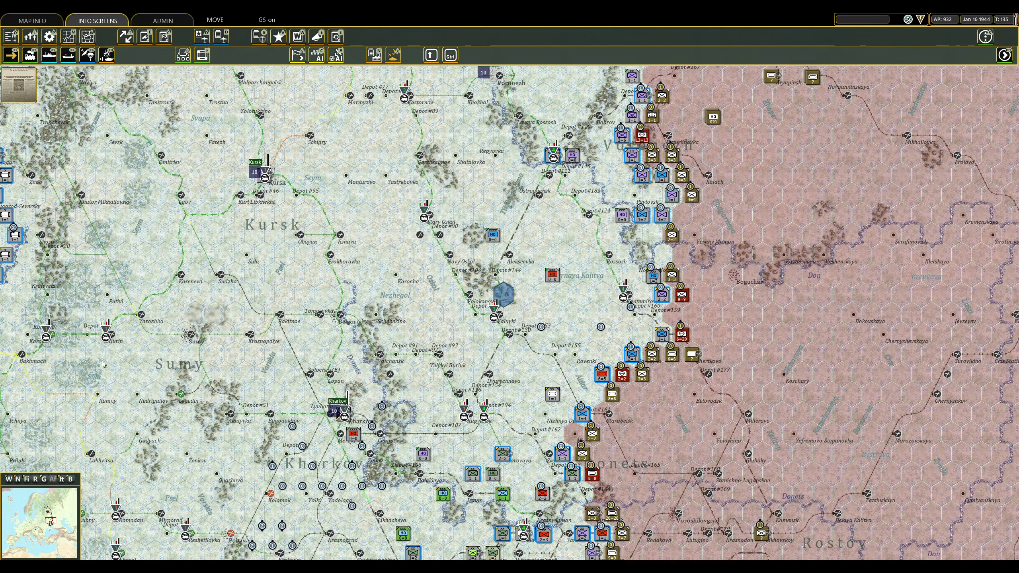
# Pan the map south-west to Dnepropetrovsk and review the Ground Losses report.
pyautogui.press('Left')
pyautogui.press('Down')
pyautogui.press('Left')
pyautogui.press('Down')
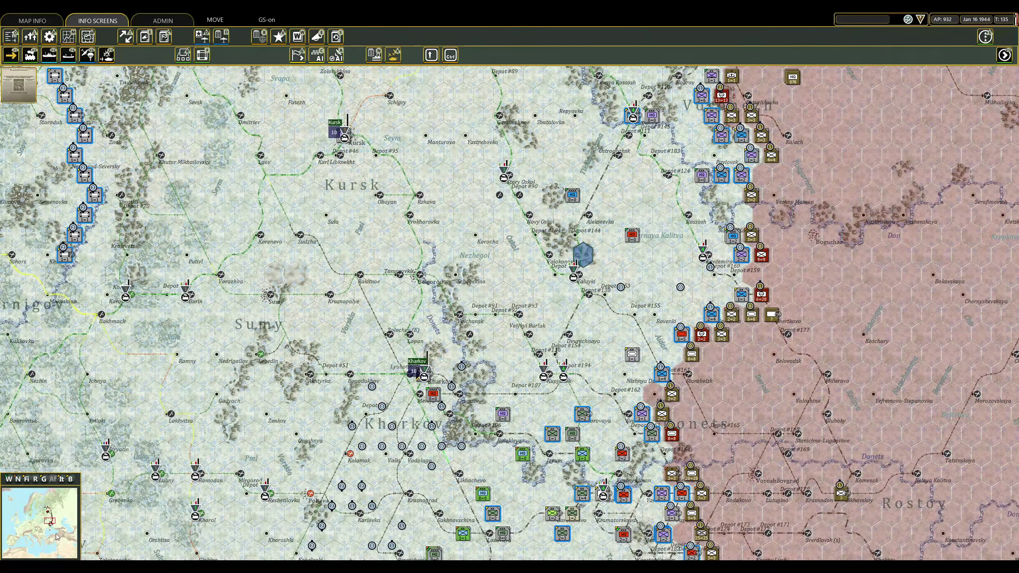
pyautogui.press('Down')
pyautogui.press('Down')
pyautogui.press('Down')
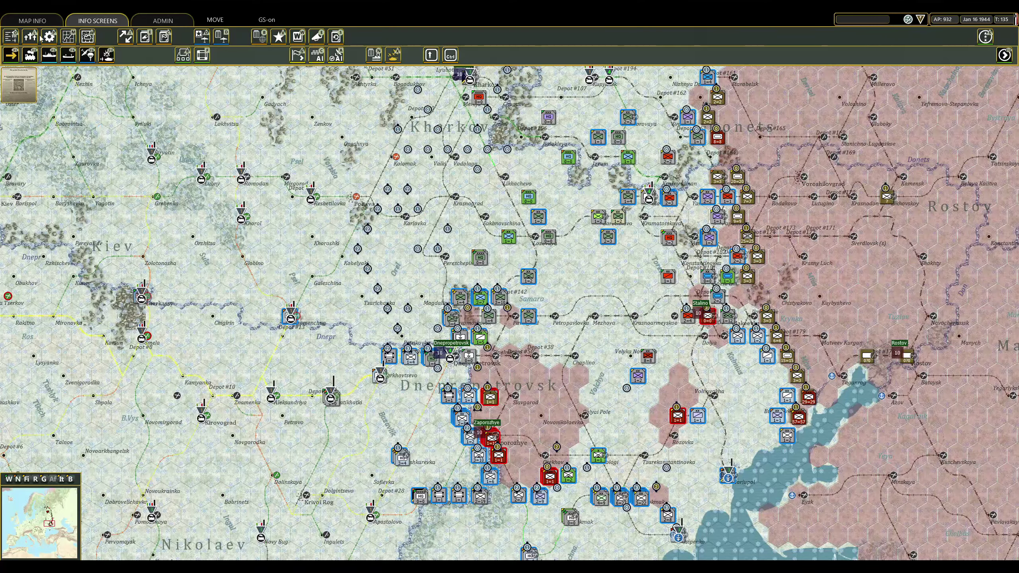
pyautogui.click(30, 36)
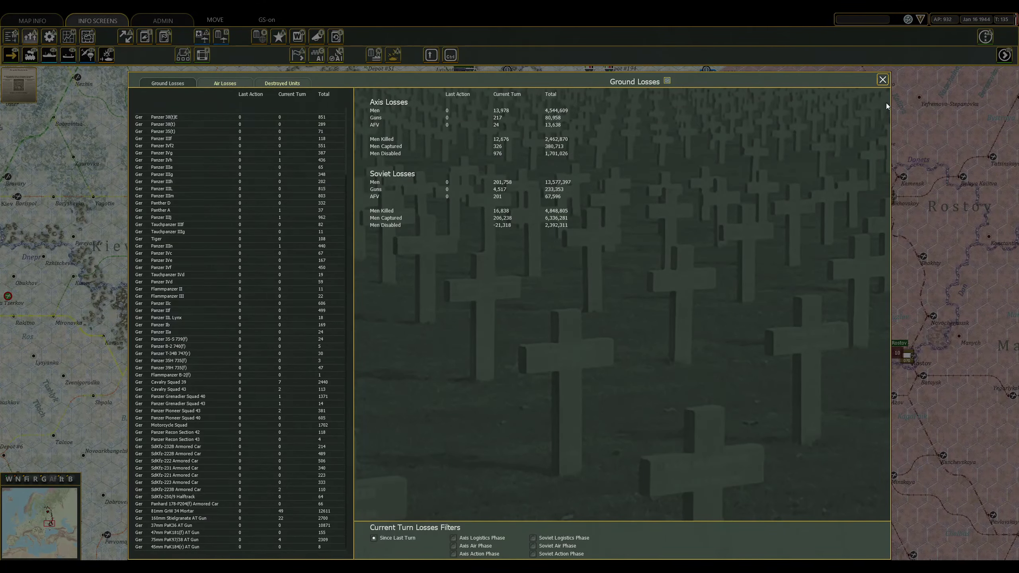
pyautogui.click(883, 81)
# Advance the 205th ID south-east and the 342nd ID one hex east.
pyautogui.click(488, 317)
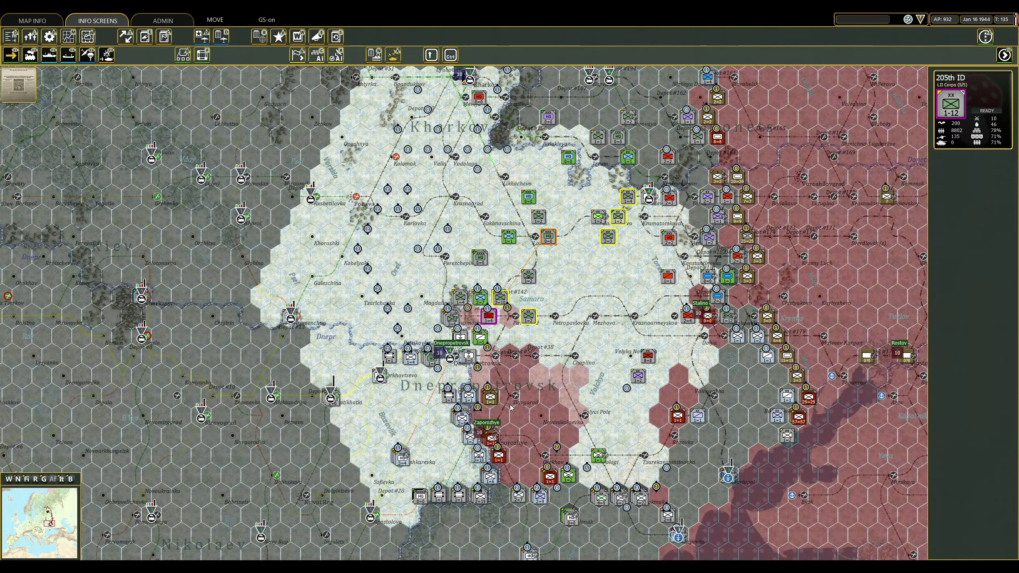
pyautogui.rightClick(500, 385)
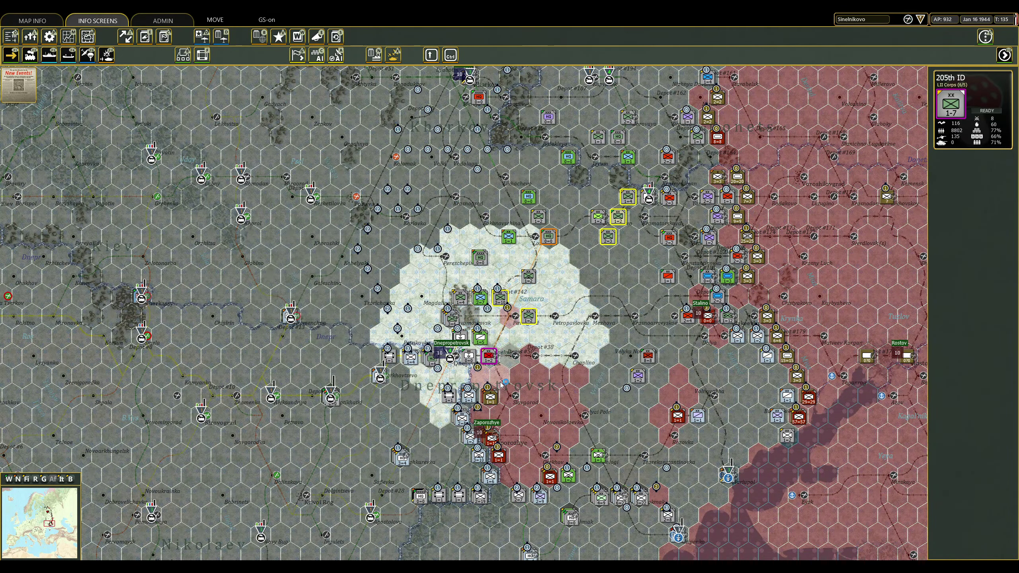
pyautogui.rightClick(503, 384)
pyautogui.click(464, 417)
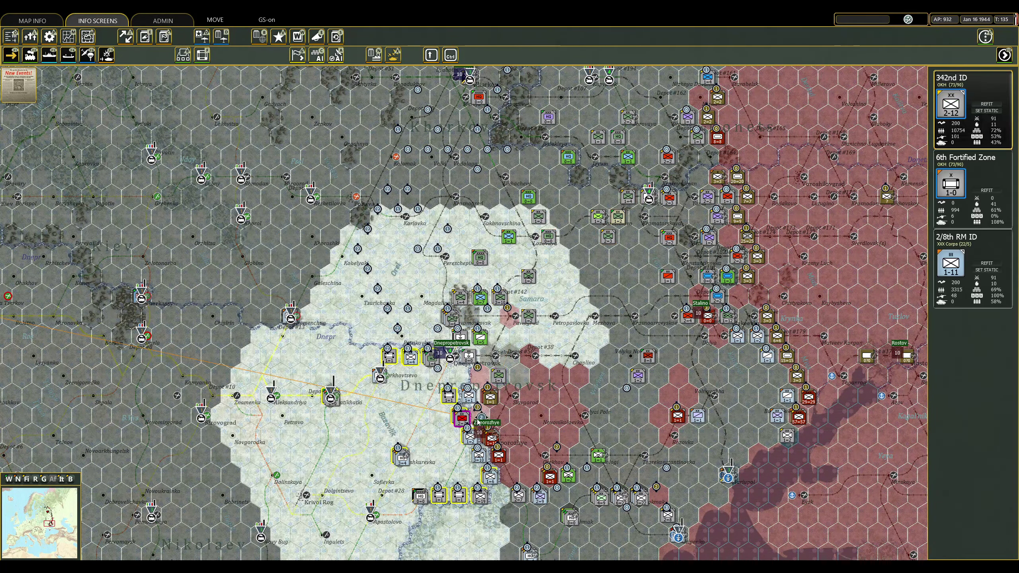
pyautogui.rightClick(477, 419)
# Move the 321st ID north-east, reposition the 211th ID, and shift the 2nd HU Mnt Bde two hexes west.
pyautogui.click(483, 339)
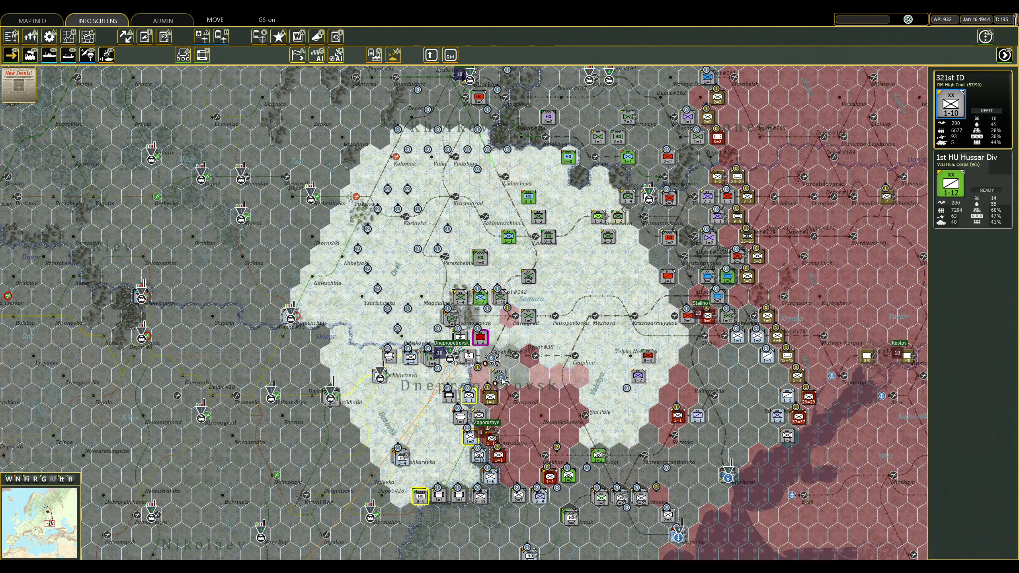
pyautogui.rightClick(530, 318)
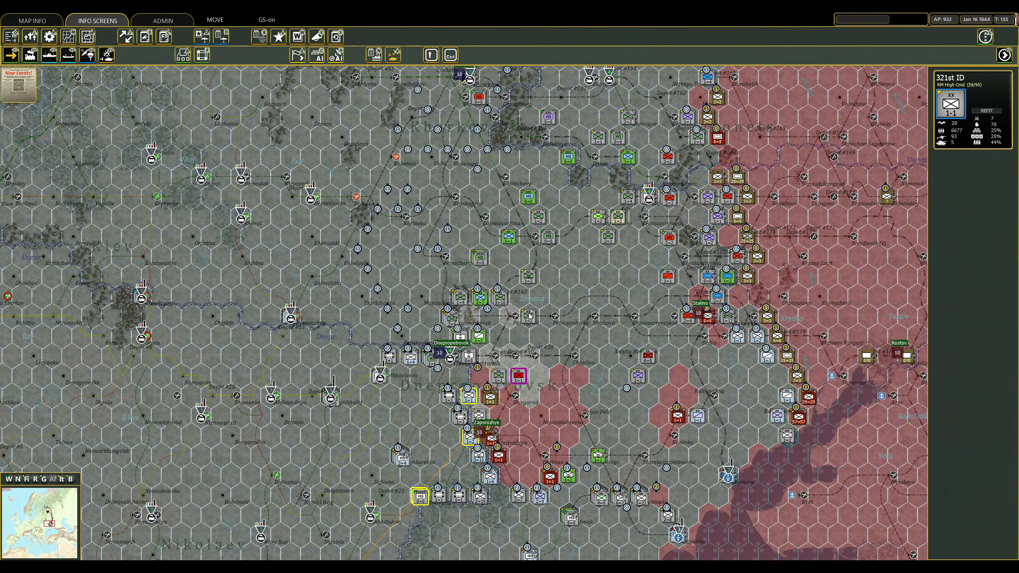
pyautogui.click(553, 400)
pyautogui.rightClick(564, 401)
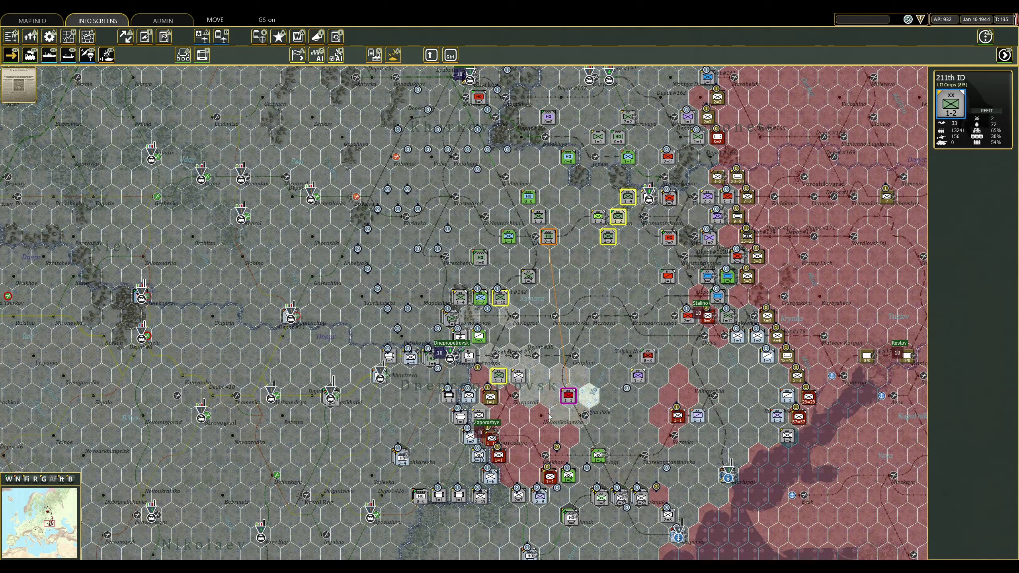
pyautogui.click(598, 457)
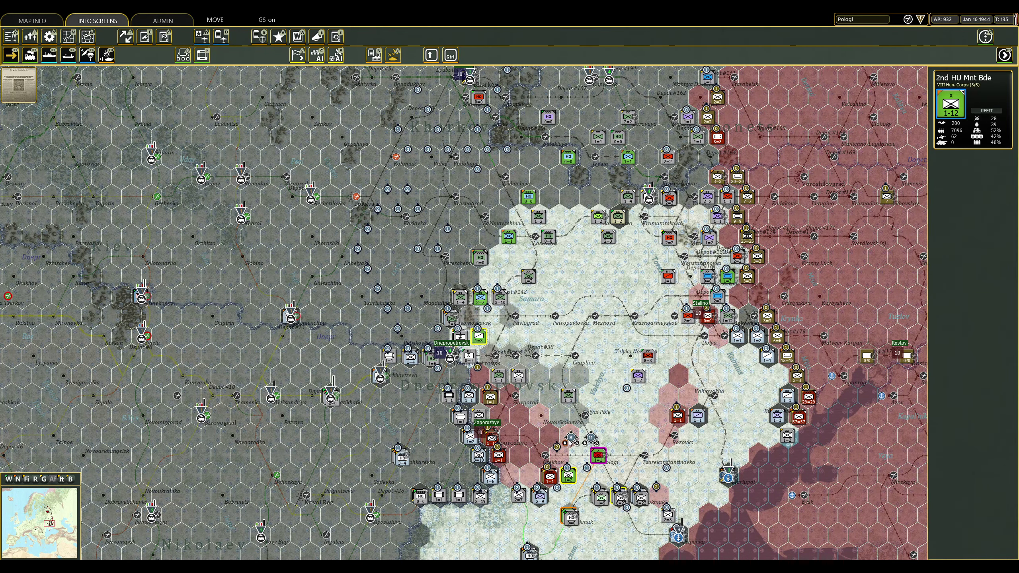
pyautogui.rightClick(568, 436)
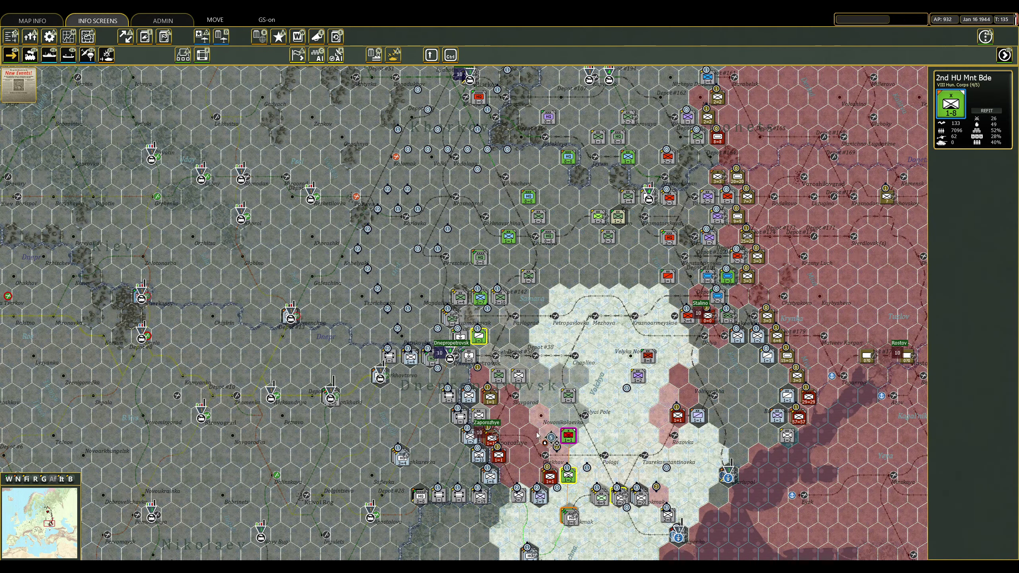
pyautogui.rightClick(548, 437)
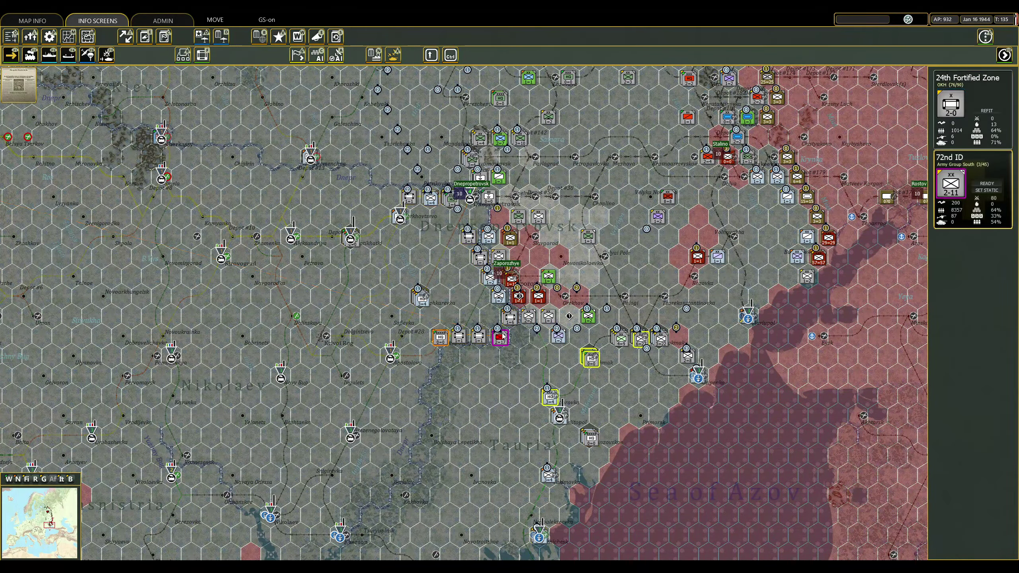
# Move the 1st HU Hussar Div and the 299th ID toward Dnepropetrovsk.
pyautogui.click(504, 337)
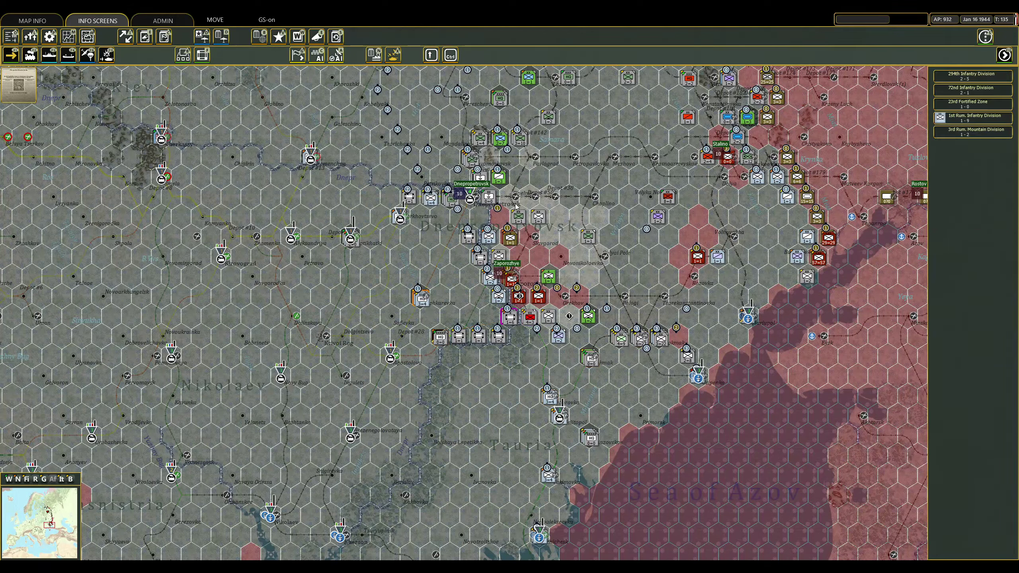
pyautogui.click(499, 177)
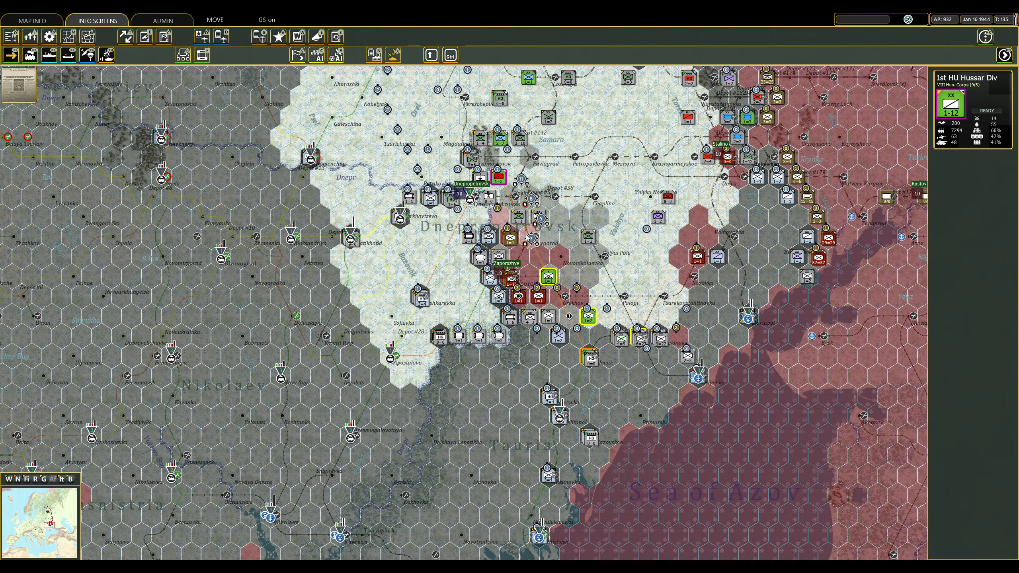
pyautogui.click(529, 229)
pyautogui.click(522, 139)
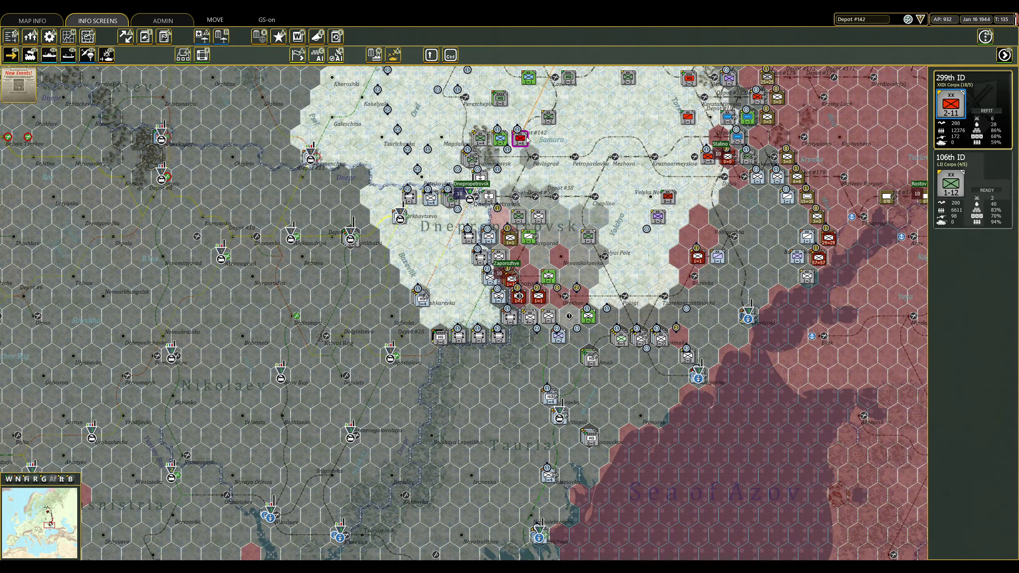
pyautogui.click(500, 217)
# Check the 332nd ID and Front. RM ID, then move the 246th ID near Depot #50.
pyautogui.click(500, 177)
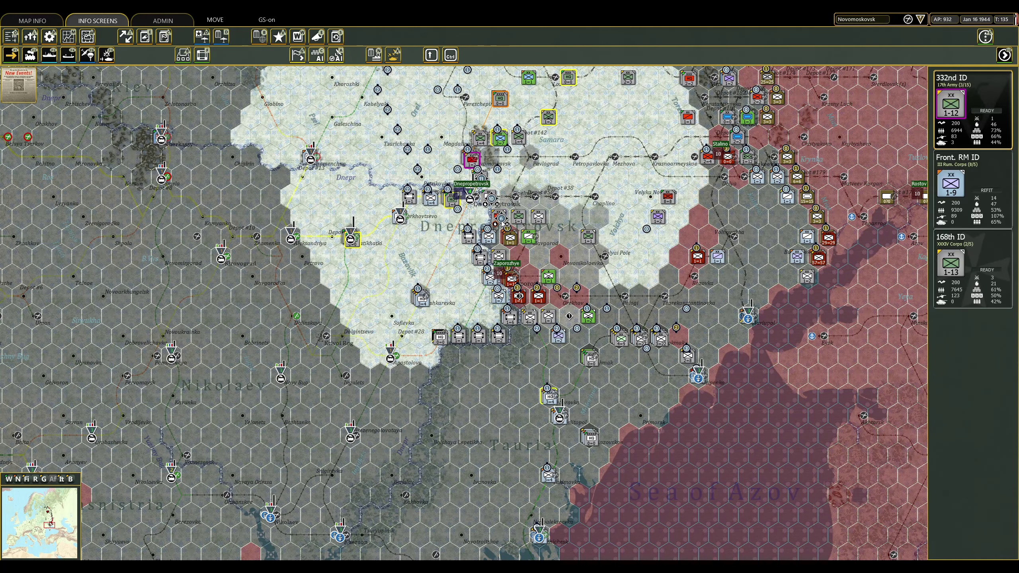
pyautogui.click(503, 220)
pyautogui.press('w')
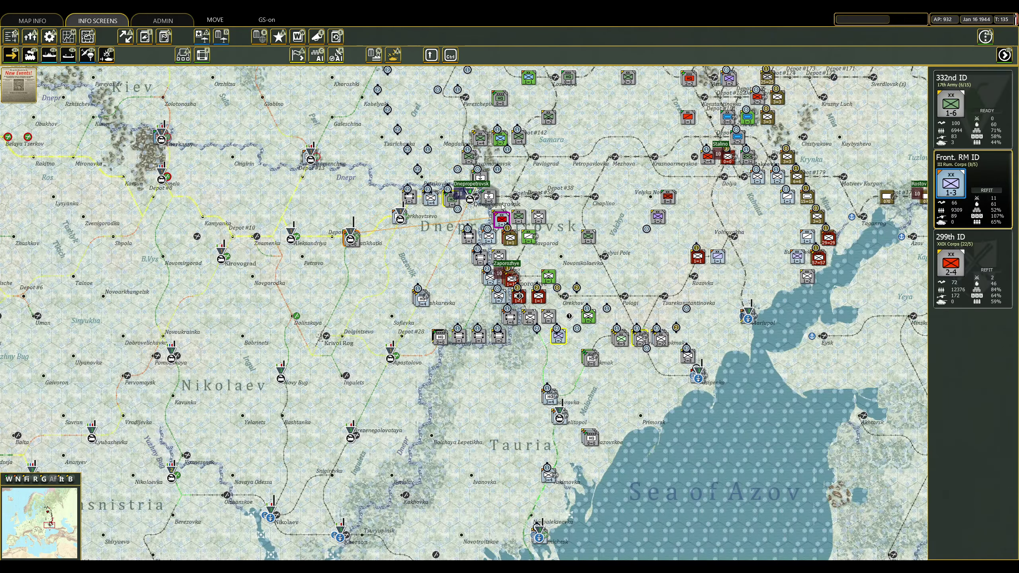
pyautogui.press('w')
pyautogui.click(529, 237)
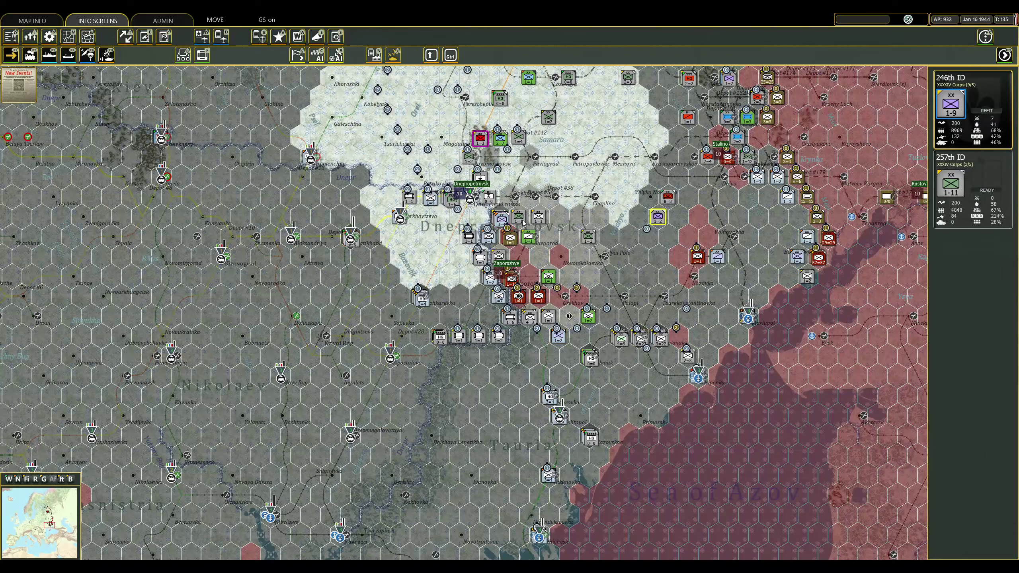
pyautogui.click(529, 196)
pyautogui.click(529, 196)
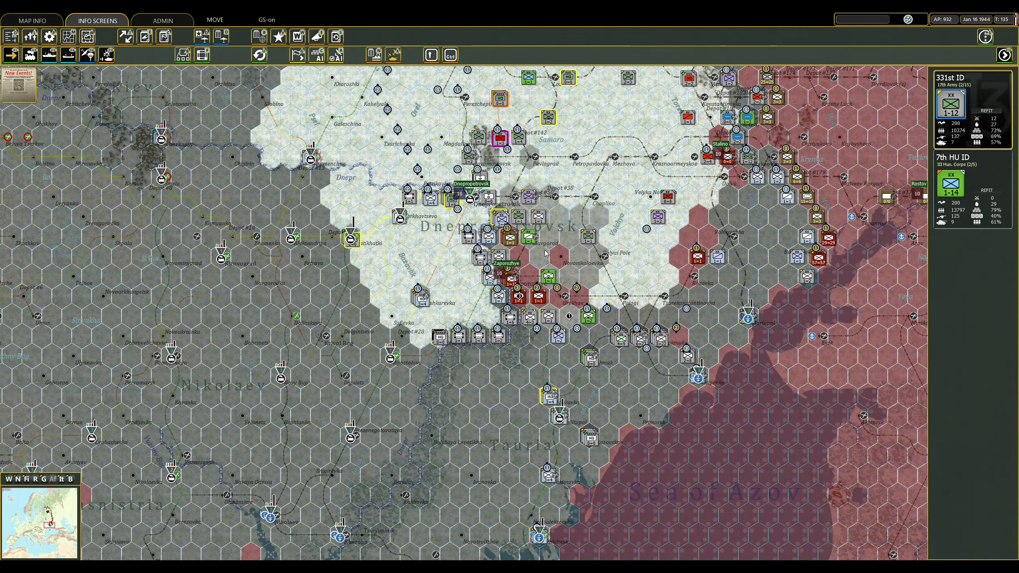
# Switch to plain terrain view and inspect the 257th ID, 168th ID and 4th Rum. Infantry Division.
pyautogui.press('w')
pyautogui.press('w')
pyautogui.click(478, 140)
pyautogui.press('w')
pyautogui.press('w')
pyautogui.click(497, 181)
pyautogui.click(528, 230)
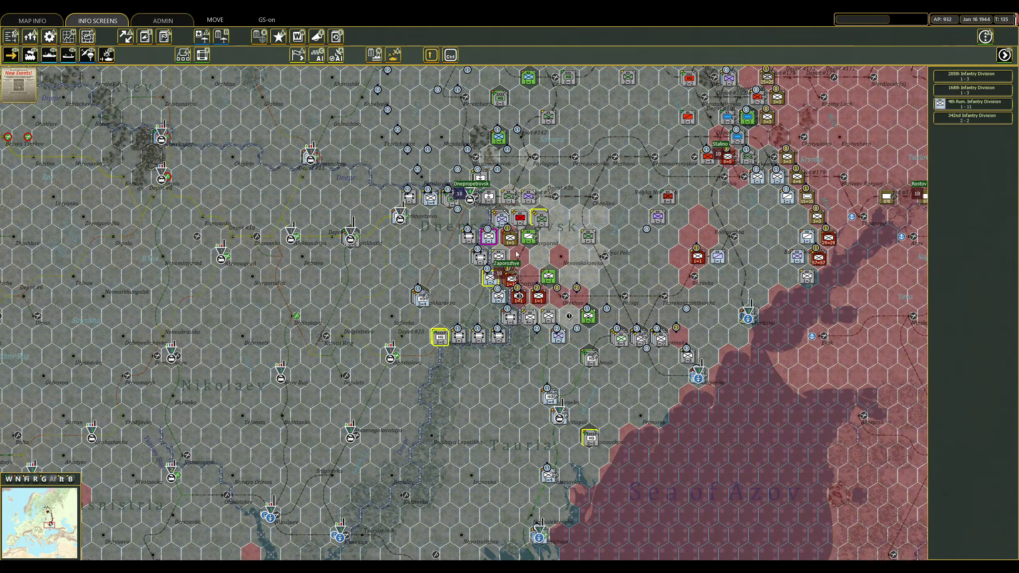
# Attack the enemy 14th Rifle Brigade and move the 132nd ID east to Rozovka.
pyautogui.rightClick(528, 230)
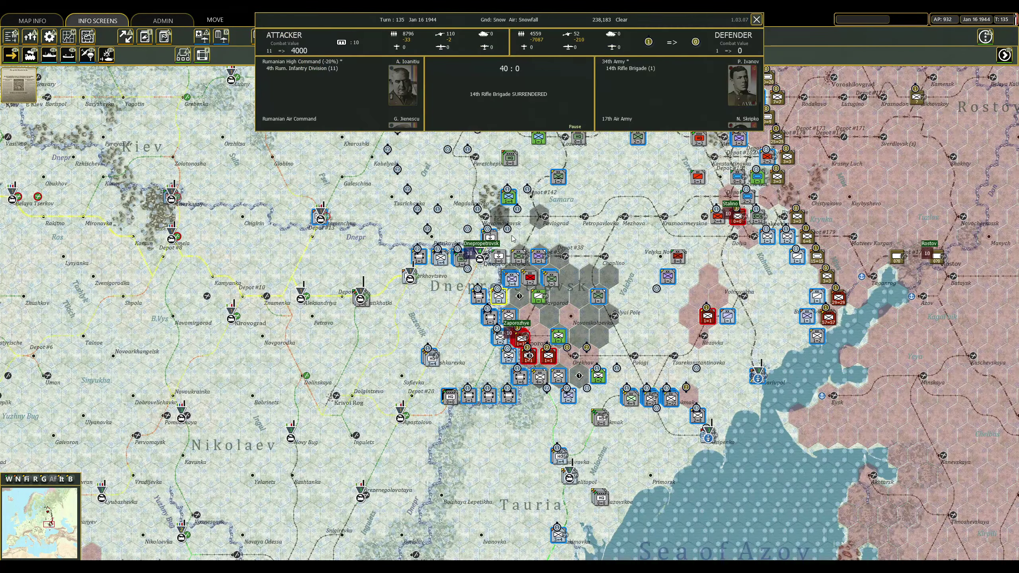
pyautogui.click(663, 267)
pyautogui.click(514, 347)
pyautogui.click(633, 399)
pyautogui.rightClick(695, 338)
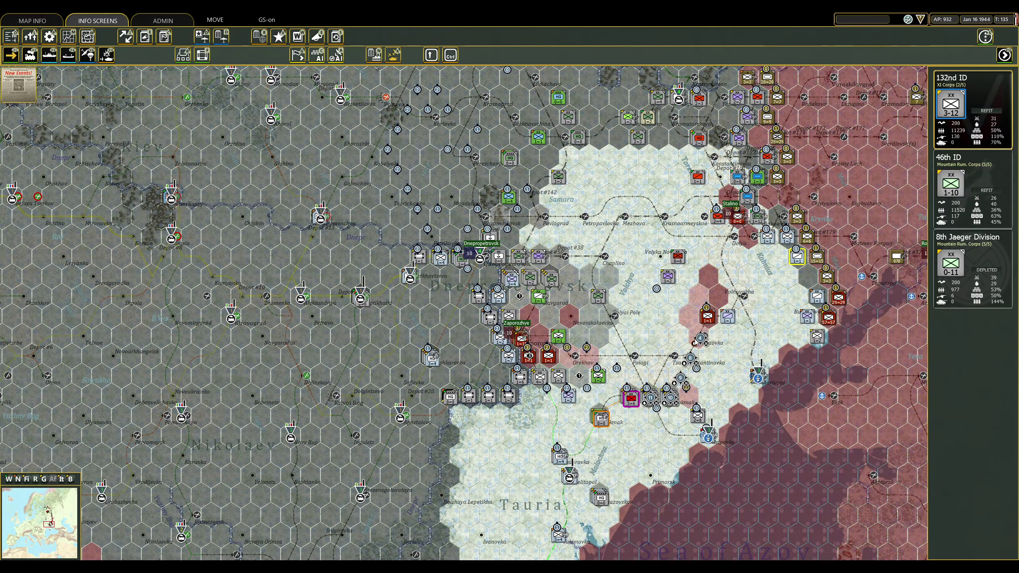
pyautogui.rightClick(702, 334)
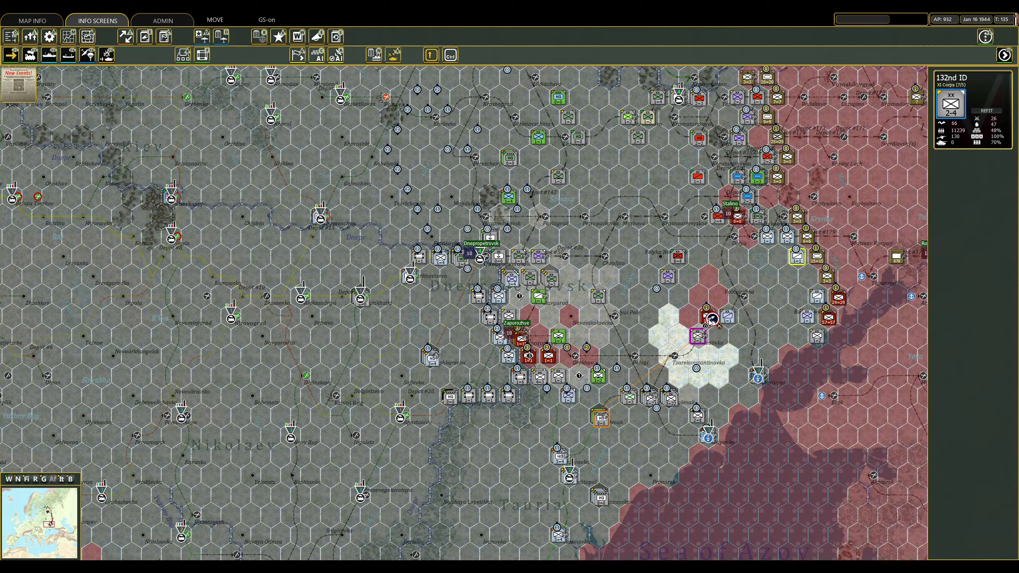
# Attack the 25th Guards Rifle Corps with the 16th PzGren Div.
pyautogui.rightClick(701, 319)
pyautogui.click(709, 323)
pyautogui.click(575, 293)
pyautogui.click(489, 235)
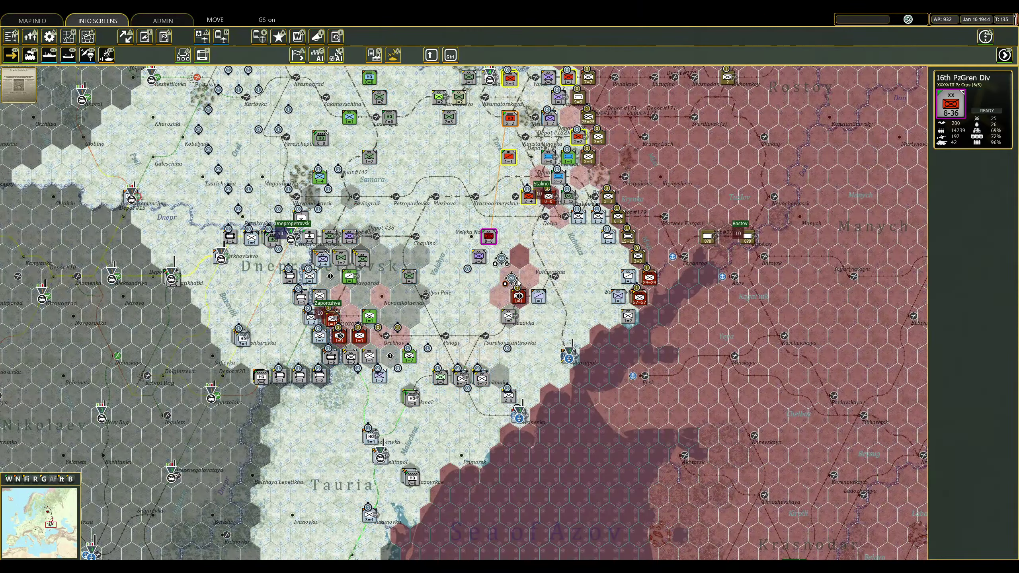
pyautogui.click(520, 300)
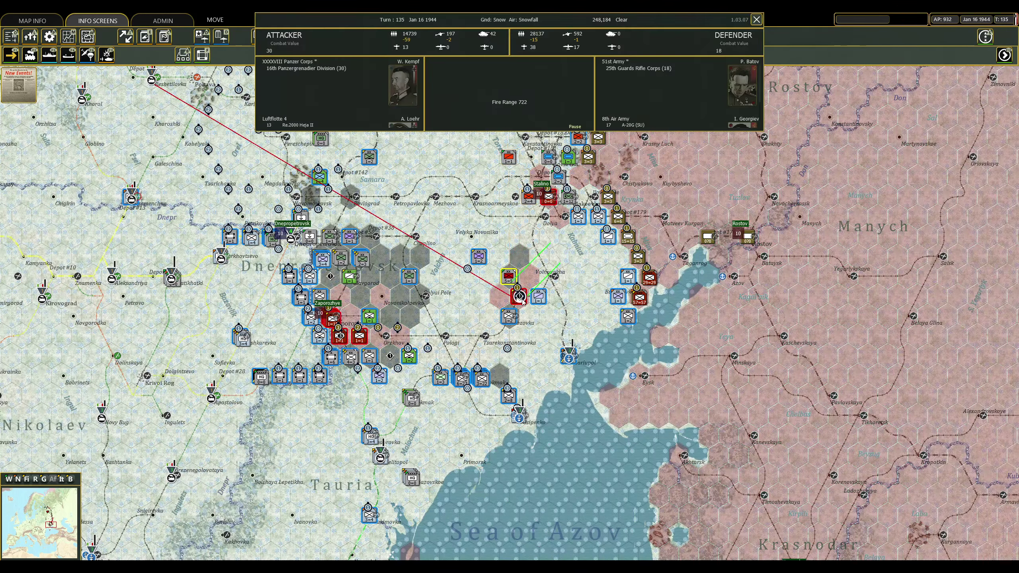
pyautogui.click(519, 300)
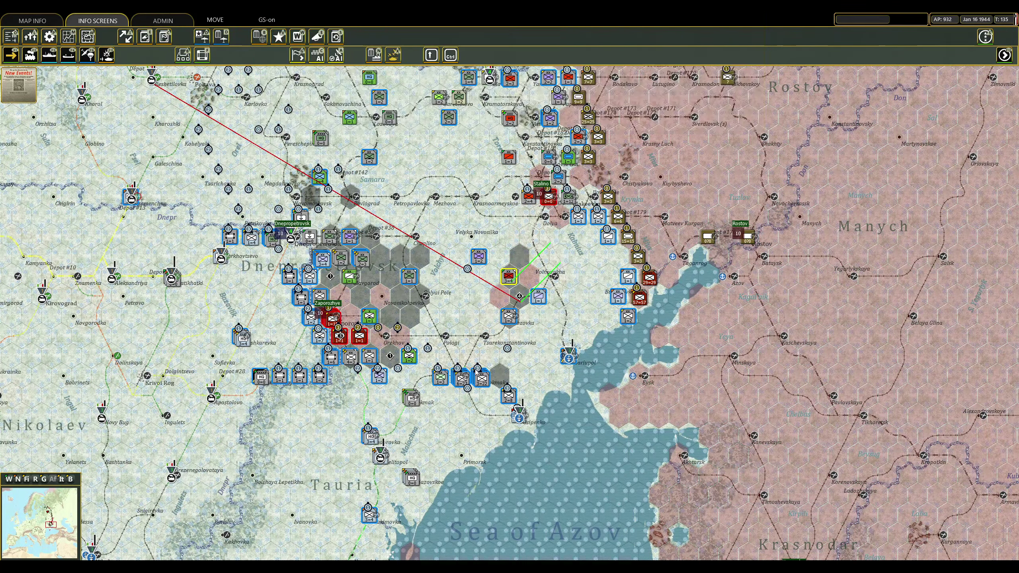
# Move the Tokmak stack east and the 81st and 183rd ID group east of Verkhny Tokmak.
pyautogui.click(481, 376)
pyautogui.rightClick(610, 278)
pyautogui.click(462, 381)
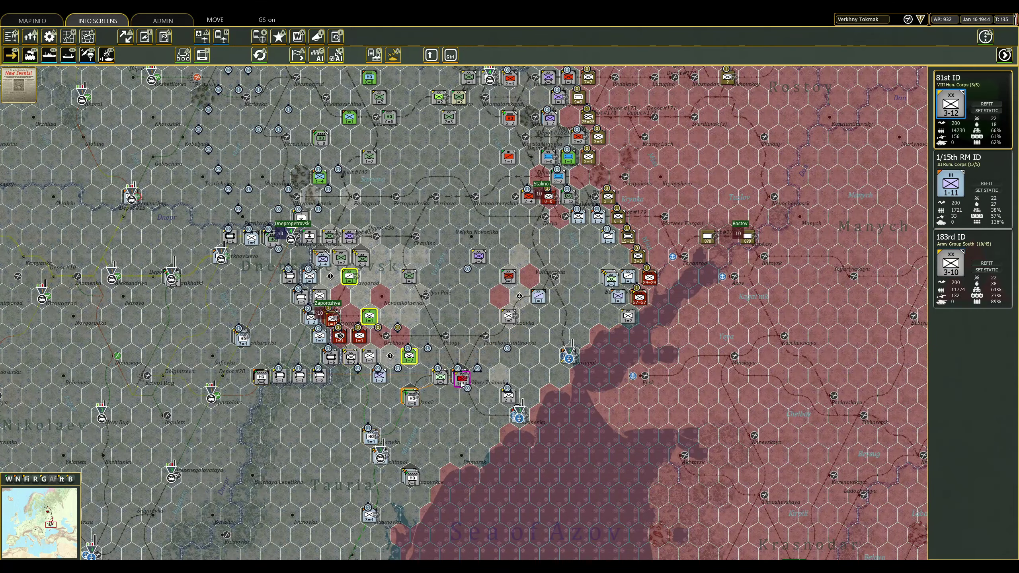
pyautogui.click(461, 384)
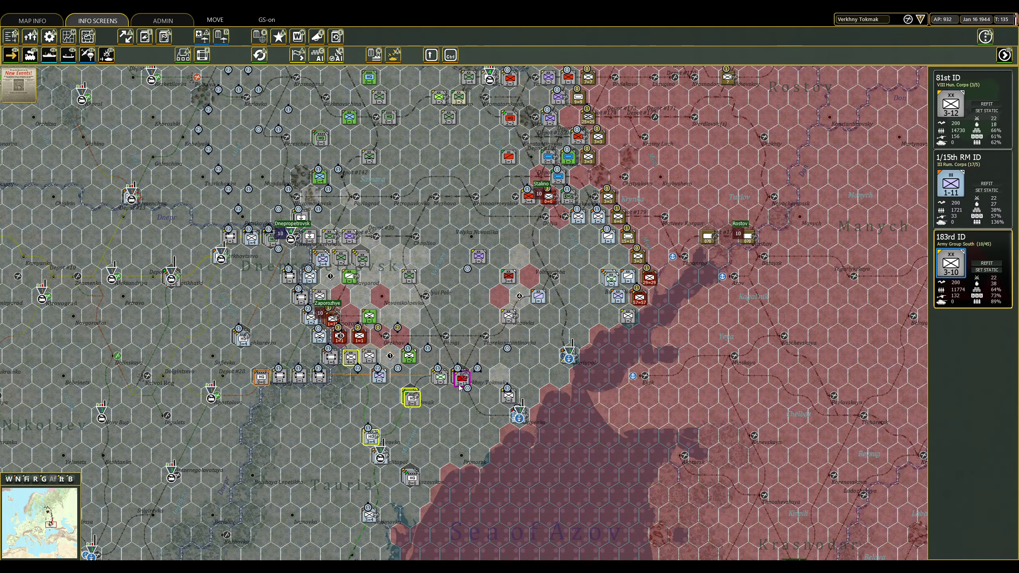
pyautogui.click(460, 386)
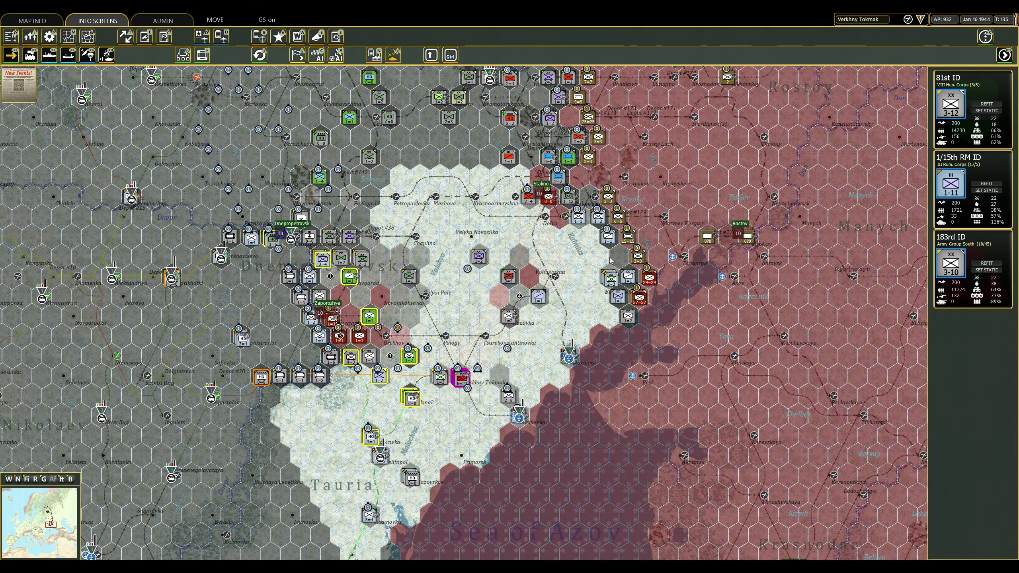
pyautogui.rightClick(602, 259)
# Shift the 73rd ID and 20th RM ID north, checking units up to the Stalino stack.
pyautogui.click(519, 416)
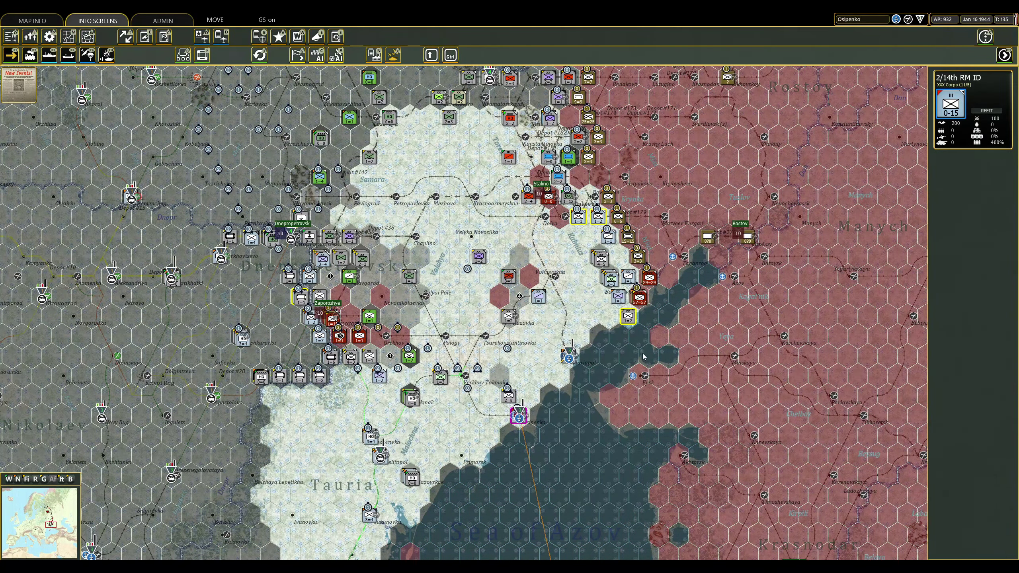
pyautogui.click(509, 394)
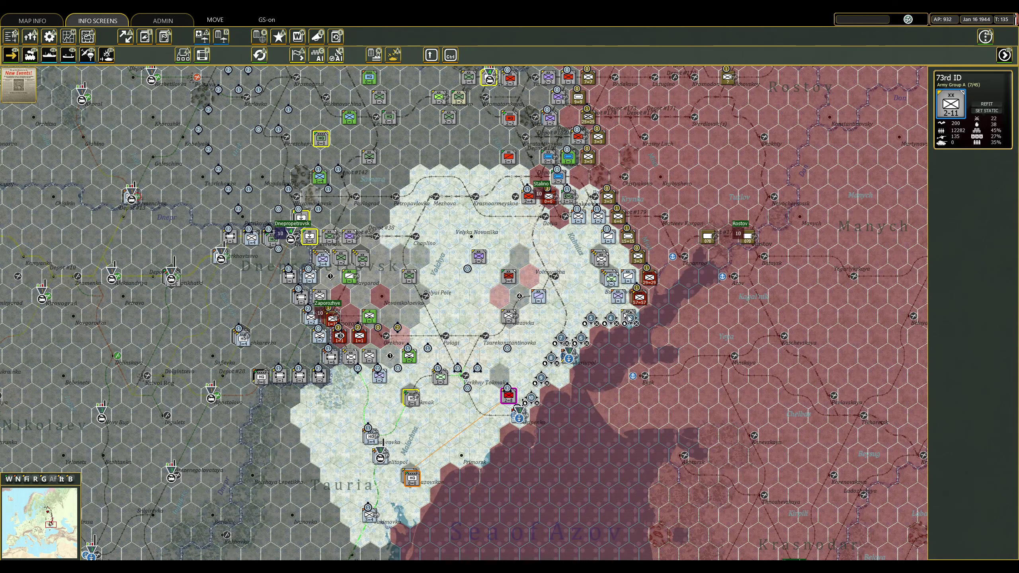
pyautogui.click(548, 333)
pyautogui.click(369, 514)
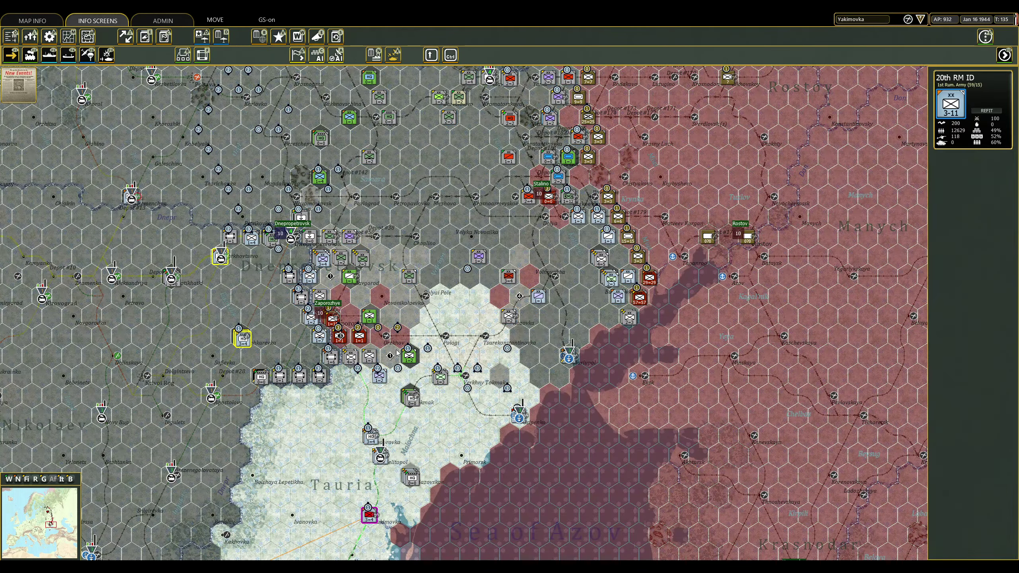
pyautogui.click(394, 366)
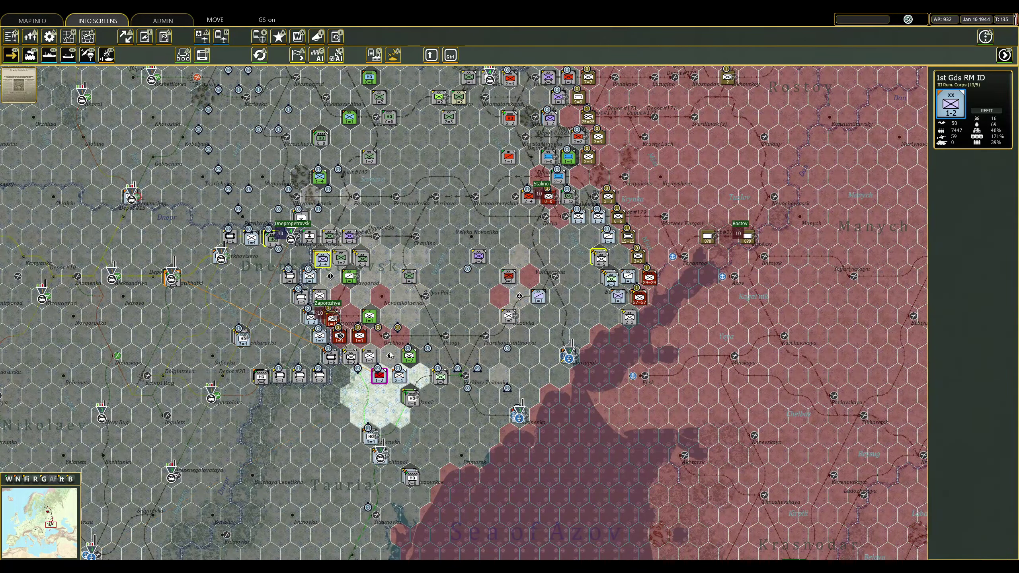
pyautogui.click(408, 276)
pyautogui.click(510, 276)
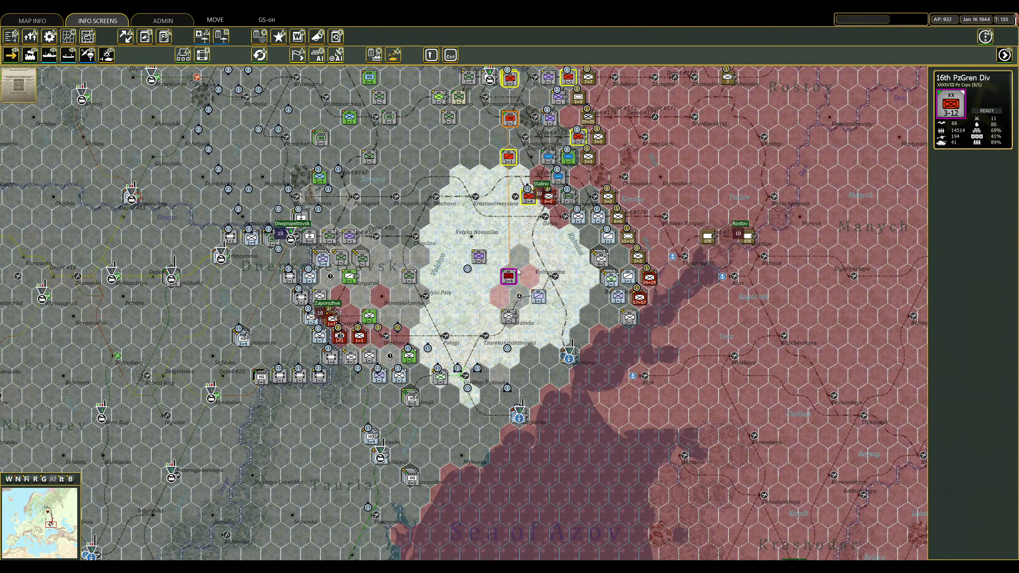
pyautogui.click(559, 188)
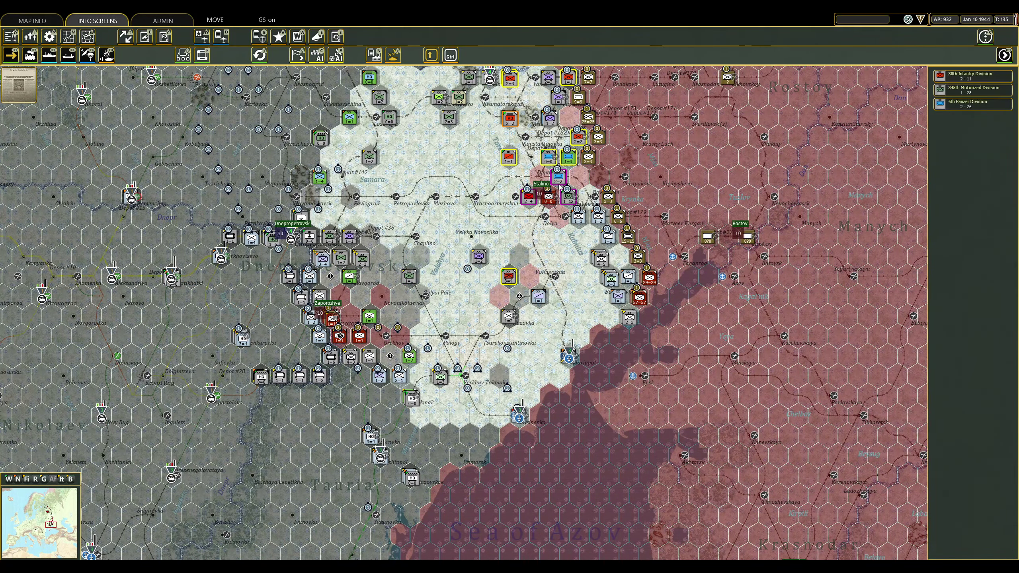
# Review the combat report near Stalino and inspect the 38th ID and Dolya hex.
pyautogui.rightClick(529, 196)
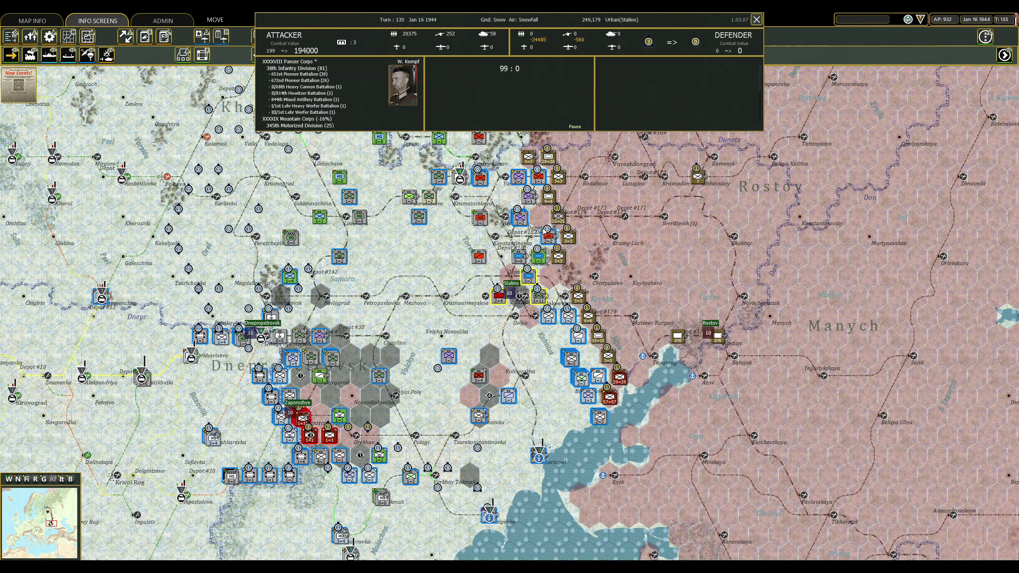
pyautogui.press('Escape')
pyautogui.click(501, 298)
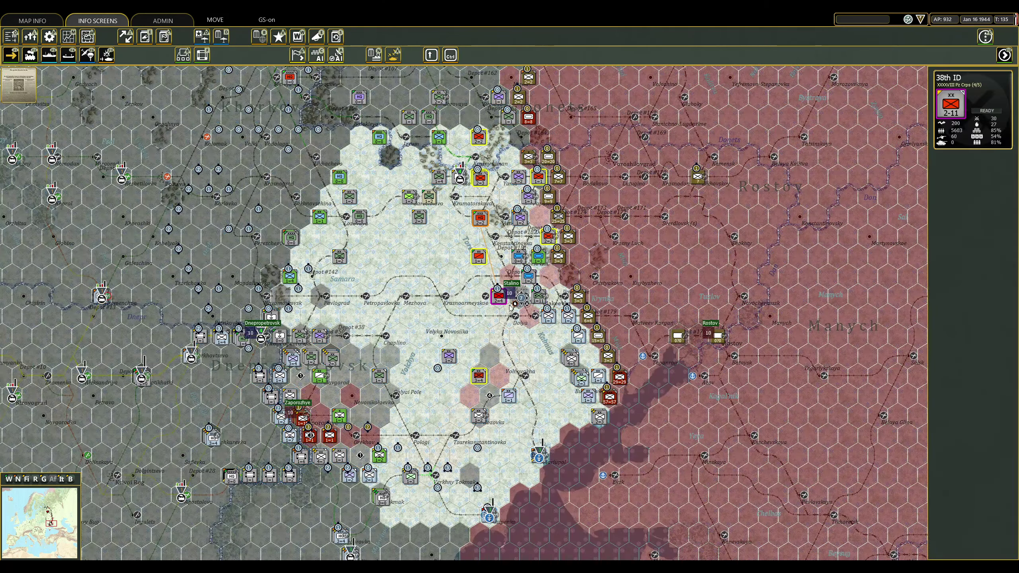
pyautogui.click(510, 315)
# Move the 11th Panzer Division to Petropavlovka with the 6th Panzer beside it.
pyautogui.click(520, 256)
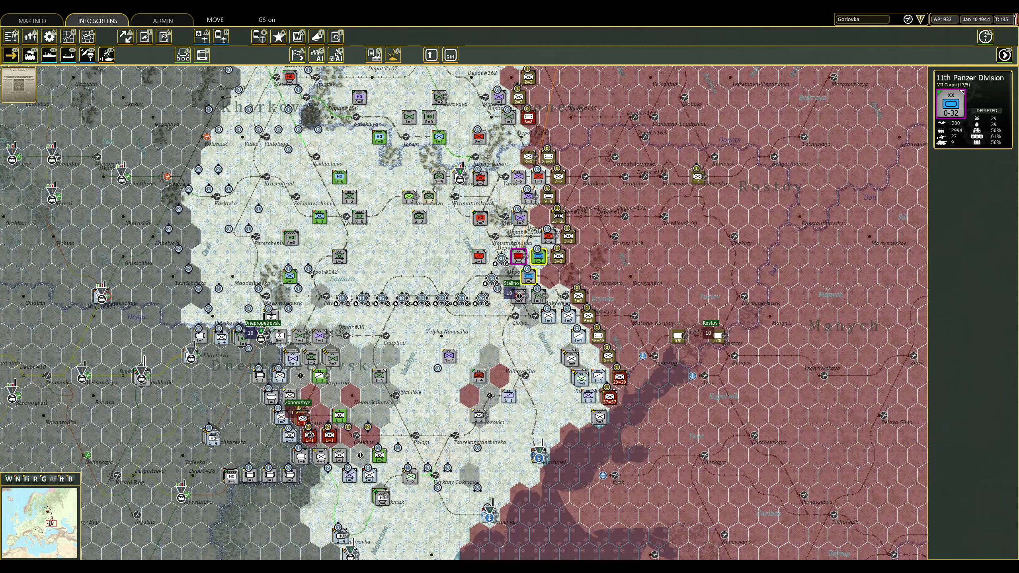
pyautogui.click(349, 298)
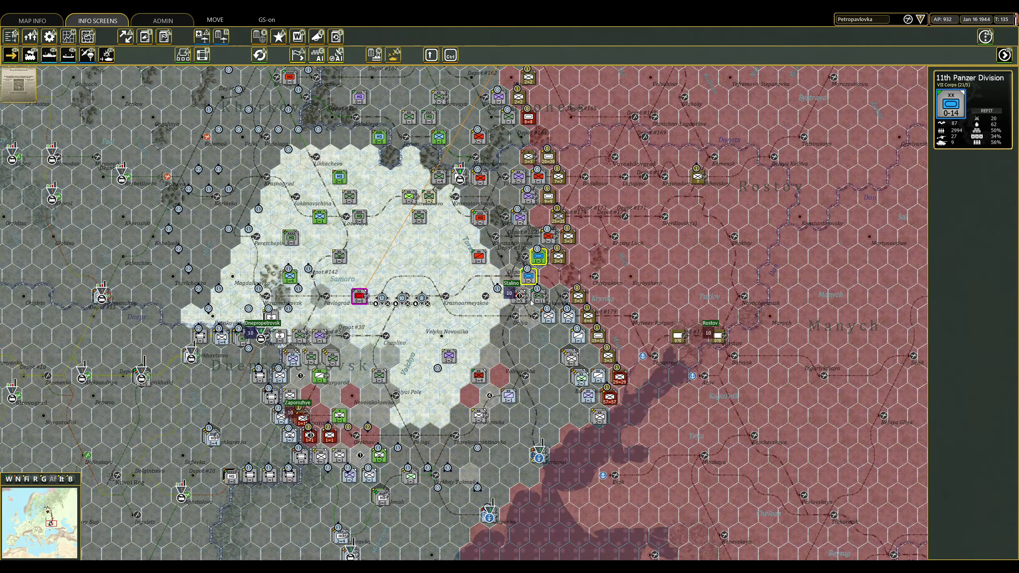
pyautogui.click(366, 296)
pyautogui.click(363, 296)
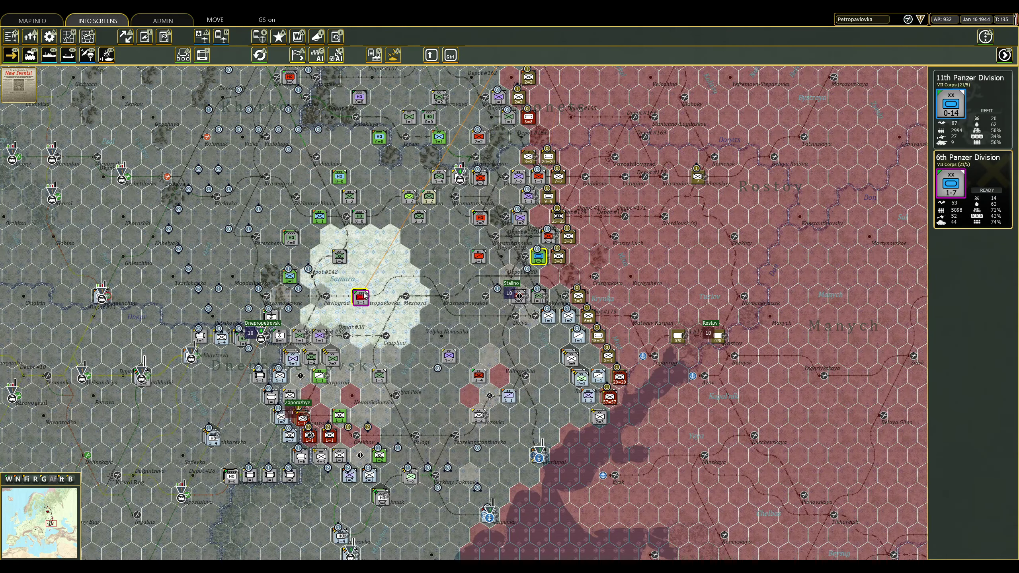
pyautogui.press('Escape')
pyautogui.press('Up')
pyautogui.press('Up')
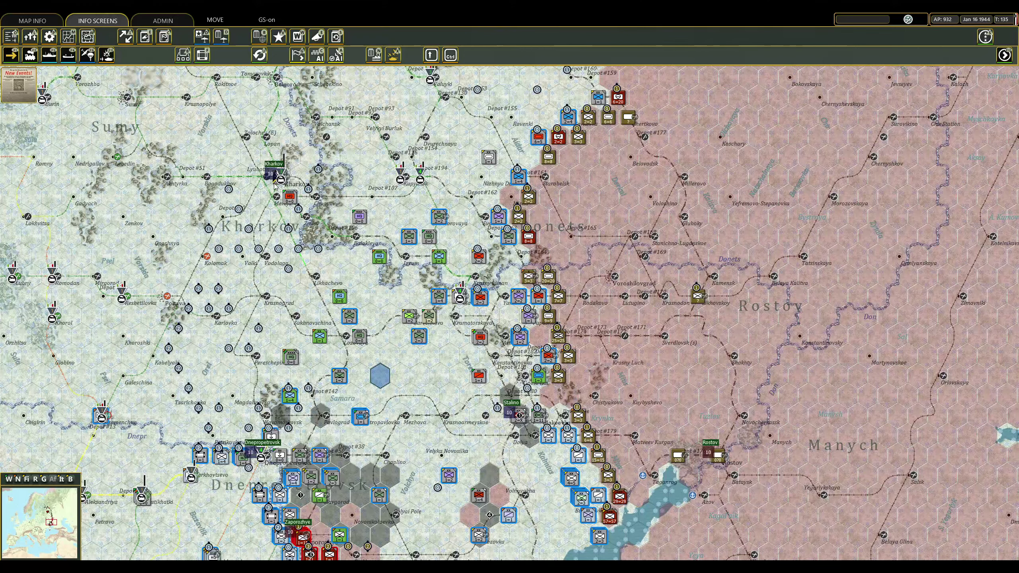
pyautogui.press('Left')
pyautogui.click(462, 261)
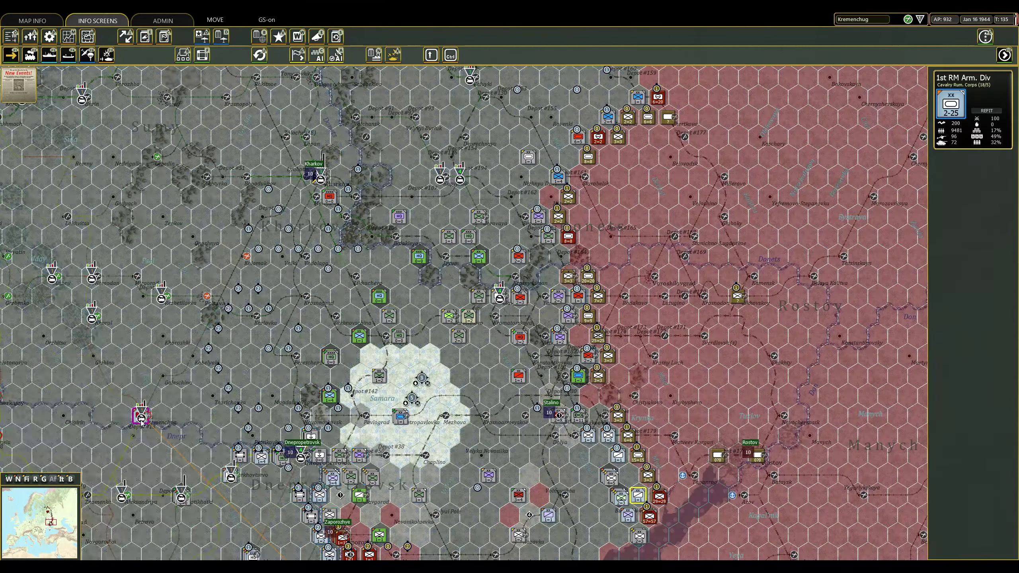
pyautogui.click(381, 376)
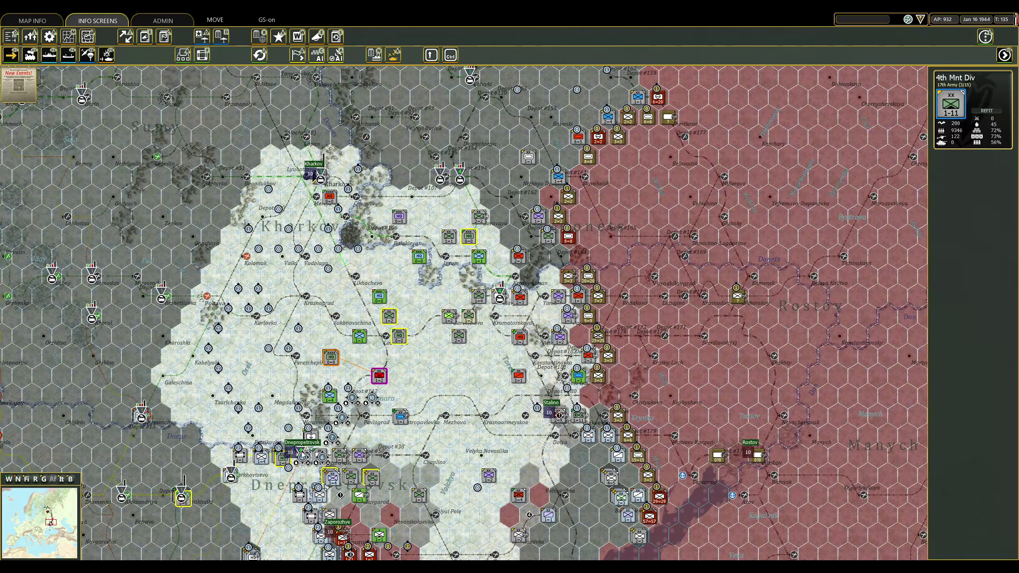
pyautogui.click(402, 418)
pyautogui.click(422, 383)
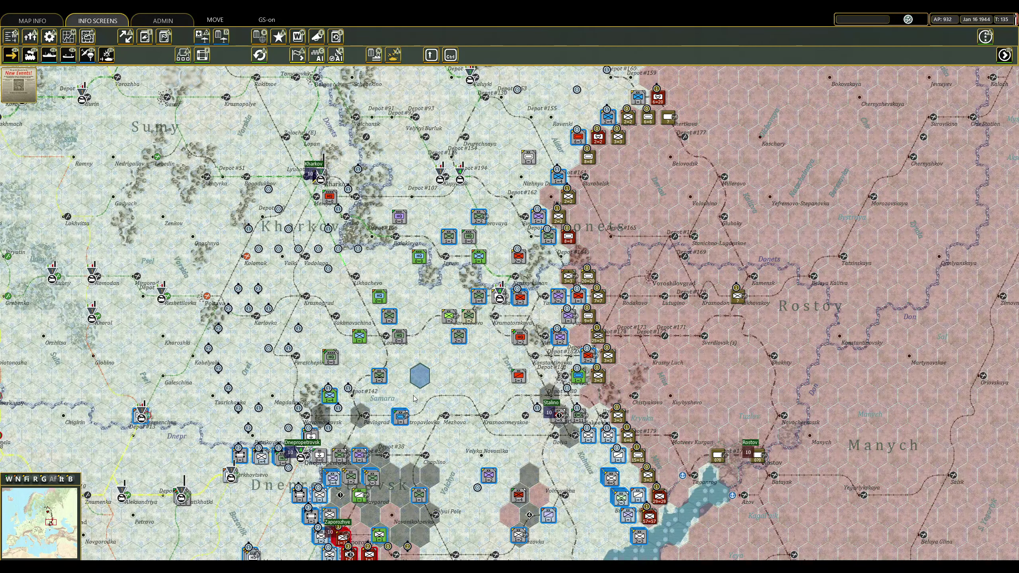
pyautogui.press('s')
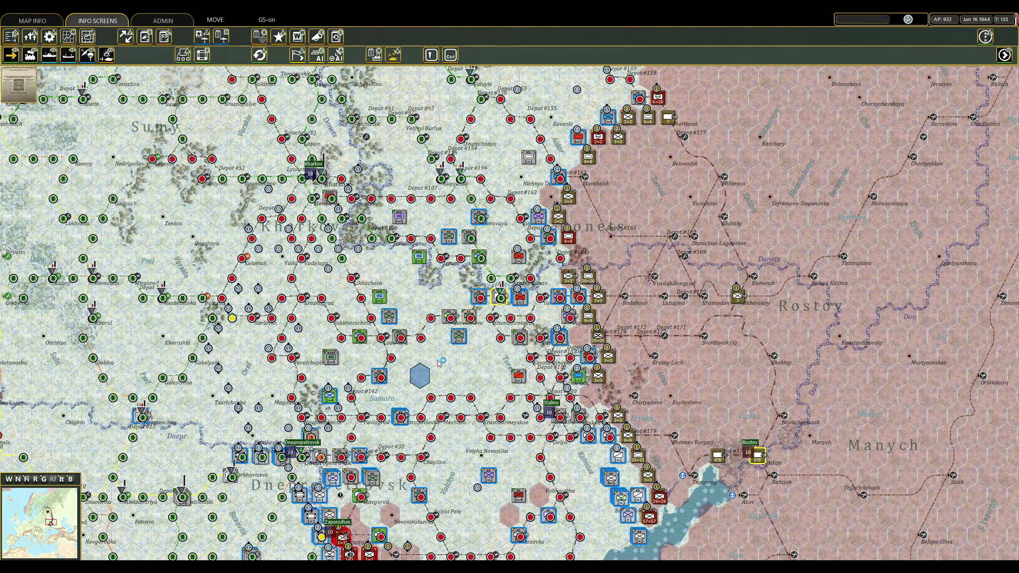
pyautogui.press('s')
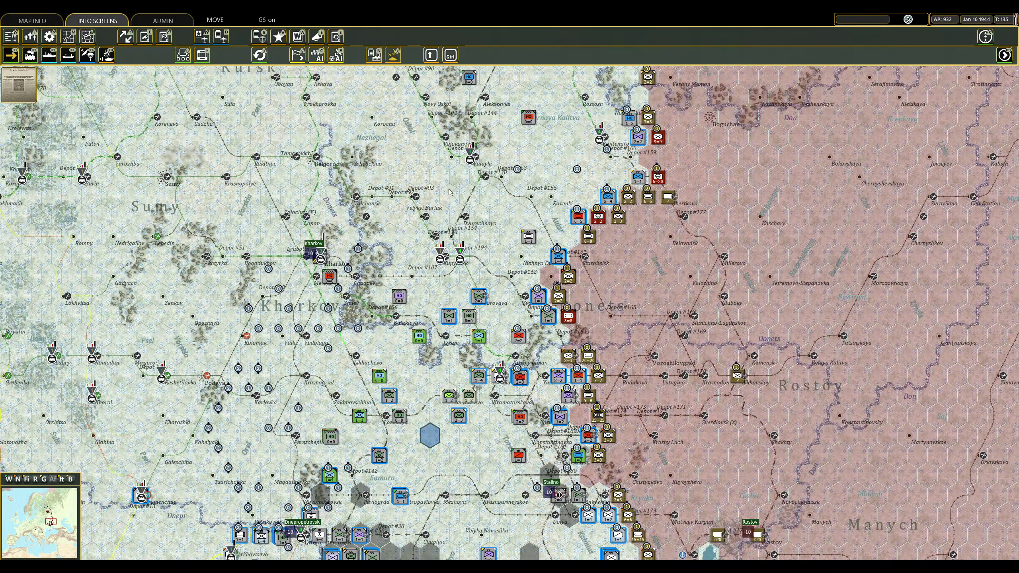
pyautogui.press('Up')
pyautogui.press('Up')
pyautogui.press('Up')
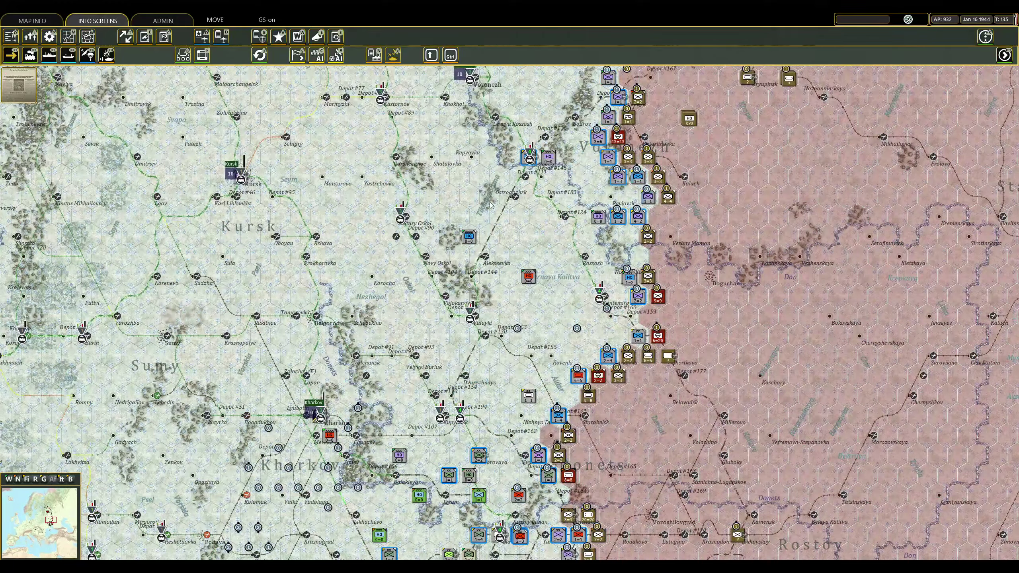
pyautogui.press('Left')
pyautogui.press('Left')
pyautogui.press('Left')
pyautogui.press('Left')
pyautogui.press('Down')
pyautogui.press('Down')
pyautogui.press('Down')
pyautogui.press('Right')
pyautogui.press('Down')
pyautogui.press('Right')
pyautogui.press('Right')
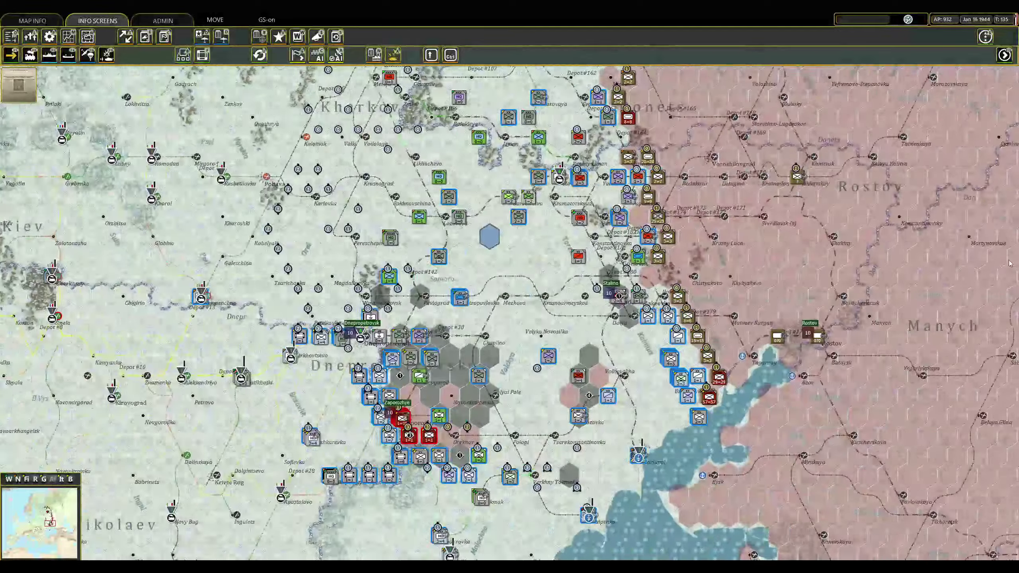
pyautogui.press('Up')
# Move the 101st Jaeger Div, the 24th ID south, and the 327th ID to Slavyansk.
pyautogui.click(538, 296)
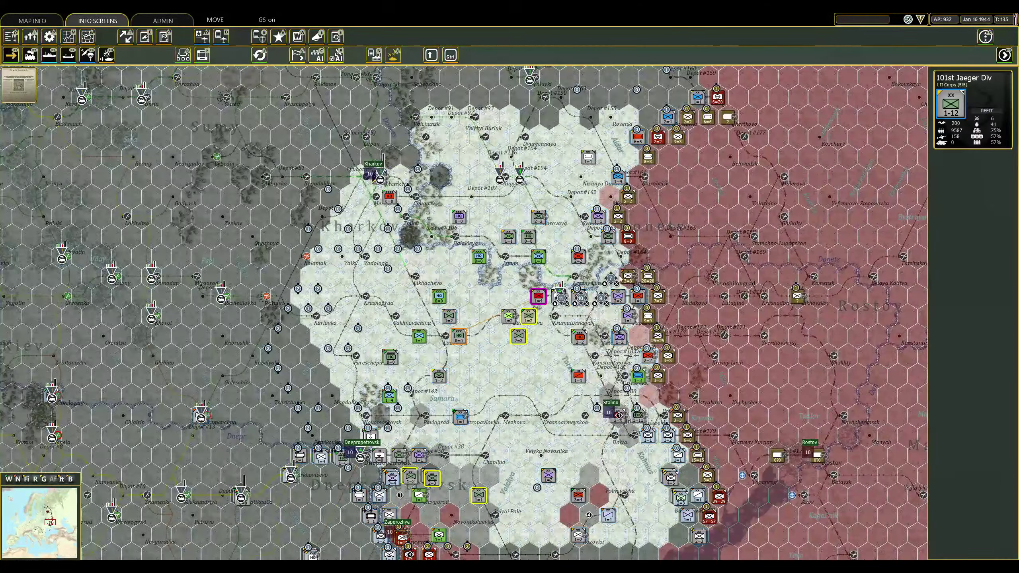
pyautogui.click(618, 279)
pyautogui.click(578, 256)
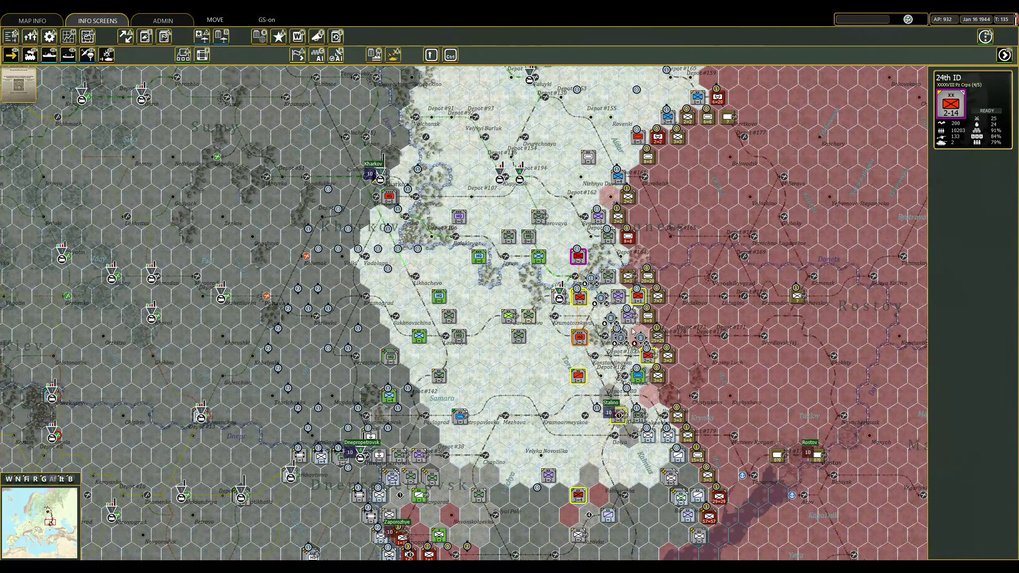
pyautogui.click(580, 337)
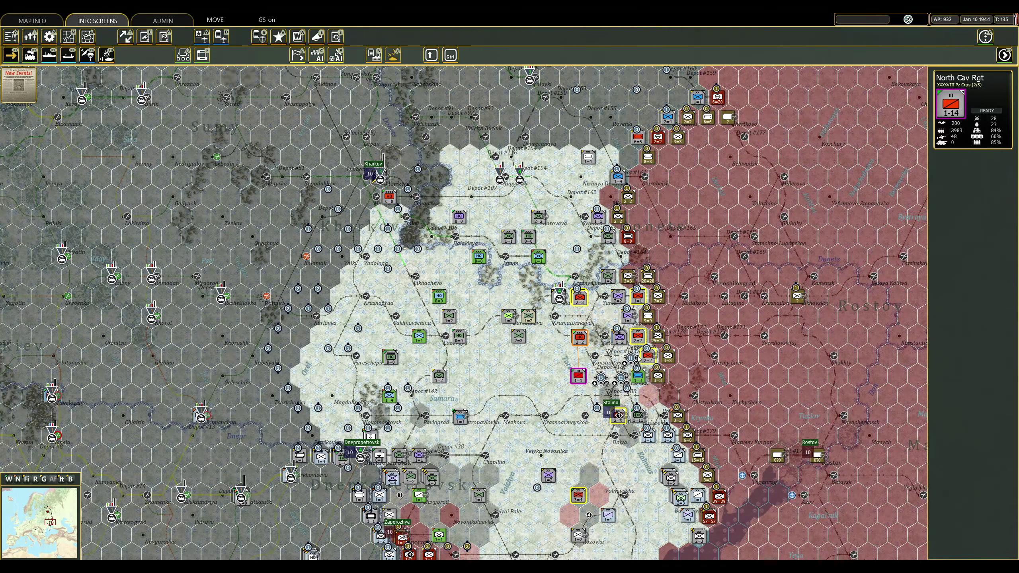
pyautogui.click(599, 358)
pyautogui.click(578, 297)
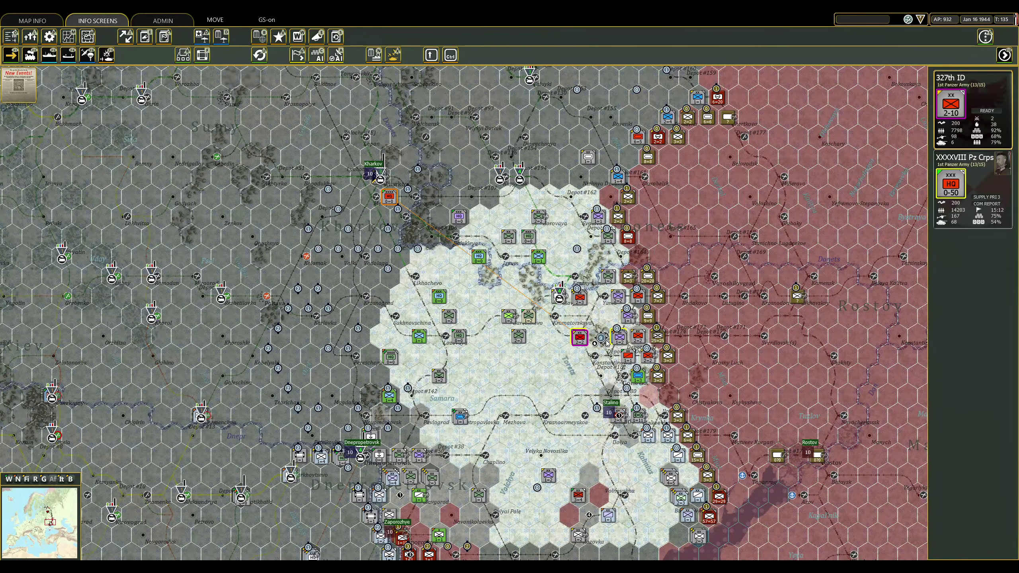
# Move the 50th ID stack, 97th Jaeger and 262nd ID toward the front near Kramatorskaya.
pyautogui.click(630, 339)
pyautogui.click(653, 351)
pyautogui.click(580, 338)
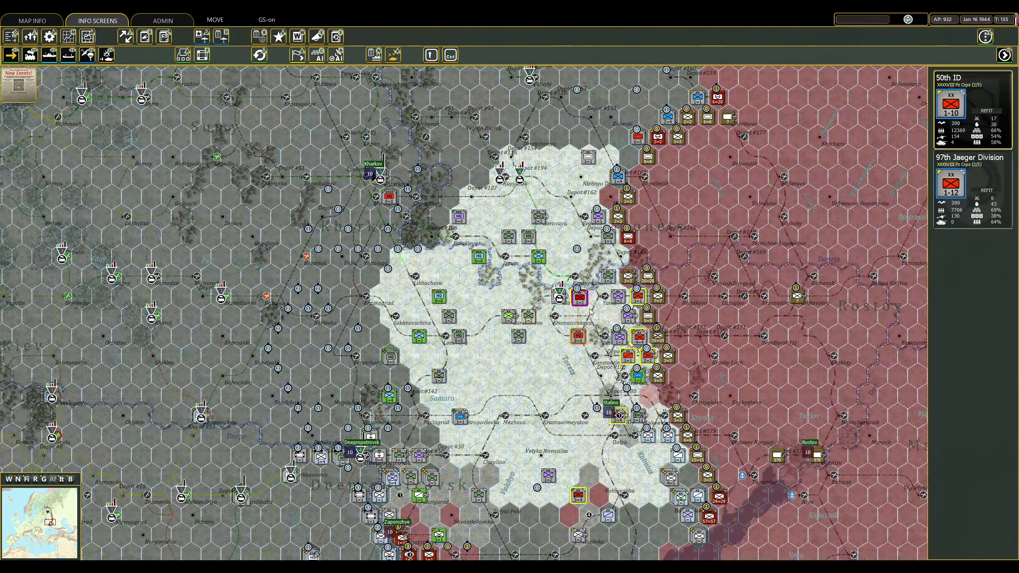
pyautogui.click(580, 338)
pyautogui.click(578, 338)
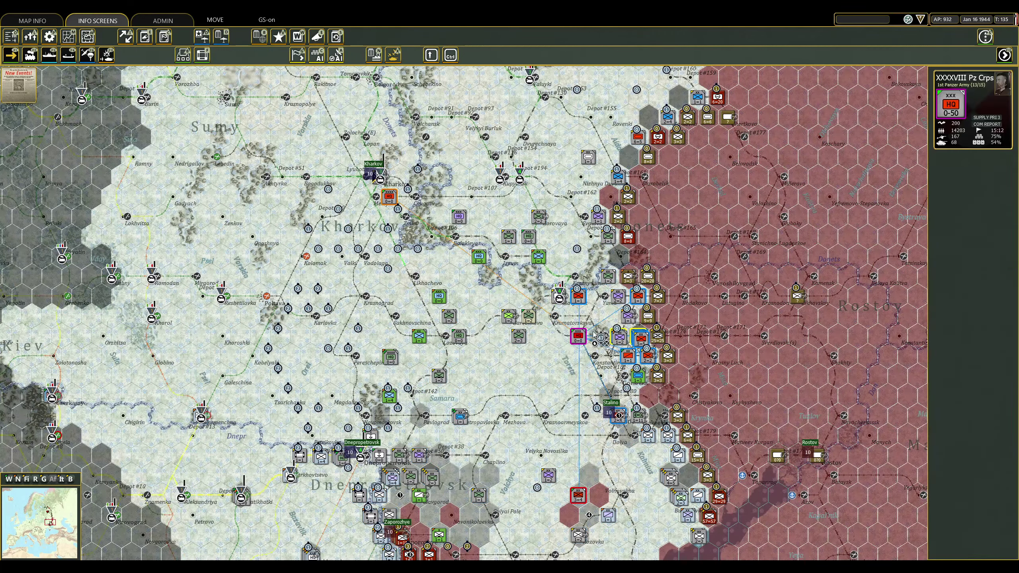
pyautogui.click(599, 335)
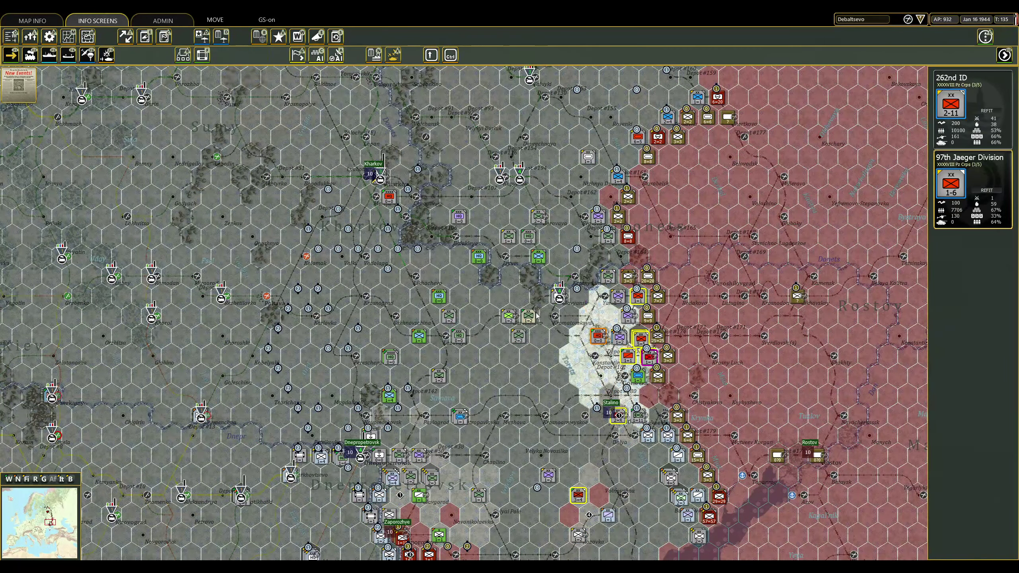
pyautogui.click(630, 342)
# Relocate units near Pereshchepino and move the 1st SL ID up to the front.
pyautogui.click(602, 299)
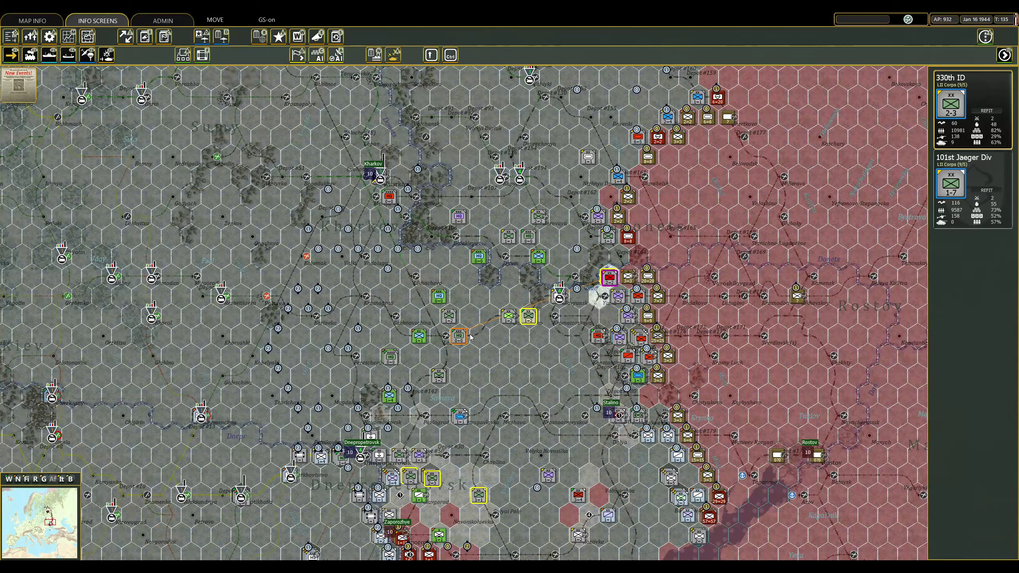
pyautogui.click(602, 299)
pyautogui.click(525, 319)
pyautogui.click(610, 277)
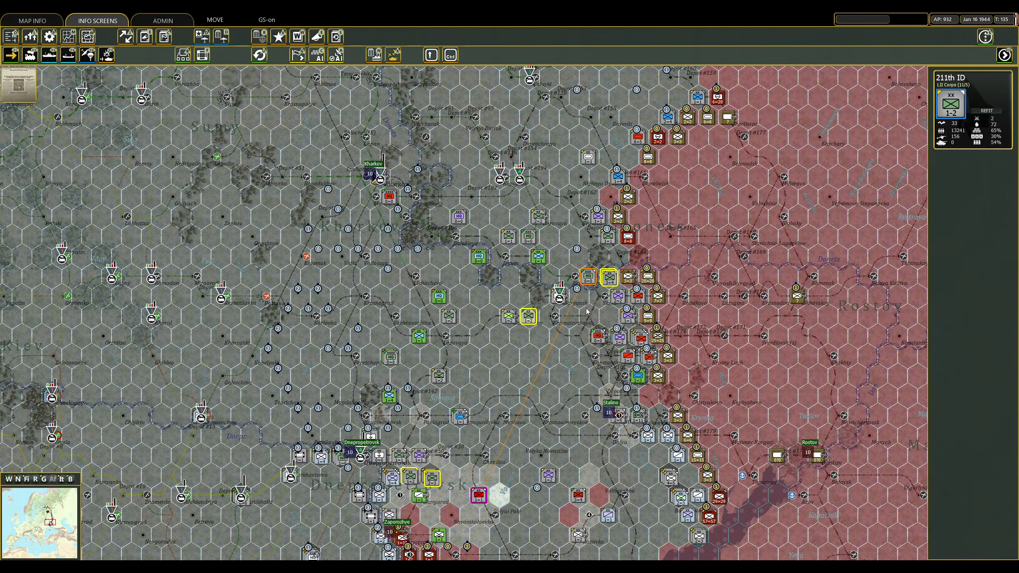
pyautogui.click(529, 318)
pyautogui.click(619, 257)
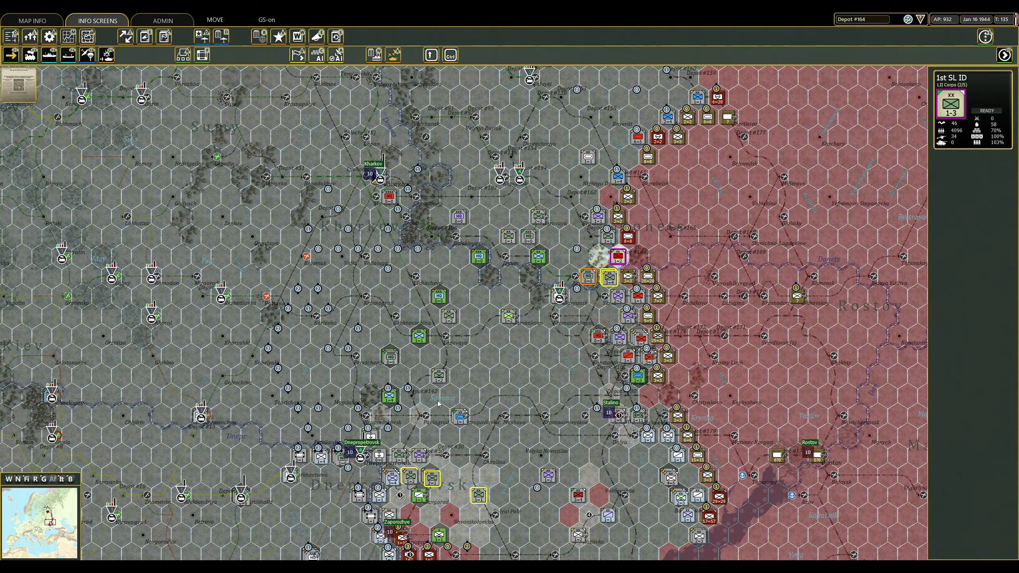
# Move the 340th ID and 9th RM CD south of Dnepropetrovsk, ending on the three-division stack.
pyautogui.click(617, 256)
pyautogui.click(400, 456)
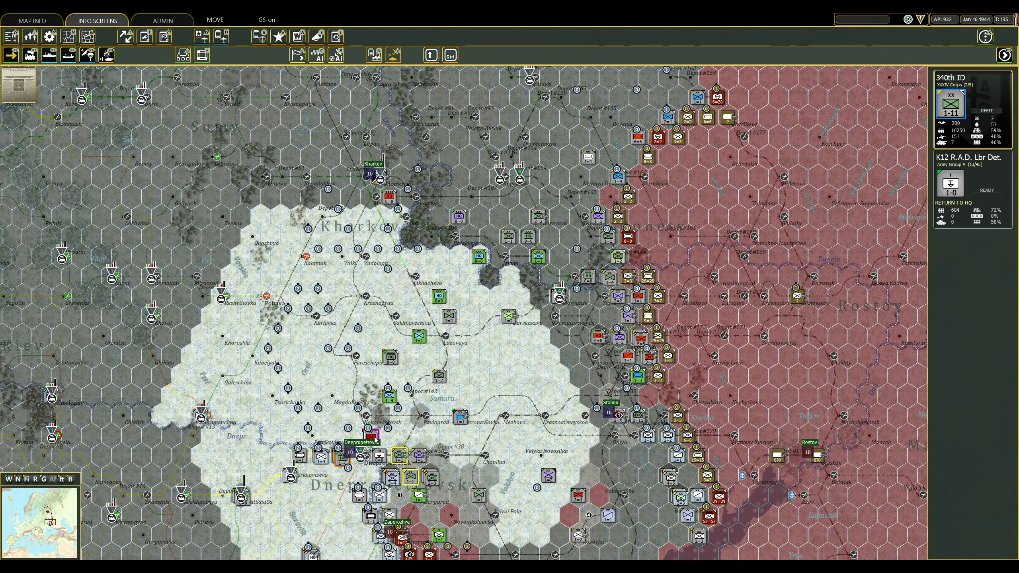
pyautogui.rightClick(408, 502)
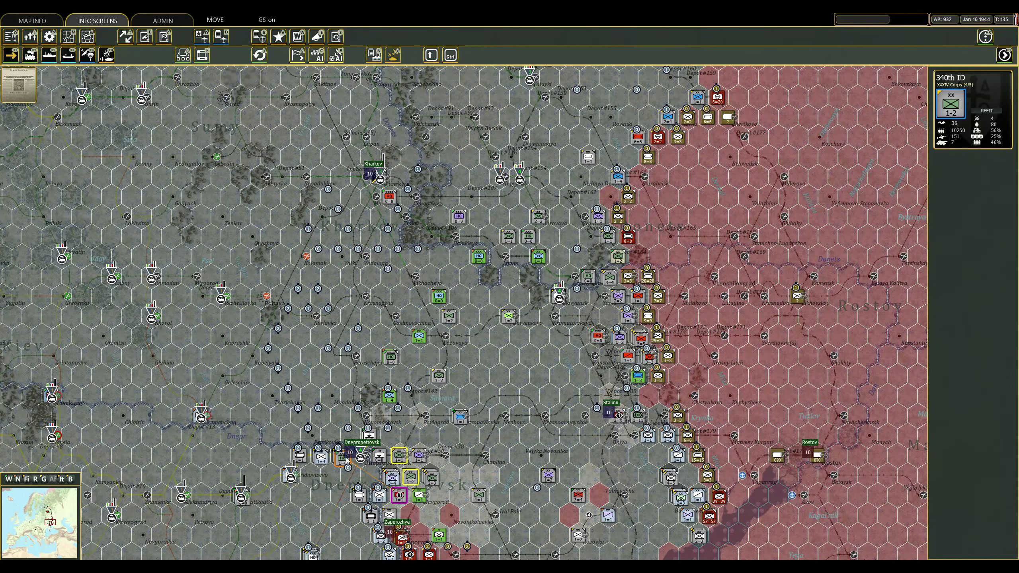
pyautogui.click(344, 458)
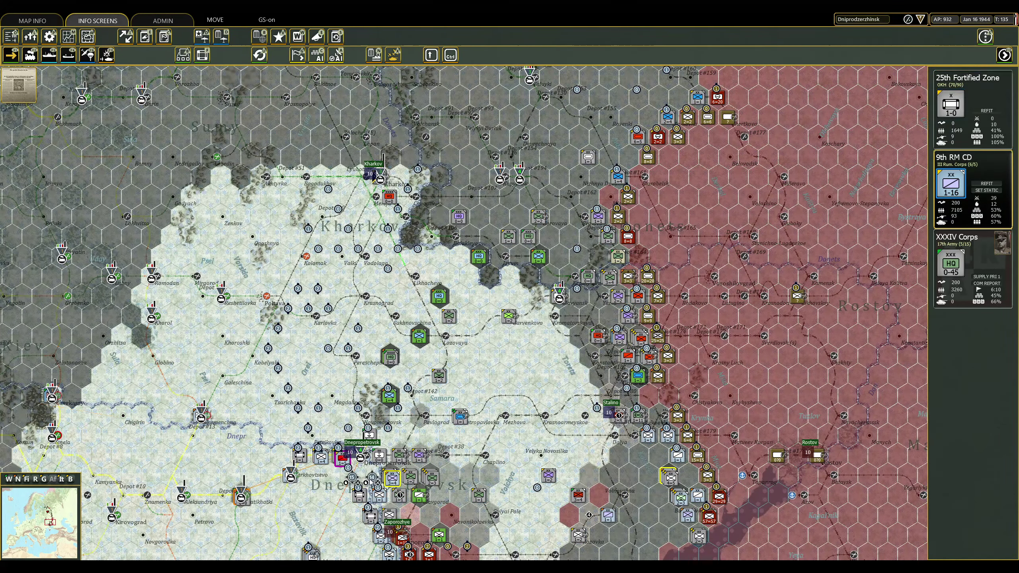
pyautogui.click(951, 187)
pyautogui.rightClick(392, 479)
pyautogui.rightClick(410, 516)
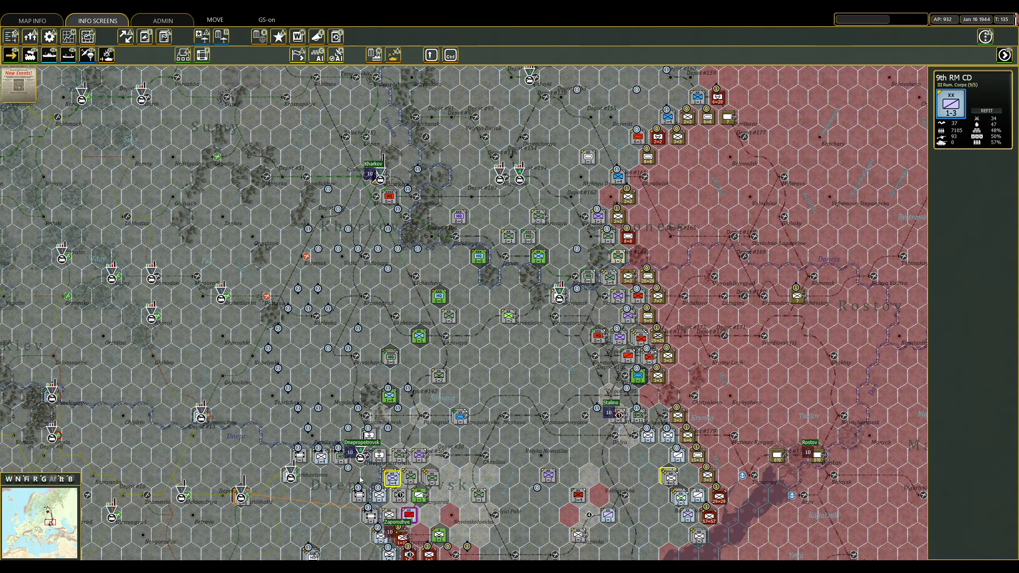
pyautogui.click(361, 462)
pyautogui.click(350, 466)
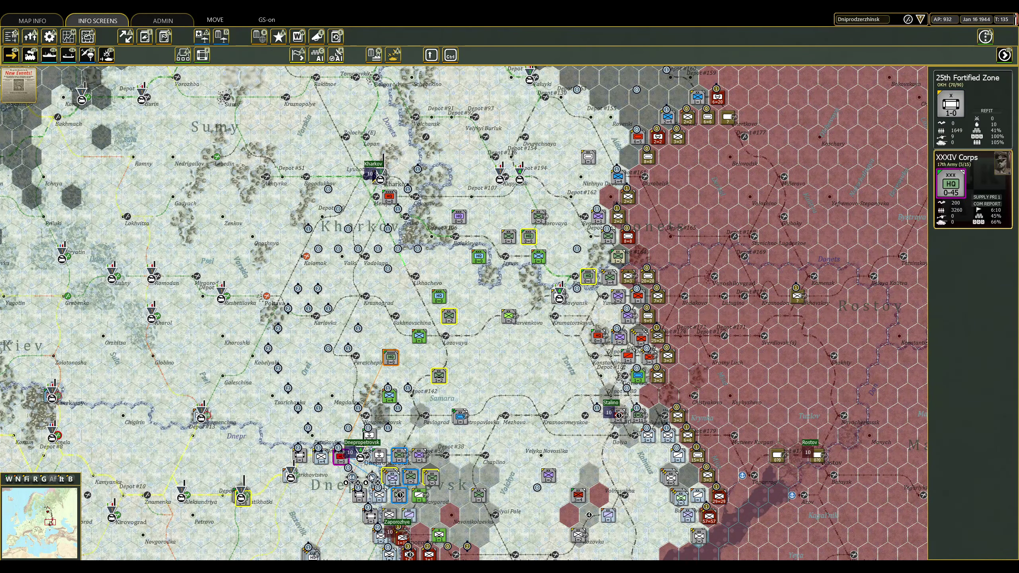
pyautogui.click(431, 477)
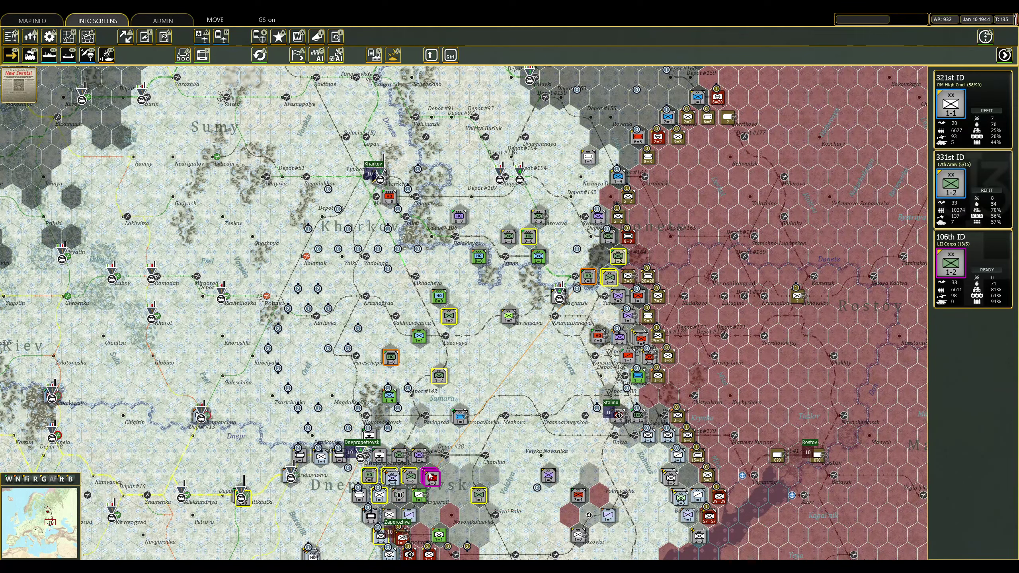
# Move the three-division stack, shift another unit one hex east, and relocate the III Hun. Corps HQ.
pyautogui.rightClick(430, 435)
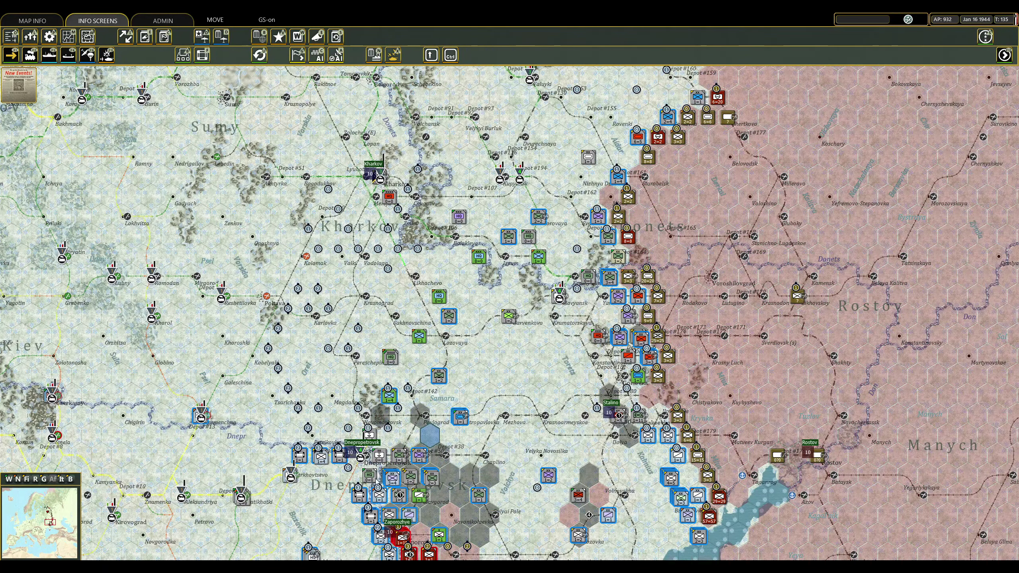
pyautogui.click(430, 434)
pyautogui.rightClick(471, 434)
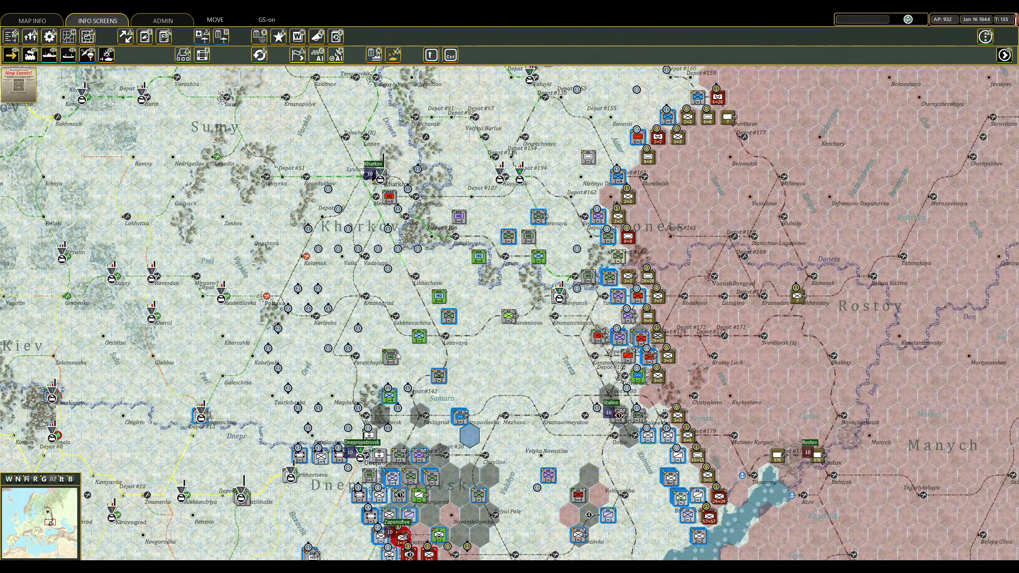
pyautogui.click(469, 434)
pyautogui.rightClick(430, 396)
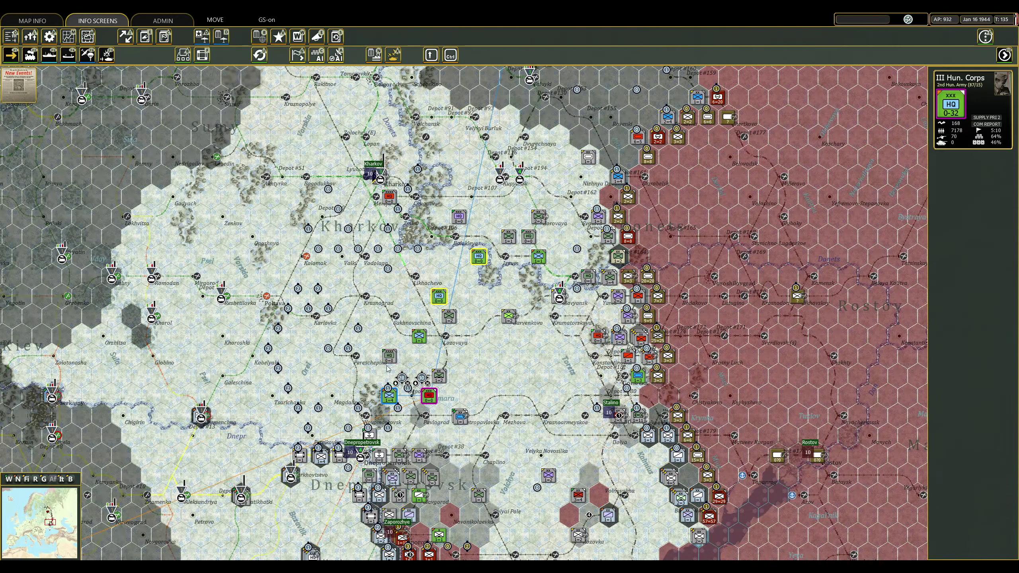
pyautogui.click(699, 537)
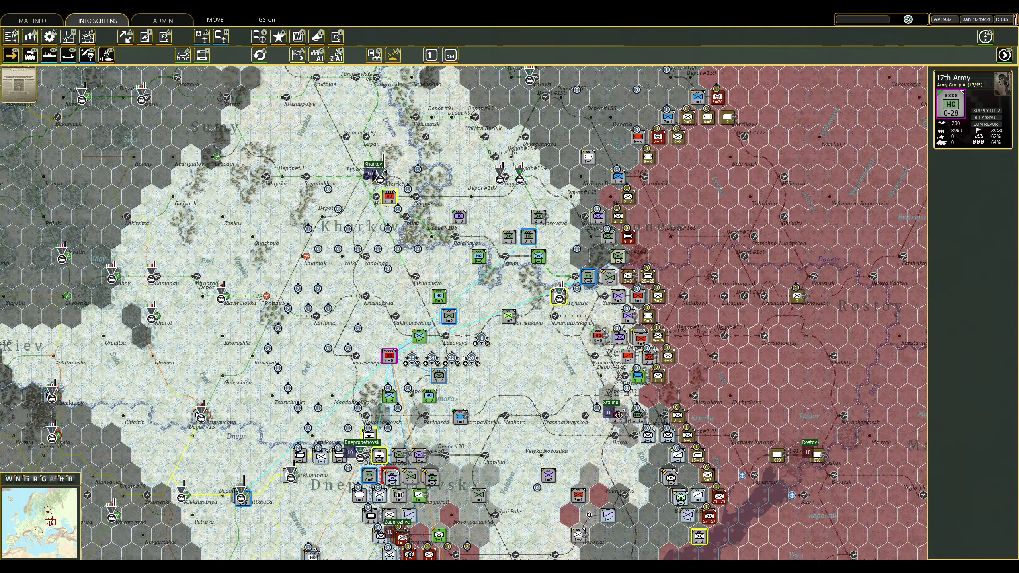
# Check the ranges of the 10th HU ID, 19th HU Res. Div and 23rd Panzer Division.
pyautogui.click(439, 297)
pyautogui.click(589, 319)
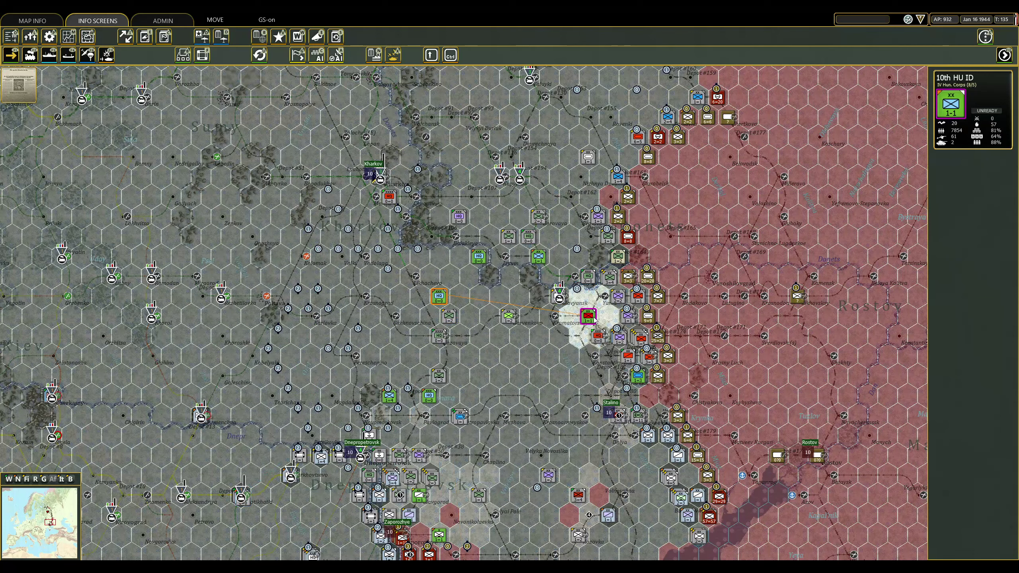
pyautogui.click(598, 256)
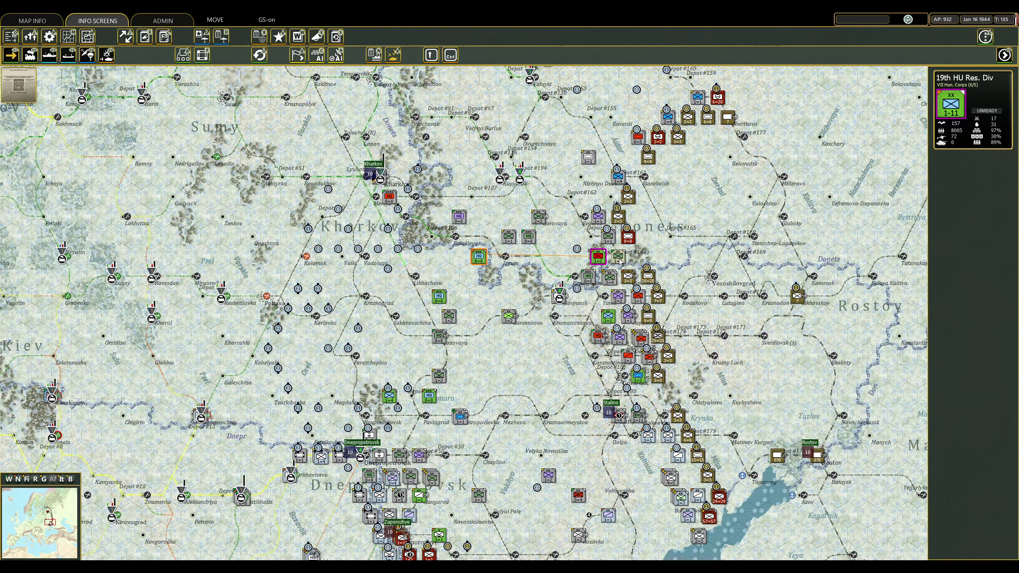
pyautogui.click(598, 257)
pyautogui.click(588, 158)
pyautogui.scroll(2, 588, 239)
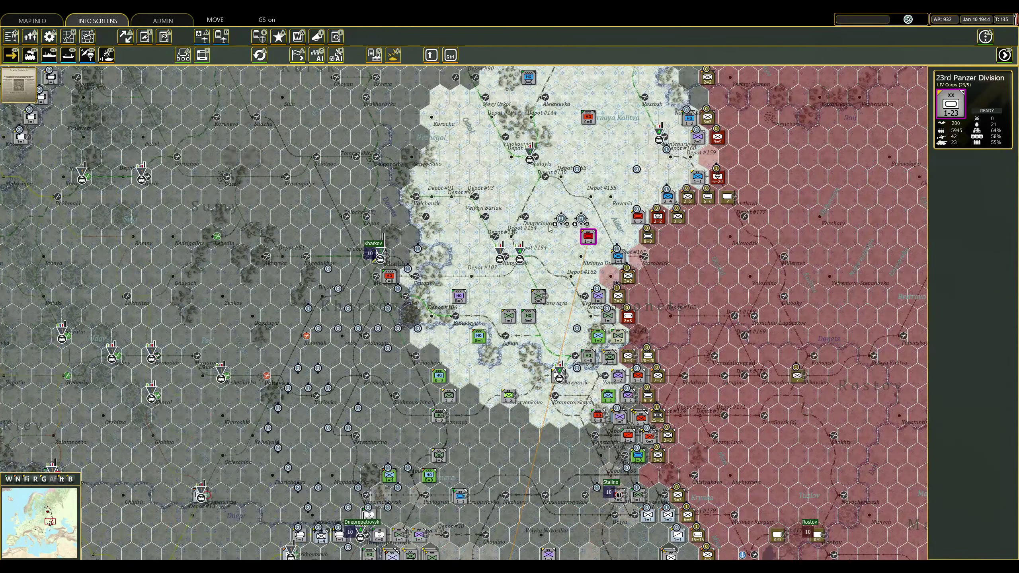
# Shift the 23rd Panzer Division stack toward Izyum and back near Depot #194.
pyautogui.rightClick(538, 296)
pyautogui.click(530, 319)
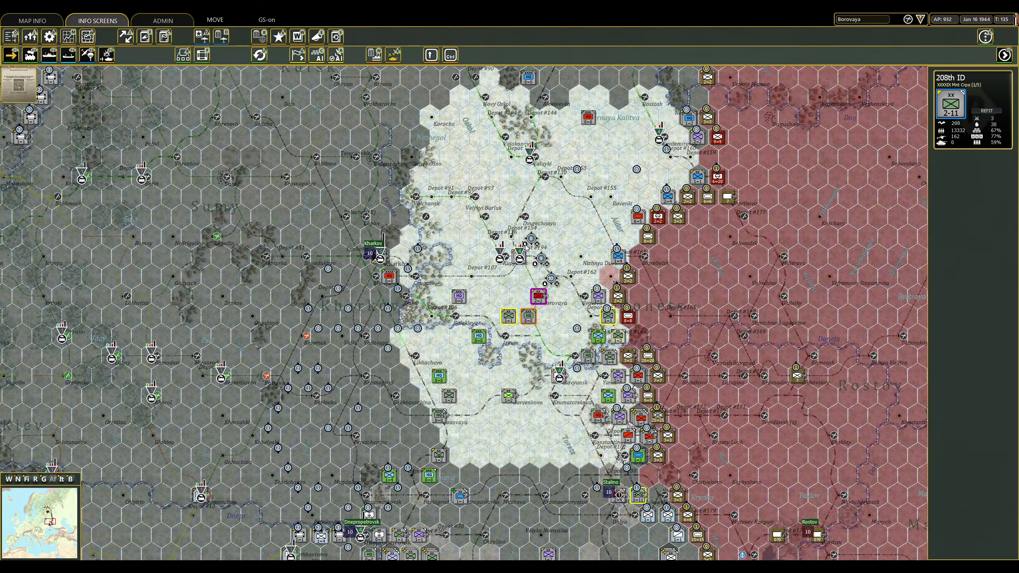
pyautogui.click(520, 256)
pyautogui.rightClick(500, 344)
pyautogui.rightClick(521, 258)
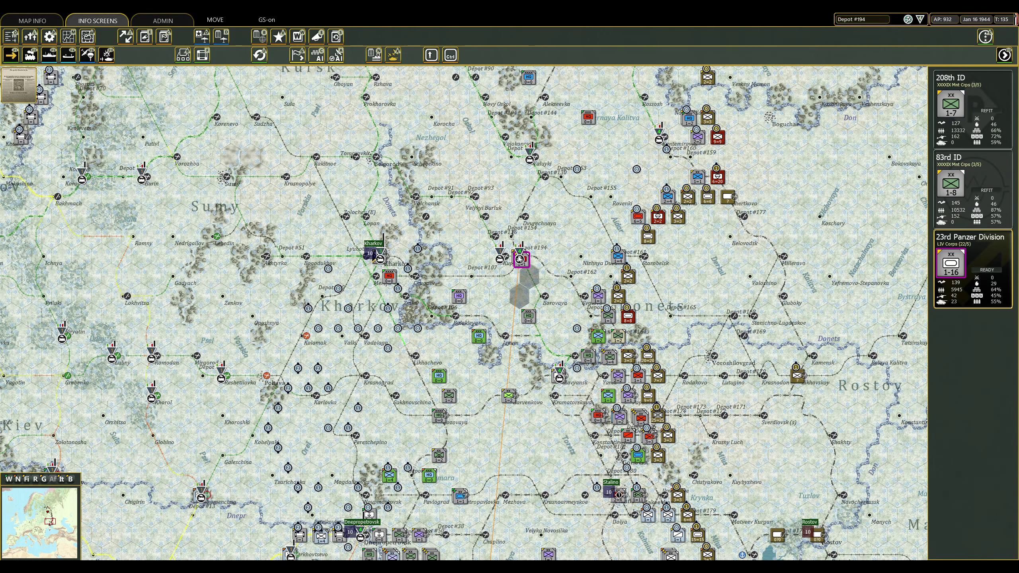
pyautogui.click(519, 257)
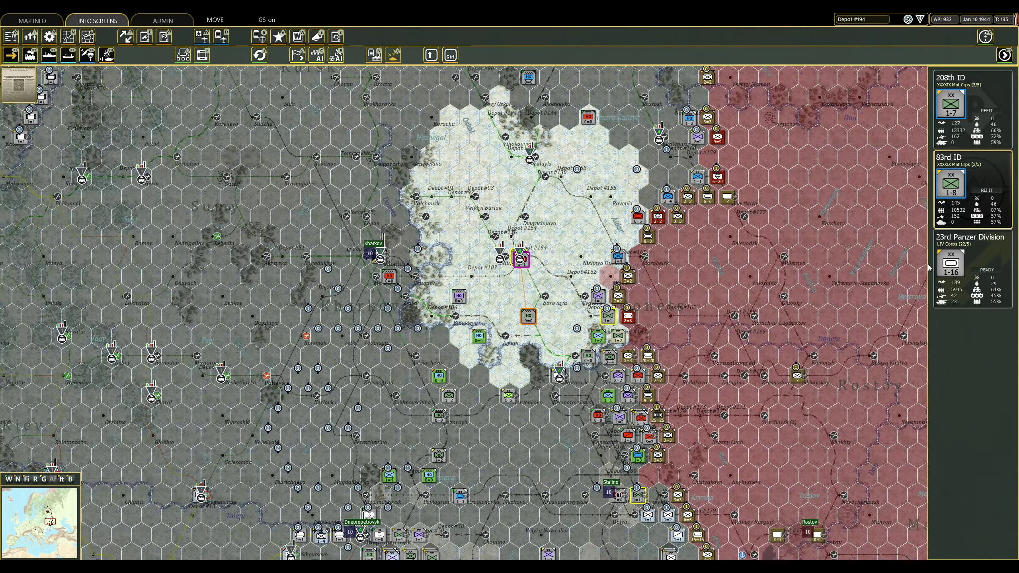
pyautogui.click(737, 255)
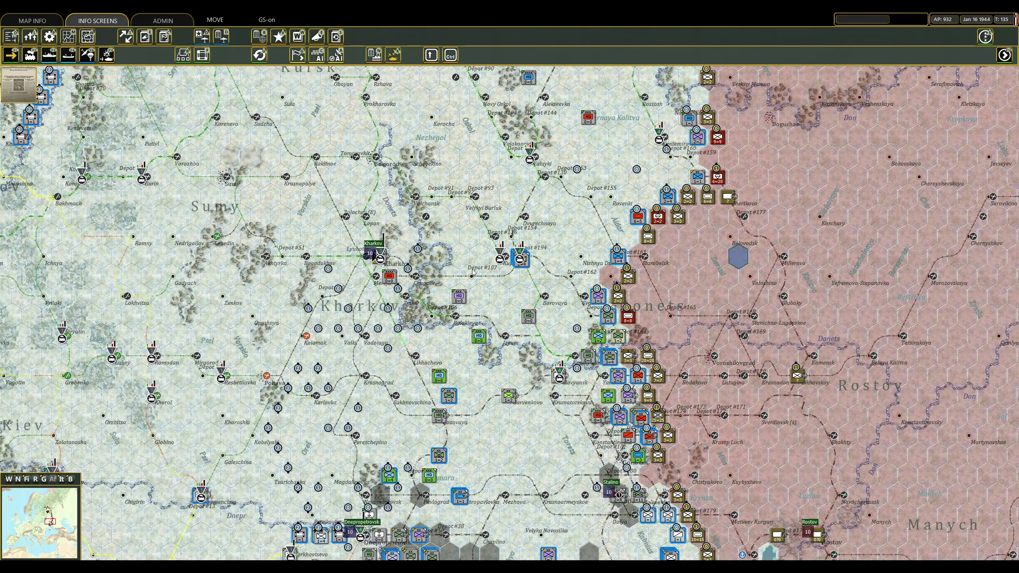
# Move the 1st Panzer Army HQ toward the front and the XXXIV Corps HQ southward.
pyautogui.click(425, 268)
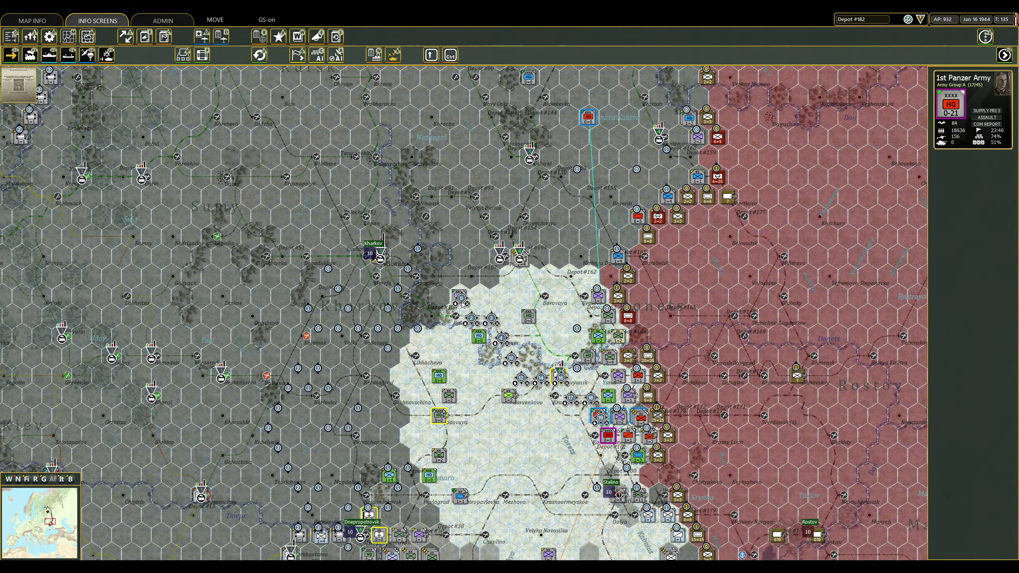
pyautogui.click(467, 304)
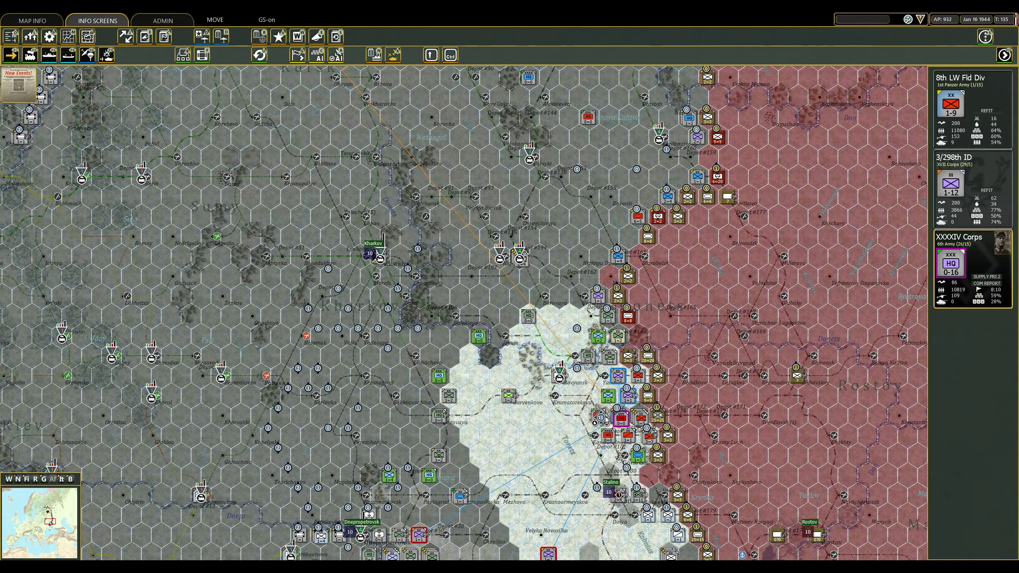
pyautogui.click(589, 476)
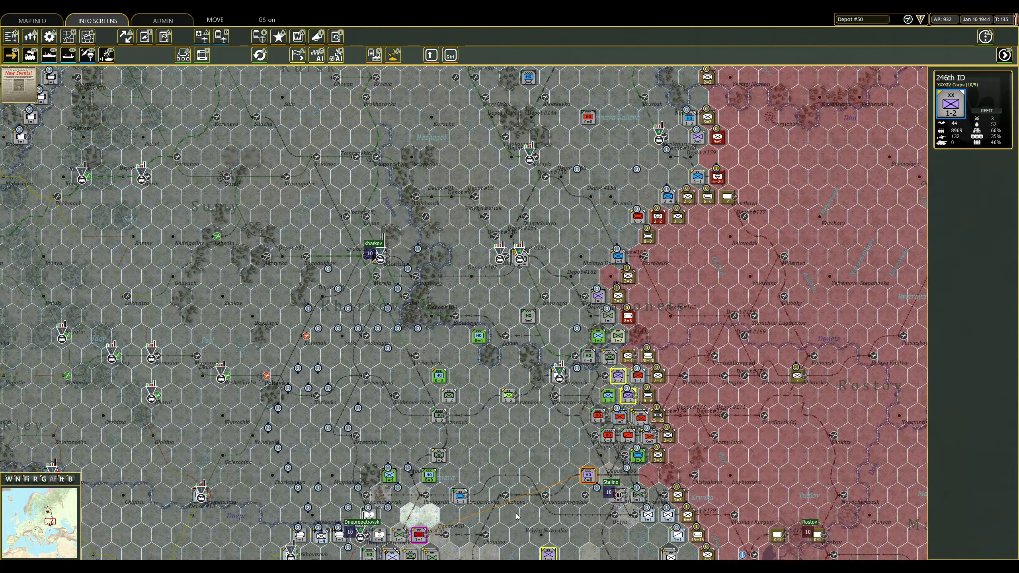
pyautogui.press('Escape')
# Move the 4th Mnt Div, 95th ID and 17th Army HQ east toward the front.
pyautogui.click(439, 455)
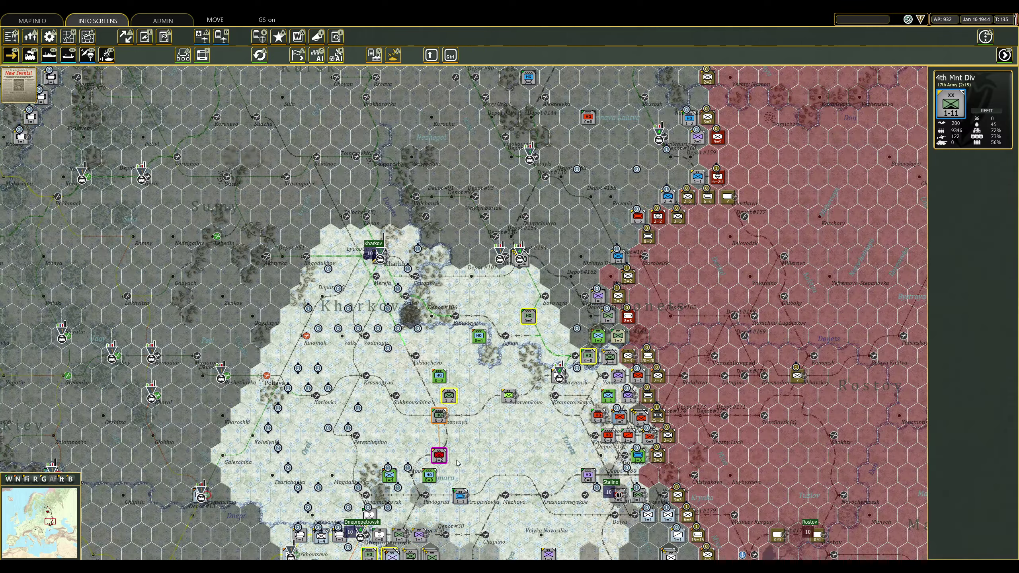
pyautogui.rightClick(605, 397)
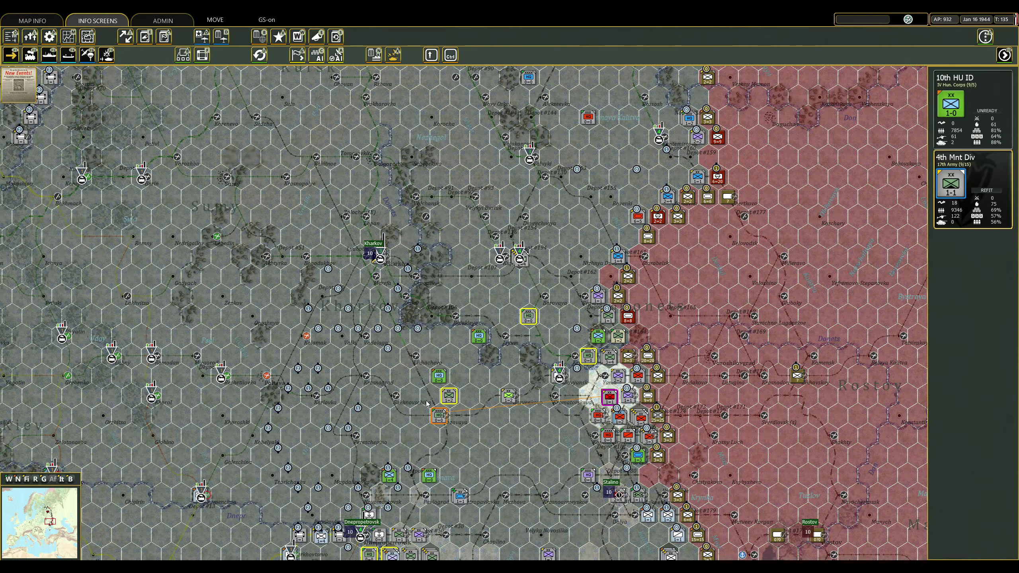
pyautogui.click(449, 395)
pyautogui.rightClick(601, 398)
pyautogui.click(440, 416)
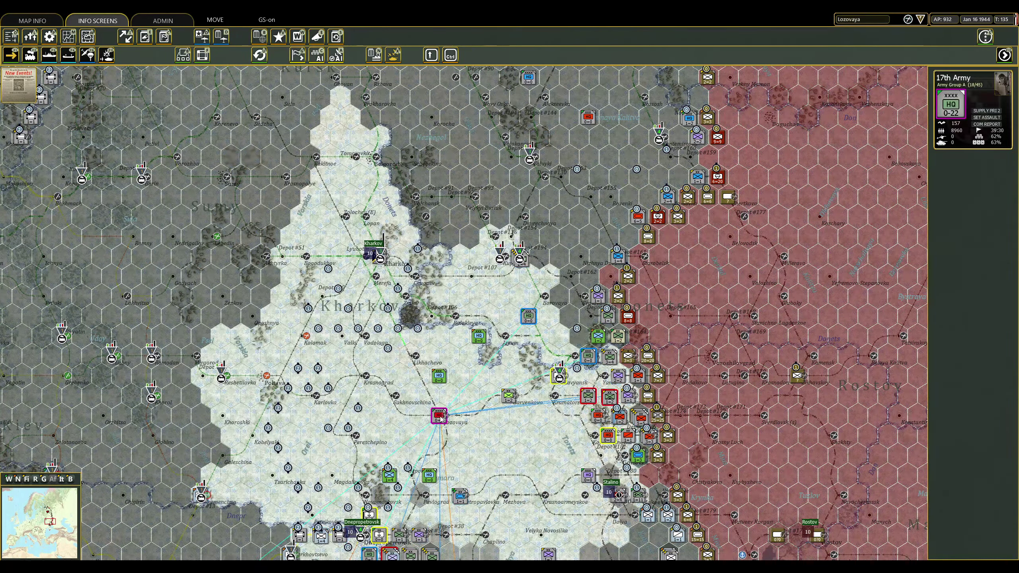
pyautogui.rightClick(598, 418)
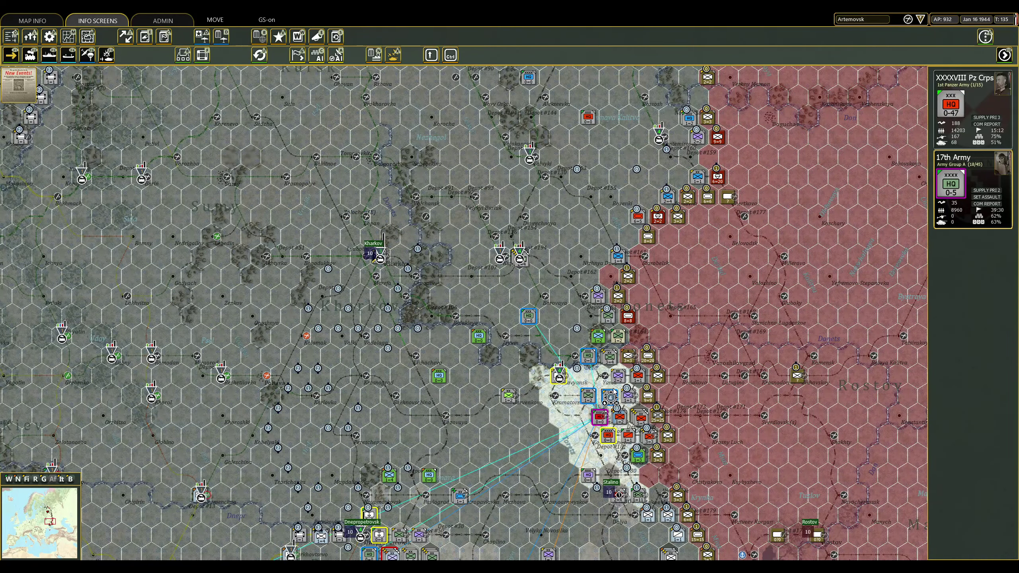
# Relocate the XXXXVIII Pz Corps HQ and clear the remaining selection.
pyautogui.rightClick(590, 478)
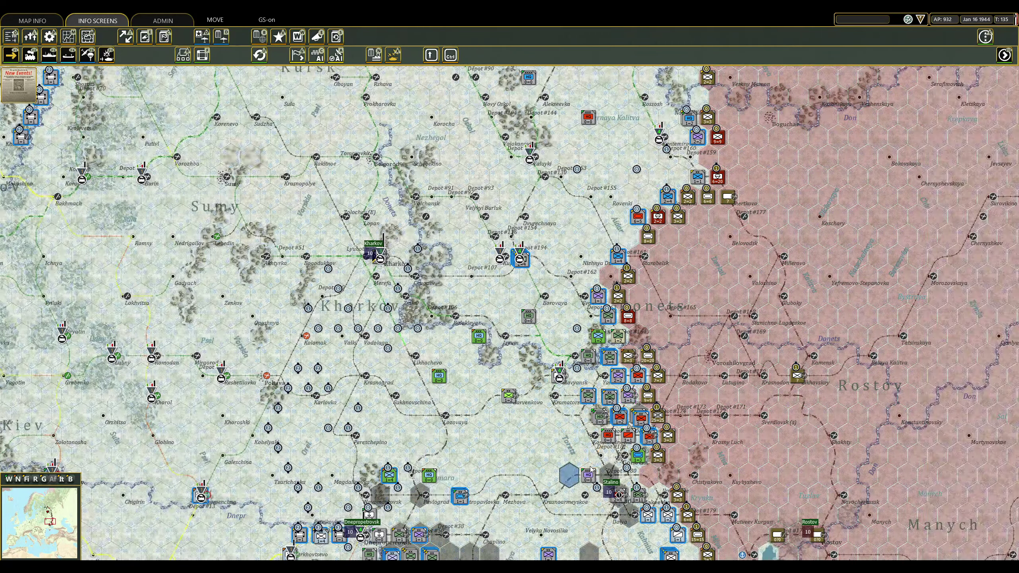
pyautogui.click(588, 479)
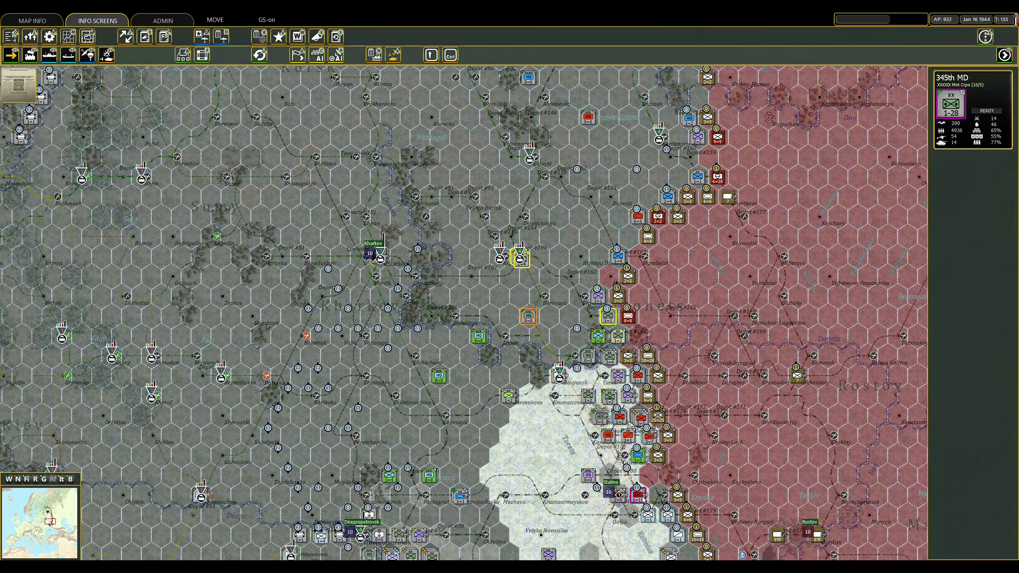
pyautogui.click(609, 474)
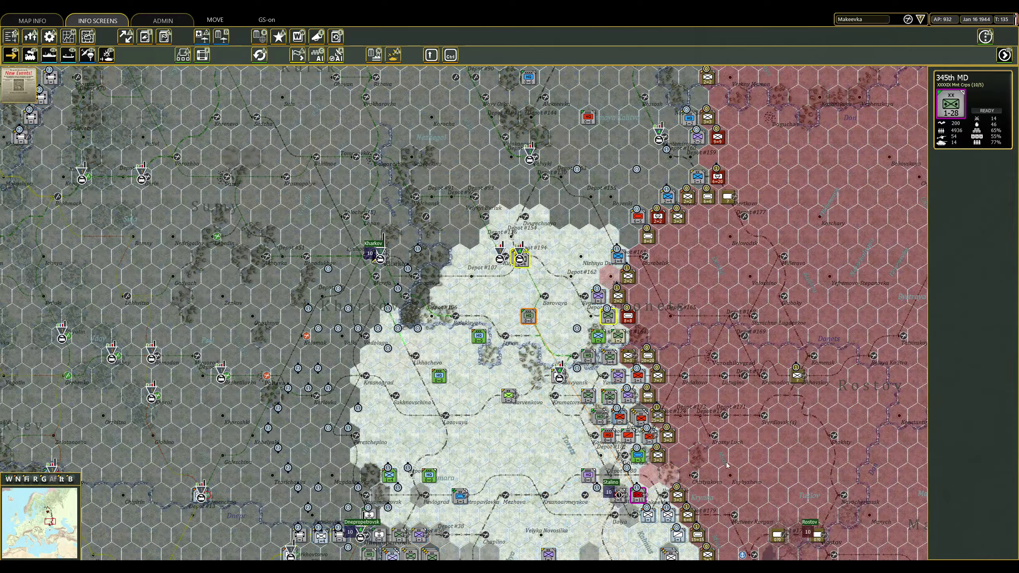
pyautogui.rightClick(637, 501)
pyautogui.scroll(3, 620, 182)
pyautogui.scroll(1, 620, 182)
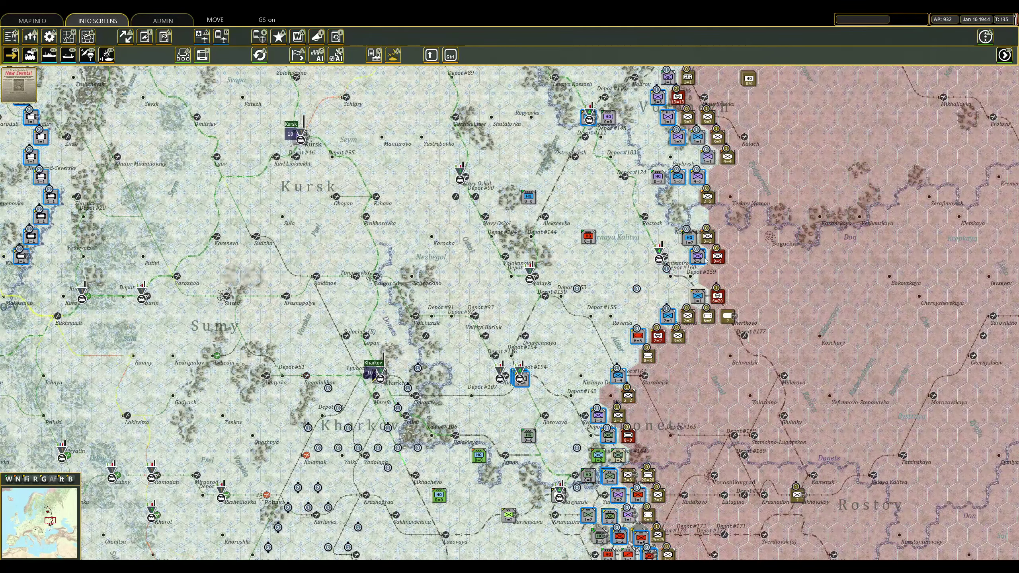
pyautogui.scroll(3, 620, 182)
# Review the 137th, 7th, 268th and 336th IDs, the XXIX Corps and 2nd Army HQs, and the Croatian regiment.
pyautogui.click(683, 315)
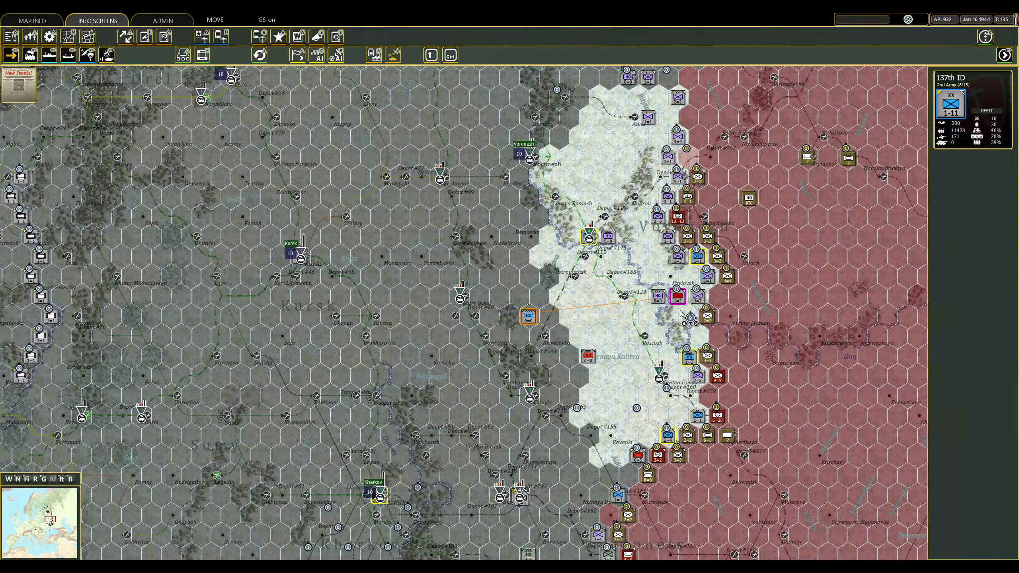
pyautogui.click(588, 360)
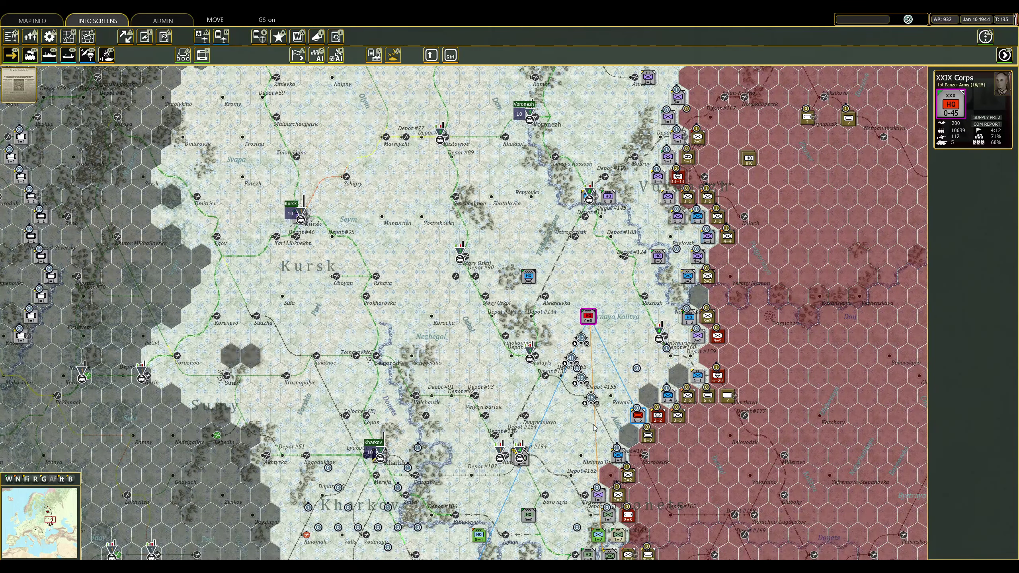
pyautogui.scroll(-5, 587, 360)
pyautogui.scroll(1, 587, 239)
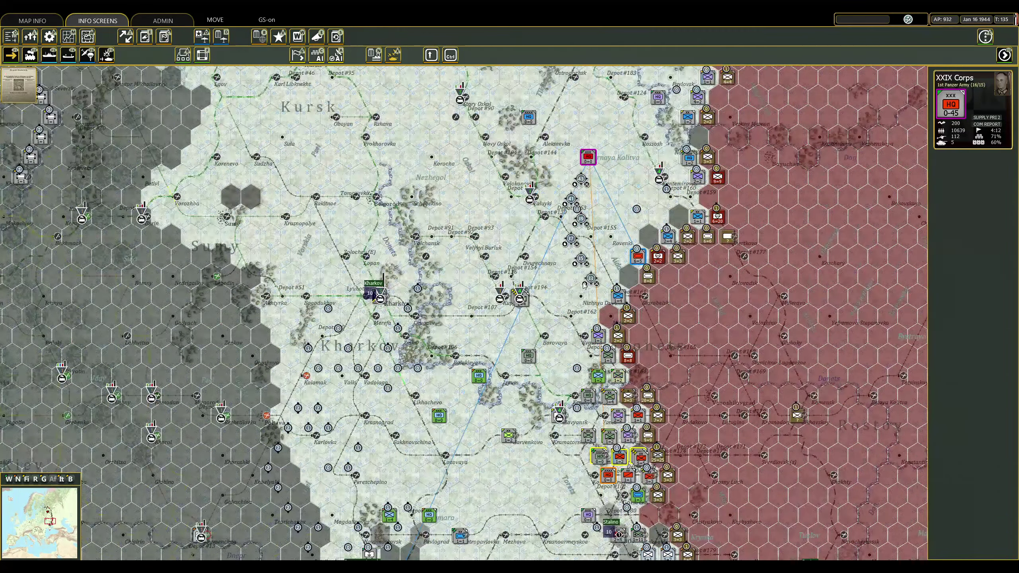
pyautogui.click(378, 297)
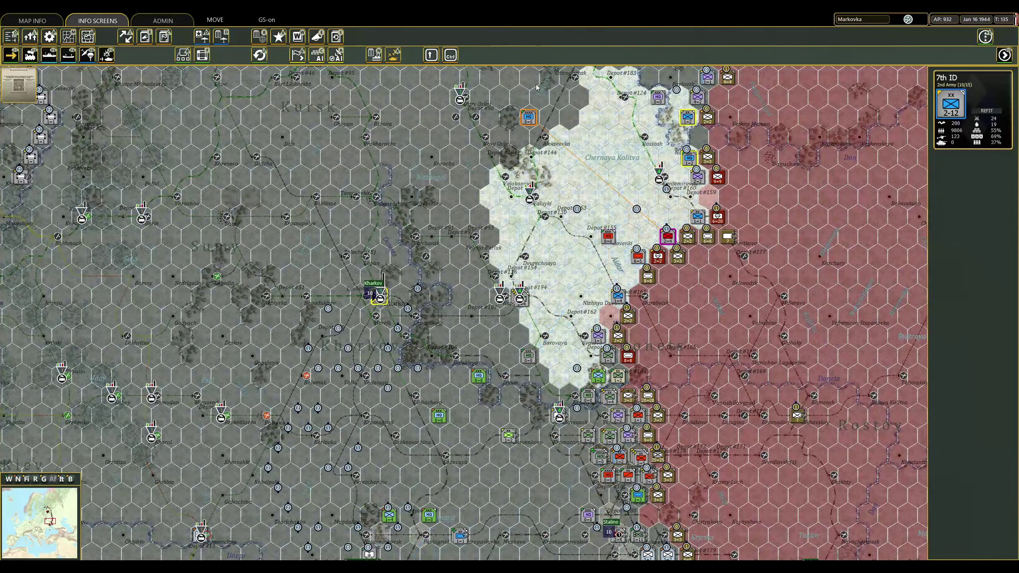
pyautogui.click(532, 183)
pyautogui.click(660, 176)
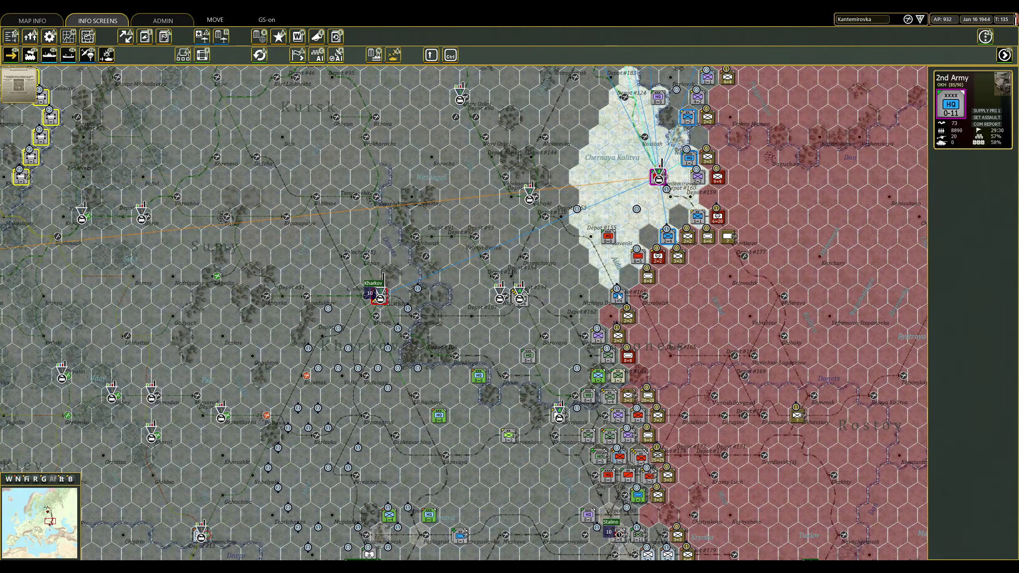
pyautogui.click(691, 158)
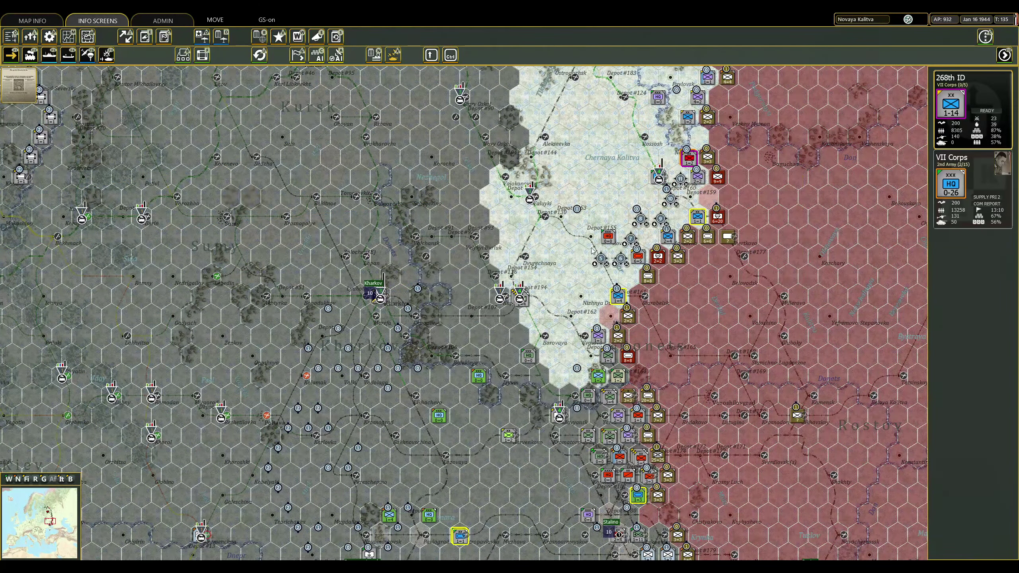
pyautogui.click(620, 296)
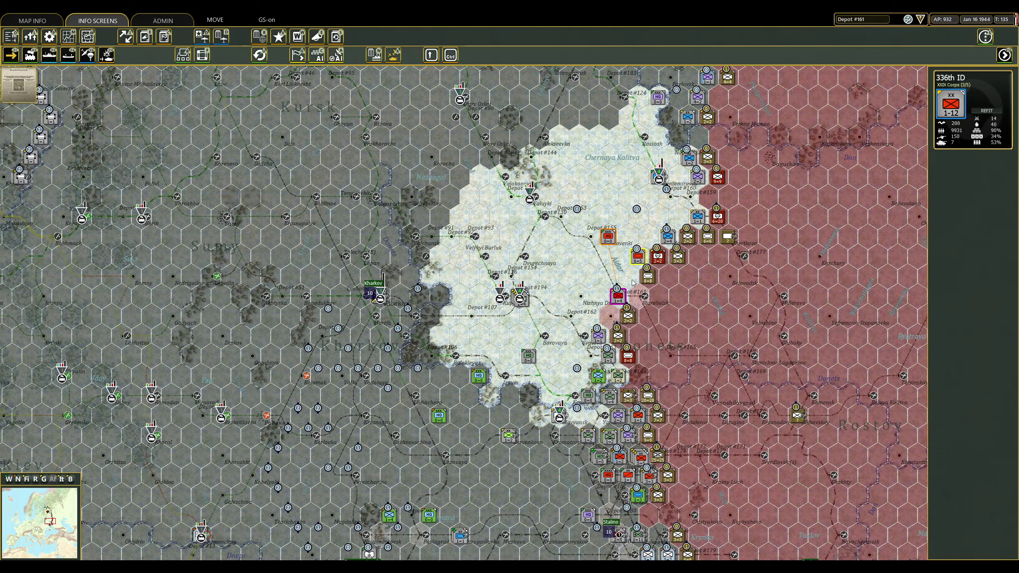
pyautogui.click(522, 299)
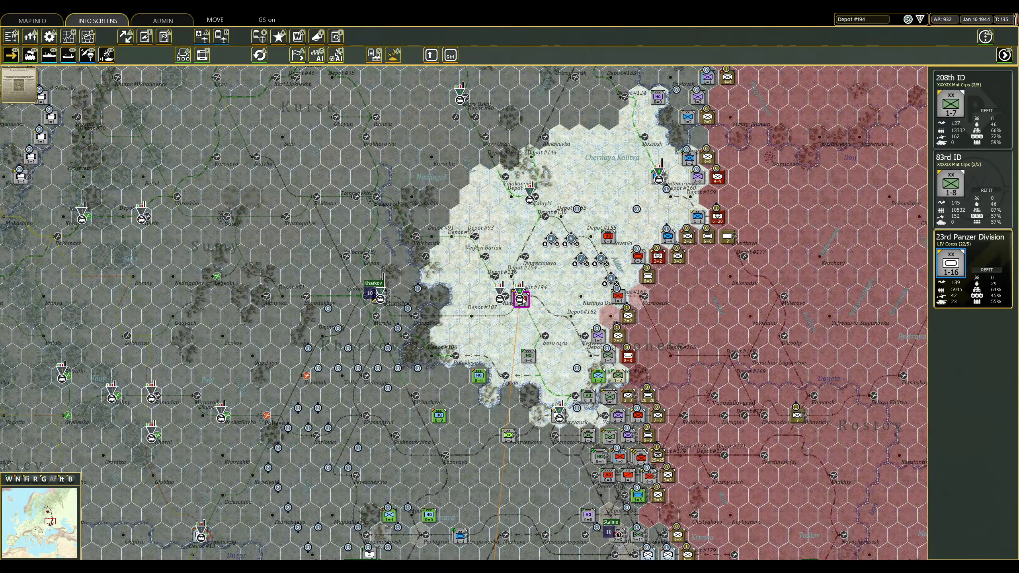
pyautogui.click(952, 267)
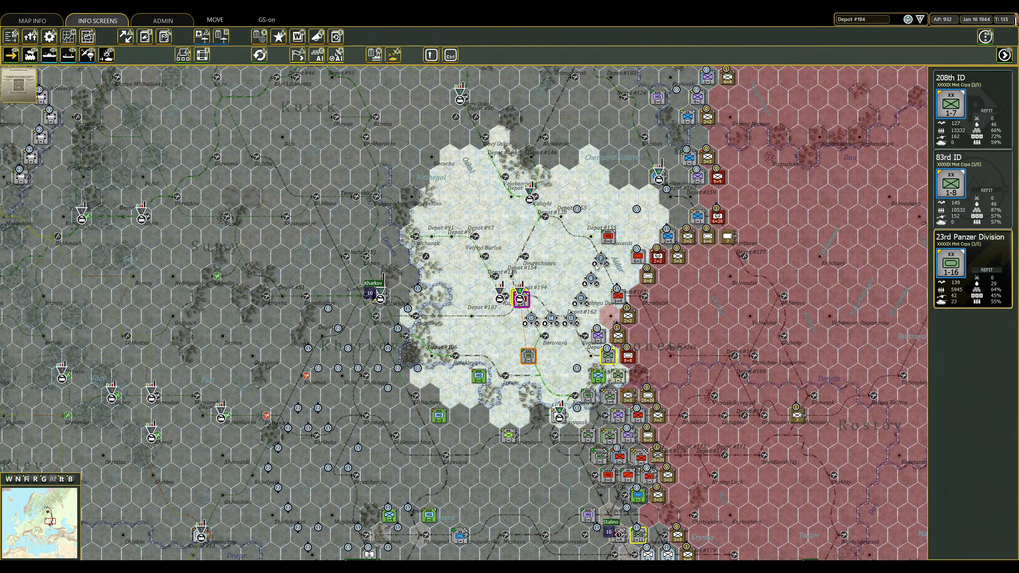
pyautogui.rightClick(583, 319)
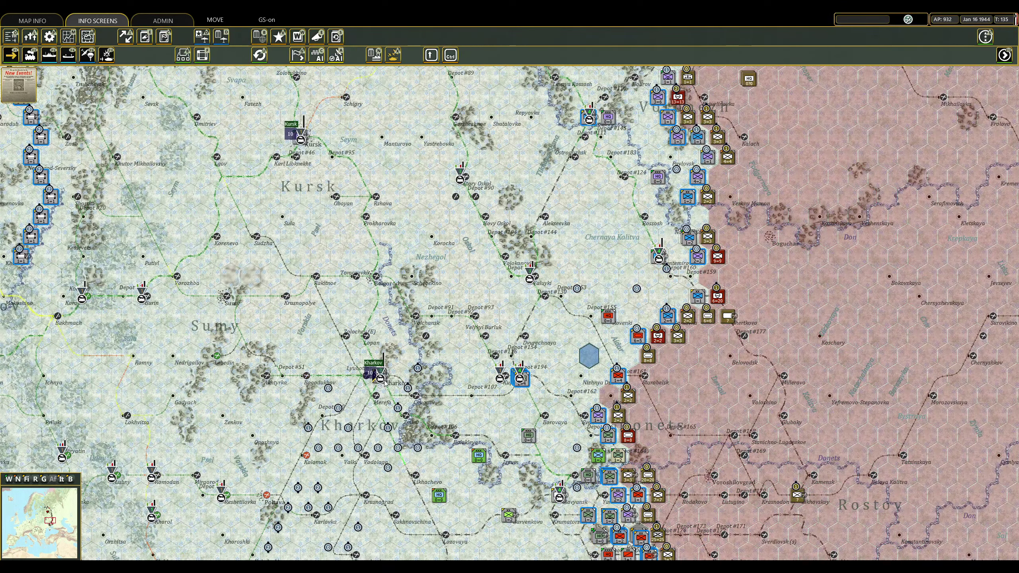
pyautogui.click(381, 372)
pyautogui.rightClick(430, 319)
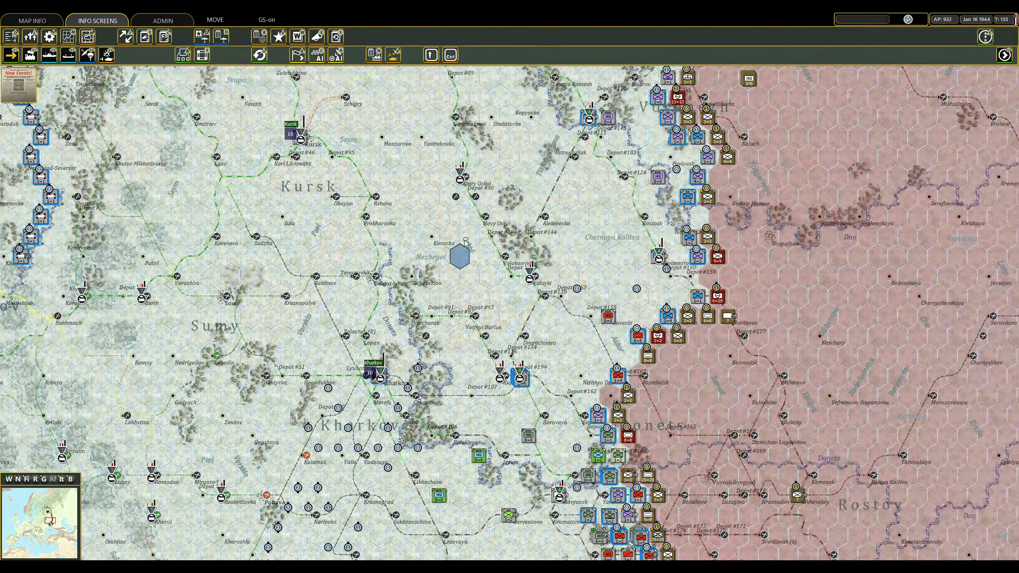
pyautogui.scroll(2, 431, 318)
# Check the 6th Army HQ, then move the 282nd ID and 2/62nd ID forward.
pyautogui.click(297, 217)
pyautogui.scroll(3, 477, 279)
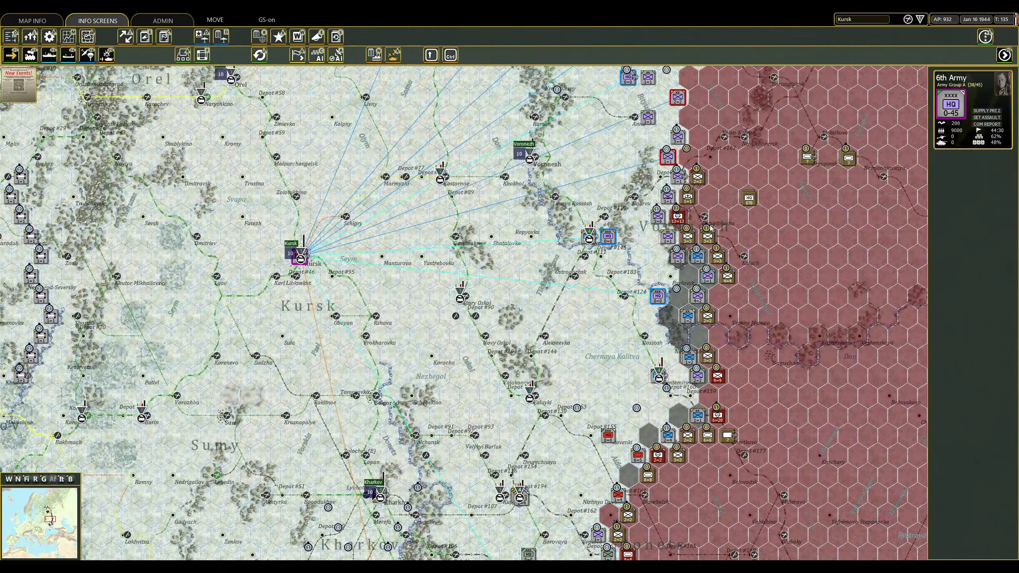
pyautogui.click(670, 235)
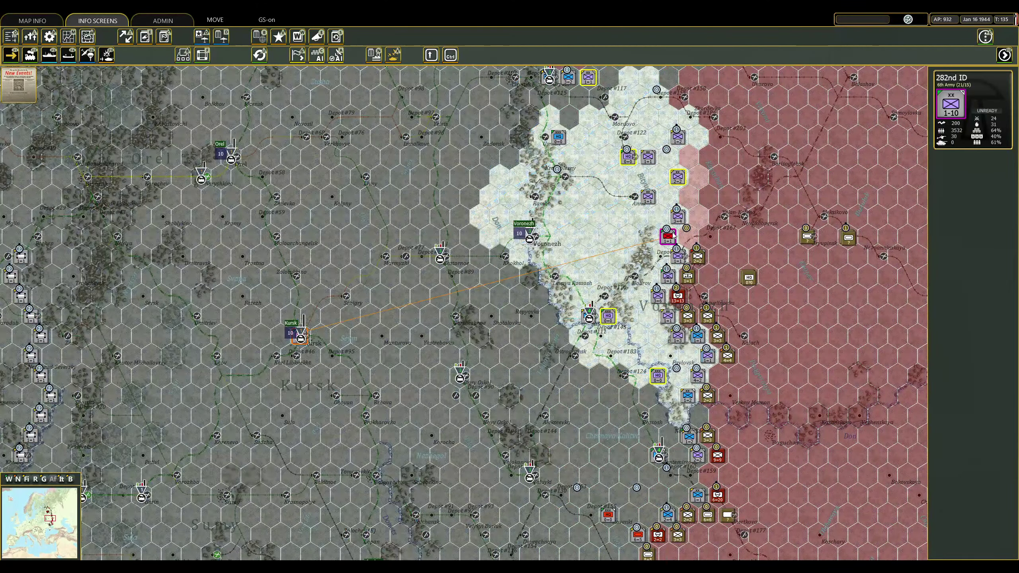
pyautogui.rightClick(761, 176)
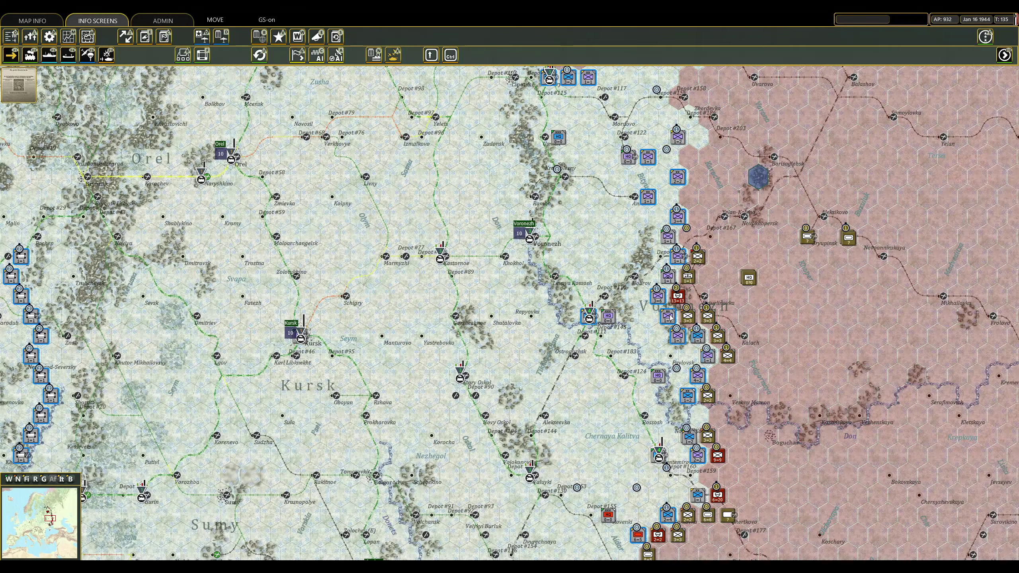
pyautogui.click(669, 318)
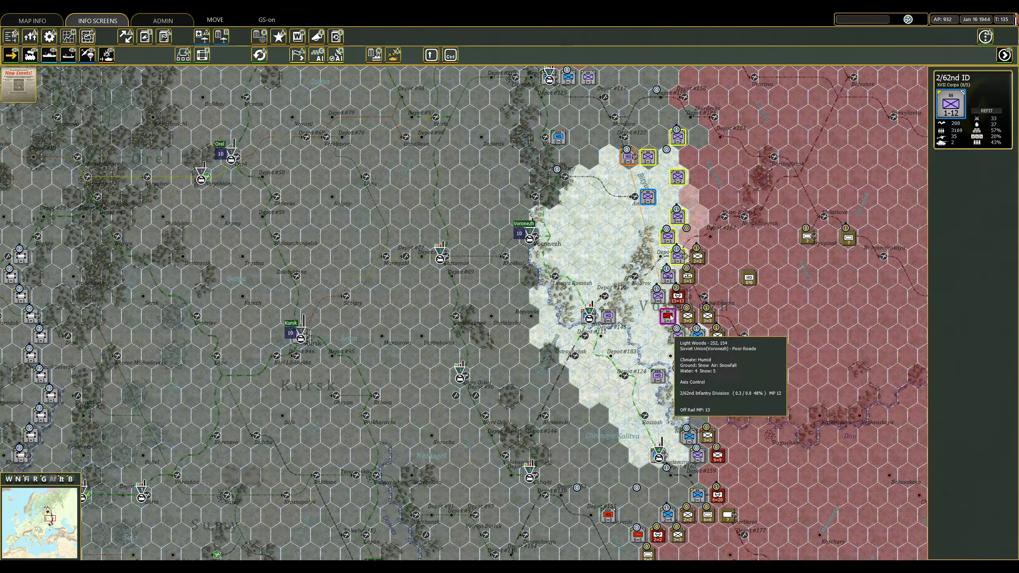
pyautogui.rightClick(749, 319)
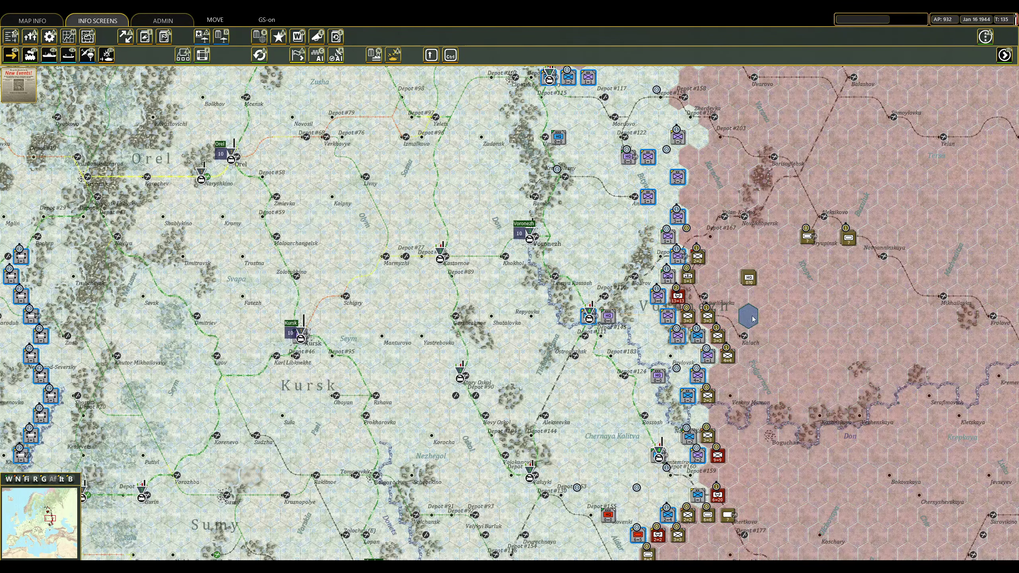
pyautogui.scroll(5, 510, 311)
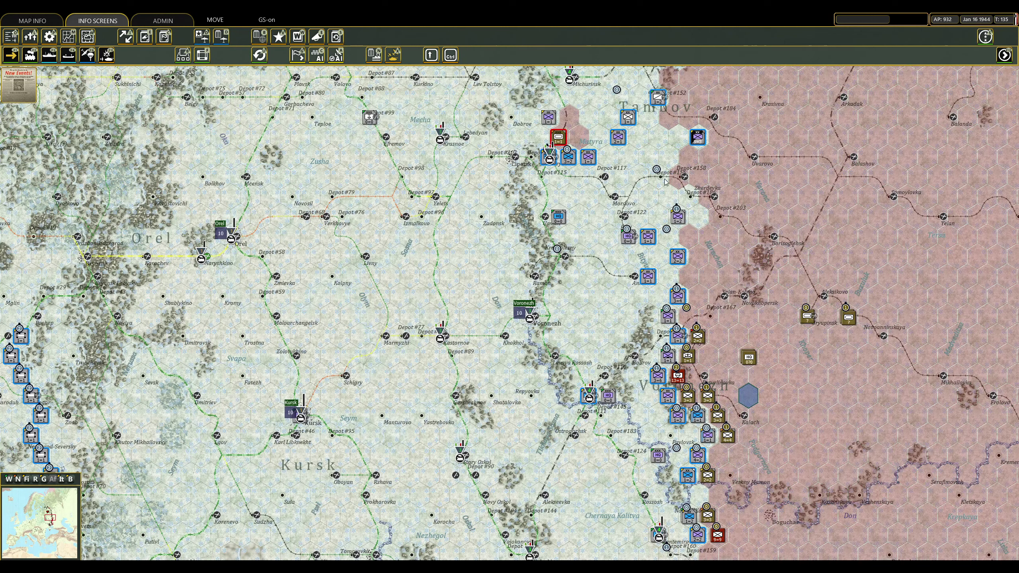
# Move the 39th ID forward, attack the adjacent enemy hex, and shift the 78th Sturm north.
pyautogui.click(587, 277)
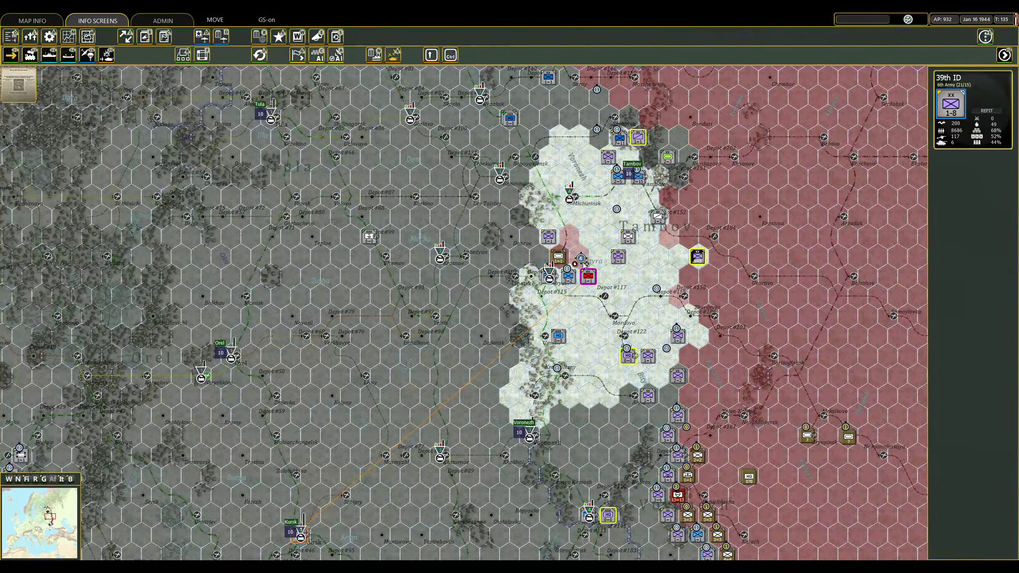
pyautogui.rightClick(615, 259)
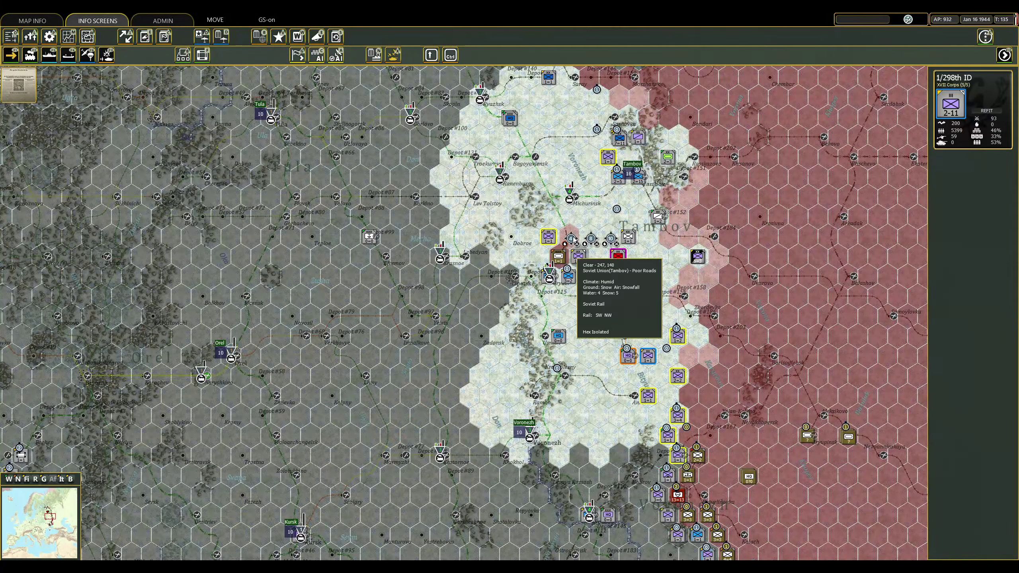
pyautogui.click(551, 278)
pyautogui.rightClick(568, 257)
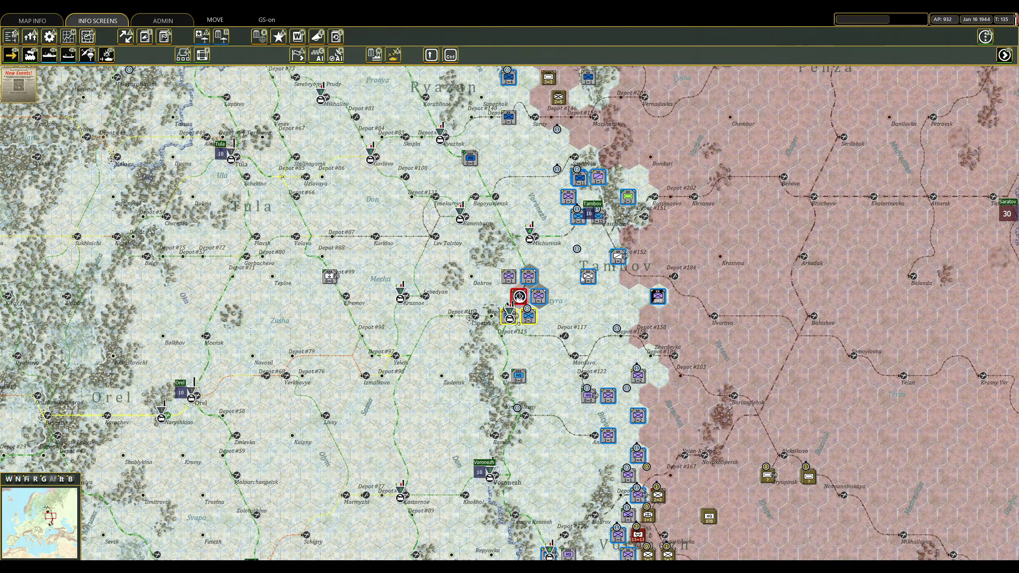
pyautogui.click(593, 215)
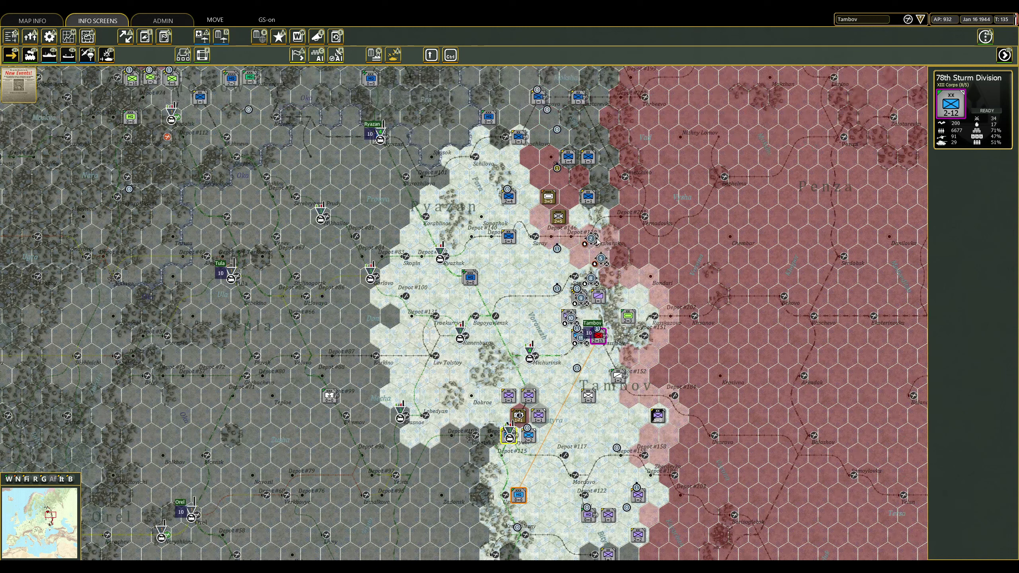
pyautogui.rightClick(596, 231)
# Advance the Center Cav Rgt, move the 386th PzGren Div north and the 197th ID east.
pyautogui.click(585, 295)
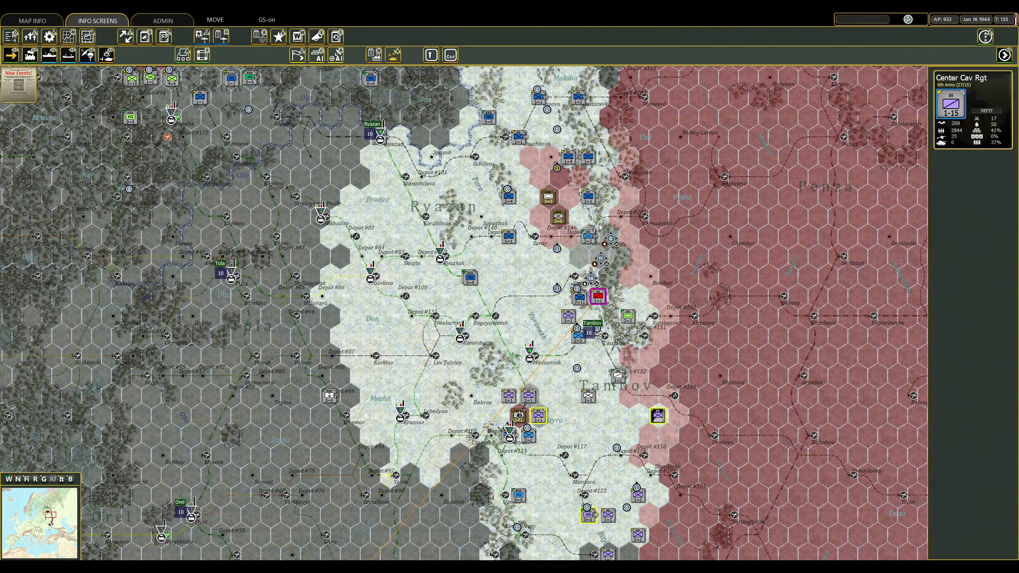
pyautogui.rightClick(605, 239)
pyautogui.click(581, 299)
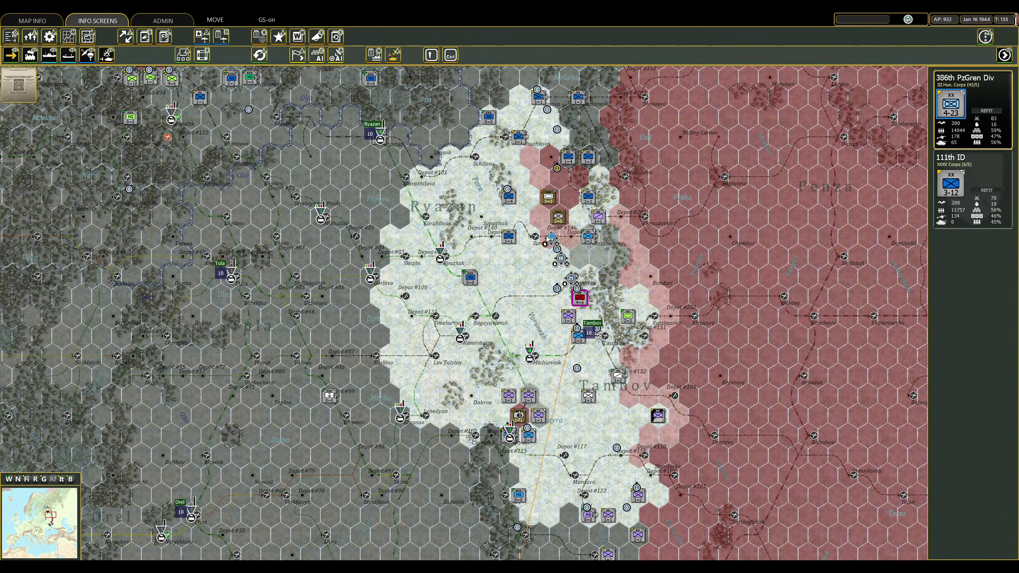
pyautogui.rightClick(529, 197)
pyautogui.click(518, 137)
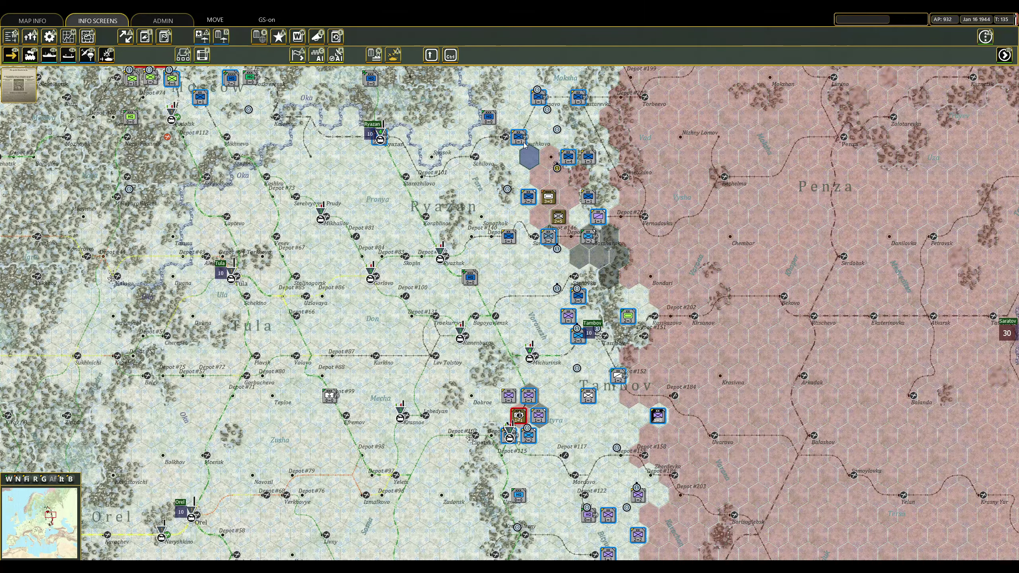
pyautogui.rightClick(573, 163)
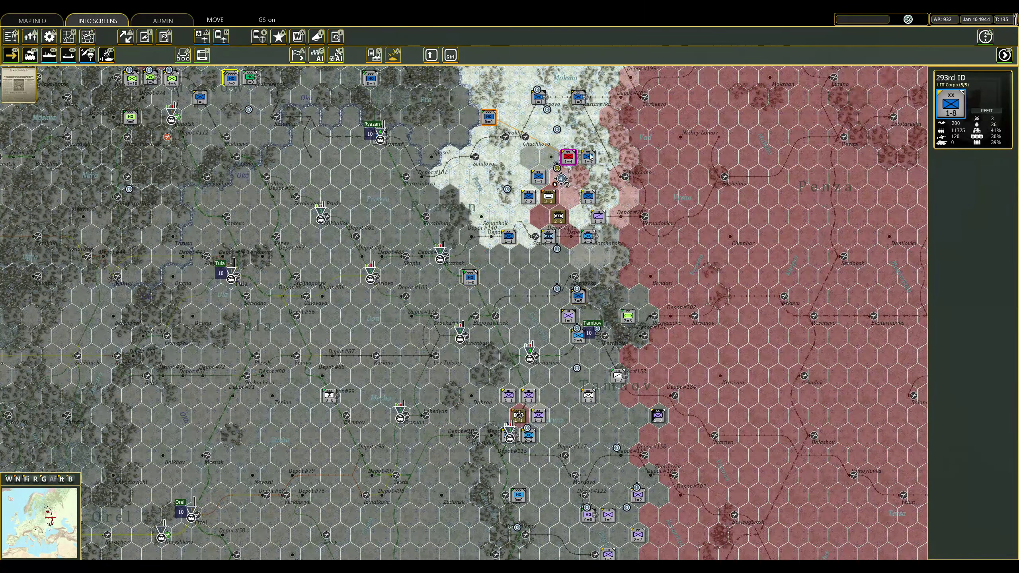
pyautogui.rightClick(557, 199)
# Move the 112th ID east and push the 13th Panzer Division toward Kirsanov.
pyautogui.click(509, 237)
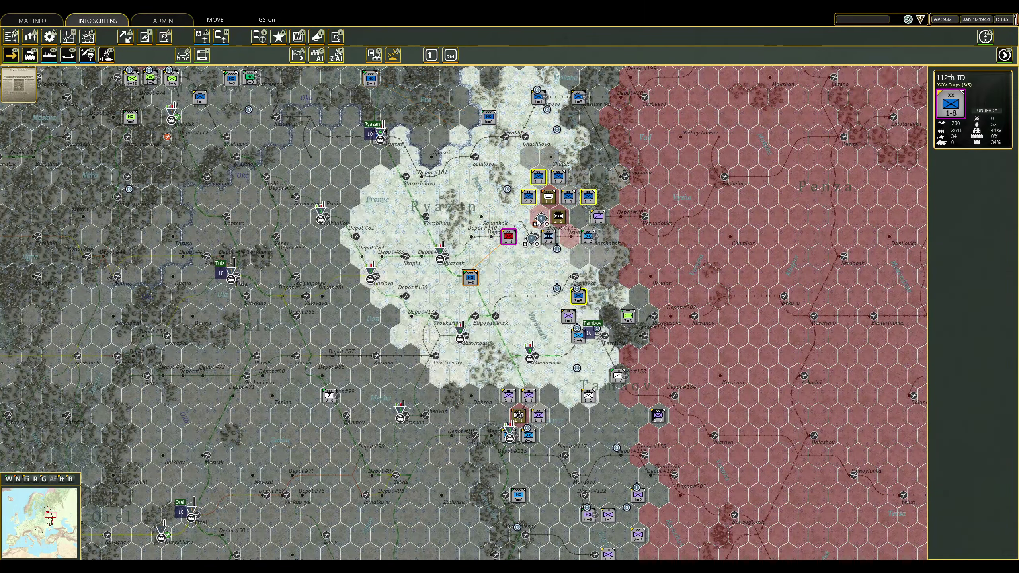
pyautogui.rightClick(628, 319)
pyautogui.click(594, 330)
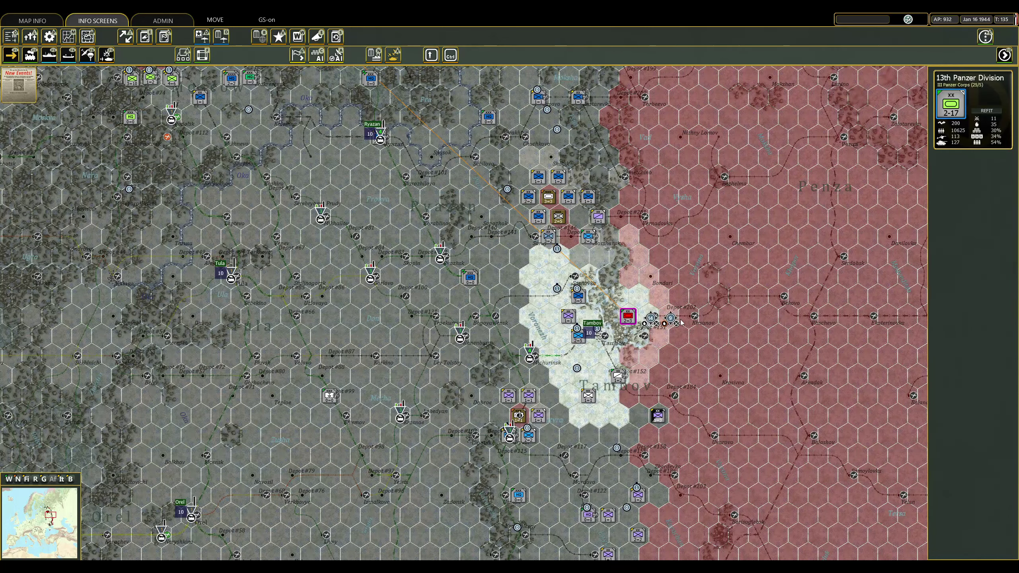
pyautogui.rightClick(683, 323)
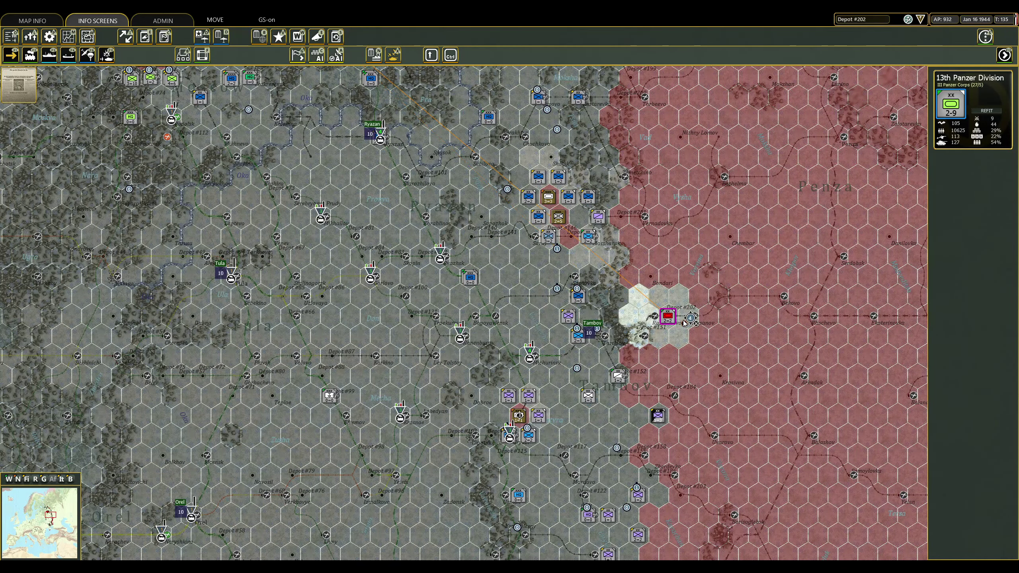
pyautogui.click(658, 416)
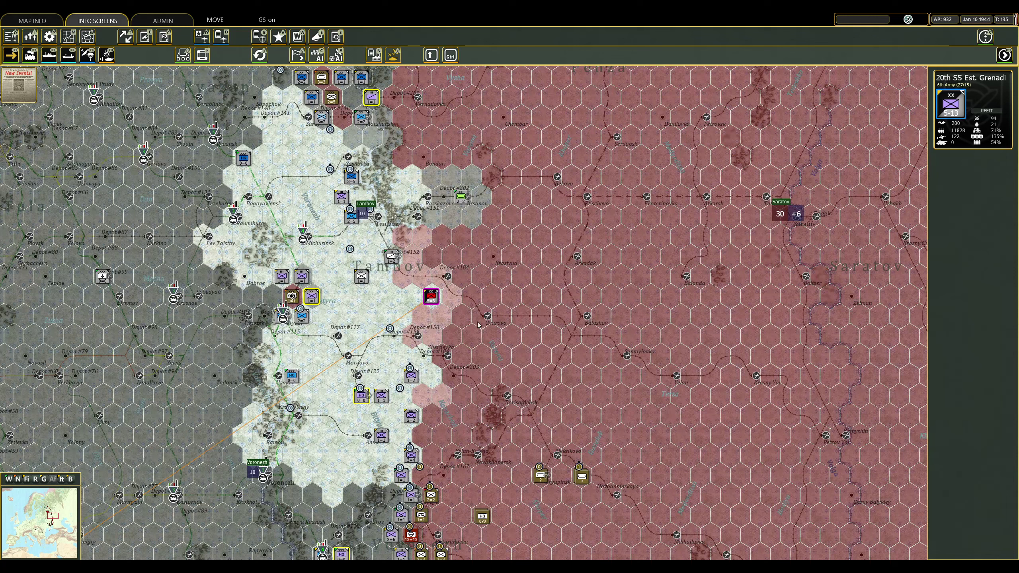
# Move the 20th SS grenadiers onto Uvarovo and the South Cav Rgt one hex east.
pyautogui.rightClick(458, 301)
pyautogui.rightClick(476, 308)
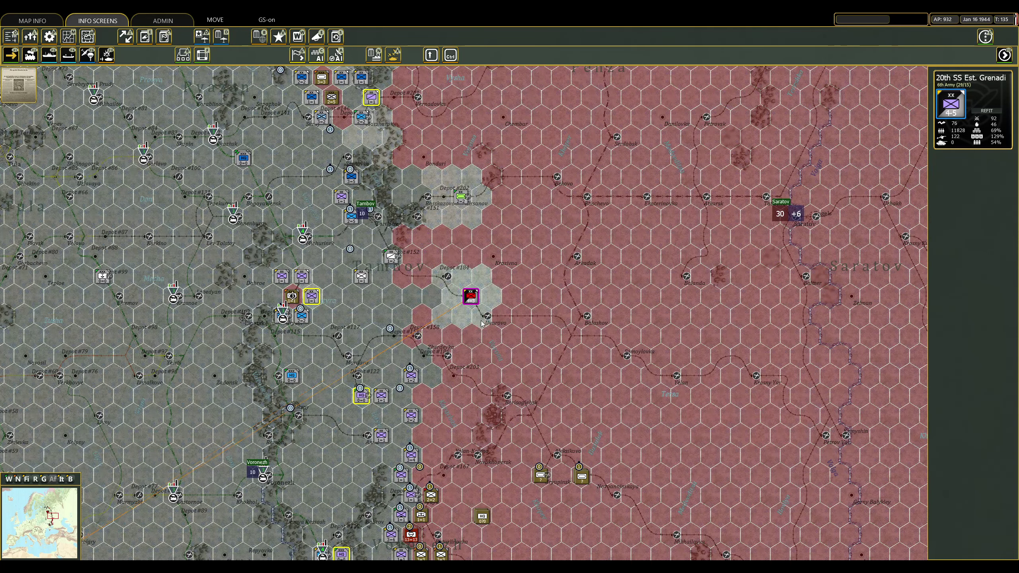
pyautogui.rightClick(482, 318)
pyautogui.click(409, 382)
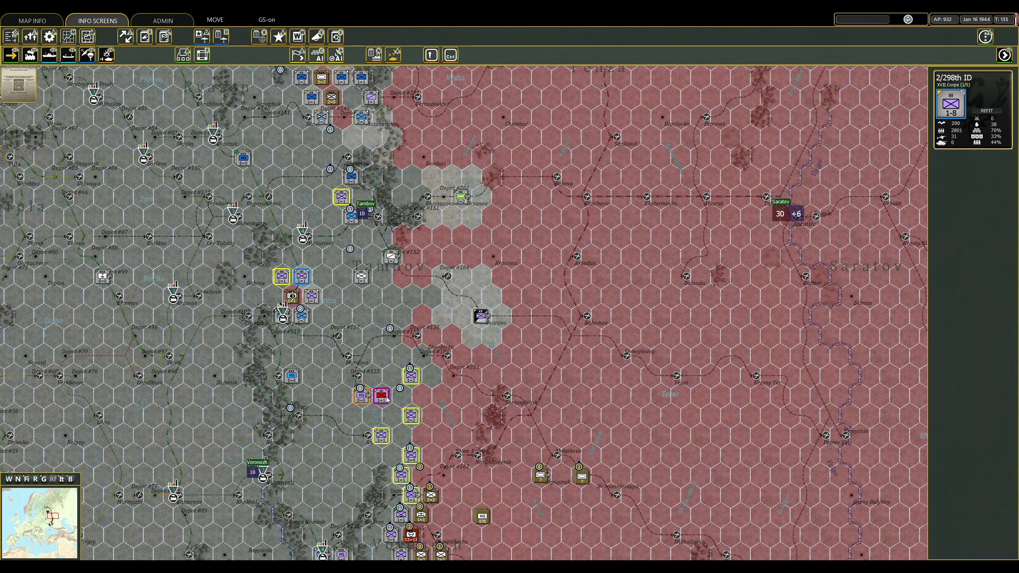
pyautogui.click(342, 144)
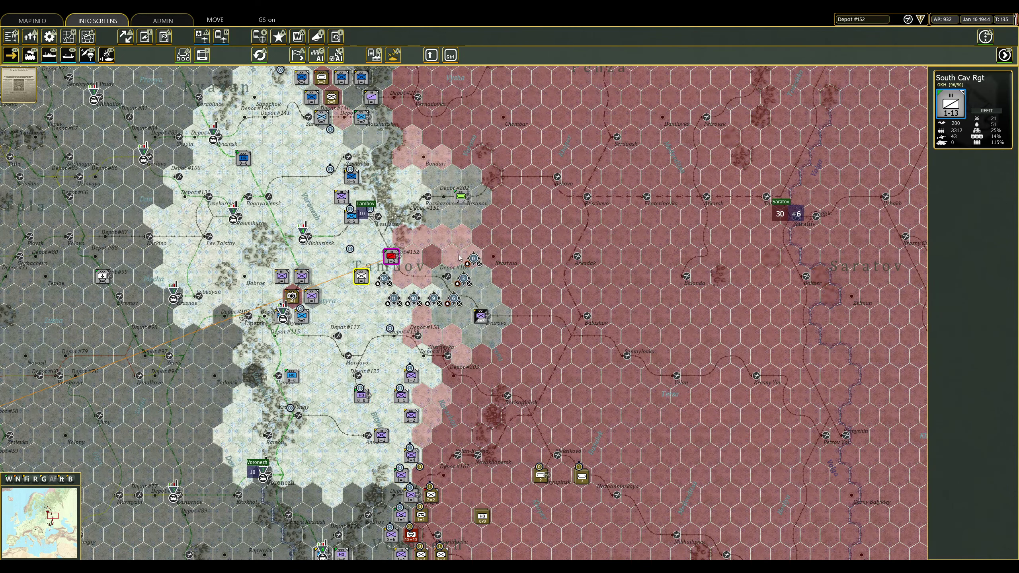
pyautogui.rightClick(414, 259)
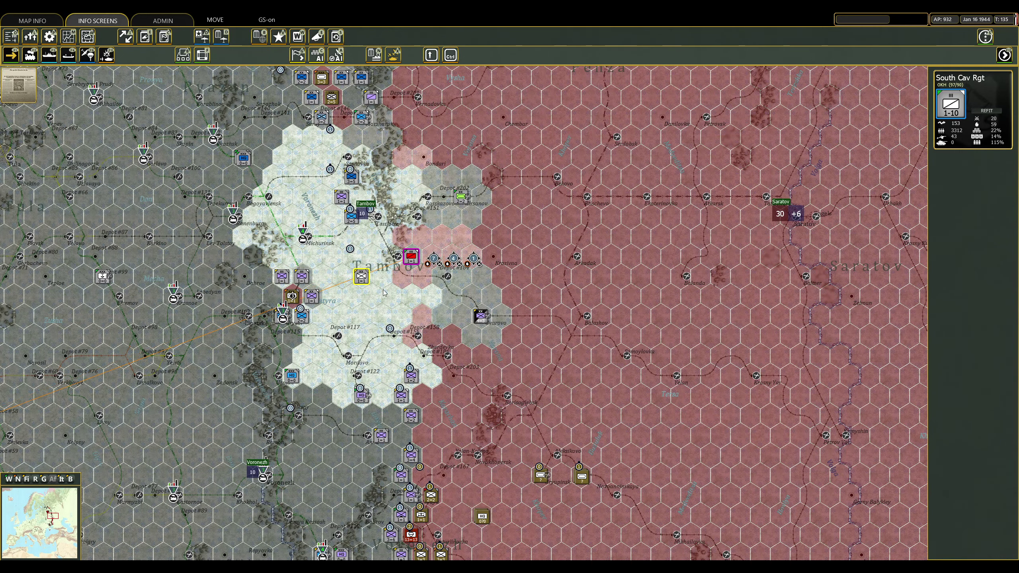
# Move the 355th ID southeast, the 111th ID east, and the 263rd ID out of Tambov.
pyautogui.click(361, 277)
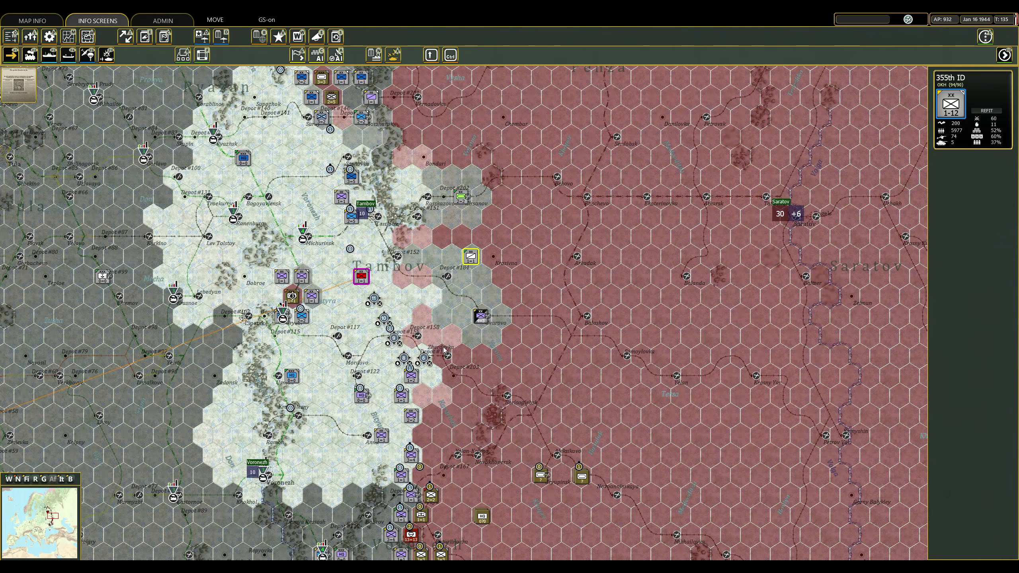
pyautogui.rightClick(443, 356)
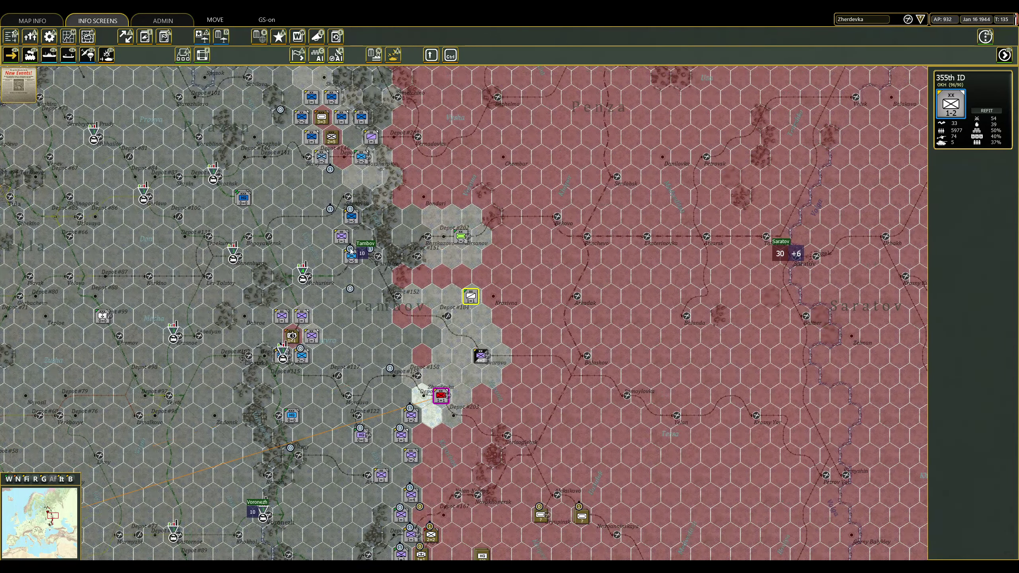
pyautogui.scroll(4, 353, 307)
pyautogui.click(352, 327)
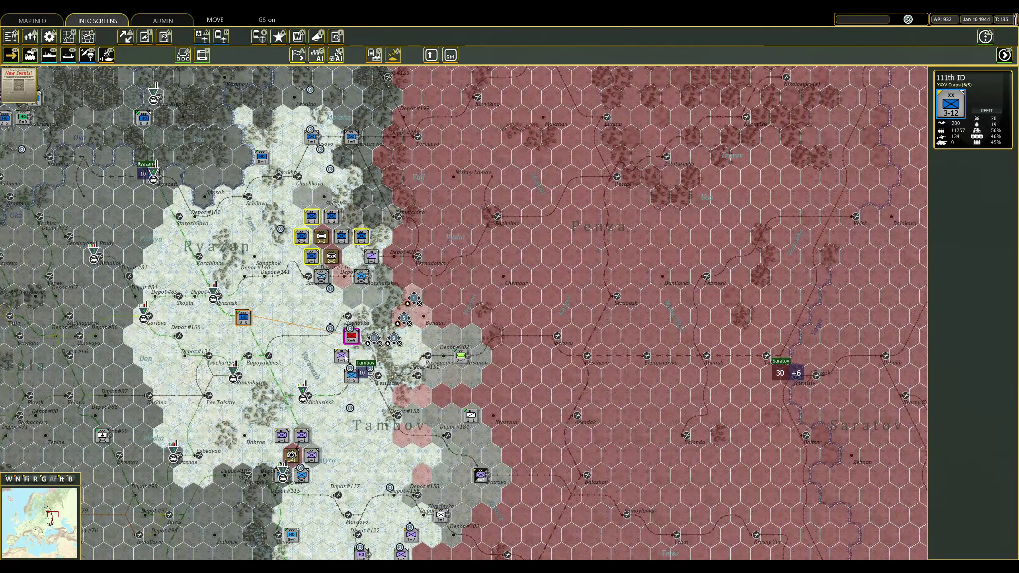
pyautogui.rightClick(412, 299)
pyautogui.click(411, 296)
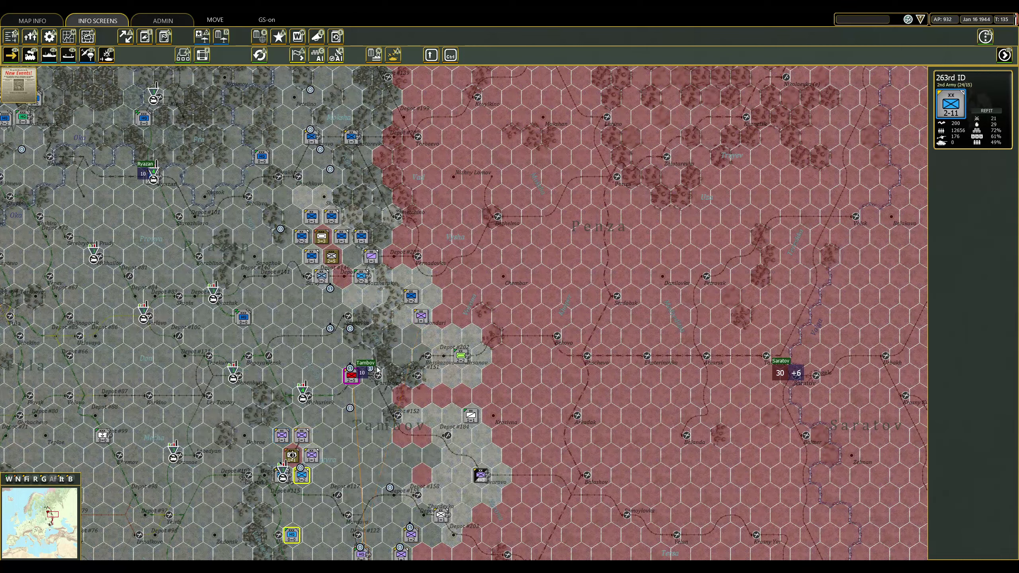
pyautogui.click(352, 375)
pyautogui.rightClick(431, 337)
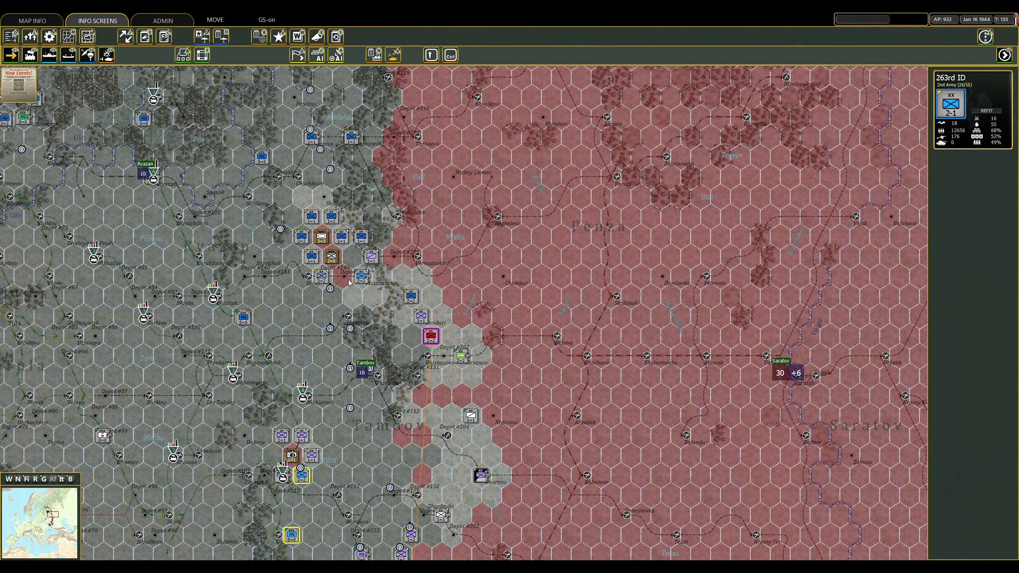
# Check the Center Cav, 78th Sturm, 333rd and 167th IDs while panning north toward Ryazan.
pyautogui.click(351, 257)
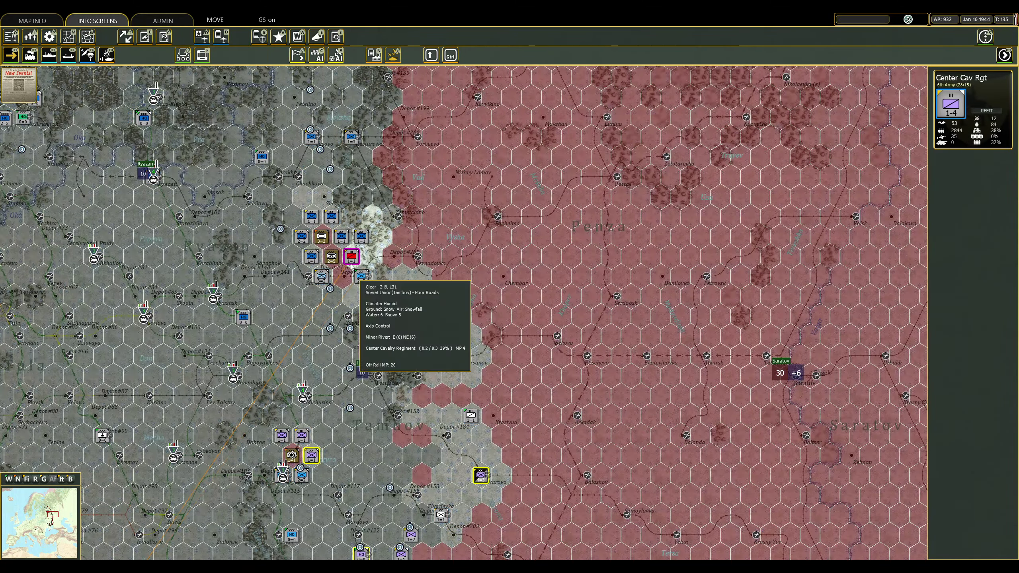
pyautogui.click(363, 277)
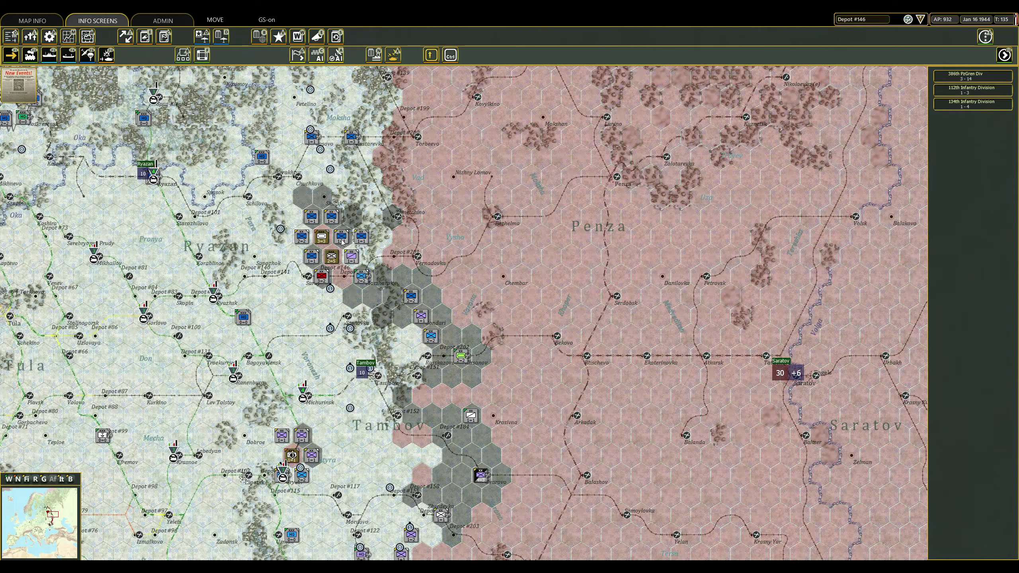
pyautogui.press('Escape')
pyautogui.press('Up')
pyautogui.press('Up')
pyautogui.press('Up')
pyautogui.click(373, 297)
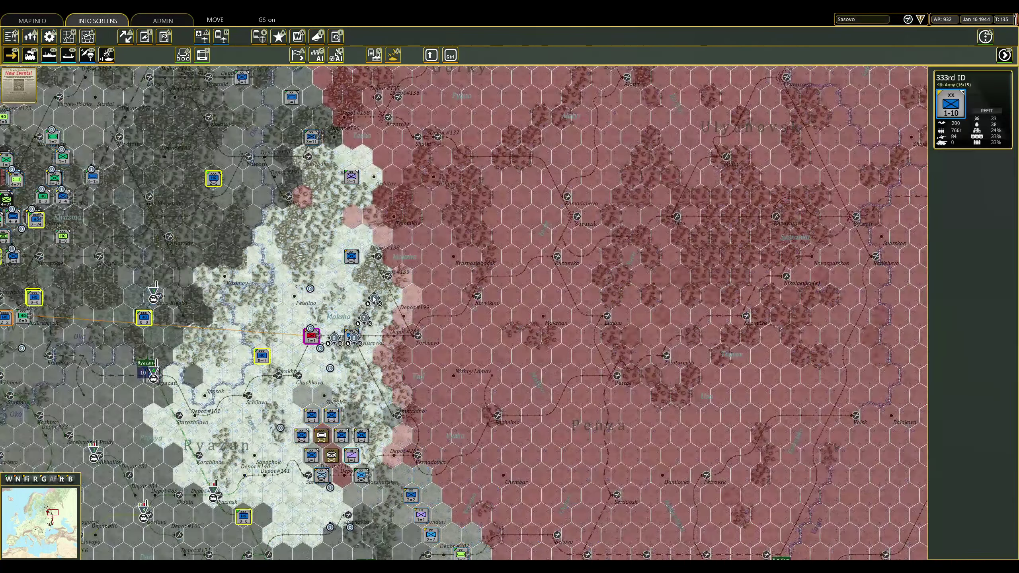
pyautogui.click(353, 339)
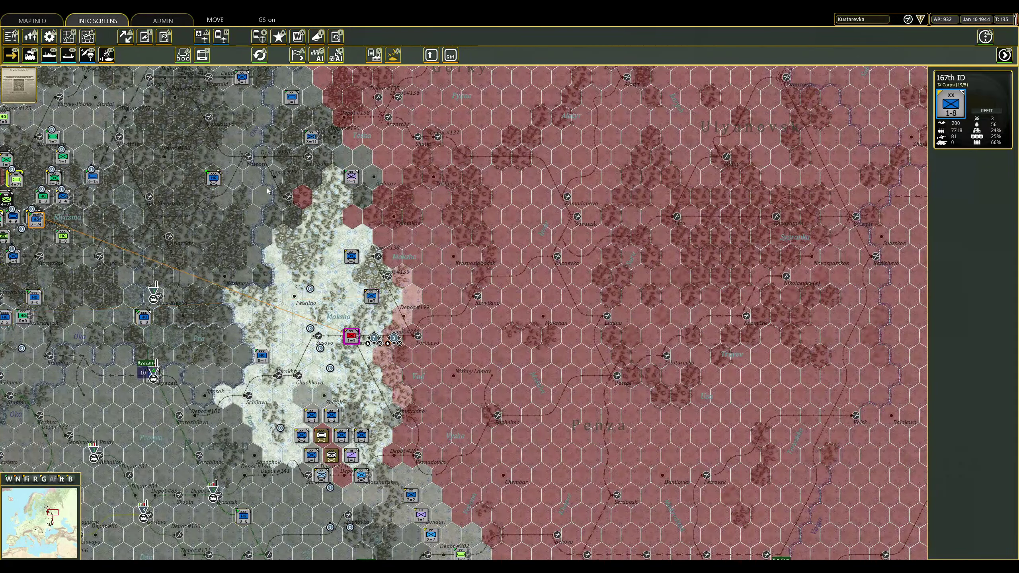
pyautogui.press('Escape')
pyautogui.press('Left')
pyautogui.press('Left')
pyautogui.press('Left')
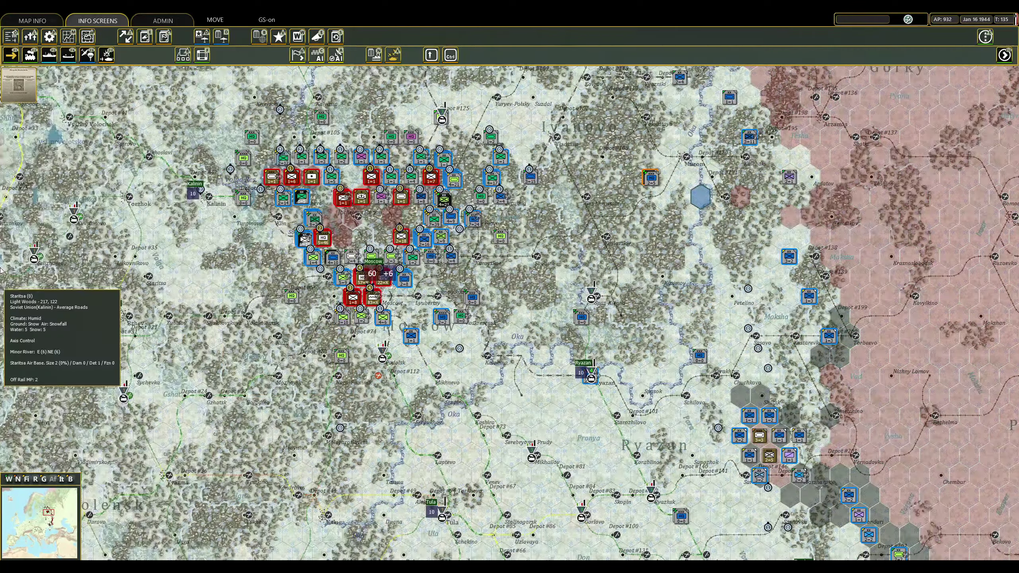
# Move the 4th Panzer Division east of Ryazan.
pyautogui.press('Left')
pyautogui.press('Left')
pyautogui.press('Down')
pyautogui.click(650, 458)
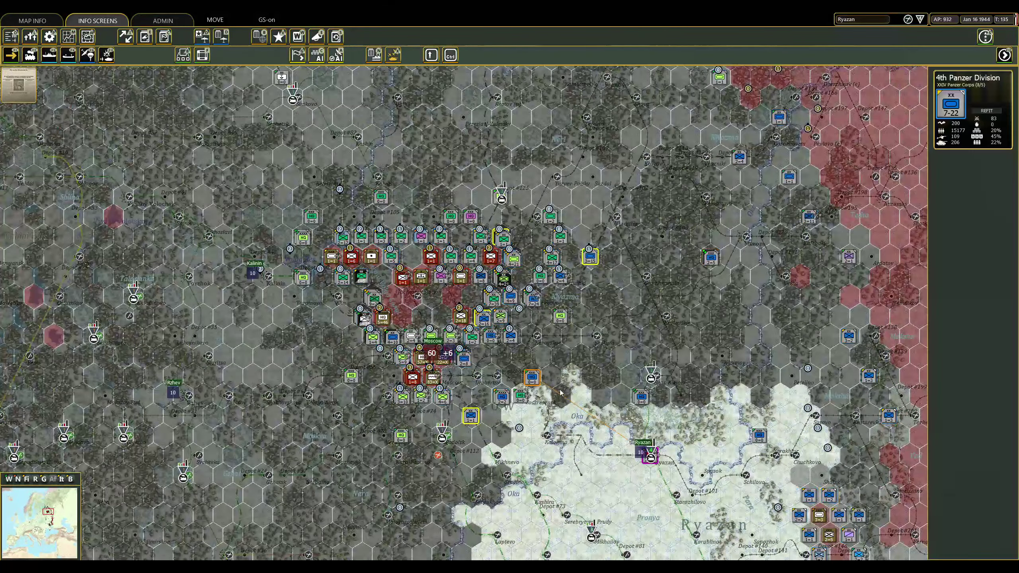
pyautogui.click(801, 396)
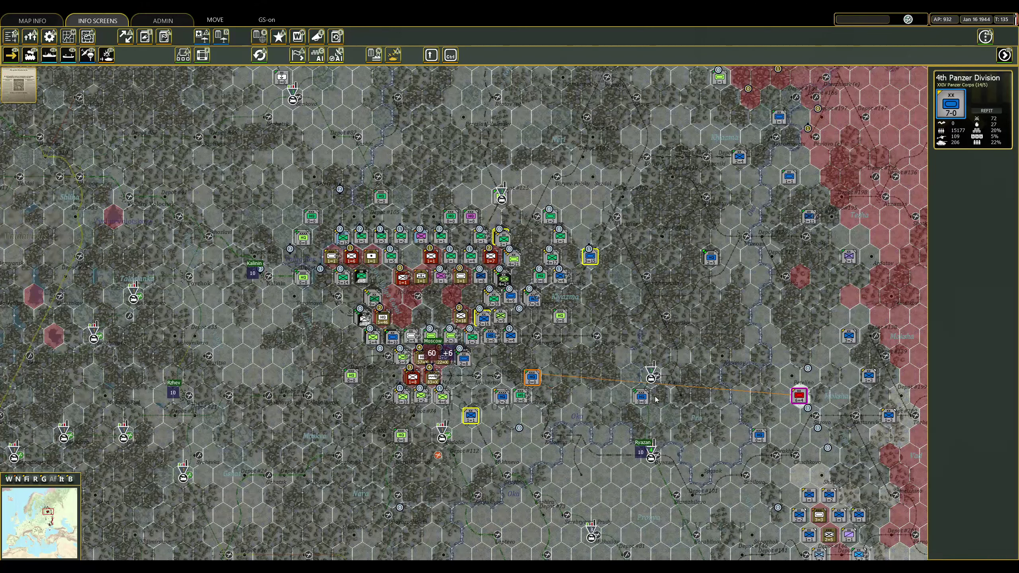
pyautogui.click(533, 378)
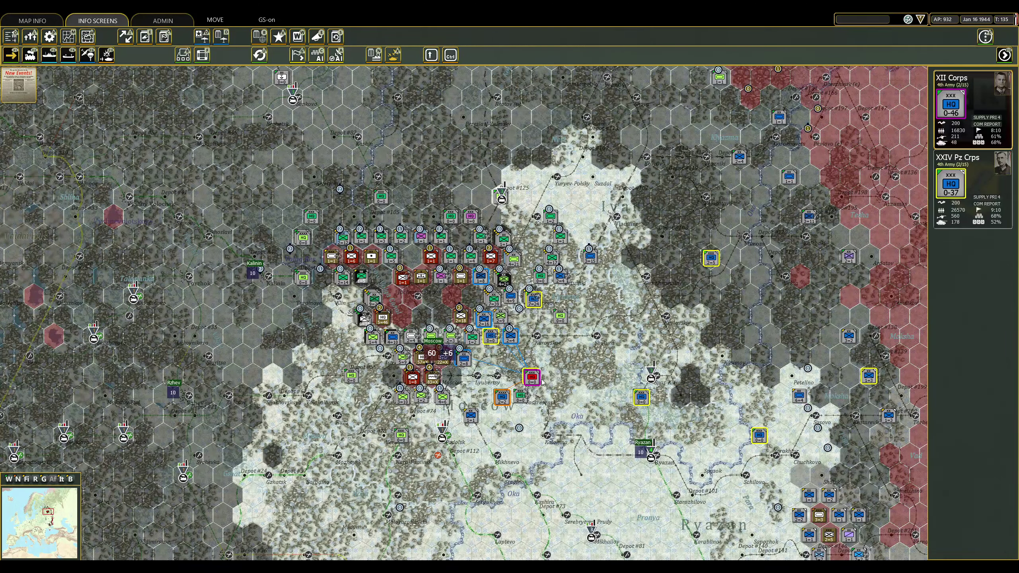
pyautogui.click(801, 395)
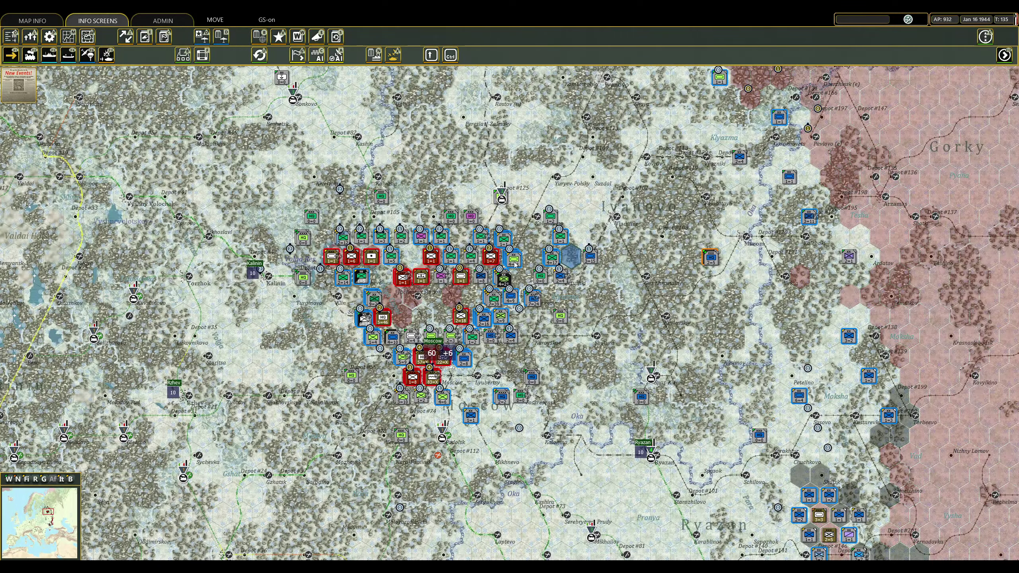
# Attack the encircled 32nd Guards Rifle Corps and the Soviet 63rd Army hex.
pyautogui.click(513, 259)
pyautogui.click(510, 255)
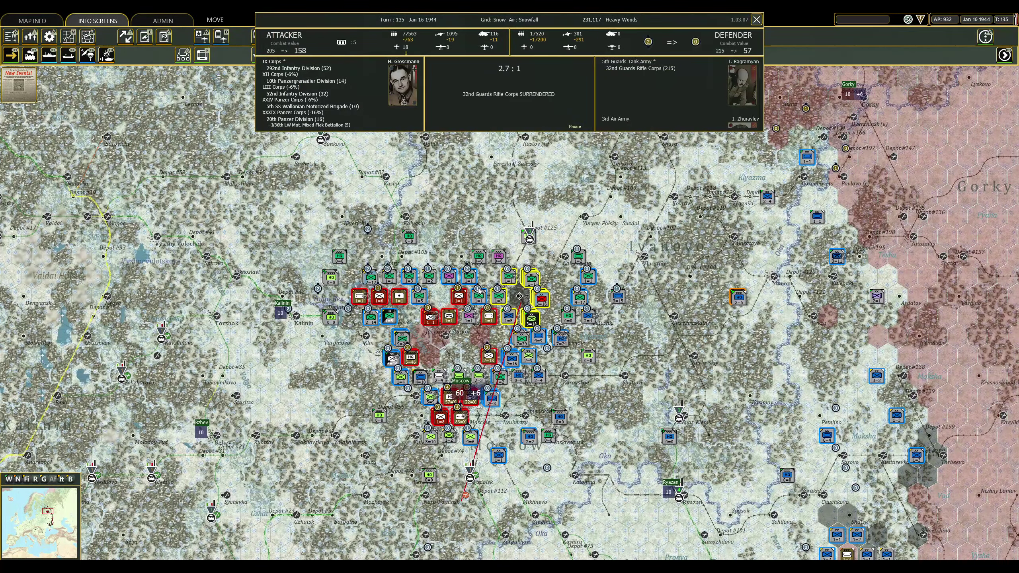
pyautogui.click(532, 230)
pyautogui.press('Escape')
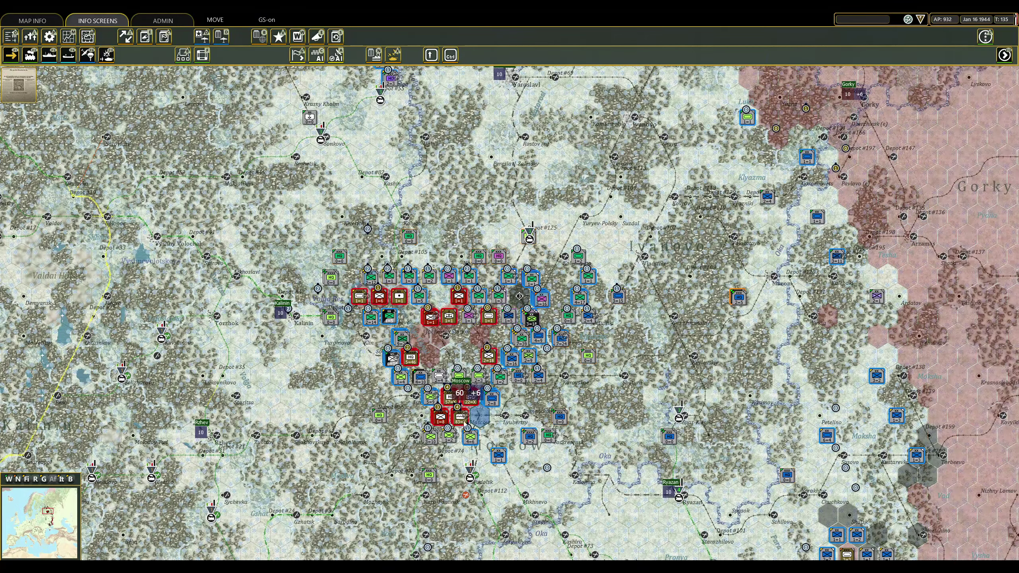
pyautogui.click(470, 414)
pyautogui.rightClick(436, 426)
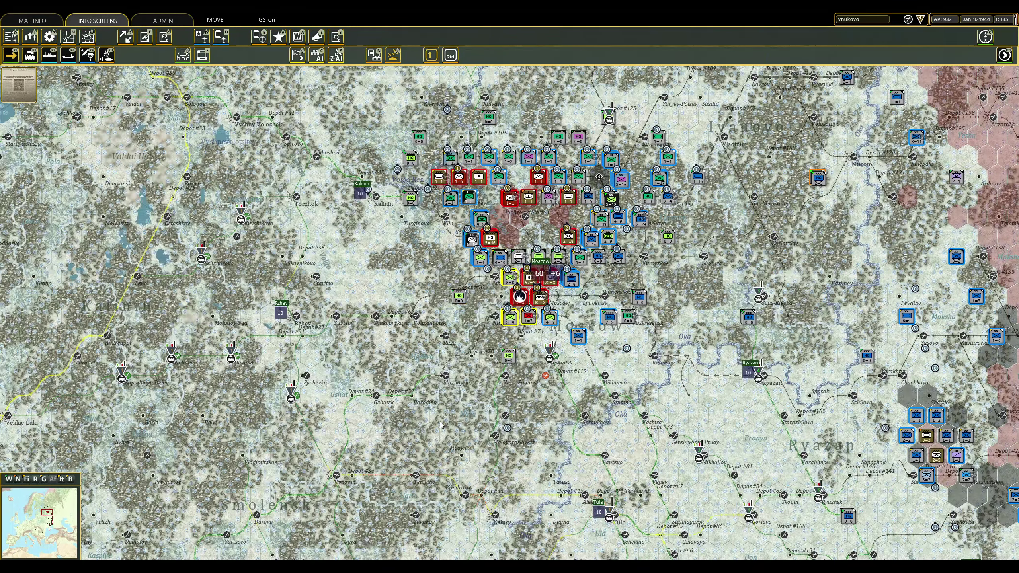
pyautogui.click(487, 279)
# Attack the Soviet 6th Artillery Division.
pyautogui.click(492, 229)
pyautogui.click(470, 199)
pyautogui.click(481, 157)
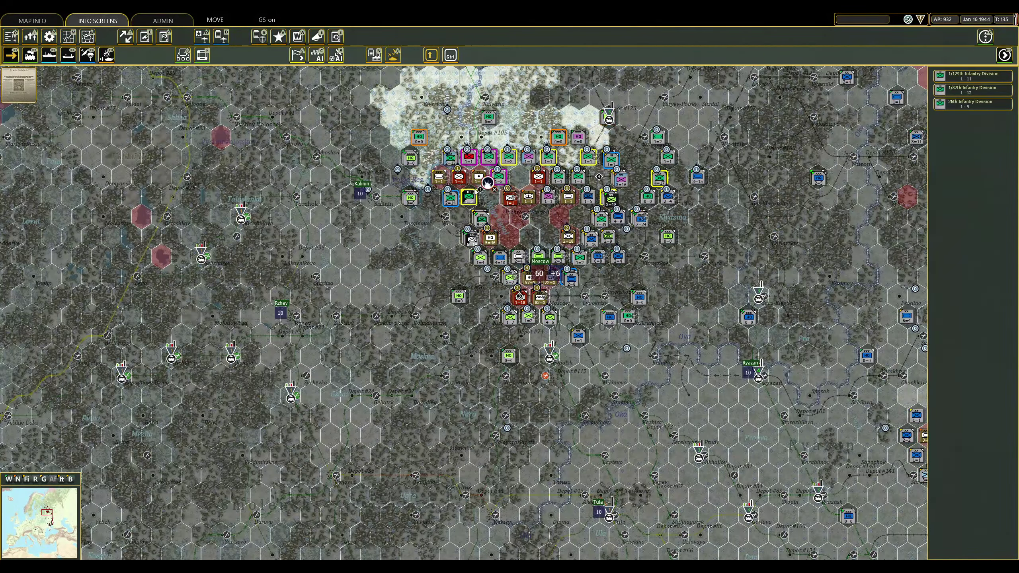
pyautogui.rightClick(486, 187)
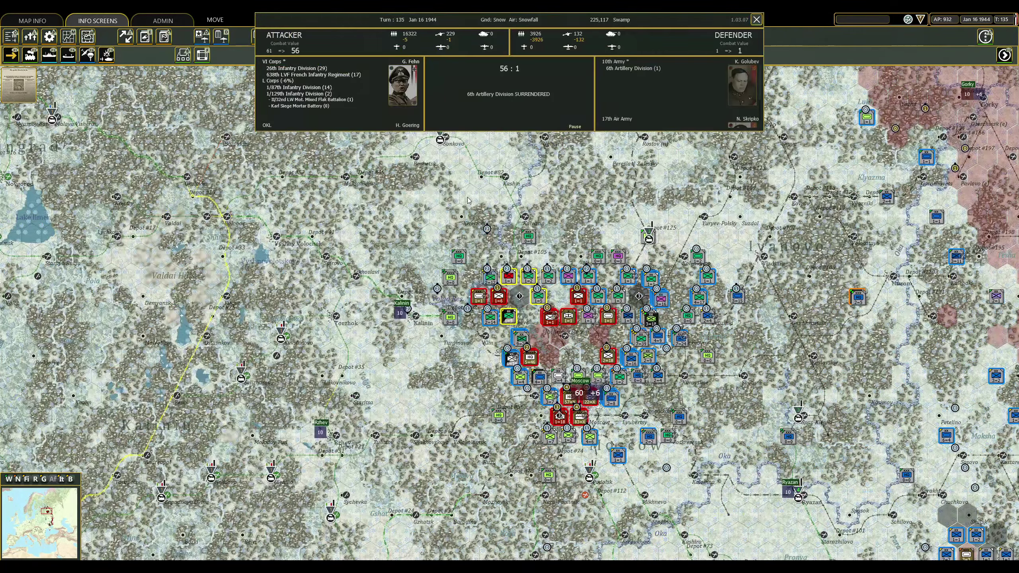
pyautogui.click(510, 93)
# Attack the Soviet 28th Tank Corps.
pyautogui.click(519, 338)
pyautogui.click(490, 317)
pyautogui.click(858, 297)
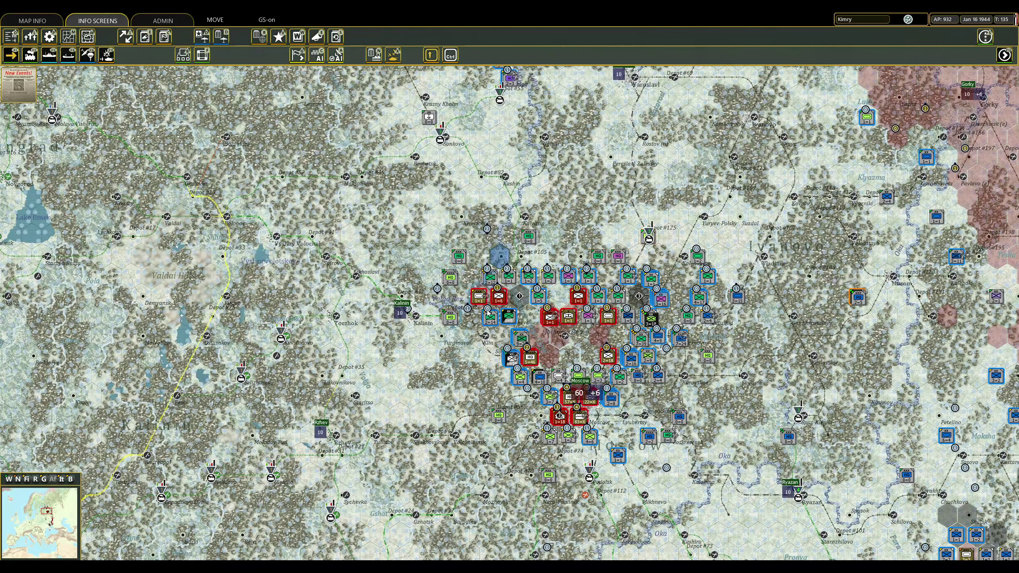
pyautogui.click(488, 306)
pyautogui.rightClick(489, 296)
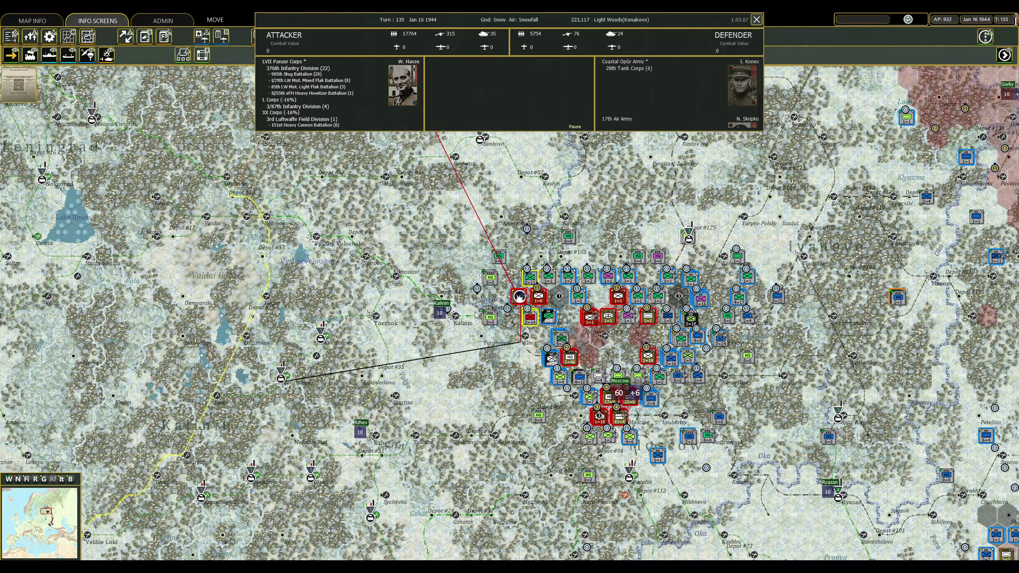
pyautogui.click(484, 308)
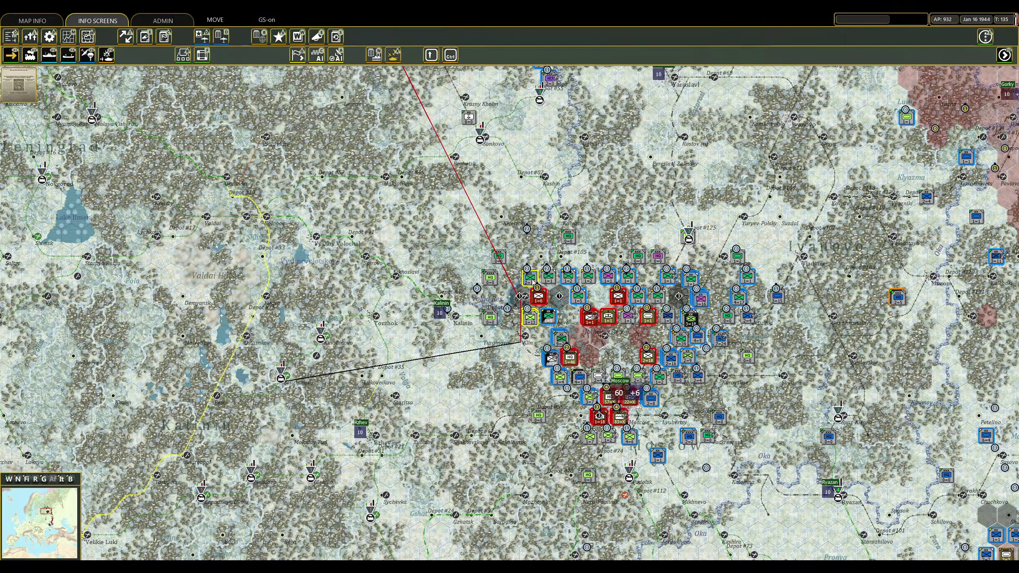
# Attack a neighbouring Soviet hex from the 1/87th ID's sector.
pyautogui.click(568, 277)
pyautogui.click(568, 236)
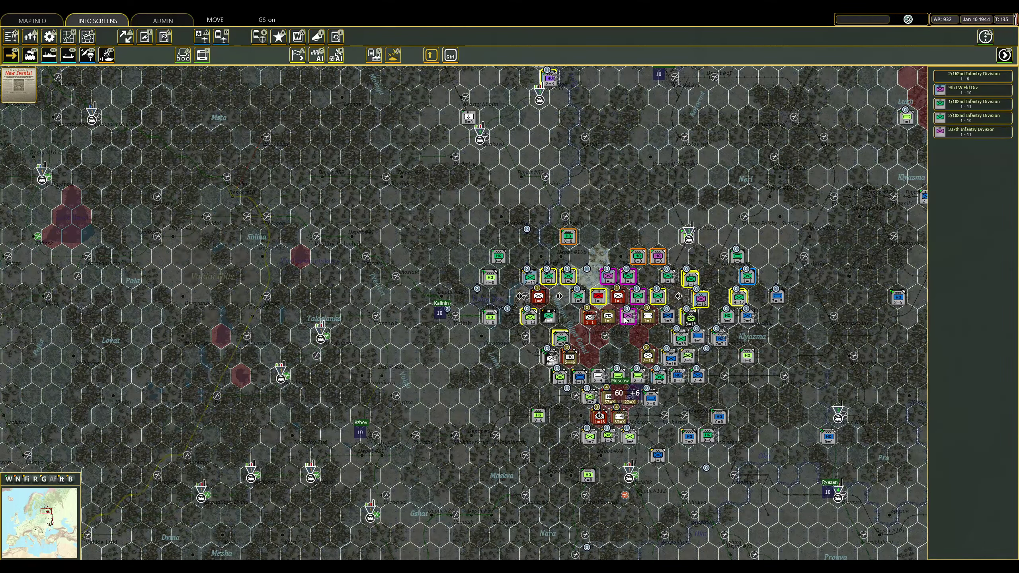
pyautogui.rightClick(622, 296)
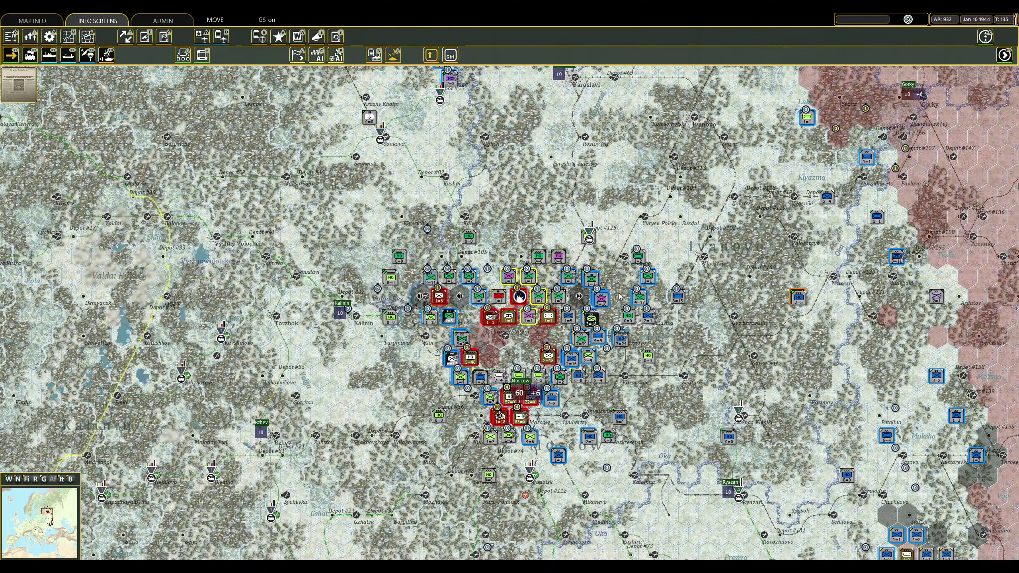
pyautogui.click(574, 314)
# Gather the 131st/6th ID, 18th PzGren and 1st LW Fld stacks and attack the Soviet 3rd Rifle Corps.
pyautogui.click(591, 319)
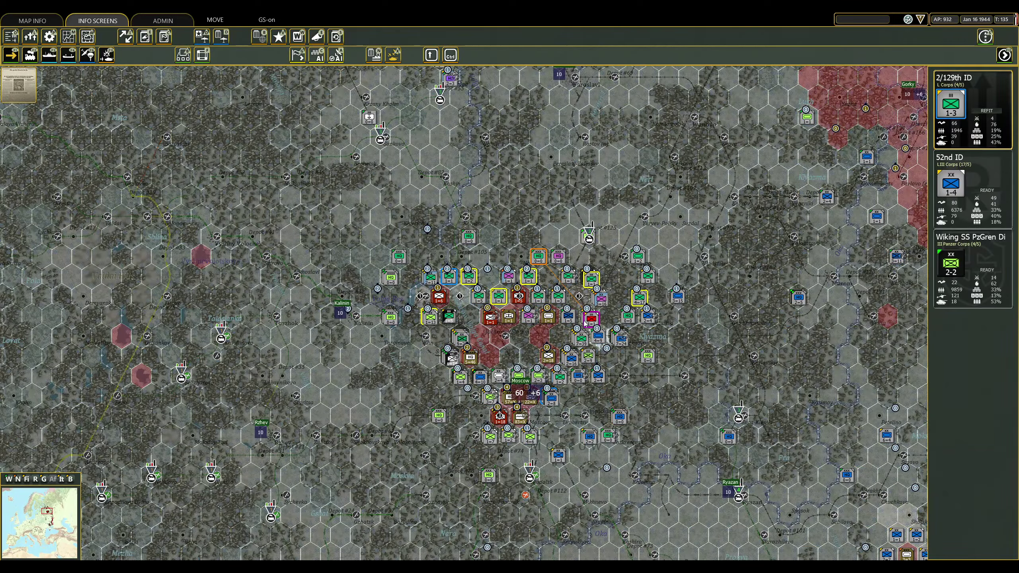
pyautogui.click(587, 327)
pyautogui.click(621, 340)
pyautogui.click(585, 339)
pyautogui.click(589, 355)
pyautogui.click(710, 374)
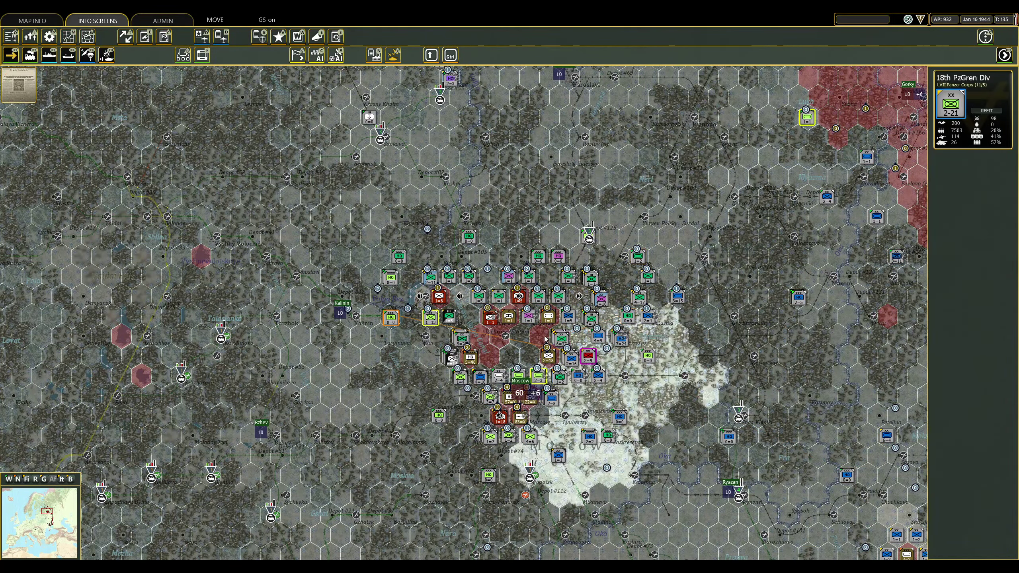
pyautogui.click(562, 379)
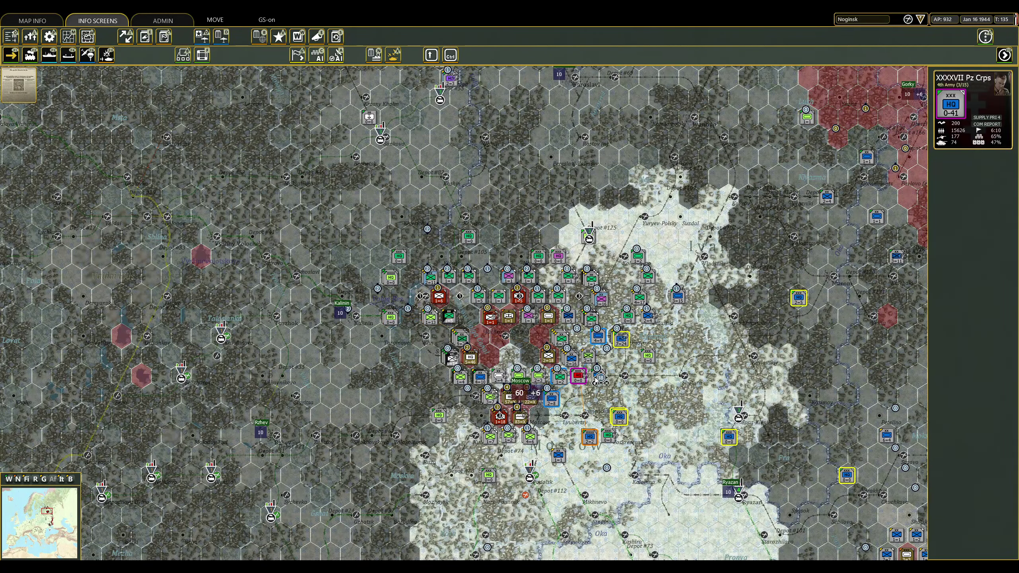
pyautogui.click(589, 239)
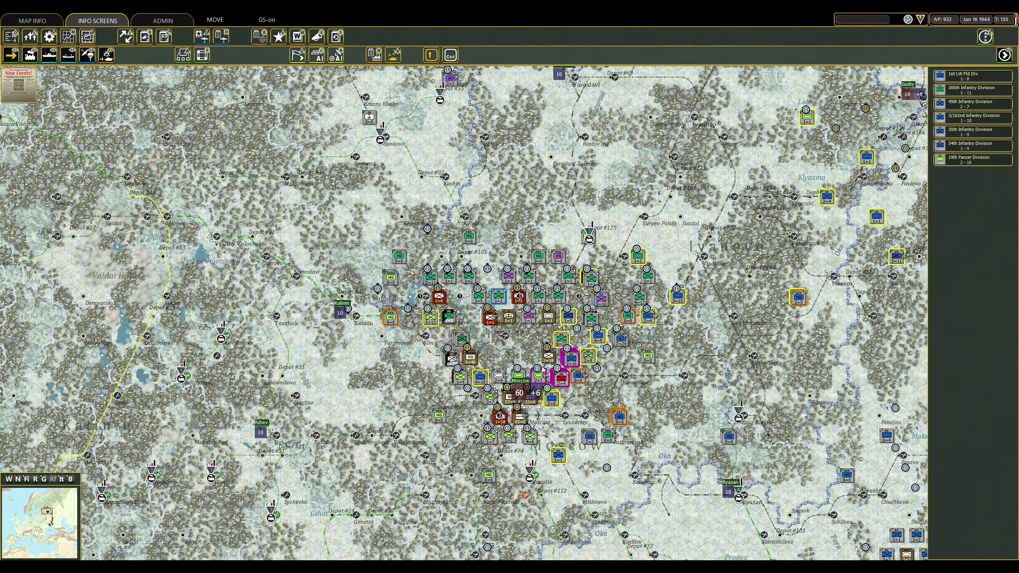
pyautogui.click(558, 351)
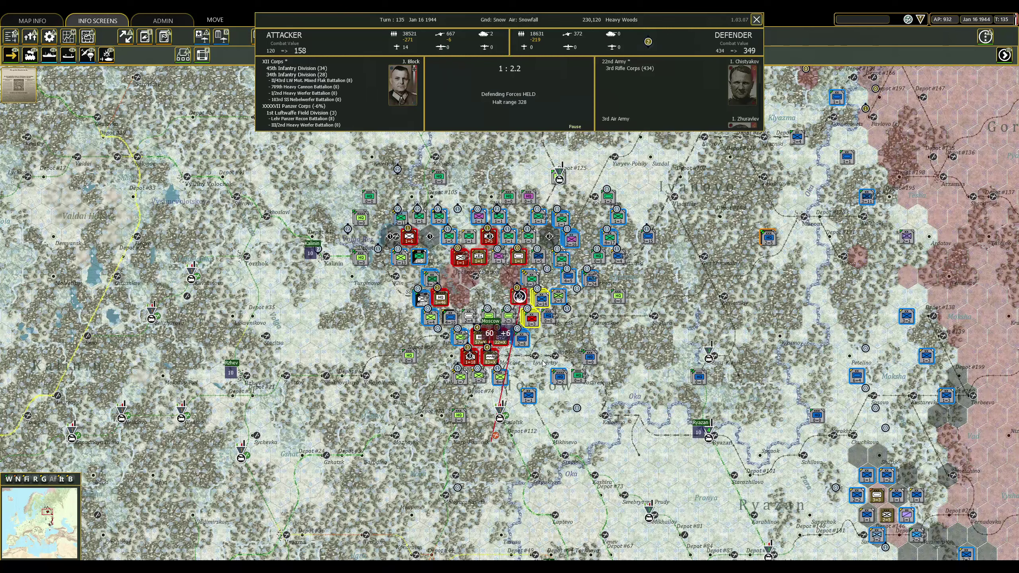
pyautogui.click(546, 355)
# Check the 10th PzGren Div and move the 17th Panzer Division forward.
pyautogui.click(554, 284)
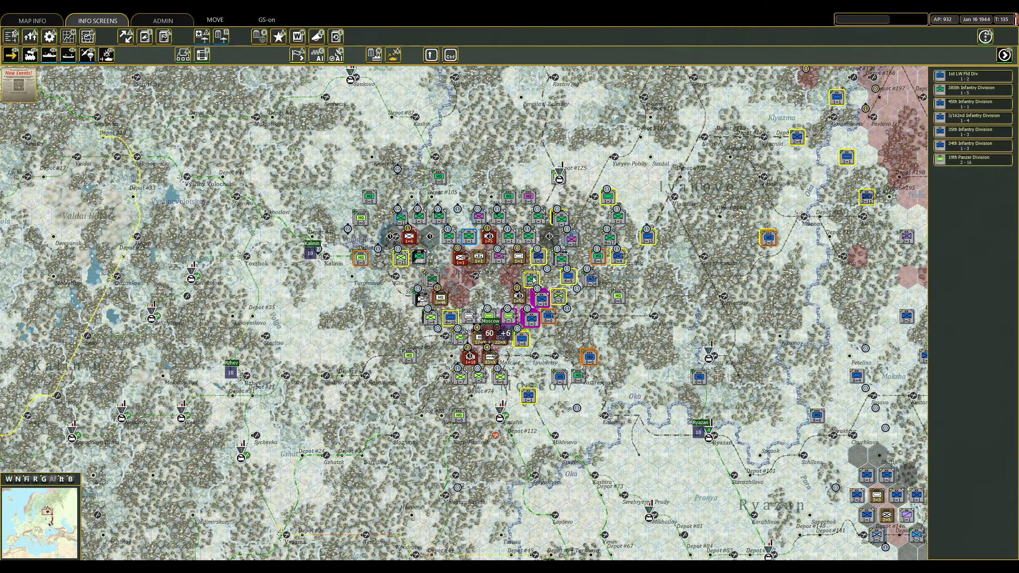
pyautogui.click(539, 254)
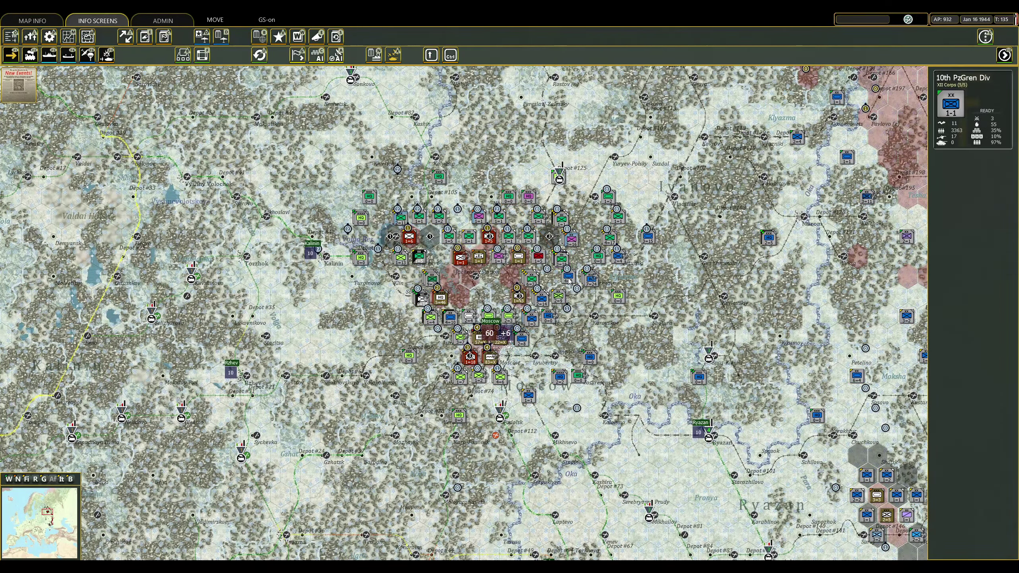
pyautogui.click(548, 275)
pyautogui.rightClick(606, 263)
# Move the 27th Panzer Division south-east.
pyautogui.click(566, 243)
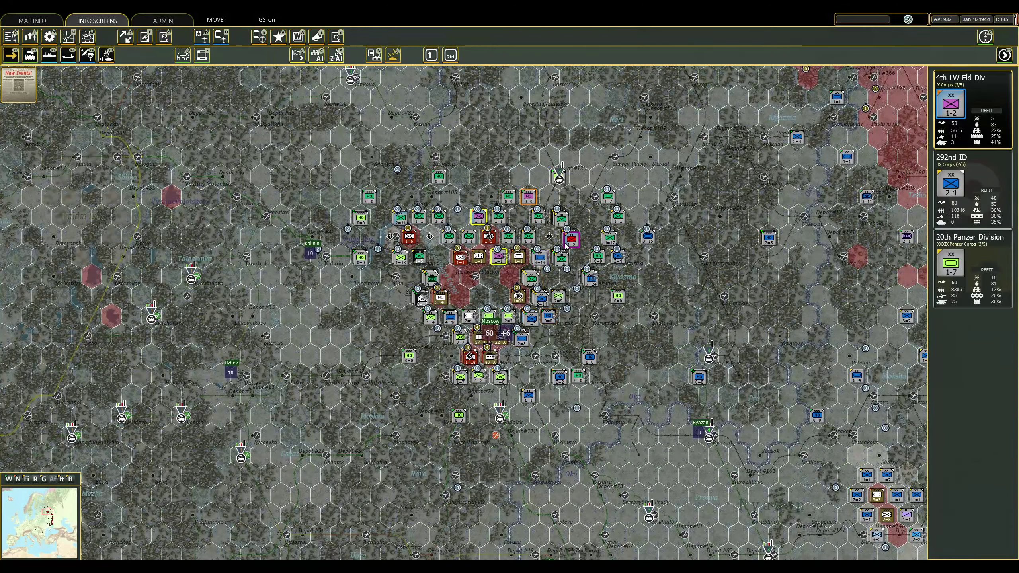
pyautogui.click(541, 219)
pyautogui.click(560, 217)
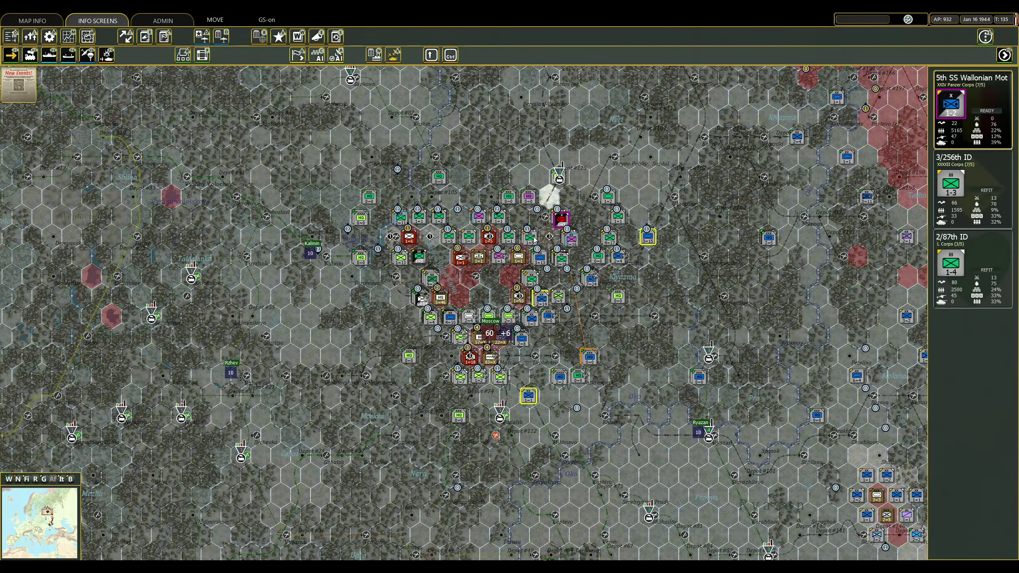
pyautogui.click(610, 197)
pyautogui.rightClick(609, 197)
pyautogui.rightClick(610, 237)
# Reposition the 2/256th ID eastward and then back north-west into line.
pyautogui.click(622, 219)
pyautogui.click(560, 179)
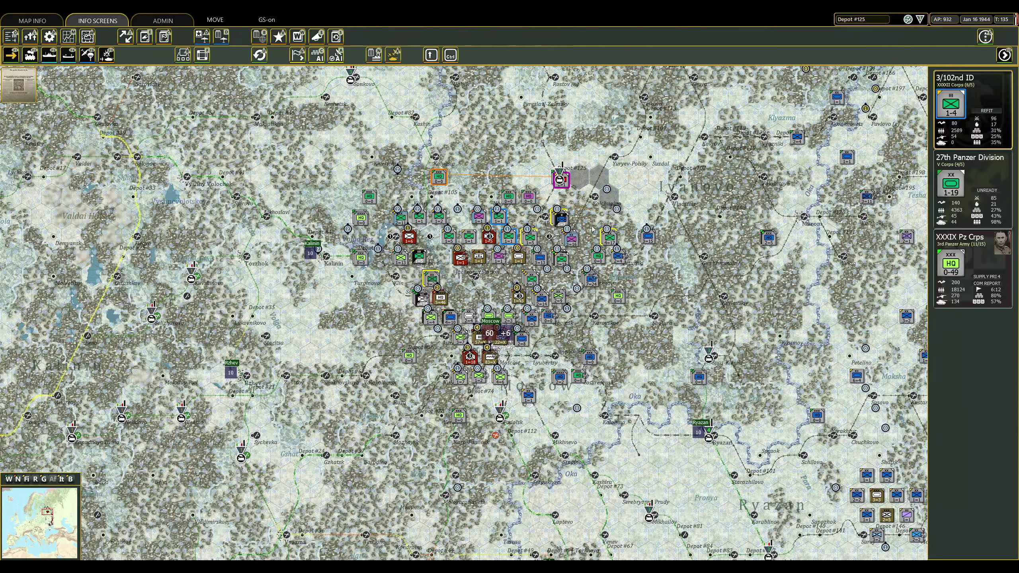
pyautogui.rightClick(533, 237)
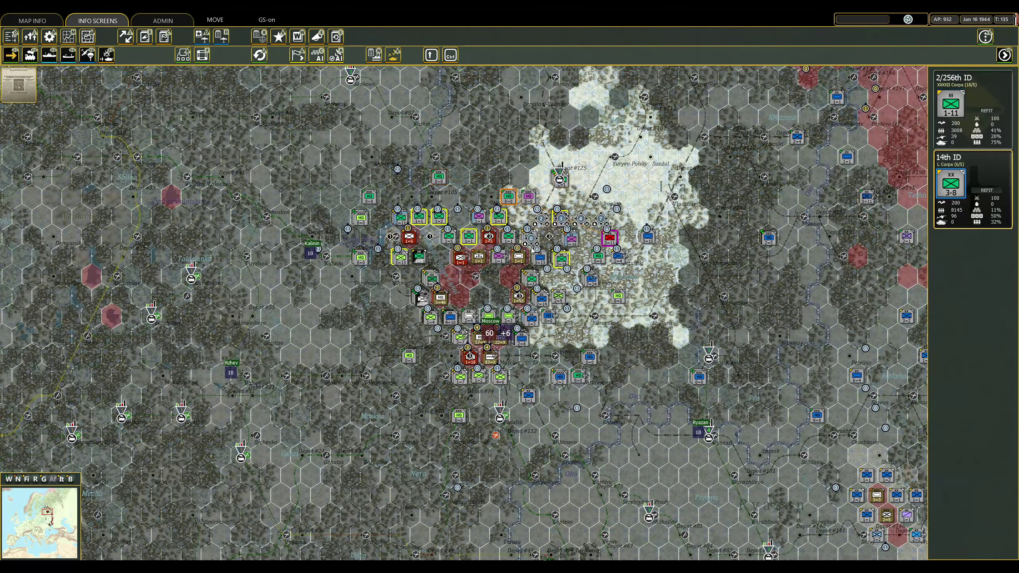
pyautogui.click(532, 237)
pyautogui.rightClick(608, 238)
pyautogui.click(560, 180)
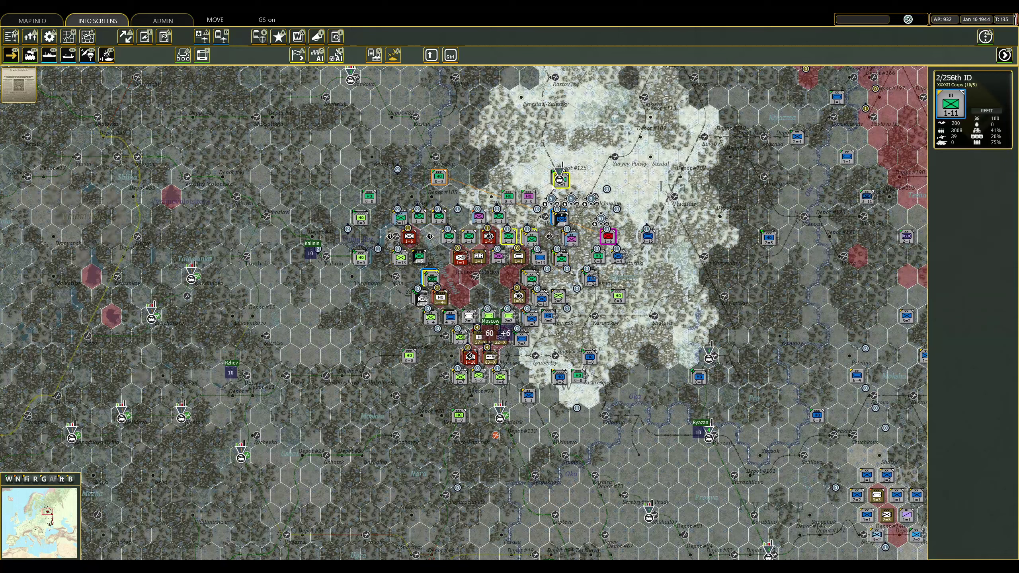
pyautogui.rightClick(548, 200)
pyautogui.click(796, 138)
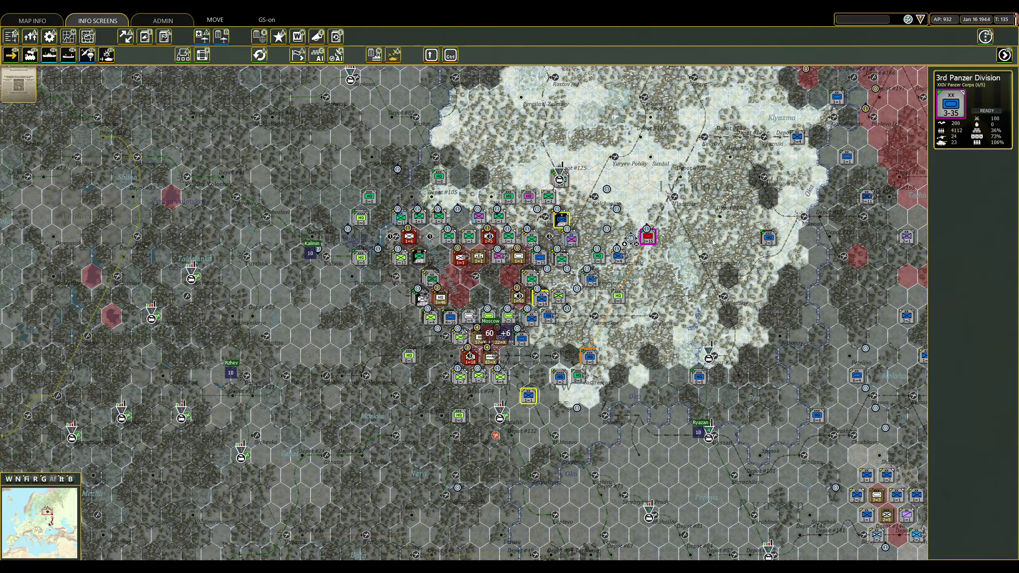
pyautogui.click(848, 156)
pyautogui.press('Escape')
pyautogui.scroll(2, 510, 287)
pyautogui.scroll(2, 509, 287)
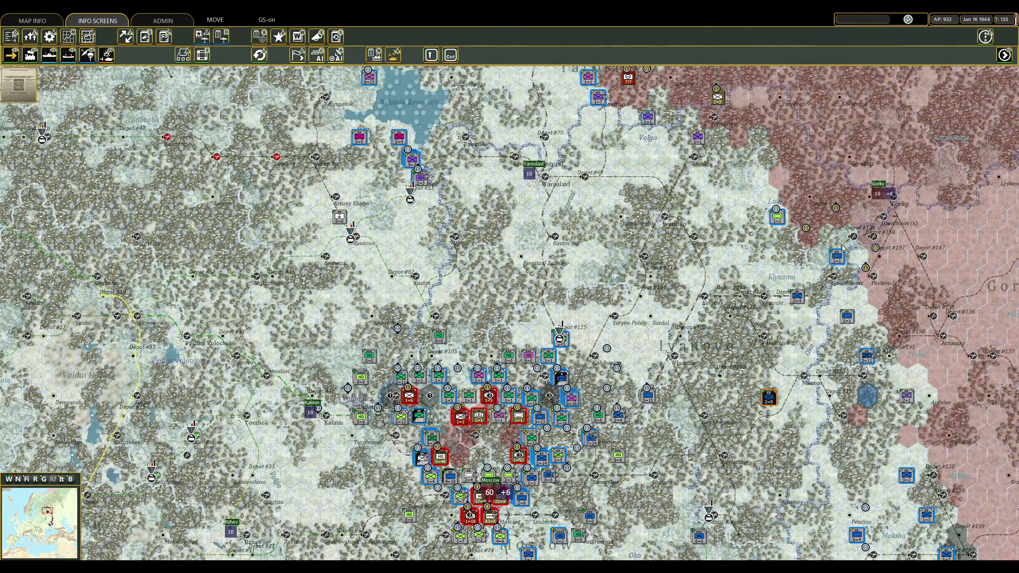
# Move the 15th LW Fld Div southeast, the 6th LW Fld Div east, and the 30th ID northeast.
pyautogui.click(846, 156)
pyautogui.click(838, 216)
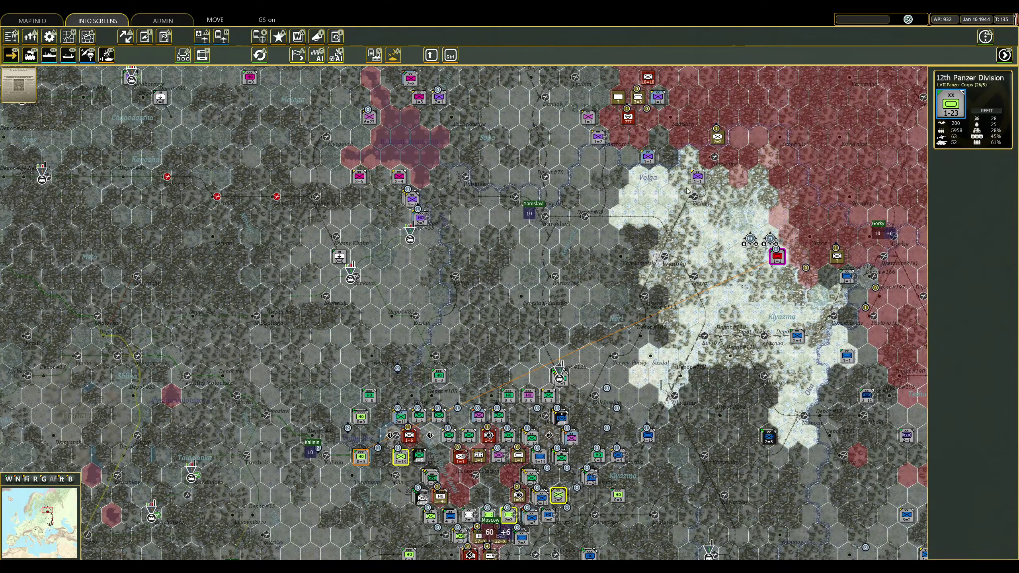
pyautogui.scroll(4, 510, 287)
pyautogui.click(658, 217)
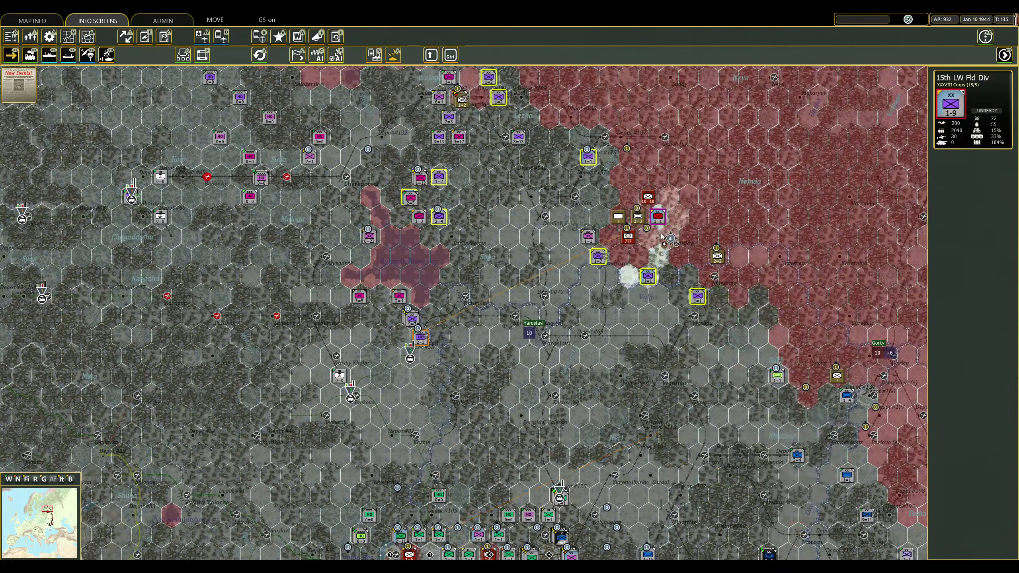
pyautogui.click(664, 237)
pyautogui.click(588, 157)
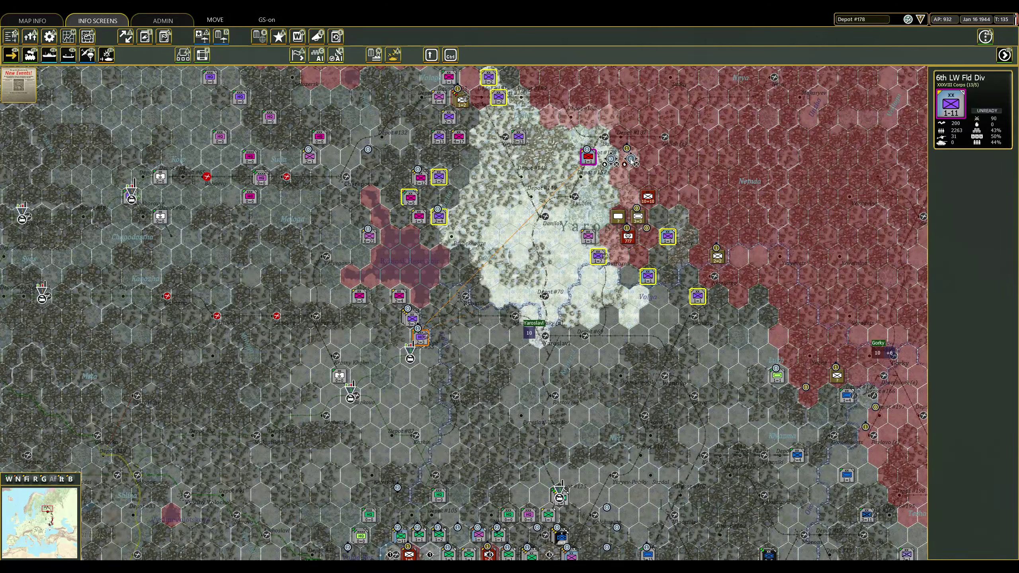
pyautogui.click(651, 165)
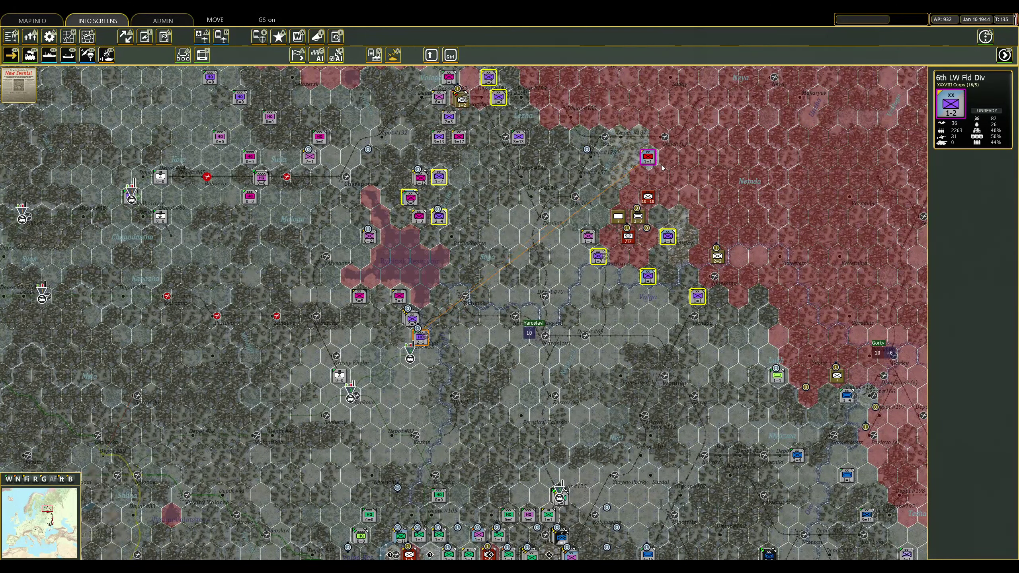
pyautogui.click(588, 235)
pyautogui.click(607, 197)
pyautogui.scroll(1, 490, 193)
pyautogui.scroll(2, 490, 193)
# Move the 96th ID toward Vologda and attack its defenders.
pyautogui.click(474, 204)
pyautogui.click(483, 221)
pyautogui.rightClick(469, 235)
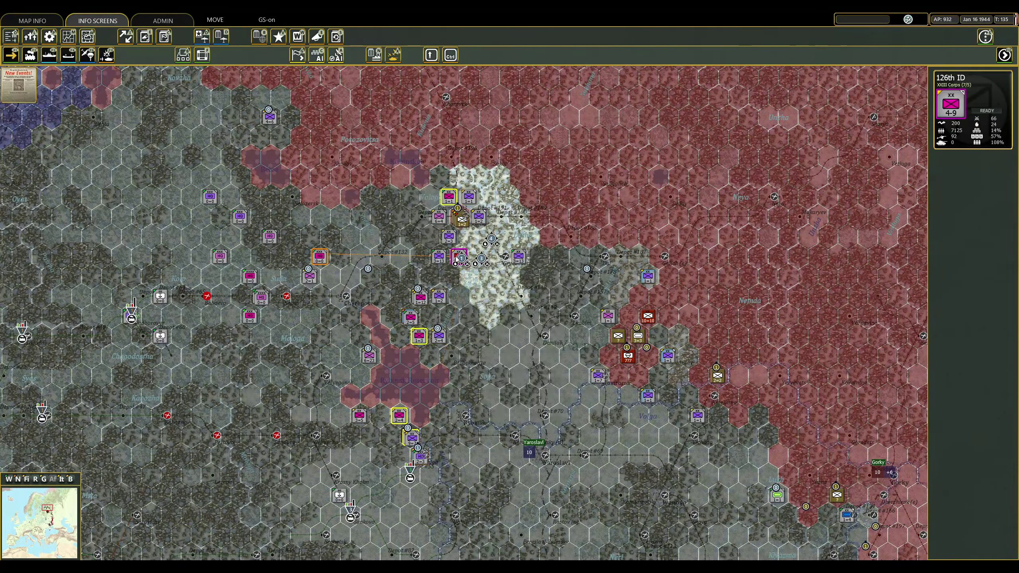
pyautogui.click(469, 237)
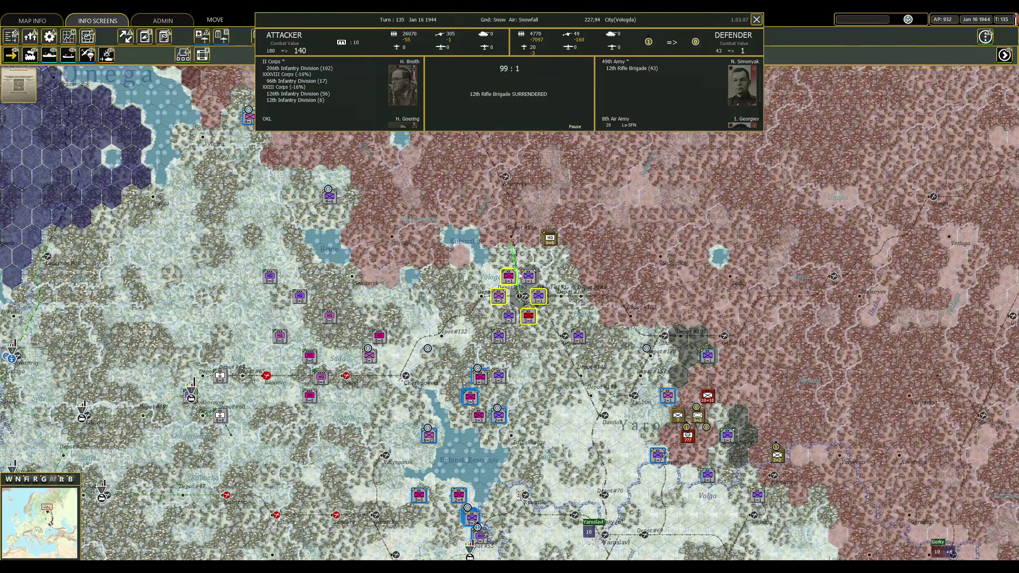
pyautogui.press('Escape')
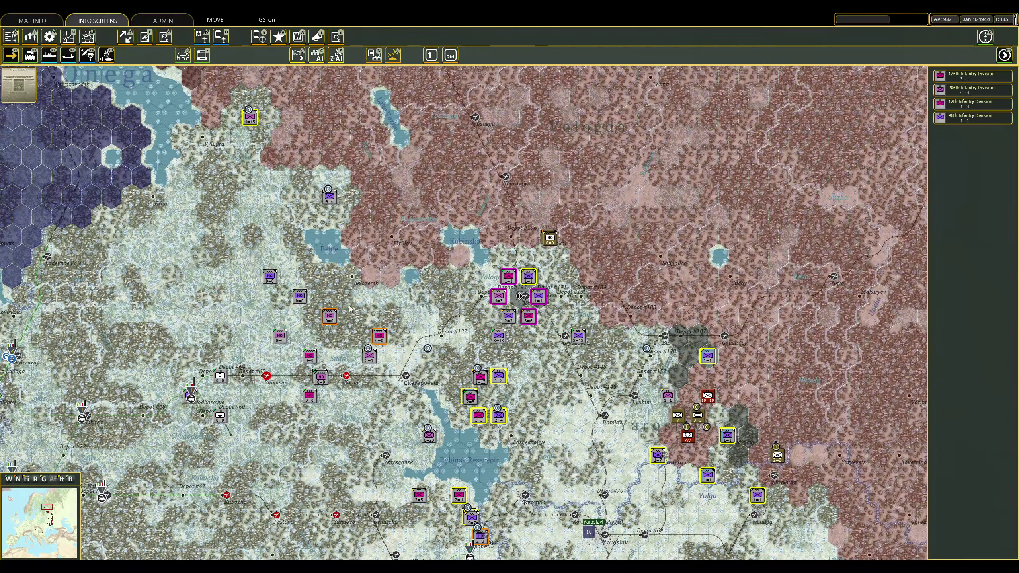
# Check the 254th ID and II Corps HQ, then move the 253rd ID near Depot #132.
pyautogui.click(371, 352)
pyautogui.click(373, 292)
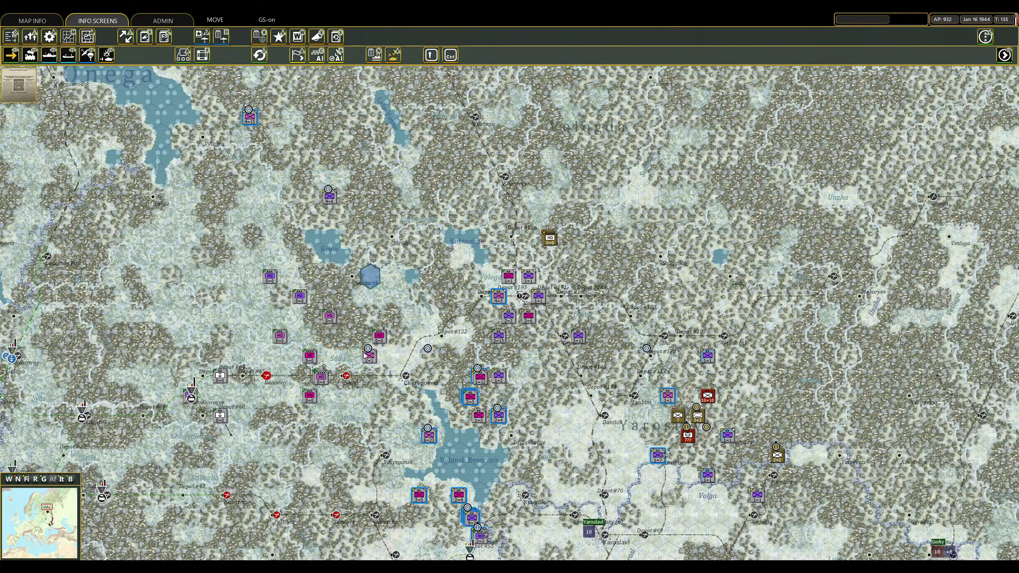
pyautogui.click(369, 354)
pyautogui.rightClick(362, 302)
pyautogui.click(351, 318)
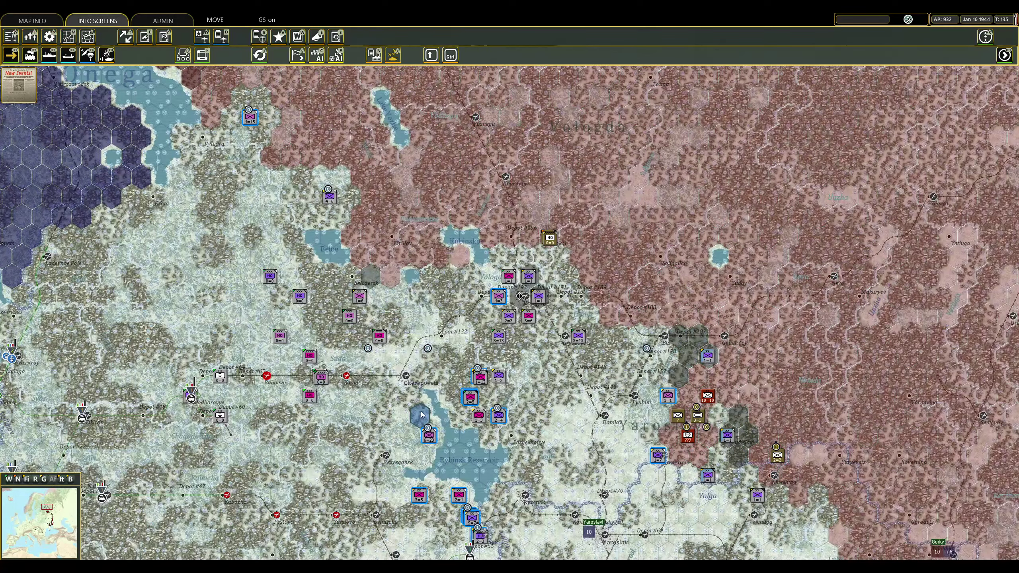
pyautogui.click(350, 317)
pyautogui.rightClick(446, 367)
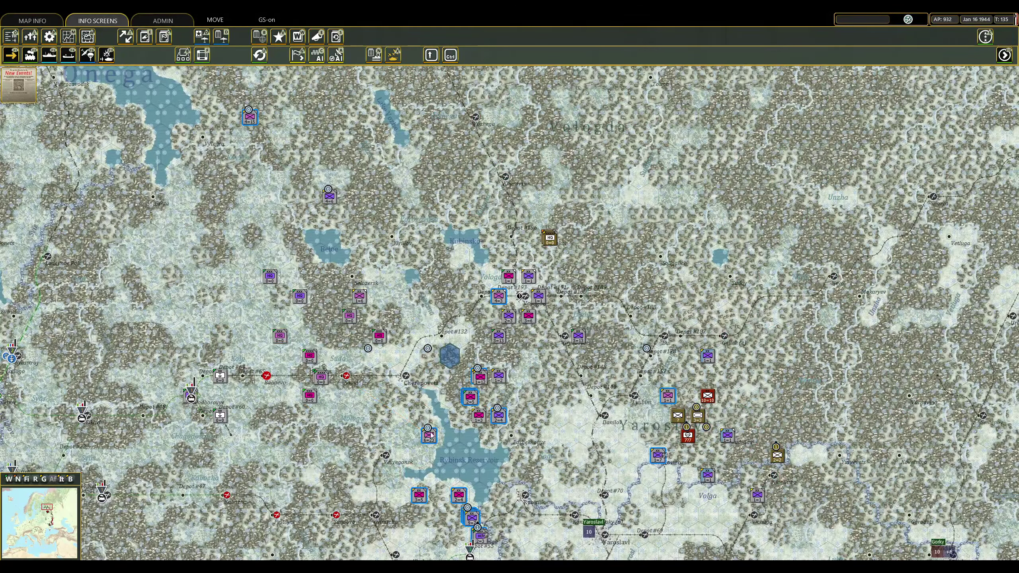
pyautogui.click(441, 339)
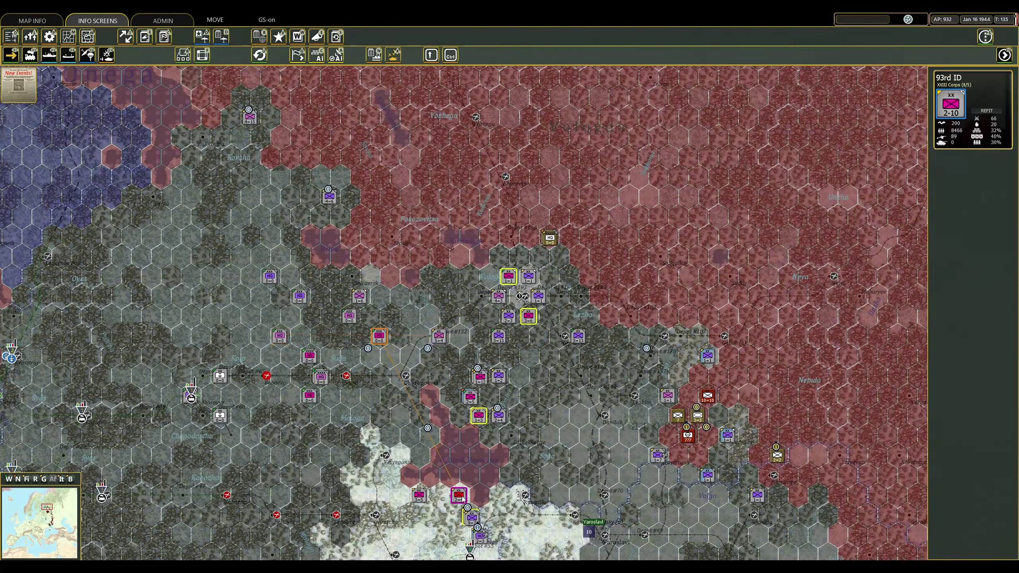
# Move the XXXXI Pz Corps and XXIII Corps headquarters one hex east each.
pyautogui.click(472, 518)
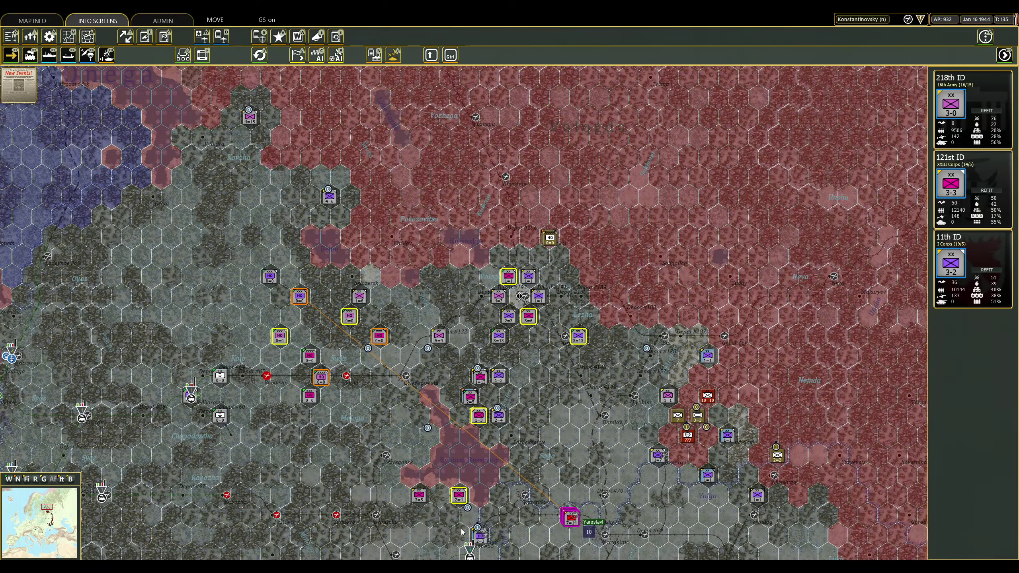
pyautogui.click(478, 536)
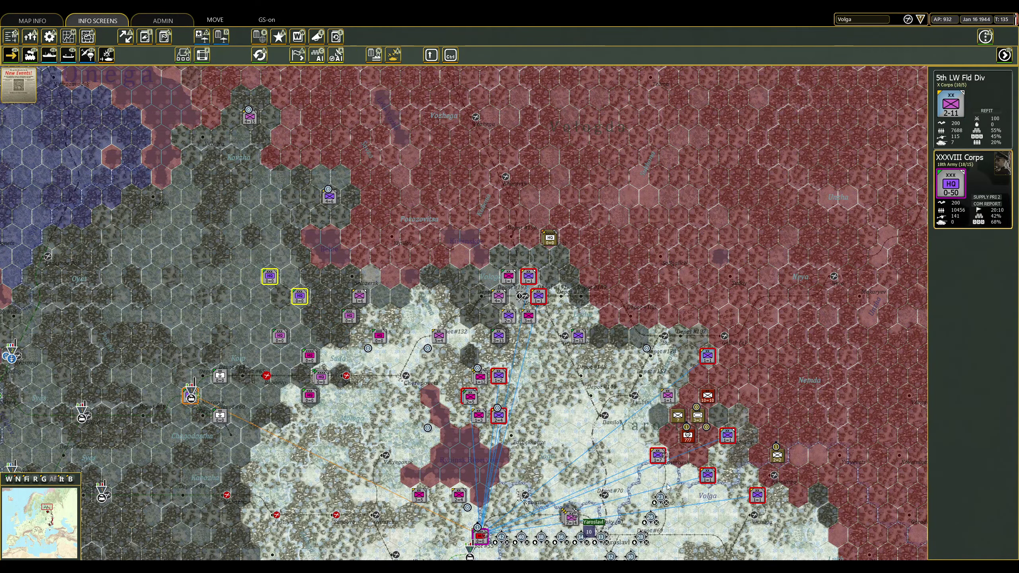
pyautogui.click(653, 490)
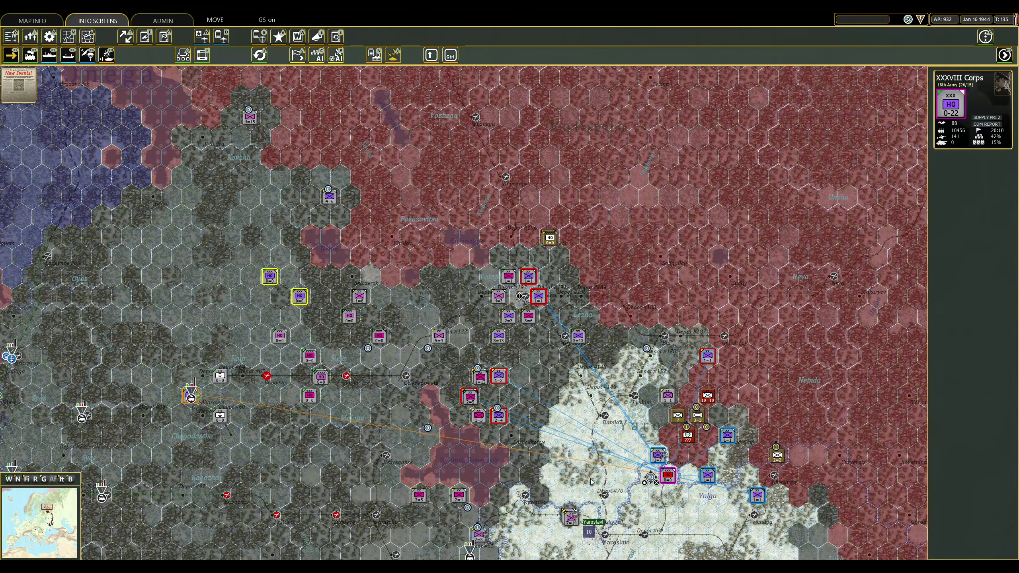
pyautogui.click(322, 378)
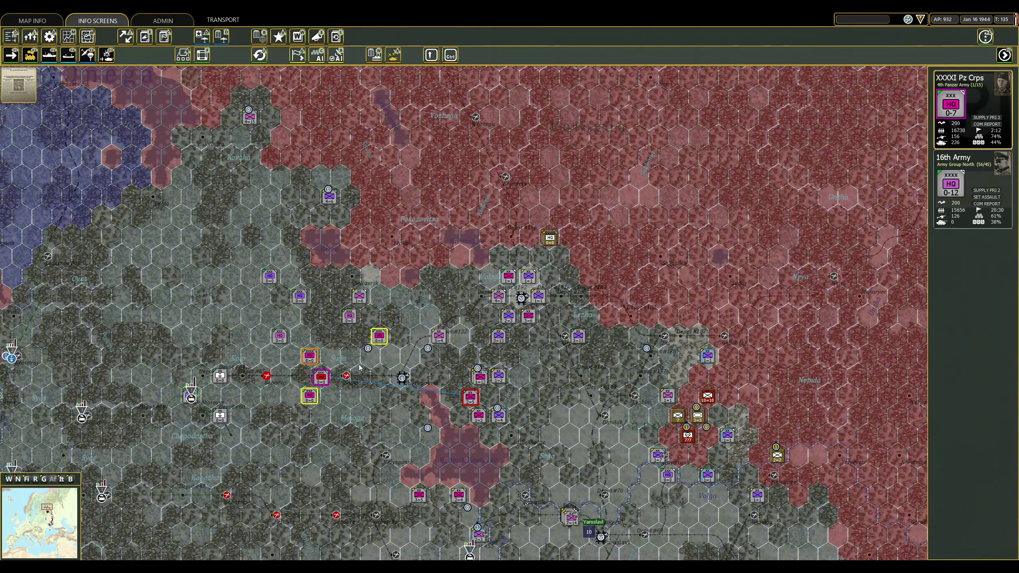
pyautogui.rightClick(340, 376)
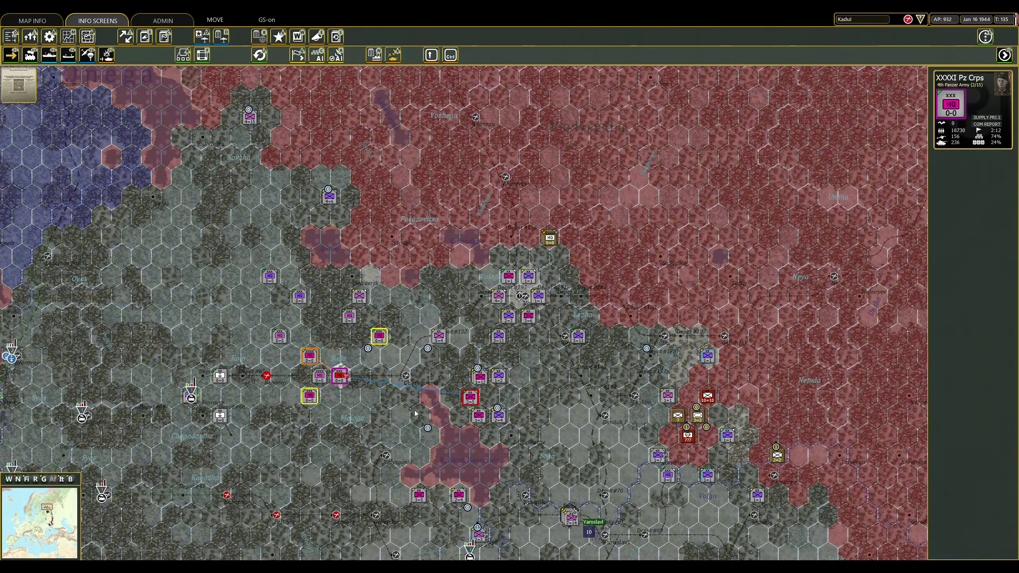
pyautogui.click(480, 416)
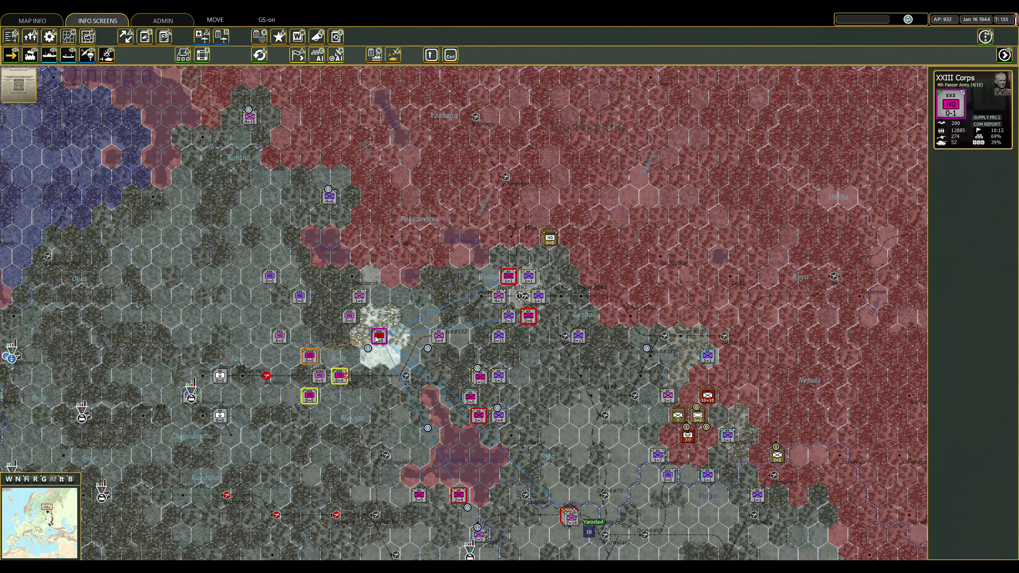
pyautogui.rightClick(455, 348)
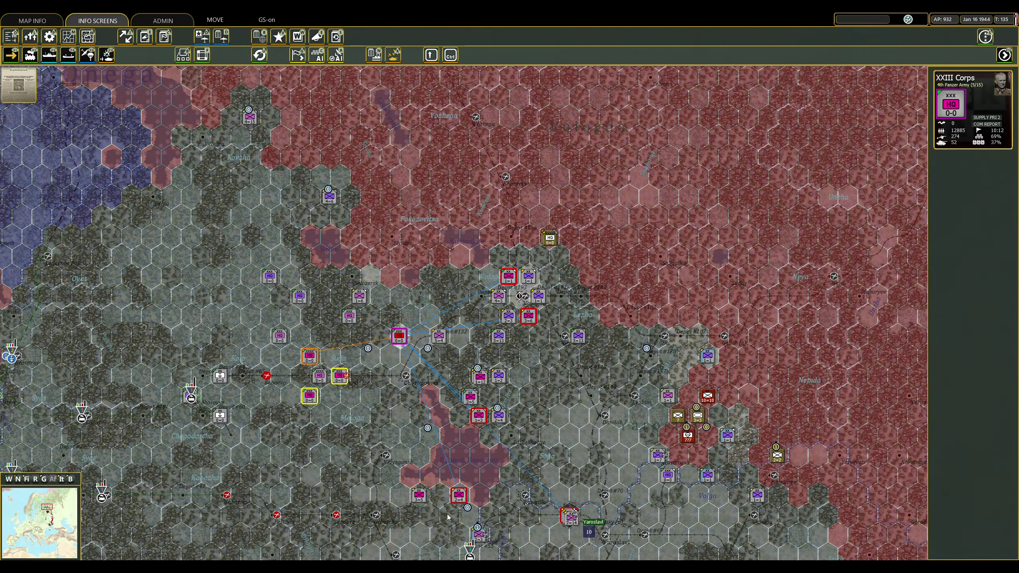
# Move the 377th ID west and then north, then pan south and clear the selection.
pyautogui.click(460, 496)
pyautogui.rightClick(420, 496)
pyautogui.click(419, 496)
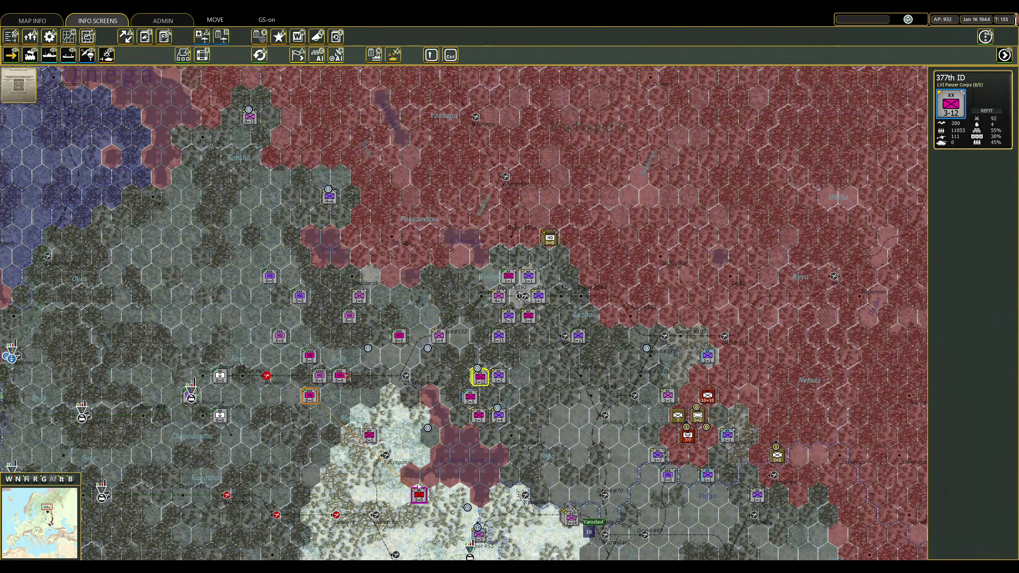
pyautogui.rightClick(389, 396)
pyautogui.click(479, 535)
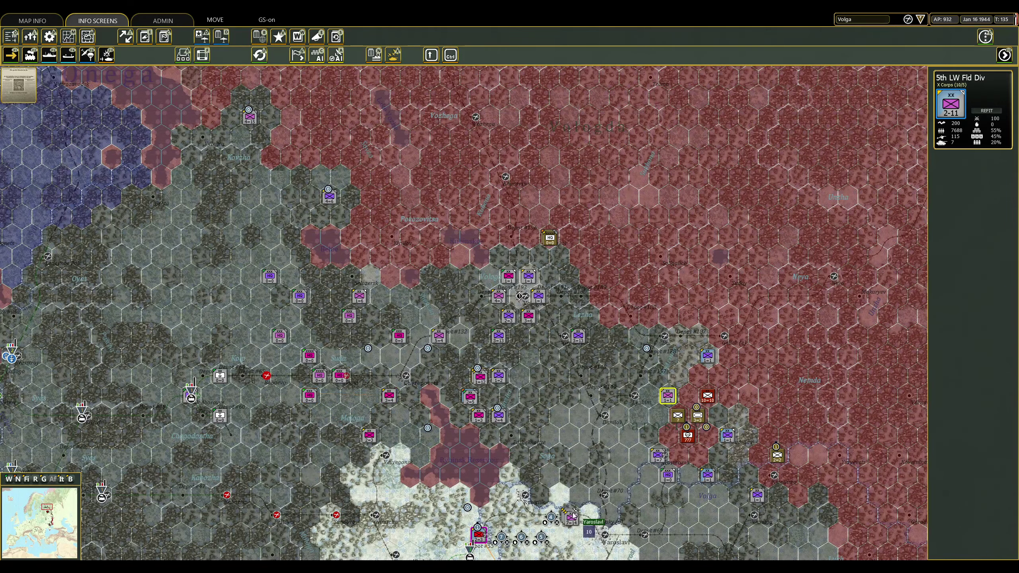
pyautogui.press('Down')
pyautogui.press('Down')
pyautogui.press('Down')
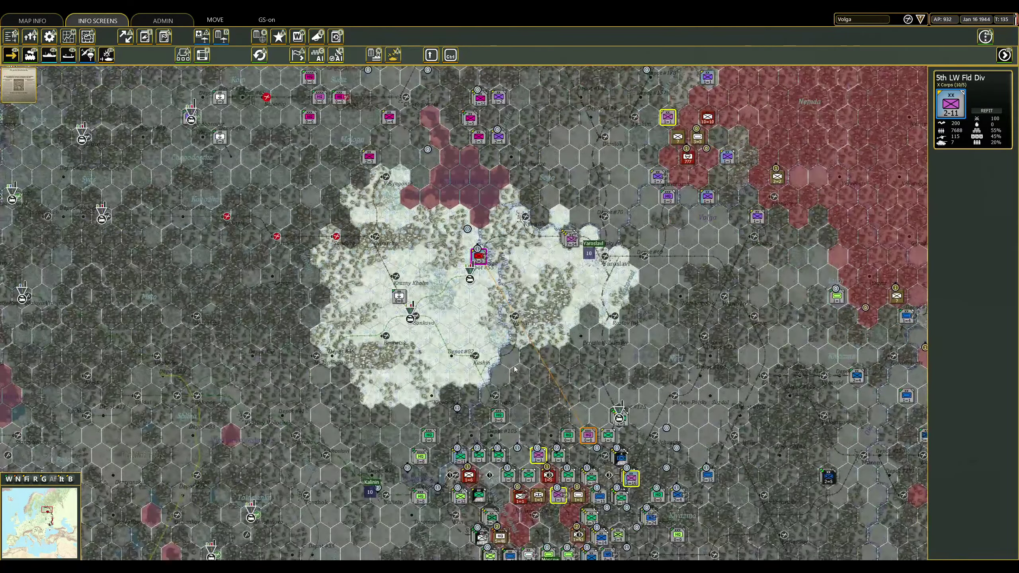
pyautogui.rightClick(514, 372)
# Advance the Das Reich SS PzGren division on the Moscow front and check 5th Panzer Division.
pyautogui.press('Down')
pyautogui.press('Down')
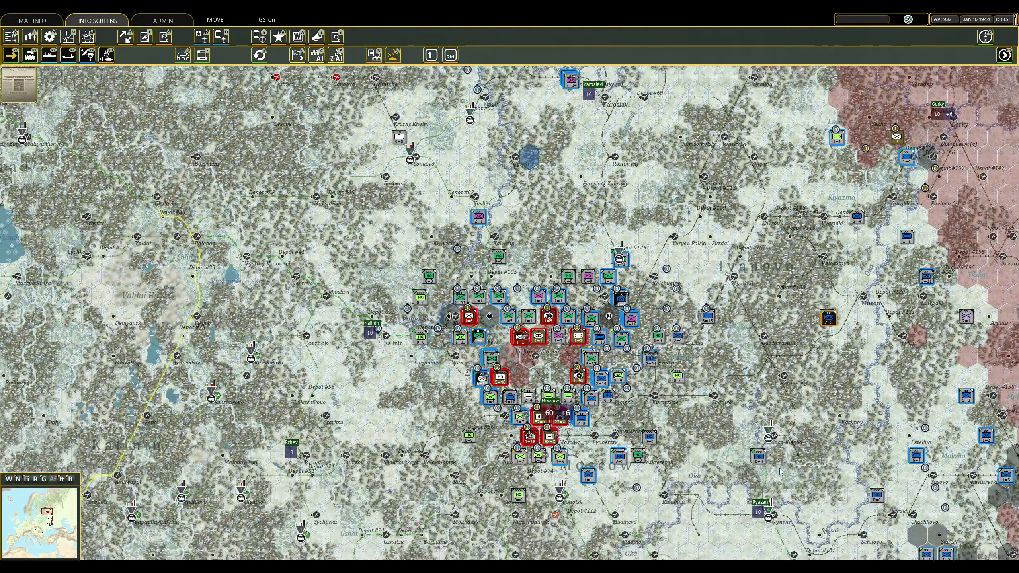
pyautogui.click(829, 319)
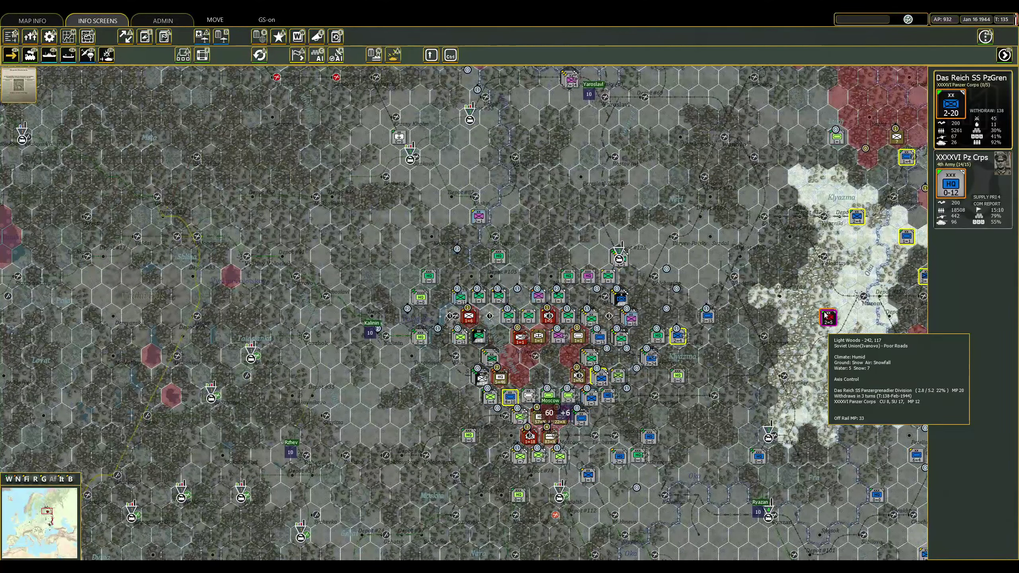
pyautogui.press('Right')
pyautogui.press('Right')
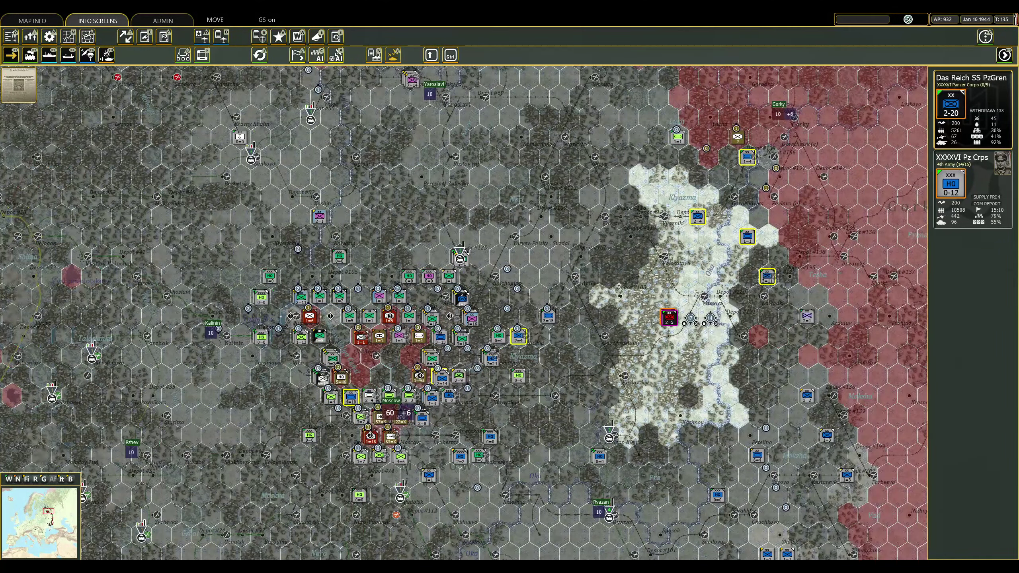
pyautogui.click(751, 248)
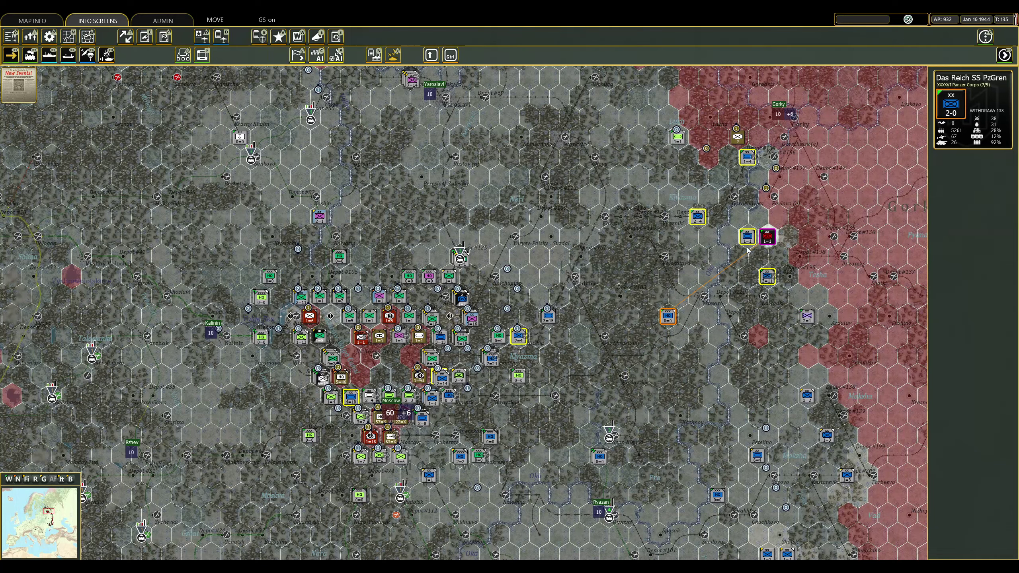
pyautogui.click(803, 223)
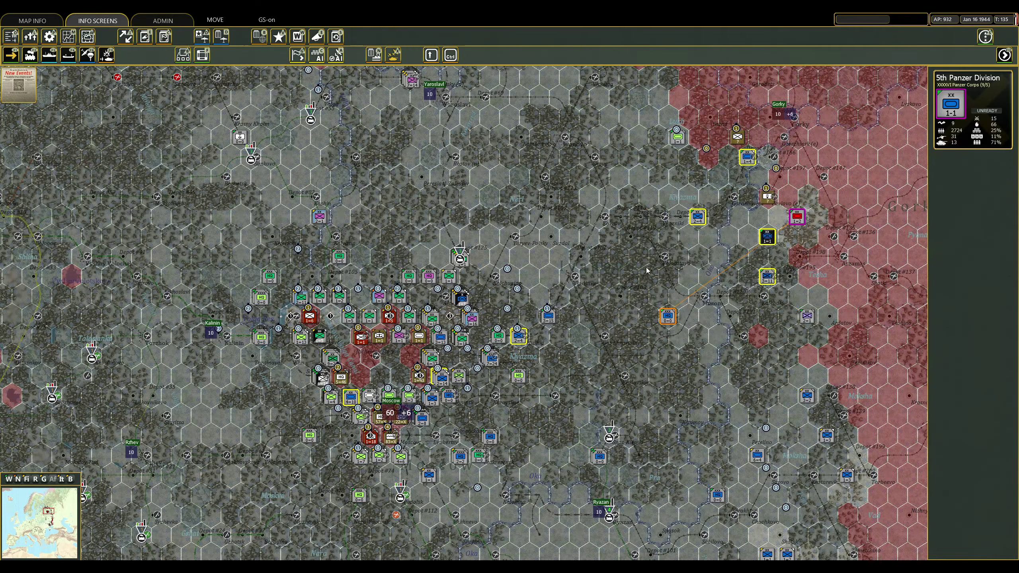
# Move the 223rd ID beside the enemy and attack the rocket brigade near Gorky.
pyautogui.click(749, 157)
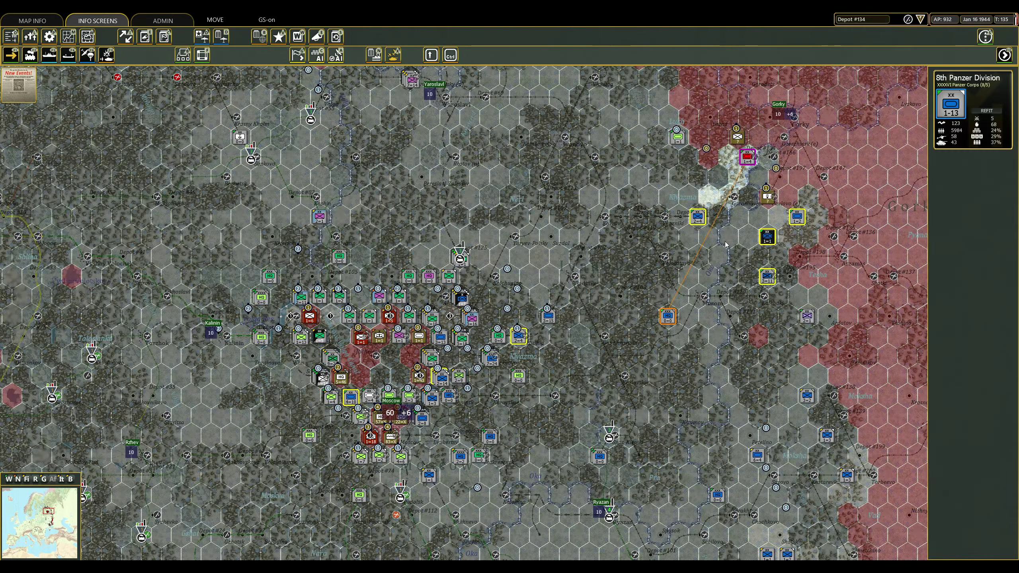
pyautogui.click(765, 237)
pyautogui.click(750, 212)
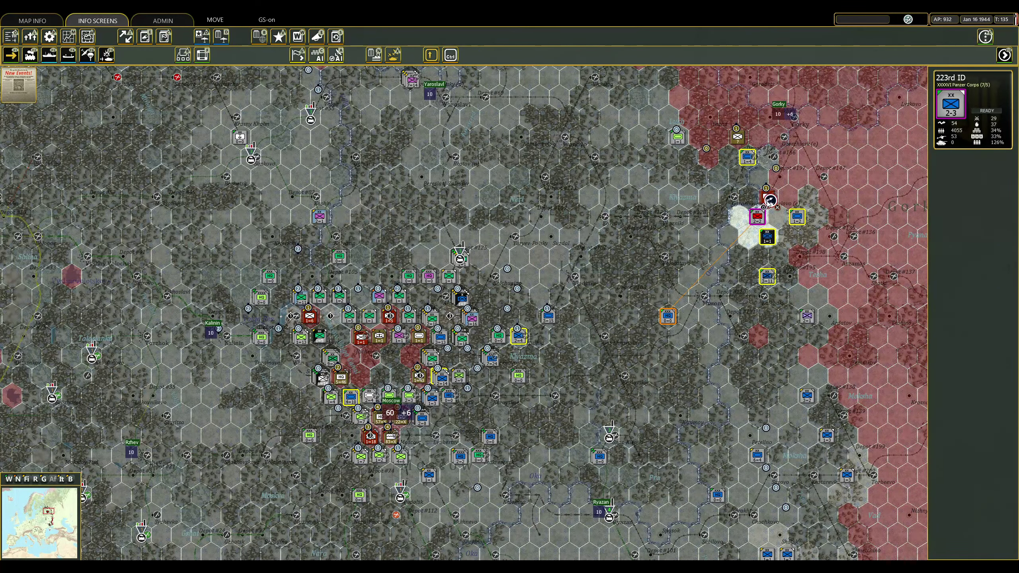
pyautogui.click(769, 201)
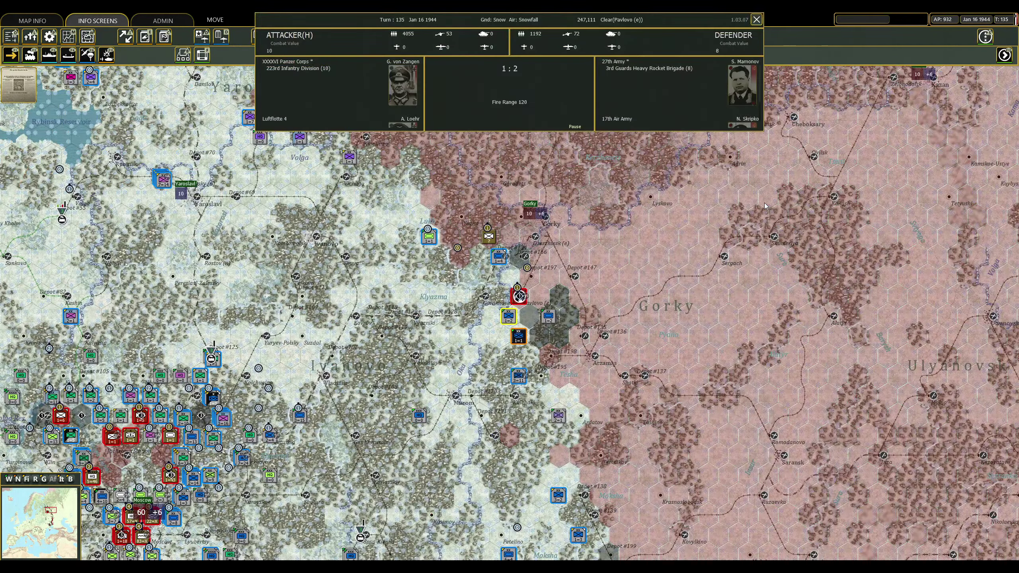
pyautogui.click(451, 298)
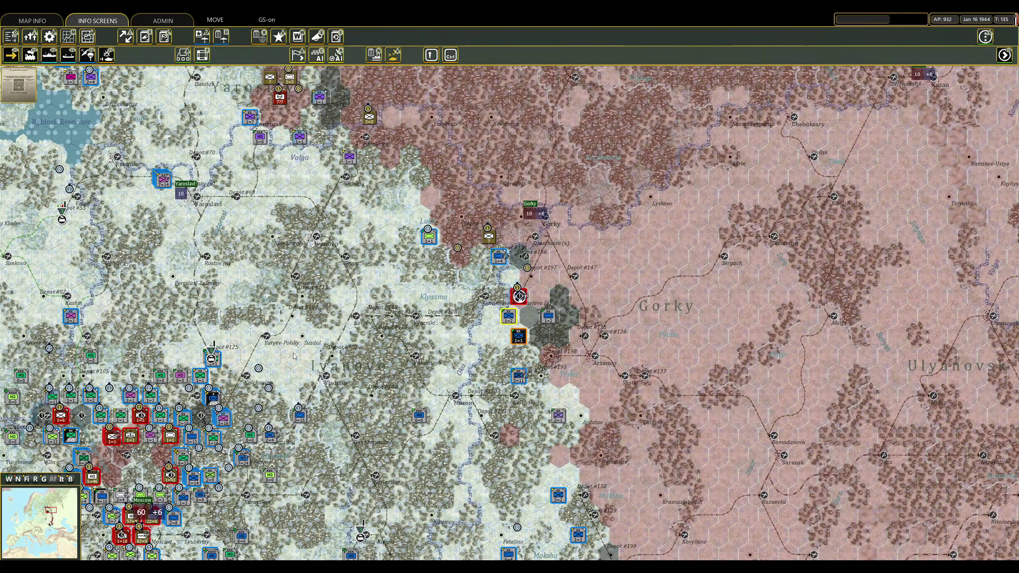
# Take the 20th MD out of the stack near Gorky and pan toward Penza.
pyautogui.click(228, 470)
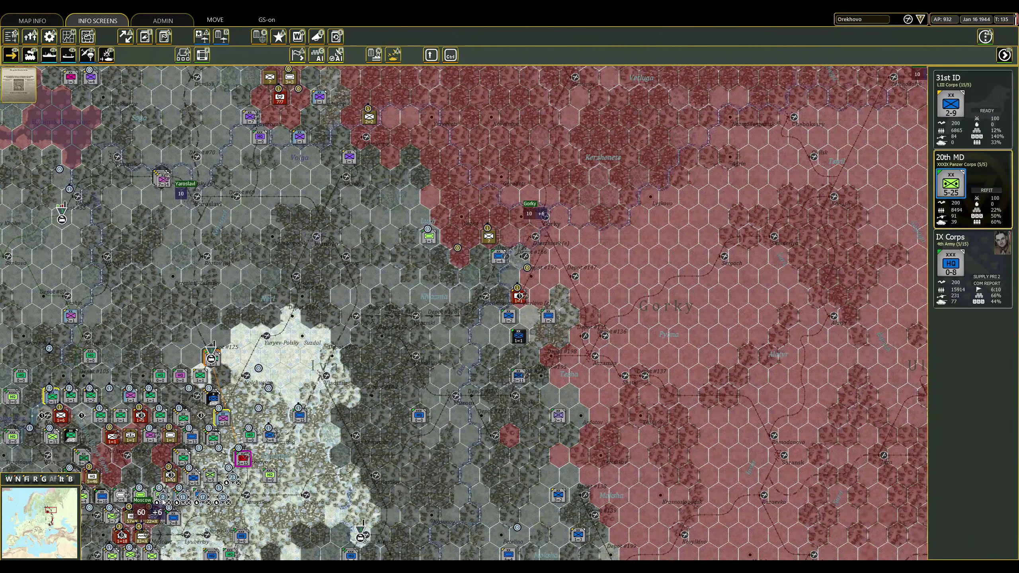
pyautogui.click(209, 476)
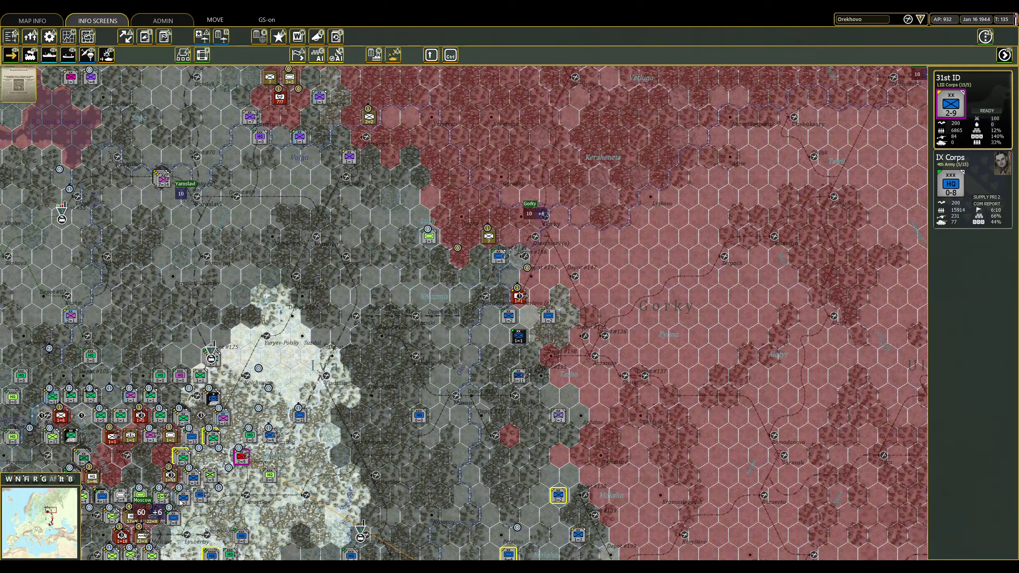
pyautogui.click(519, 335)
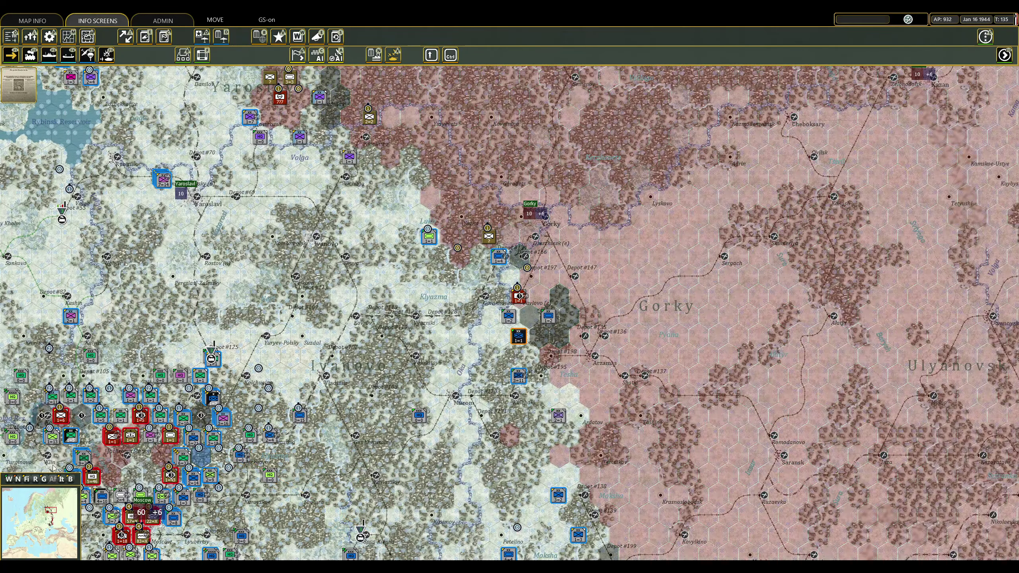
pyautogui.moveTo(363, 530); pyautogui.dragTo(267, 427)
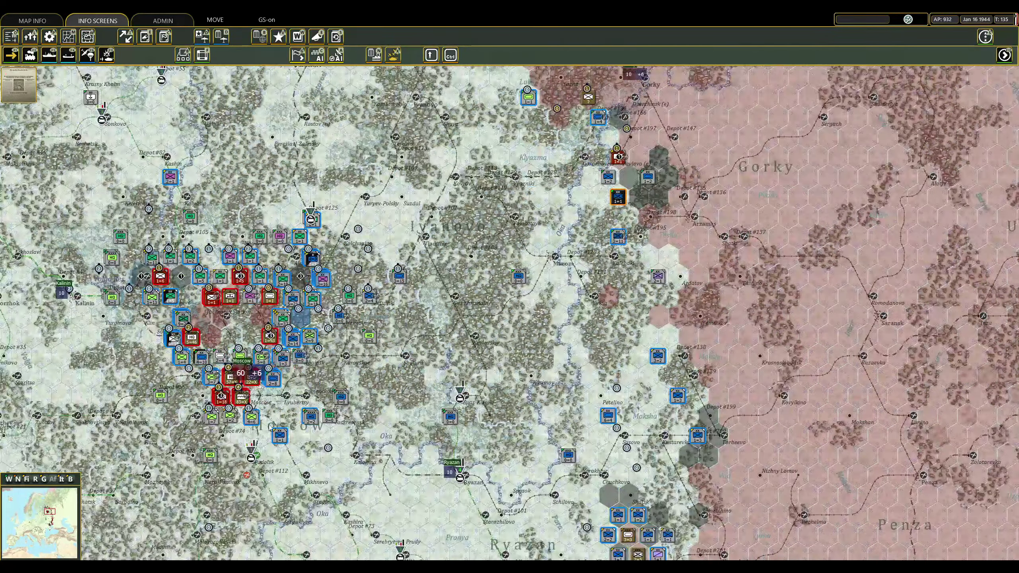
# Check the attack odds on Moscow and inspect the division stacks there, including 17th ID.
pyautogui.click(251, 414)
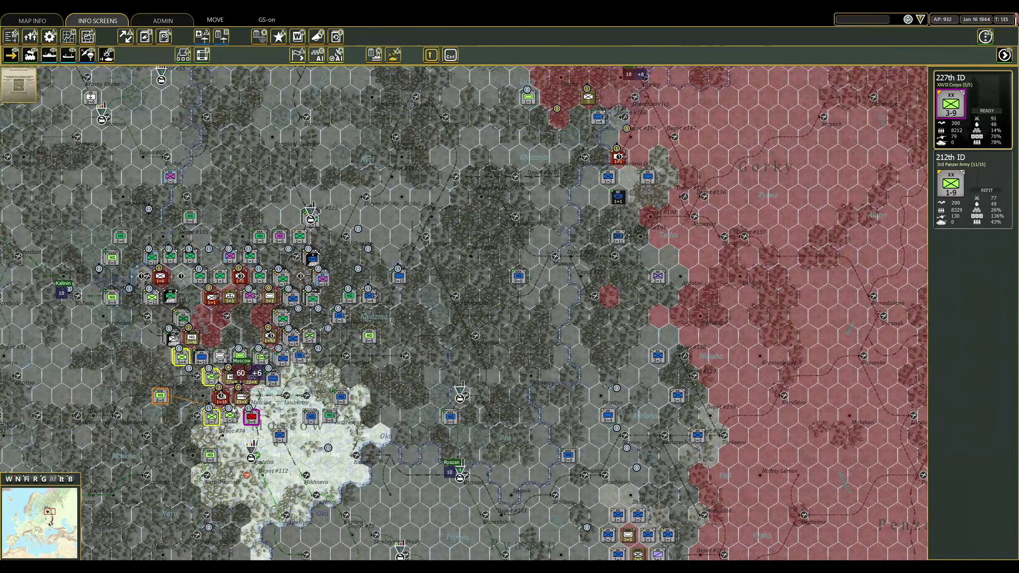
pyautogui.click(251, 402)
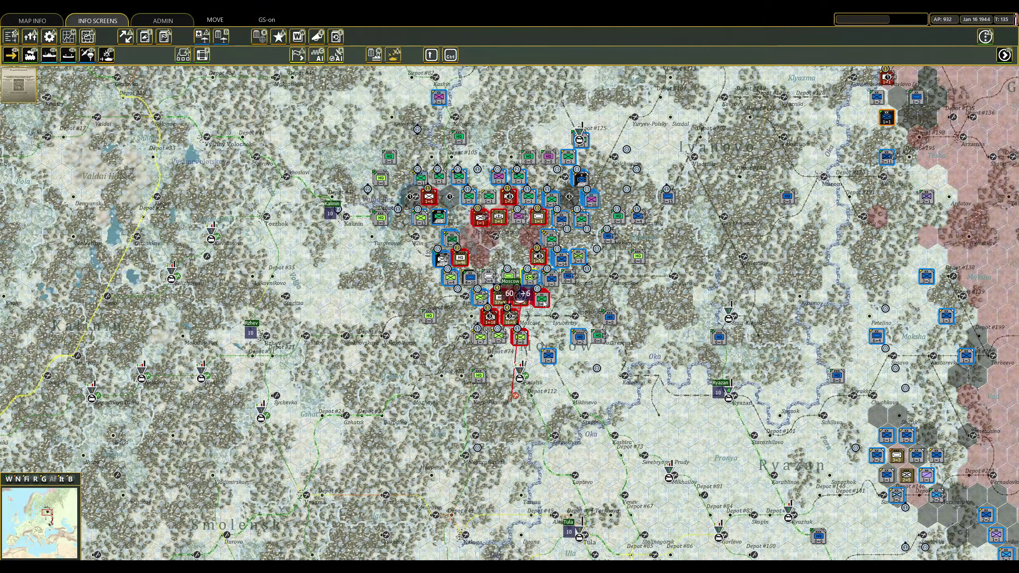
pyautogui.click(542, 303)
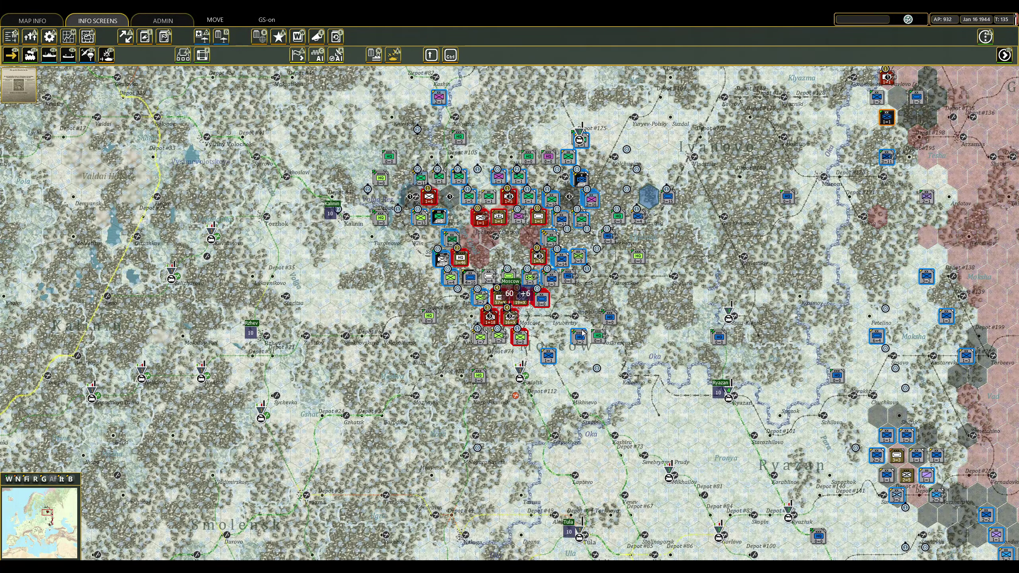
pyautogui.click(543, 303)
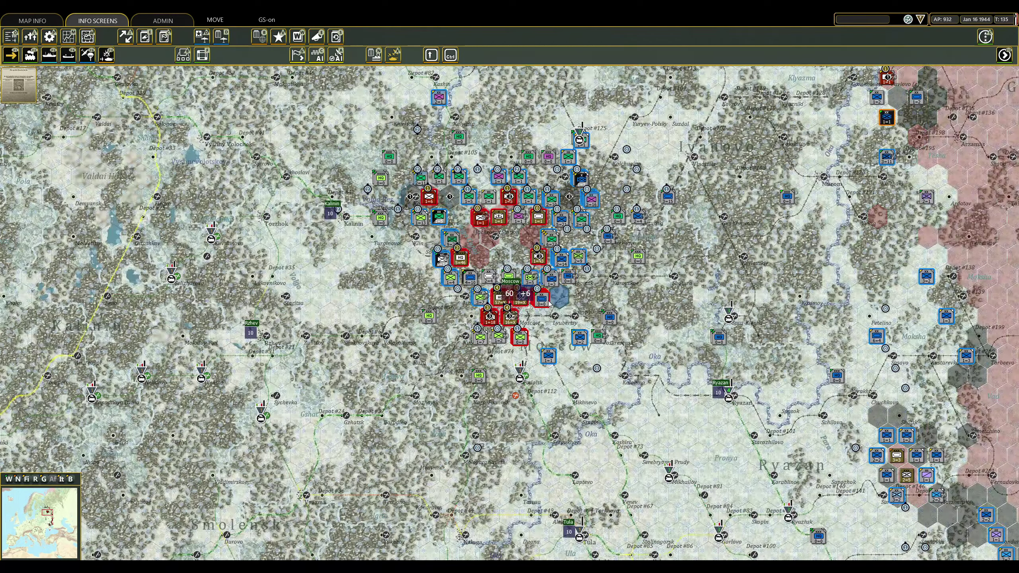
pyautogui.click(550, 306)
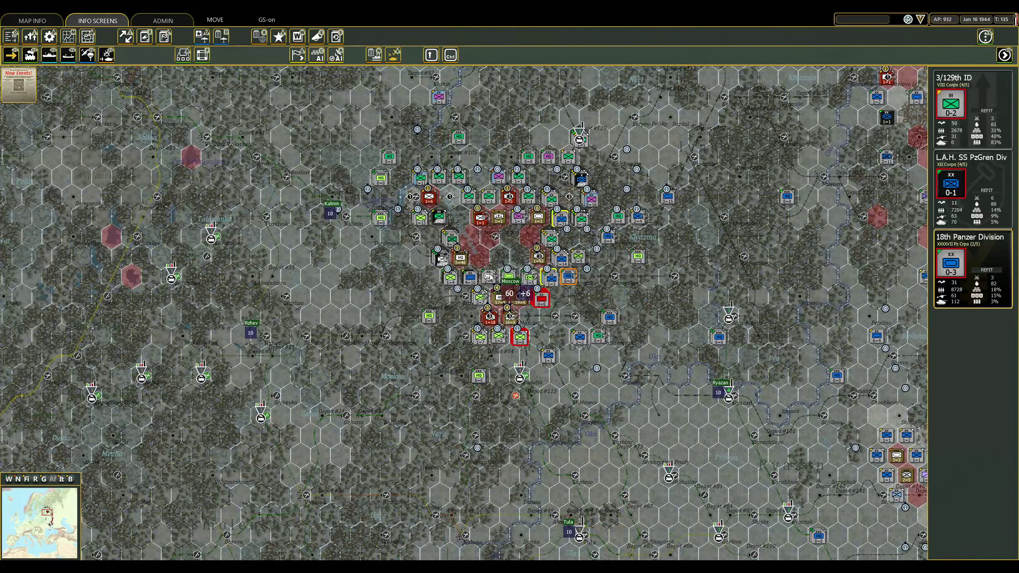
pyautogui.click(549, 305)
pyautogui.scroll(2, 509, 319)
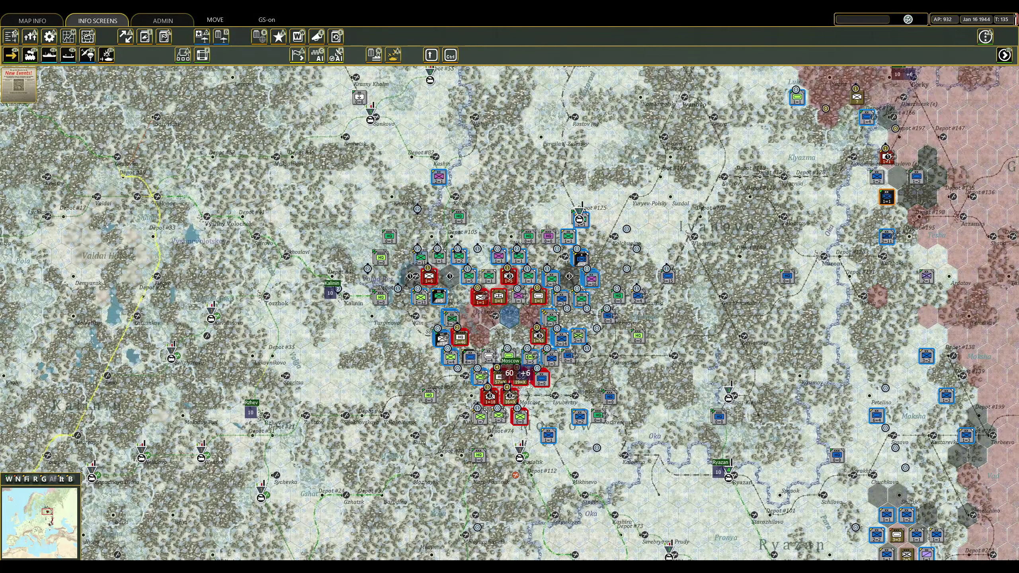
# Rail the 11th SS PzGren Div from Berlin to a hex near Rzhev.
pyautogui.click(31, 525)
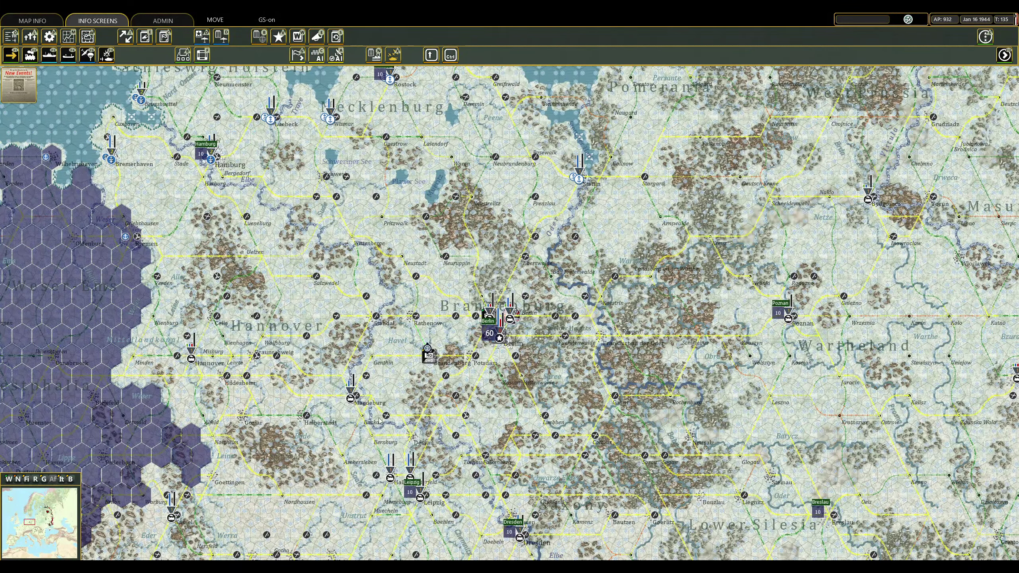
pyautogui.click(489, 319)
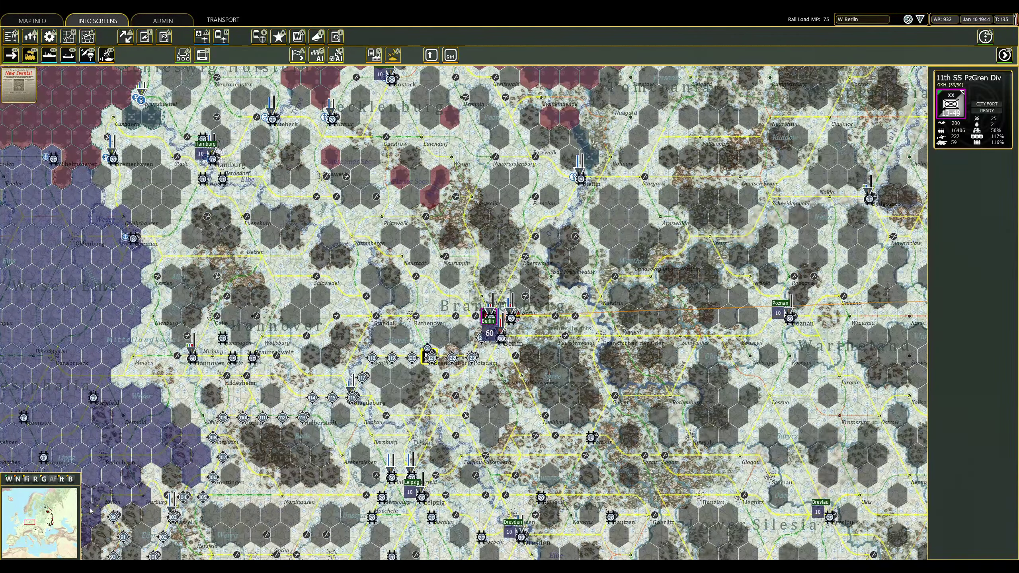
pyautogui.click(50, 509)
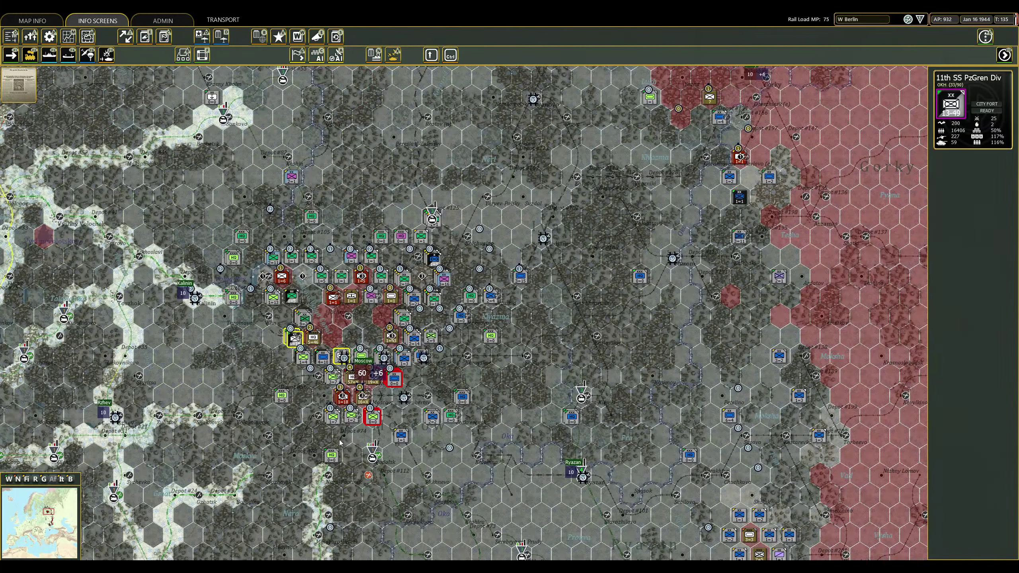
pyautogui.click(217, 421)
pyautogui.click(34, 532)
# Rail the VI SS Latv. Corps HQ from central Germany to a hex near Sychevka.
pyautogui.click(28, 529)
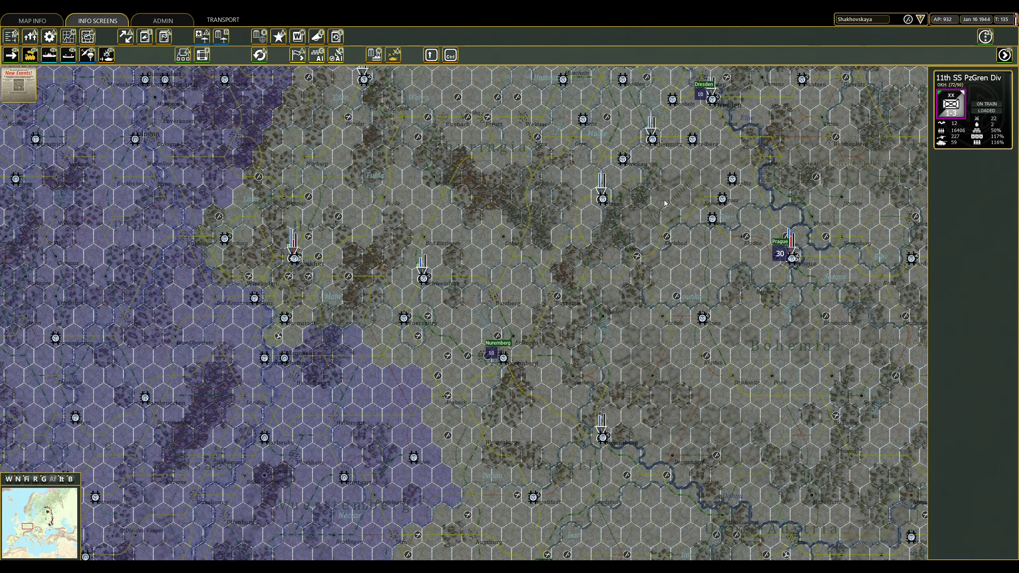
pyautogui.scroll(3, 707, 126)
pyautogui.scroll(3, 708, 127)
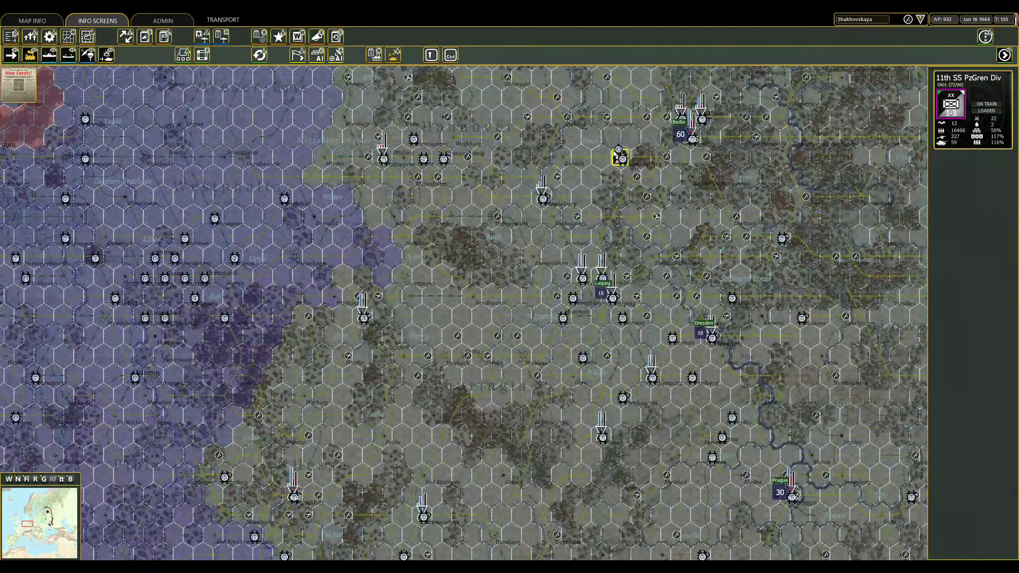
pyautogui.click(622, 157)
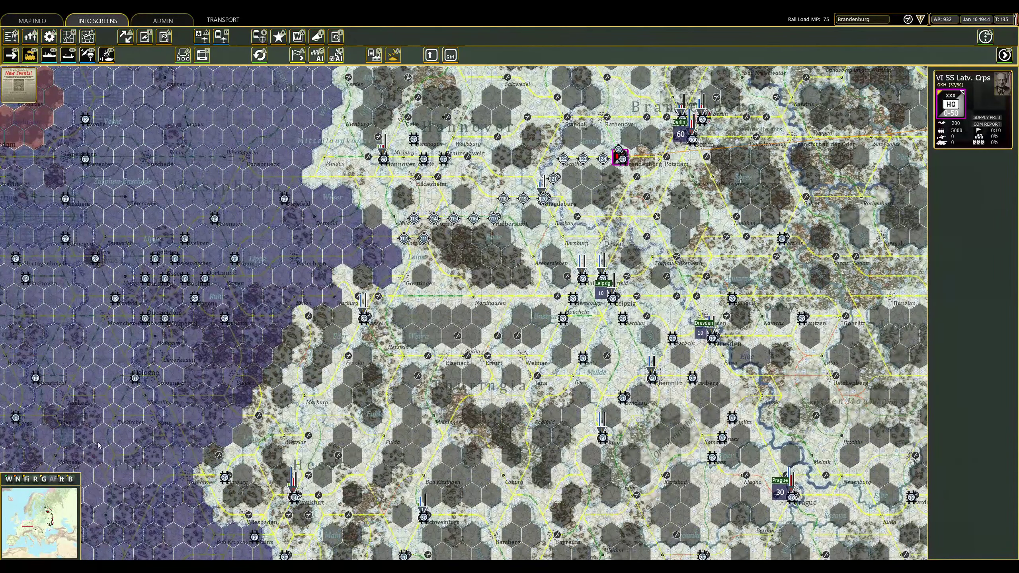
pyautogui.hscroll(-2, 478, 278)
pyautogui.click(46, 516)
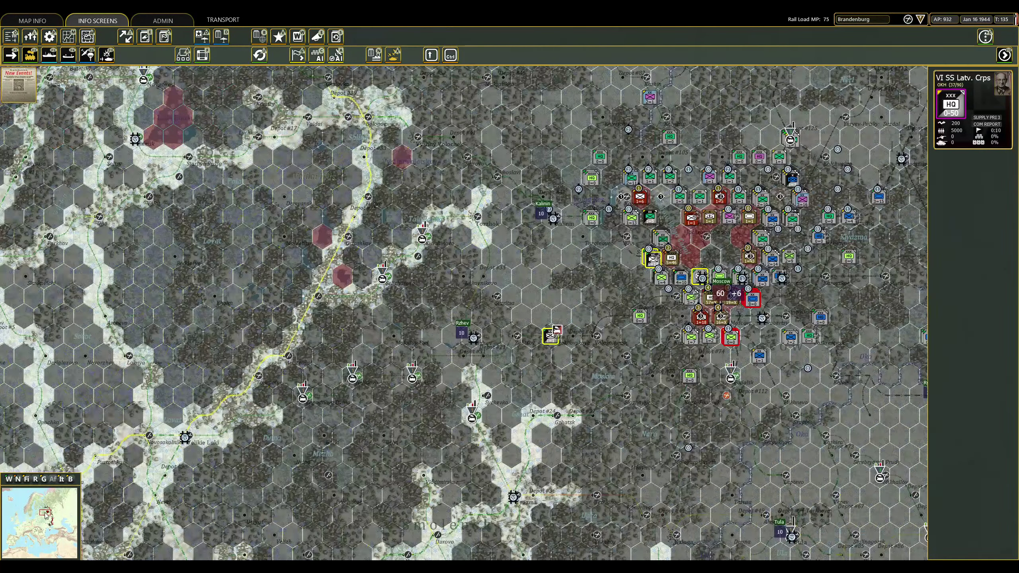
pyautogui.click(481, 392)
# Check the Ground Losses report, then show the Manpower Losses and Map Men charts in Metrics.
pyautogui.click(30, 37)
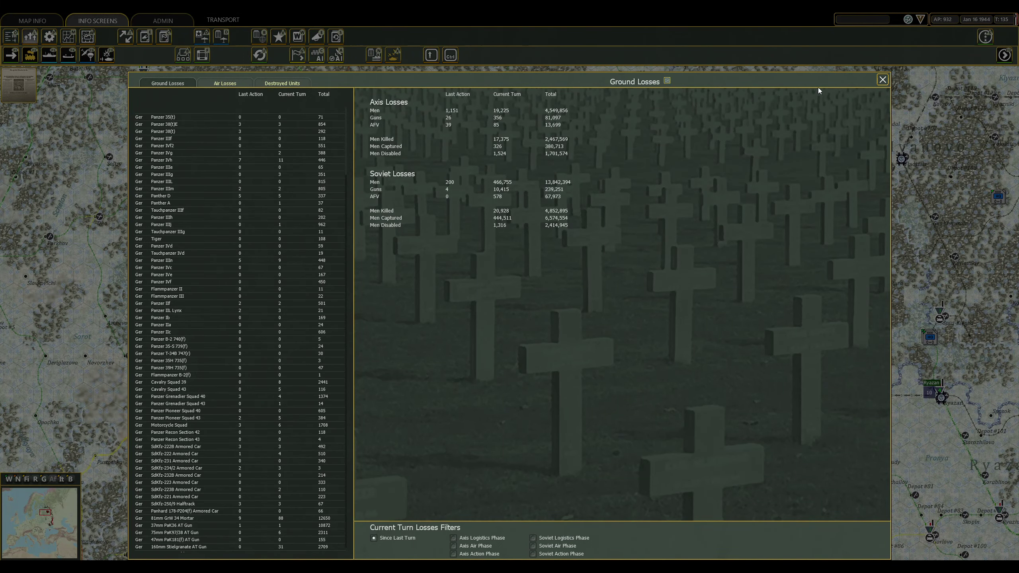
pyautogui.click(882, 80)
pyautogui.click(50, 37)
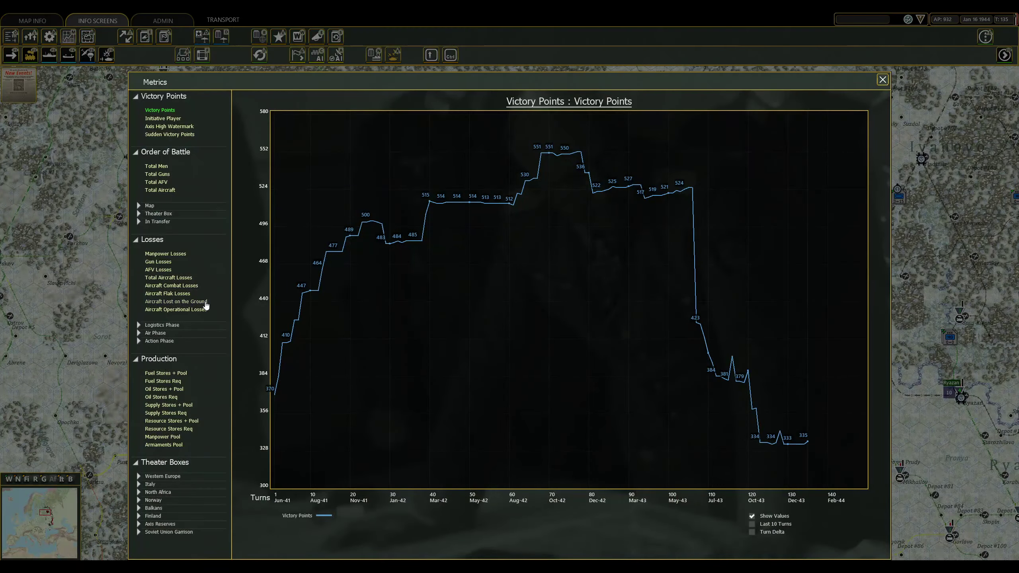
pyautogui.click(164, 254)
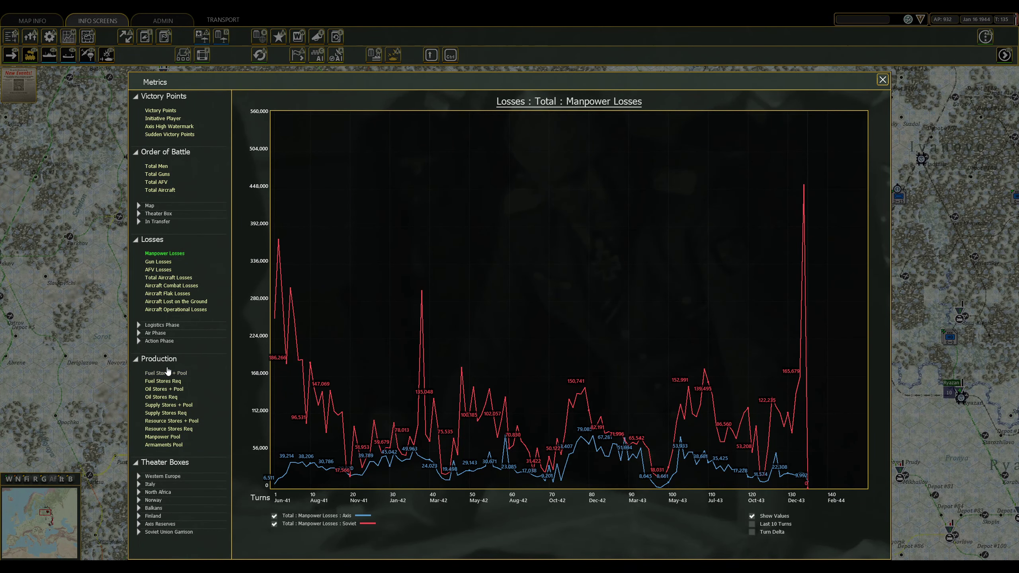
pyautogui.click(140, 206)
pyautogui.click(159, 215)
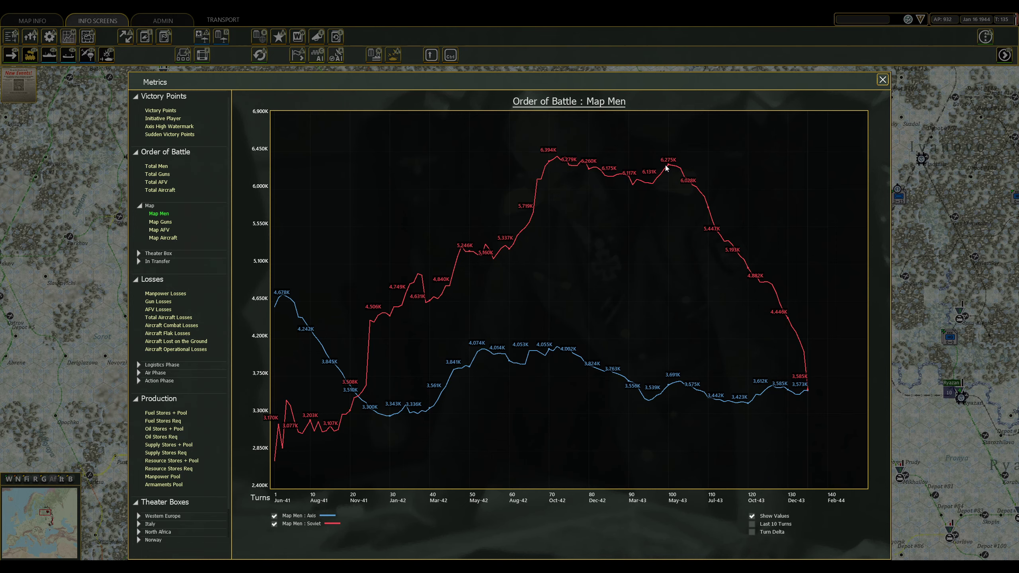
# Read the five new events, from Axis Setback in Balkans to 15th AF Raids.
pyautogui.click(883, 80)
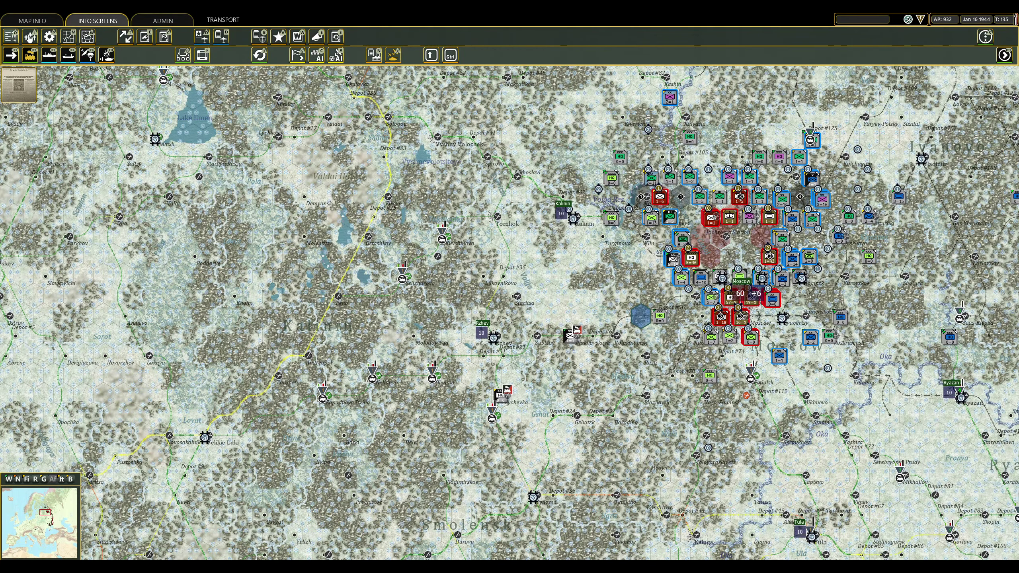
pyautogui.click(31, 37)
pyautogui.click(262, 118)
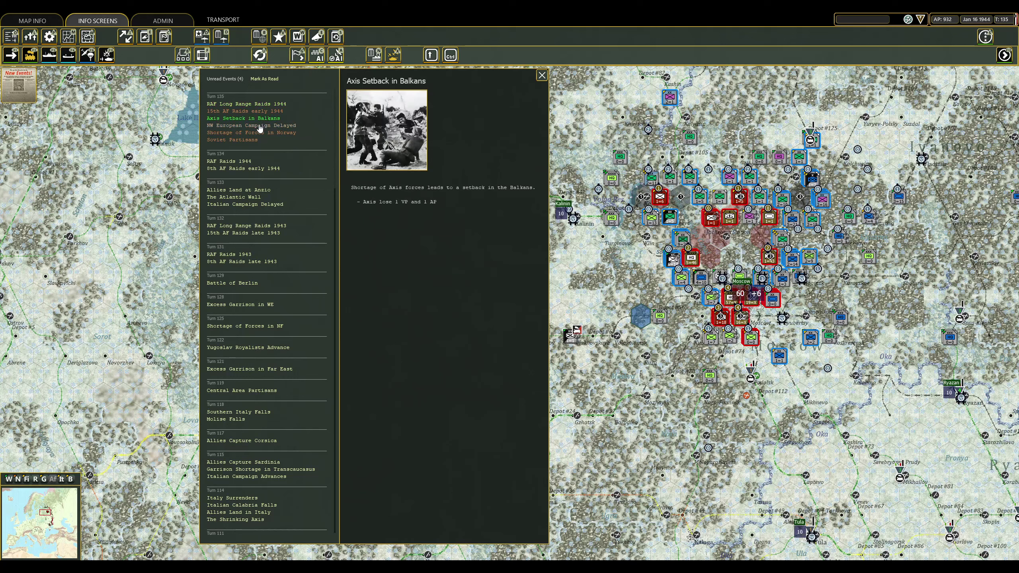
pyautogui.click(254, 126)
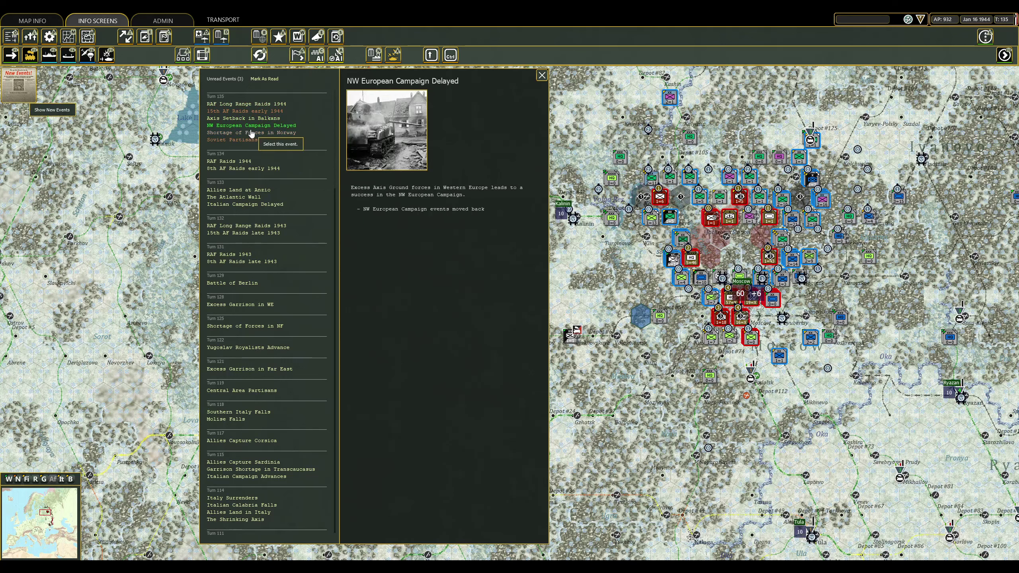
pyautogui.click(251, 133)
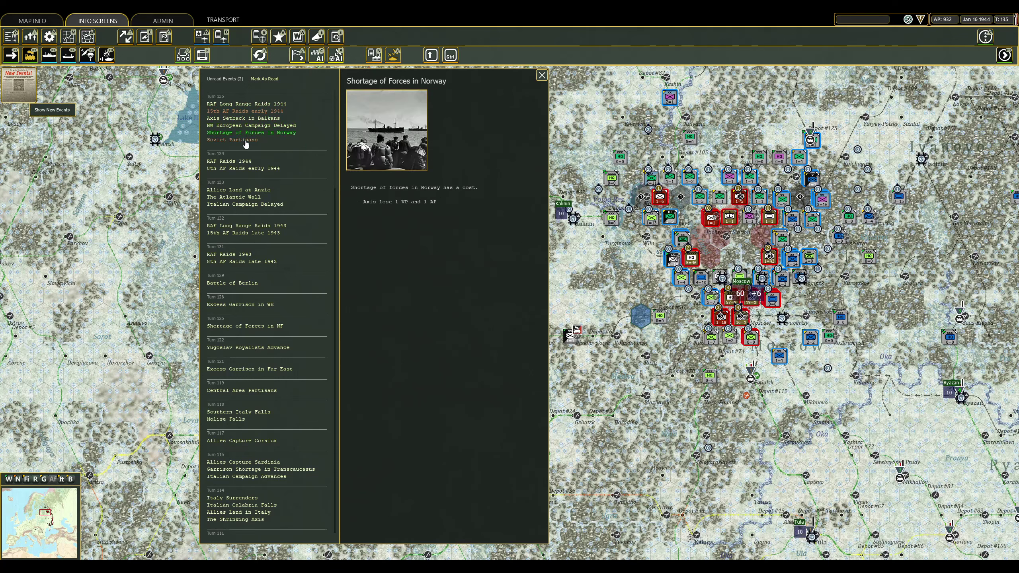
pyautogui.click(246, 141)
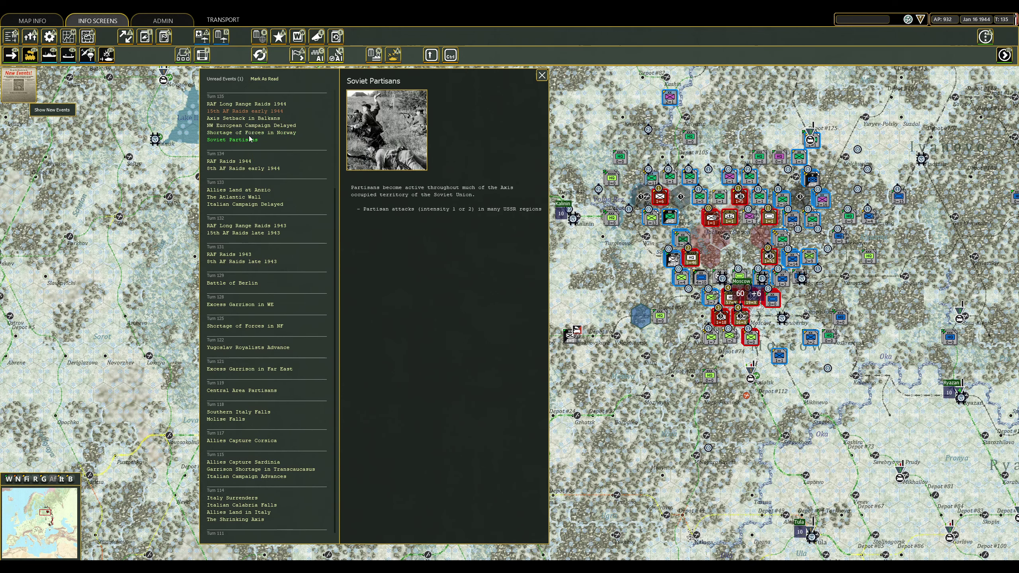
pyautogui.click(271, 112)
pyautogui.click(541, 76)
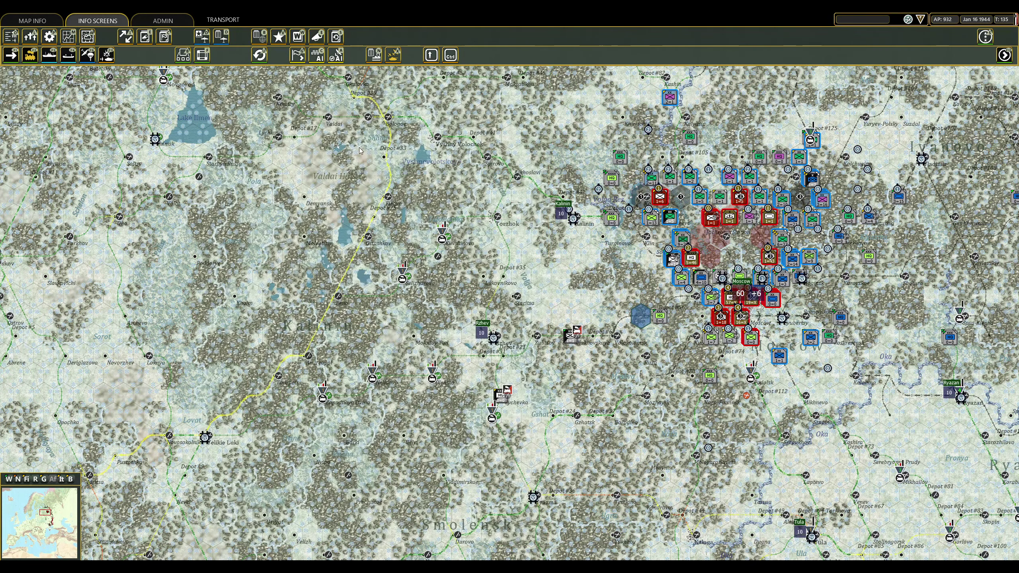
pyautogui.scroll(-1, 620, 375)
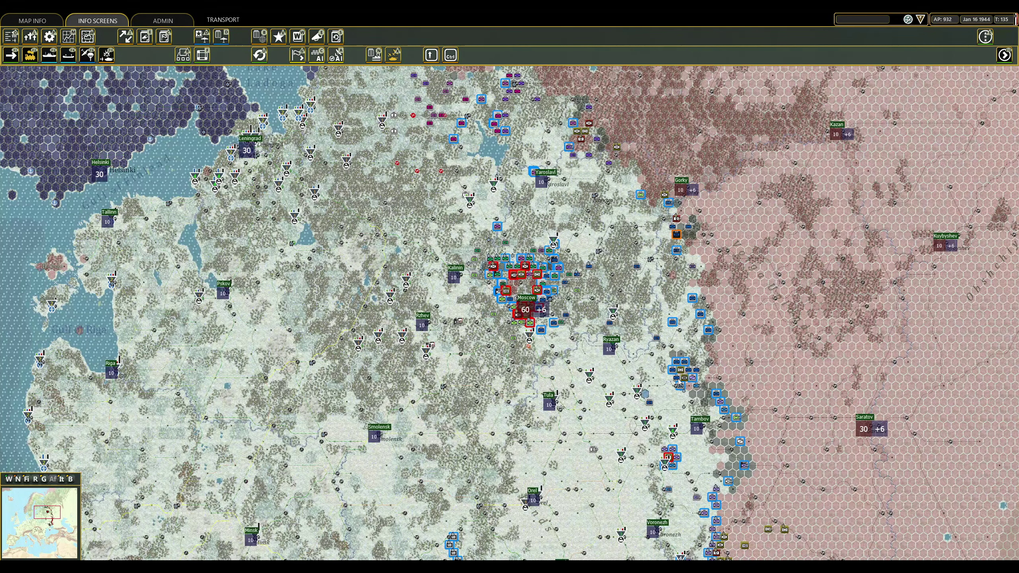
pyautogui.scroll(-2, 438, 411)
pyautogui.scroll(1, 438, 411)
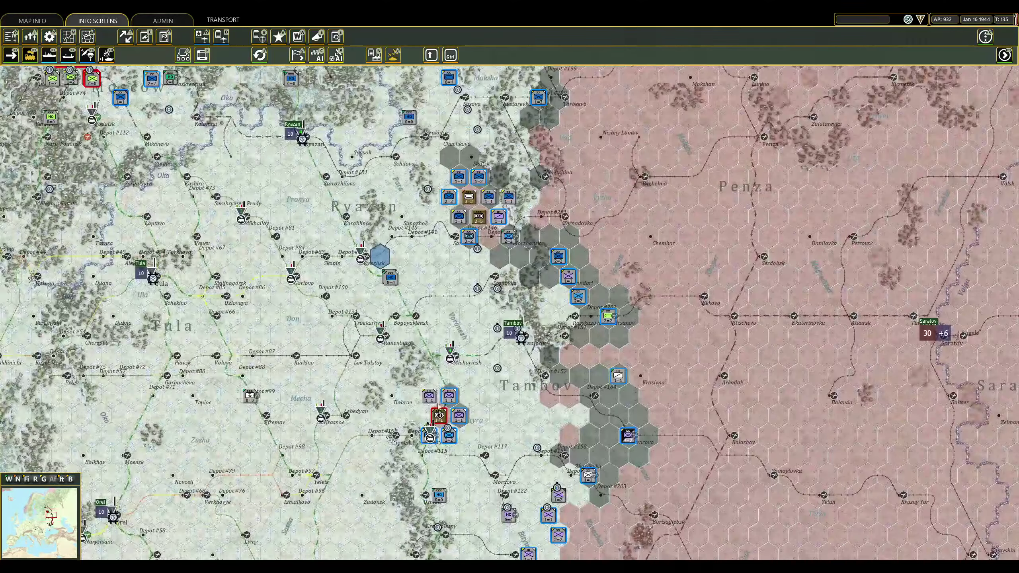
pyautogui.scroll(1, 438, 411)
# Inspect the 1/298th ID near Tambov and pan south toward Stalingrad.
pyautogui.click(545, 301)
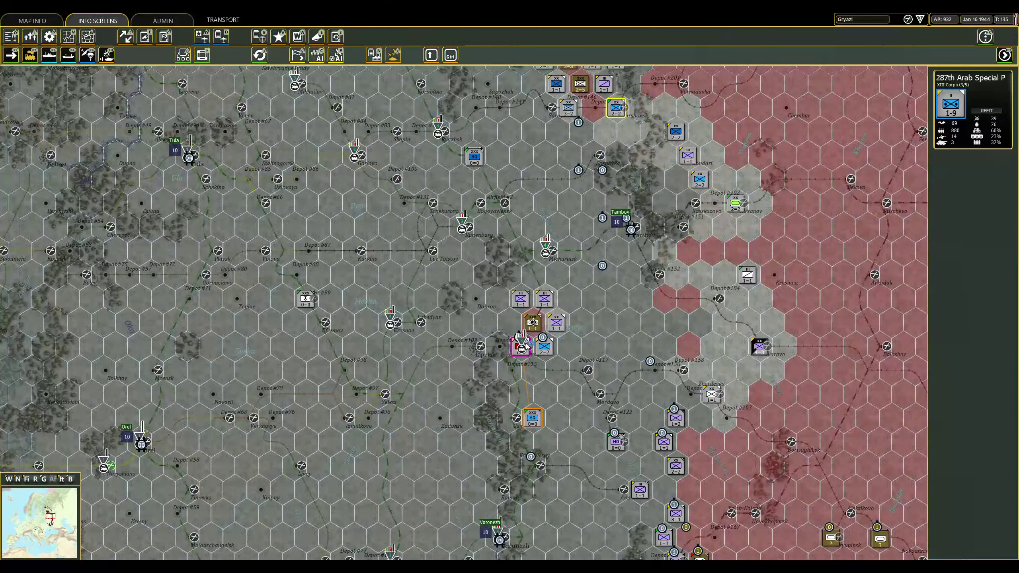
pyautogui.rightClick(549, 304)
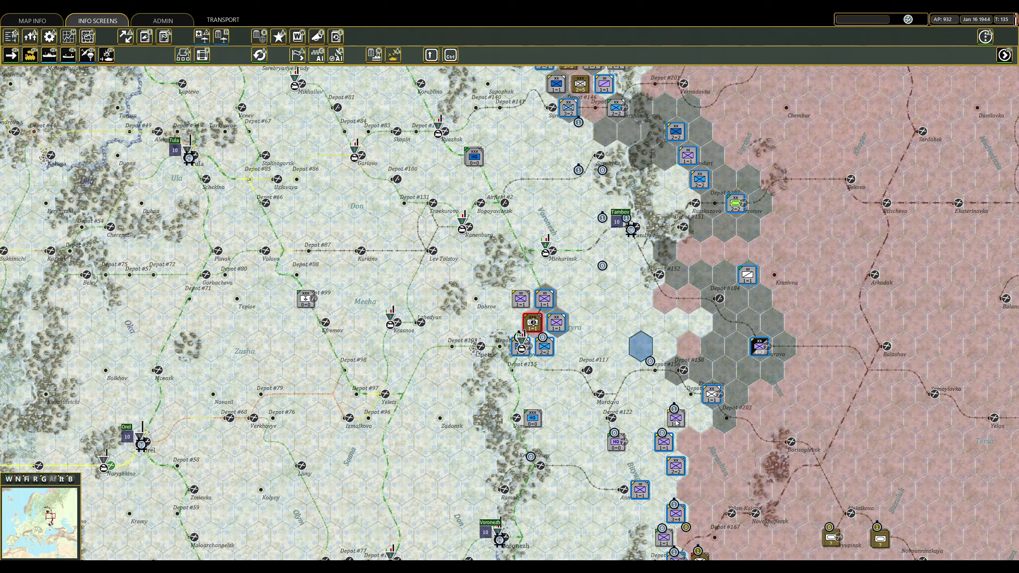
pyautogui.scroll(-1, 507, 293)
pyautogui.scroll(-1, 507, 293)
pyautogui.scroll(-1, 508, 292)
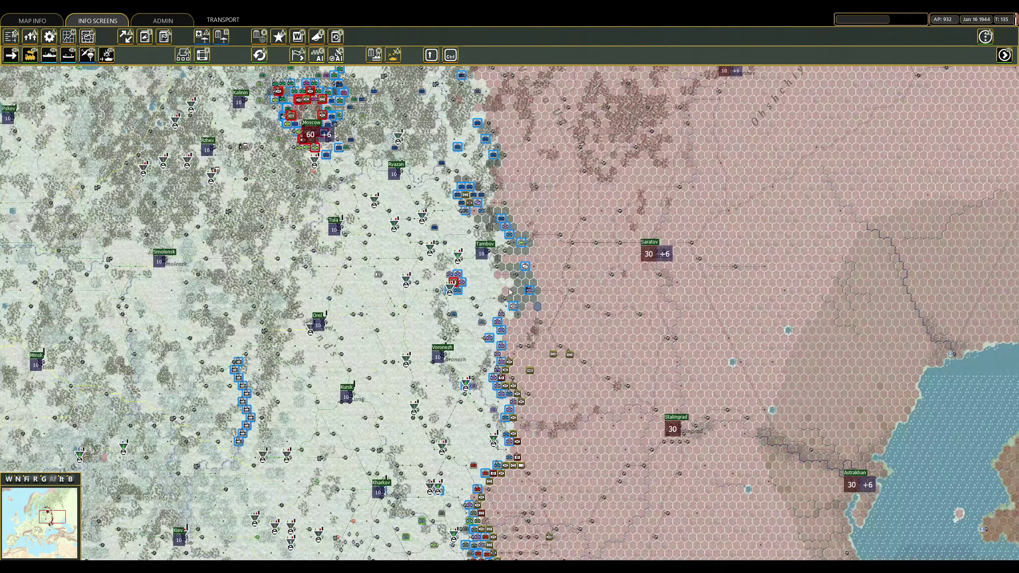
pyautogui.press('Down')
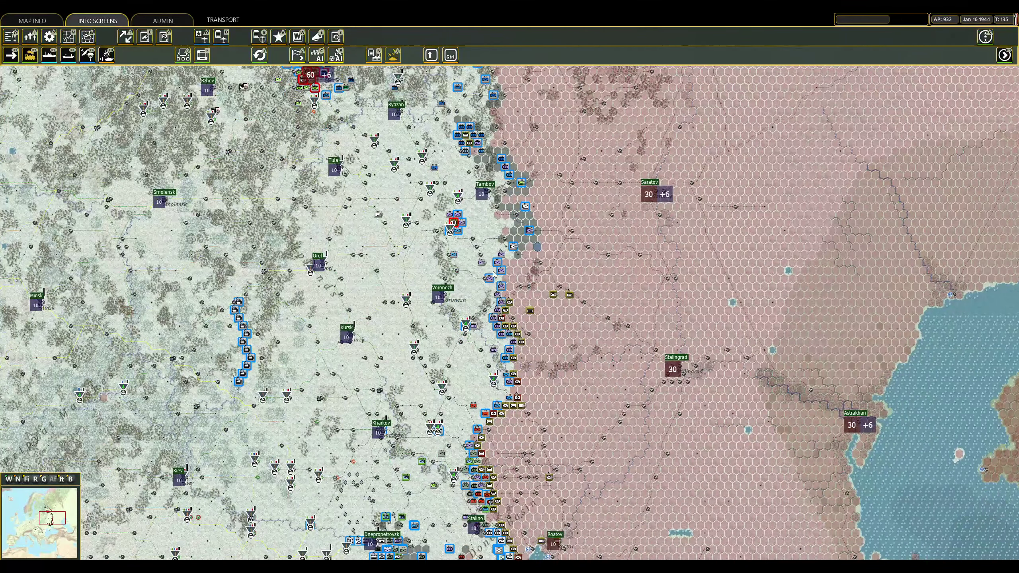
pyautogui.scroll(-1, 462, 263)
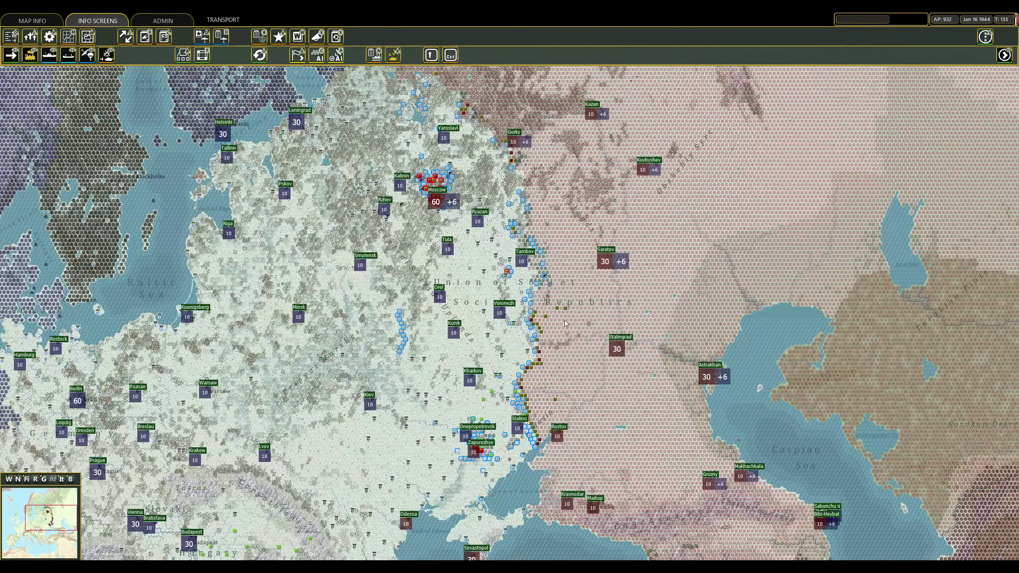
pyautogui.scroll(1, 566, 306)
pyautogui.press('Down')
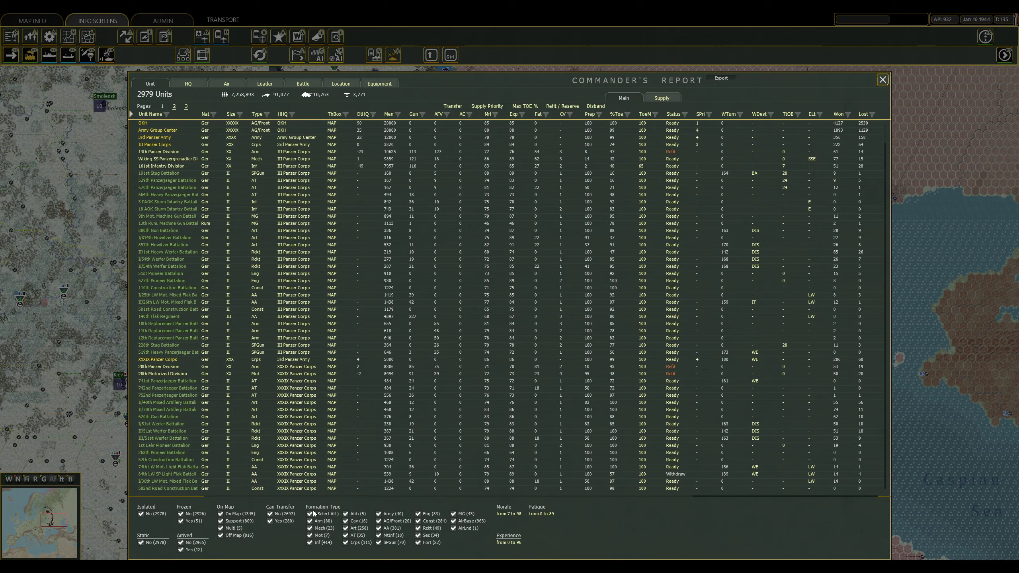
# Filter the Commander's Report to construction units, sort by size, and jump to FBD 1.
pyautogui.click(312, 514)
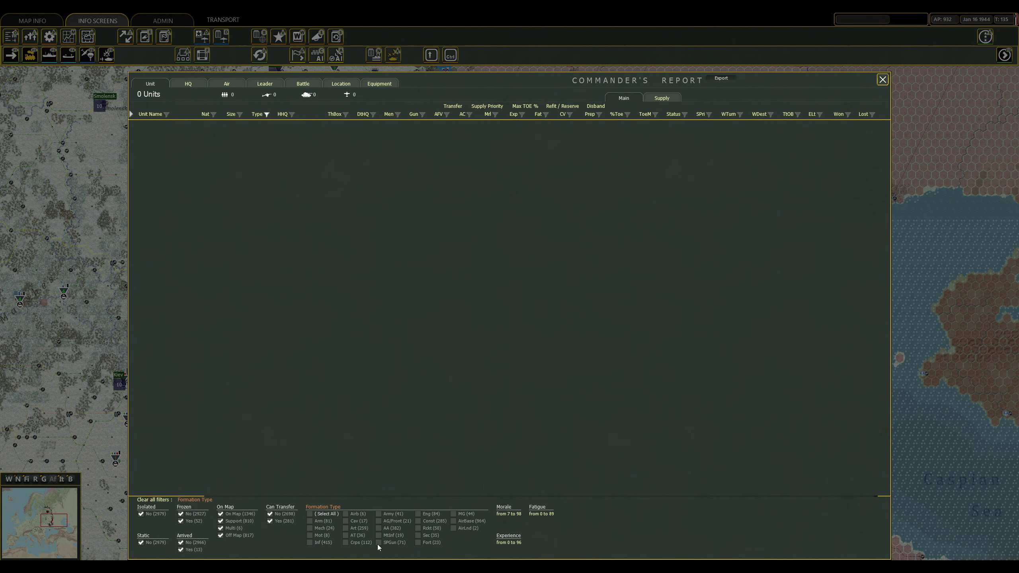
pyautogui.click(419, 522)
pyautogui.click(229, 114)
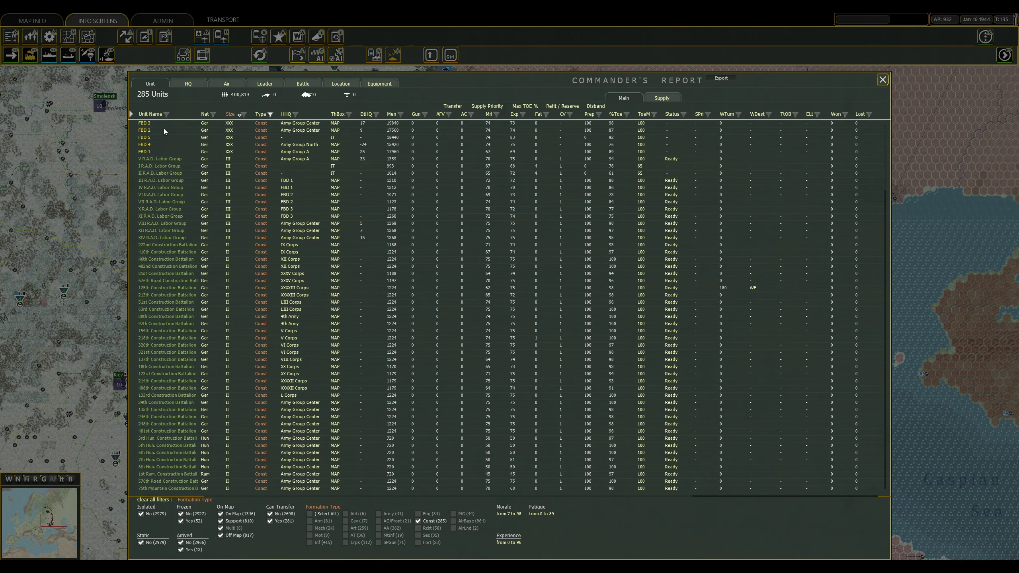
pyautogui.click(145, 153)
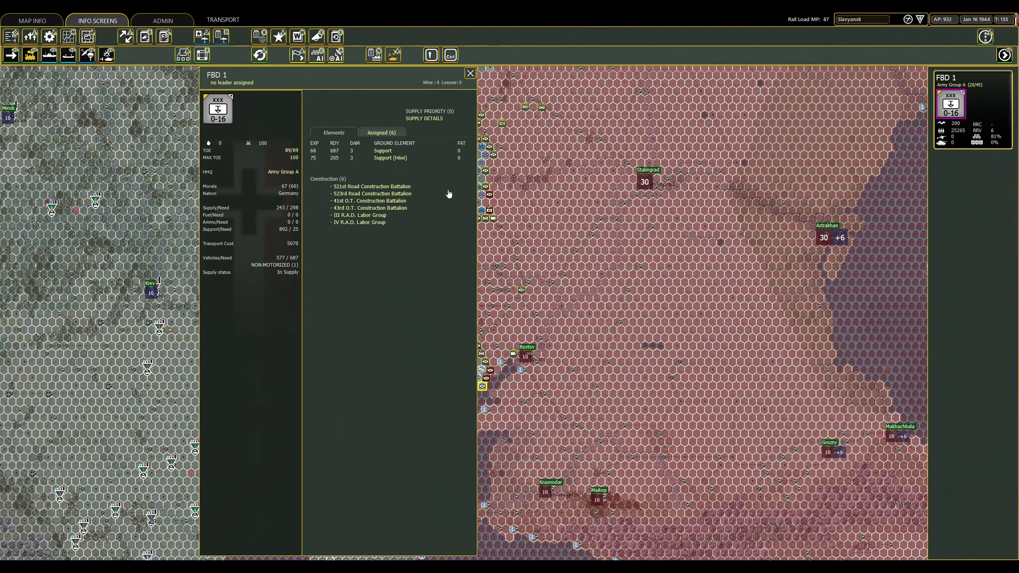
pyautogui.click(471, 75)
pyautogui.scroll(3, 528, 361)
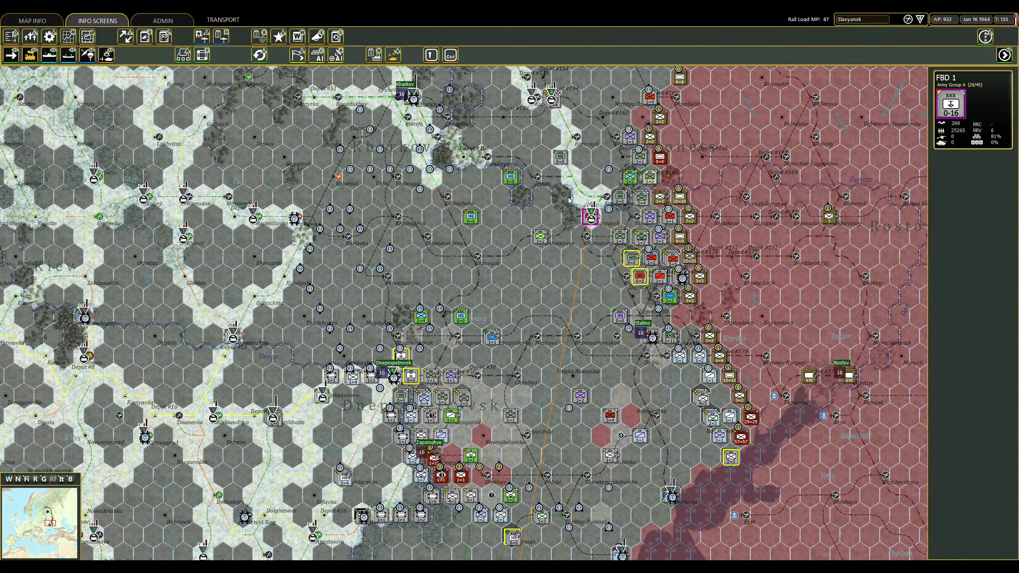
# Move FBD 1 west, hex by hex, onto Lozovaya.
pyautogui.click(590, 218)
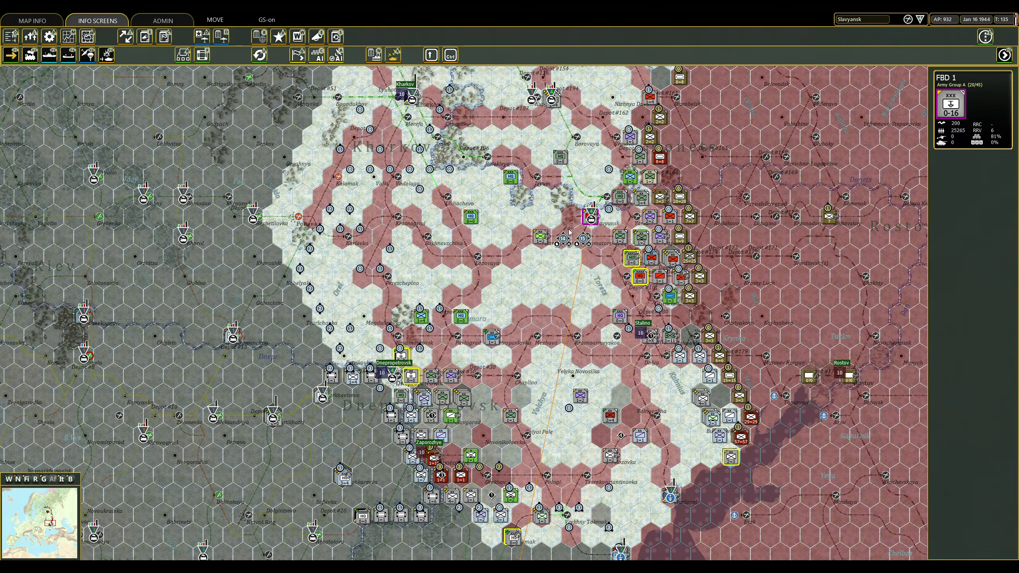
pyautogui.click(570, 222)
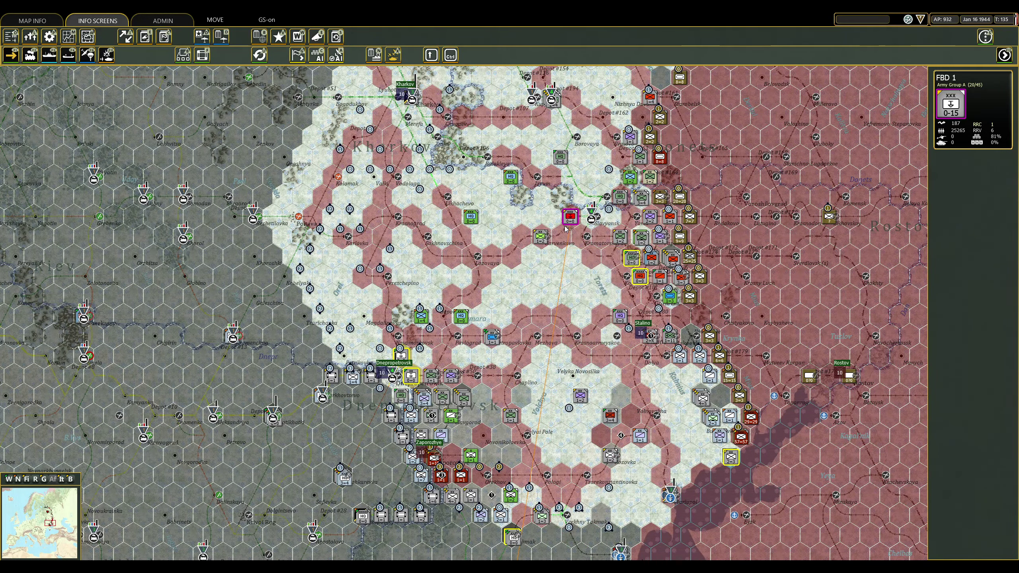
pyautogui.click(559, 237)
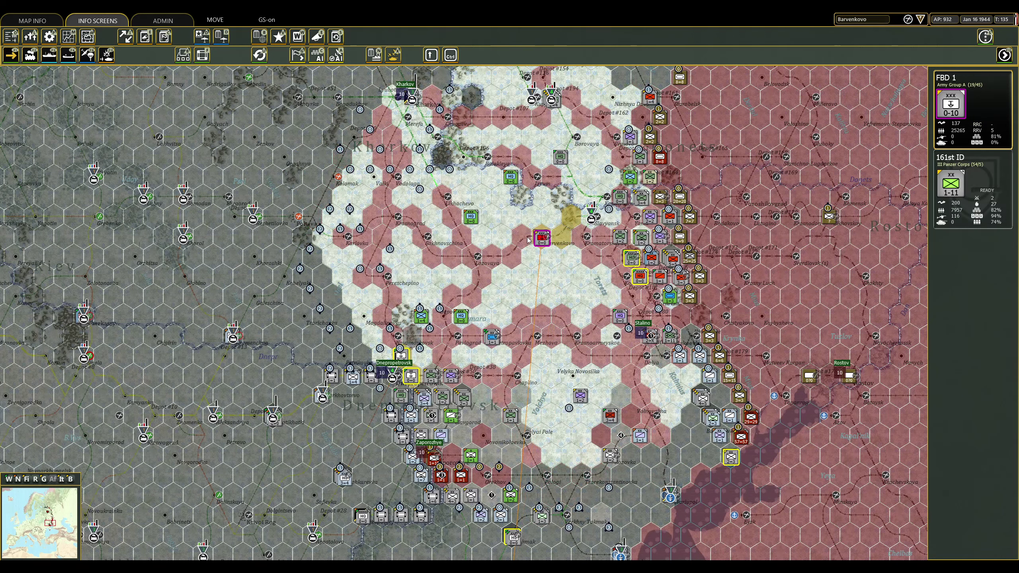
pyautogui.click(512, 254)
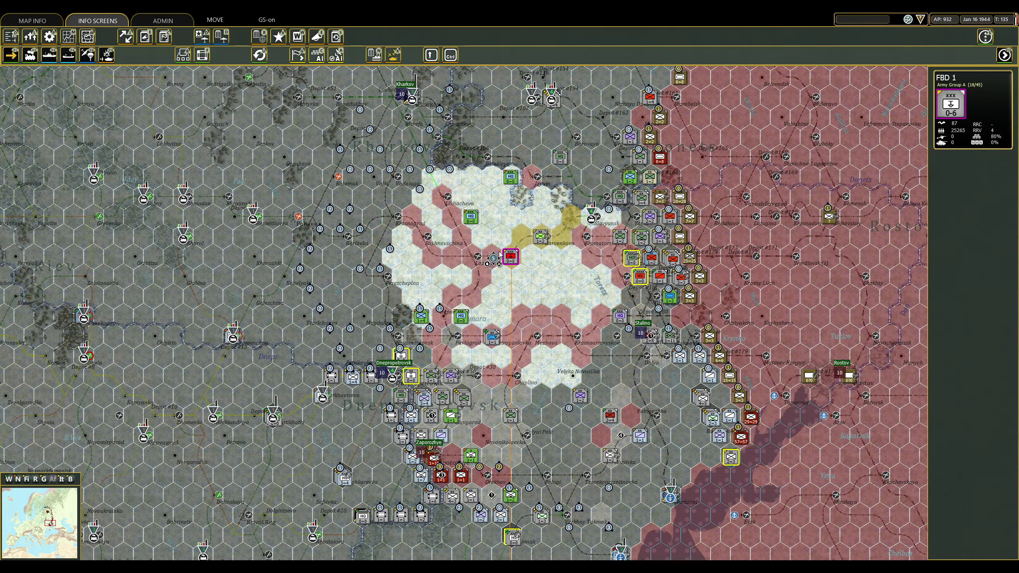
pyautogui.click(491, 256)
pyautogui.click(472, 261)
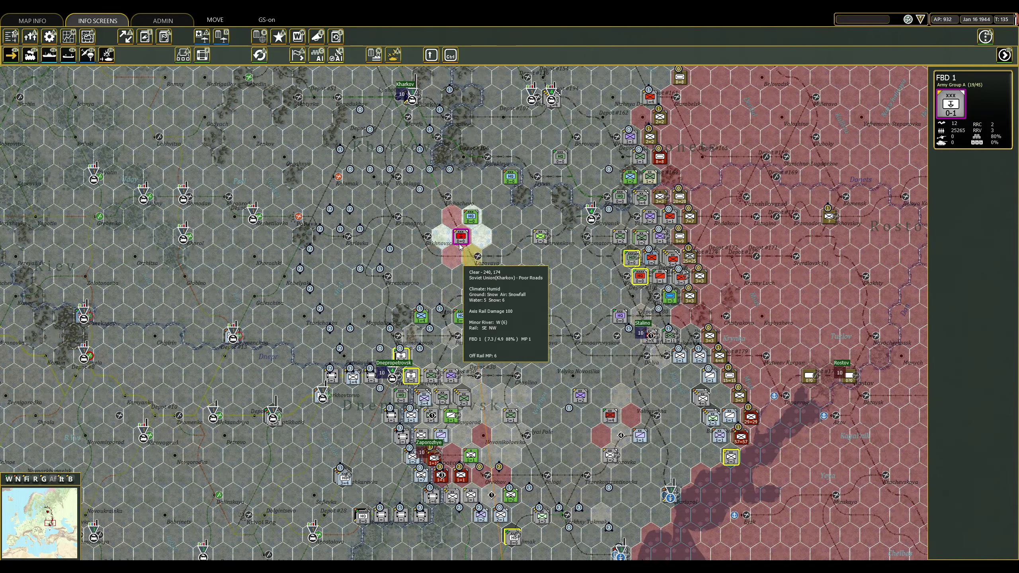
pyautogui.click(476, 255)
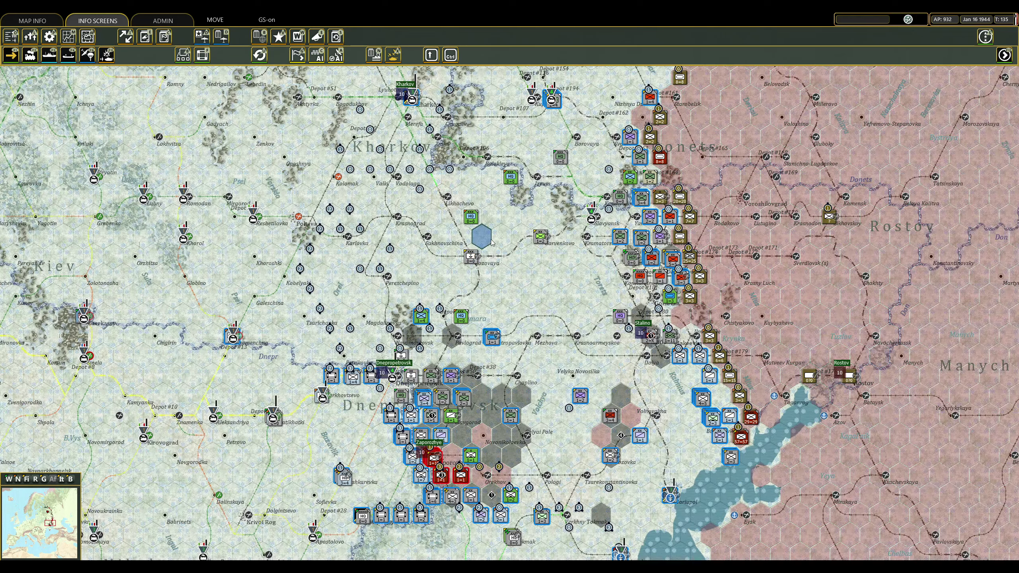
# Decline a depot at Lozovaya, check the 7th HU ID, and toggle the supply network overlay.
pyautogui.rightClick(494, 243)
pyautogui.click(495, 264)
pyautogui.click(494, 294)
pyautogui.click(476, 256)
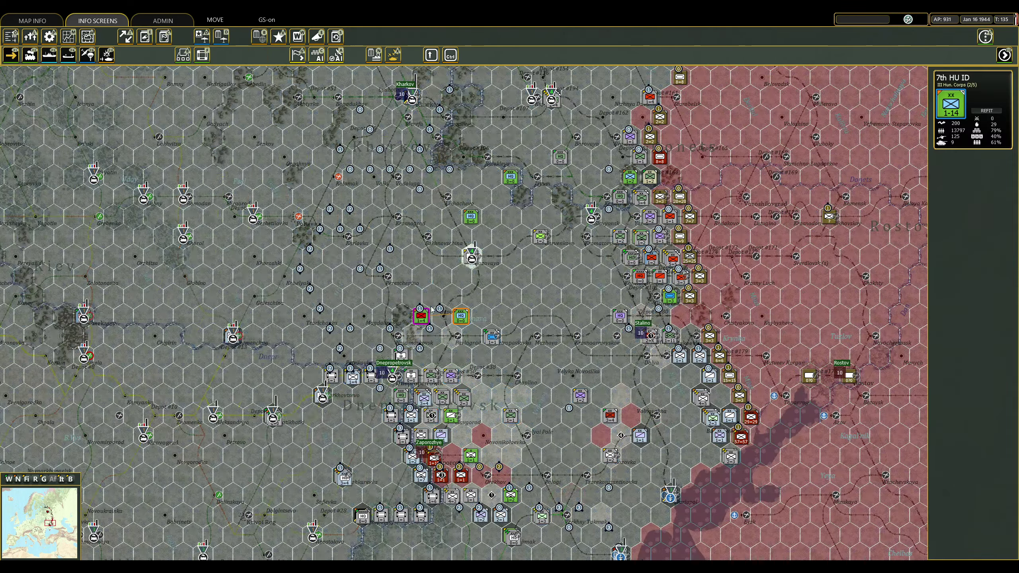
pyautogui.click(521, 276)
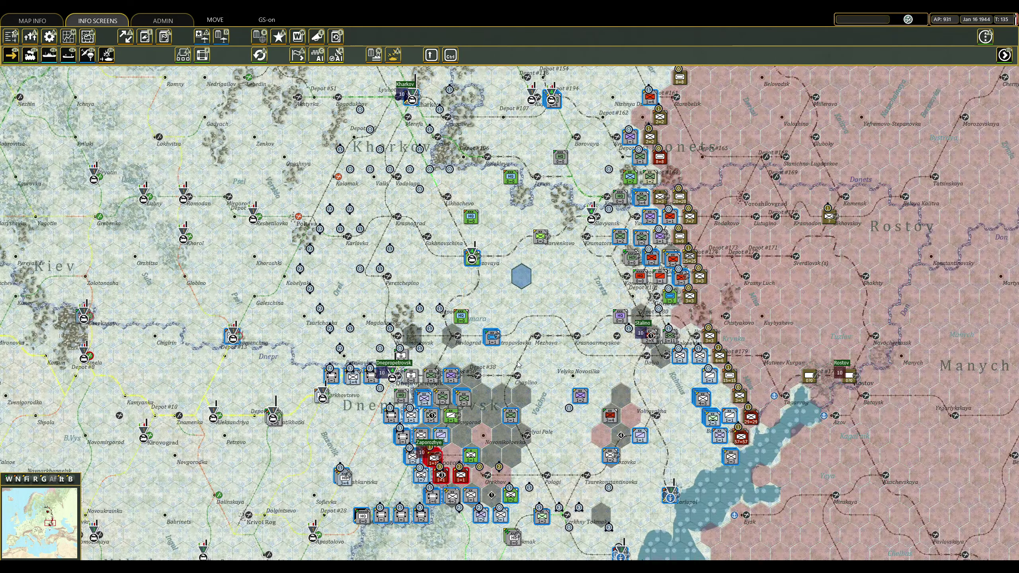
pyautogui.press('s')
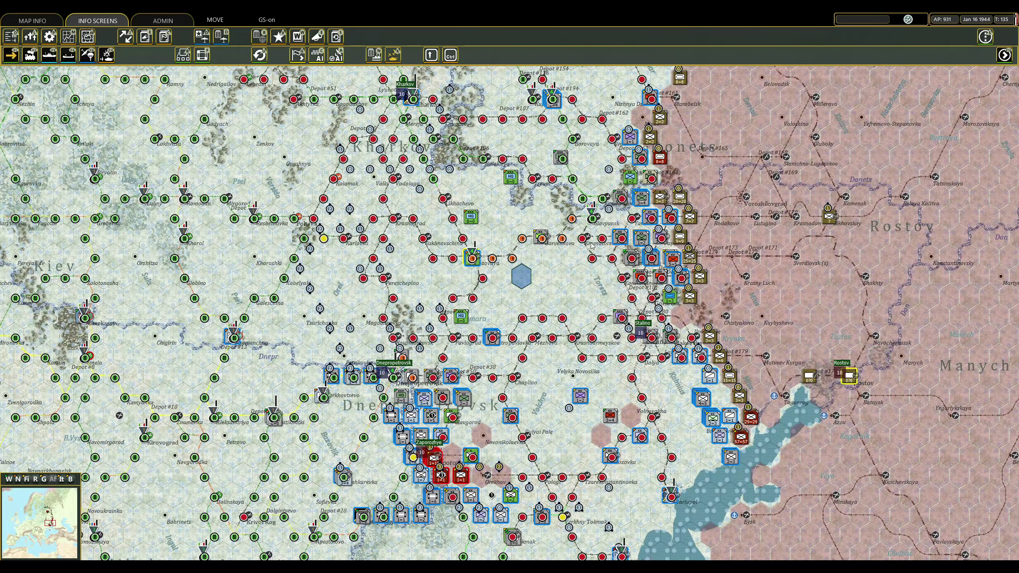
pyautogui.press('s')
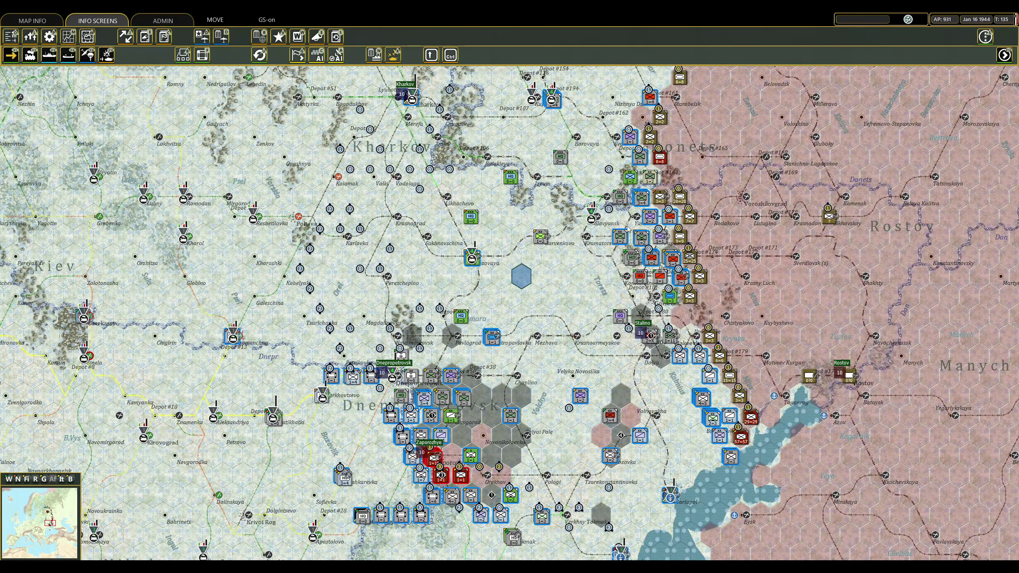
# Check the 95th ID and review the 23rd Panzer Division's details.
pyautogui.click(629, 232)
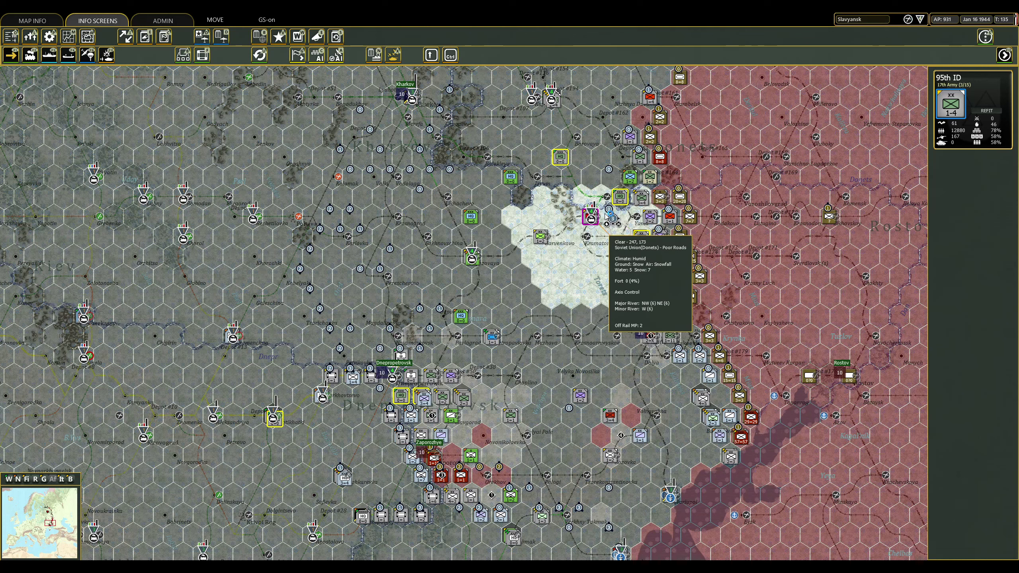
pyautogui.click(579, 195)
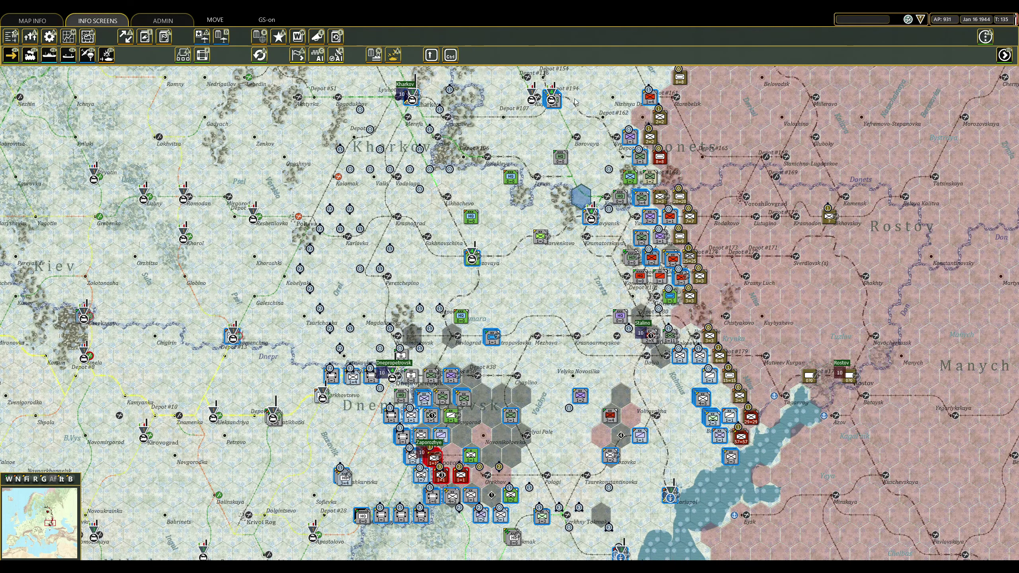
pyautogui.click(553, 100)
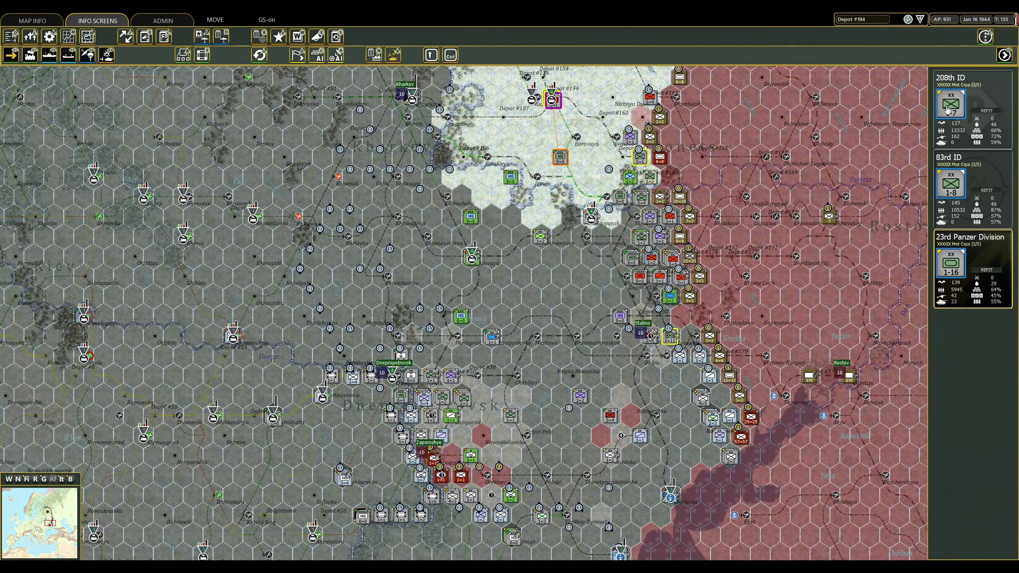
pyautogui.click(953, 261)
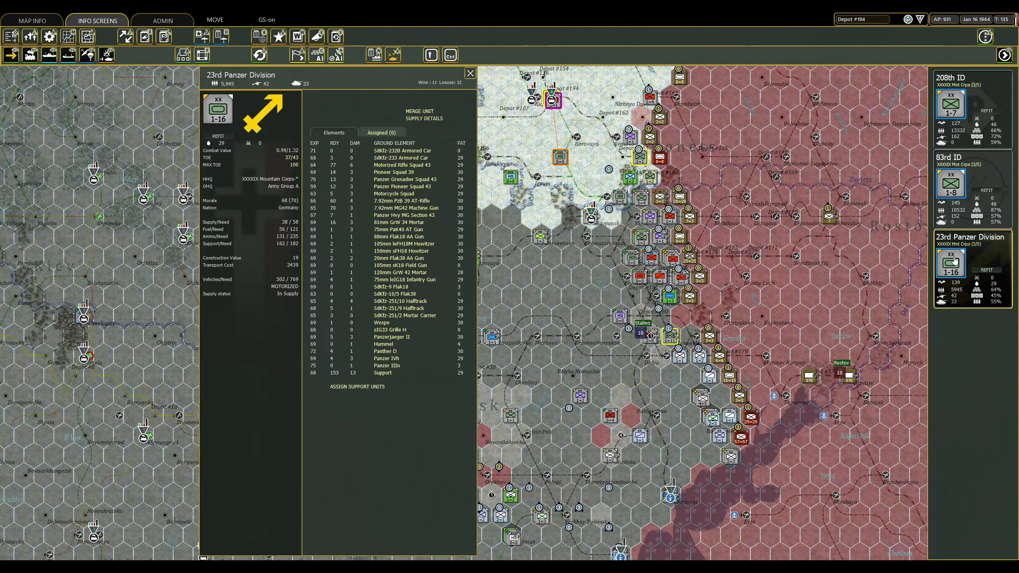
pyautogui.click(469, 75)
pyautogui.press('c')
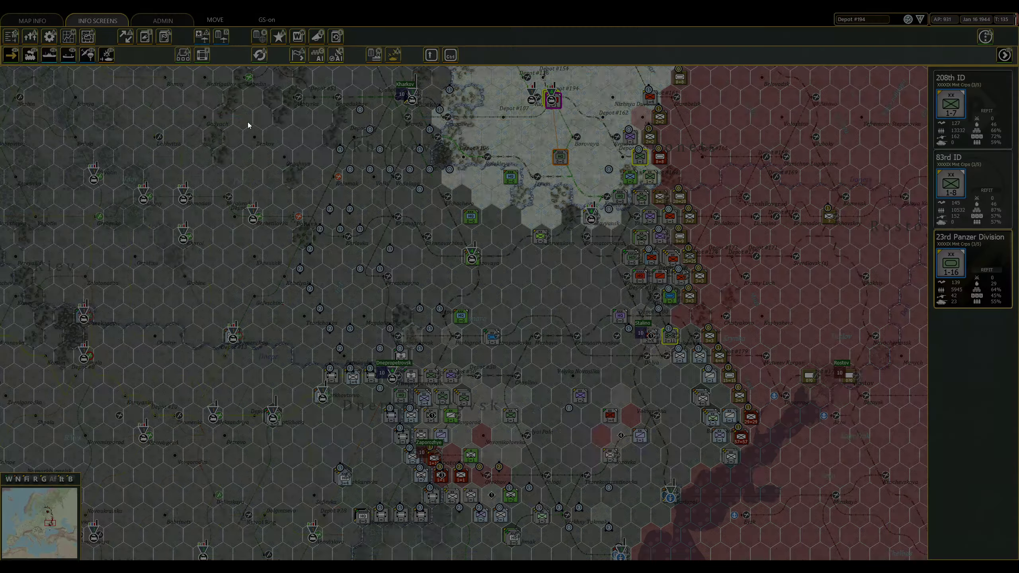
# Jump to FBD 2 from the Commander's Report and move it just west of Ryazan.
pyautogui.doubleClick(145, 133)
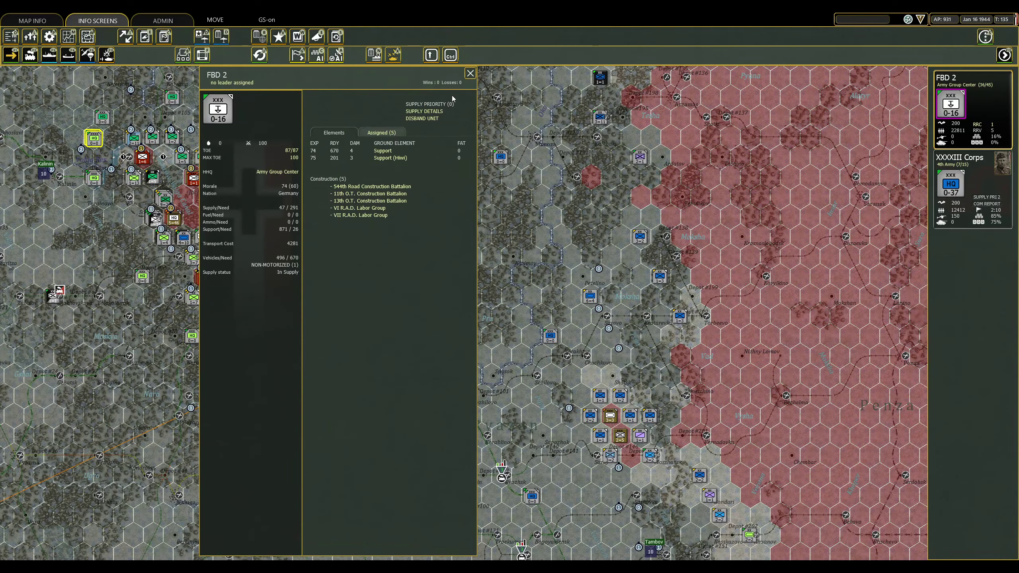
pyautogui.click(469, 75)
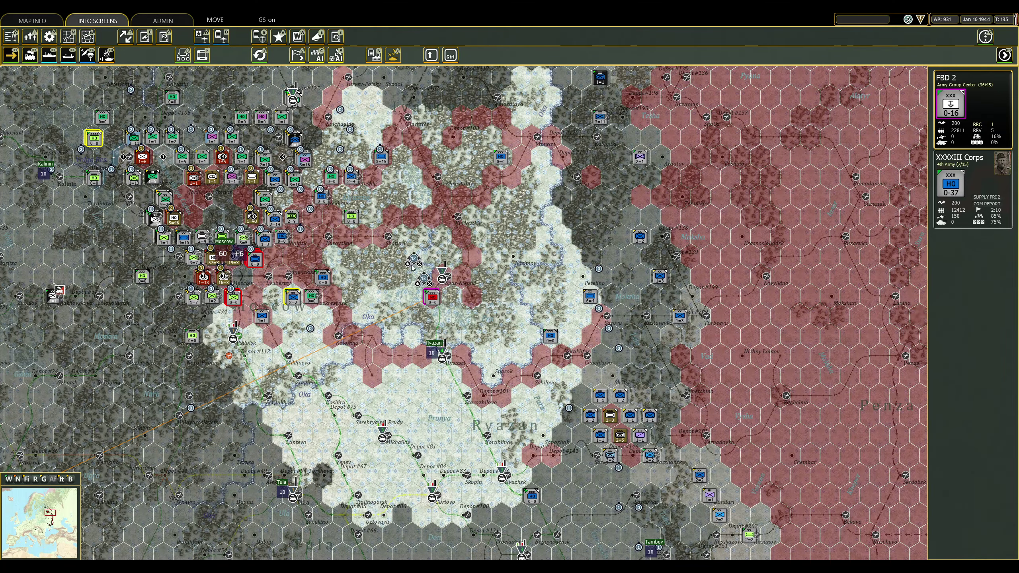
pyautogui.click(414, 354)
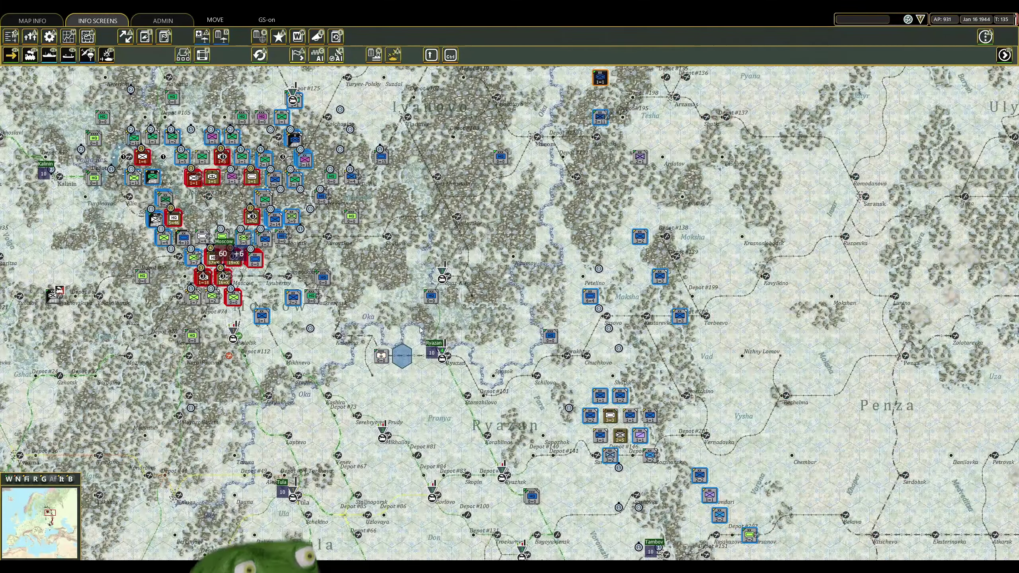
pyautogui.scroll(1, 472, 319)
# Check FBD 5 through the Commander's Report and review the theatre status summaries.
pyautogui.press('c')
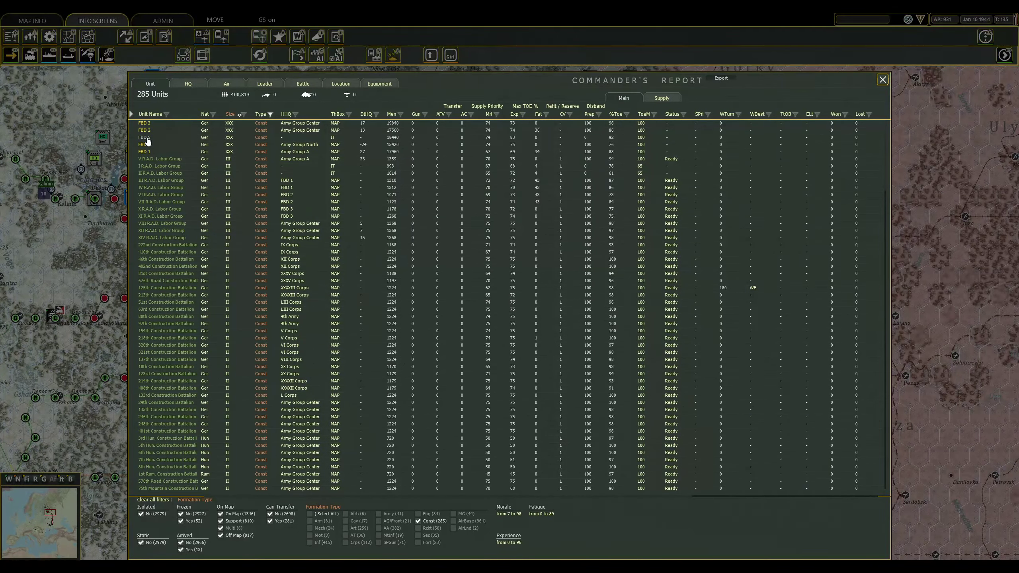
pyautogui.click(148, 142)
pyautogui.click(470, 74)
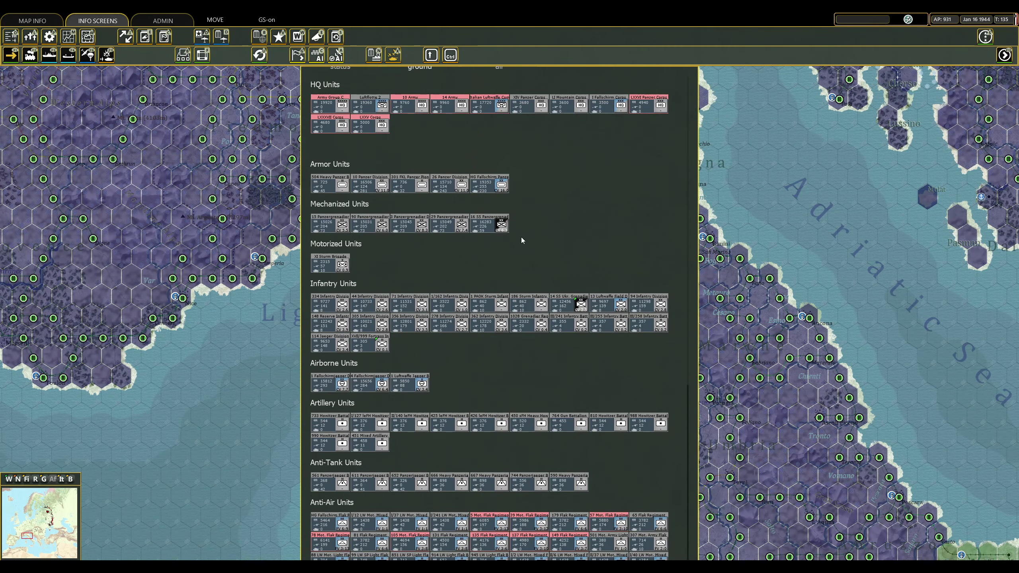
pyautogui.scroll(-2, 409, 309)
pyautogui.scroll(-1, 408, 309)
pyautogui.scroll(3, 409, 310)
pyautogui.click(46, 480)
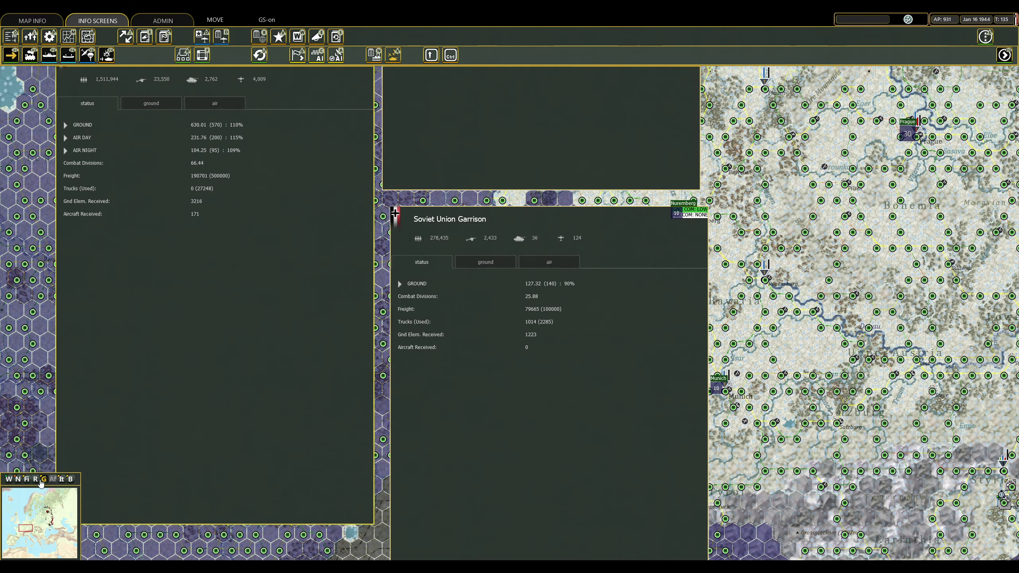
pyautogui.click(38, 482)
# Transfer the 737th battalion from the Axis Reserves to Western Europe.
pyautogui.click(549, 341)
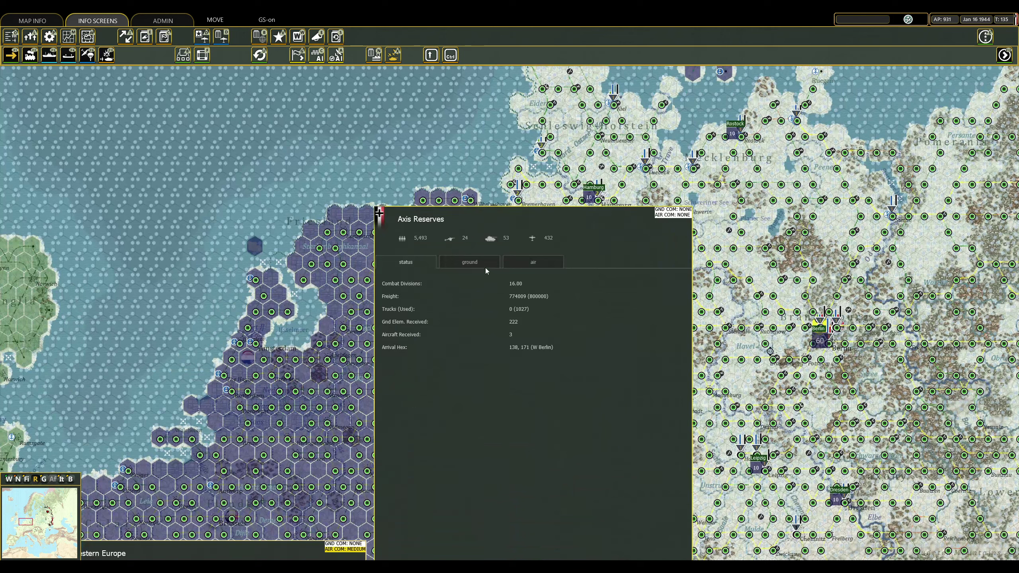
pyautogui.click(469, 263)
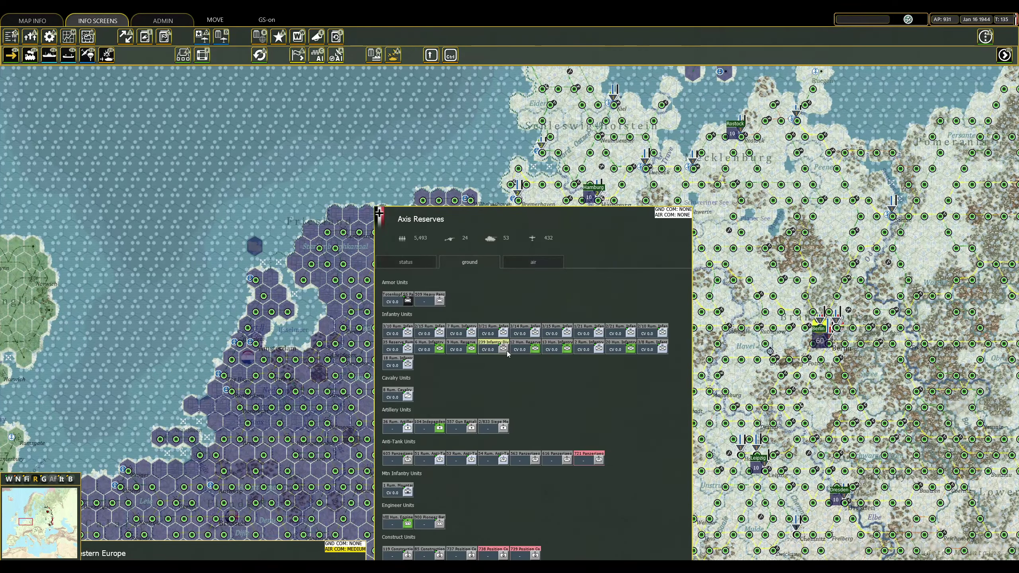
pyautogui.scroll(1, 460, 396)
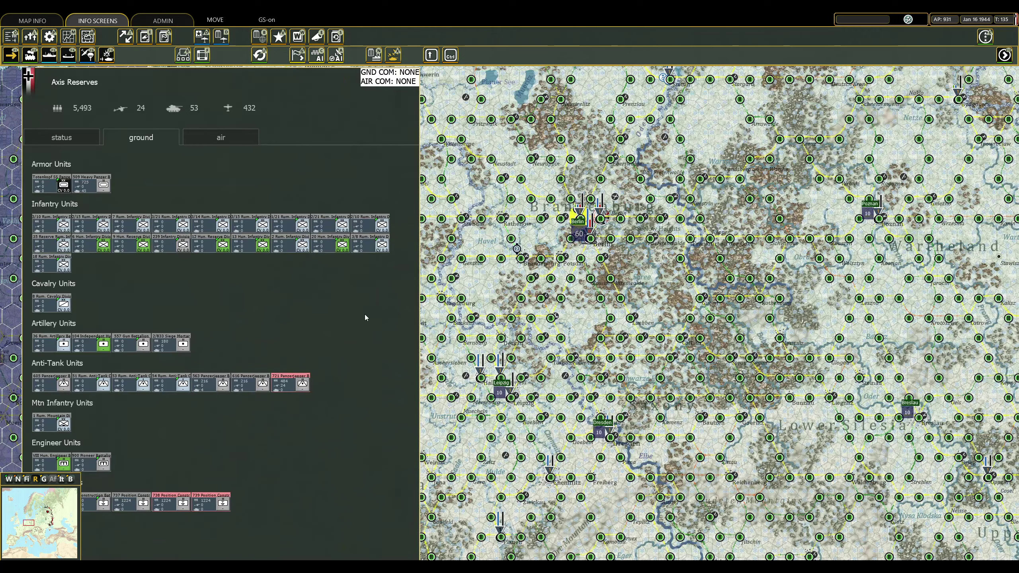
pyautogui.moveTo(717, 319); pyautogui.dragTo(557, 279)
pyautogui.scroll(-3, 362, 289)
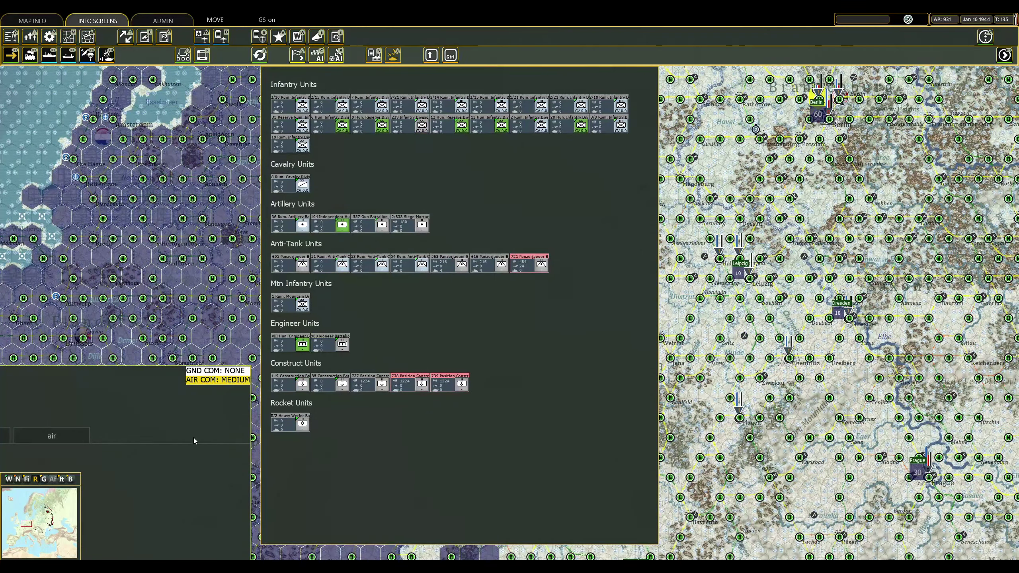
pyautogui.click(379, 387)
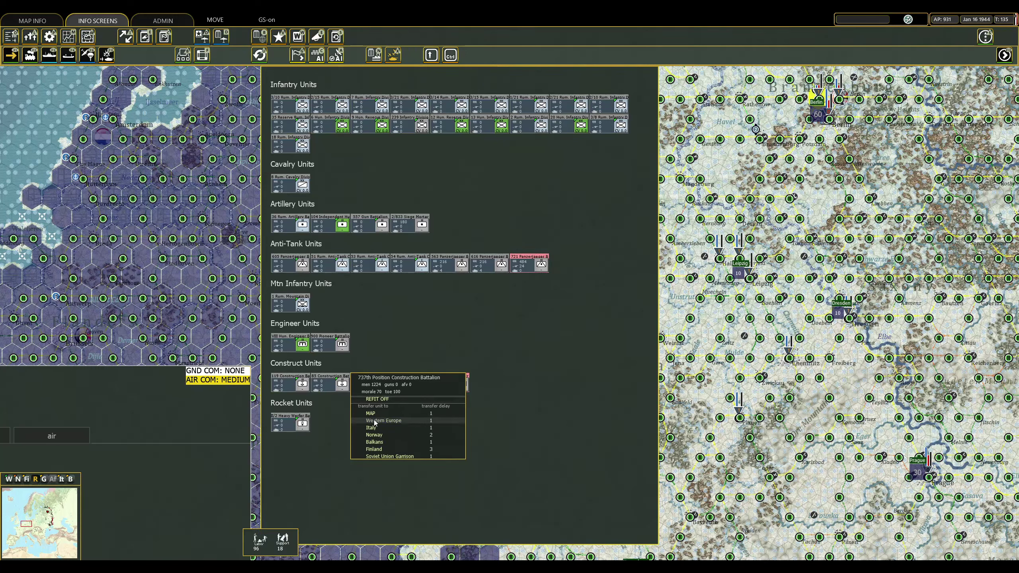
pyautogui.click(378, 421)
pyautogui.click(492, 296)
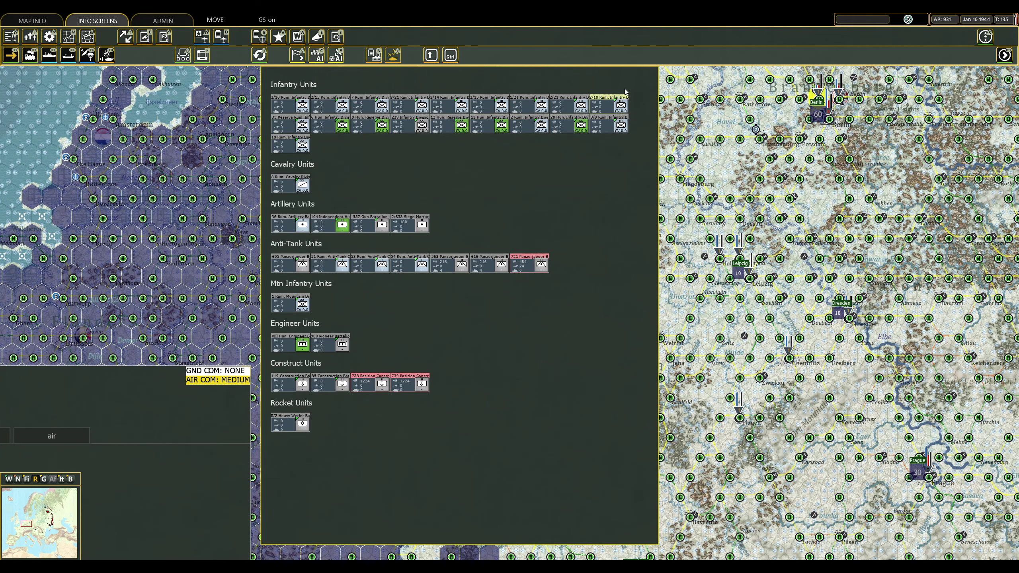
pyautogui.scroll(5, 628, 92)
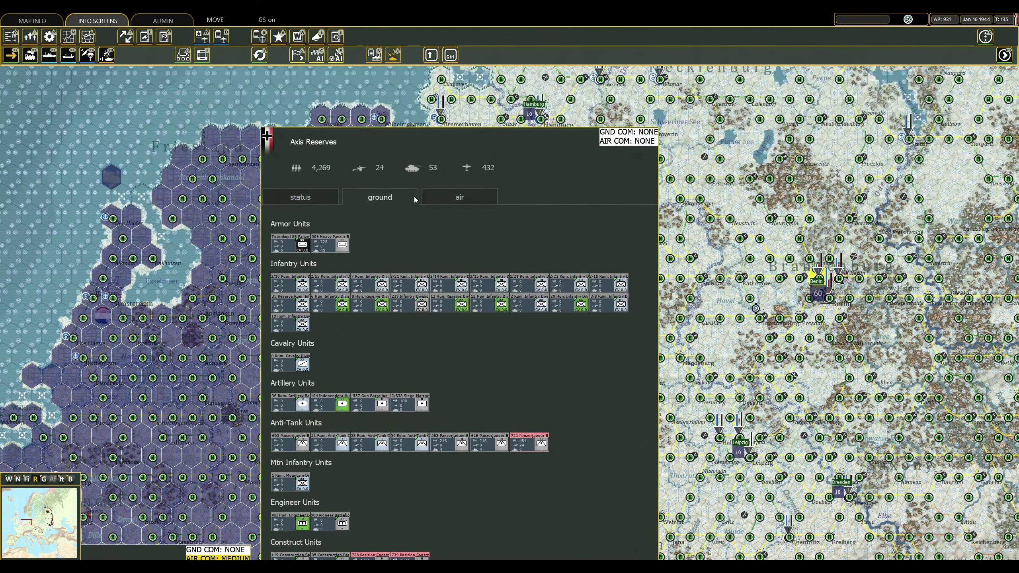
pyautogui.click(40, 479)
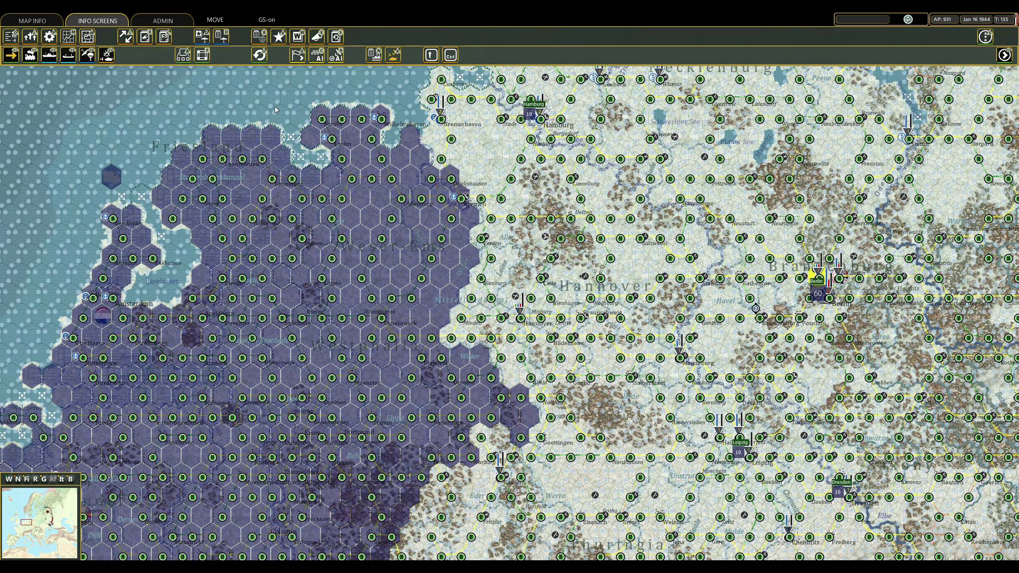
# Jump to FBD 4, then check FBD 2's nearby rail and terrain in rail transport mode.
pyautogui.press('c')
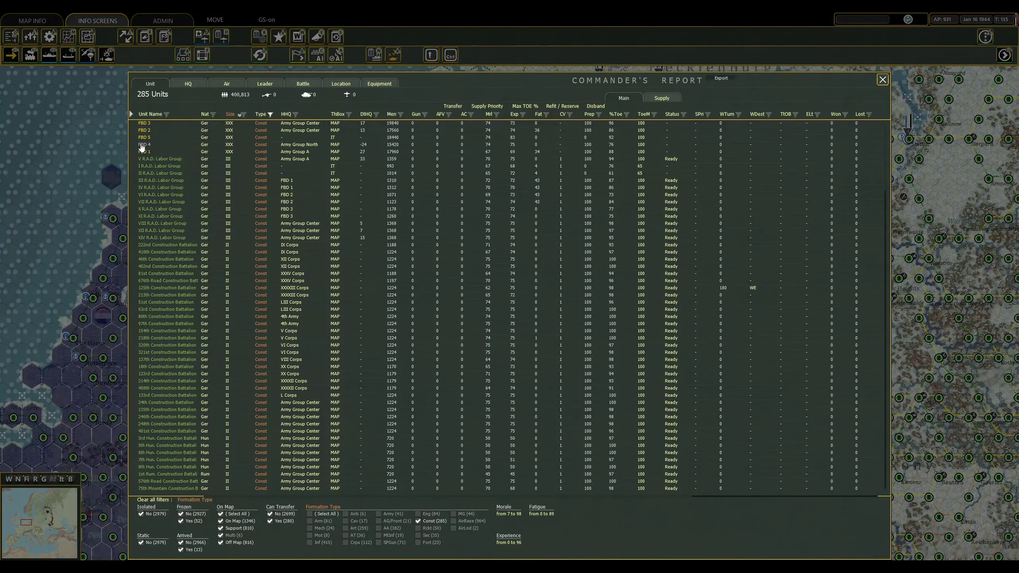
pyautogui.click(142, 149)
pyautogui.press('Escape')
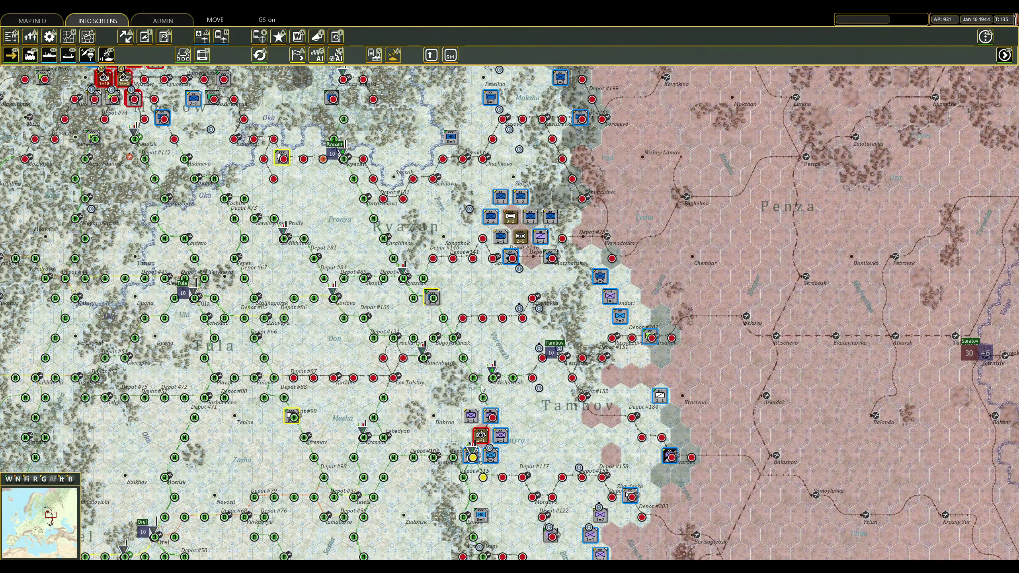
pyautogui.click(116, 76)
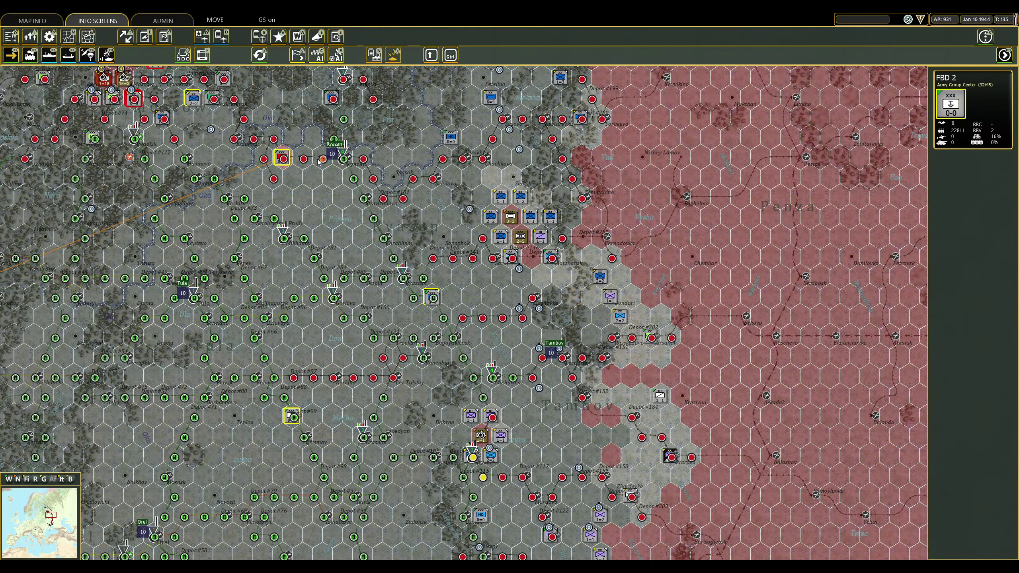
pyautogui.click(314, 163)
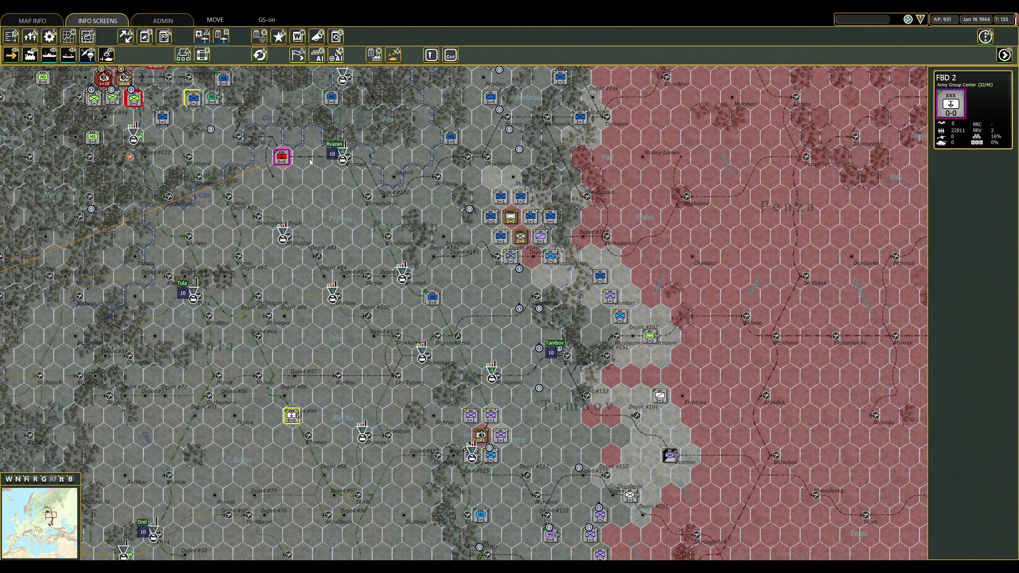
pyautogui.press('t')
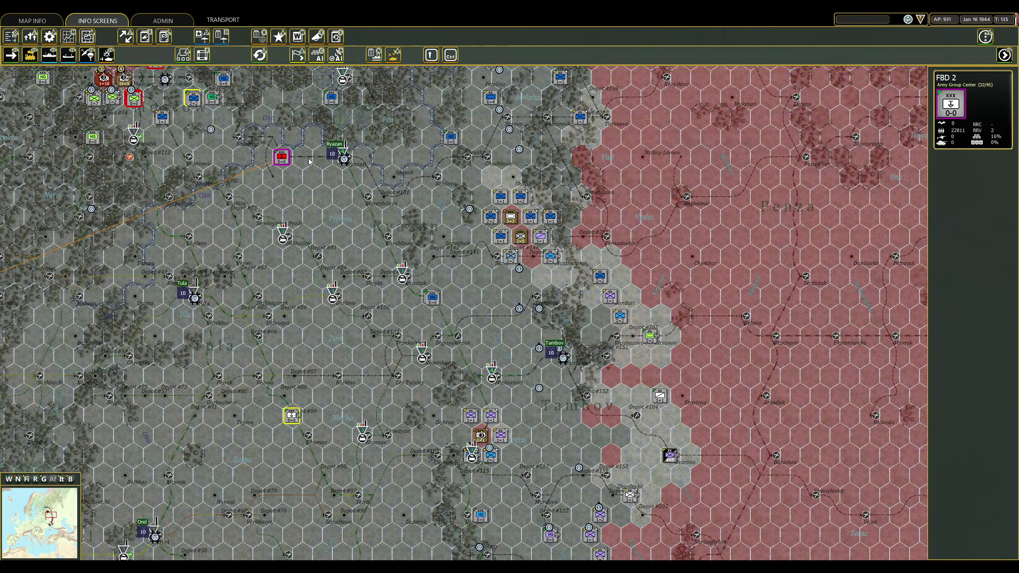
pyautogui.click(309, 160)
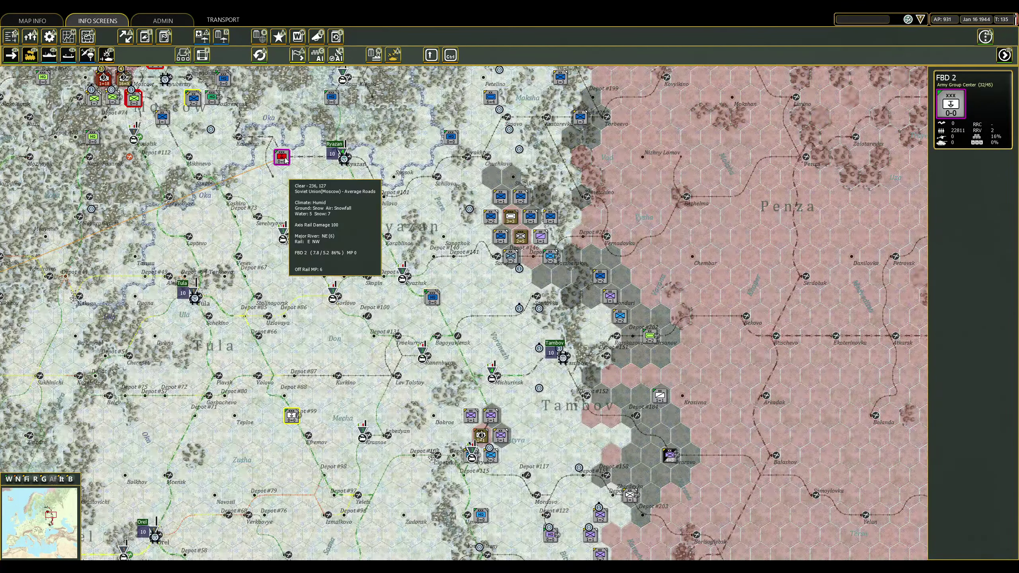
pyautogui.click(294, 163)
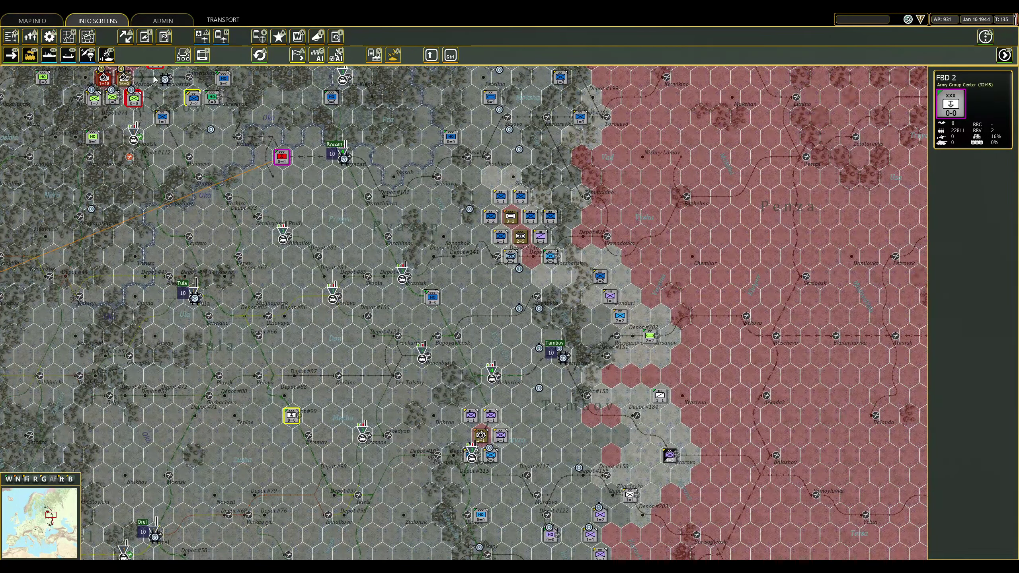
# Go to FBD 1 near Rostov, then deselect it and reopen the Commander's Report.
pyautogui.click(88, 54)
pyautogui.click(151, 161)
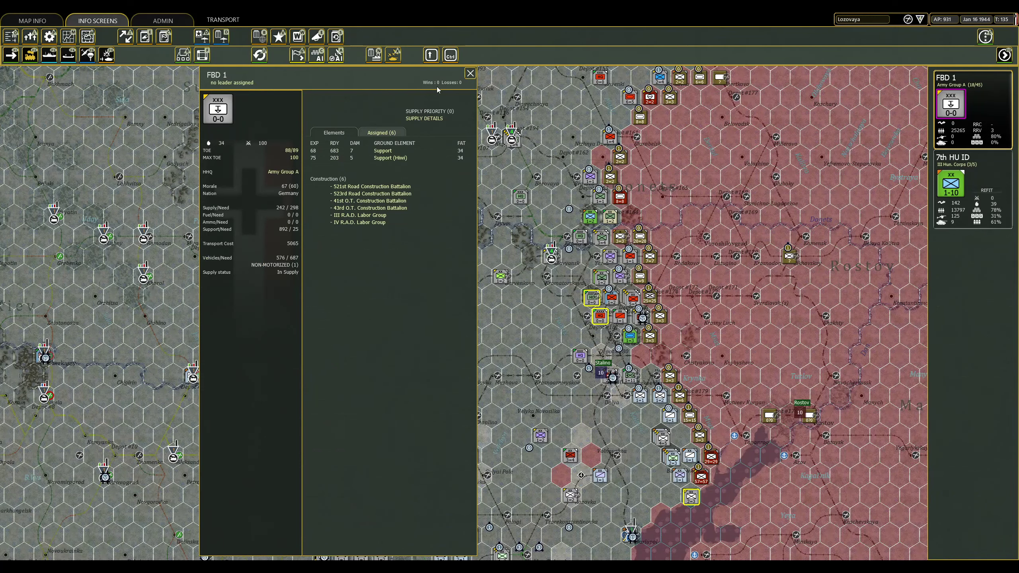
pyautogui.click(470, 75)
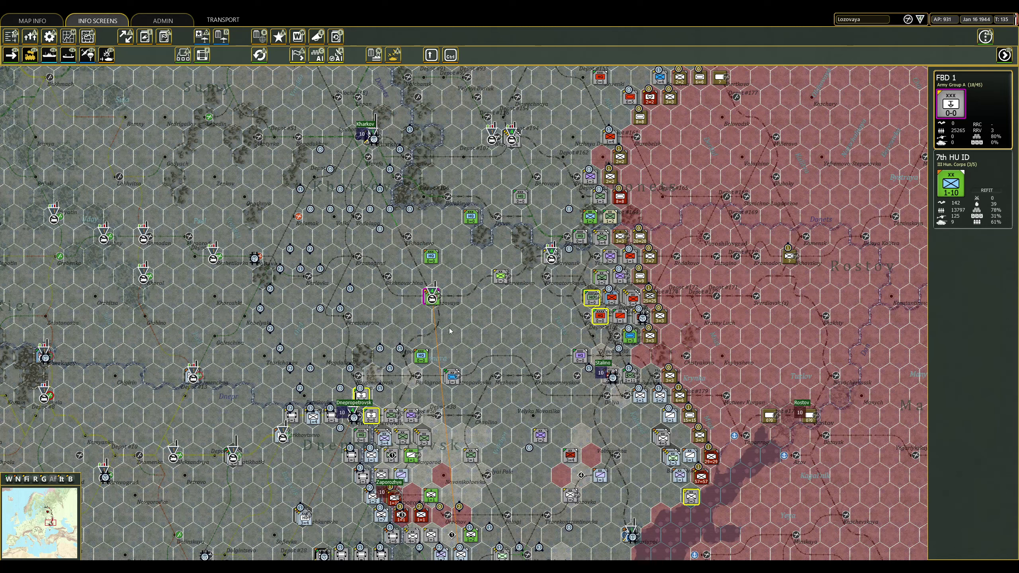
pyautogui.click(481, 275)
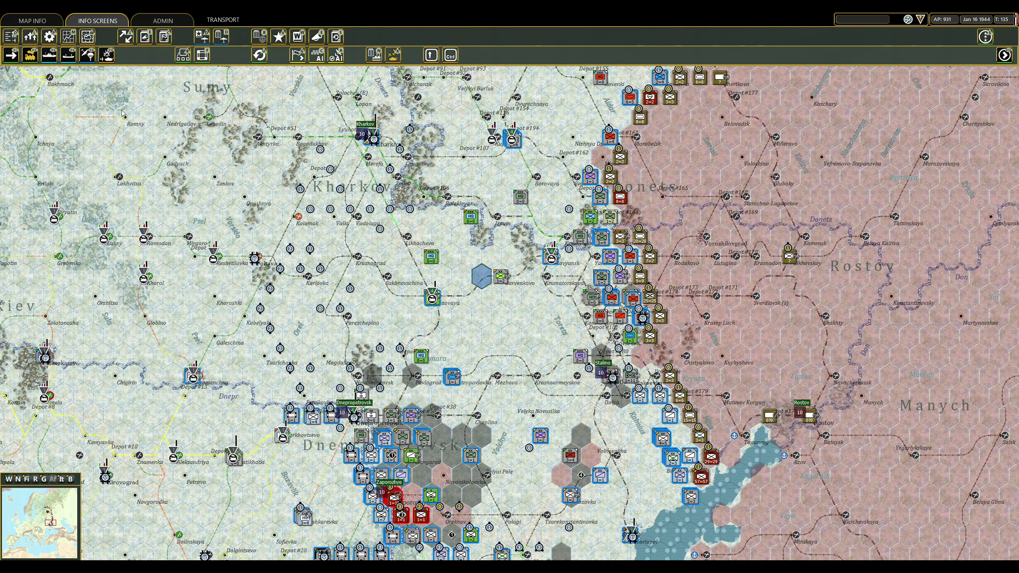
pyautogui.press('c')
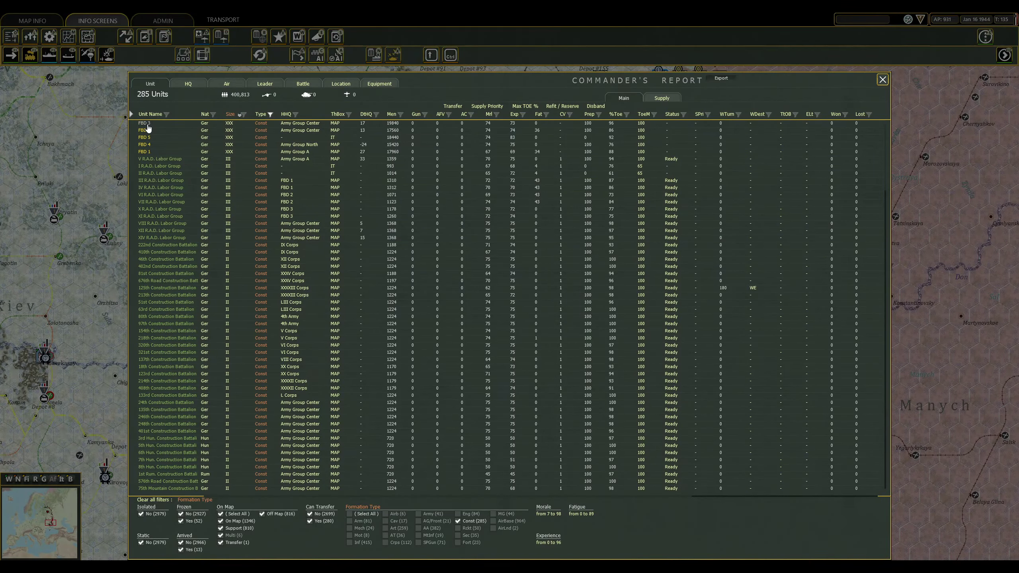
# Move FBD 3 east along the rail line onto the Lev Tolstoy hex, then deselect it.
pyautogui.click(148, 129)
pyautogui.click(533, 284)
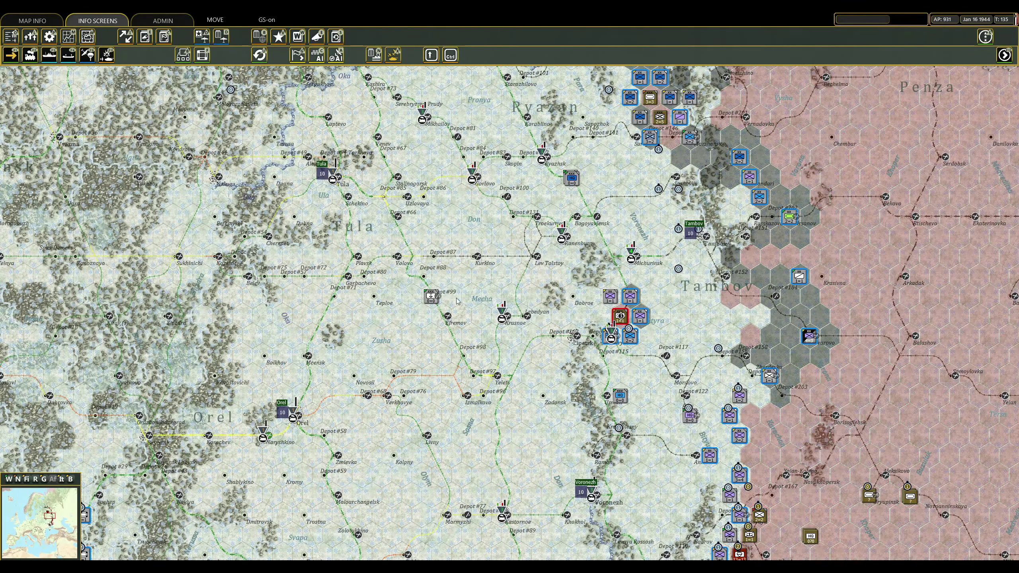
pyautogui.click(430, 297)
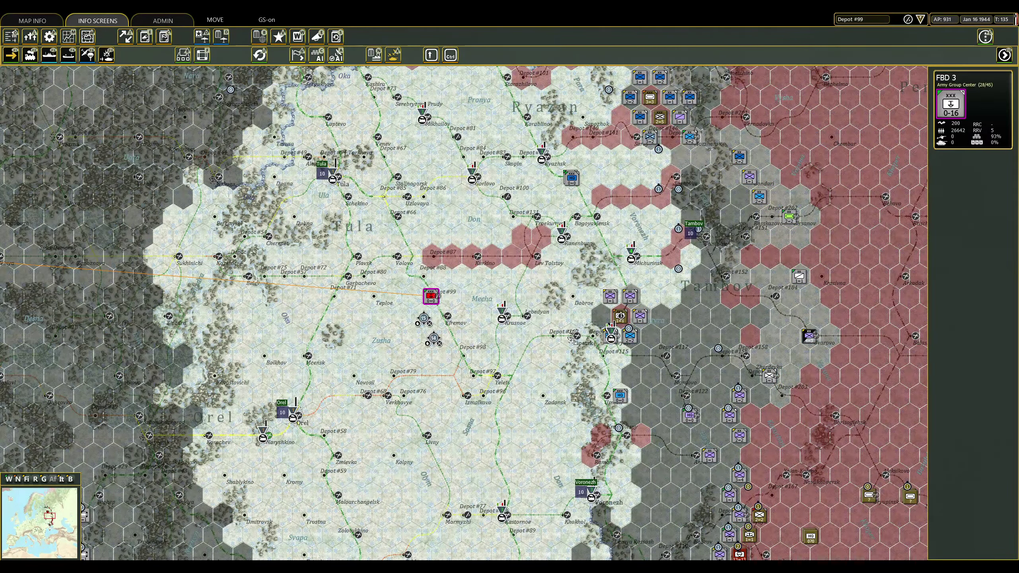
pyautogui.scroll(-2, 593, 295)
pyautogui.scroll(2, 593, 295)
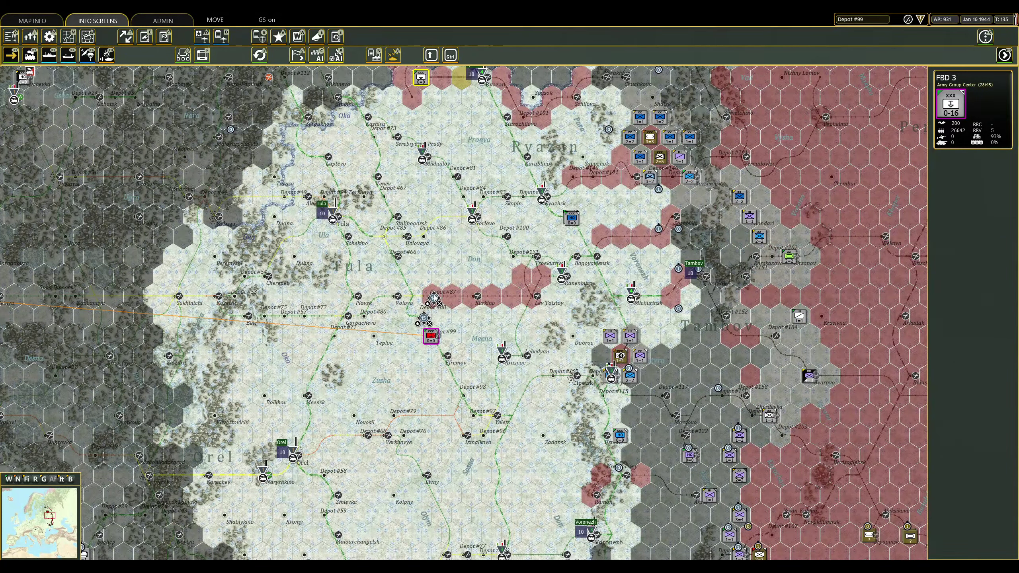
pyautogui.click(450, 297)
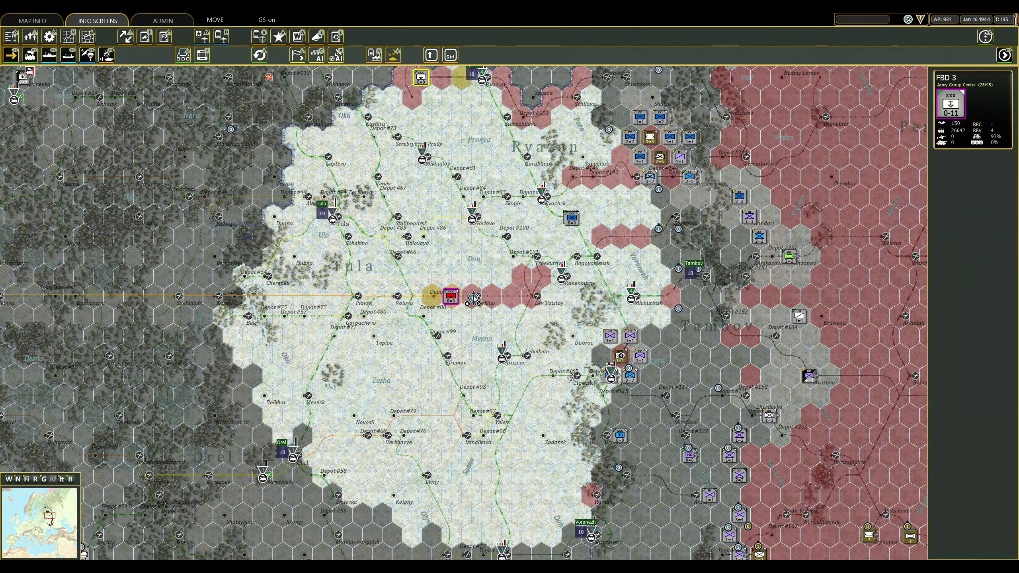
pyautogui.click(532, 297)
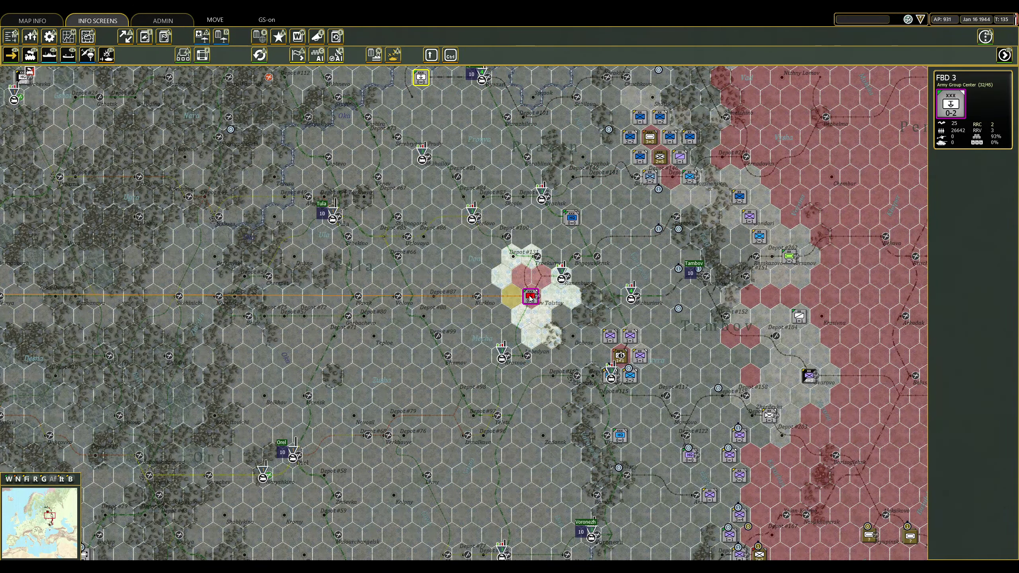
pyautogui.click(542, 279)
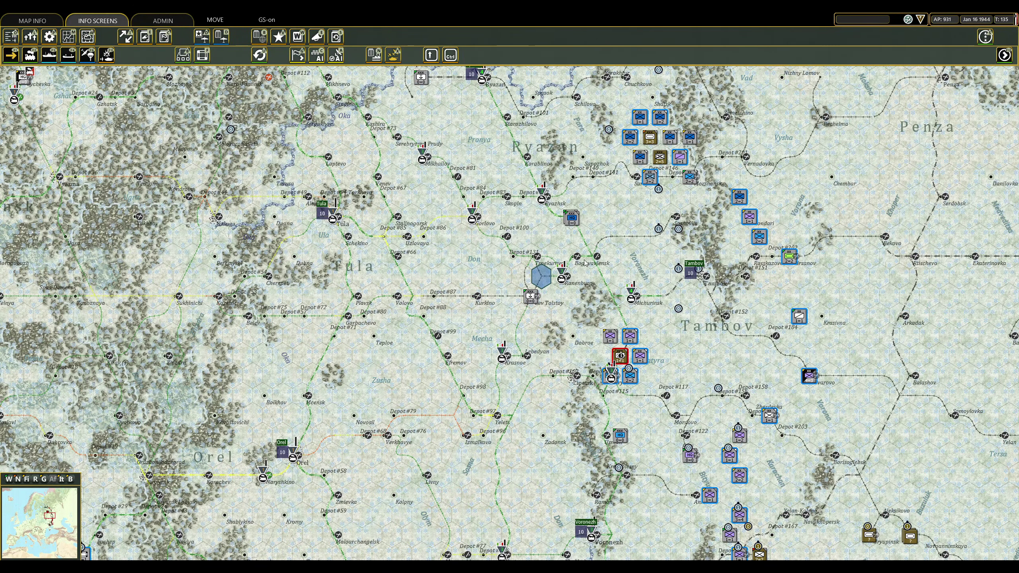
pyautogui.click(749, 243)
pyautogui.scroll(-2, 749, 244)
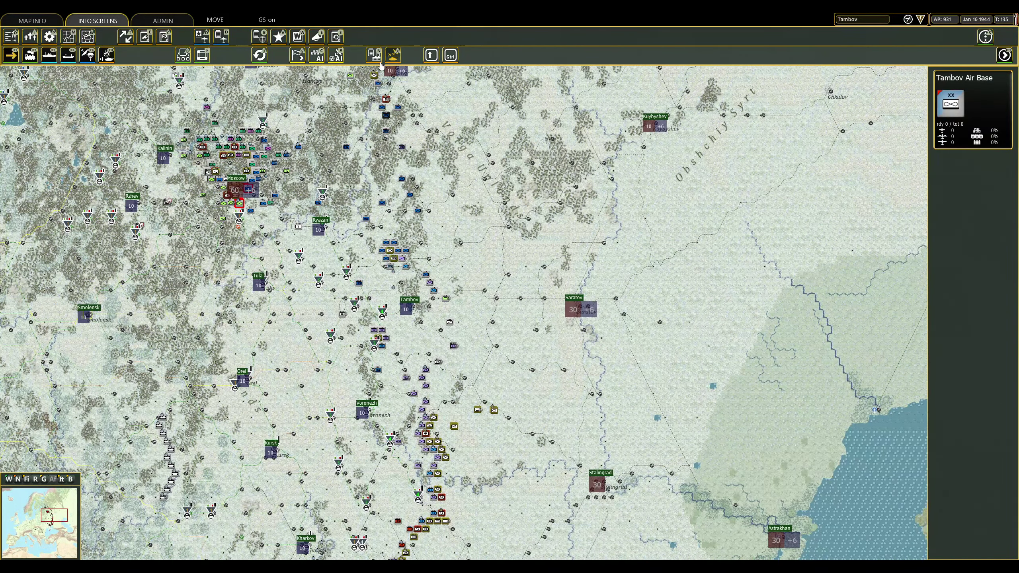
# Run AI depot management and the air AI assist, then end the Axis turn with Ctrl+E.
pyautogui.click(318, 54)
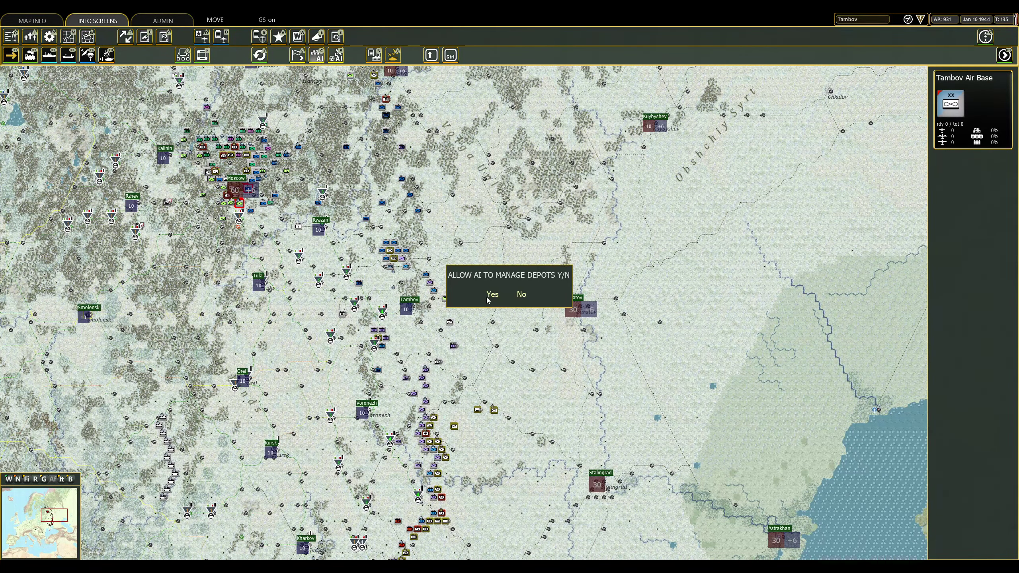
pyautogui.click(521, 295)
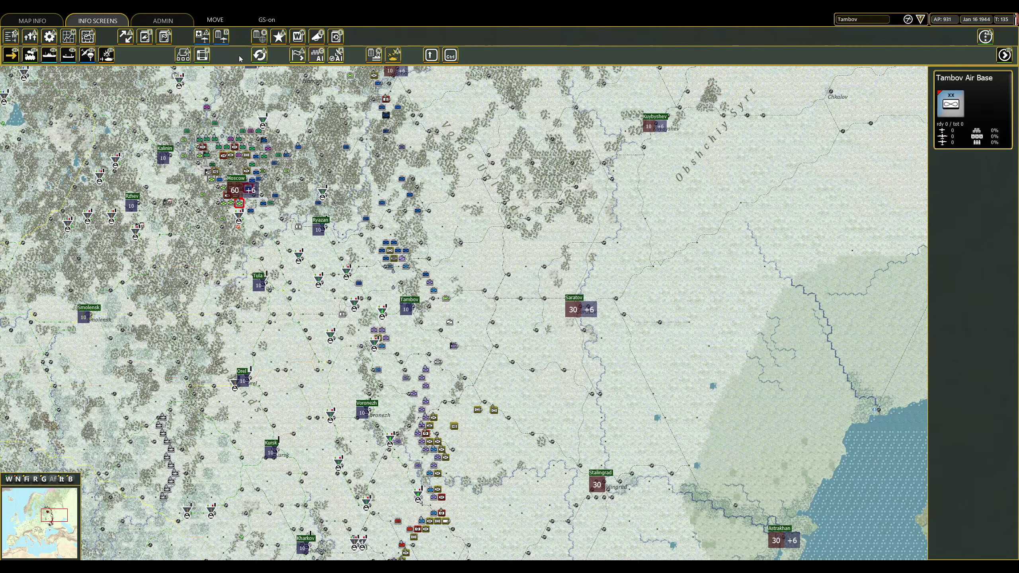
pyautogui.click(336, 56)
pyautogui.click(492, 298)
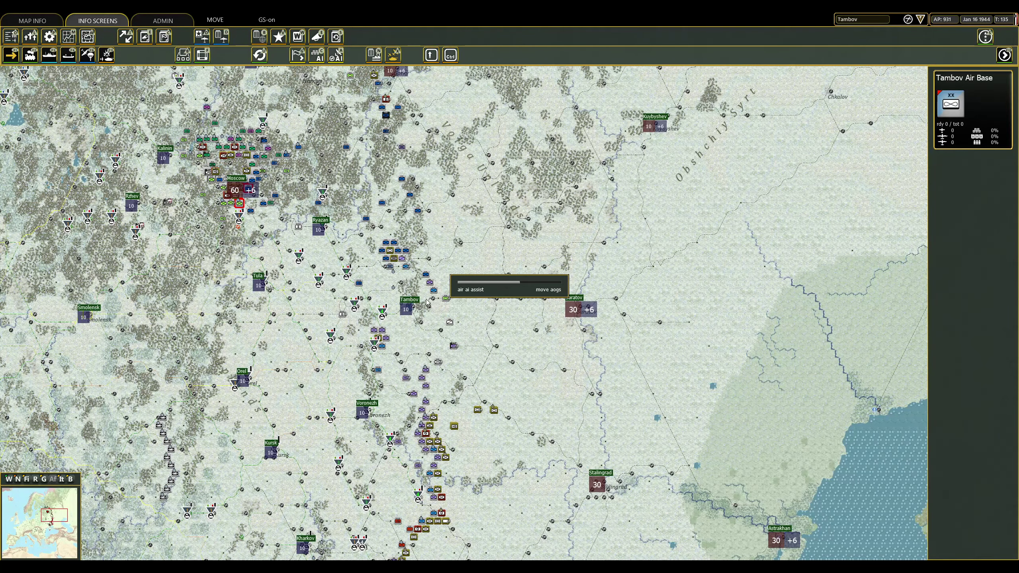
pyautogui.scroll(2, 602, 344)
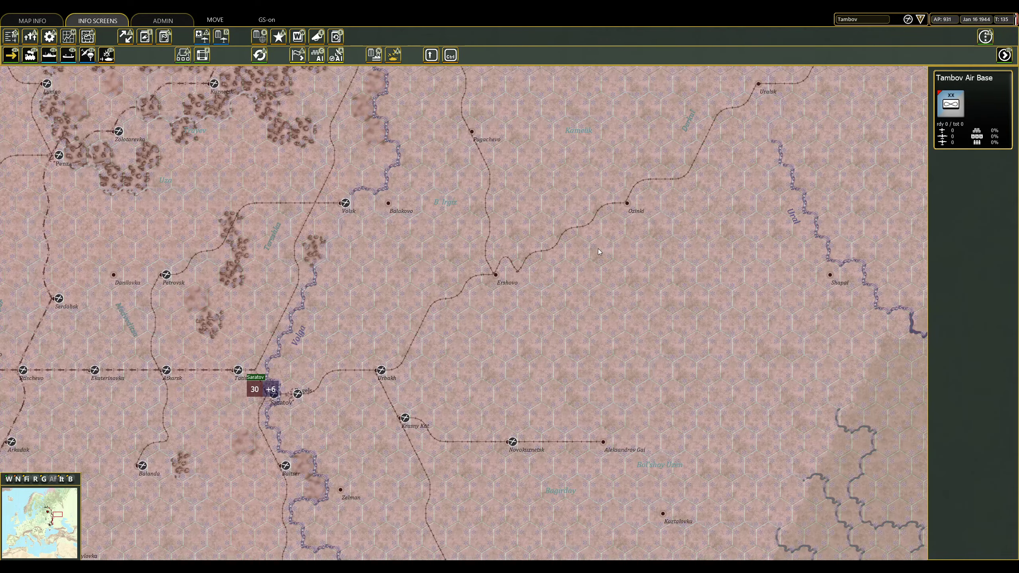
pyautogui.hotkey('ctrl', 'e')
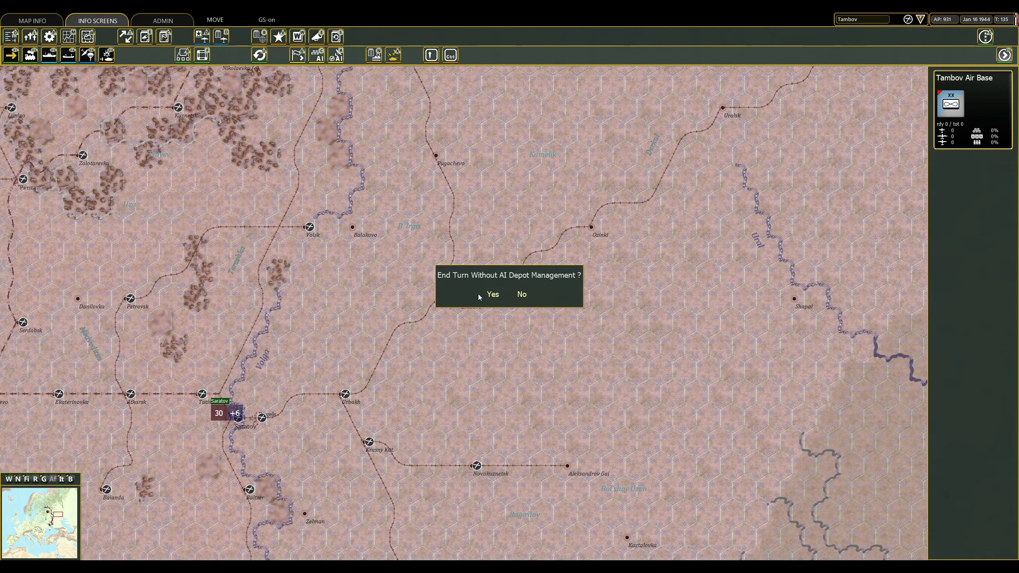
# Confirm ending the turn without depot management, wait out the Soviet turn, and close the air summary.
pyautogui.click(492, 295)
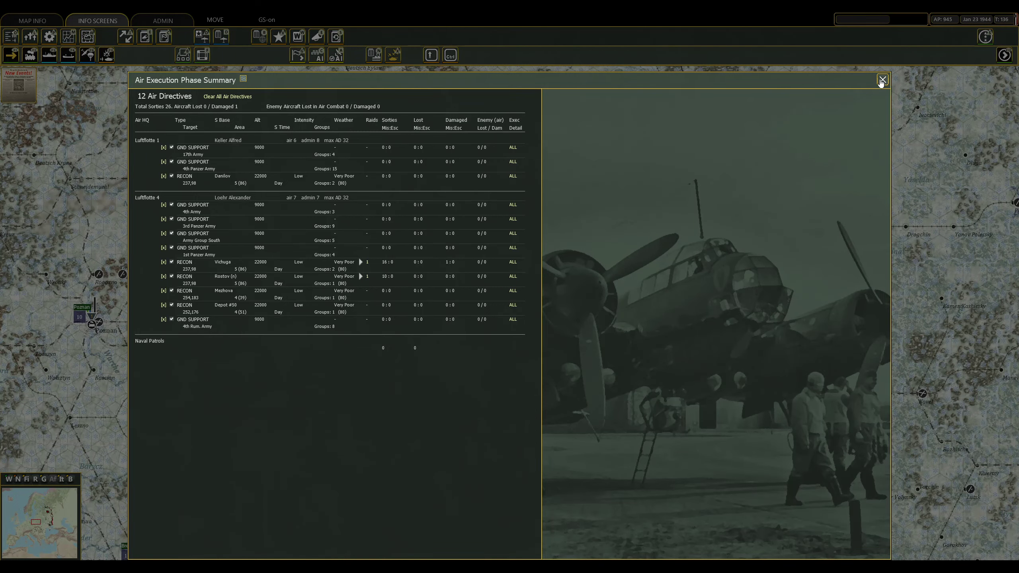
pyautogui.click(883, 81)
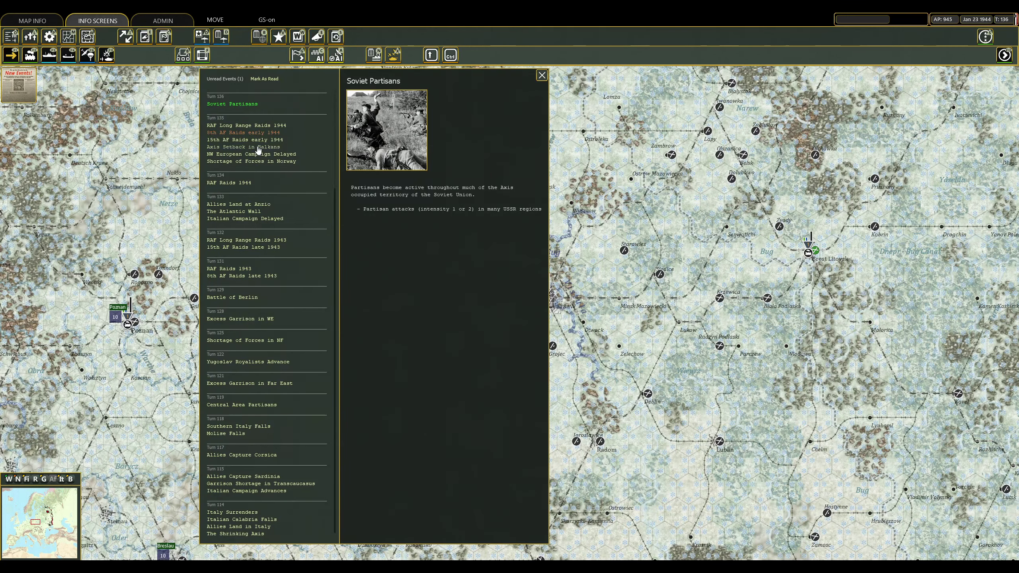
# Read the 8th AF Raids early 1944 event and review the ground losses summary.
pyautogui.click(243, 132)
pyautogui.click(541, 78)
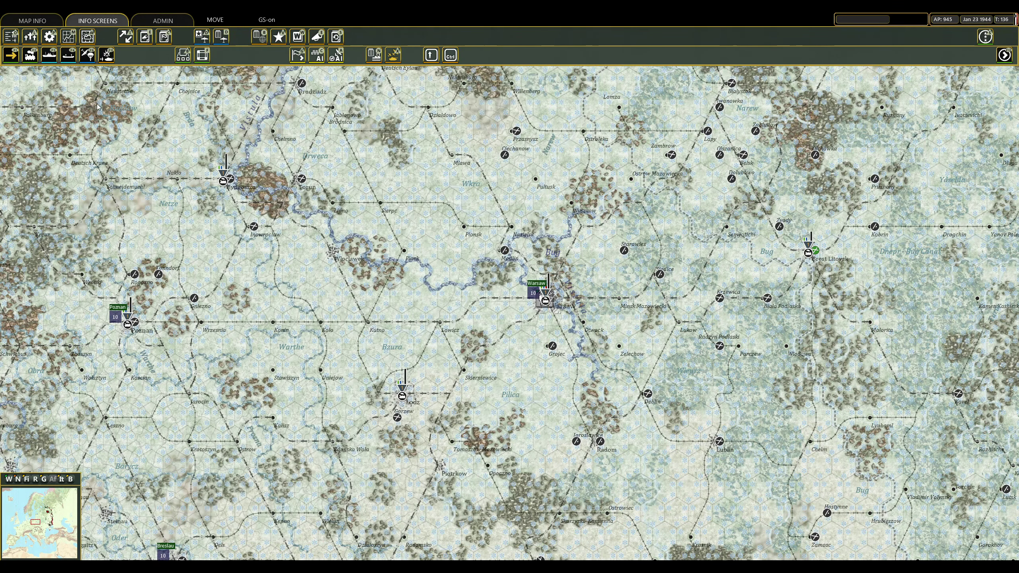
pyautogui.click(31, 54)
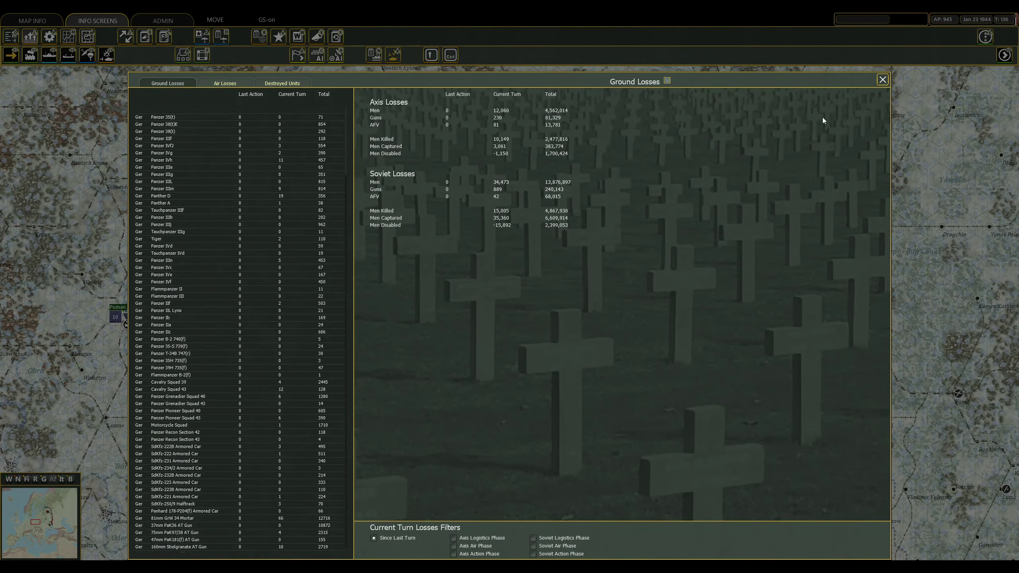
pyautogui.click(883, 80)
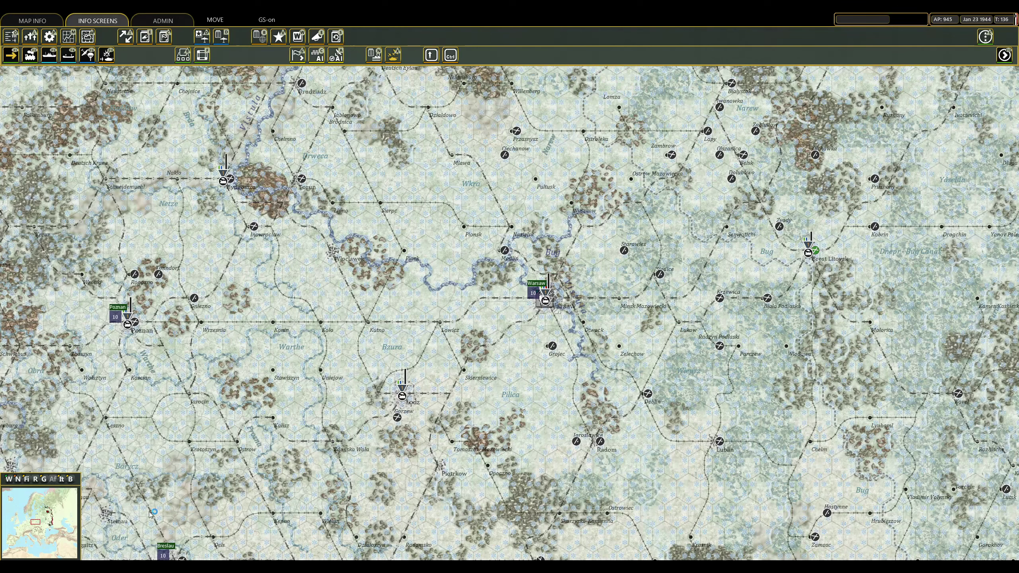
# Preview an attack near Zaporozhye and move a unit from the south toward Zaporozhye.
pyautogui.click(50, 526)
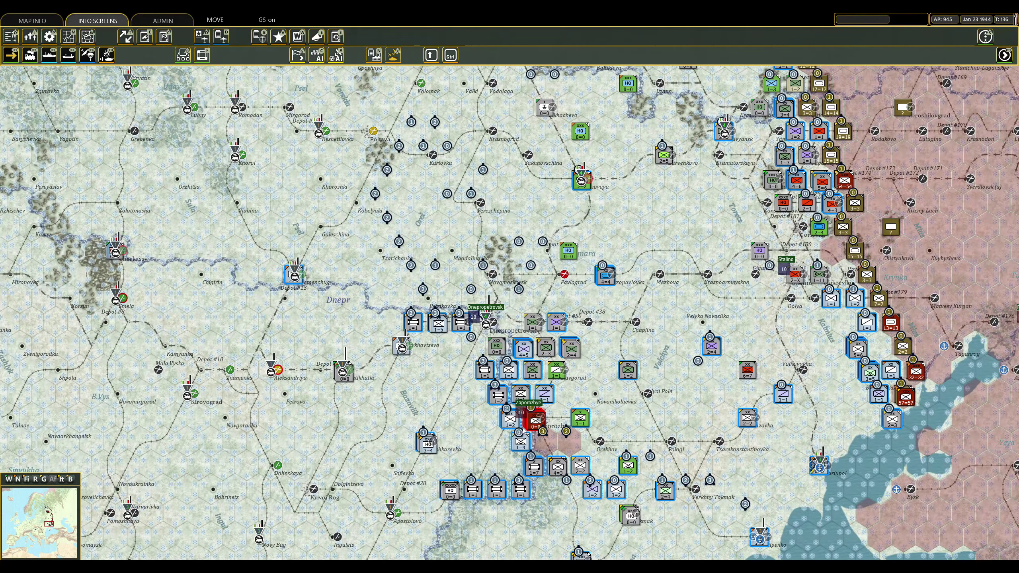
pyautogui.click(522, 435)
pyautogui.rightClick(535, 420)
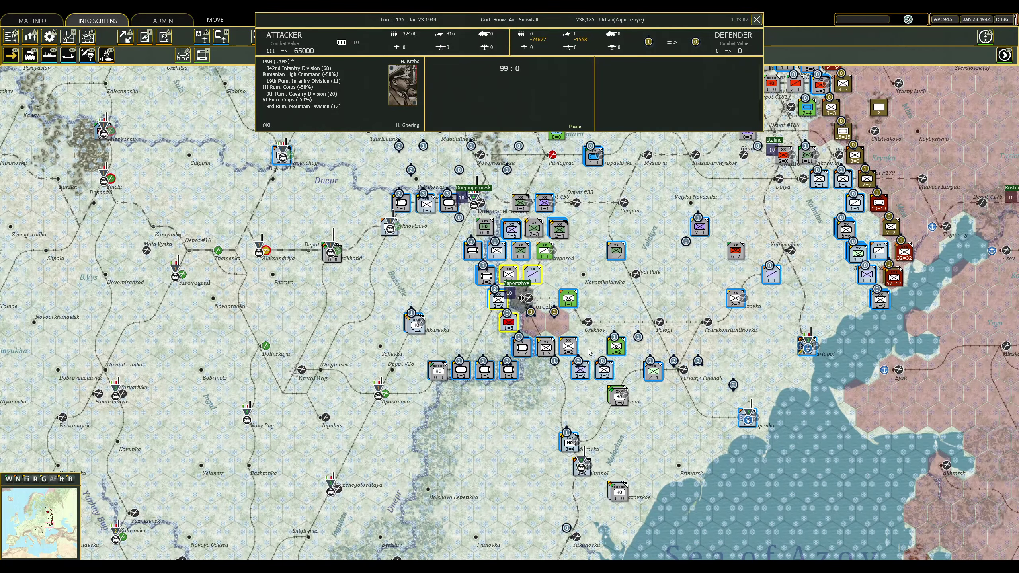
pyautogui.click(756, 20)
pyautogui.click(522, 348)
pyautogui.click(540, 329)
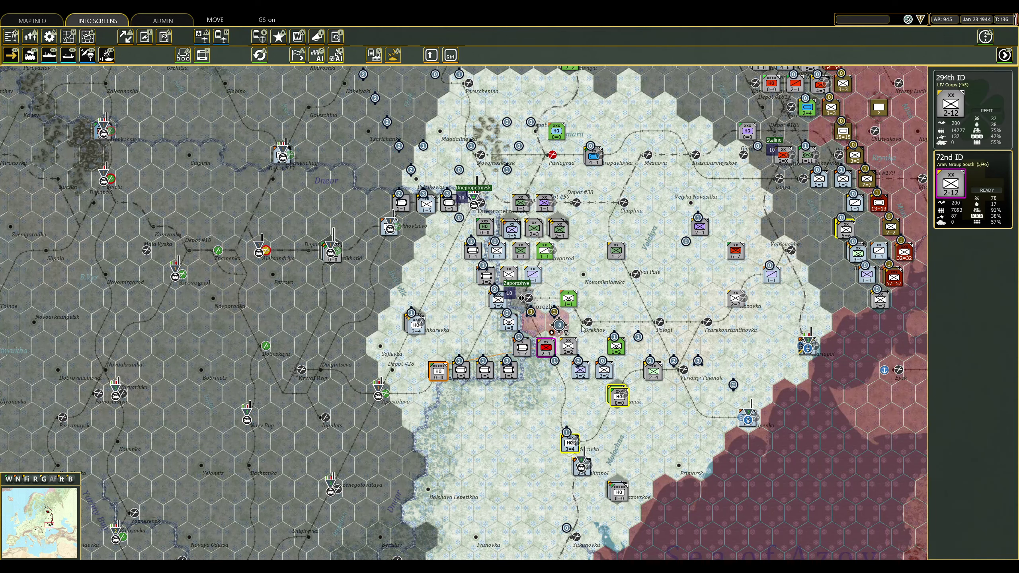
# Move the 8th Jaeger Division from its front-line stack toward the eastern front.
pyautogui.click(546, 349)
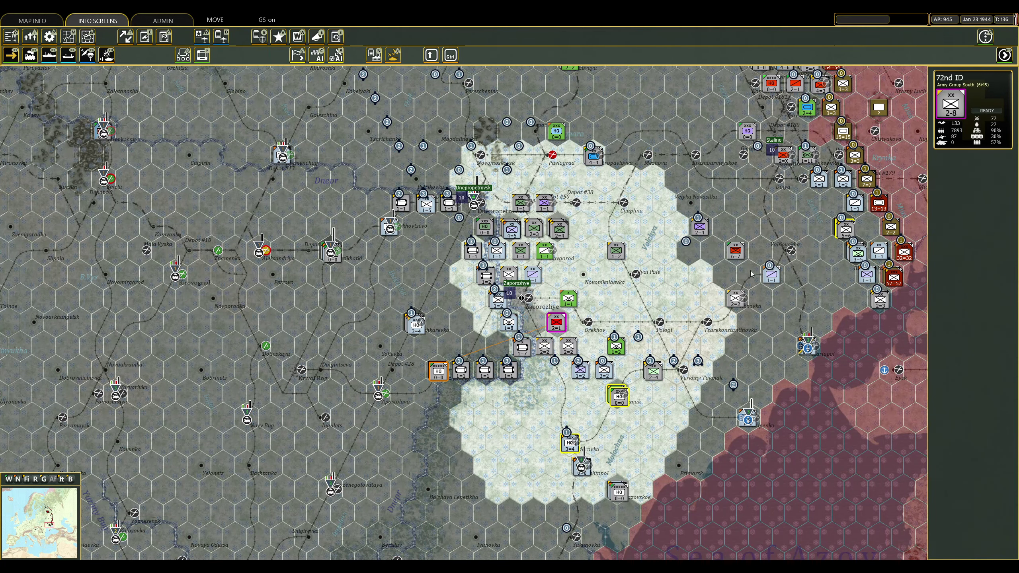
pyautogui.click(653, 370)
pyautogui.click(654, 371)
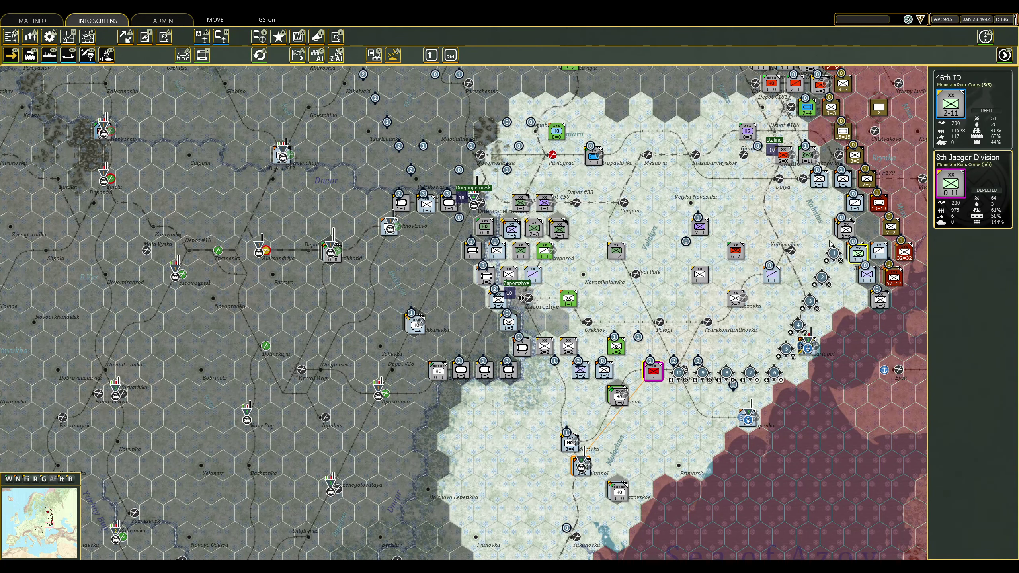
pyautogui.click(829, 253)
pyautogui.press('Escape')
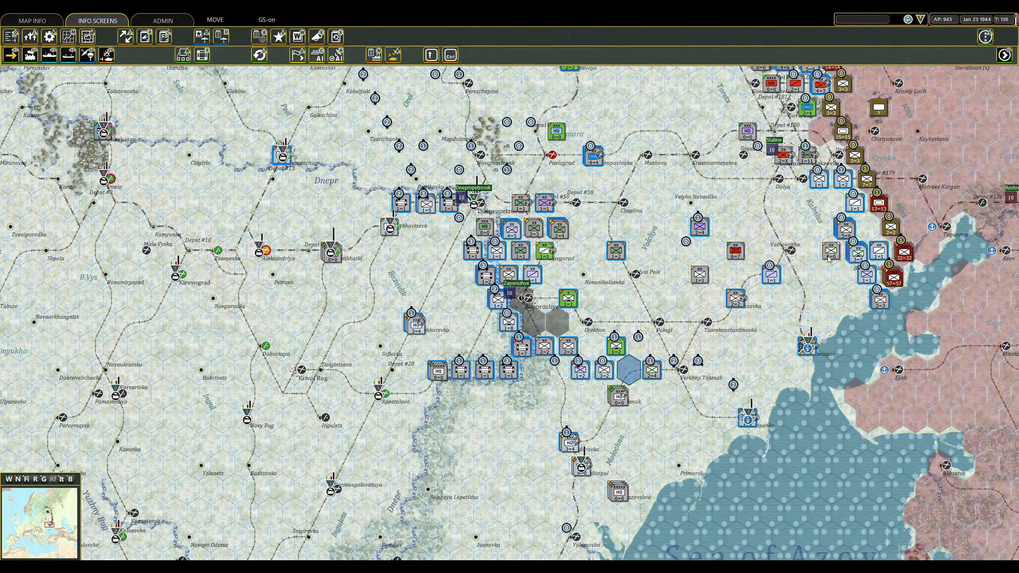
pyautogui.click(830, 255)
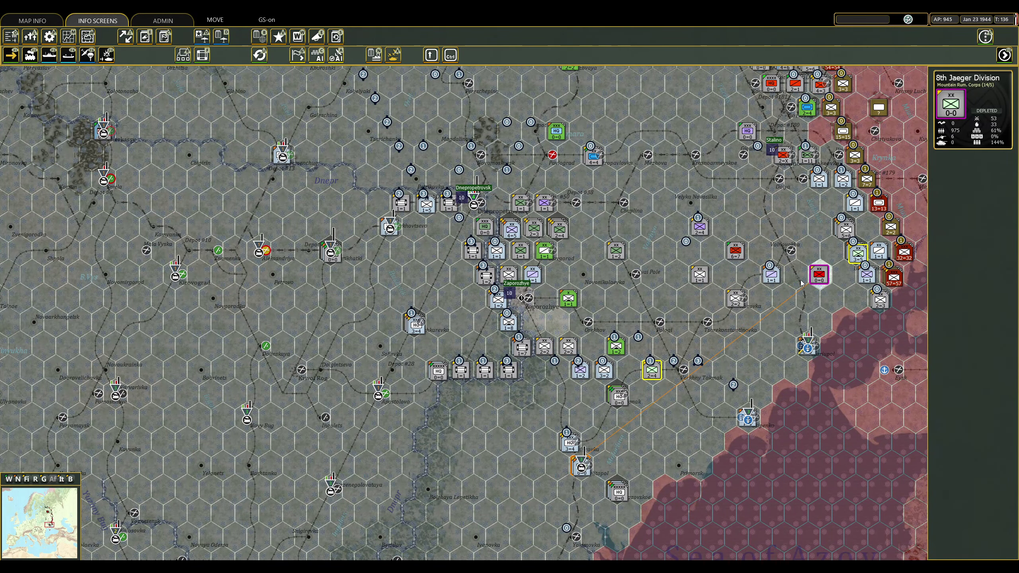
# Check the 9th RM CD, 340th ID and northern units, ending with FBD 1's range shown.
pyautogui.click(510, 315)
pyautogui.click(533, 275)
pyautogui.click(521, 251)
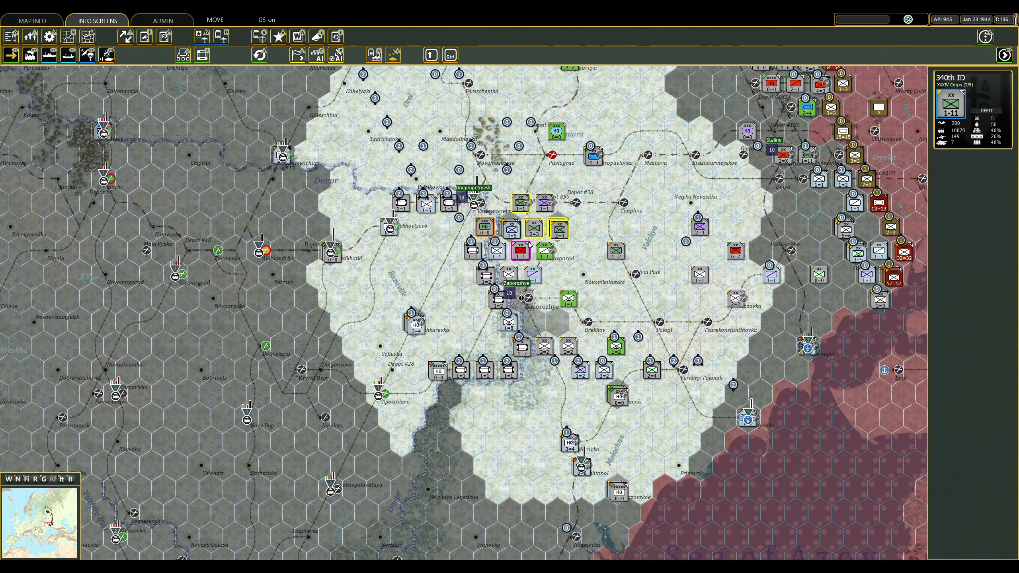
pyautogui.click(582, 228)
pyautogui.rightClick(550, 335)
pyautogui.scroll(4, 579, 152)
pyautogui.click(534, 132)
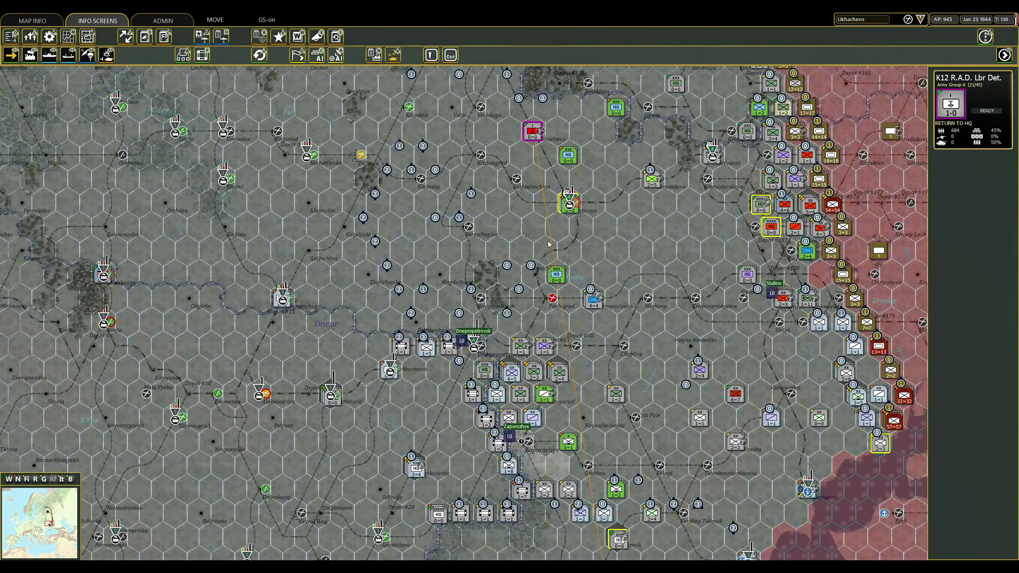
pyautogui.scroll(1, 517, 262)
pyautogui.rightClick(570, 227)
pyautogui.click(570, 227)
pyautogui.click(570, 227)
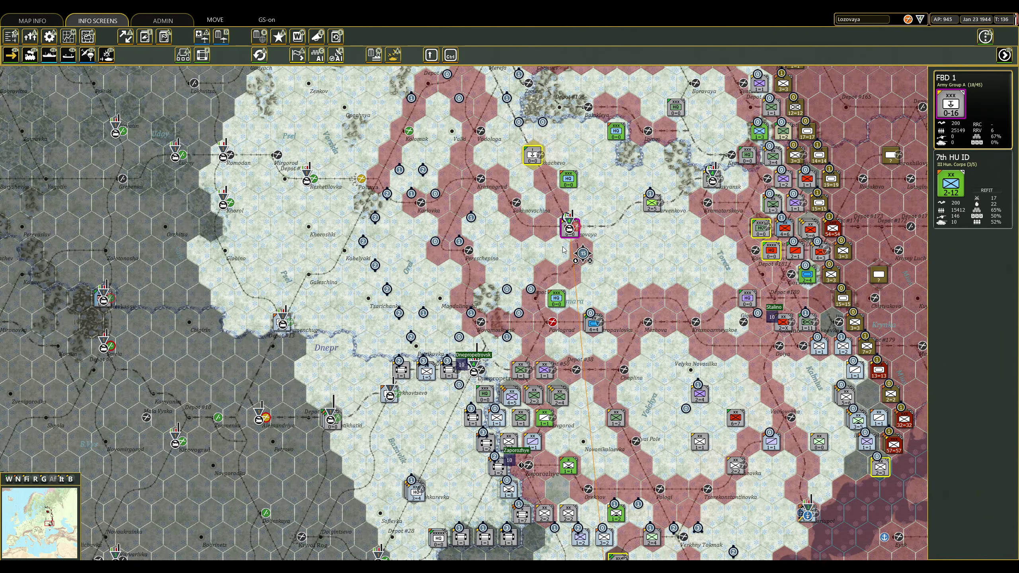
pyautogui.scroll(1, 583, 255)
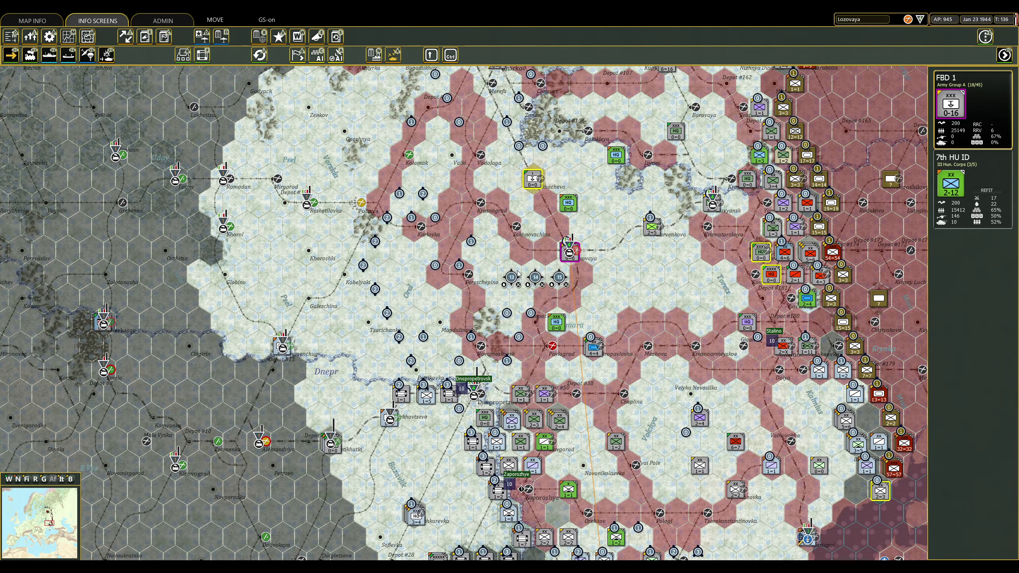
# Move the 257th ID east to Depot #38 and one hex beyond.
pyautogui.click(524, 396)
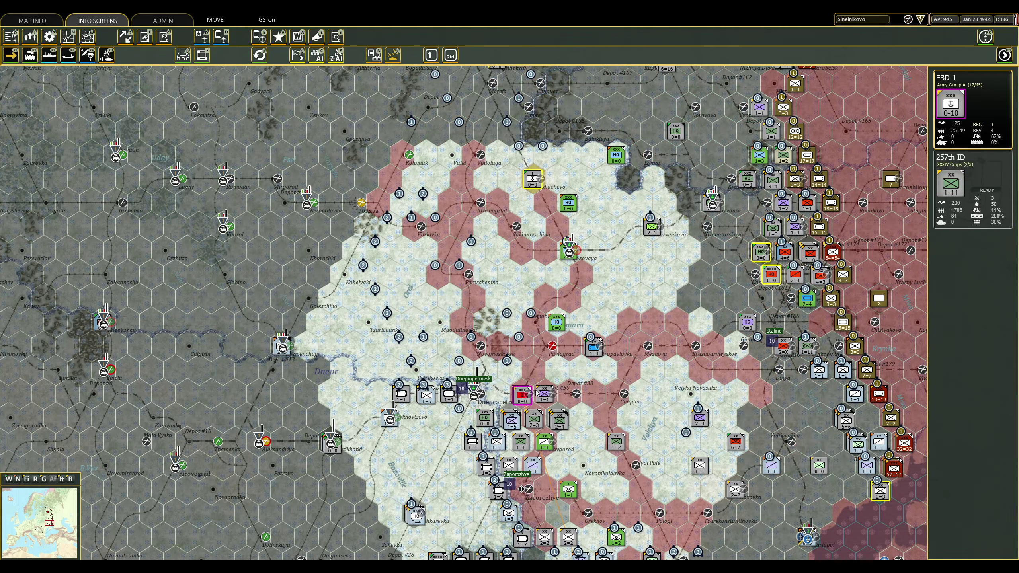
pyautogui.click(592, 394)
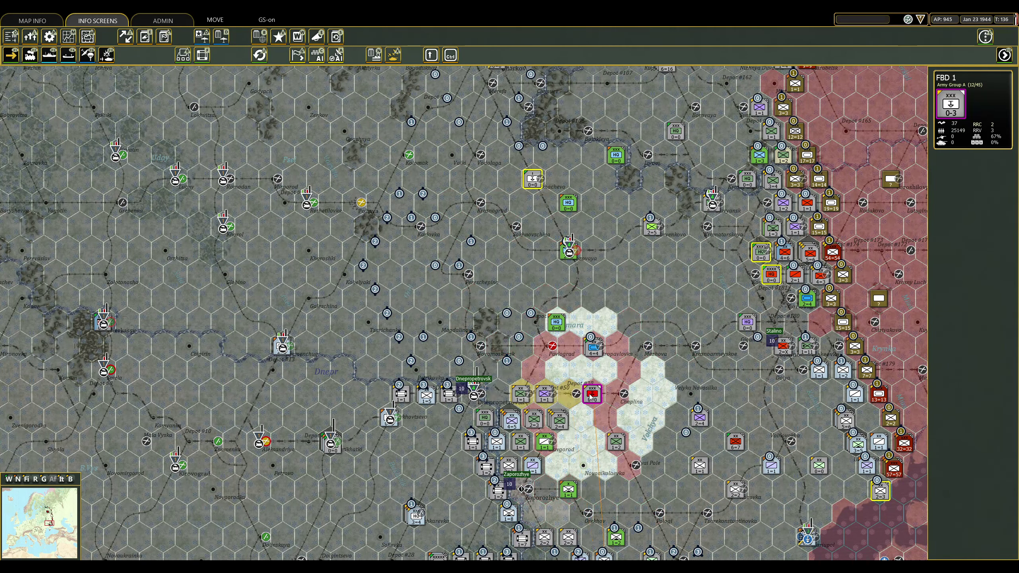
pyautogui.click(617, 394)
# Build a new supply depot on a hex from the supply view and confirm it.
pyautogui.press('Escape')
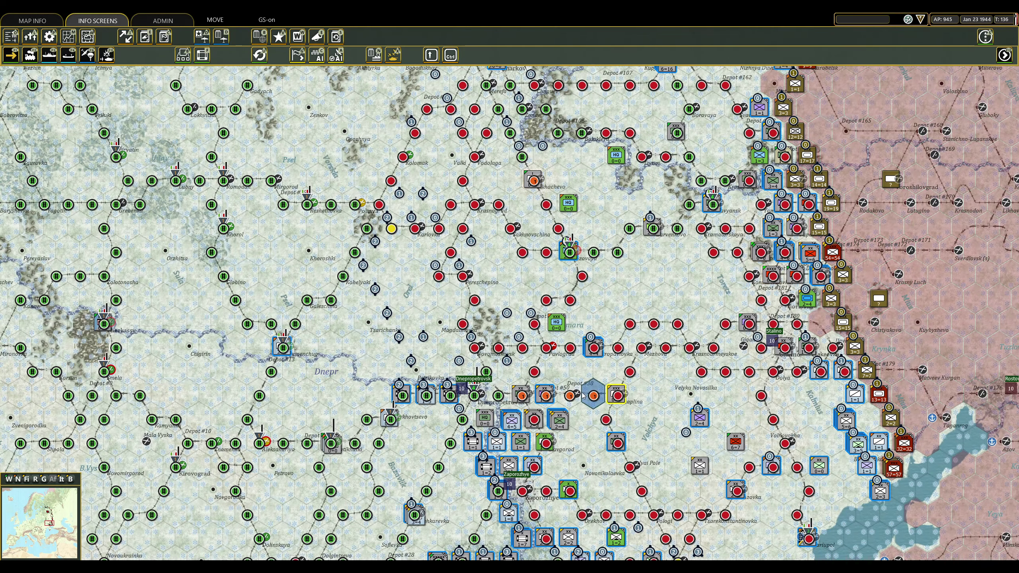
pyautogui.rightClick(581, 395)
pyautogui.click(606, 405)
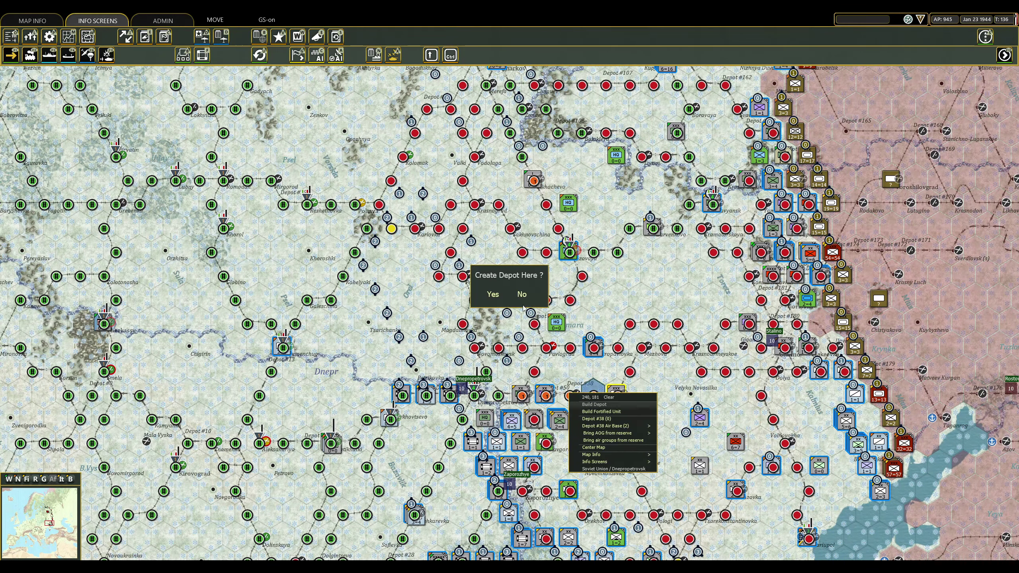
pyautogui.click(493, 295)
pyautogui.press('Escape')
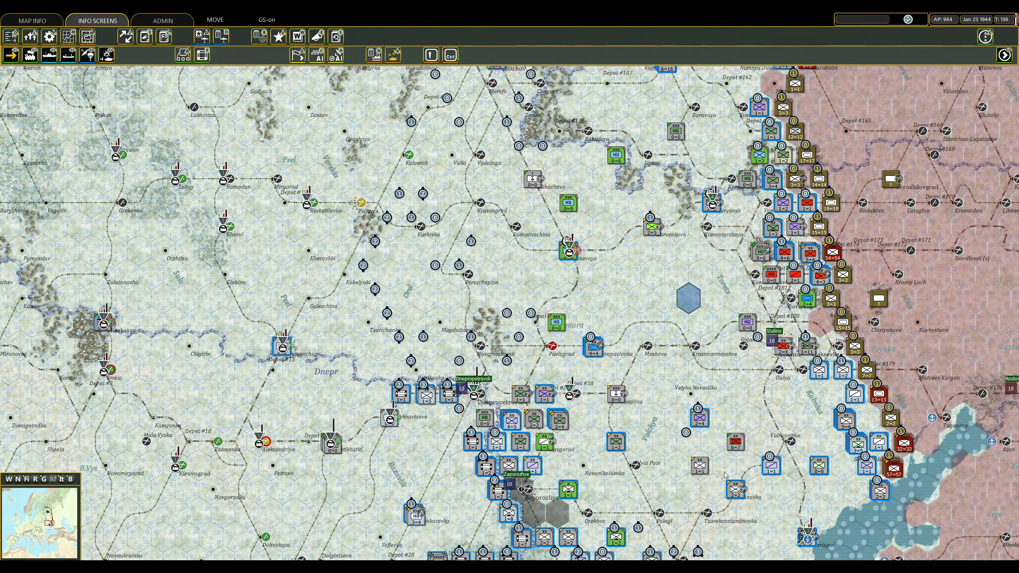
# Move the 16th PzGren Div and the 38th ID forward to the front.
pyautogui.click(735, 441)
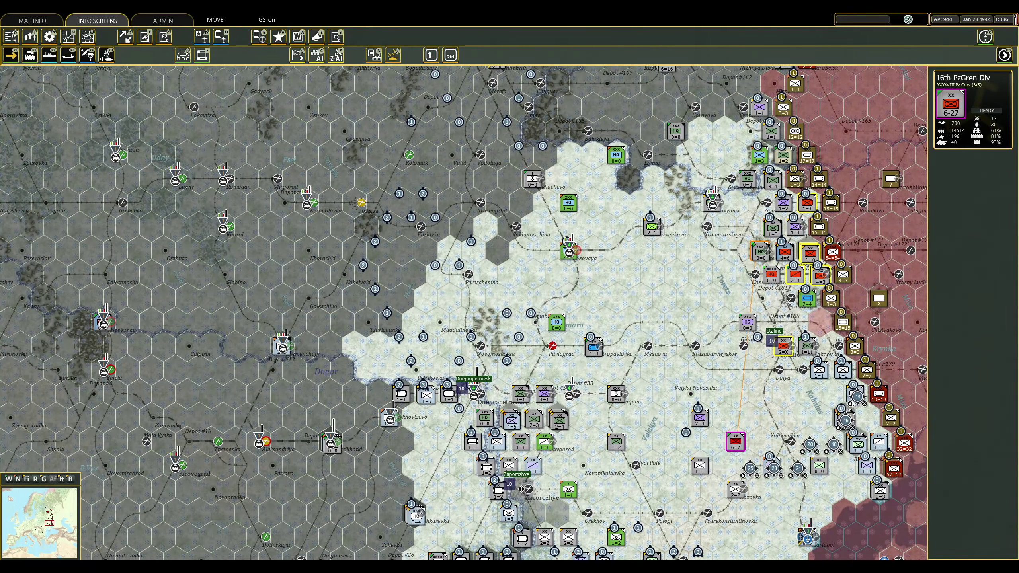
pyautogui.rightClick(833, 399)
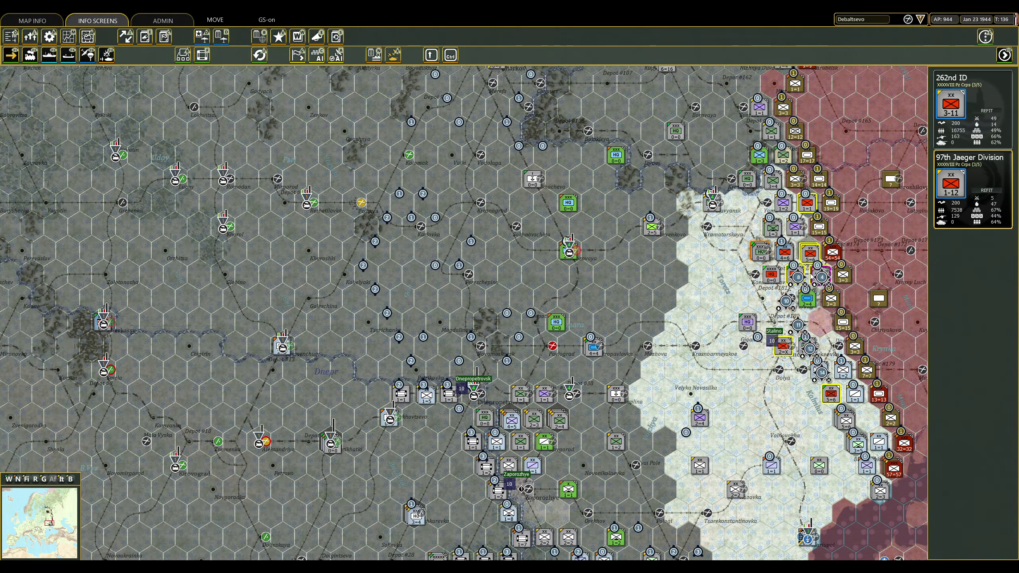
pyautogui.click(822, 279)
pyautogui.press('Escape')
pyautogui.scroll(2, 820, 274)
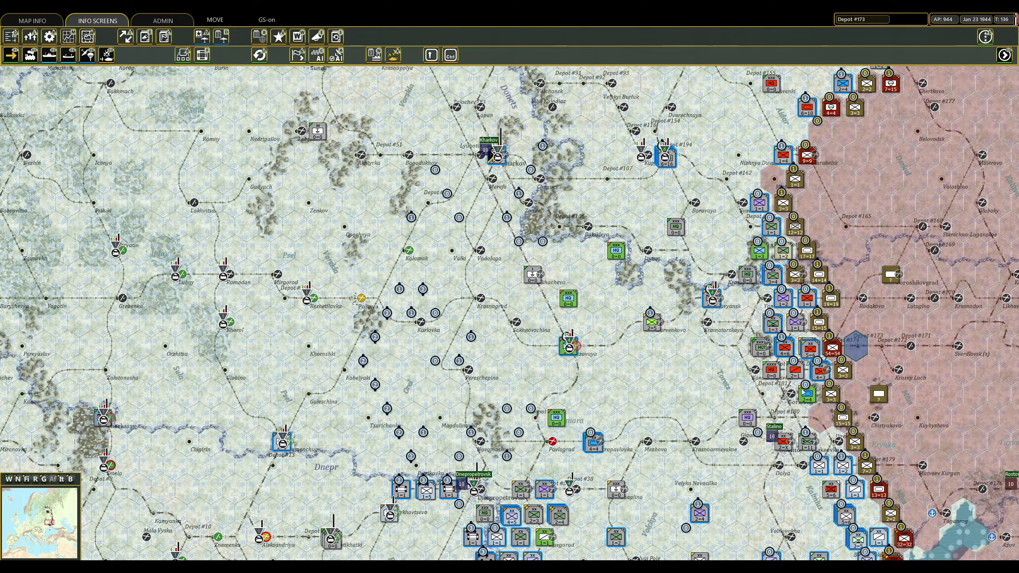
pyautogui.click(808, 405)
pyautogui.click(788, 445)
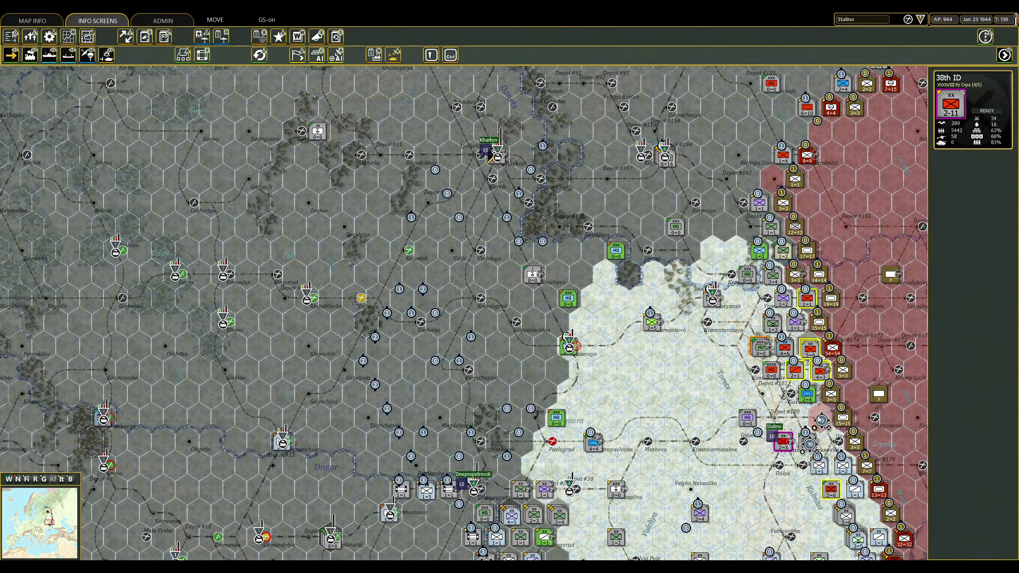
pyautogui.click(821, 436)
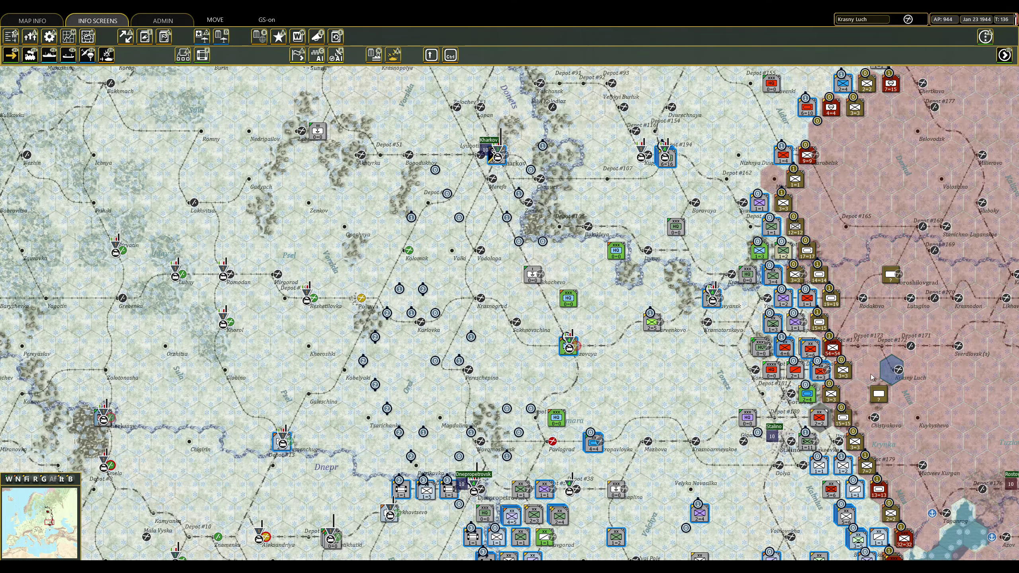
pyautogui.scroll(3, 510, 311)
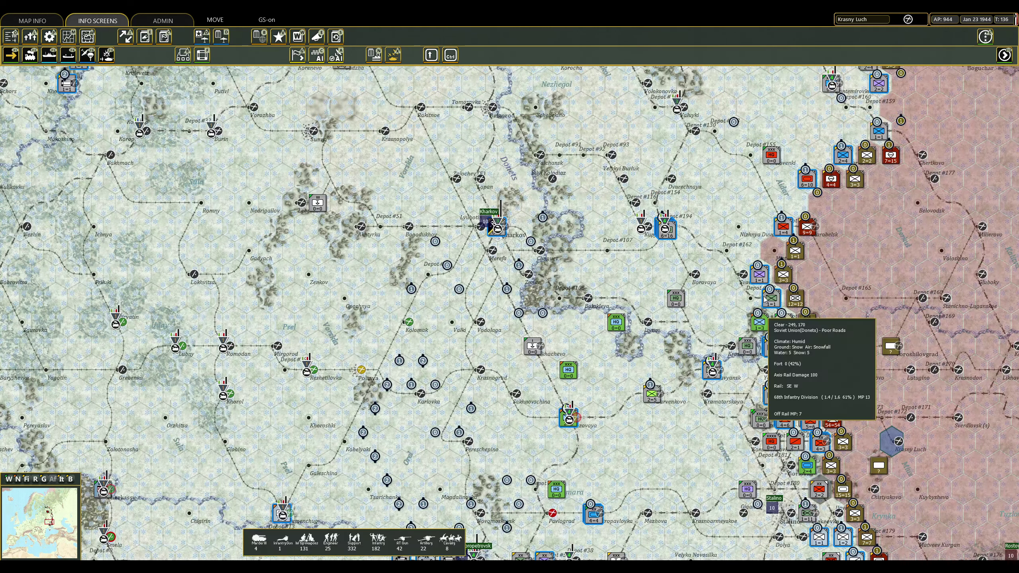
pyautogui.scroll(2, 510, 311)
# Launch a deliberate attack on an enemy hex and dismiss the results.
pyautogui.click(807, 229)
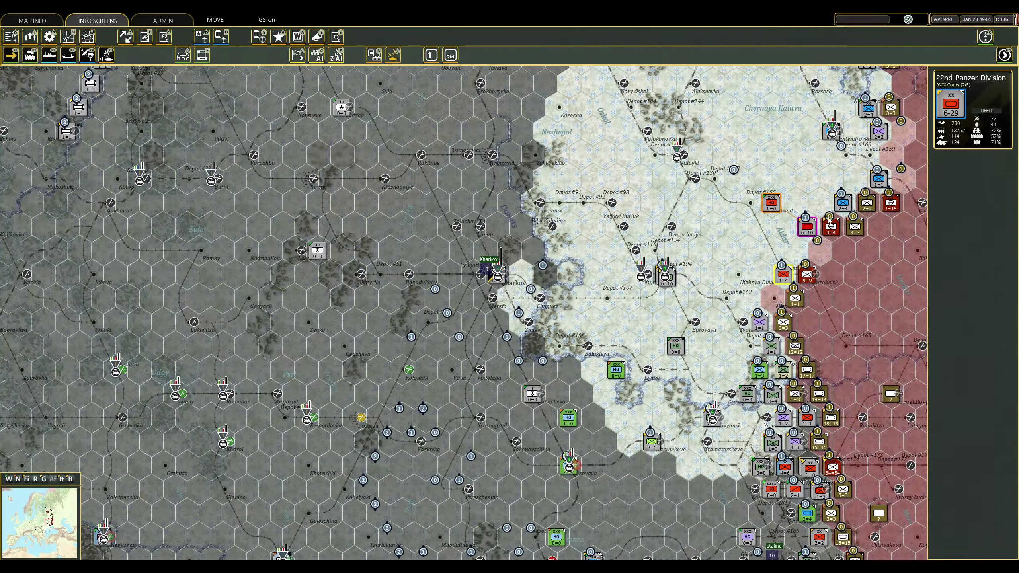
pyautogui.click(835, 230)
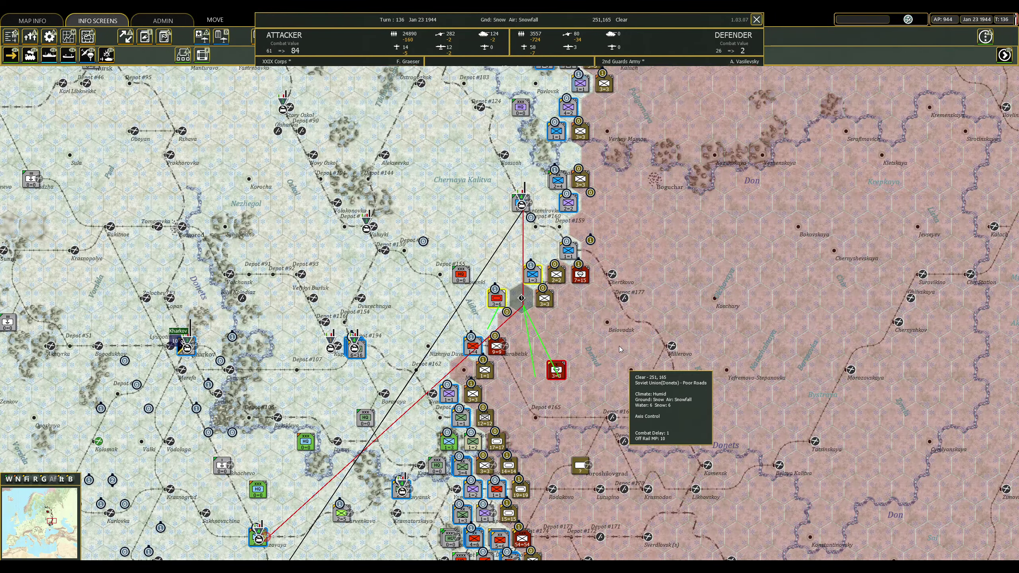
pyautogui.click(633, 374)
# Move the 258th ID up and attack the 20th Rifle Brigade, forcing it to retreat.
pyautogui.click(521, 203)
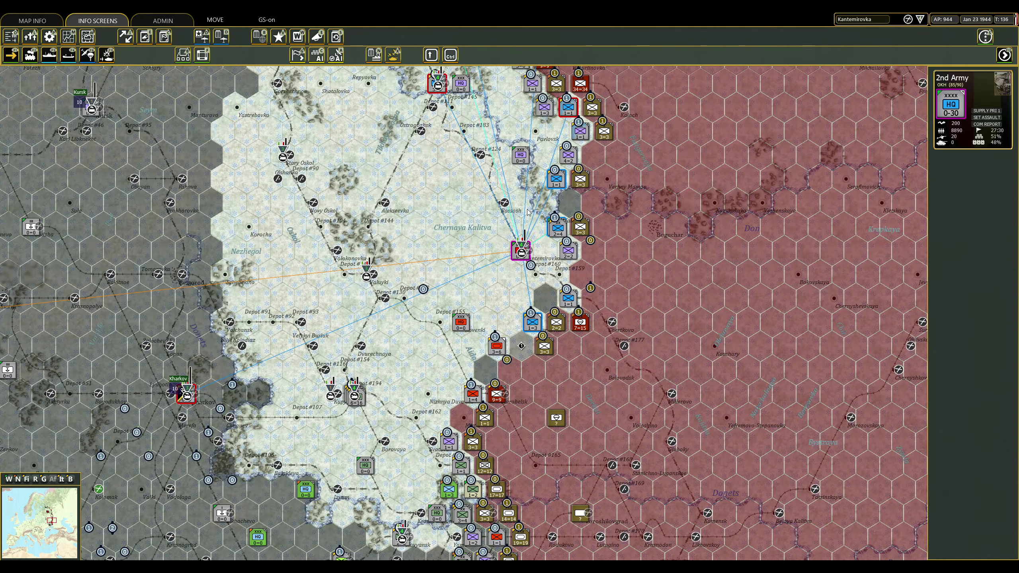
pyautogui.scroll(5, 522, 203)
pyautogui.click(522, 371)
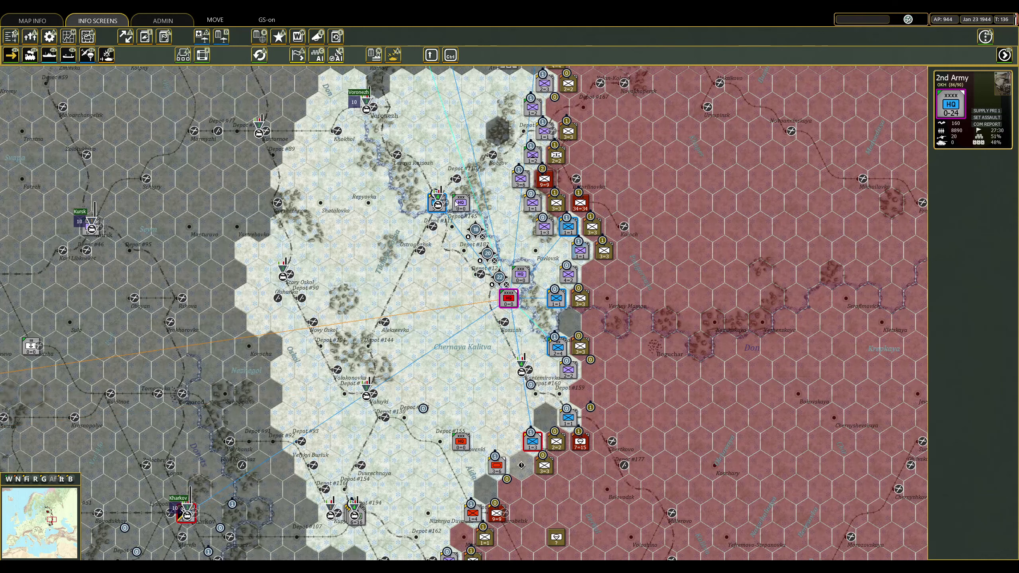
pyautogui.click(508, 299)
pyautogui.click(570, 275)
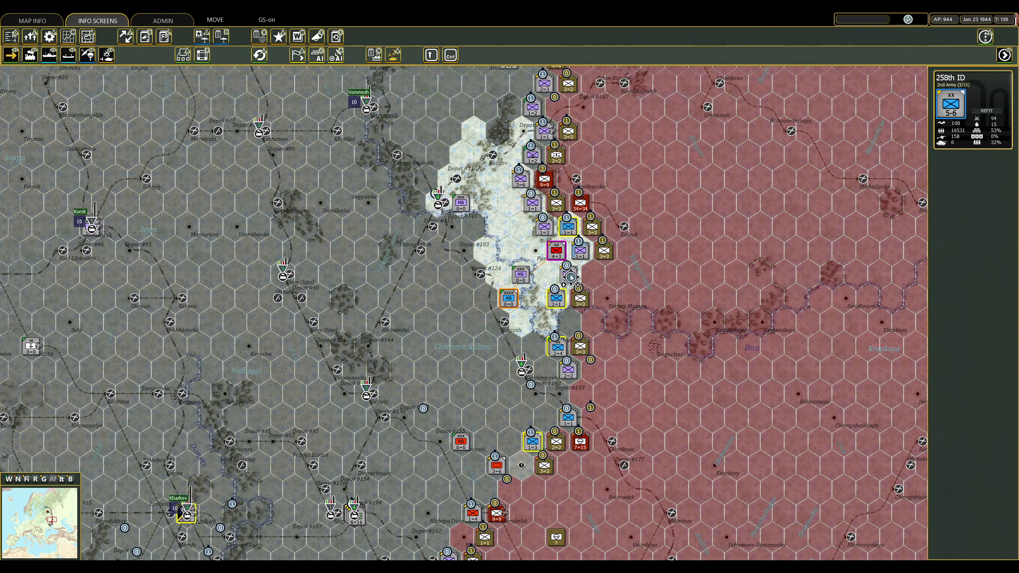
pyautogui.click(570, 275)
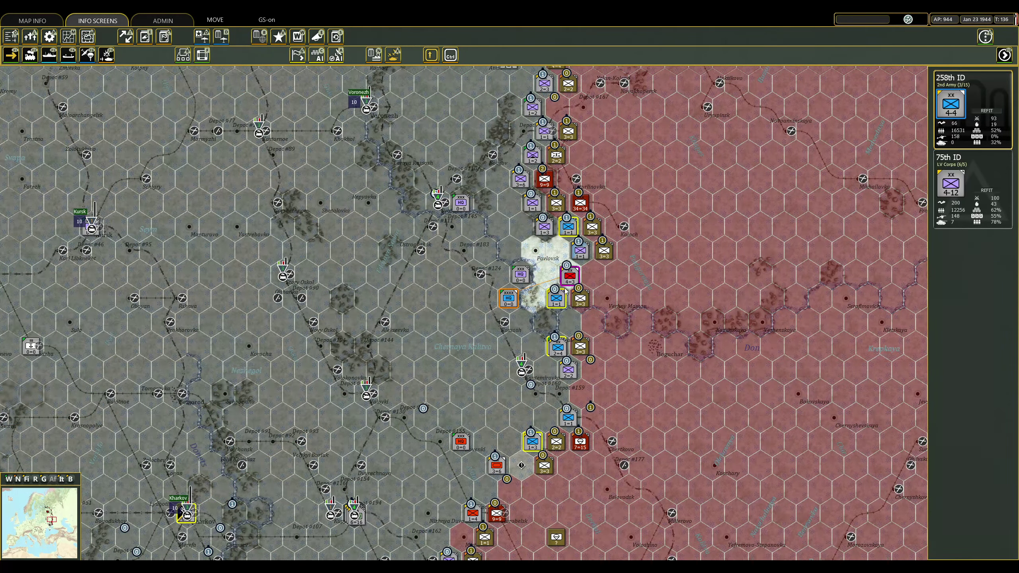
pyautogui.click(590, 302)
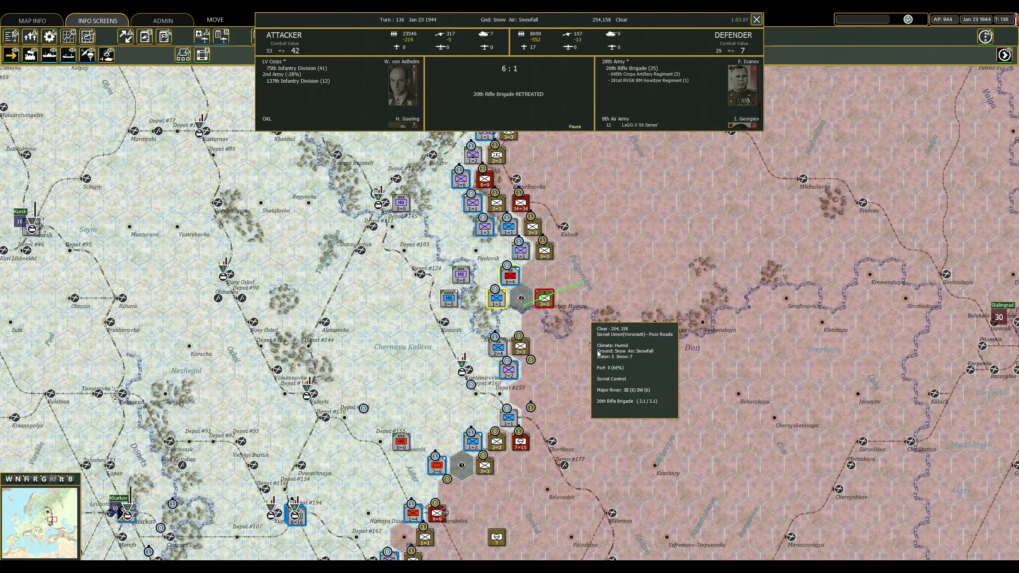
pyautogui.click(569, 305)
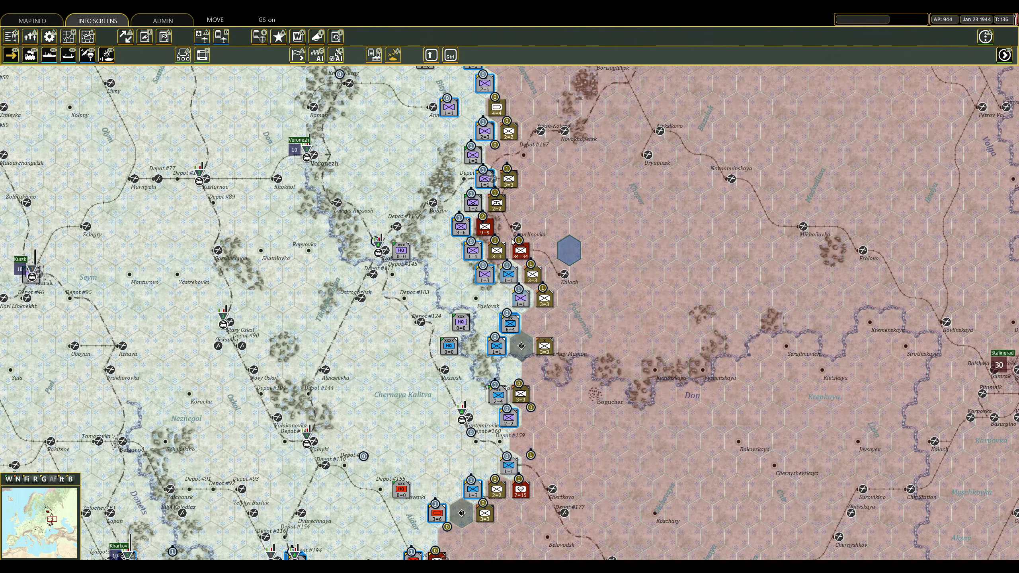
pyautogui.scroll(3, 569, 306)
pyautogui.scroll(3, 510, 319)
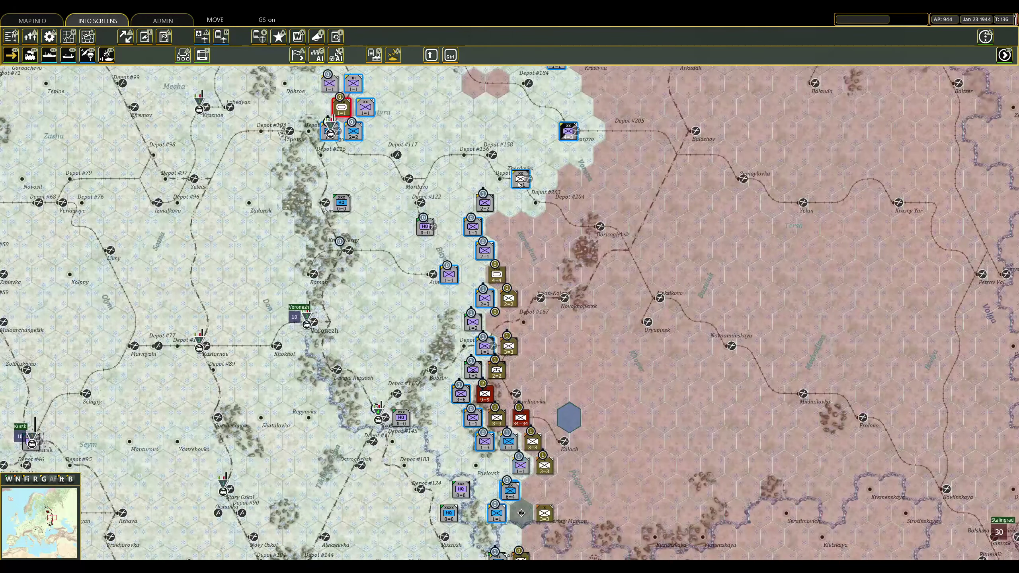
# Move the 355th ID into position and attack the 2nd Tank Corps.
pyautogui.click(520, 204)
pyautogui.rightClick(547, 209)
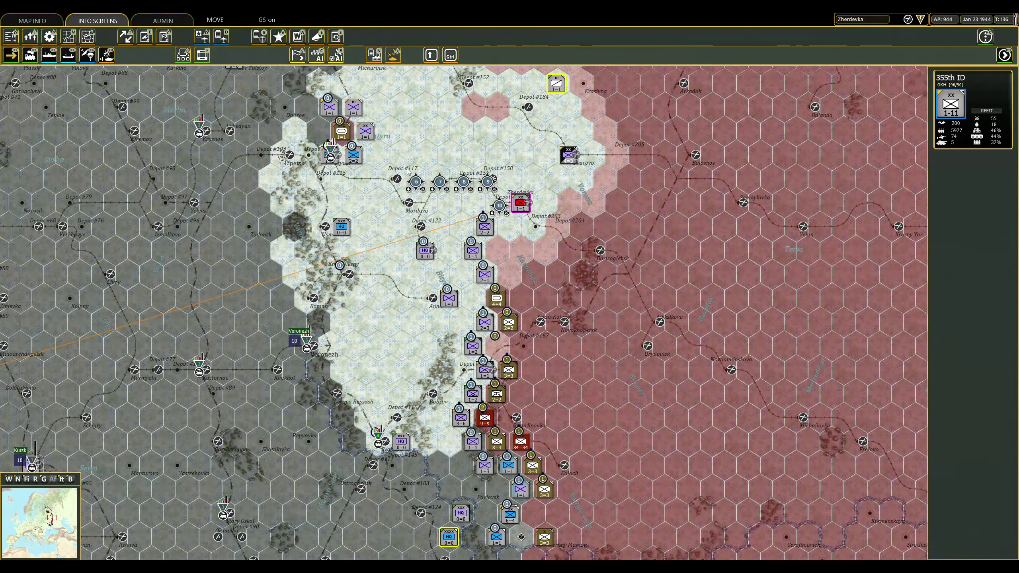
pyautogui.click(352, 156)
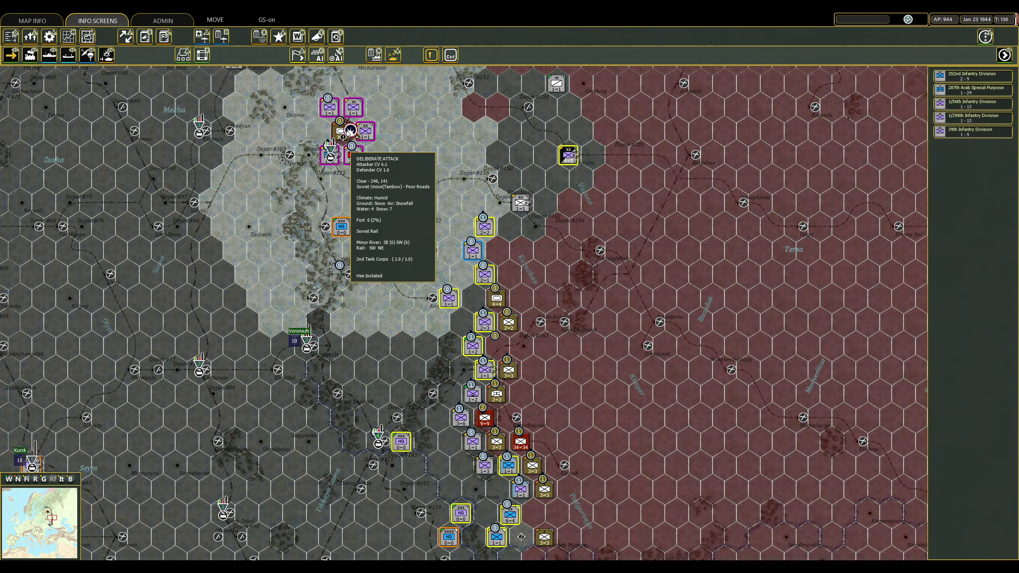
pyautogui.click(348, 133)
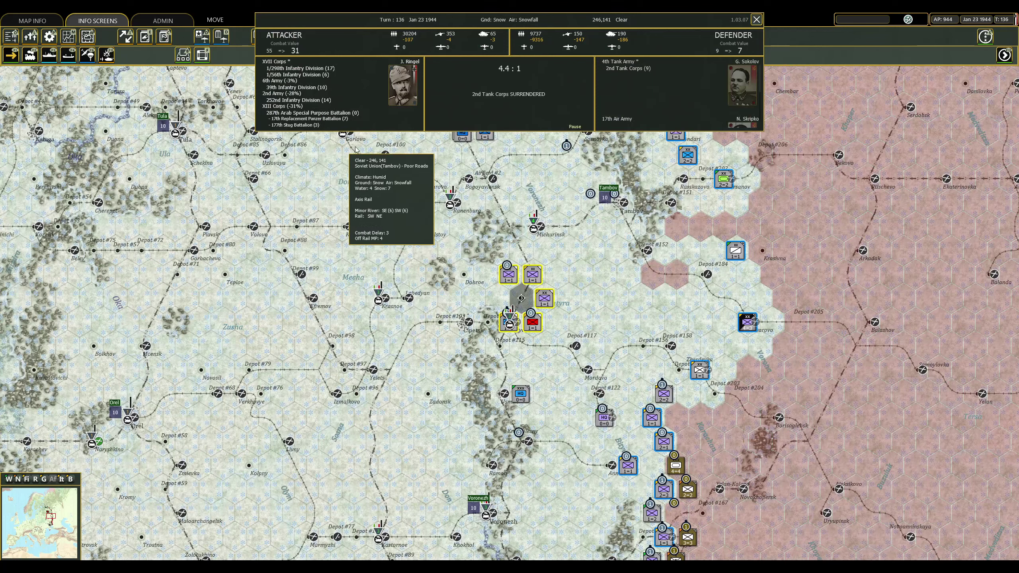
pyautogui.click(350, 132)
# Shift the 355th ID one hex south-east, then check the 20th SS division and South Cav Rgt.
pyautogui.click(507, 275)
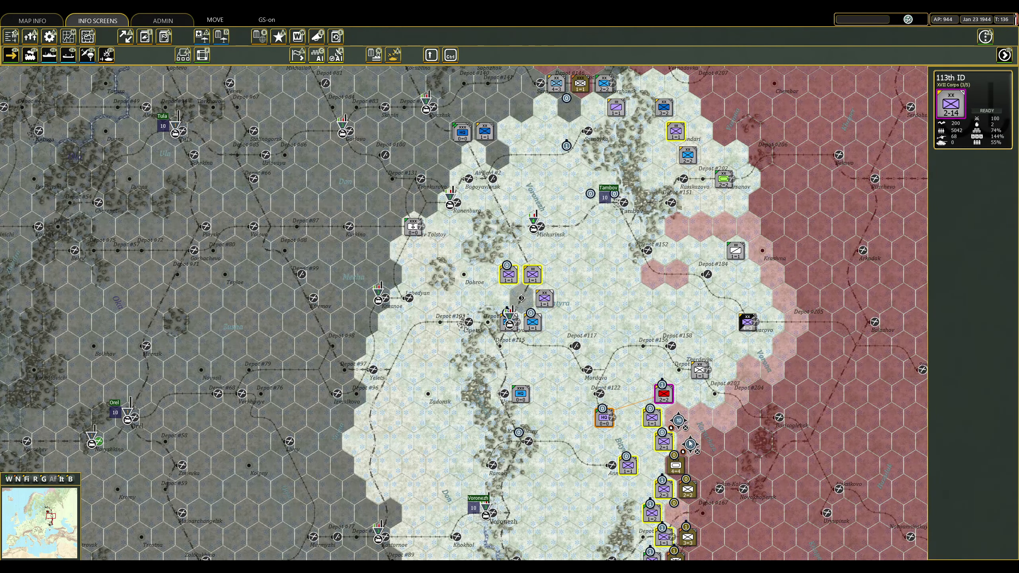
pyautogui.click(716, 446)
pyautogui.click(715, 446)
pyautogui.click(726, 421)
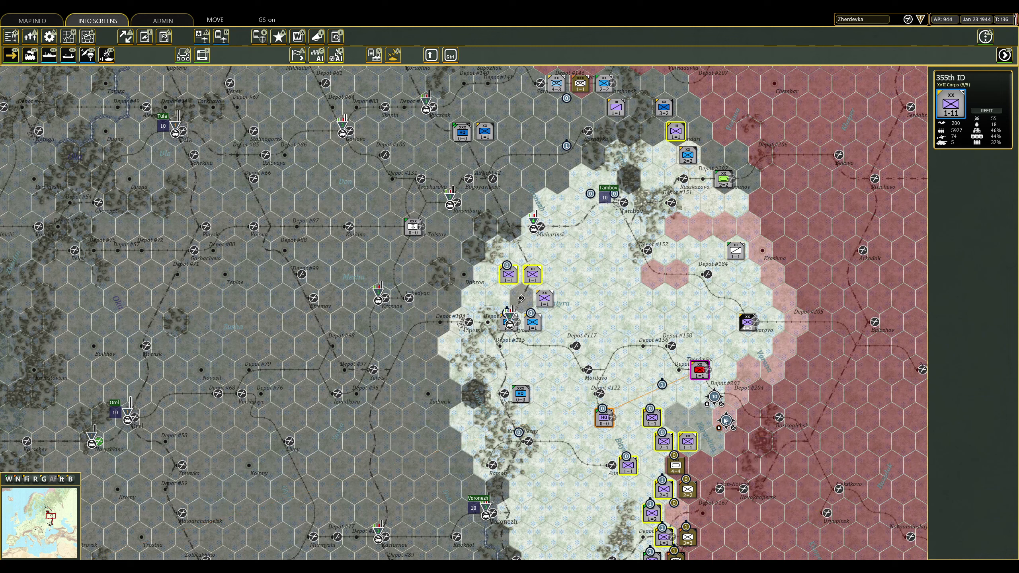
pyautogui.rightClick(726, 426)
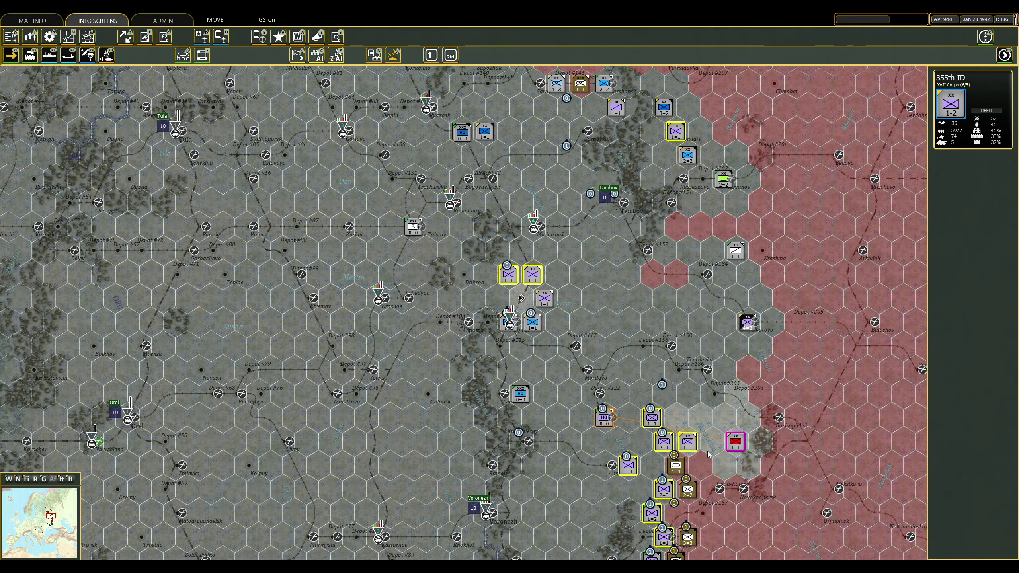
pyautogui.click(749, 323)
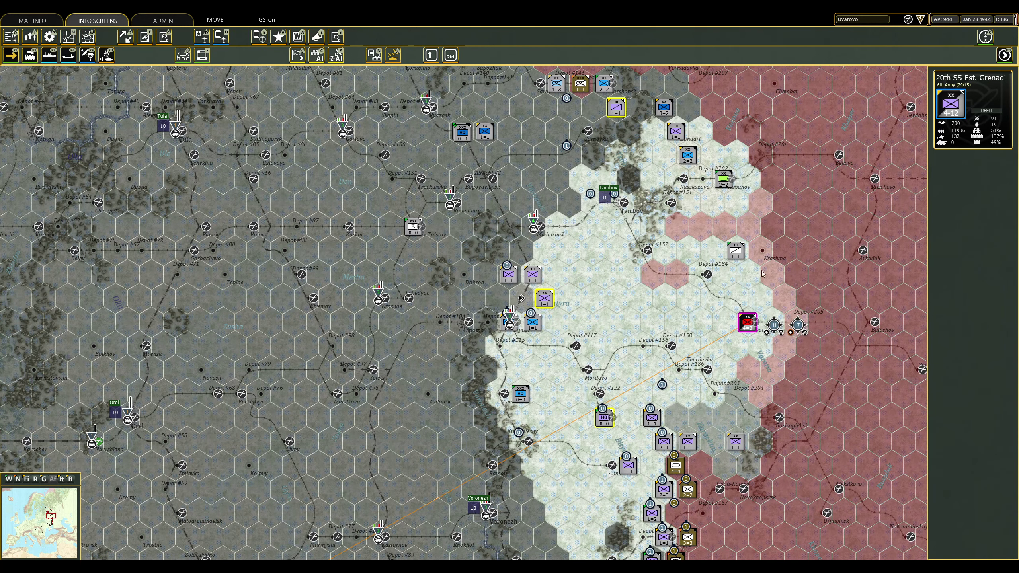
pyautogui.click(736, 251)
pyautogui.scroll(-1, 737, 251)
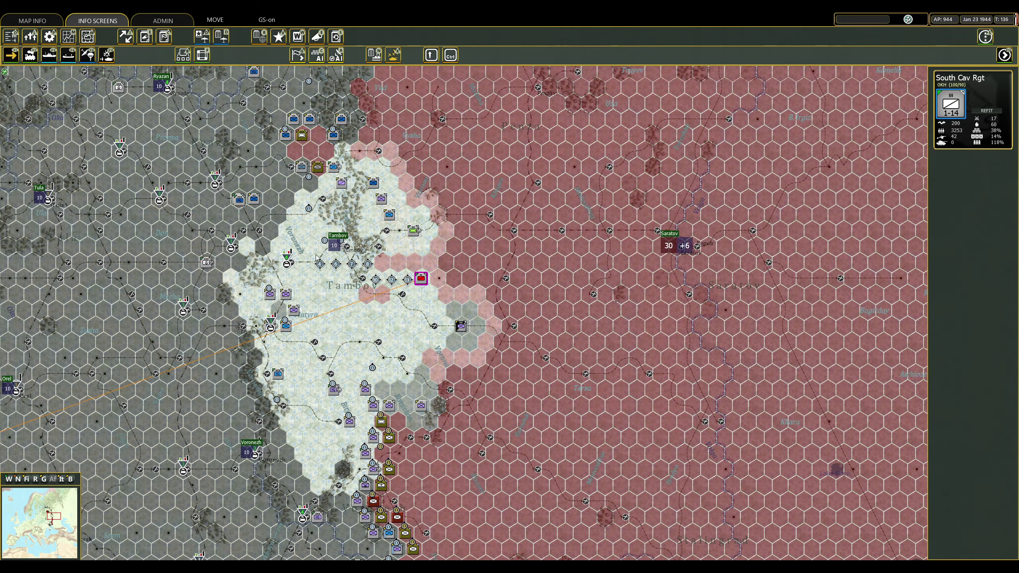
pyautogui.scroll(1, 427, 309)
# Move the FBD 3 headquarters from near Lev Tolstoy to Tambov and show the rail overlay.
pyautogui.click(292, 296)
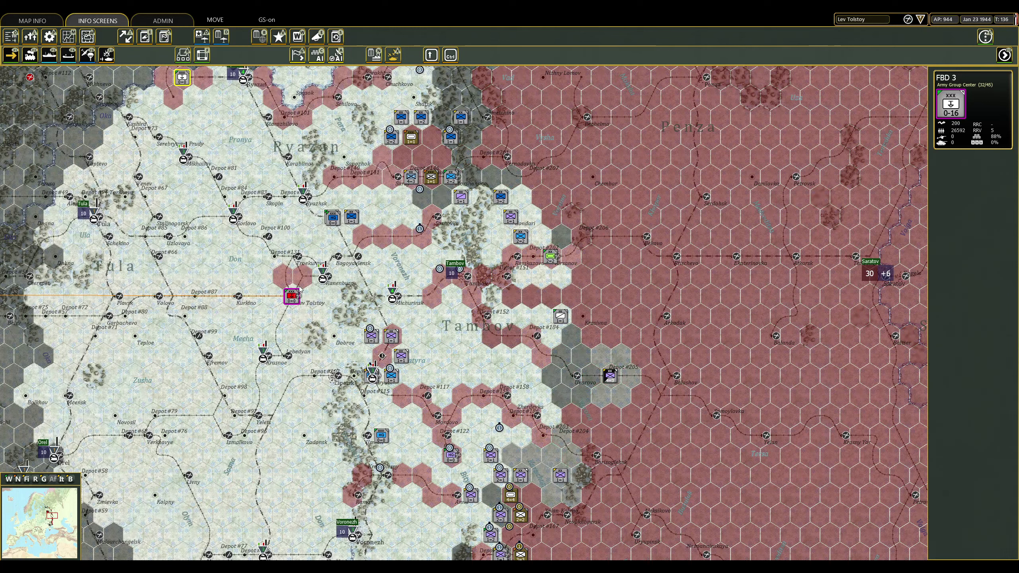
pyautogui.click(435, 300)
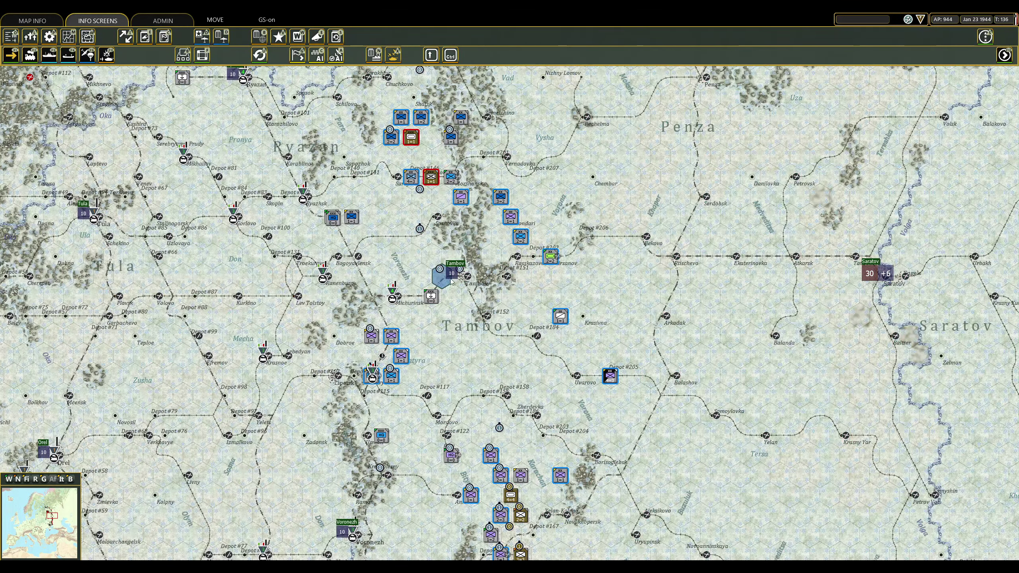
pyautogui.rightClick(510, 293)
pyautogui.press('r')
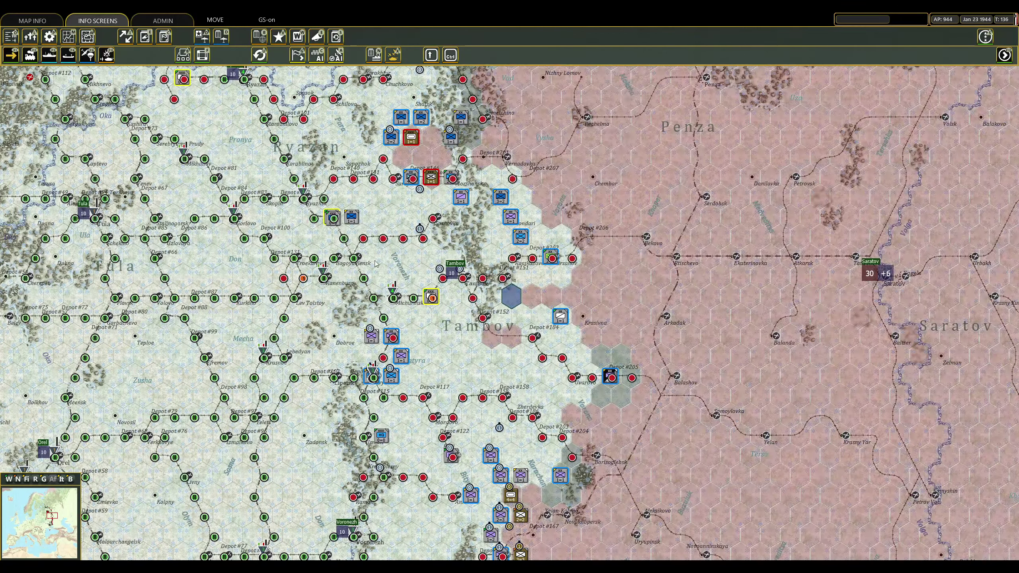
# Move the 39th ID out of Michurinsk near Tambov.
pyautogui.click(391, 336)
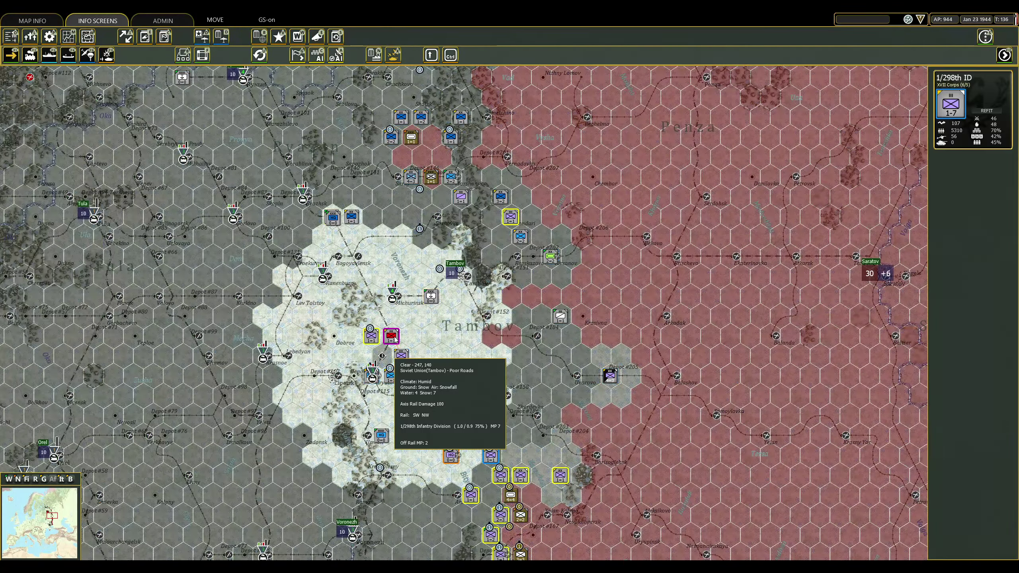
pyautogui.rightClick(478, 333)
pyautogui.click(501, 348)
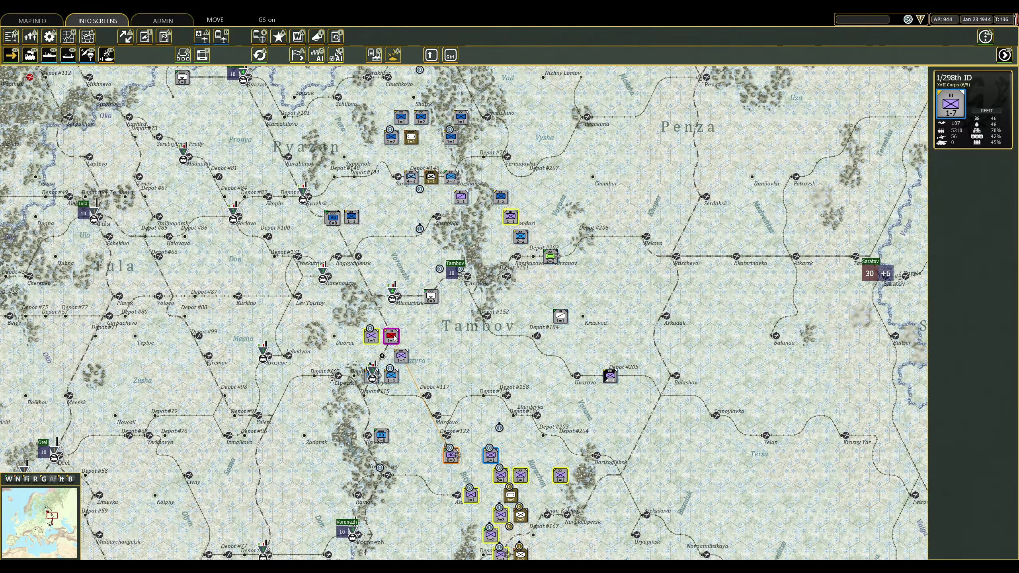
pyautogui.rightClick(472, 345)
pyautogui.click(501, 349)
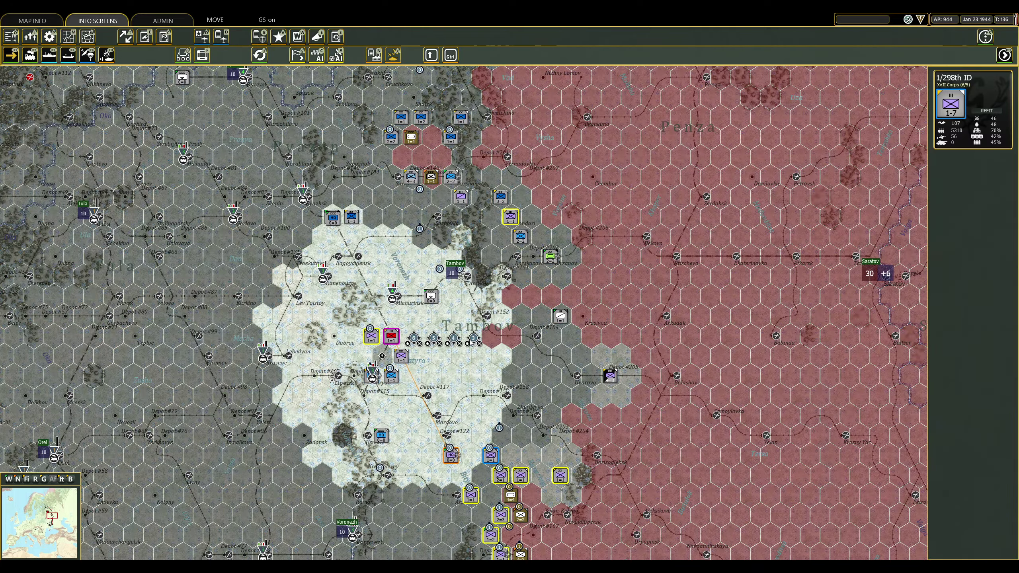
pyautogui.click(471, 335)
pyautogui.click(400, 356)
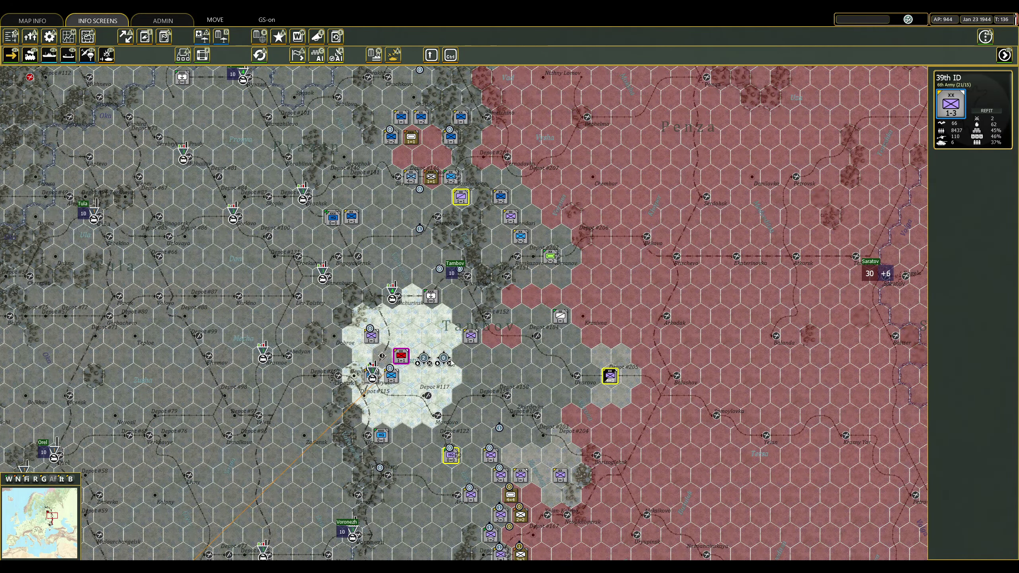
pyautogui.rightClick(441, 356)
# Move the 252nd ID to its new hex, then select the four-unit stack at Morshansk.
pyautogui.click(401, 356)
pyautogui.rightClick(450, 376)
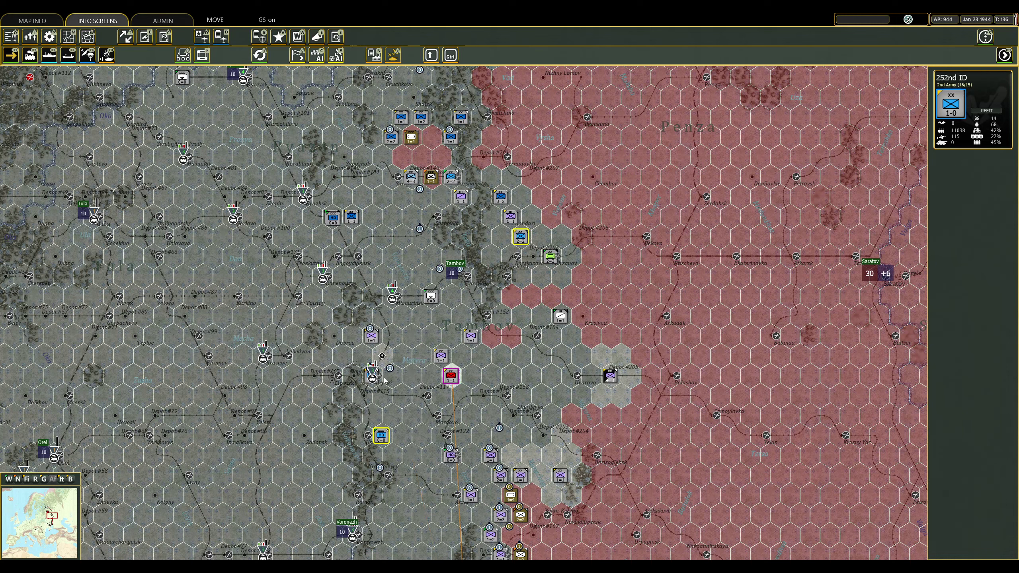
pyautogui.click(372, 375)
pyautogui.click(442, 319)
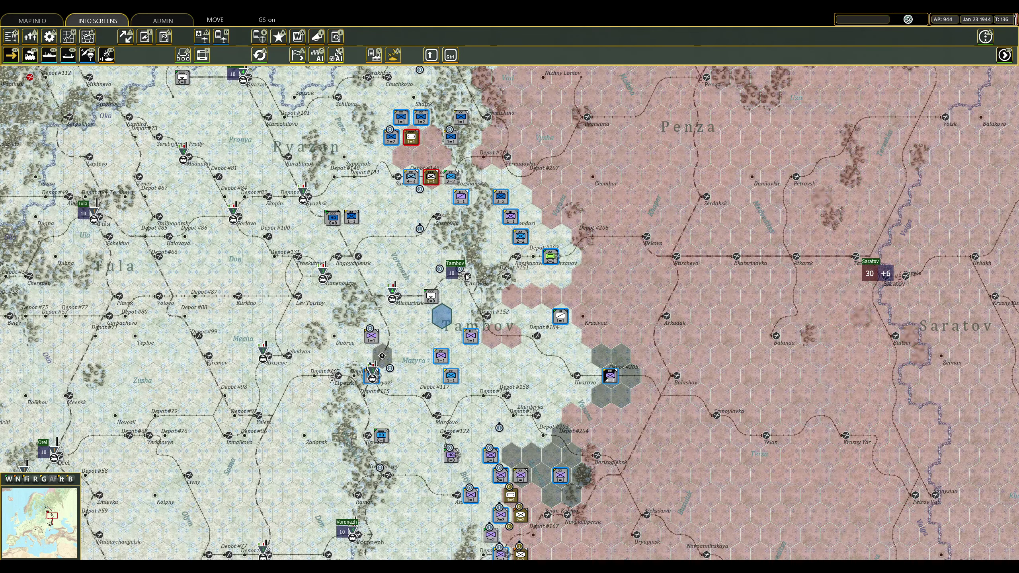
pyautogui.click(381, 357)
pyautogui.click(449, 200)
pyautogui.click(450, 179)
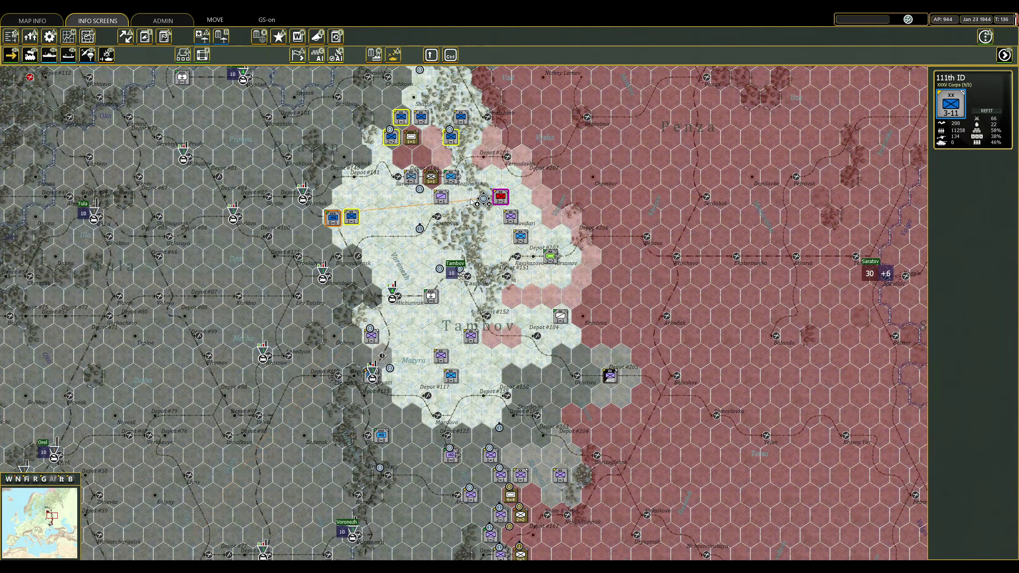
# Drive back the 2nd Mechanized Corps at 8.4:1, then advance the 134th ID and attack again.
pyautogui.click(450, 179)
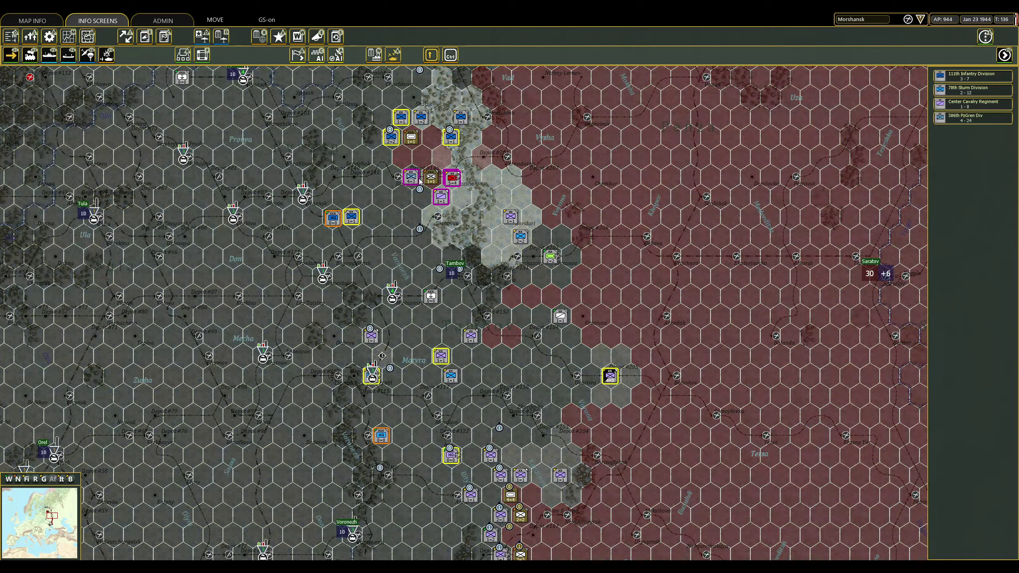
pyautogui.click(443, 182)
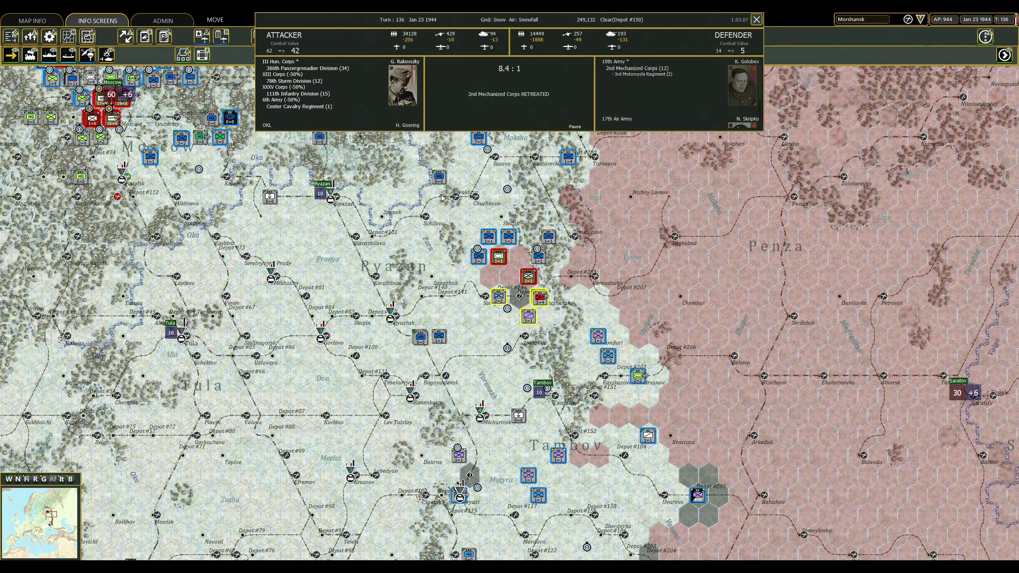
pyautogui.click(516, 237)
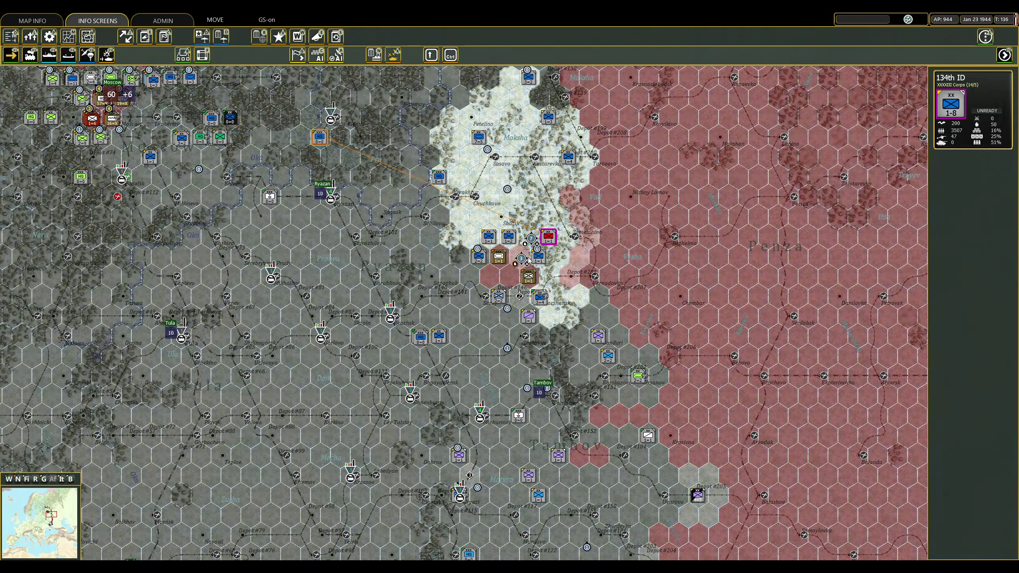
pyautogui.click(529, 260)
pyautogui.click(529, 277)
# Launch a further attack with the selected divisions, then move the 304th ID into the adjacent hex.
pyautogui.click(518, 279)
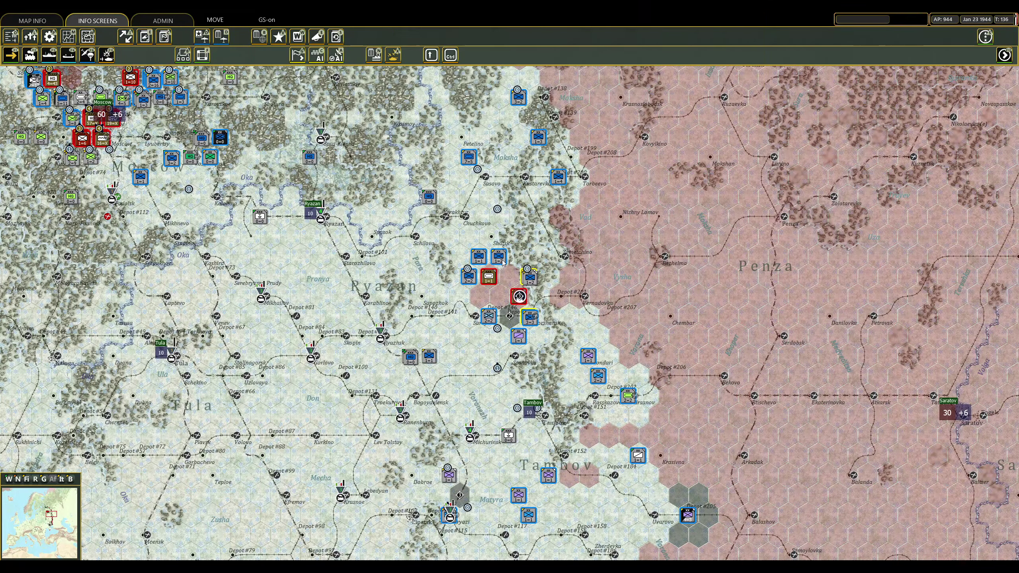
pyautogui.click(487, 279)
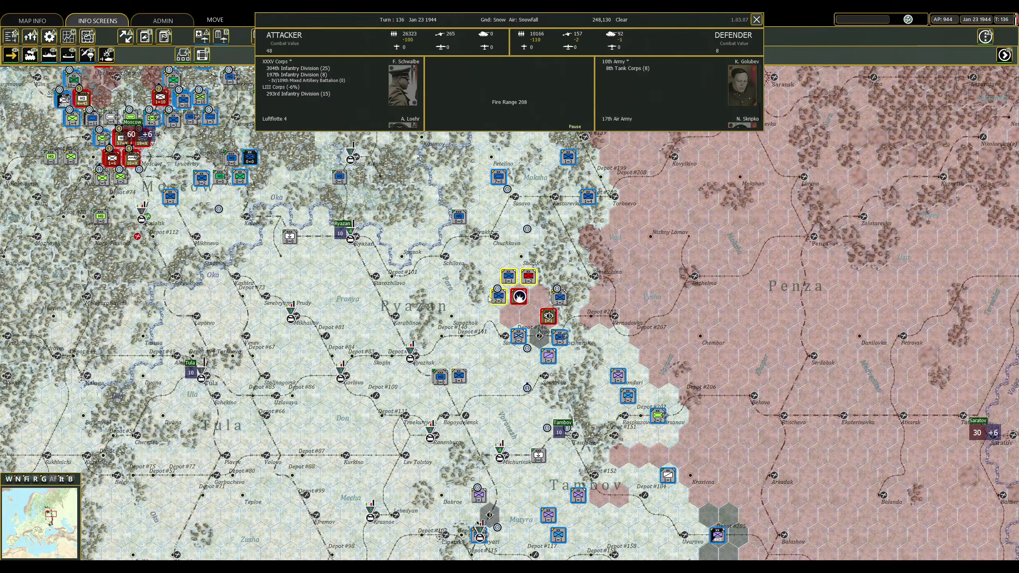
pyautogui.click(503, 289)
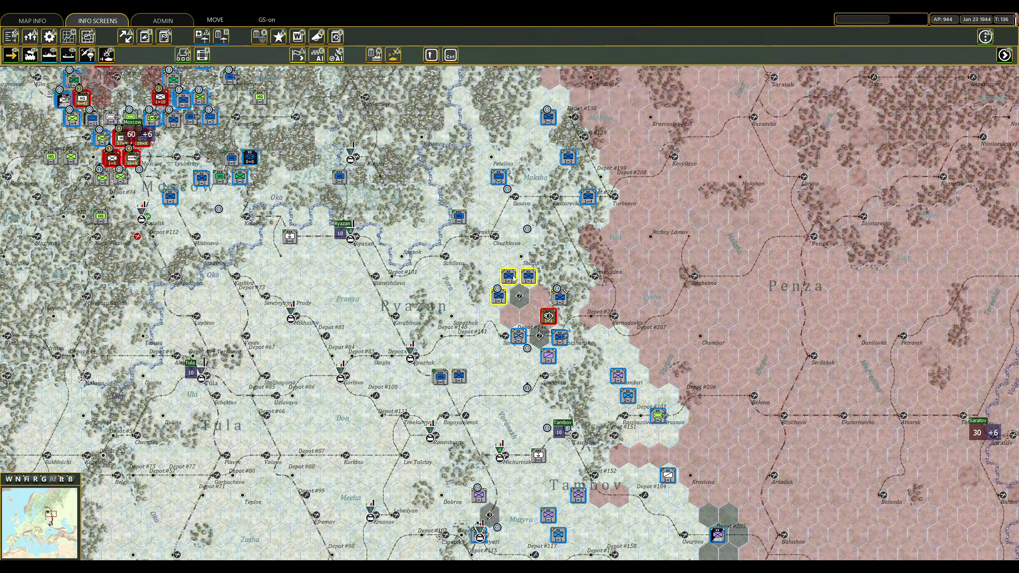
pyautogui.click(528, 278)
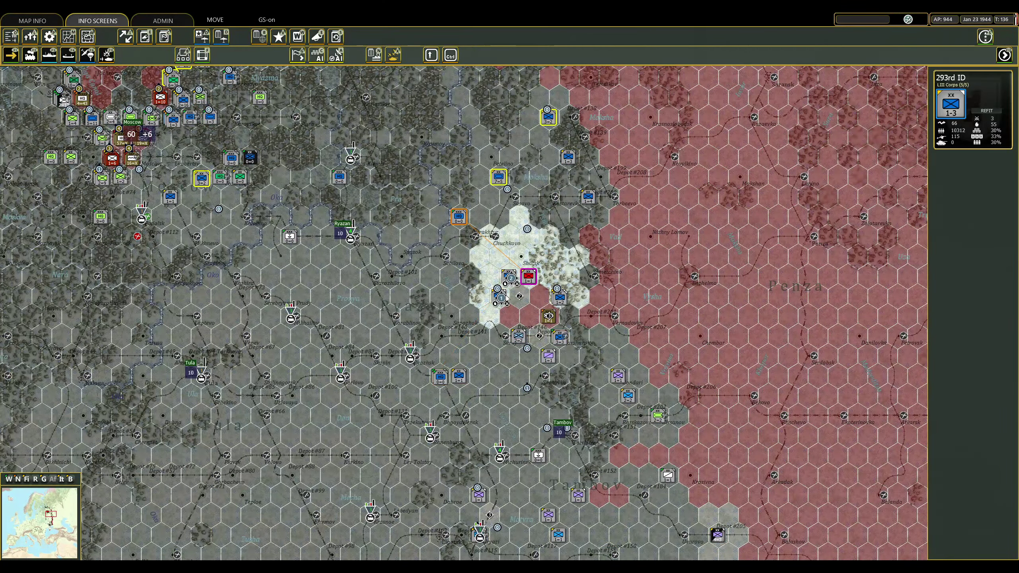
pyautogui.click(501, 298)
pyautogui.click(524, 303)
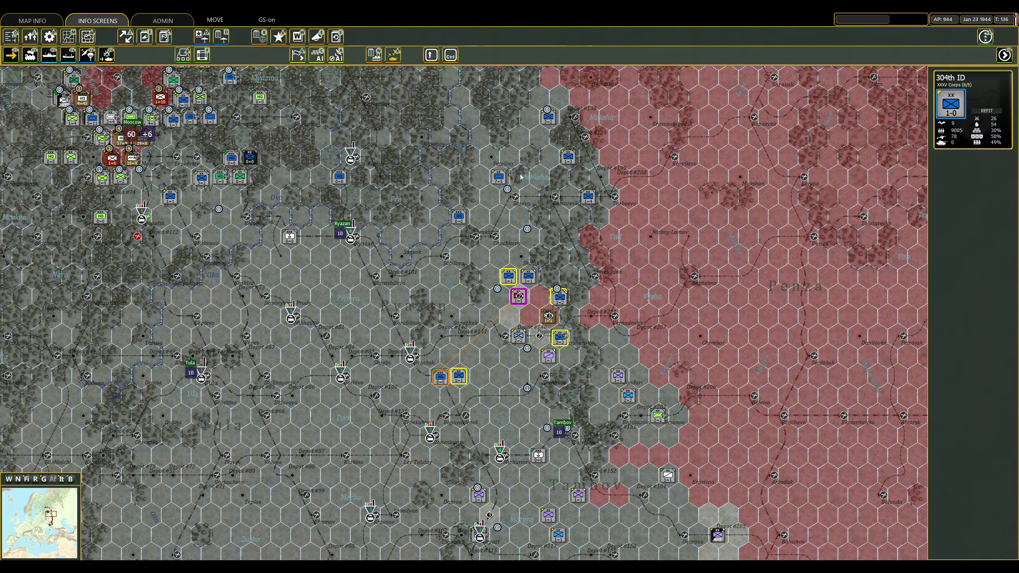
# Check the 4th and 8th Panzer Divisions and move a Gorky-front unit forward one hex.
pyautogui.click(498, 177)
pyautogui.scroll(3, 498, 177)
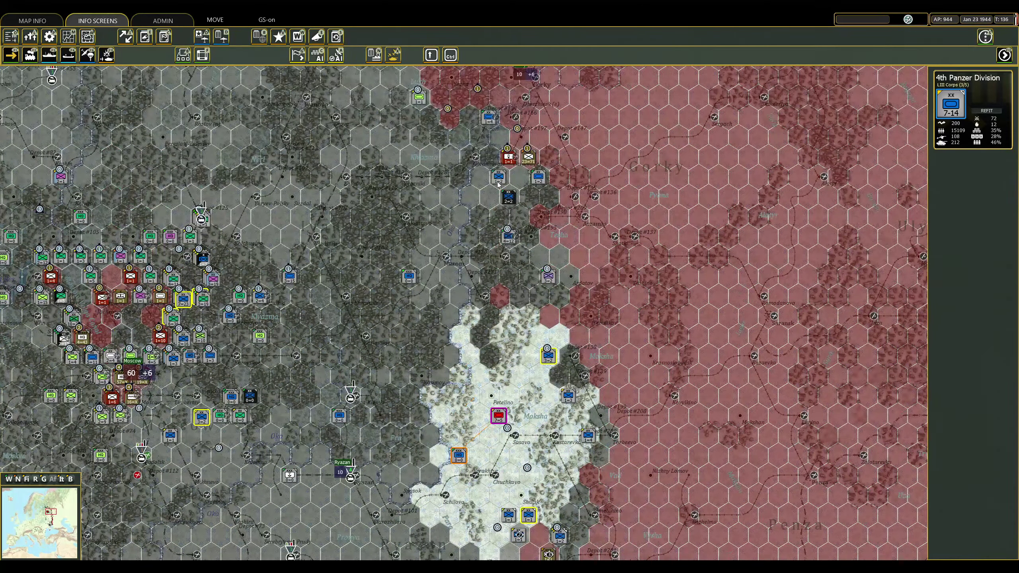
pyautogui.scroll(1, 498, 183)
pyautogui.click(491, 193)
pyautogui.click(538, 256)
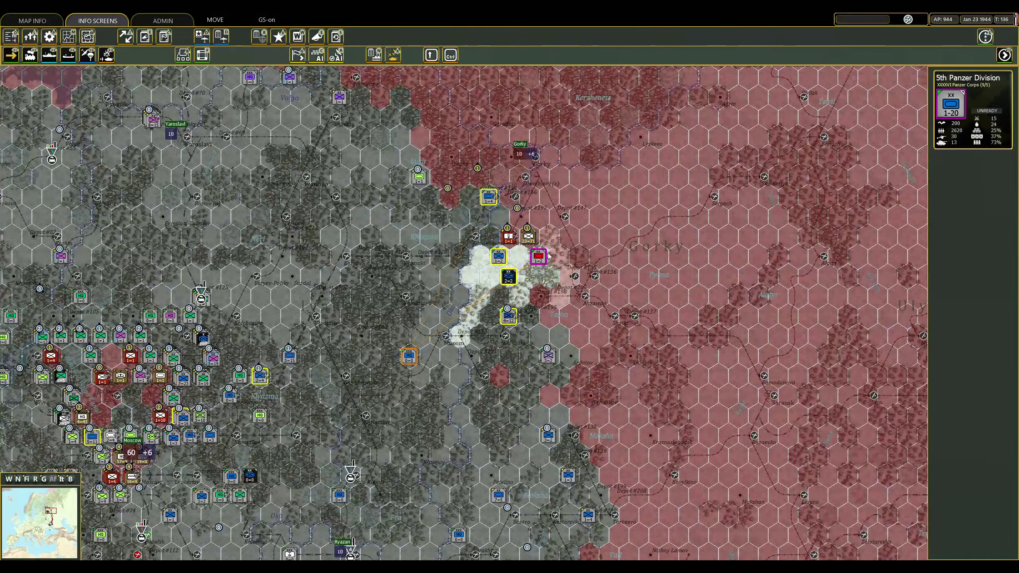
pyautogui.click(549, 236)
# Move the 8th Panzer one hex east and the Lukh unit toward the front, checking Das Reich.
pyautogui.click(492, 201)
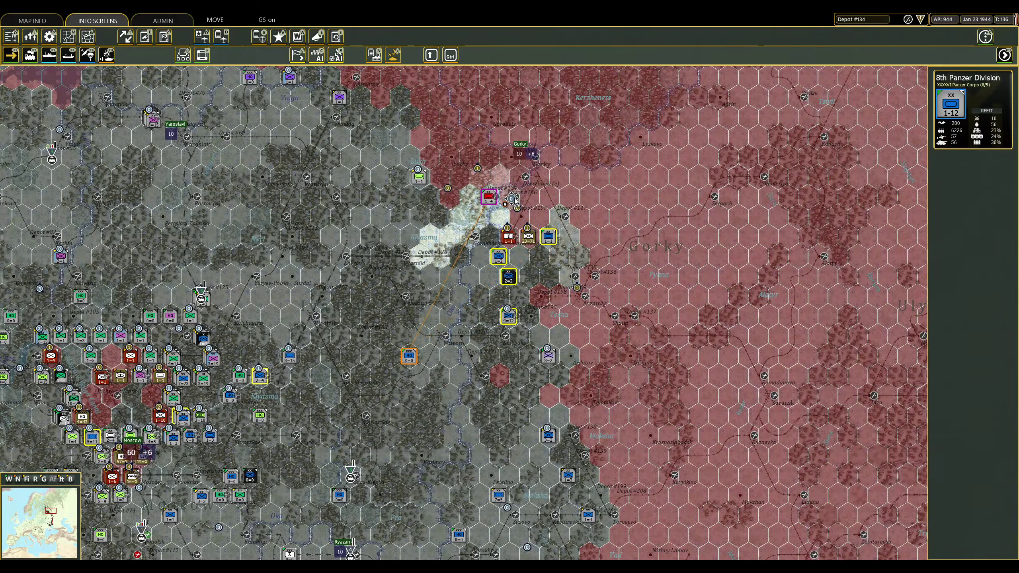
pyautogui.click(532, 209)
pyautogui.click(418, 174)
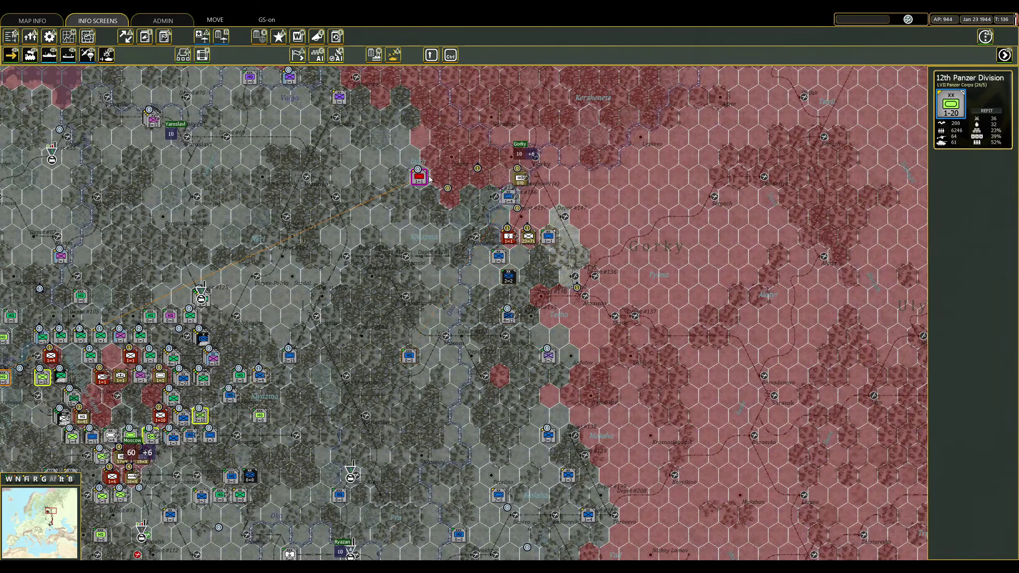
pyautogui.click(478, 215)
pyautogui.click(508, 277)
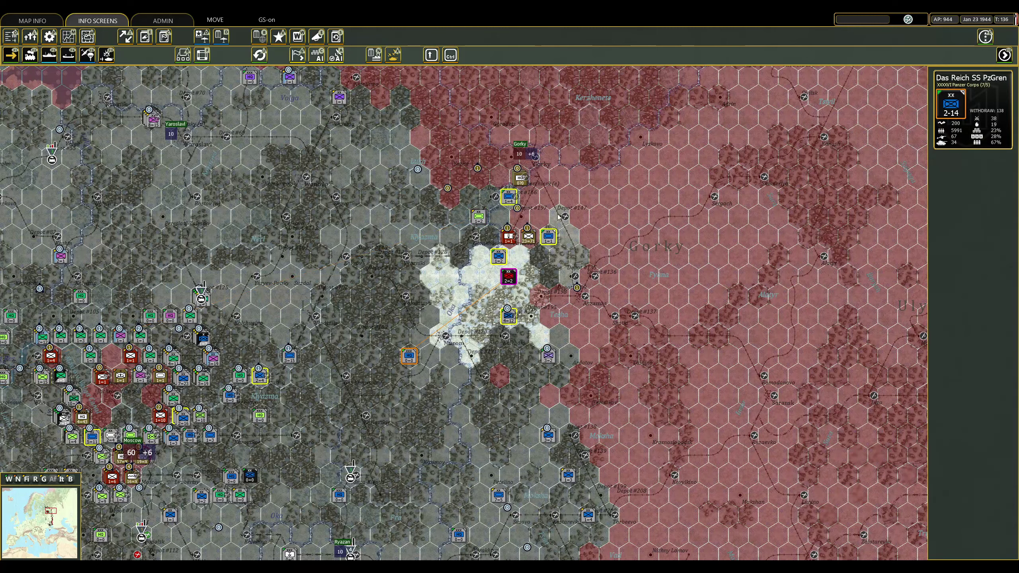
pyautogui.click(498, 257)
pyautogui.scroll(2, 510, 319)
pyautogui.scroll(4, 510, 319)
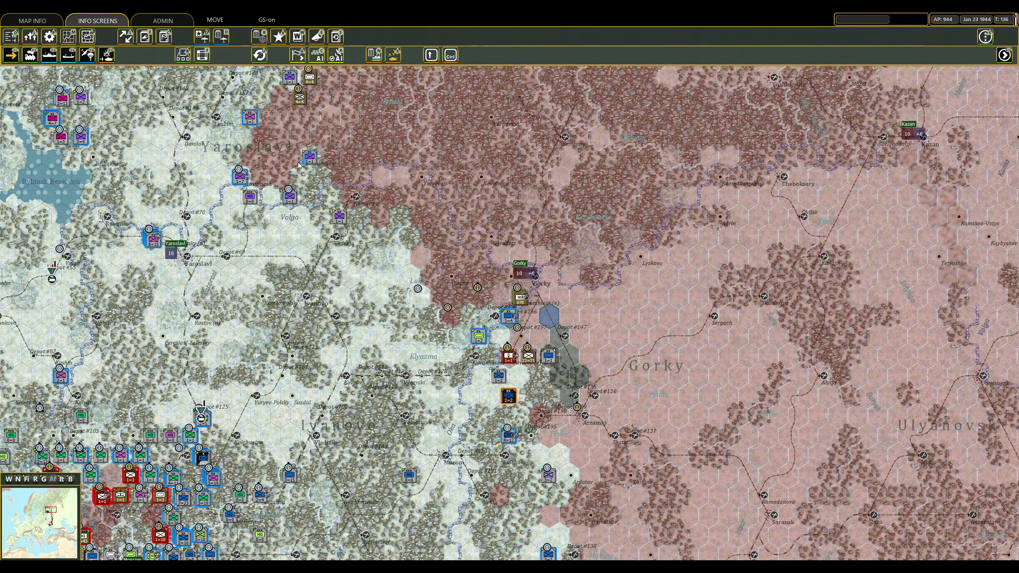
# Move the 370th ID onto Kostroma, then push the 251st and 58th IDs east.
pyautogui.click(254, 255)
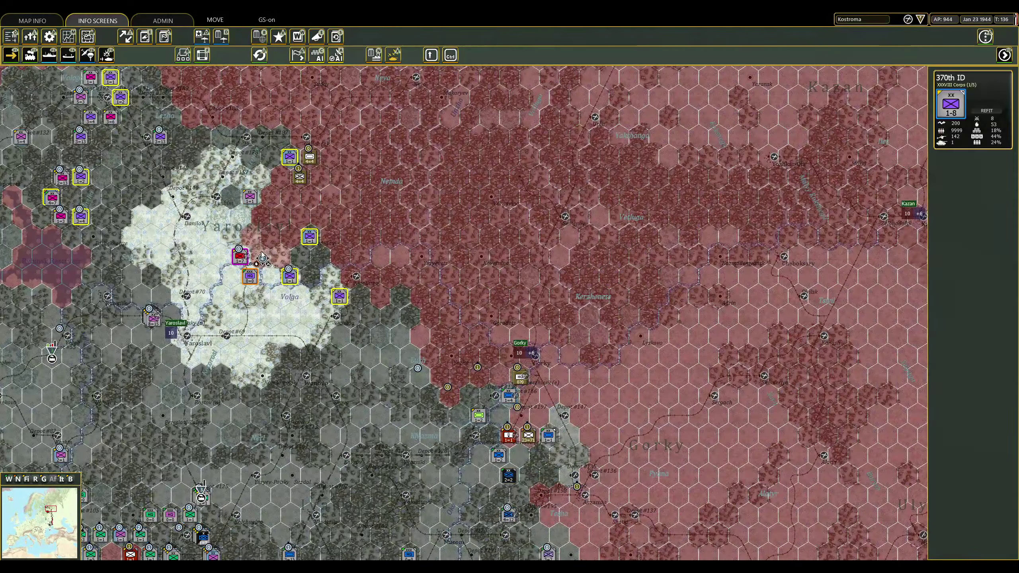
pyautogui.click(259, 187)
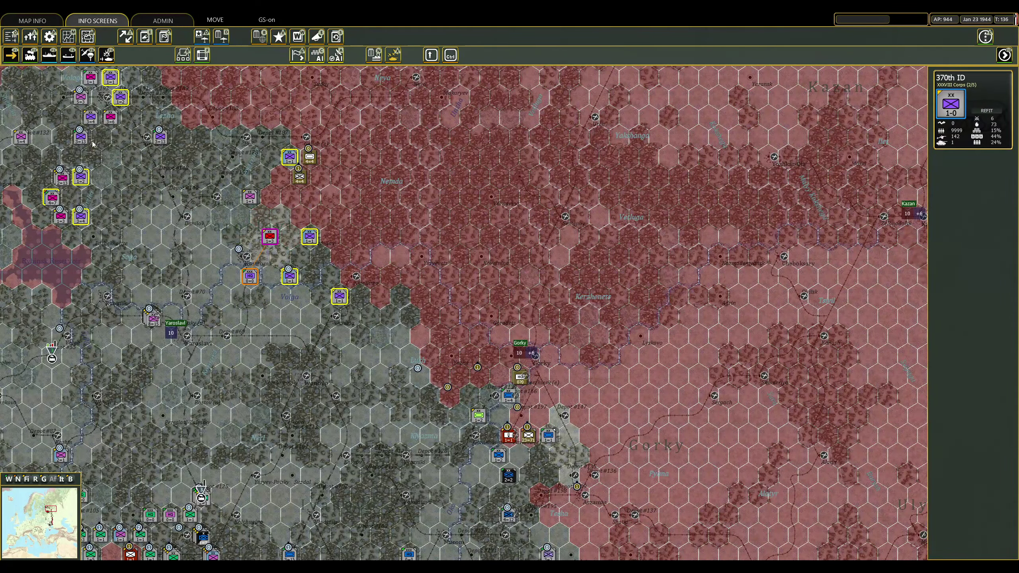
pyautogui.scroll(3, 509, 319)
pyautogui.click(120, 298)
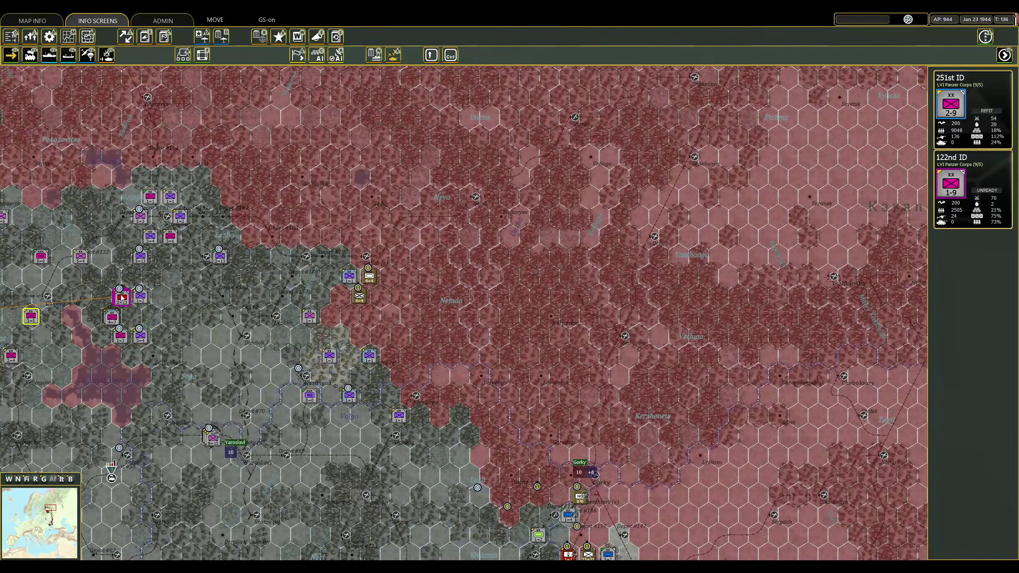
pyautogui.click(213, 279)
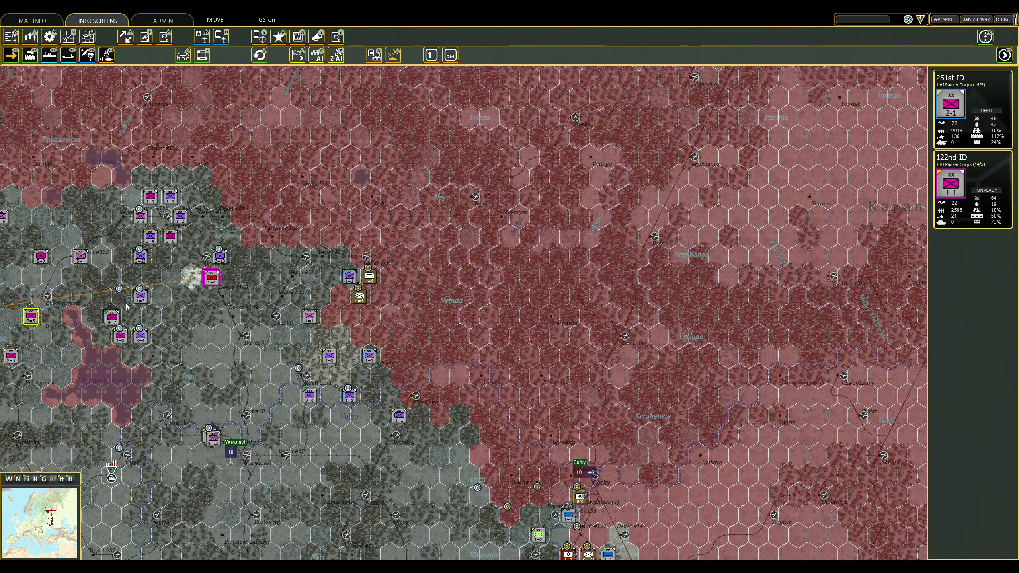
pyautogui.click(112, 317)
pyautogui.click(259, 299)
pyautogui.scroll(2, 215, 208)
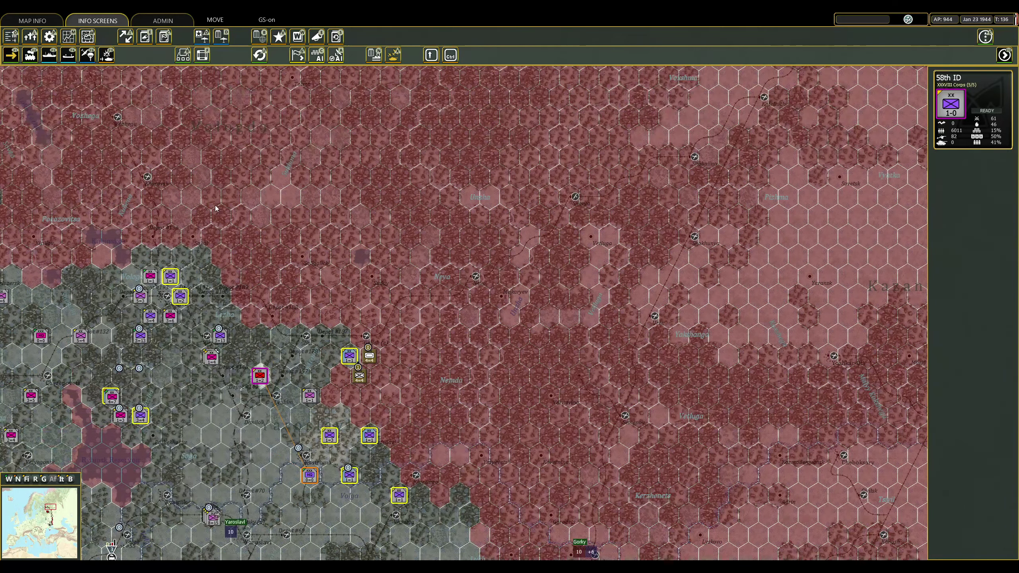
pyautogui.scroll(-2, 216, 207)
pyautogui.scroll(-2, 431, 291)
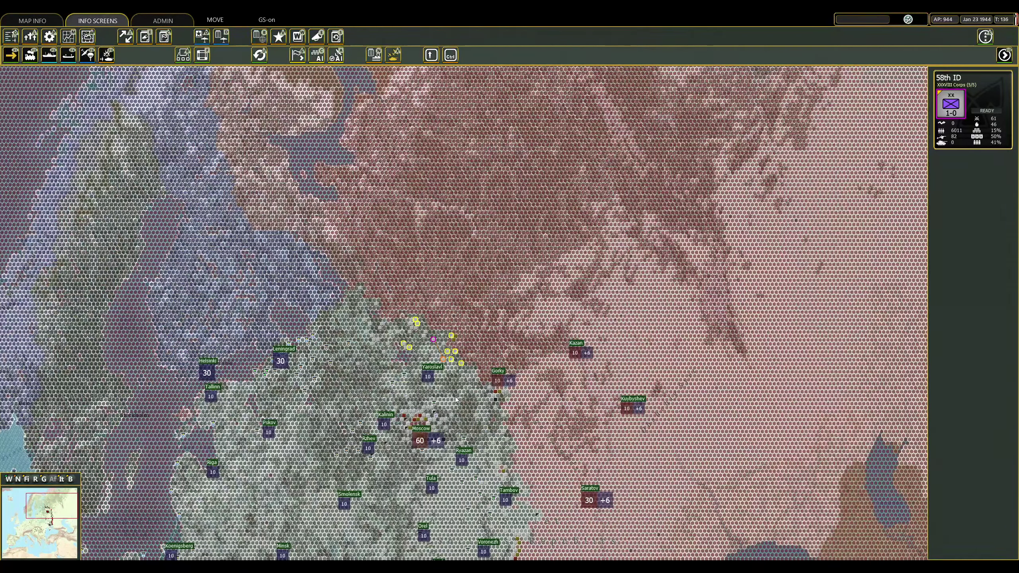
pyautogui.scroll(2, 457, 398)
pyautogui.scroll(2, 456, 399)
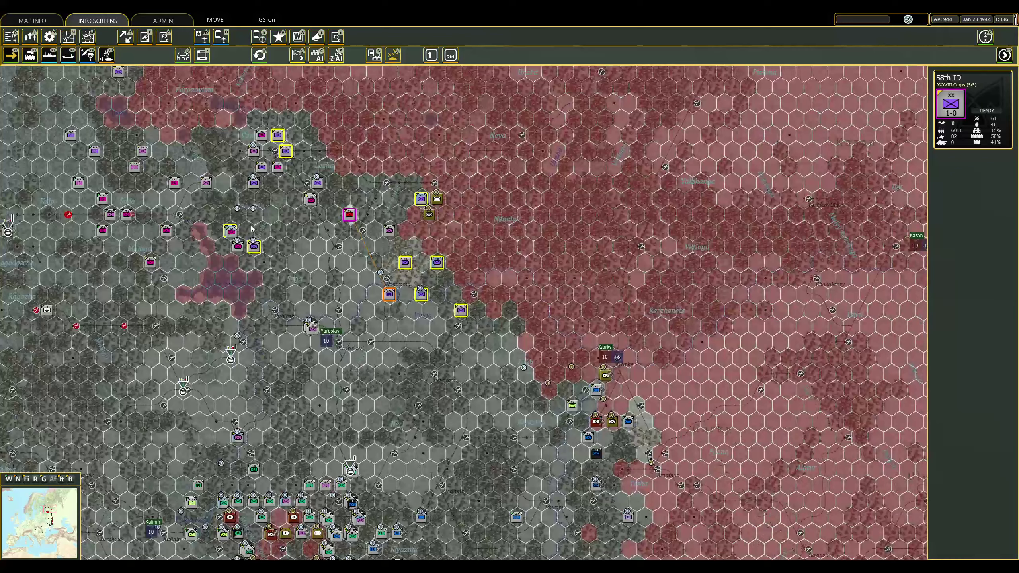
# Move the 7th LW Fld Div east and the XXXXI Pz Crps one hex southeast.
pyautogui.click(237, 243)
pyautogui.rightClick(240, 239)
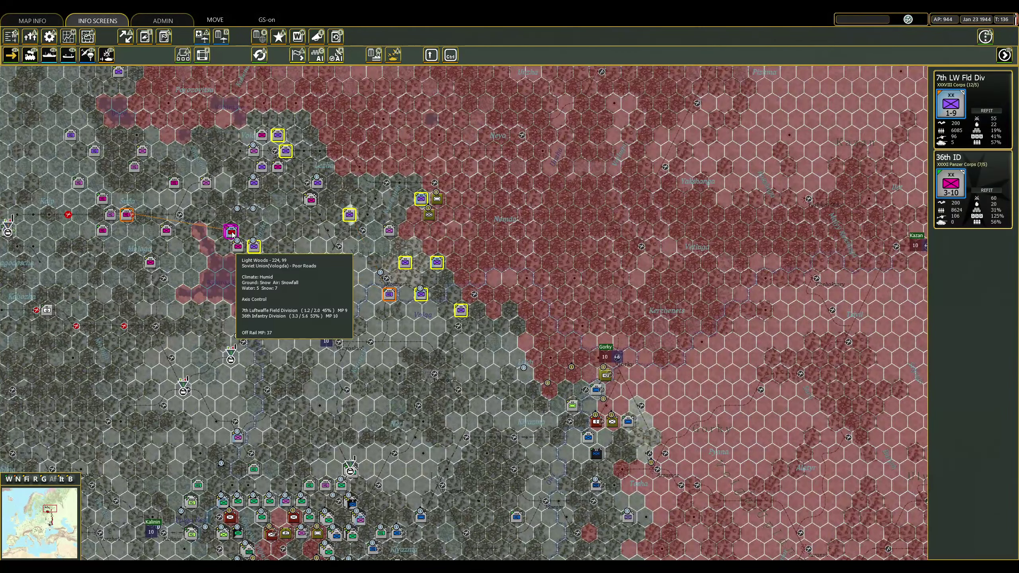
pyautogui.click(351, 248)
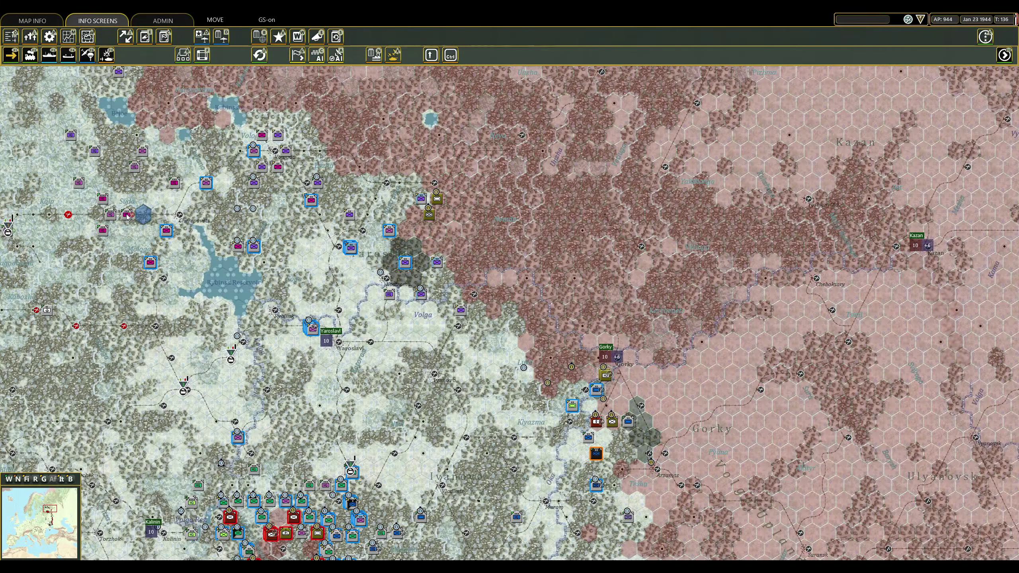
pyautogui.click(142, 217)
pyautogui.click(156, 230)
pyautogui.rightClick(166, 231)
pyautogui.click(269, 230)
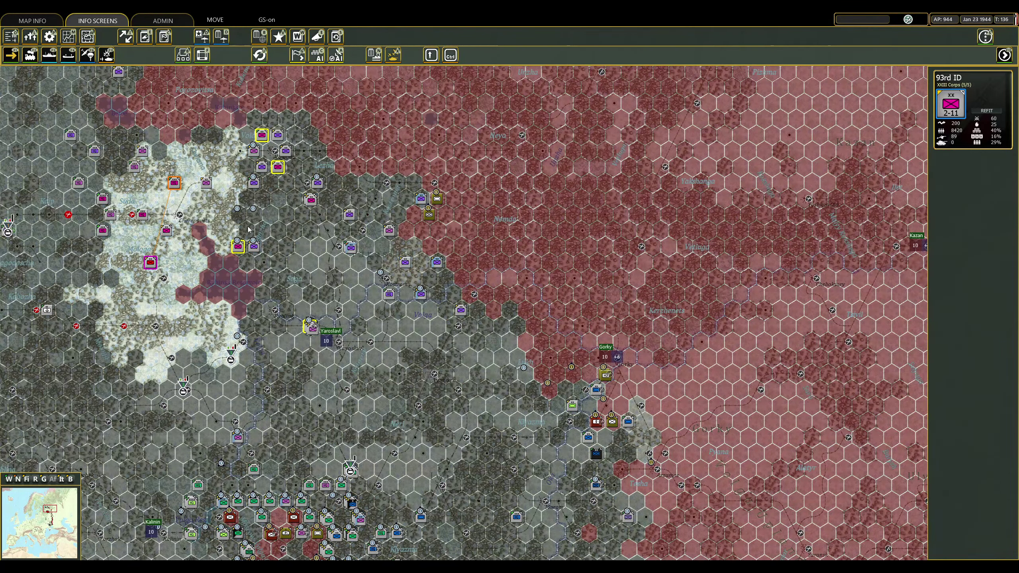
# Move the 377th ID east toward Yaroslavl and the 1st ID up to the front line.
pyautogui.click(167, 233)
pyautogui.rightClick(237, 243)
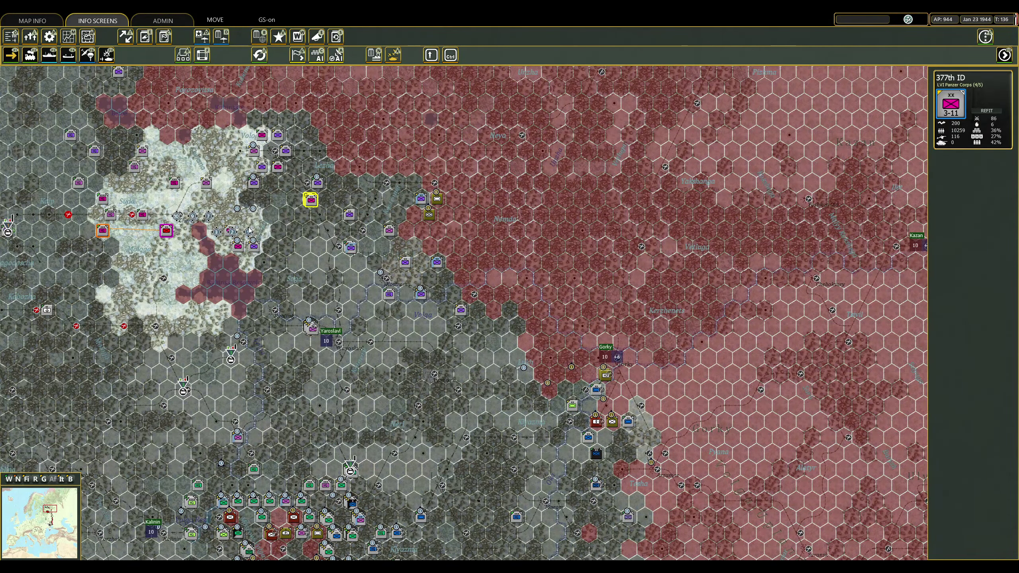
pyautogui.click(270, 236)
pyautogui.click(311, 201)
pyautogui.rightClick(359, 233)
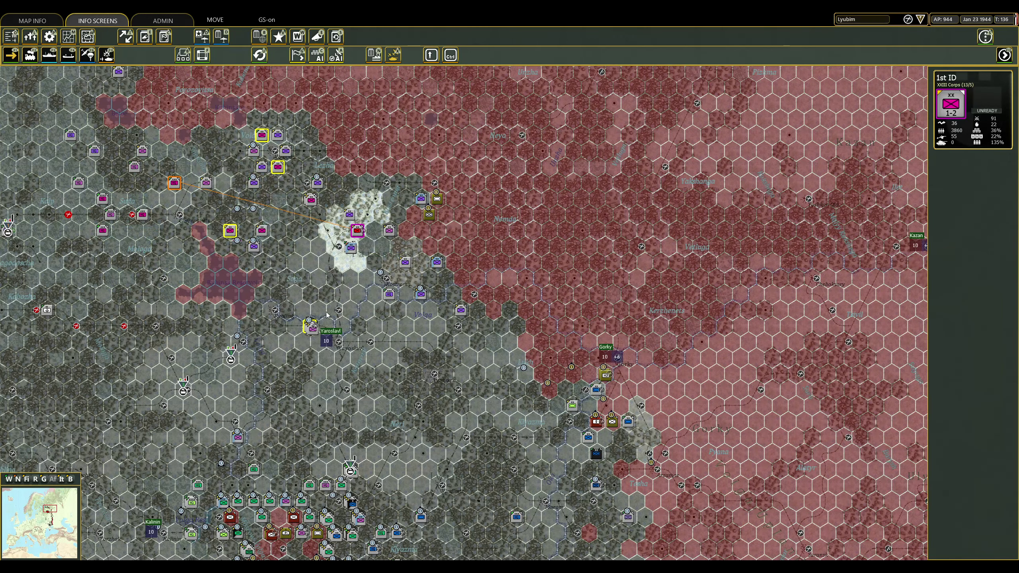
# Send the 121st and 218th ID from the Yaroslavl stack southeast toward the front.
pyautogui.click(311, 330)
pyautogui.click(311, 330)
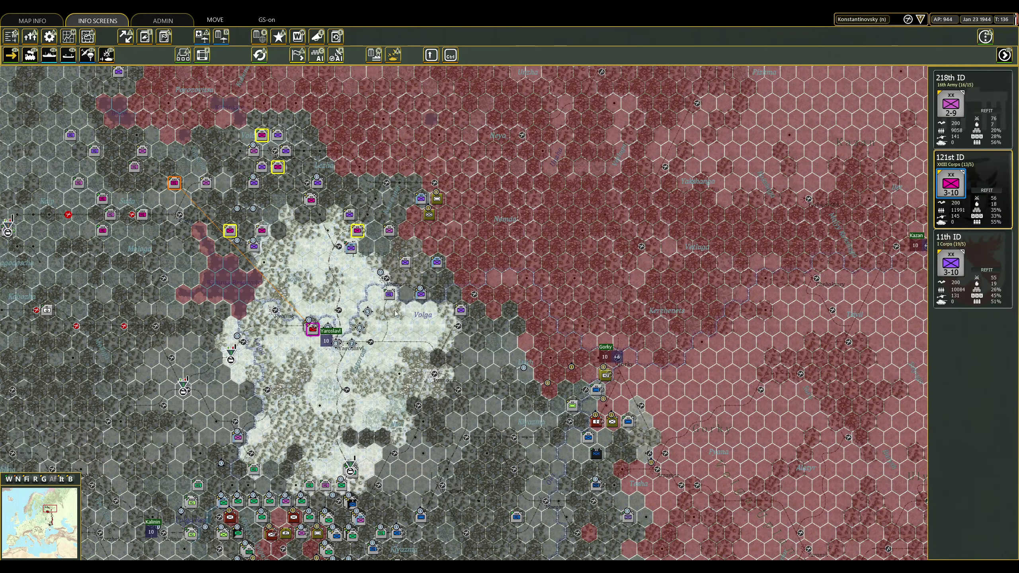
pyautogui.rightClick(445, 311)
pyautogui.click(312, 328)
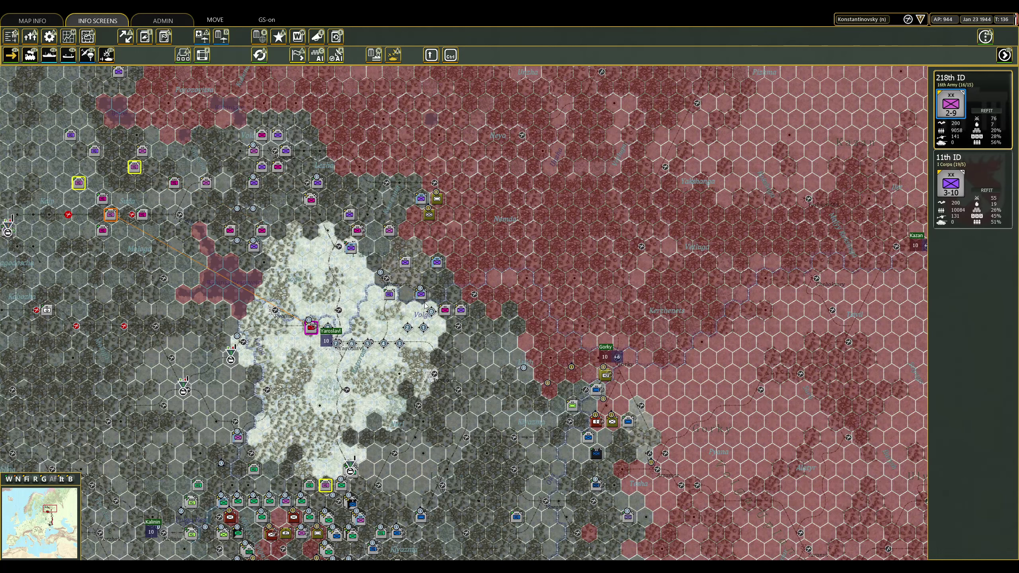
pyautogui.click(972, 190)
pyautogui.rightClick(436, 326)
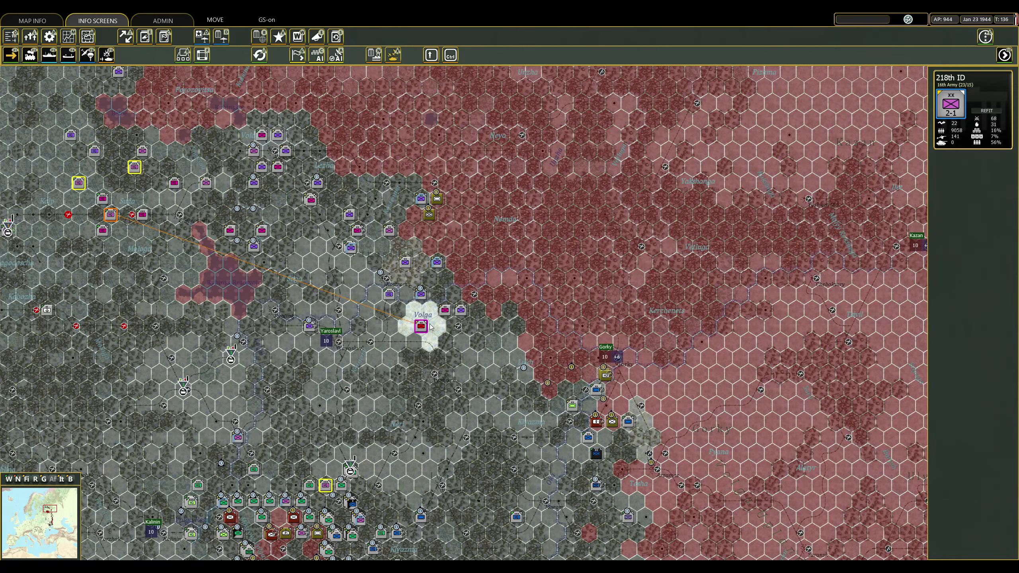
# Move the 11th ID, the north-western headquarters and the 254th ID forward.
pyautogui.click(318, 324)
pyautogui.click(389, 295)
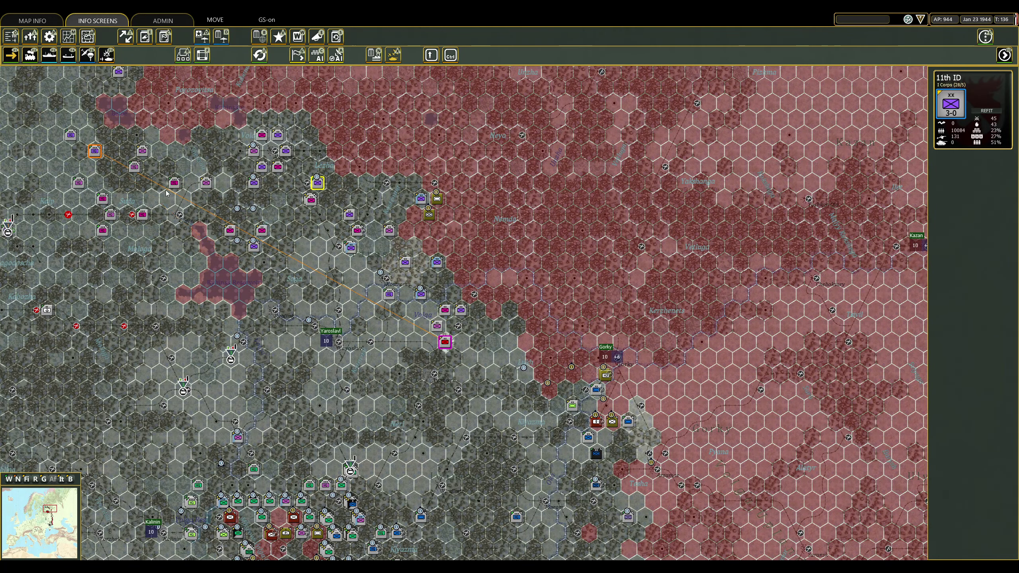
pyautogui.click(108, 156)
pyautogui.click(102, 200)
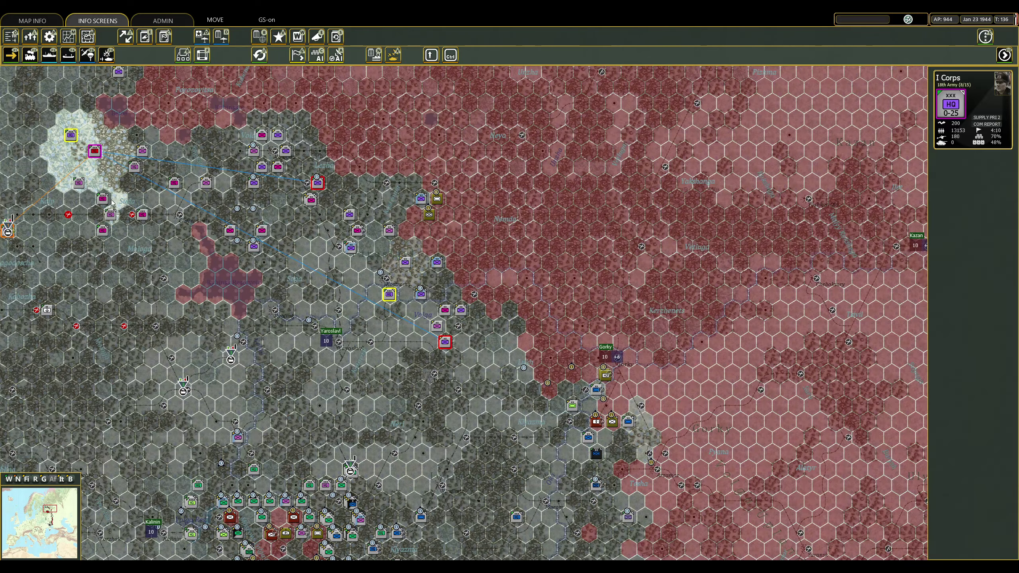
pyautogui.click(111, 213)
pyautogui.click(135, 166)
pyautogui.click(144, 151)
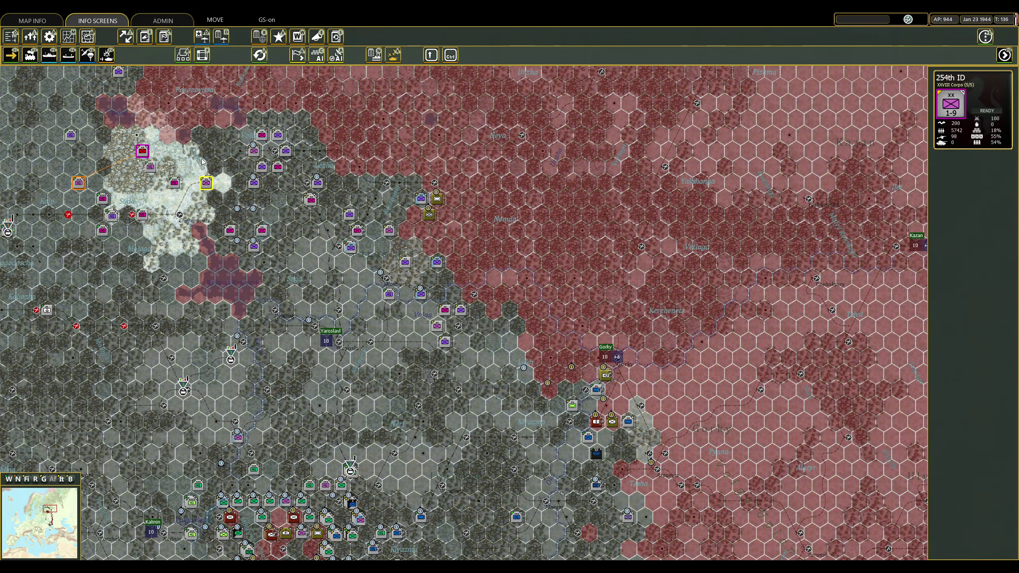
pyautogui.click(161, 122)
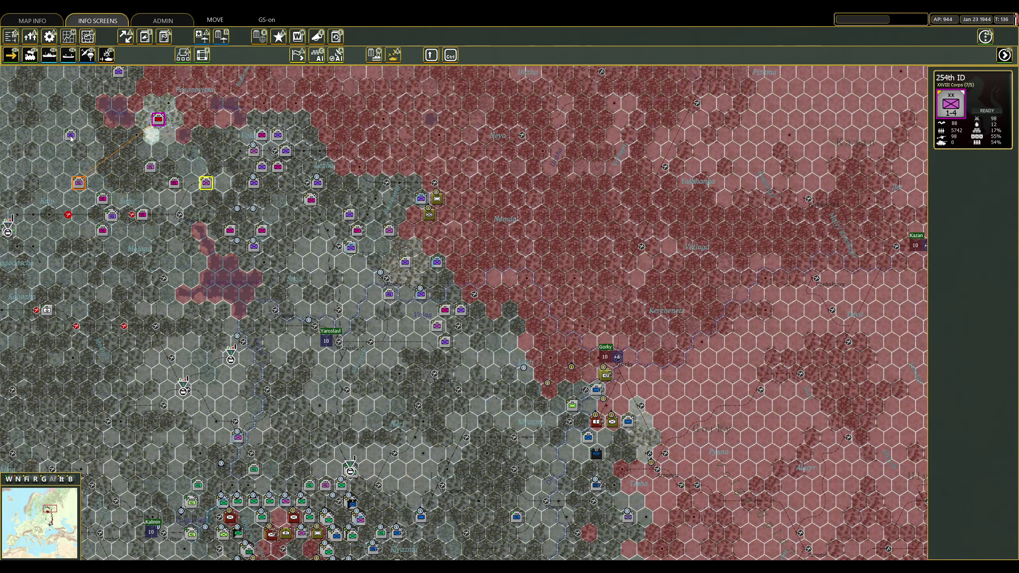
# Attack the Soviet stack north of Moscow with the 11th SS PzGren Div.
pyautogui.press('Escape')
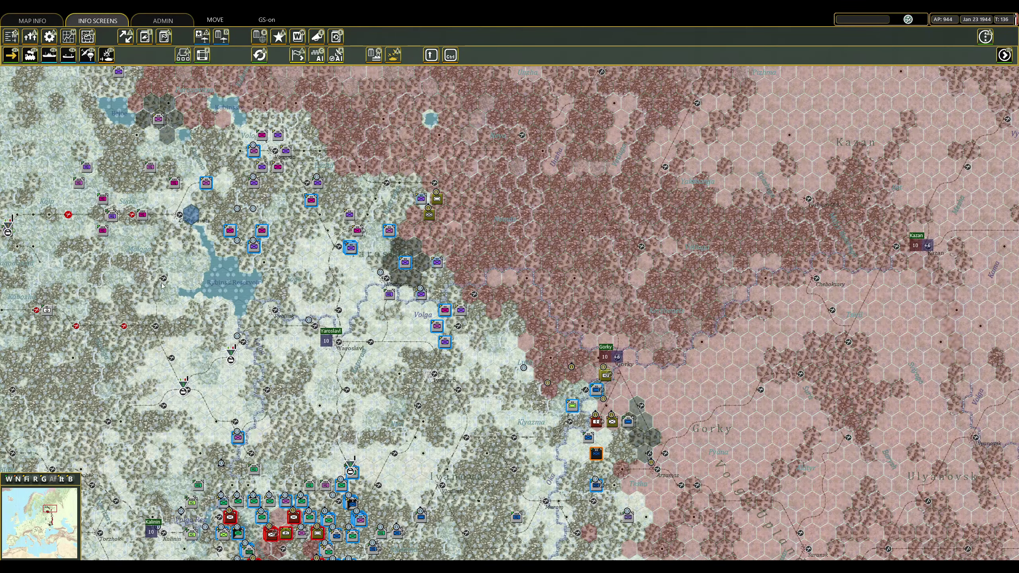
pyautogui.scroll(3, 303, 510)
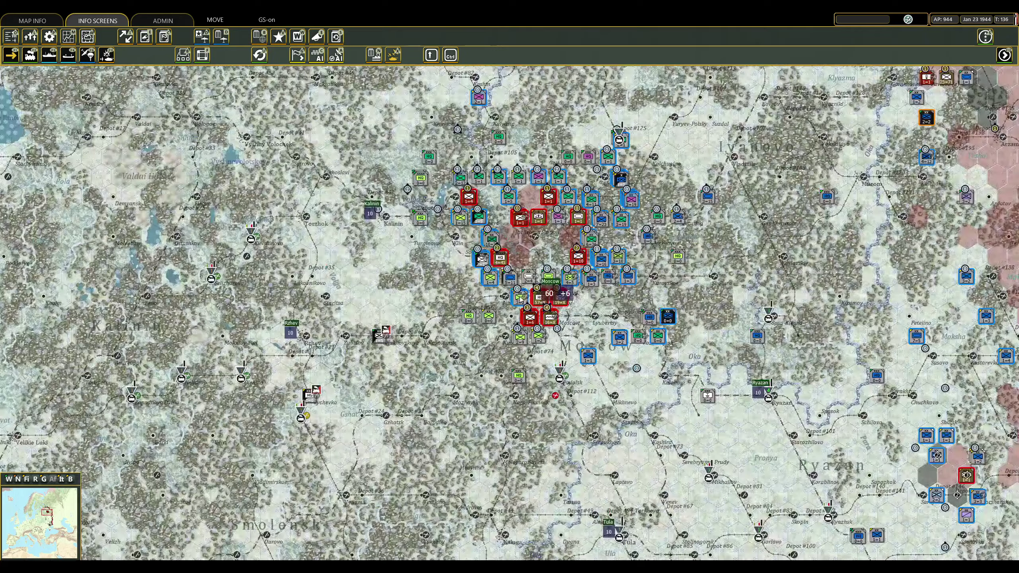
pyautogui.scroll(-2, 378, 332)
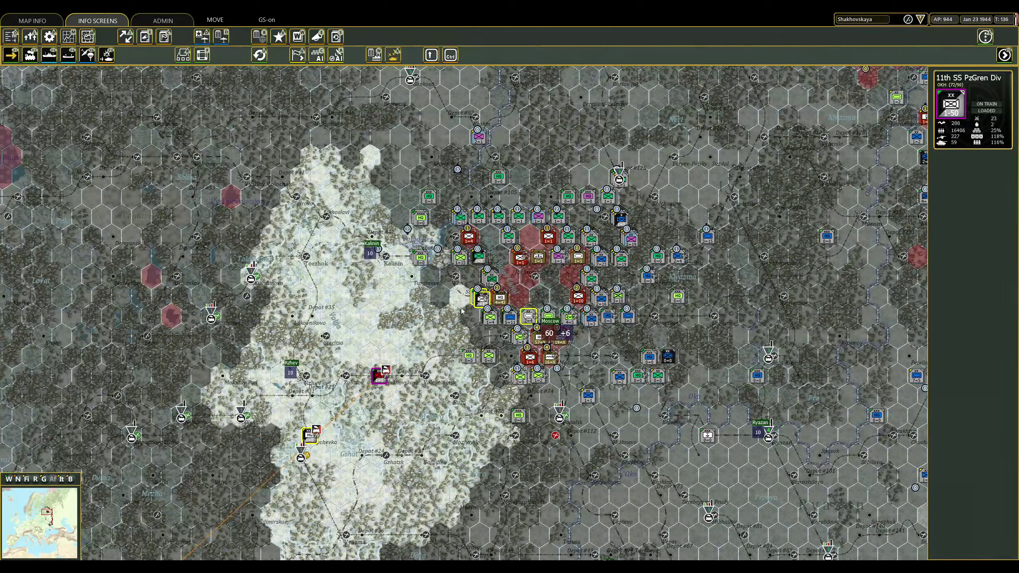
pyautogui.scroll(2, 463, 307)
pyautogui.click(481, 298)
pyautogui.click(483, 260)
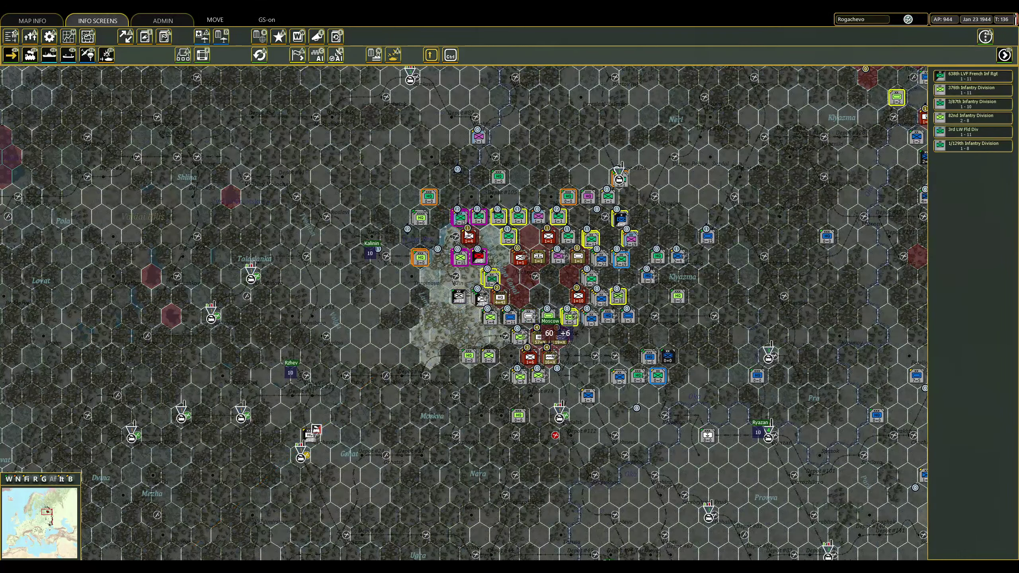
pyautogui.rightClick(470, 241)
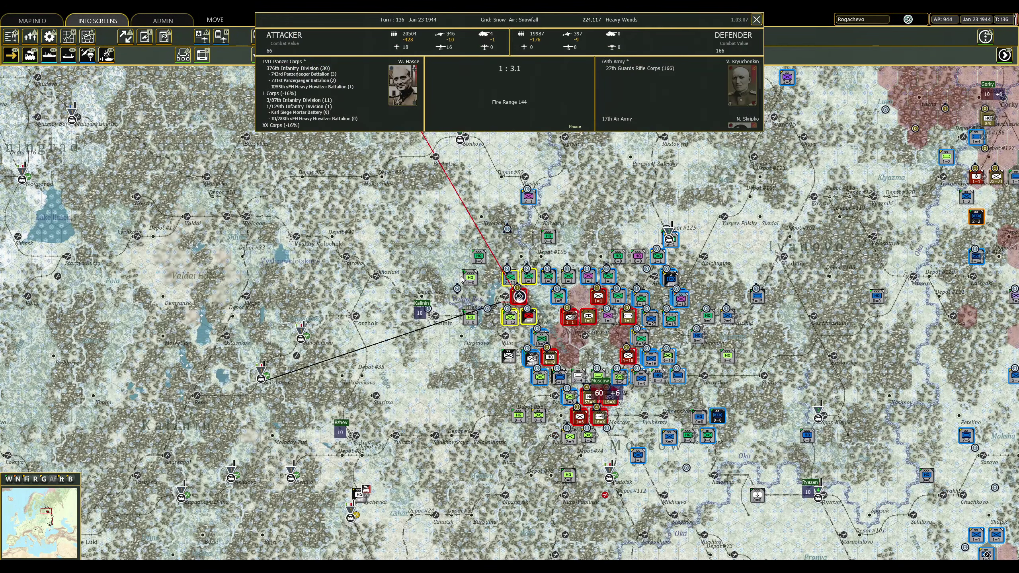
pyautogui.click(540, 297)
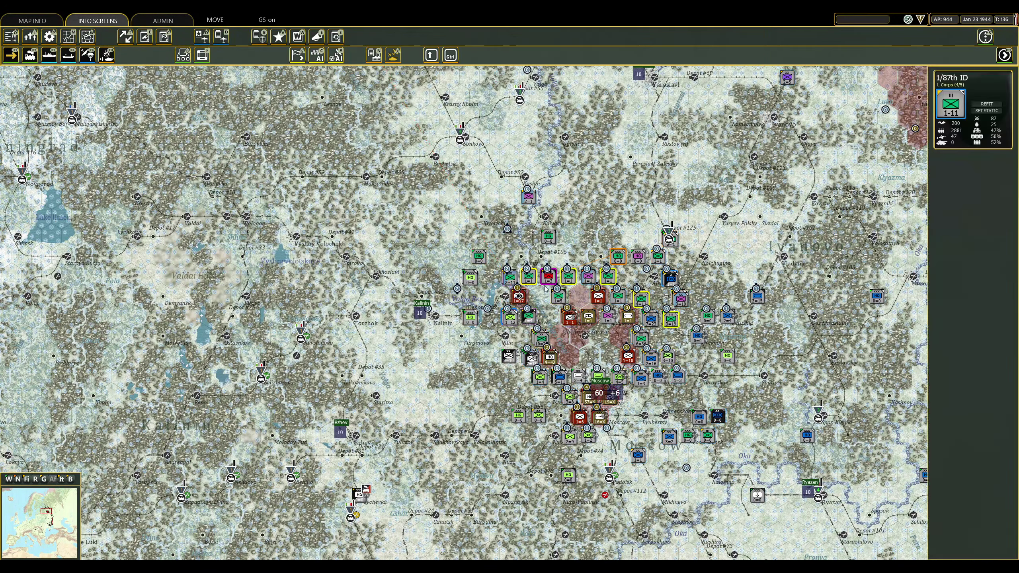
# Attack the rifle corps east of Moscow with the 1/87th and 2/162nd ID.
pyautogui.click(540, 297)
pyautogui.click(558, 280)
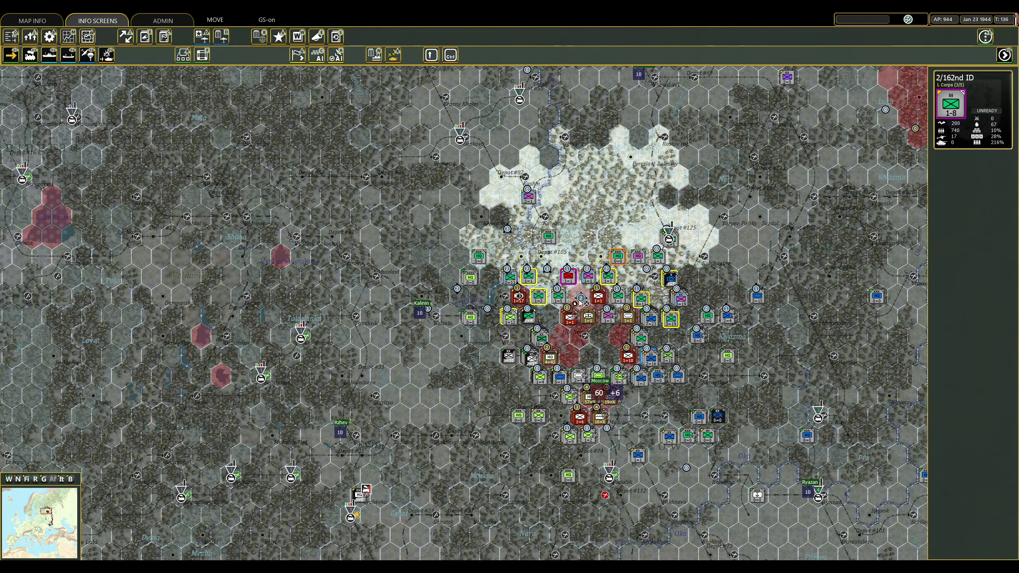
pyautogui.click(642, 344)
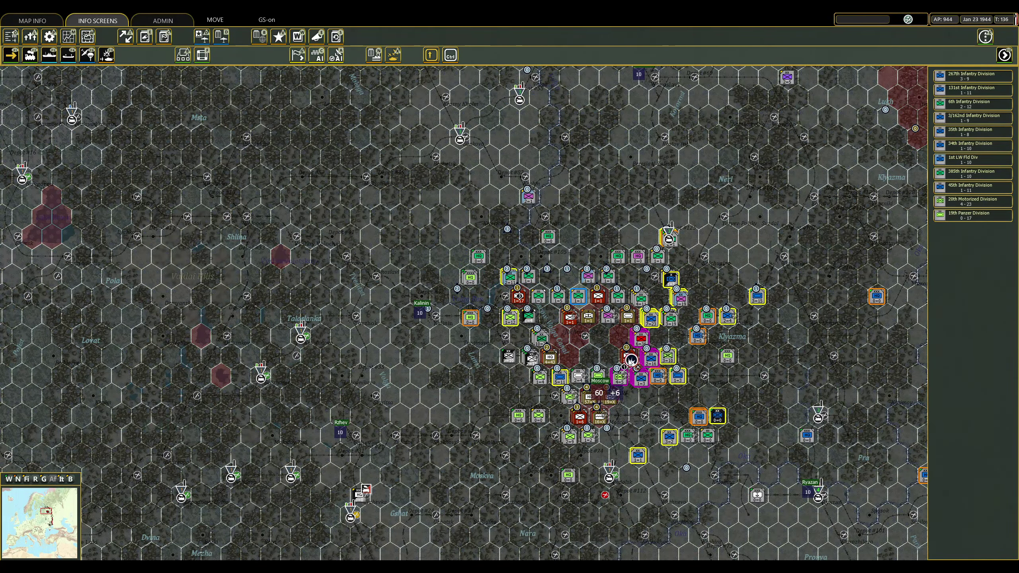
pyautogui.rightClick(629, 363)
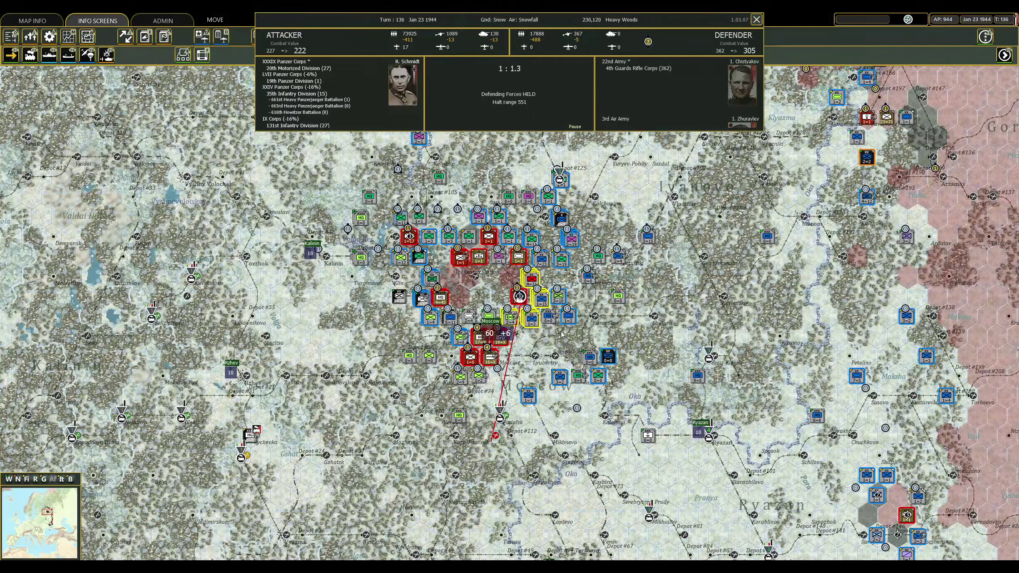
pyautogui.click(756, 19)
# Attack the tank corps near Moscow with the 267th ID stack.
pyautogui.click(541, 303)
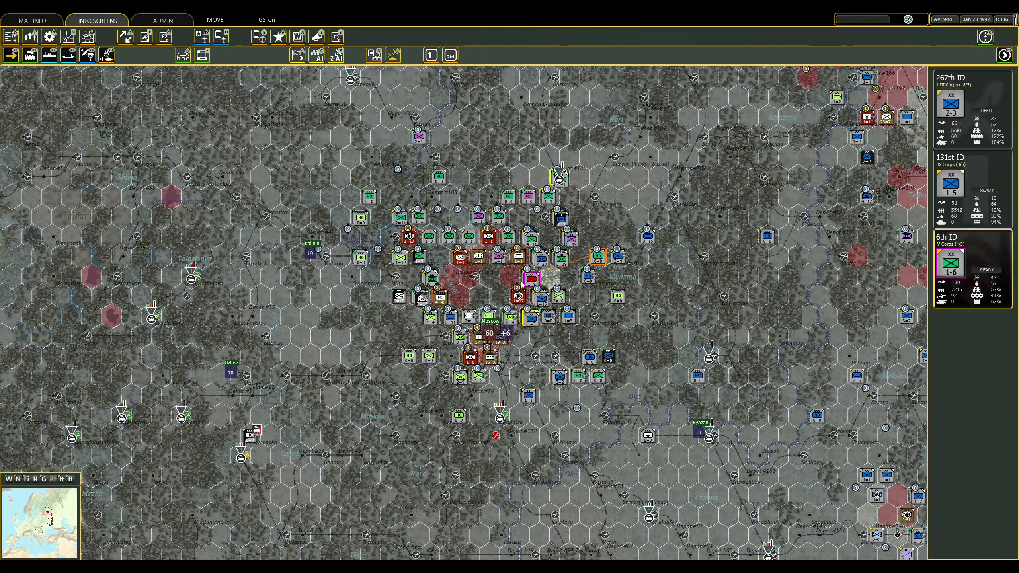
pyautogui.click(495, 261)
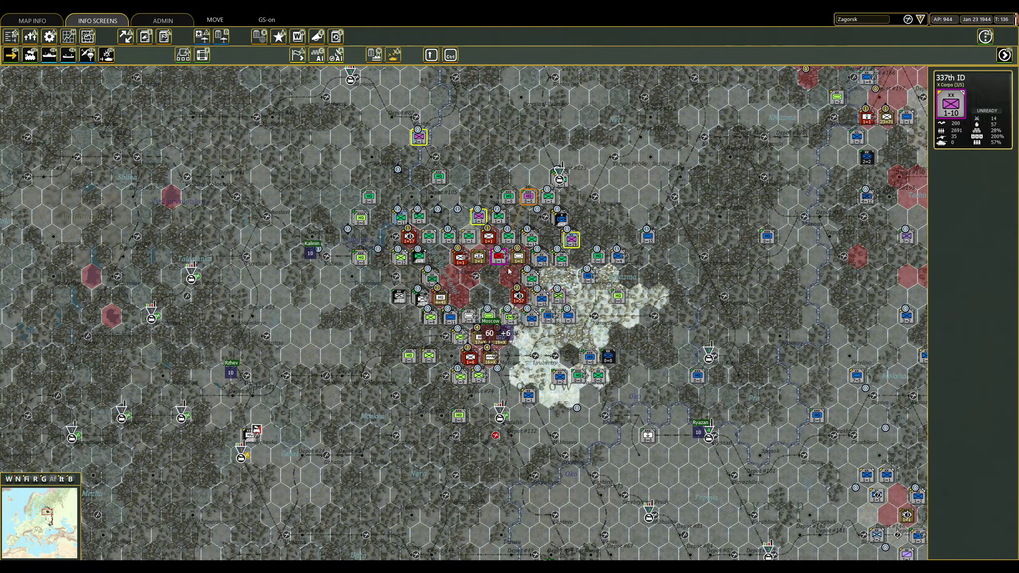
pyautogui.rightClick(509, 276)
pyautogui.click(530, 199)
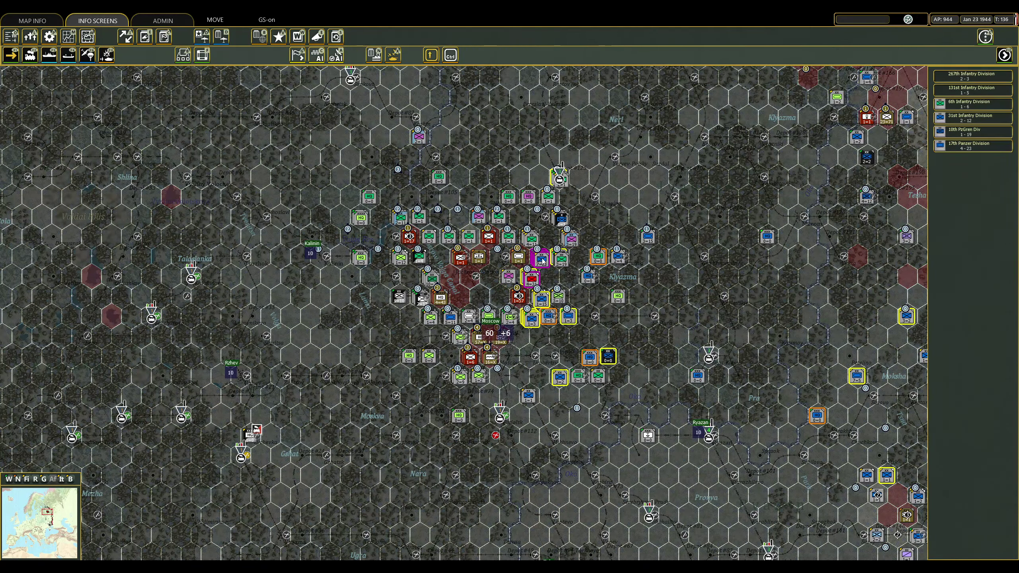
pyautogui.click(525, 263)
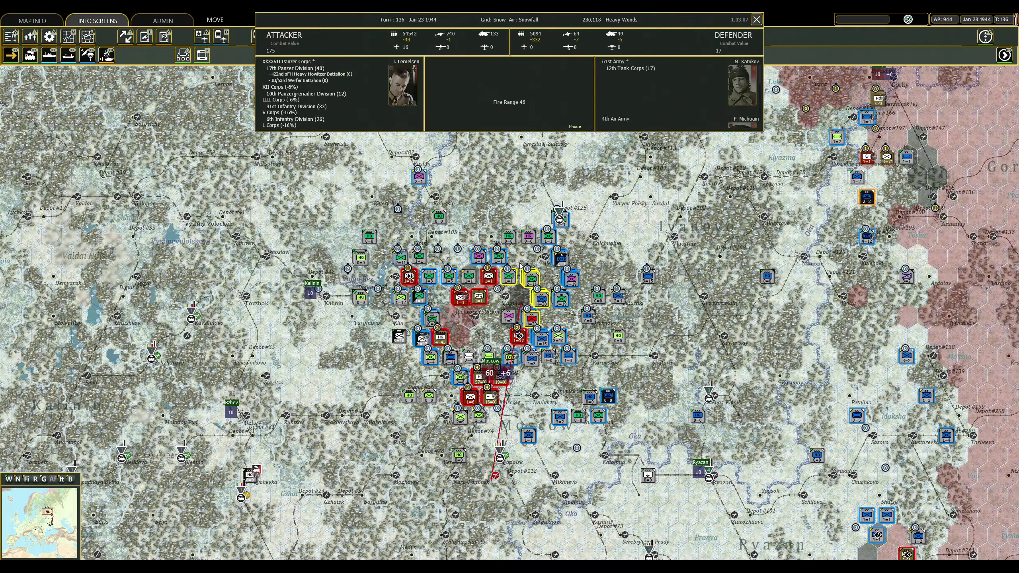
pyautogui.click(558, 321)
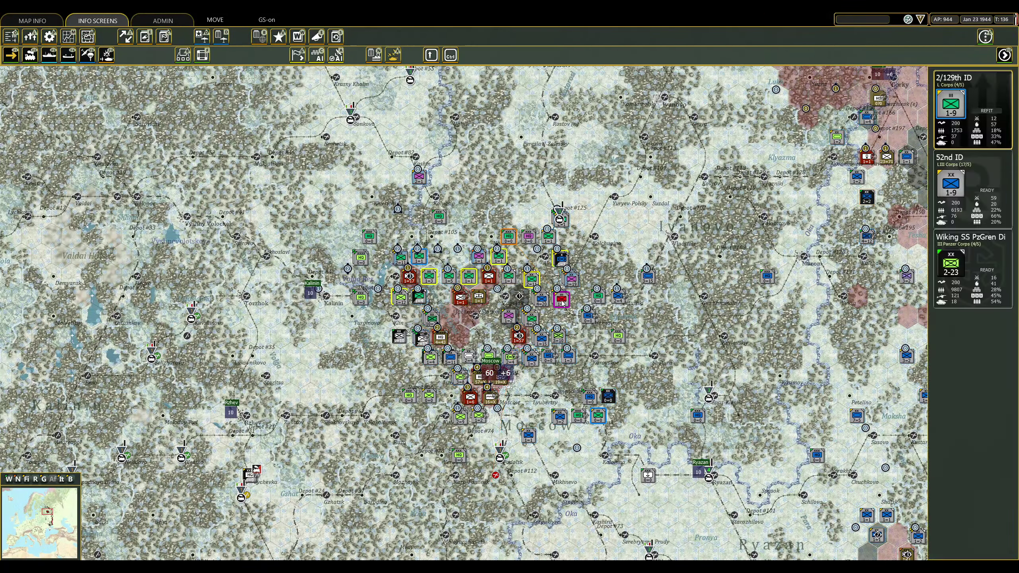
# Check the 2/129th, 28th Jaeger and 17th ID, then move FBD 2 west of Ryazan.
pyautogui.click(542, 307)
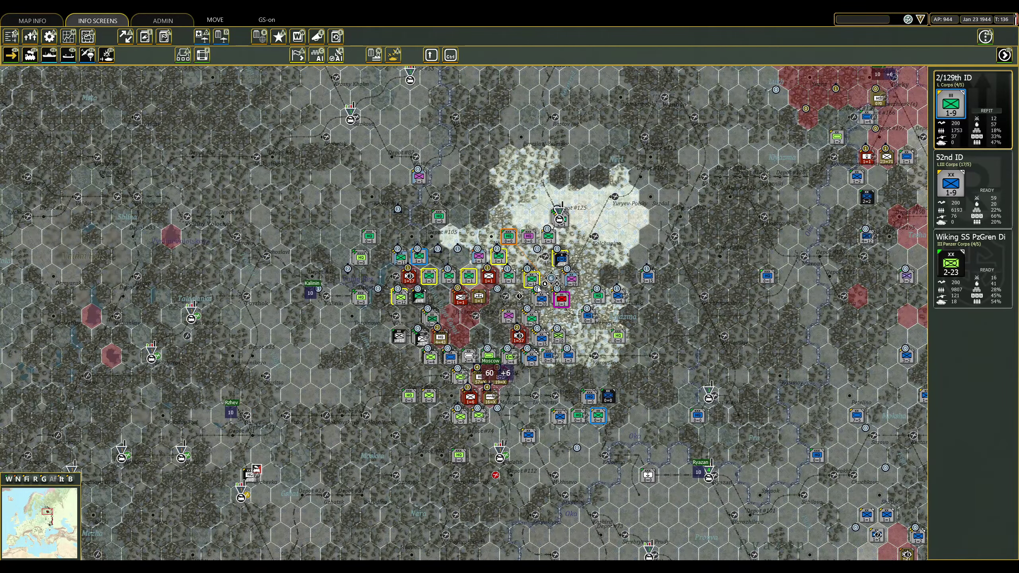
pyautogui.rightClick(603, 387)
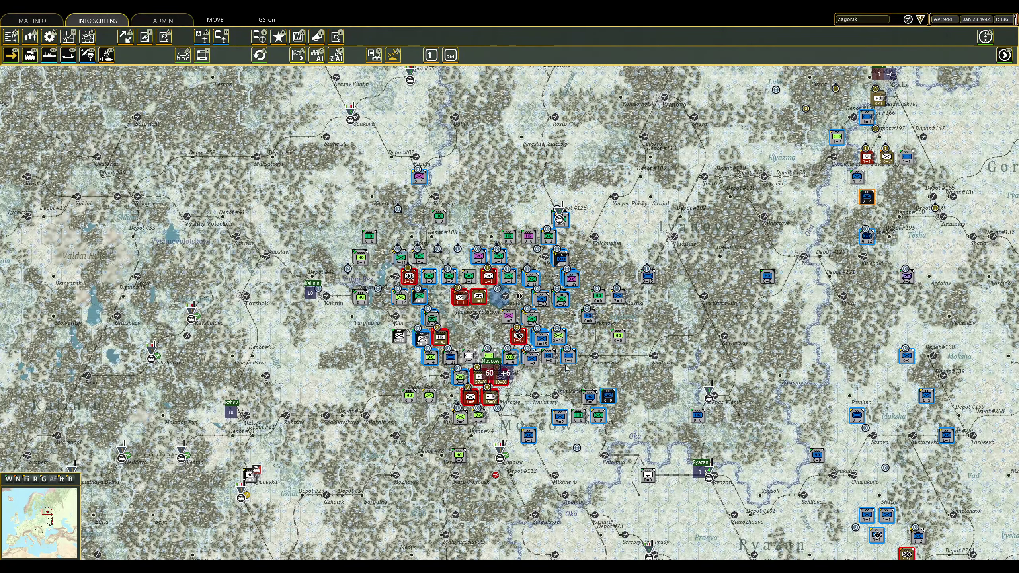
pyautogui.click(527, 437)
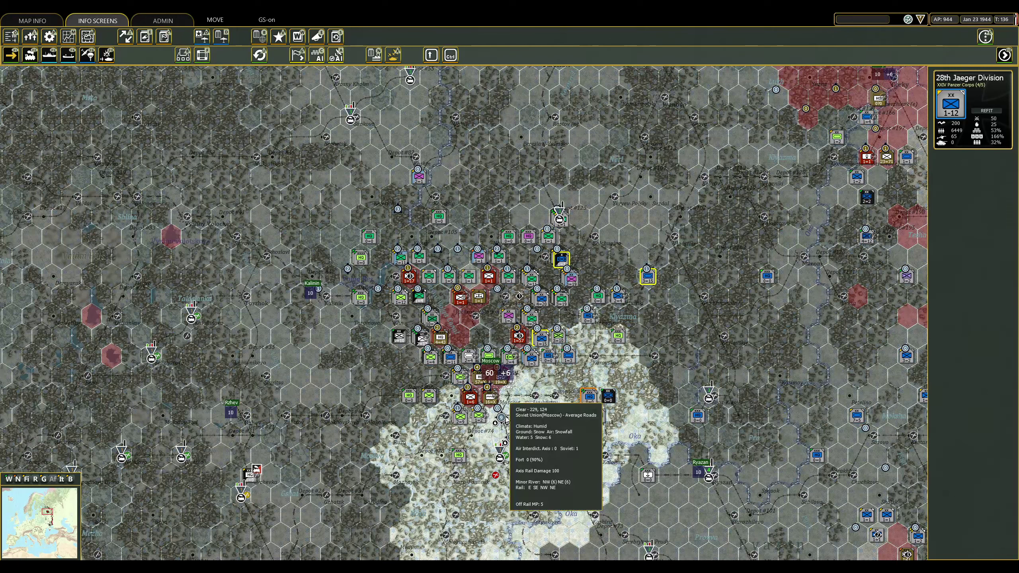
pyautogui.click(562, 419)
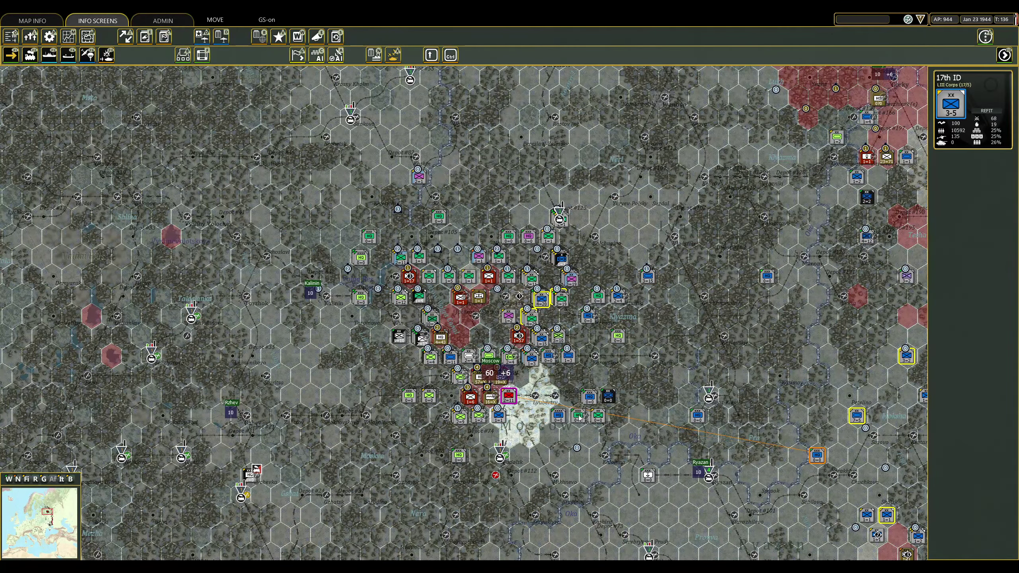
pyautogui.rightClick(570, 385)
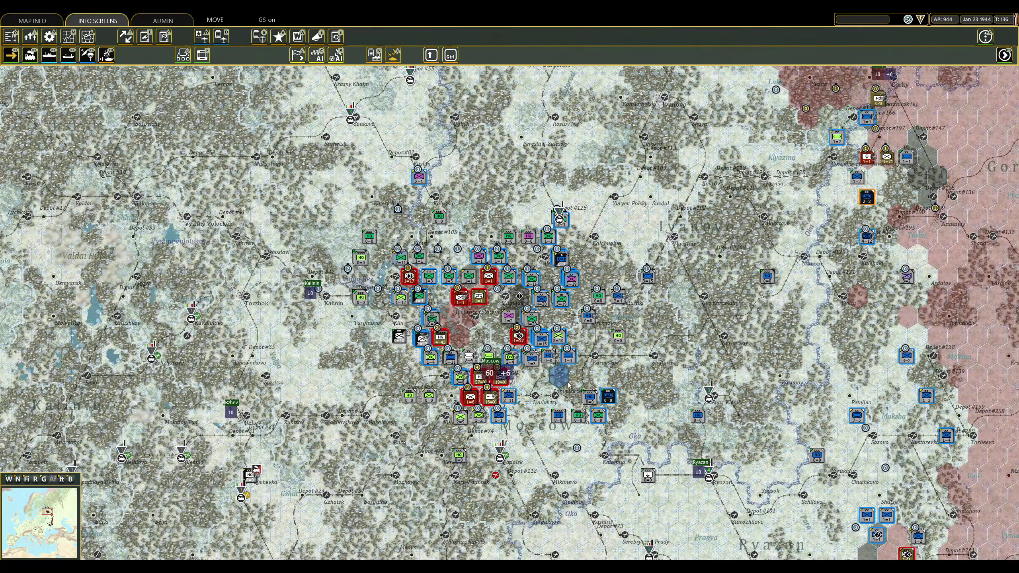
pyautogui.click(649, 475)
pyautogui.scroll(-3, 659, 483)
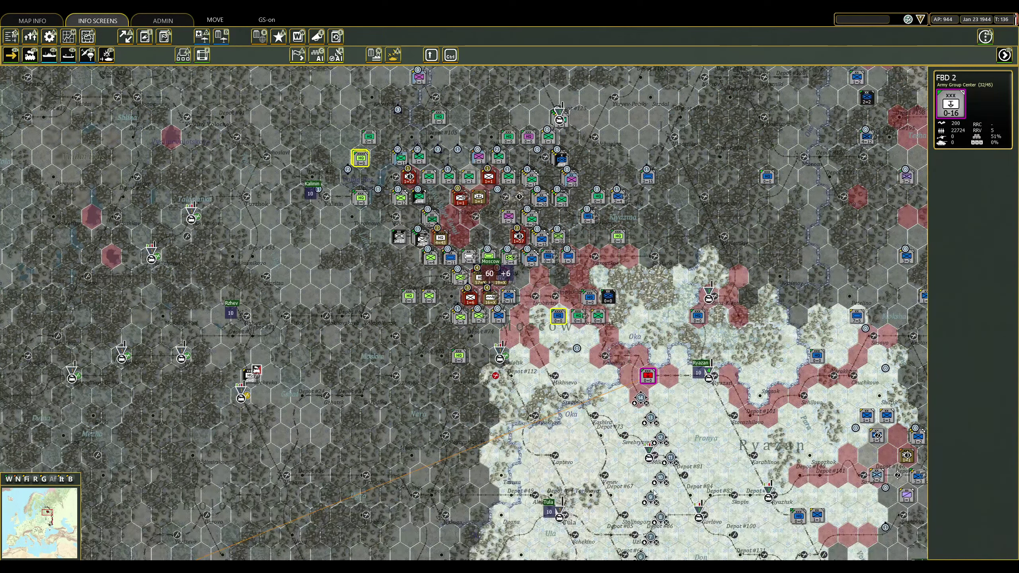
pyautogui.click(538, 356)
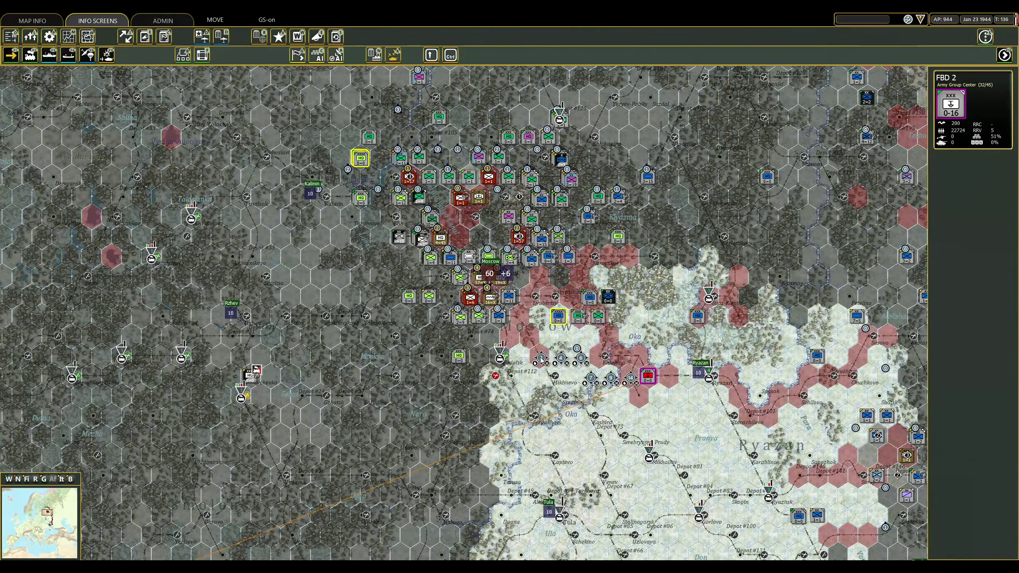
# Build a priority railyard depot on FBD 2's hex west of Ryazan.
pyautogui.rightClick(557, 343)
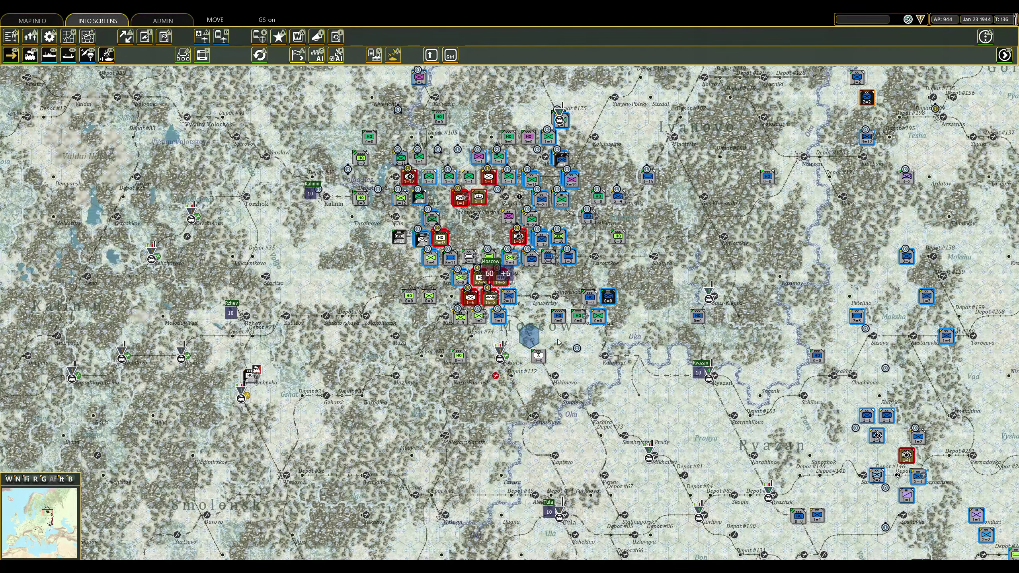
pyautogui.rightClick(504, 354)
pyautogui.moveTo(532, 400)
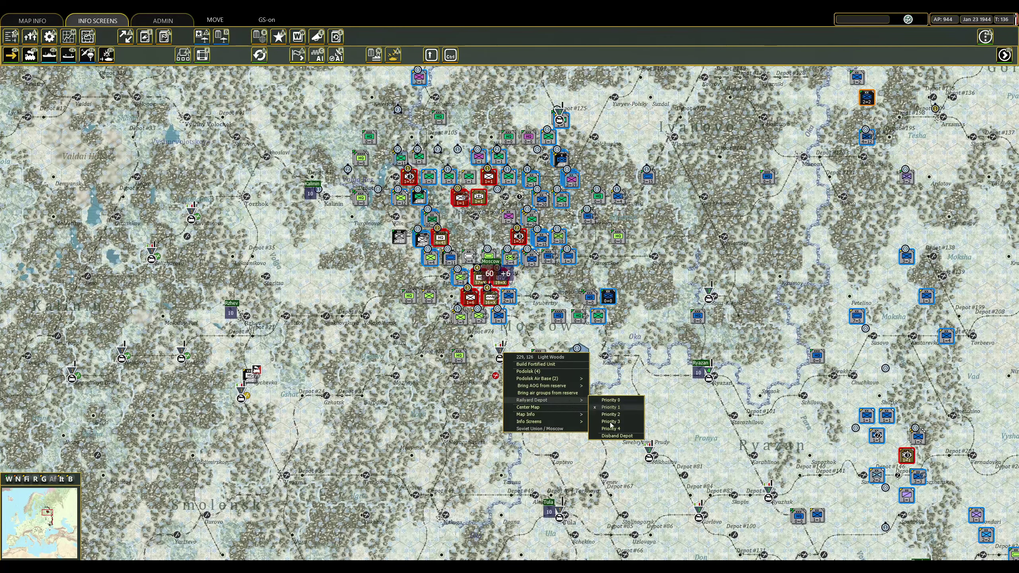
pyautogui.click(621, 428)
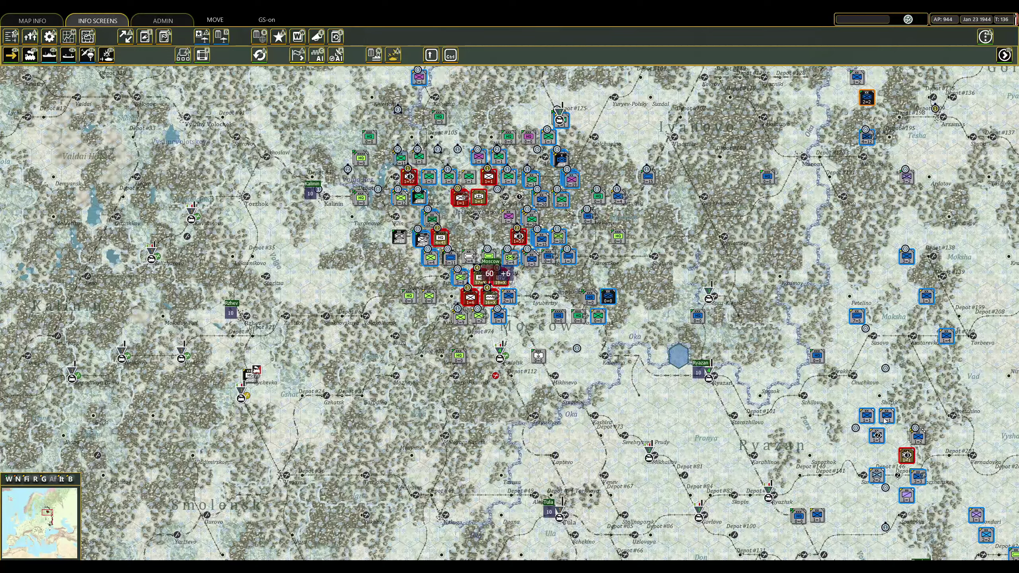
# Check the movement ranges of the 197th ID and 4th Panzer Division.
pyautogui.click(866, 415)
pyautogui.click(876, 434)
pyautogui.click(867, 414)
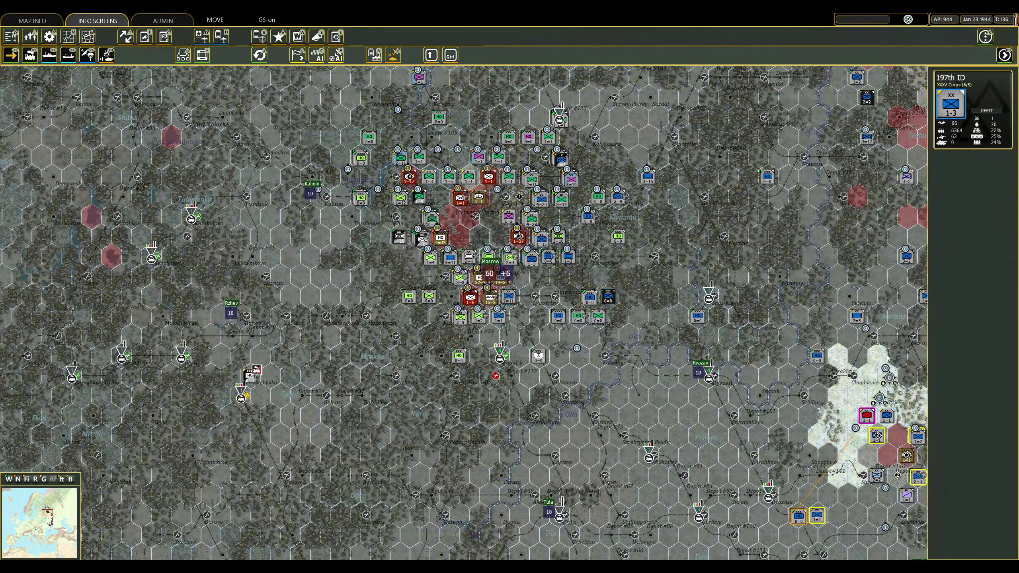
pyautogui.click(883, 316)
pyautogui.click(879, 356)
pyautogui.hscroll(1, 876, 358)
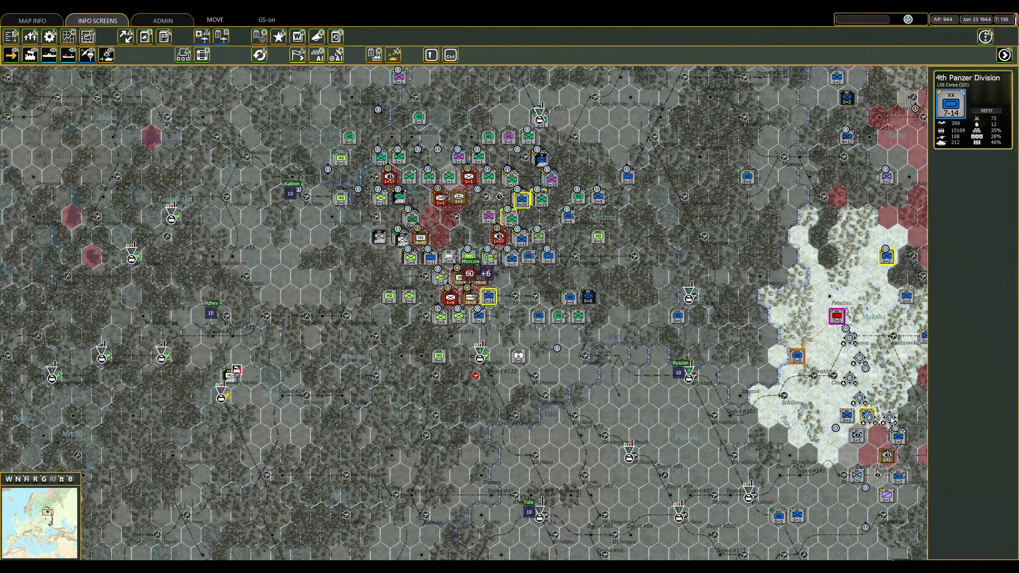
pyautogui.press('Right')
# Check the southeastern cavalry regiment and 3/56th ID, toggle snow cover, and zoom out.
pyautogui.click(836, 430)
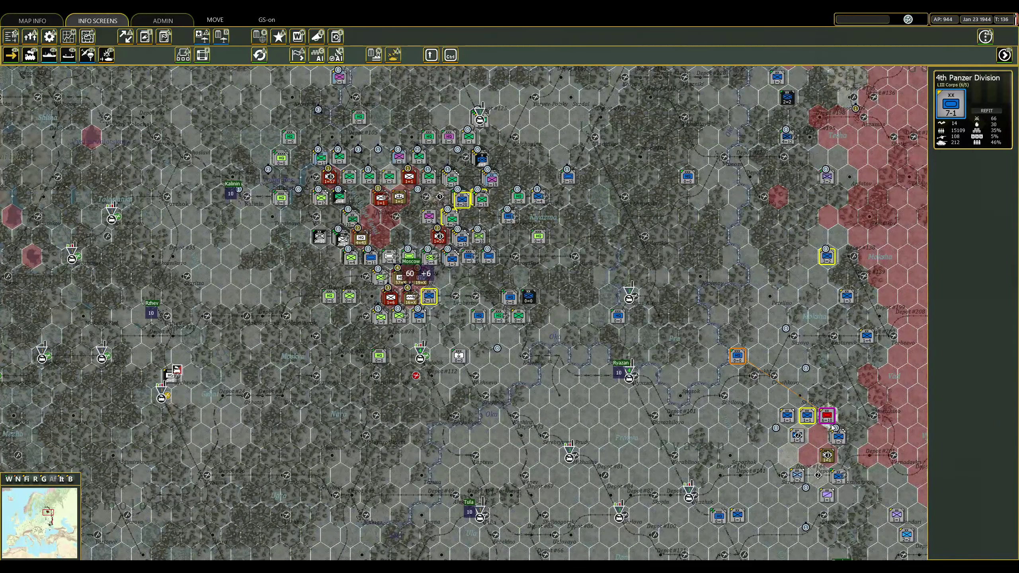
pyautogui.click(797, 476)
pyautogui.click(798, 455)
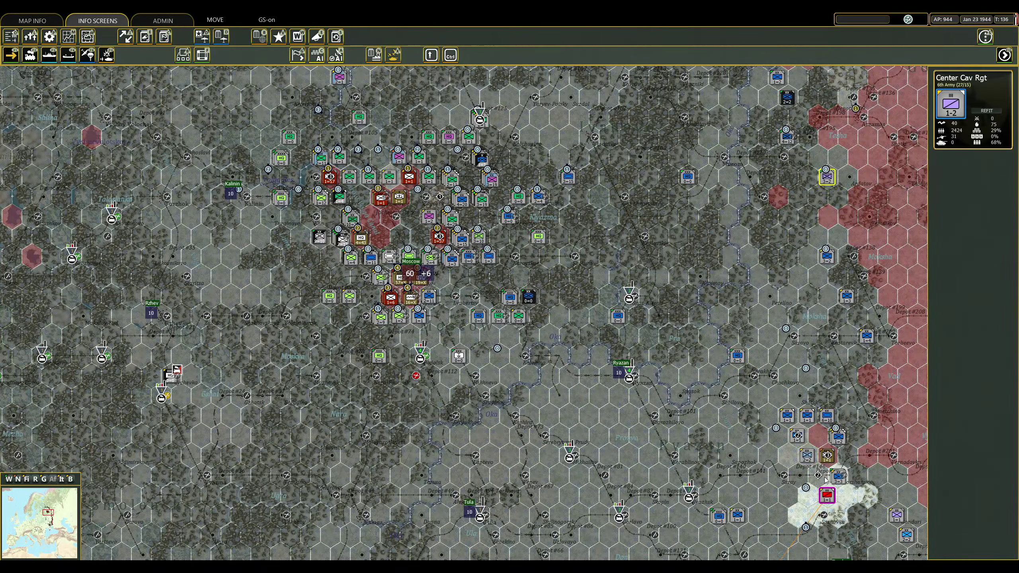
pyautogui.press('w')
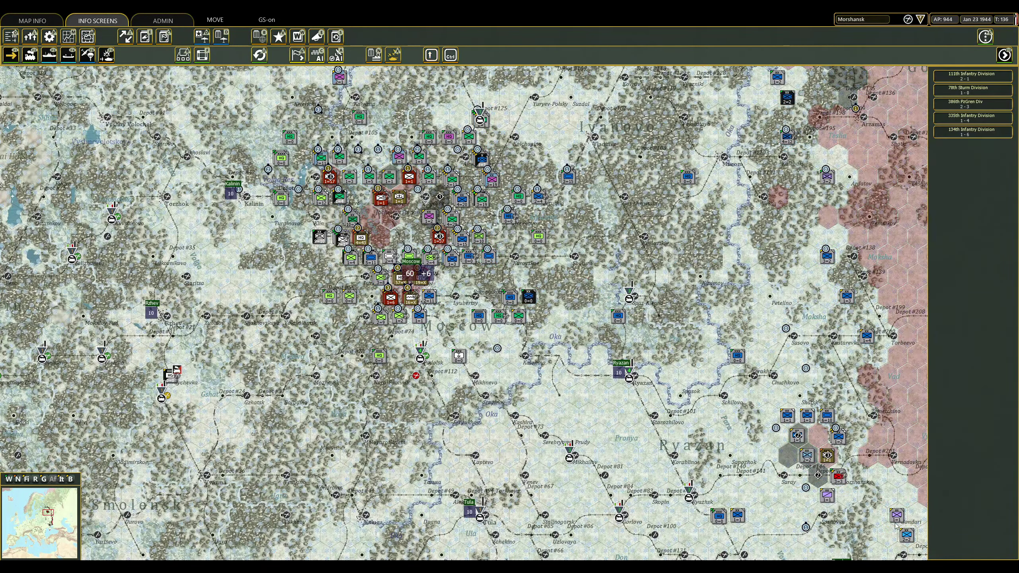
pyautogui.press('w')
pyautogui.click(838, 478)
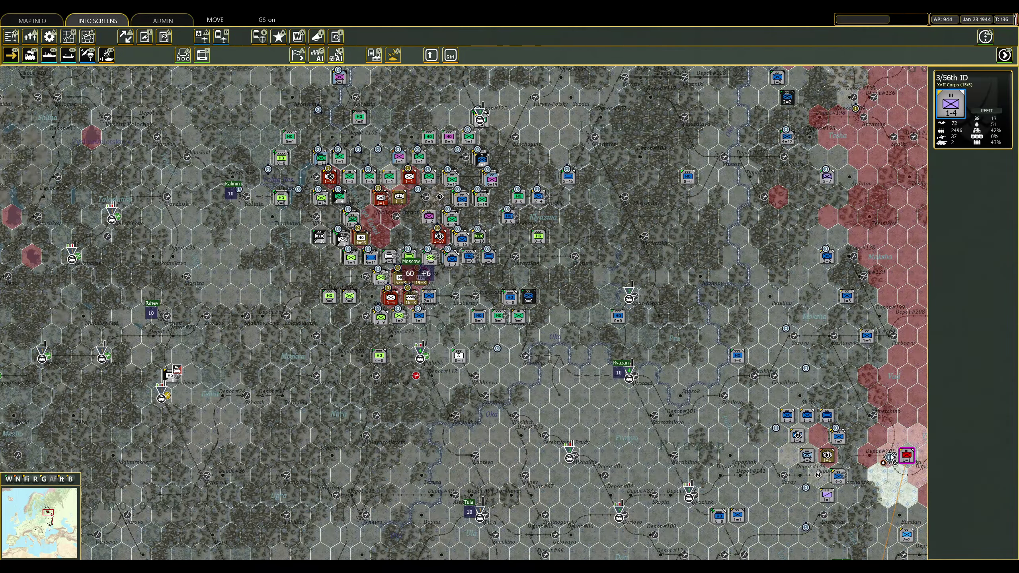
pyautogui.press('w')
pyautogui.scroll(-2, 520, 312)
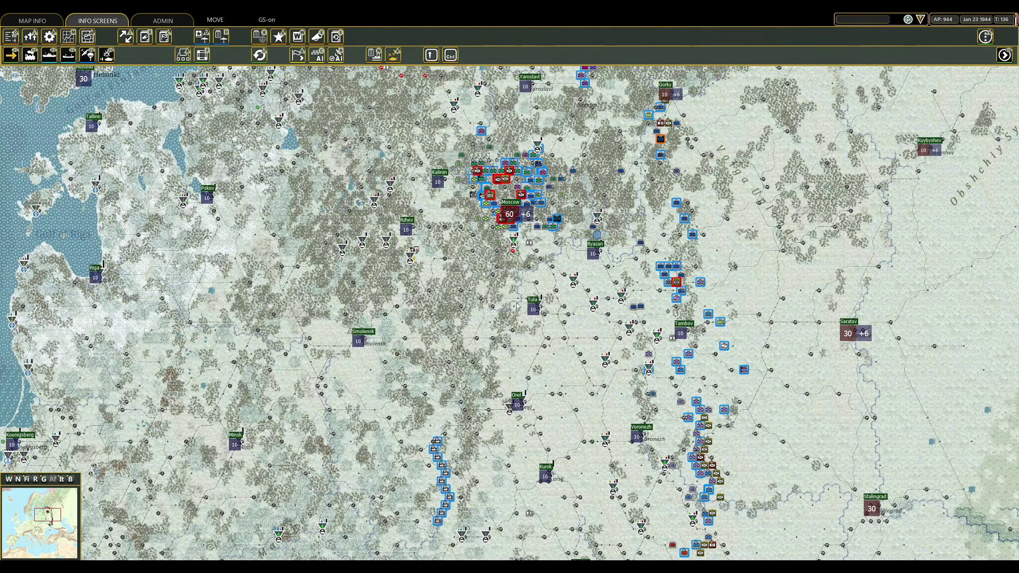
# Pan south to the Sea of Azov and inspect the 340th Infantry Division's details.
pyautogui.press('Down')
pyautogui.press('Down')
pyautogui.press('Down')
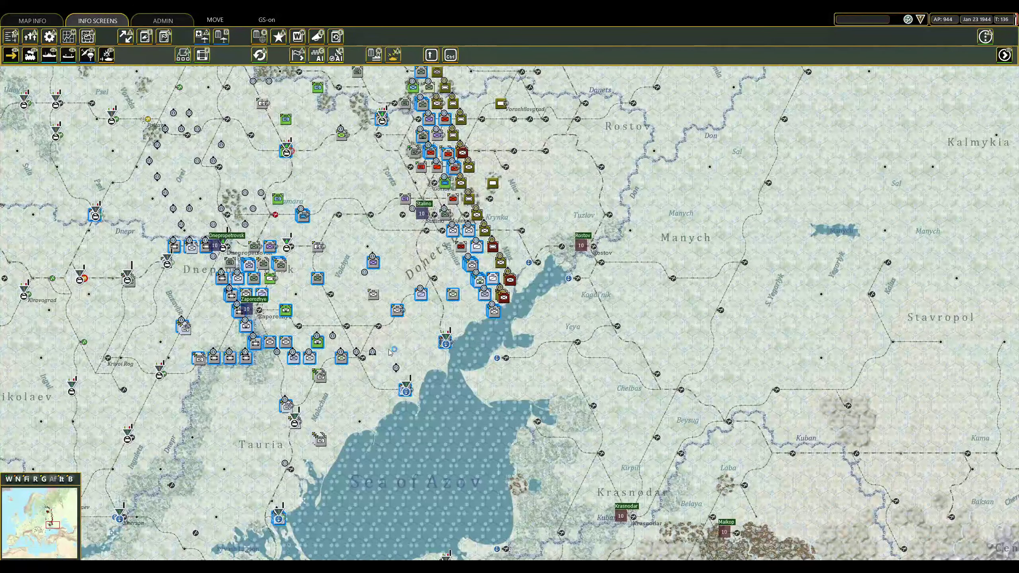
pyautogui.scroll(2, 295, 319)
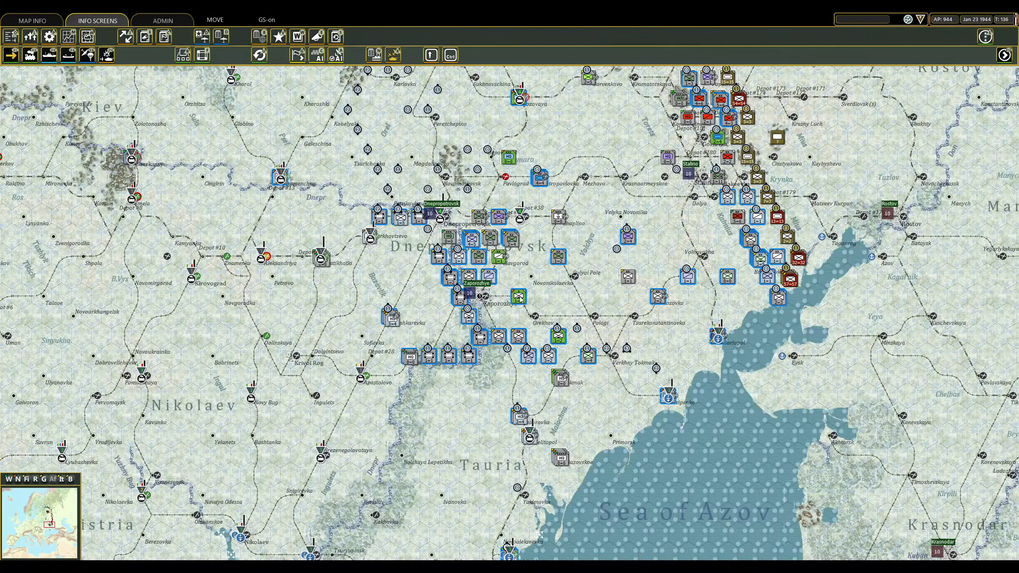
pyautogui.click(499, 280)
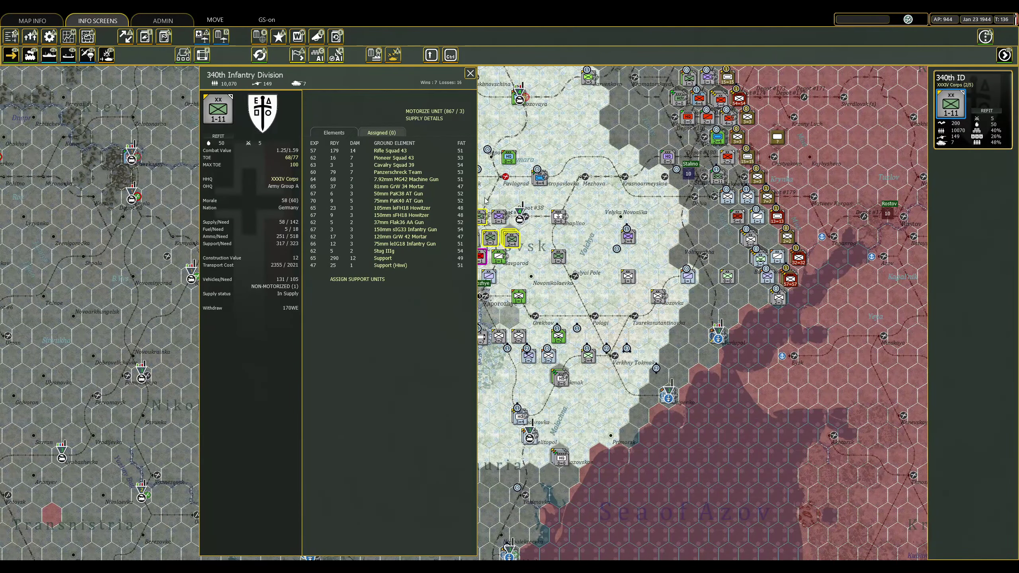
pyautogui.click(471, 74)
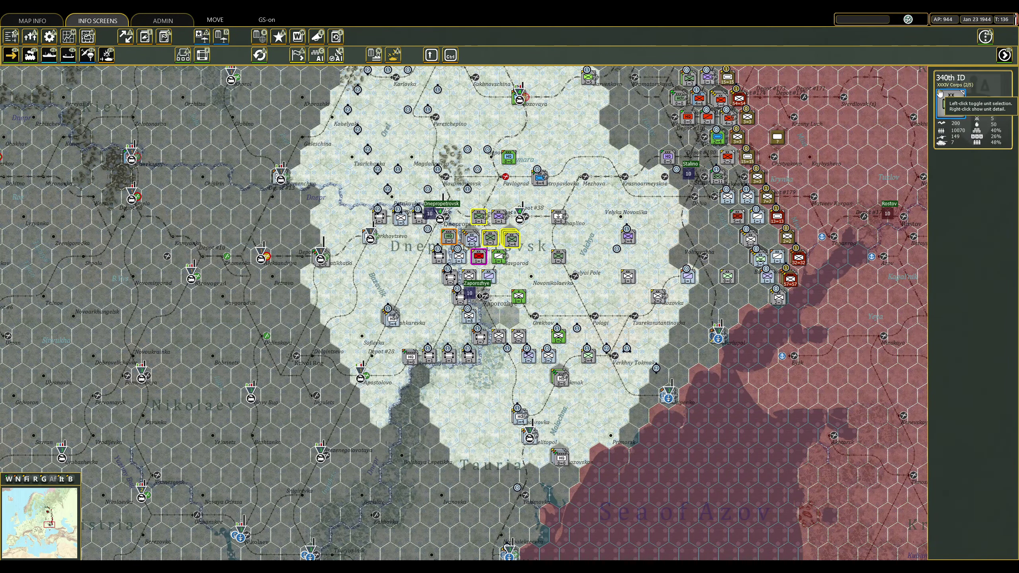
# Switch the counter factor from experience to combat preparation, then to fatigue.
pyautogui.click(985, 37)
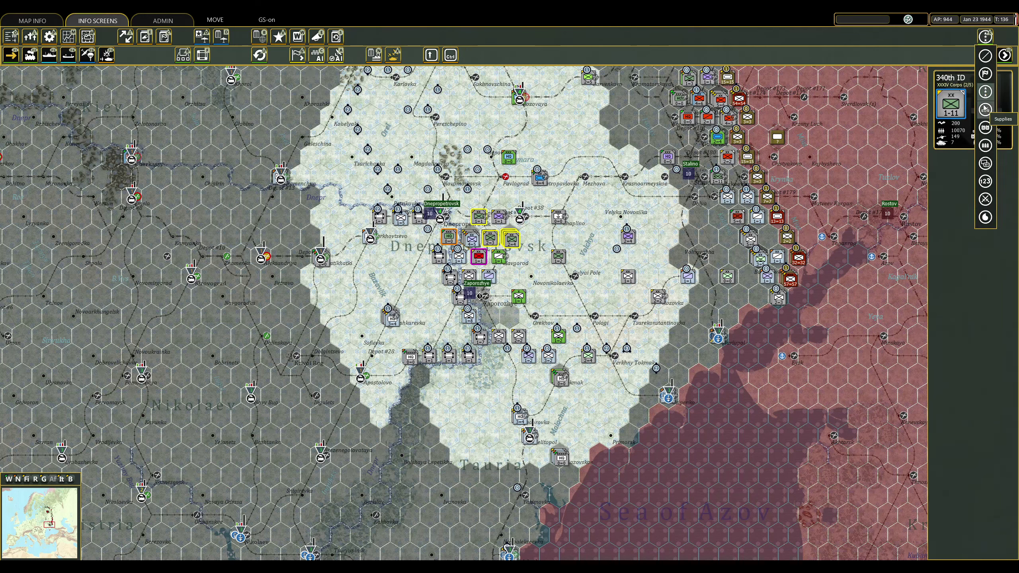
pyautogui.click(987, 91)
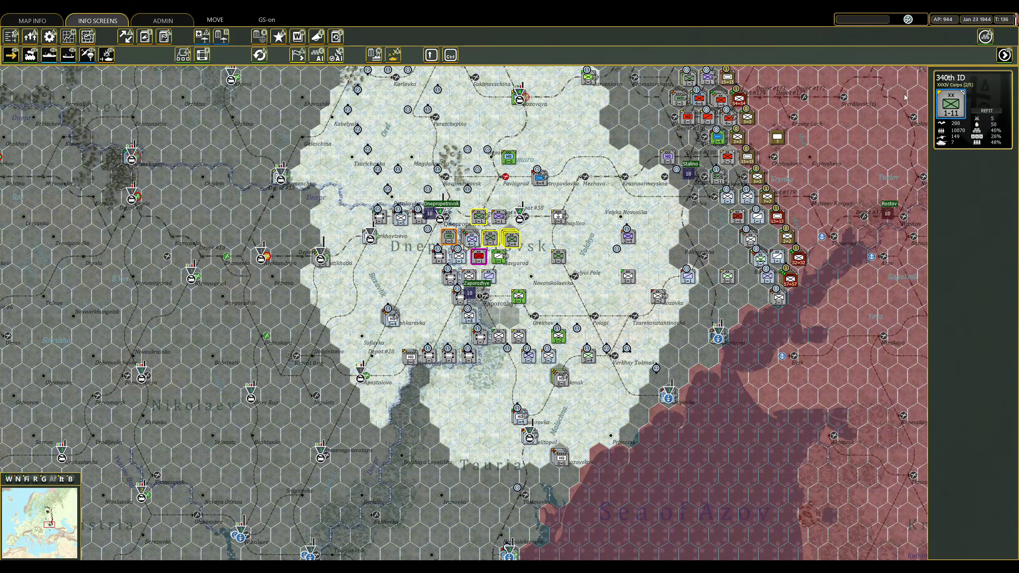
pyautogui.click(986, 36)
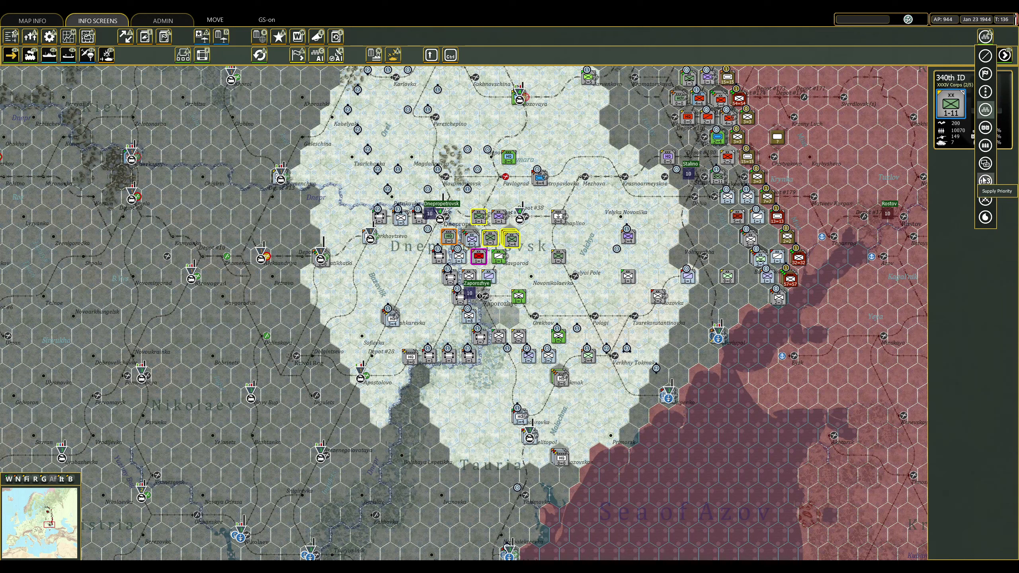
pyautogui.click(986, 199)
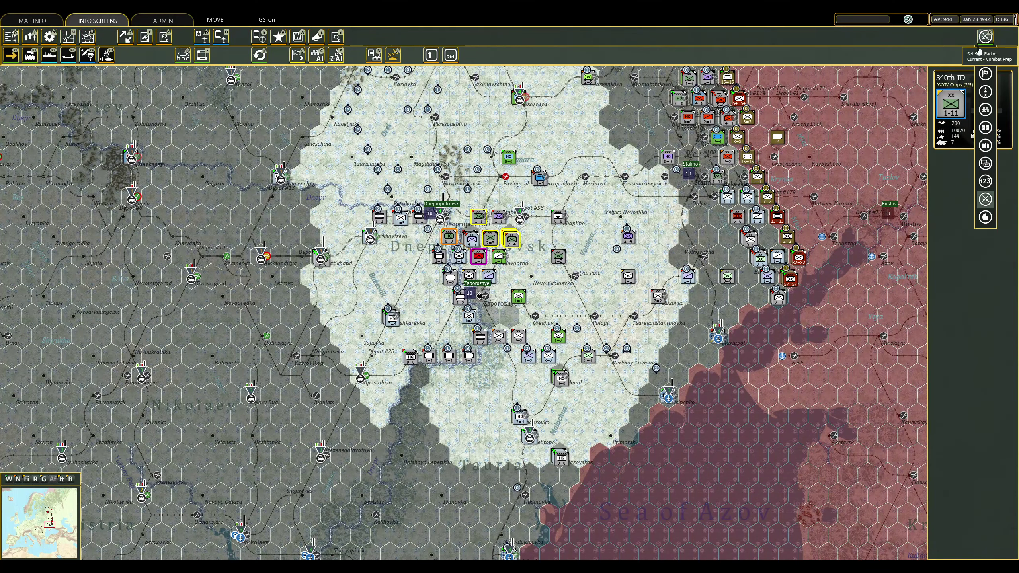
pyautogui.click(986, 220)
# Clear supply shading, change the counter factor, and advance the 246th ID past Depot #38.
pyautogui.press('Escape')
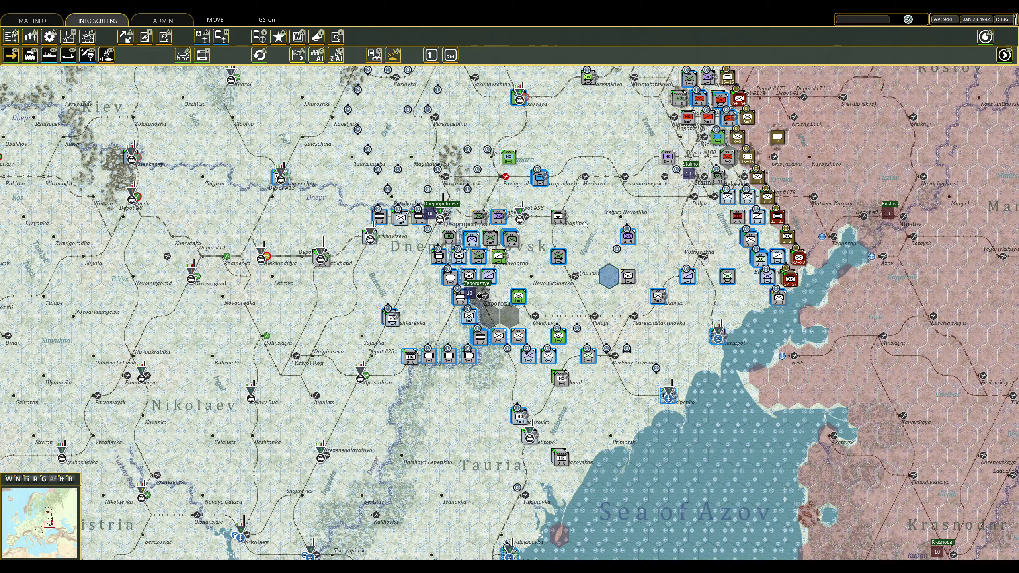
pyautogui.click(985, 36)
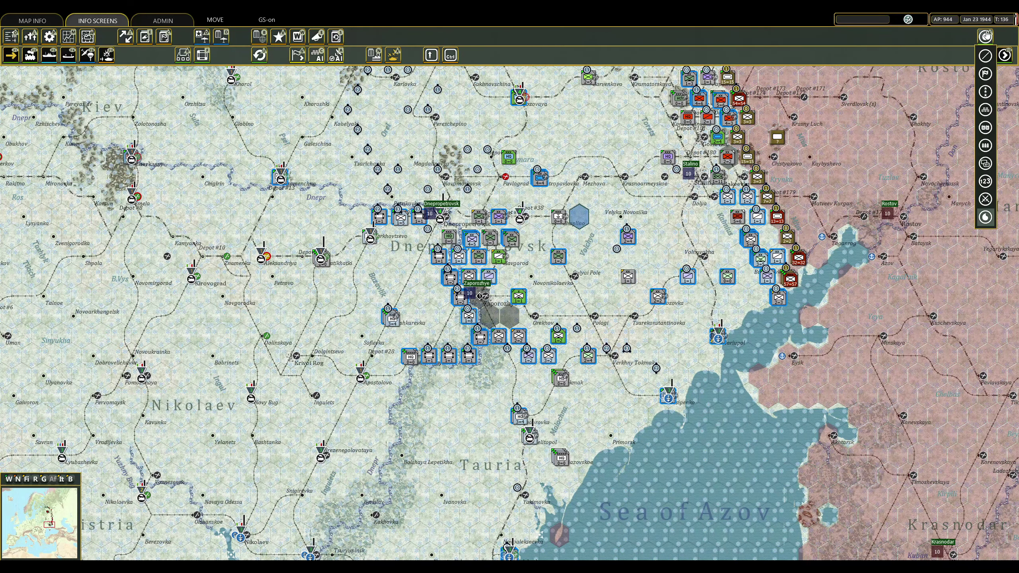
pyautogui.click(986, 74)
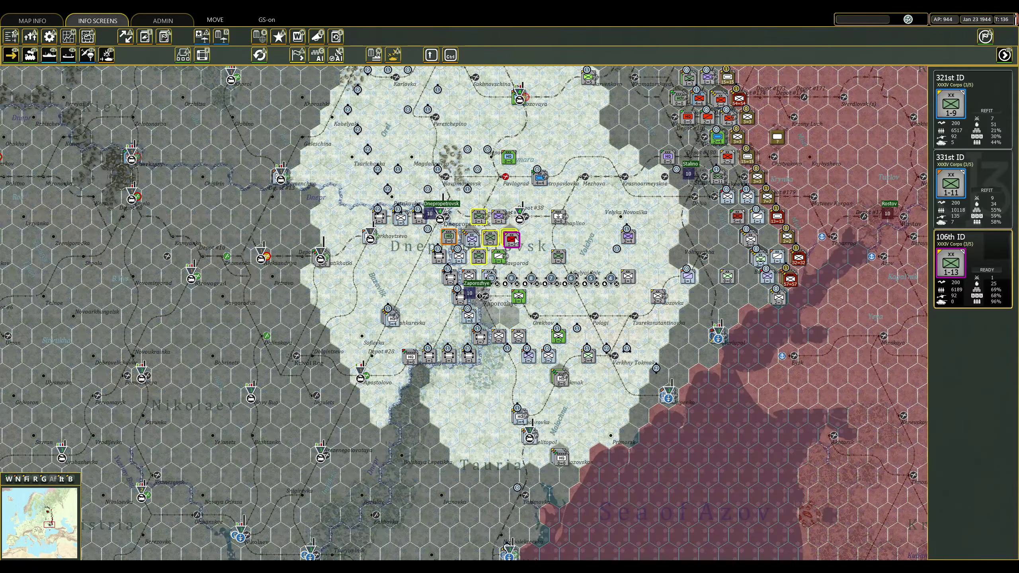
pyautogui.scroll(1, 486, 265)
pyautogui.click(486, 265)
pyautogui.click(374, 325)
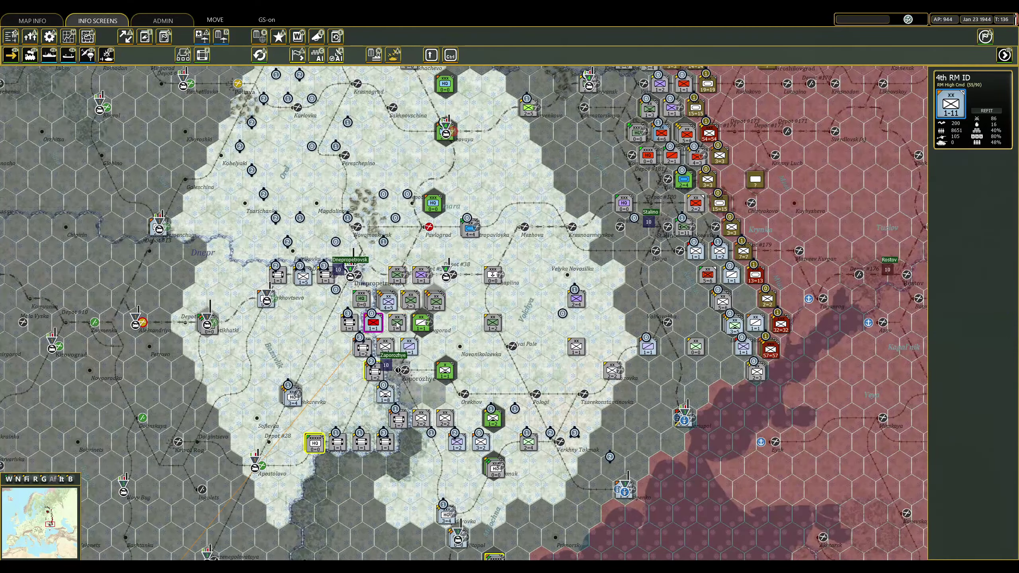
pyautogui.click(448, 277)
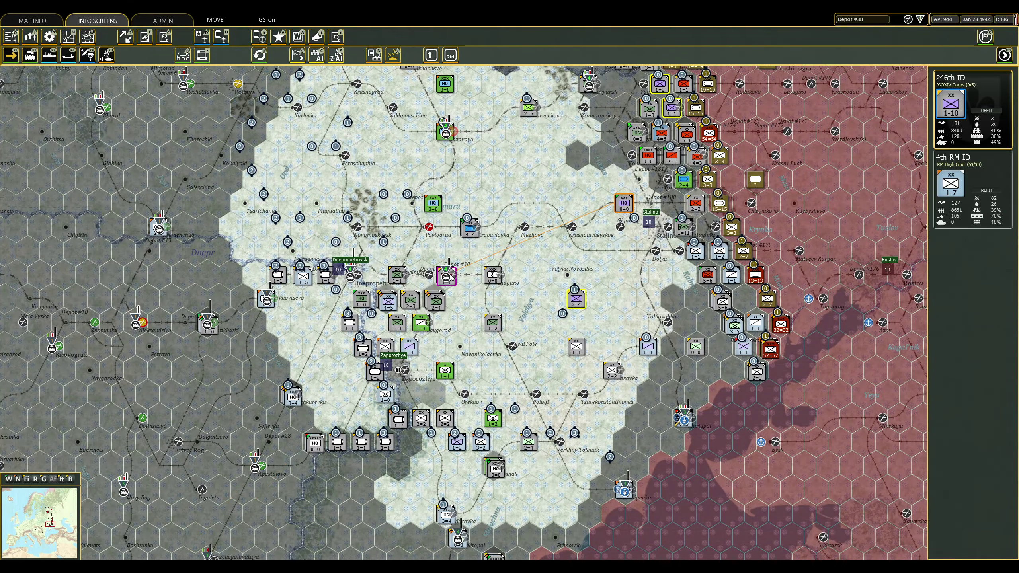
pyautogui.click(398, 275)
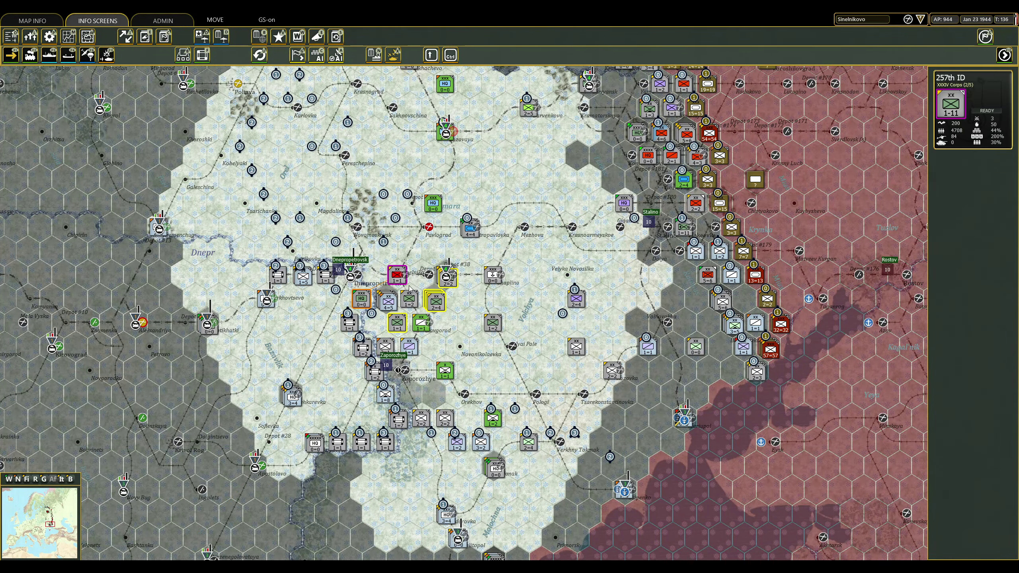
pyautogui.click(352, 275)
# Check Sinelnikovo air base; move the 8th Army stack west and 1st HU Mnt Bde east.
pyautogui.click(423, 323)
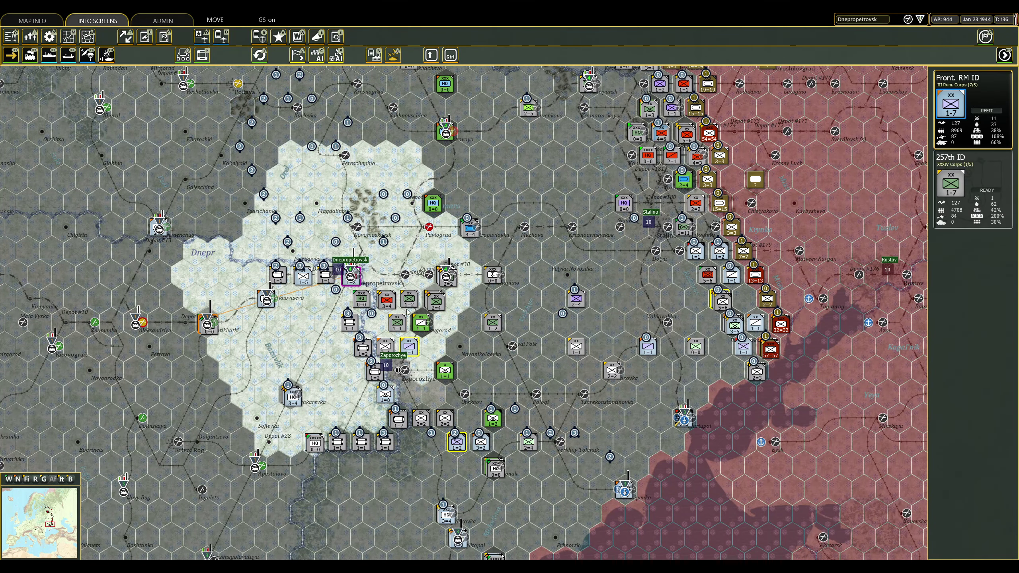
pyautogui.click(390, 273)
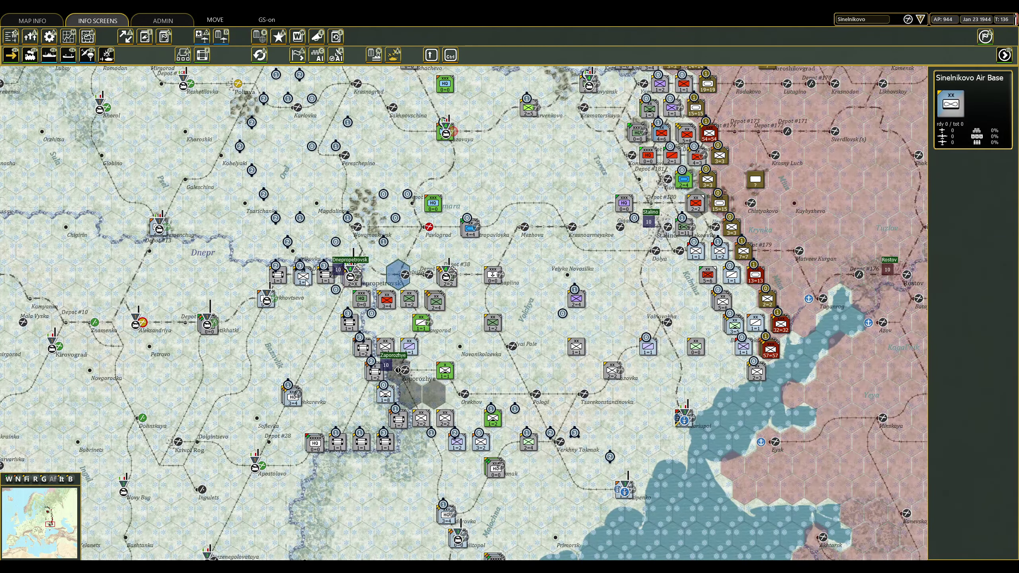
pyautogui.click(399, 271)
pyautogui.rightClick(209, 326)
pyautogui.click(493, 415)
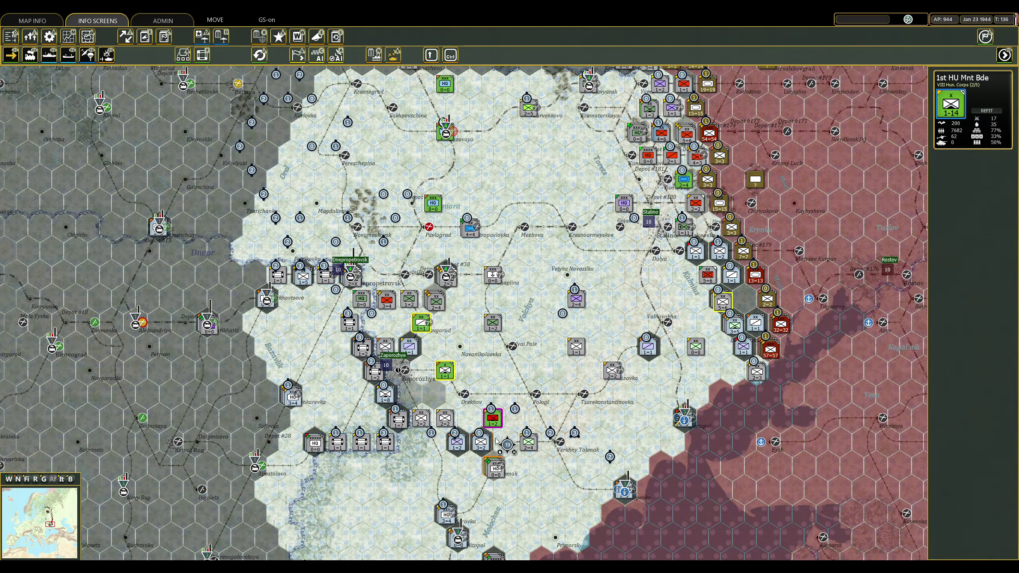
pyautogui.rightClick(623, 482)
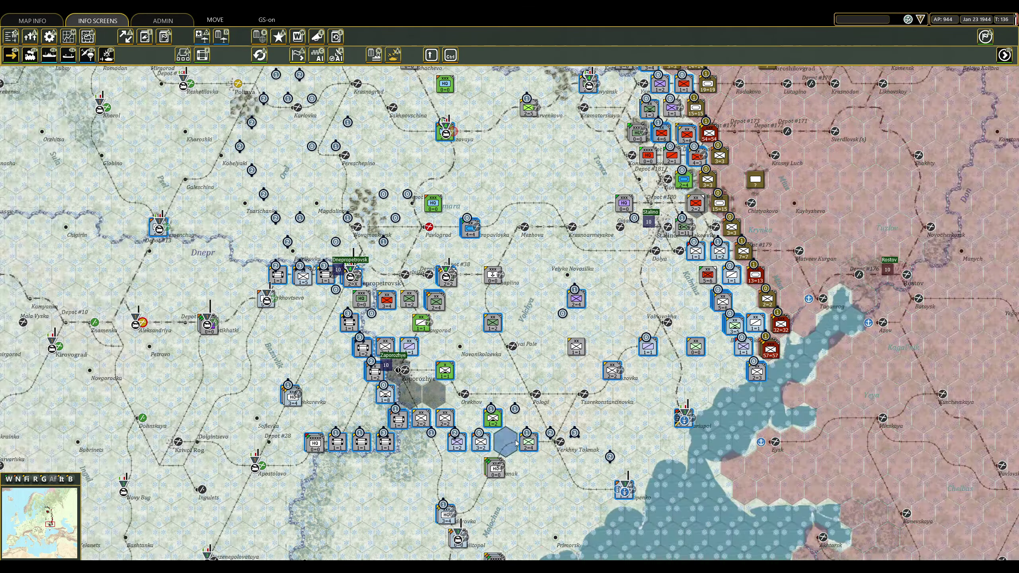
# Send the 46th ID forward, merge the 132nd ID into the 6th RM stack, check Genichesk.
pyautogui.click(695, 346)
pyautogui.rightClick(614, 473)
pyautogui.click(527, 441)
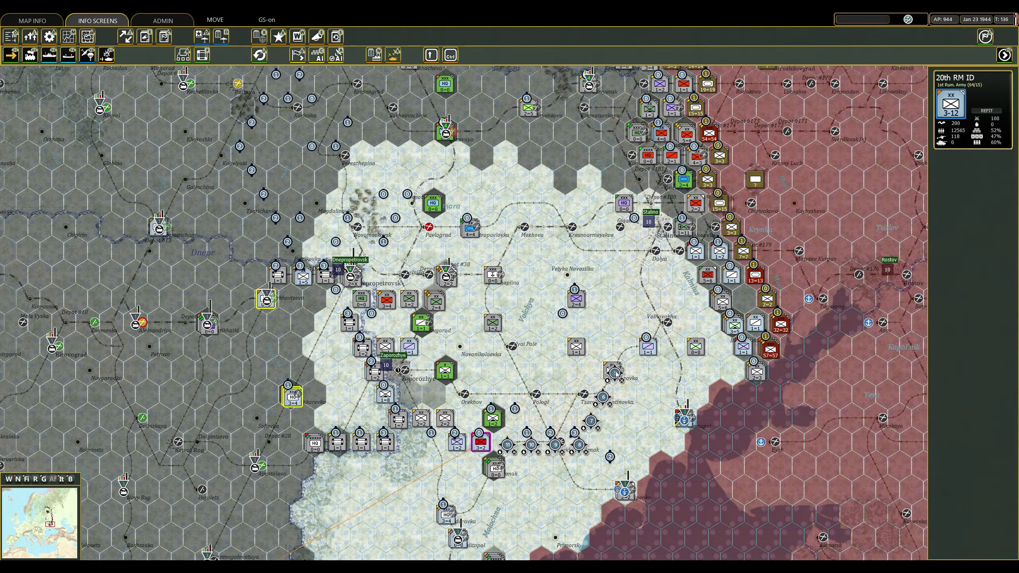
pyautogui.rightClick(613, 370)
pyautogui.click(685, 419)
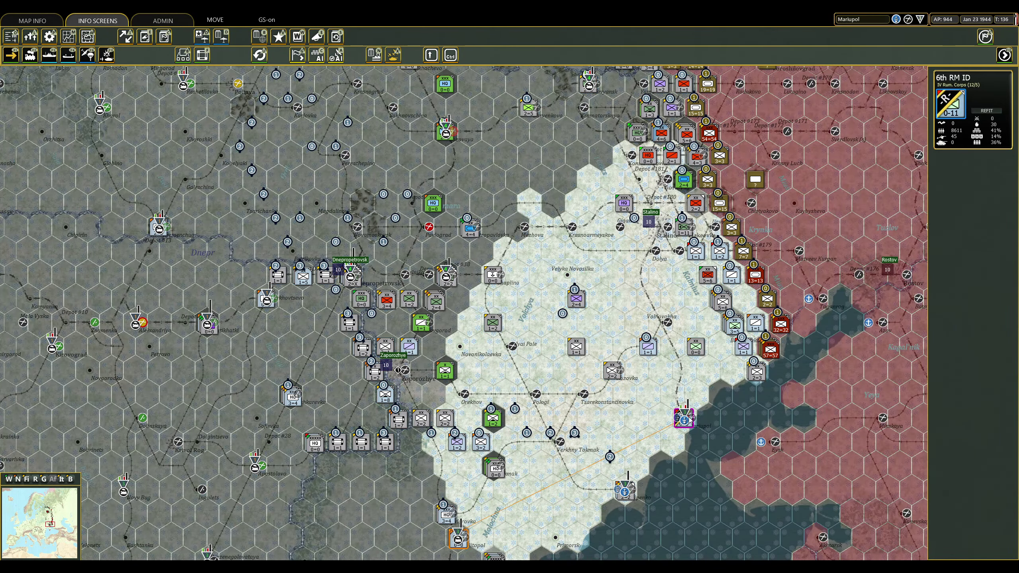
pyautogui.click(612, 371)
pyautogui.rightClick(684, 419)
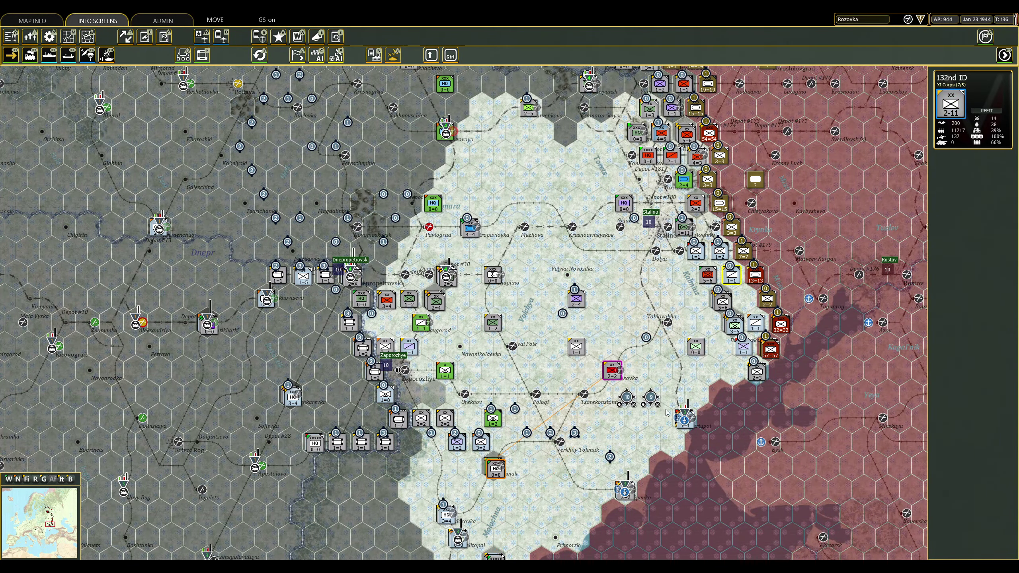
pyautogui.click(685, 419)
pyautogui.scroll(-2, 601, 402)
pyautogui.scroll(-1, 449, 343)
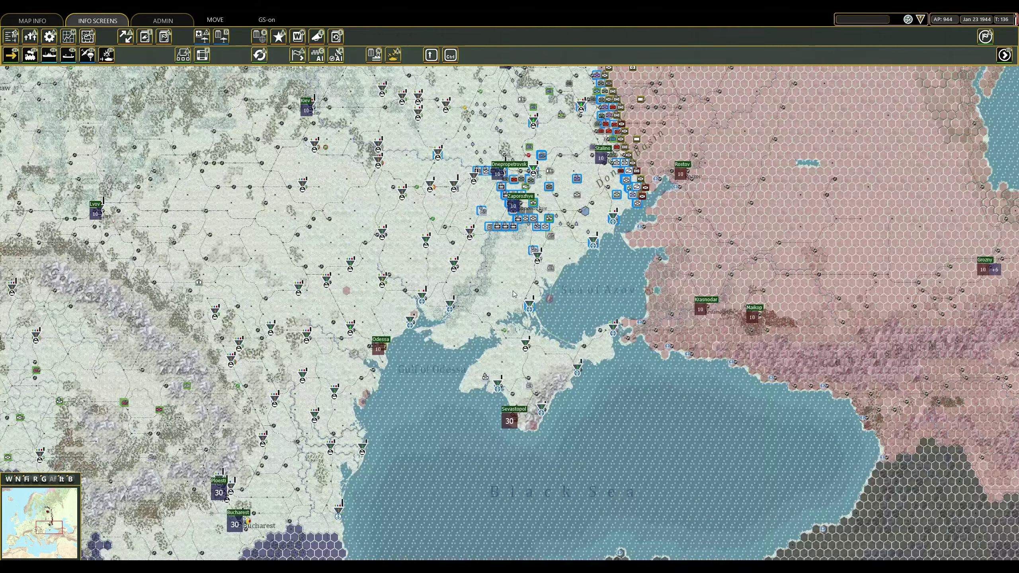
pyautogui.scroll(-1, 449, 342)
pyautogui.scroll(1, 423, 341)
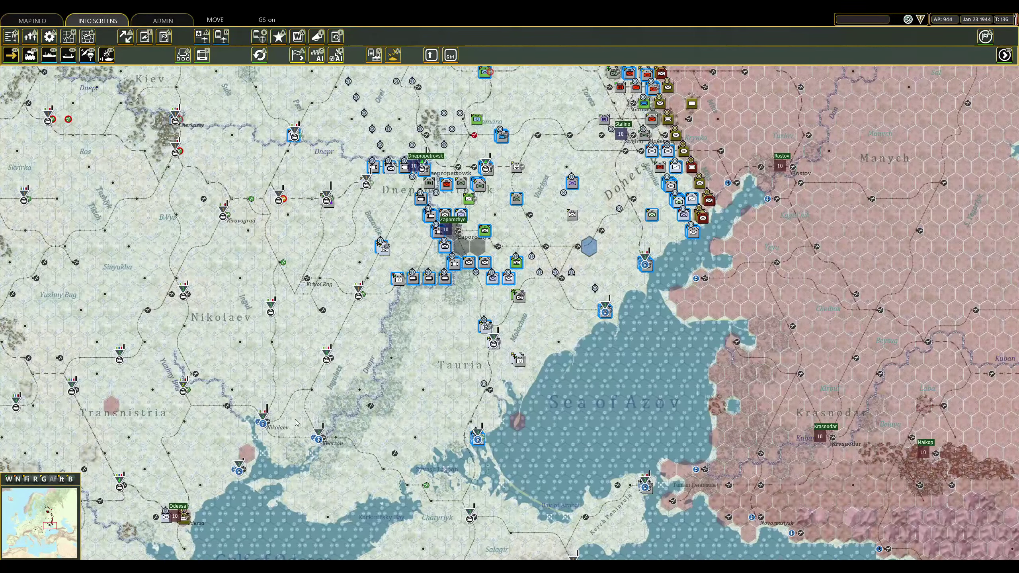
pyautogui.scroll(-3, 298, 422)
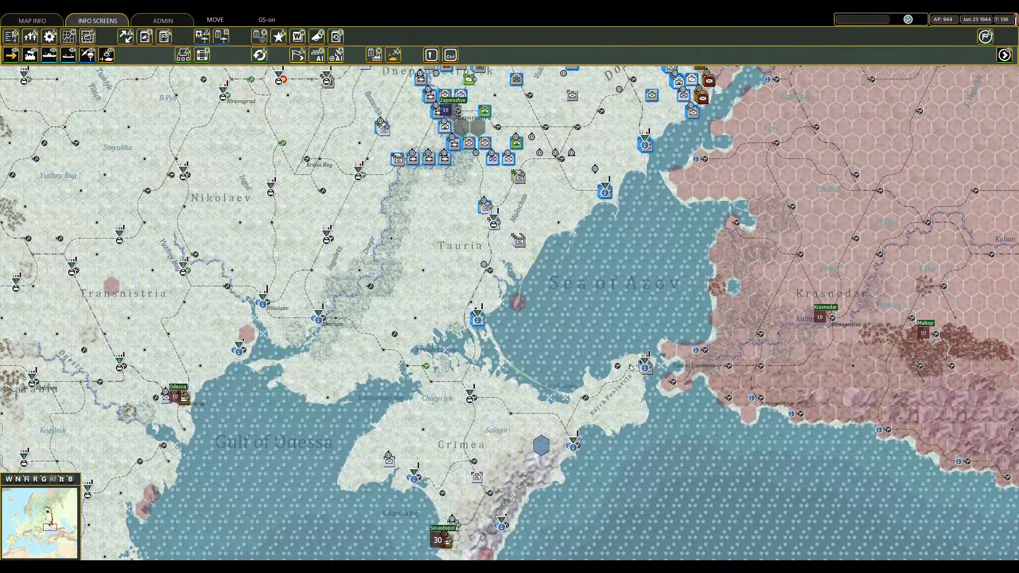
pyautogui.click(478, 319)
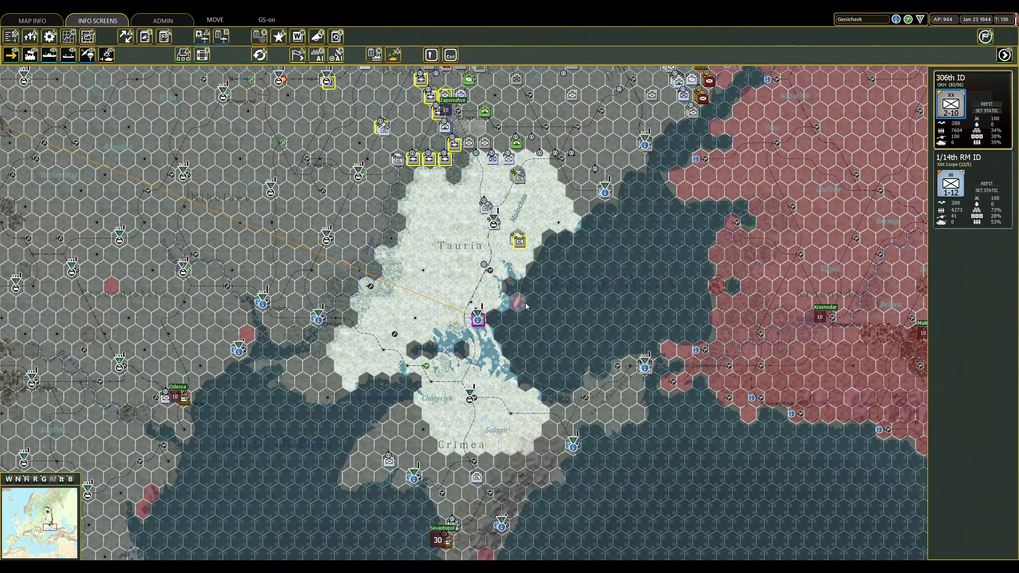
pyautogui.scroll(-1, 555, 296)
pyautogui.scroll(-1, 481, 311)
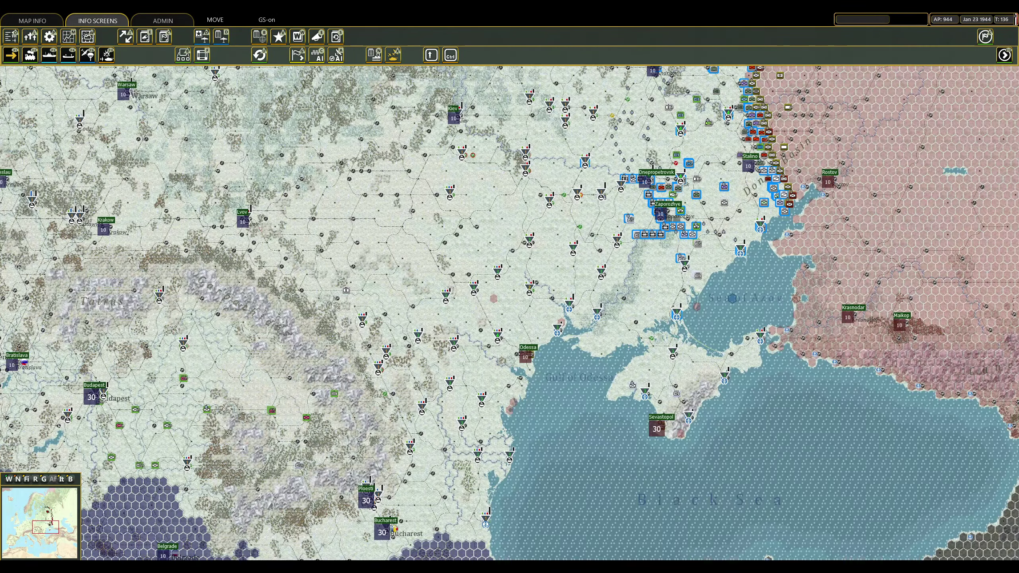
pyautogui.scroll(1, 487, 286)
pyautogui.click(30, 36)
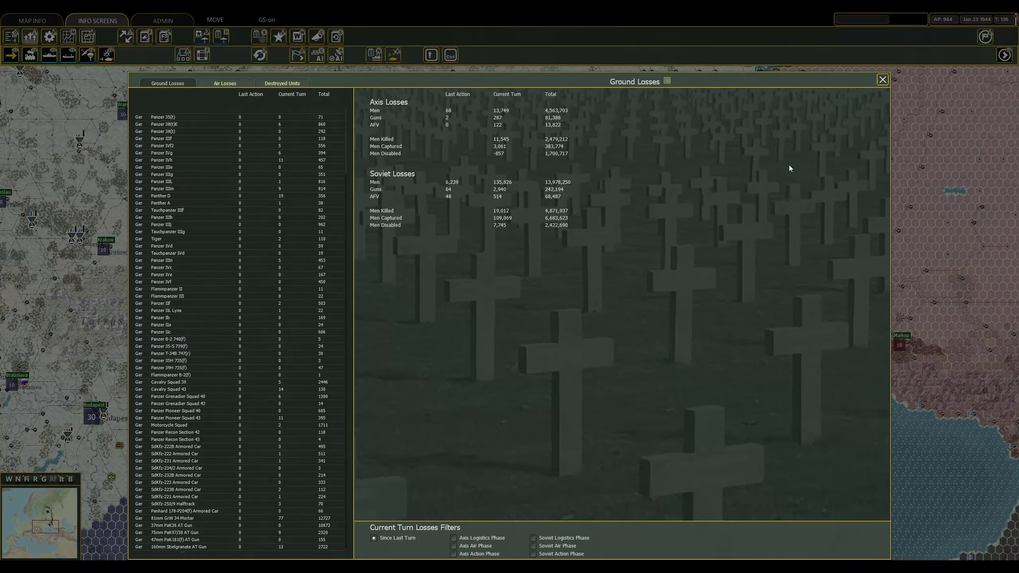
pyautogui.click(882, 80)
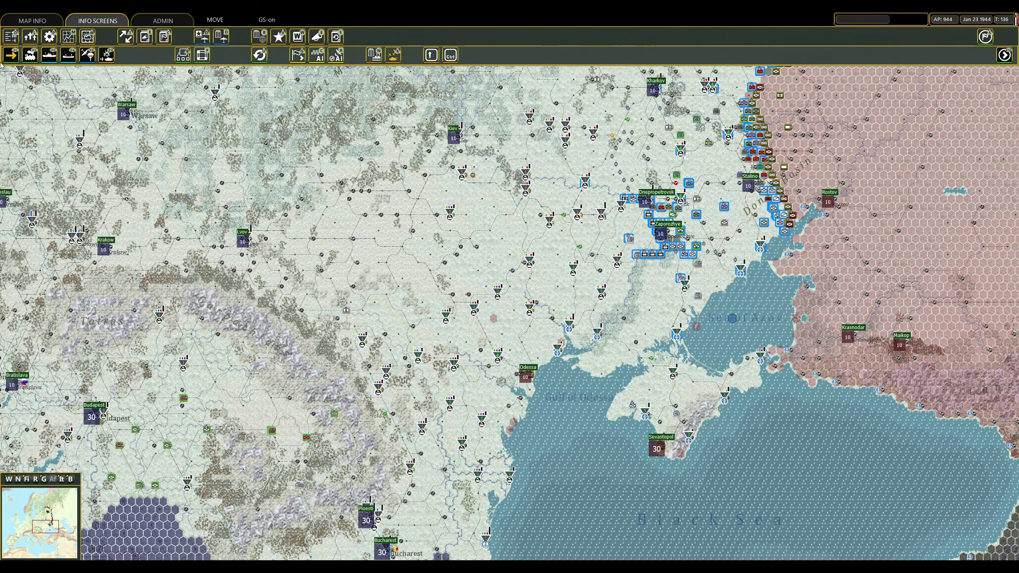
pyautogui.click(69, 36)
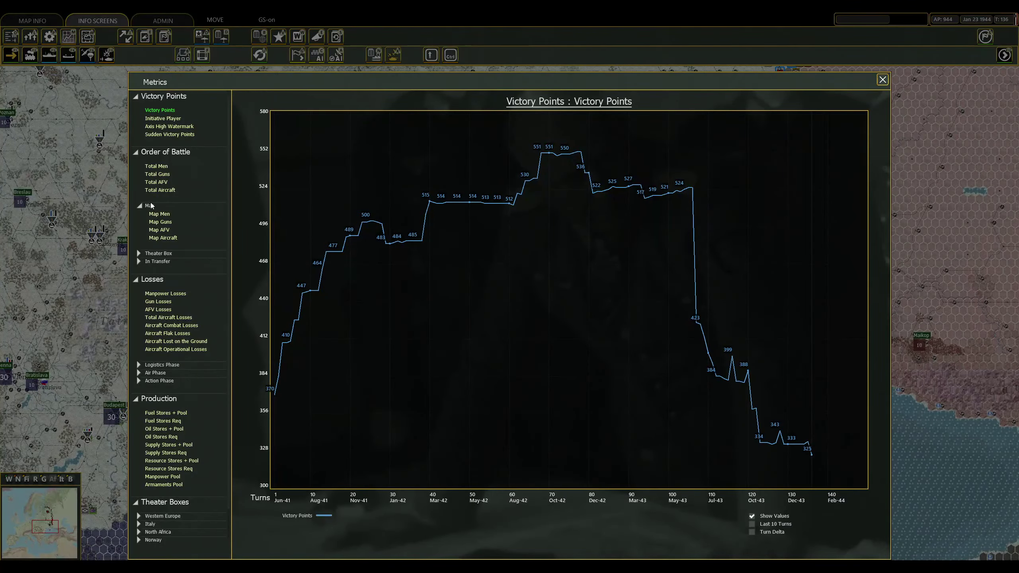
pyautogui.click(160, 214)
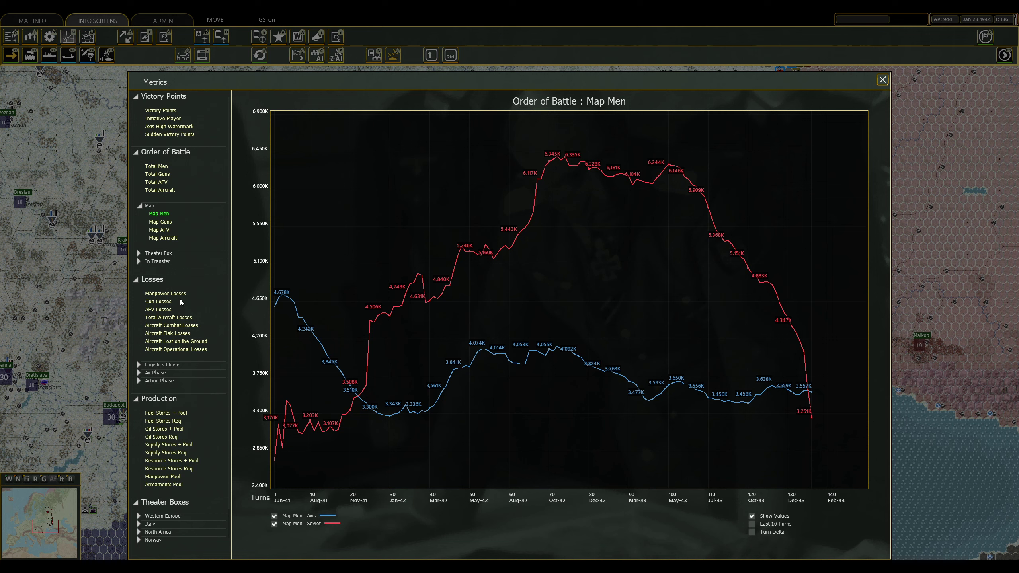
pyautogui.click(162, 476)
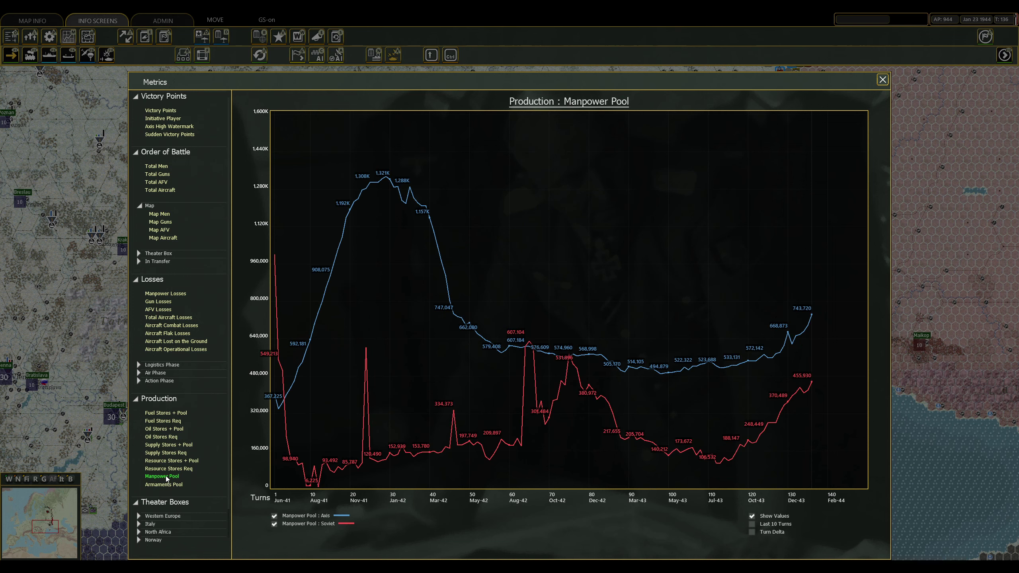
pyautogui.click(163, 484)
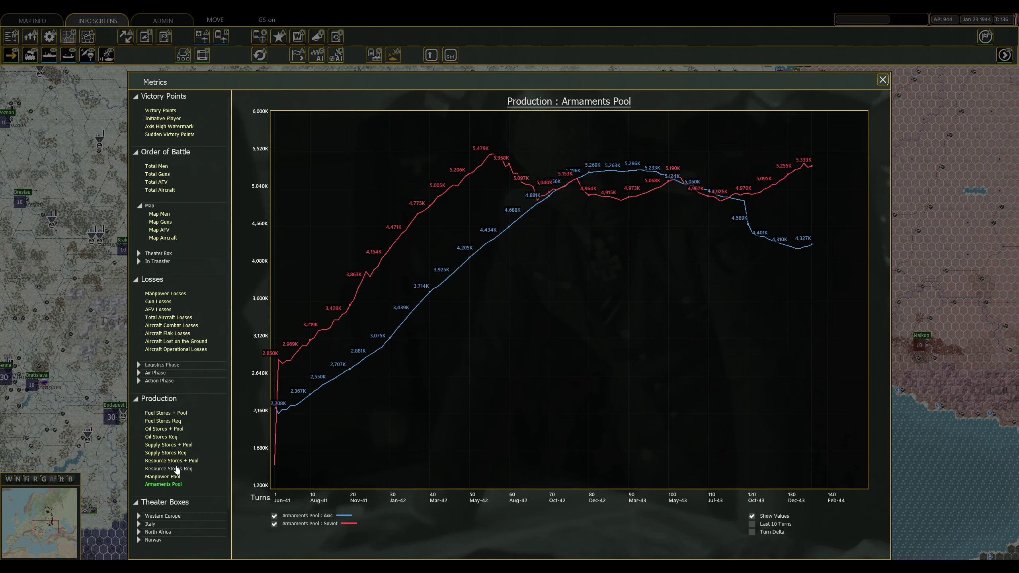
pyautogui.click(166, 414)
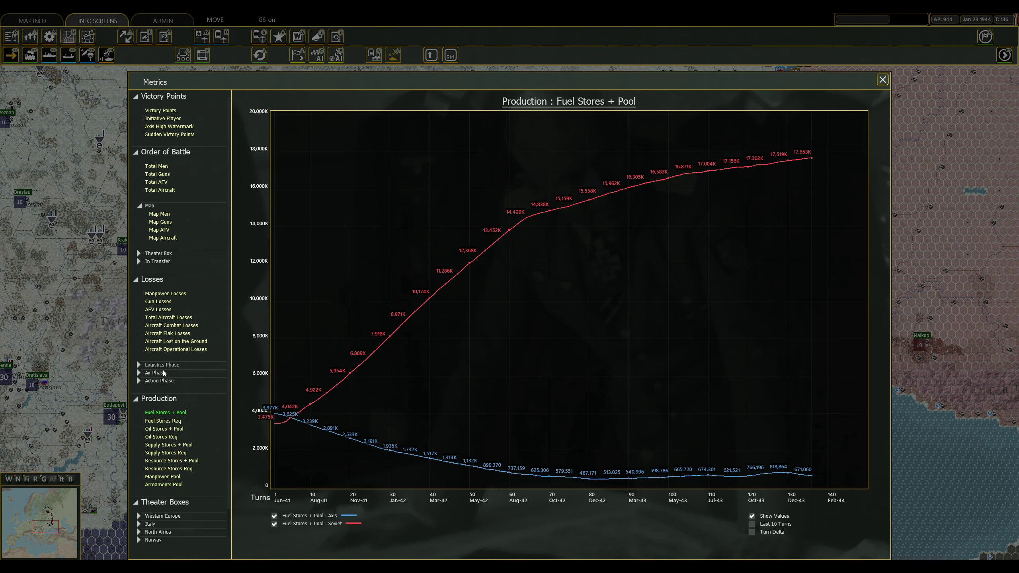
# Close the metrics charts, activate AI air assist, and confirm ending the Axis turn.
pyautogui.click(883, 80)
pyautogui.moveTo(517, 295); pyautogui.dragTo(365, 194)
pyautogui.click(336, 56)
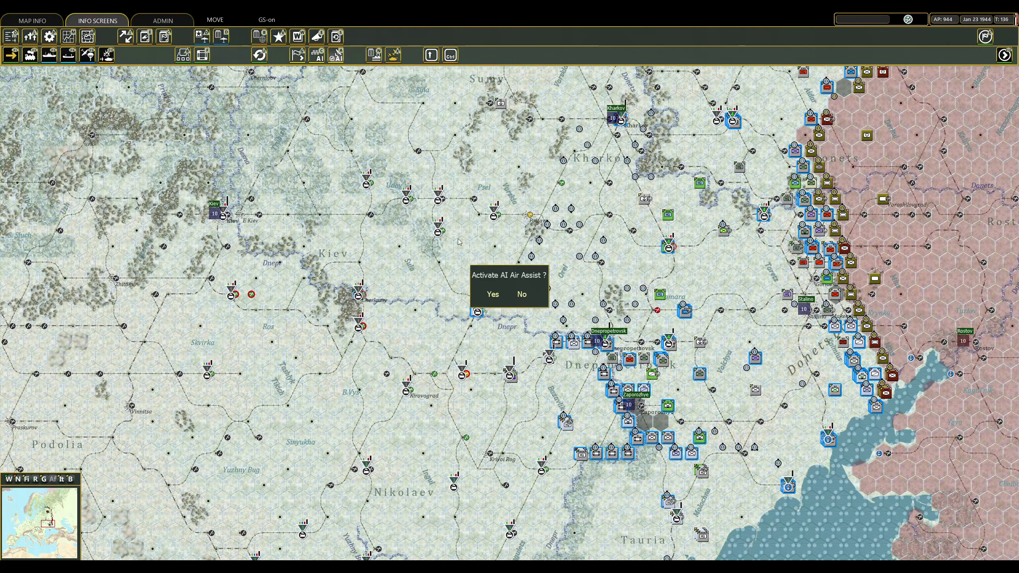
pyautogui.click(493, 297)
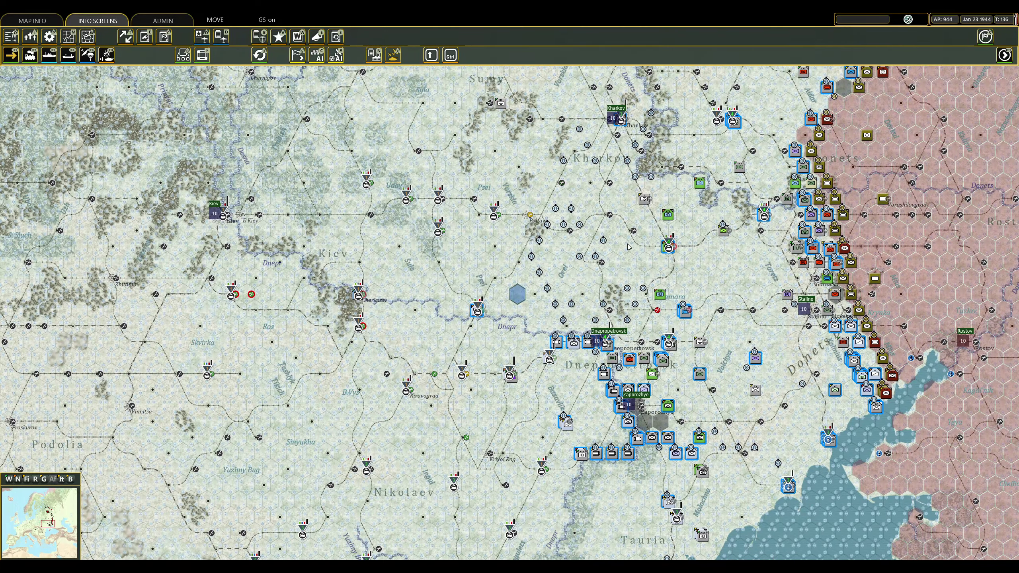
pyautogui.hscroll(2, 510, 295)
pyautogui.click(1005, 56)
pyautogui.click(495, 295)
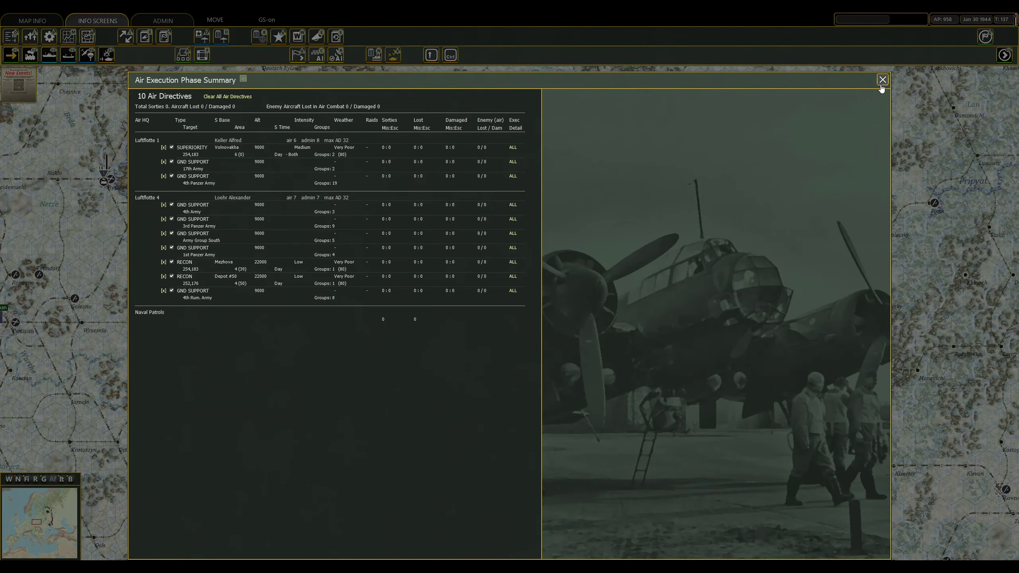
# Close the air execution summary, jump to the Sea of Azov, and select a front-line stack.
pyautogui.click(882, 81)
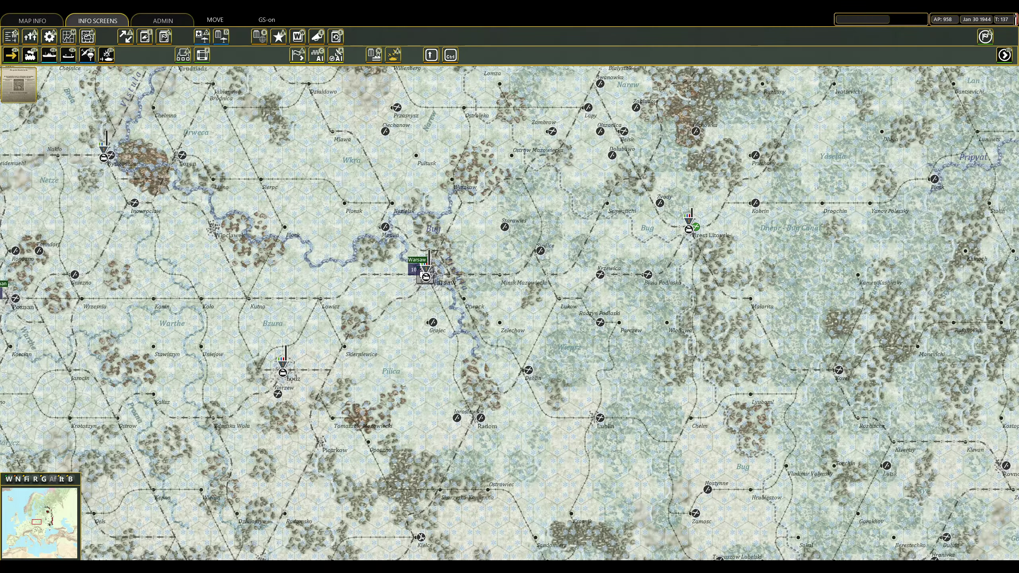
pyautogui.click(54, 532)
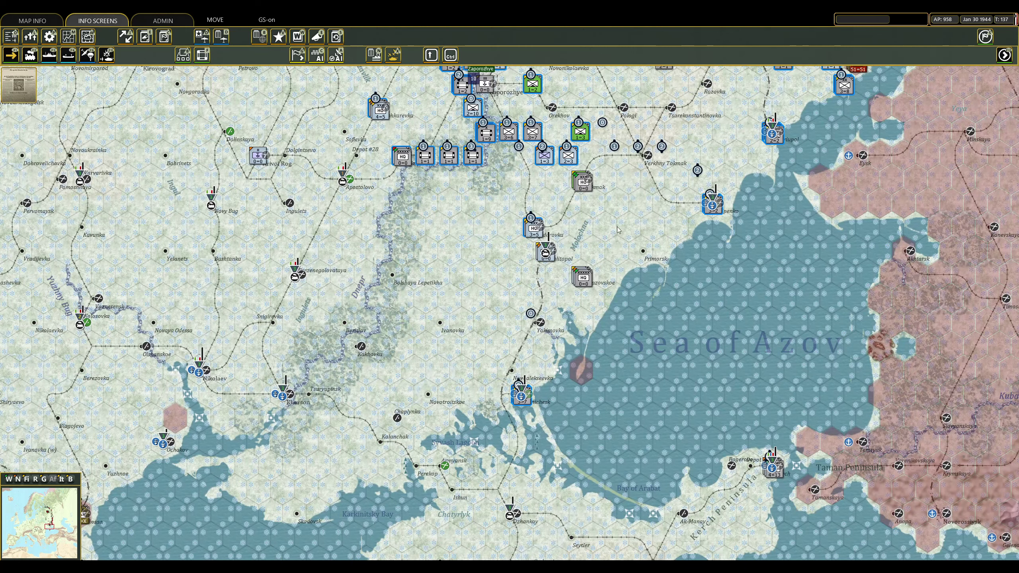
pyautogui.scroll(-1, 595, 157)
pyautogui.scroll(1, 510, 299)
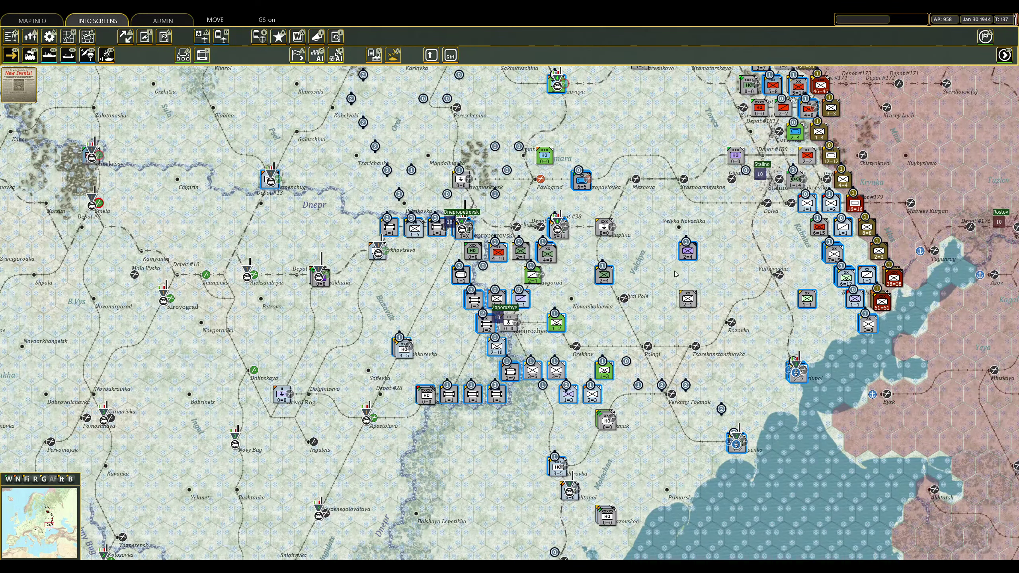
pyautogui.scroll(3, 591, 274)
pyautogui.scroll(3, 726, 295)
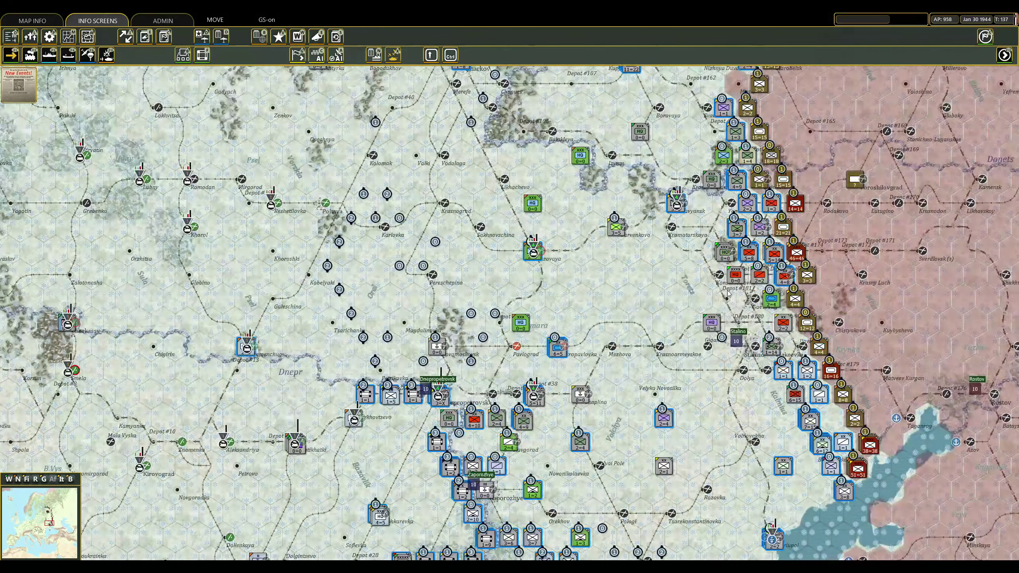
pyautogui.scroll(3, 726, 295)
pyautogui.click(580, 275)
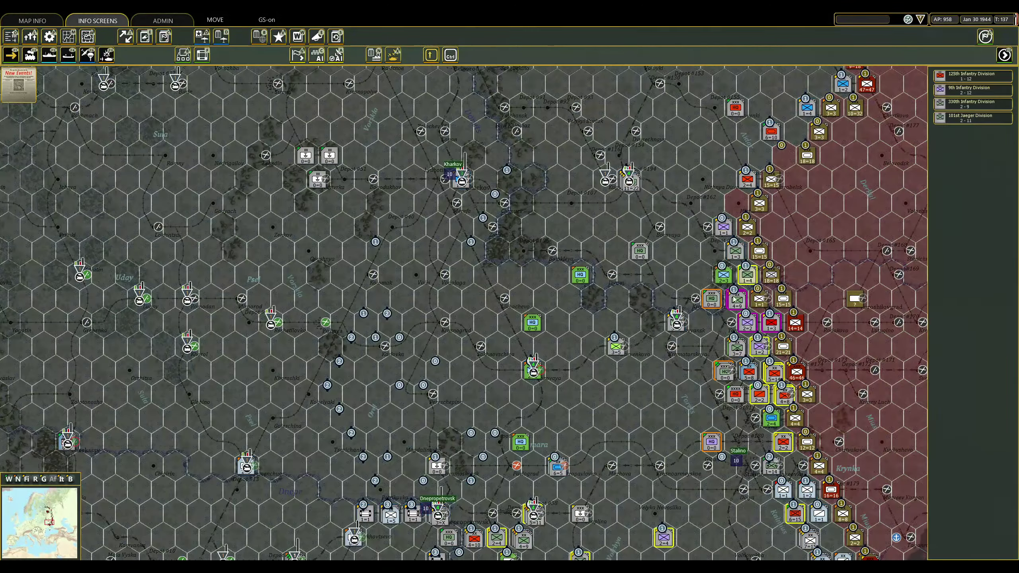
pyautogui.click(749, 279)
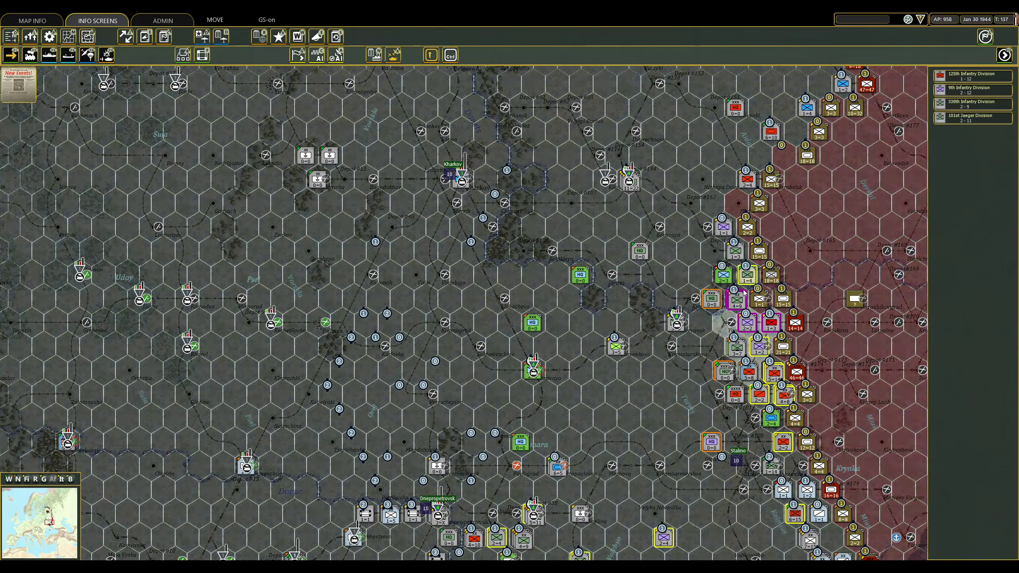
pyautogui.click(737, 301)
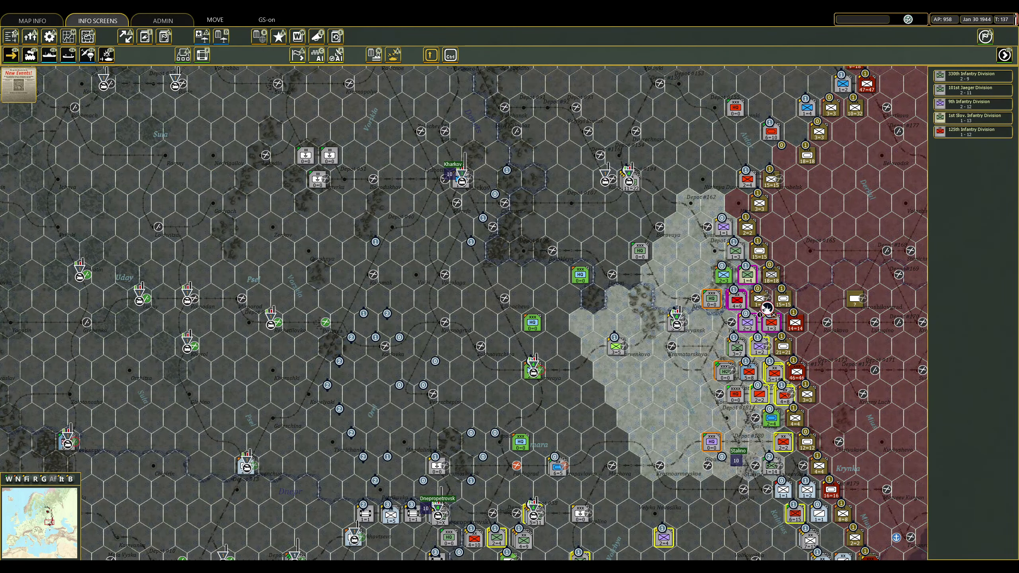
# Attack the Soviet hex at Lisichansk.
pyautogui.rightClick(760, 299)
pyautogui.click(761, 299)
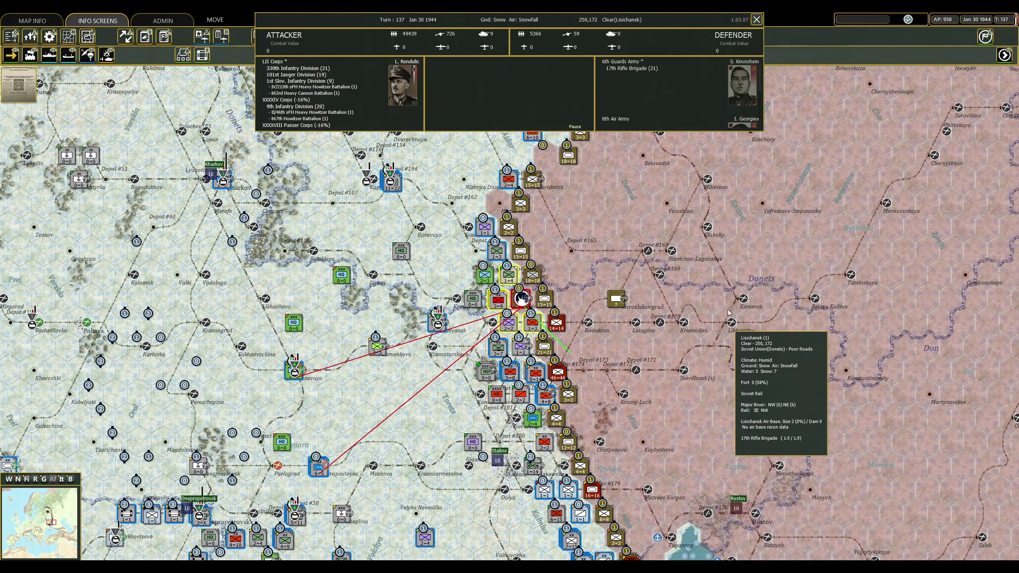
pyautogui.click(614, 190)
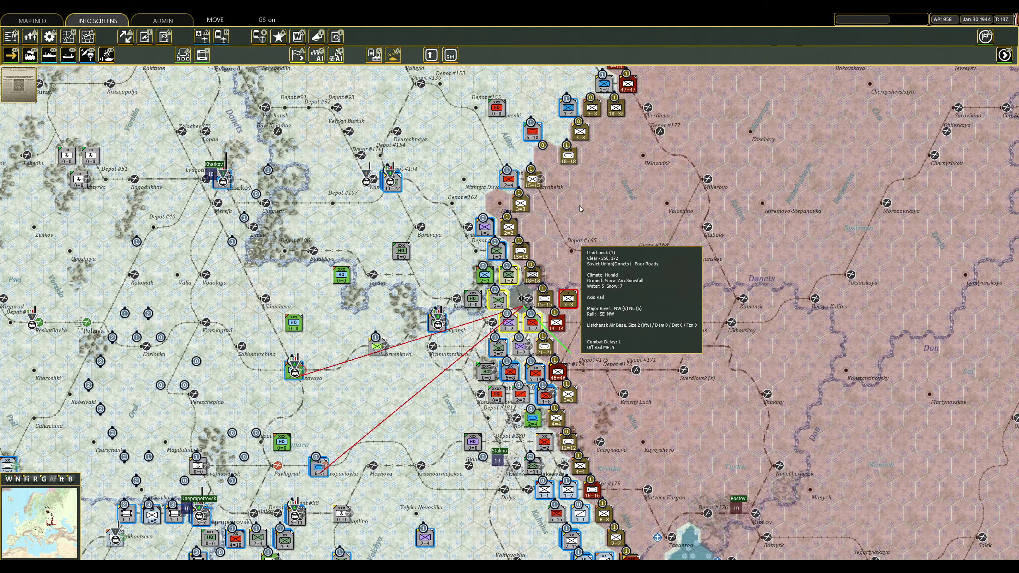
pyautogui.scroll(1, 627, 169)
pyautogui.scroll(5, 629, 169)
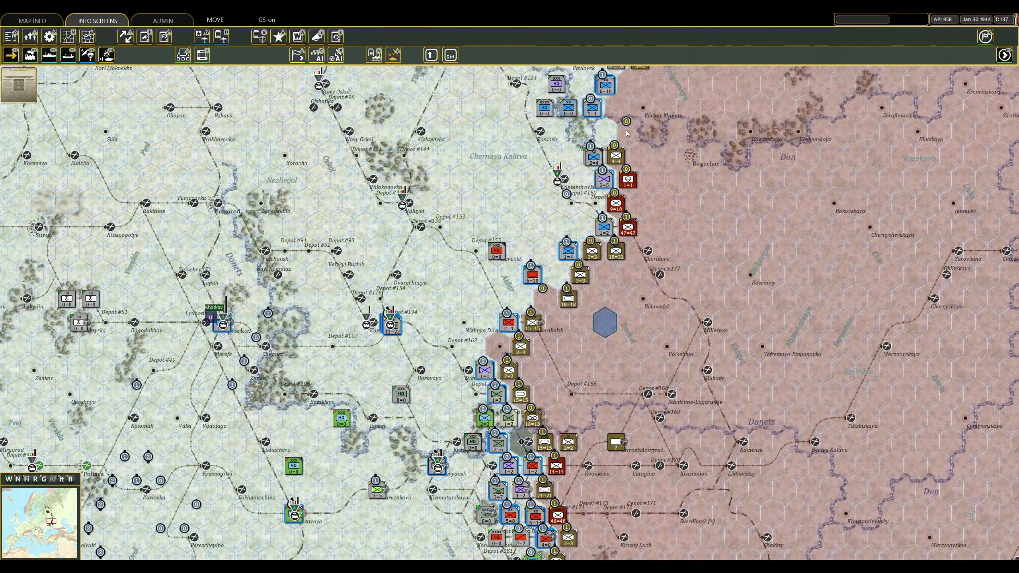
pyautogui.scroll(2, 629, 169)
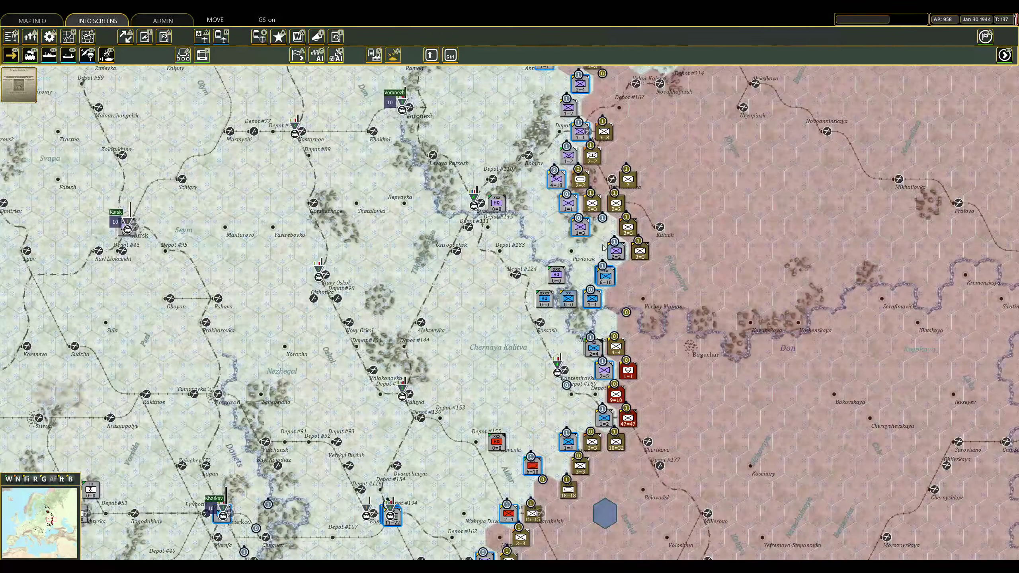
pyautogui.scroll(3, 629, 168)
pyautogui.scroll(3, 629, 169)
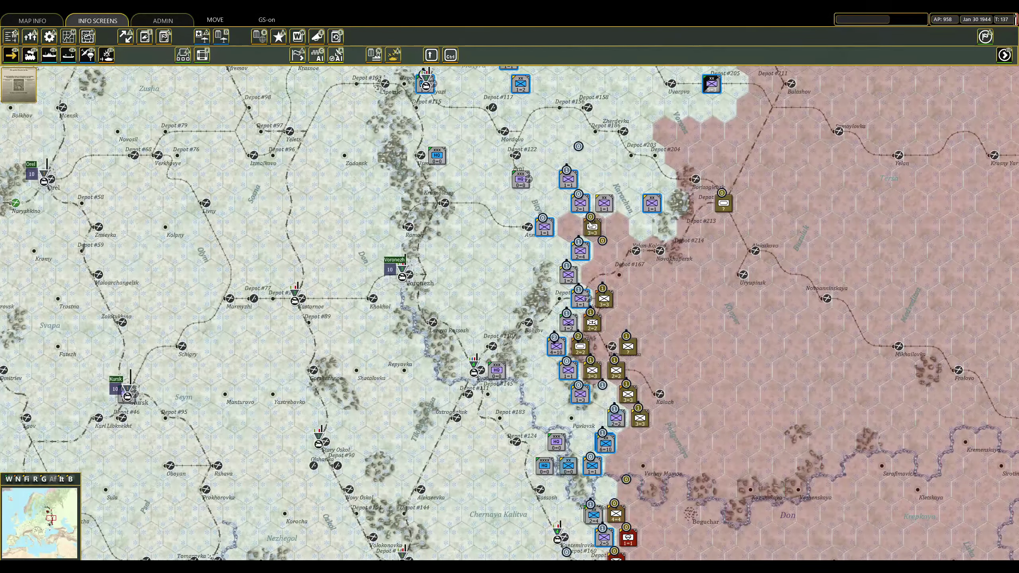
# Move the 113th, 320th, 3/62nd and 2/298th ID east onto the front line.
pyautogui.click(604, 230)
pyautogui.click(626, 270)
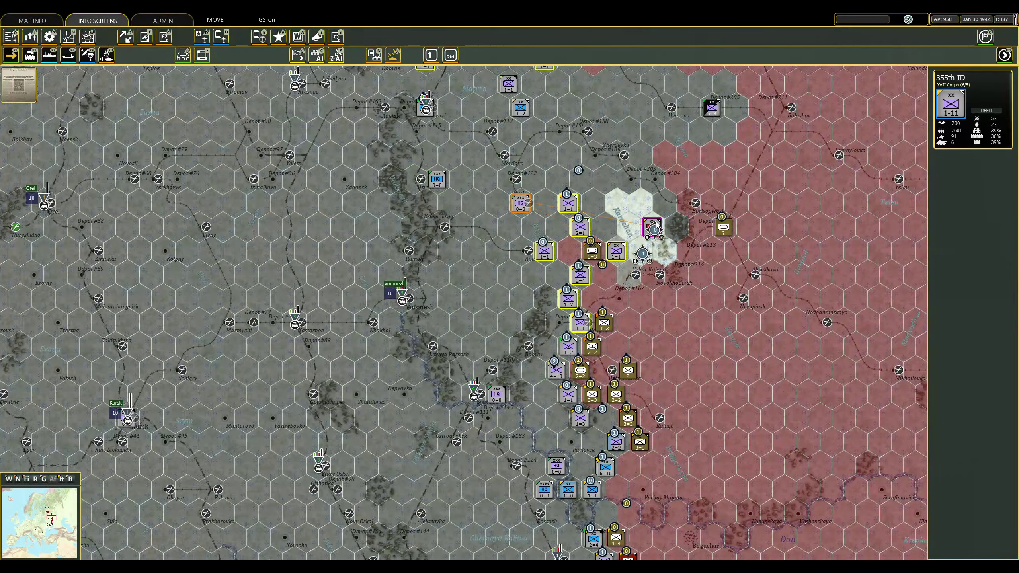
pyautogui.click(580, 281)
pyautogui.click(568, 301)
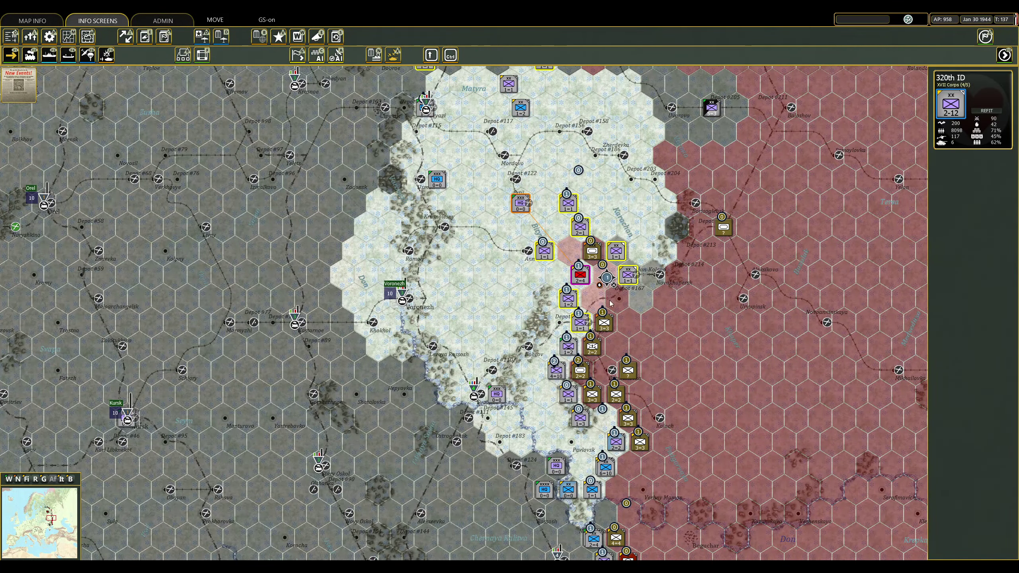
pyautogui.click(596, 301)
pyautogui.click(546, 251)
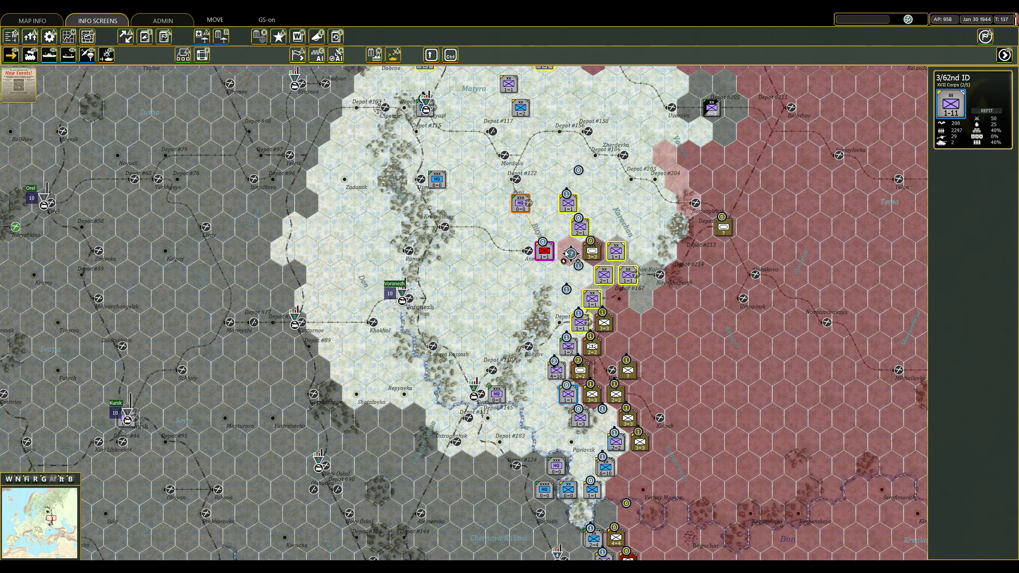
pyautogui.click(616, 298)
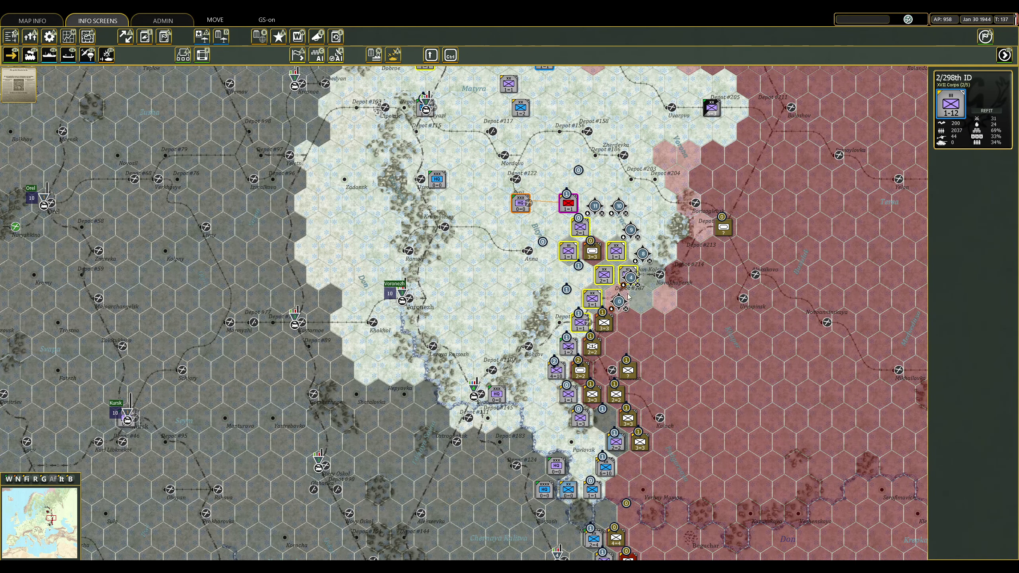
pyautogui.click(616, 298)
pyautogui.click(620, 206)
pyautogui.scroll(3, 660, 244)
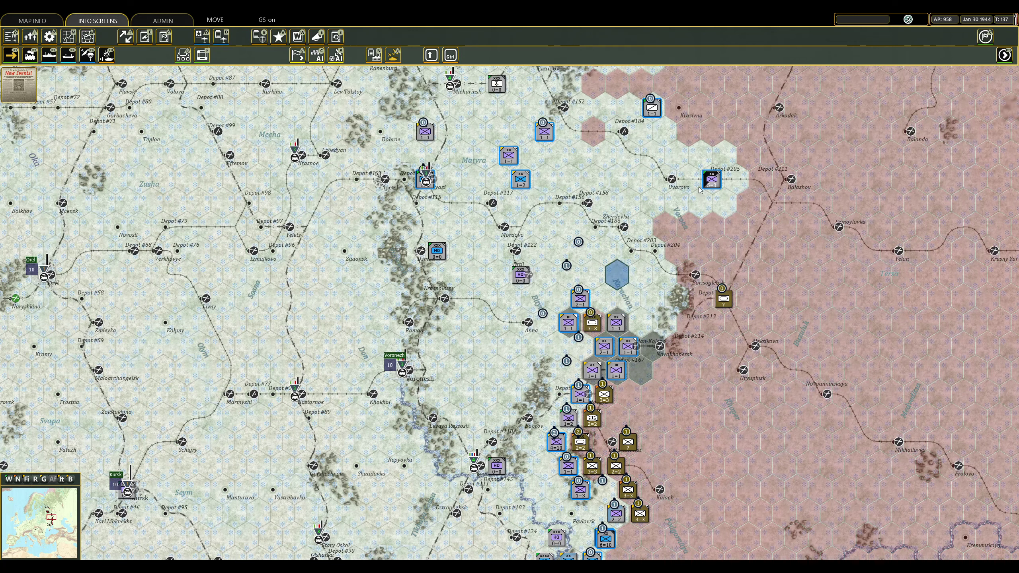
# Move the SS grenadier unit near Depot #205 toward Kirsanov.
pyautogui.click(713, 201)
pyautogui.scroll(1, 510, 311)
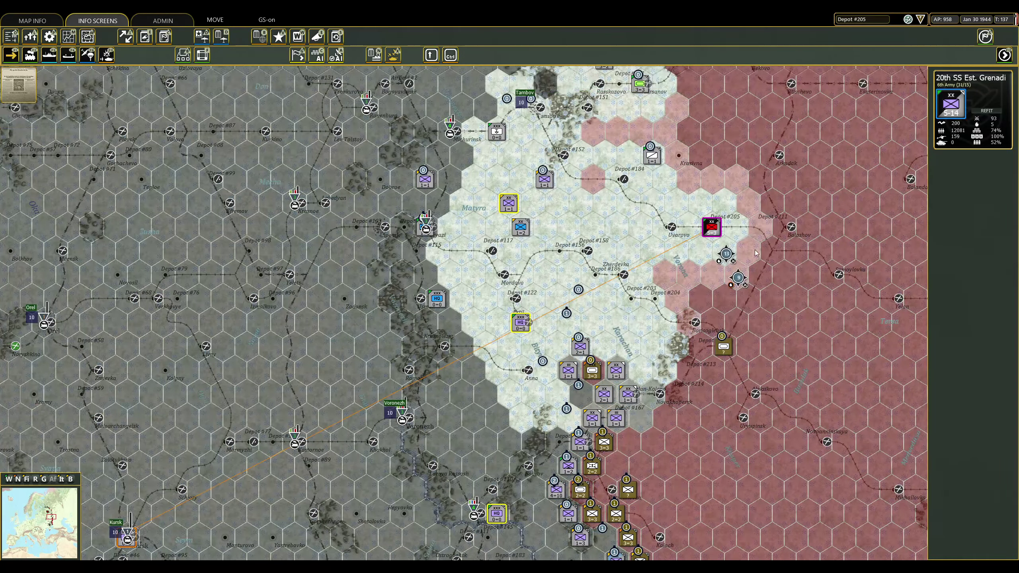
pyautogui.hscroll(4, 510, 311)
pyautogui.click(333, 177)
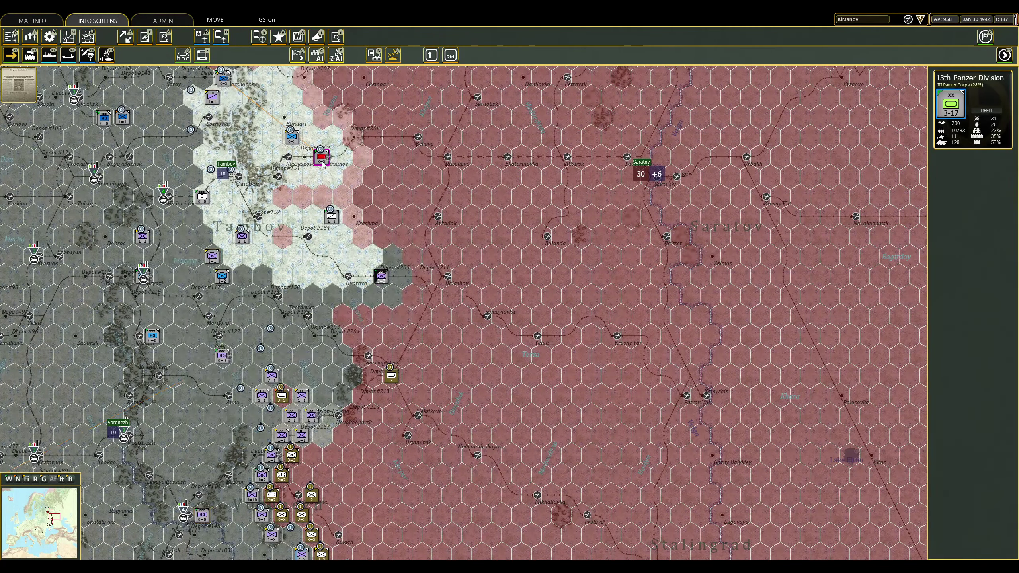
pyautogui.click(343, 163)
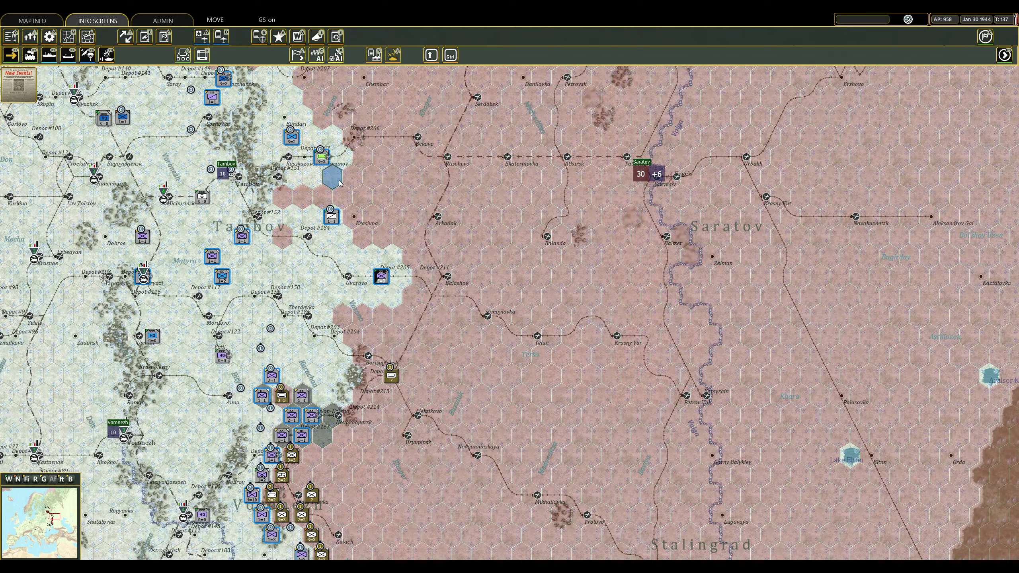
# Move FBD 3 two hexes east onto Kirsanov.
pyautogui.click(202, 197)
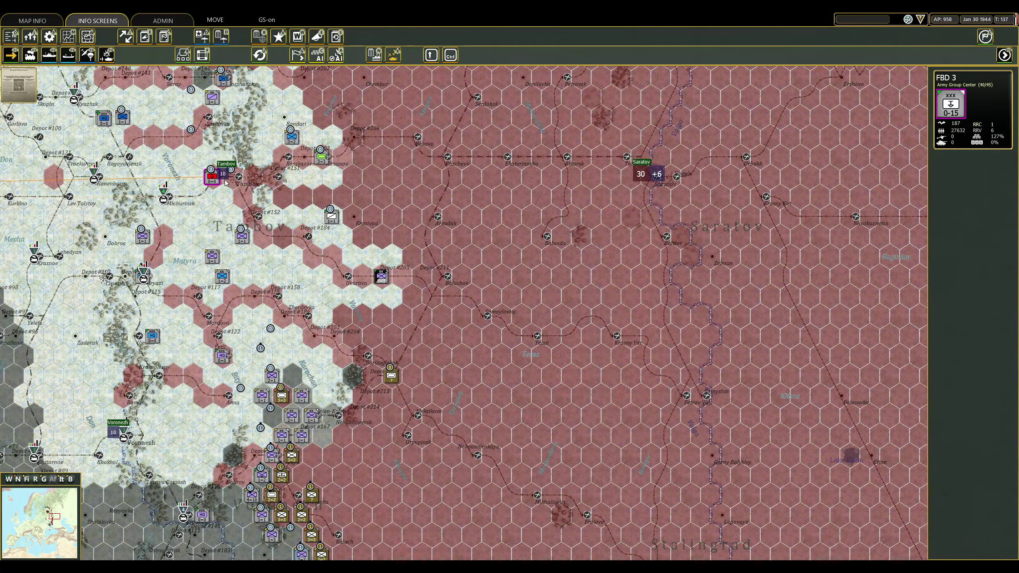
pyautogui.click(252, 177)
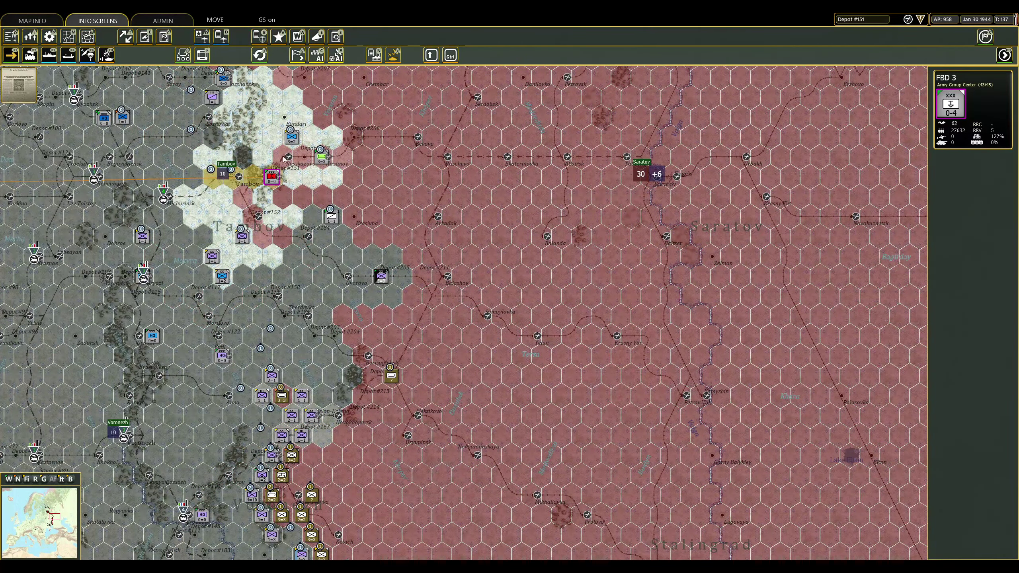
pyautogui.click(303, 158)
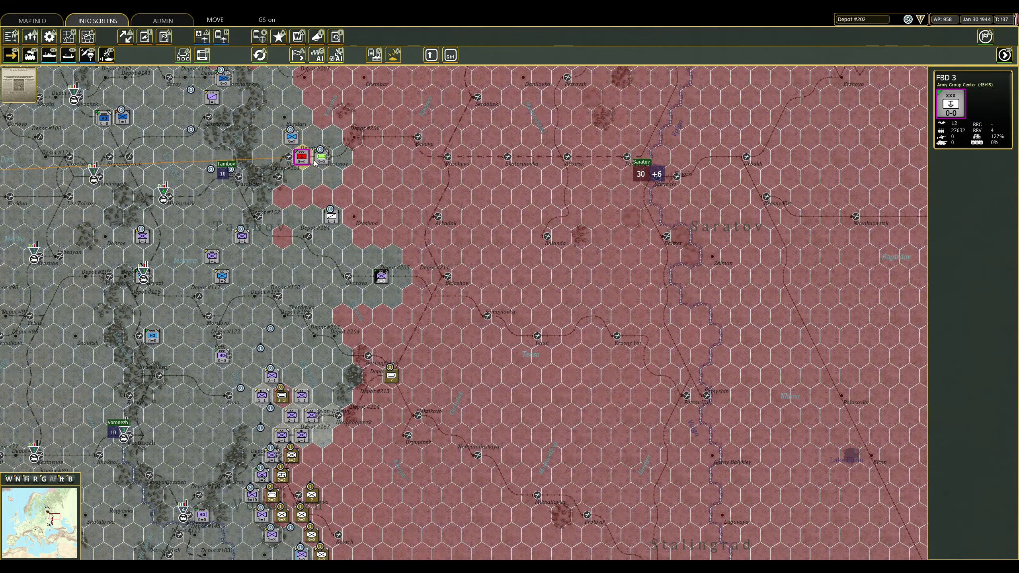
pyautogui.scroll(1, 302, 160)
pyautogui.click(419, 242)
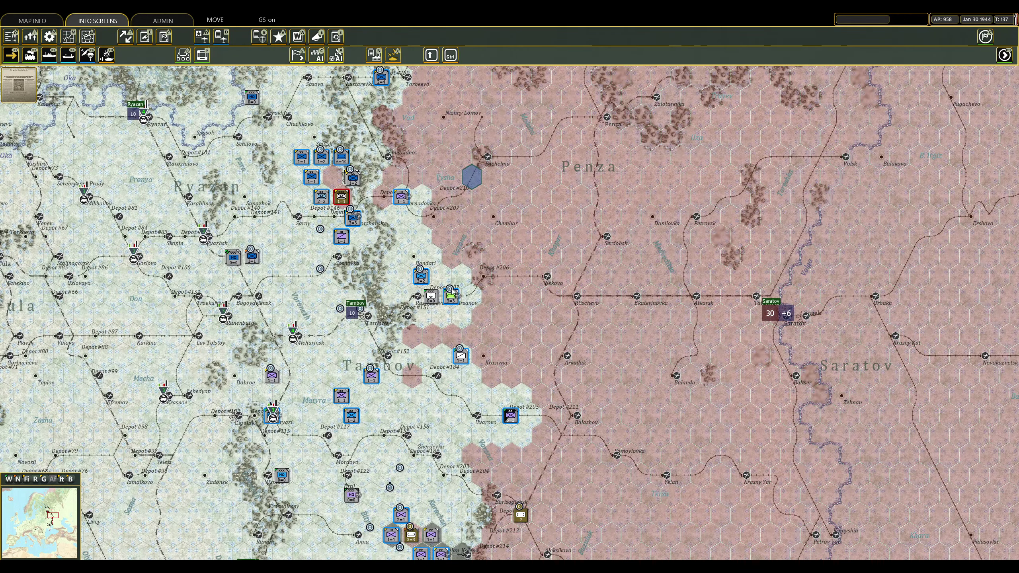
# Build a new depot at Kirsanov and check the supply network overlay.
pyautogui.rightClick(437, 304)
pyautogui.click(462, 312)
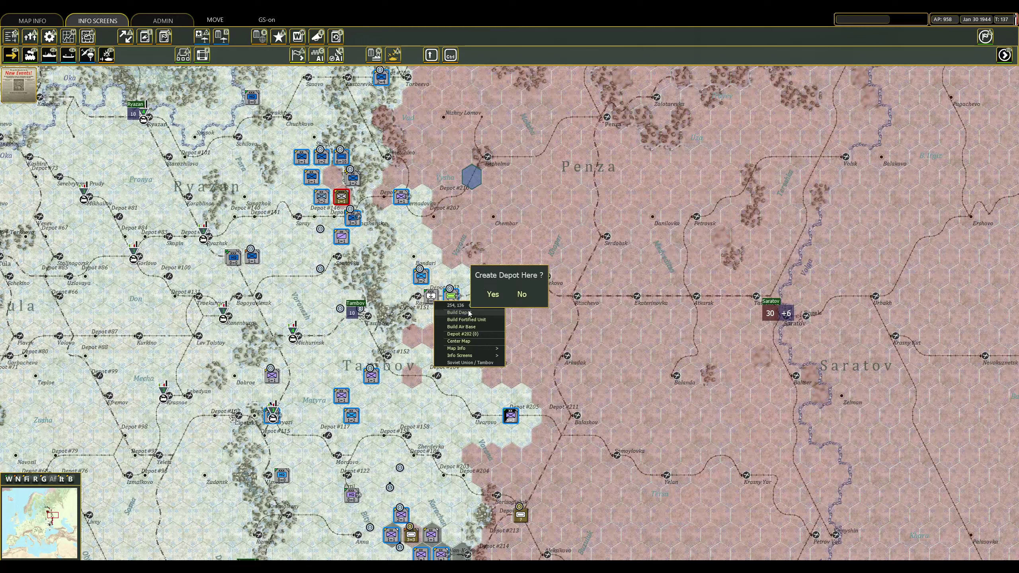
pyautogui.click(492, 295)
pyautogui.press('r')
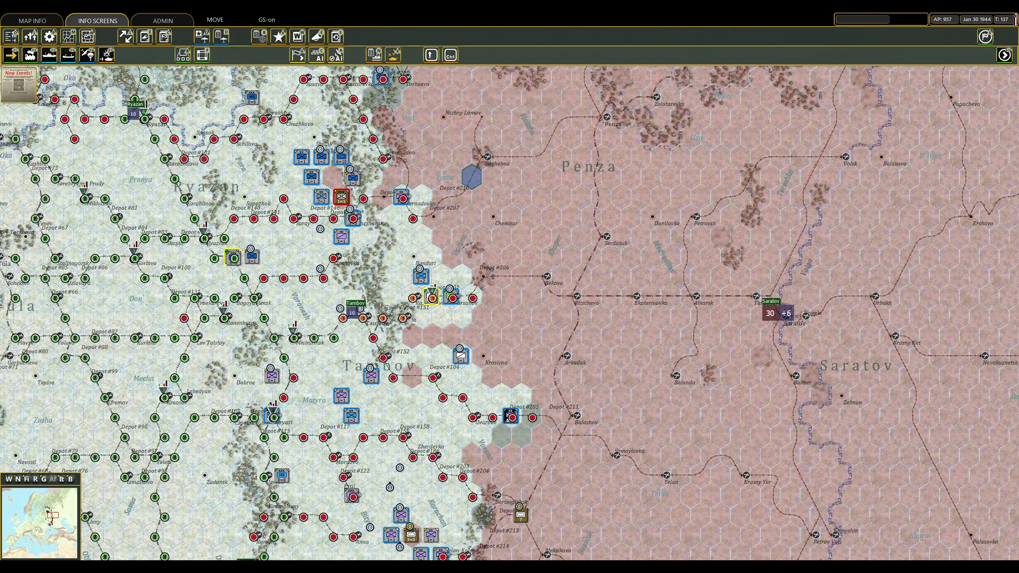
pyautogui.press('r')
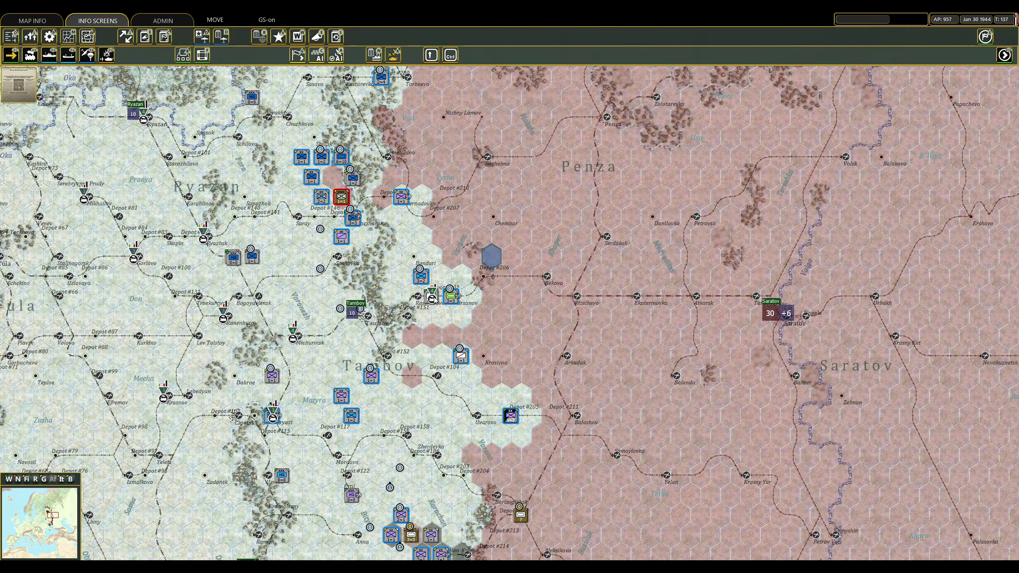
# Move the South Cav Rgt east of Kirsanov into Soviet territory.
pyautogui.click(451, 297)
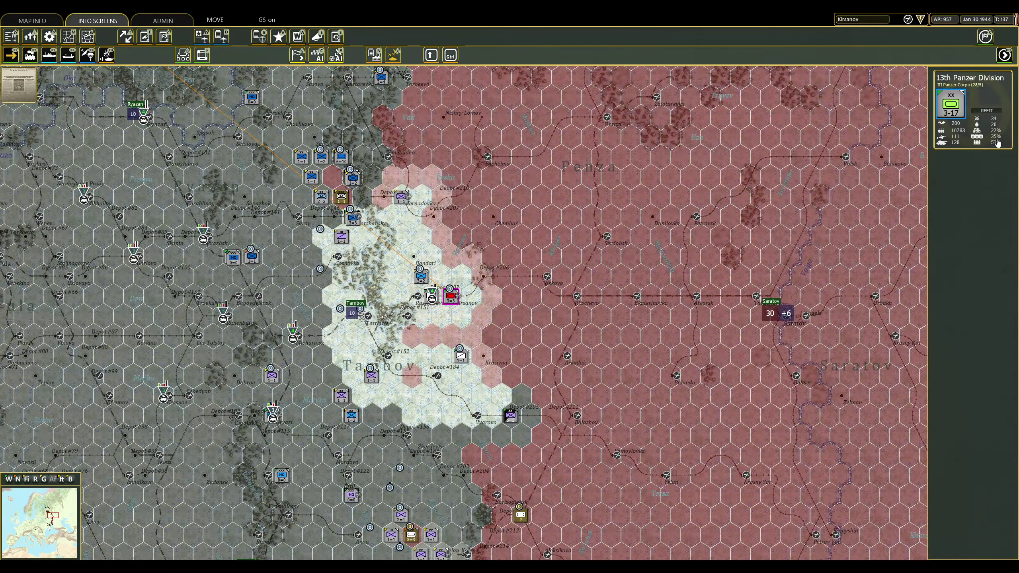
pyautogui.click(421, 275)
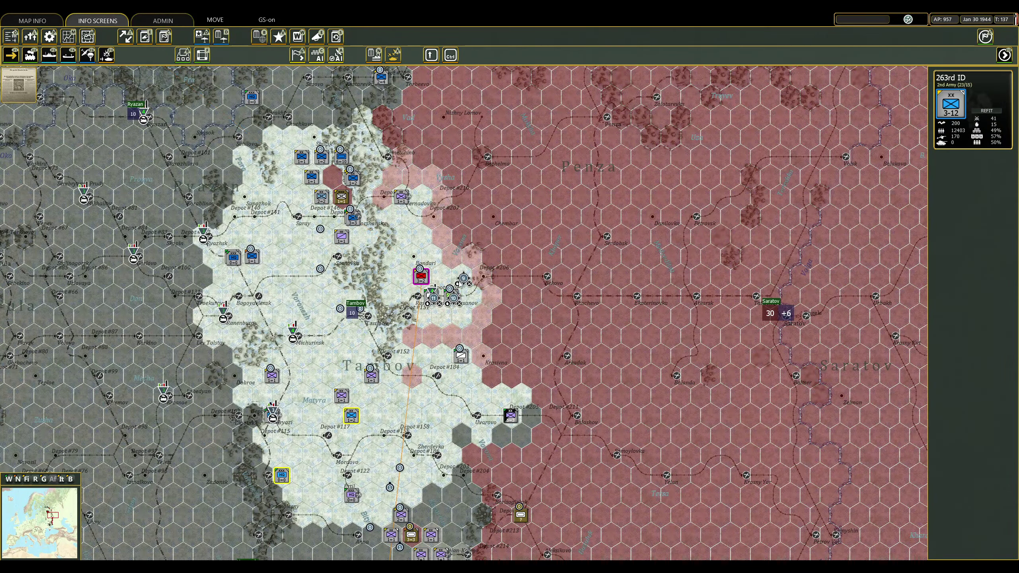
pyautogui.click(461, 355)
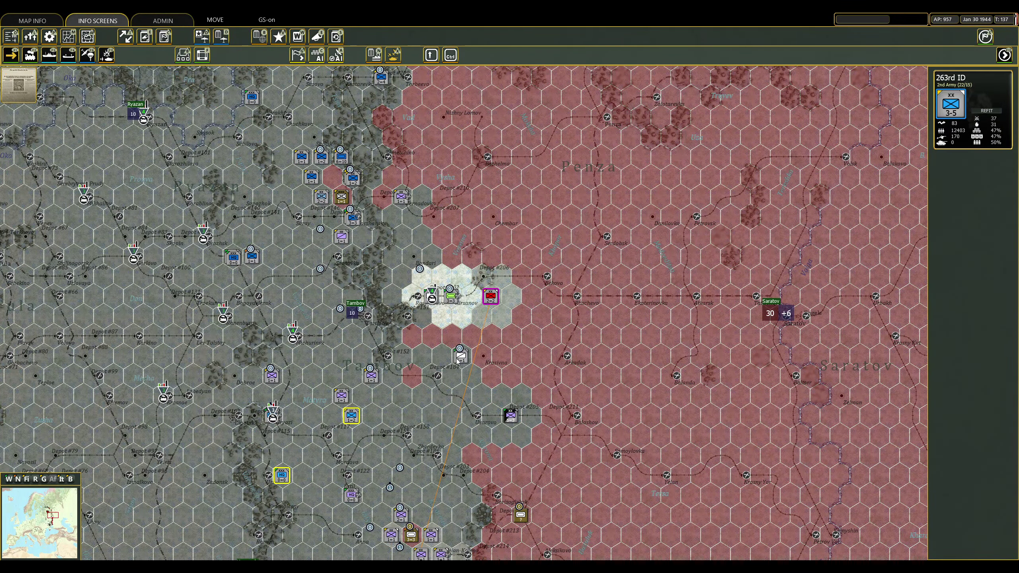
pyautogui.click(540, 307)
pyautogui.scroll(3, 509, 319)
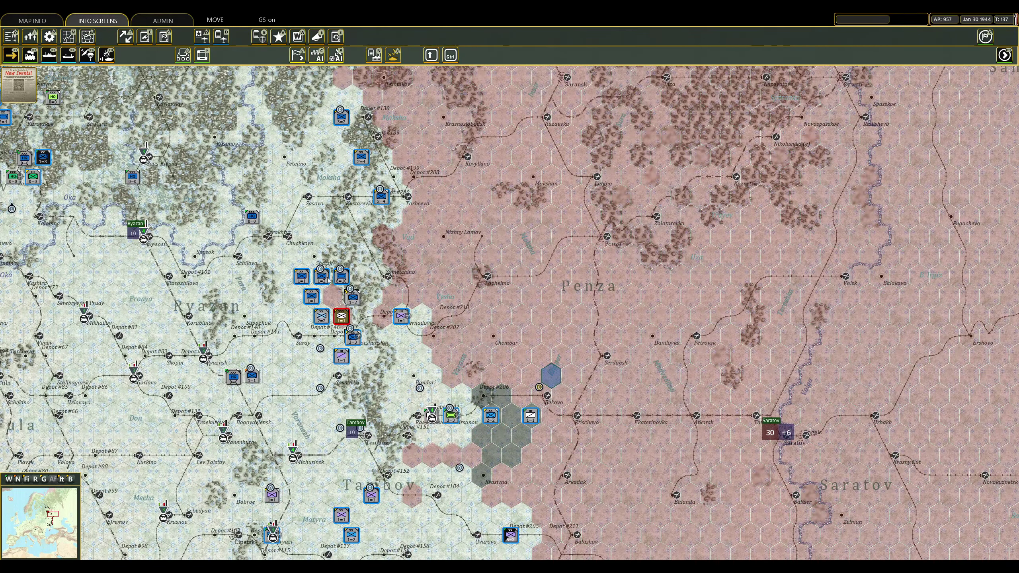
# Attack at 99:0 with 4th Panzer Division, forcing 2nd Mechanized Corps to surrender; view ground losses.
pyautogui.click(342, 277)
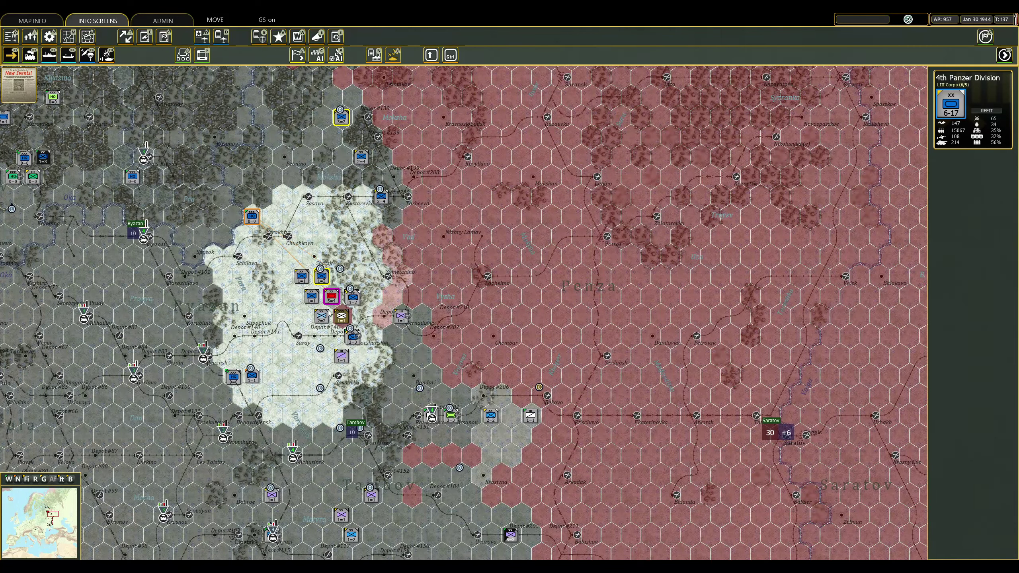
pyautogui.press('a')
pyautogui.click(349, 319)
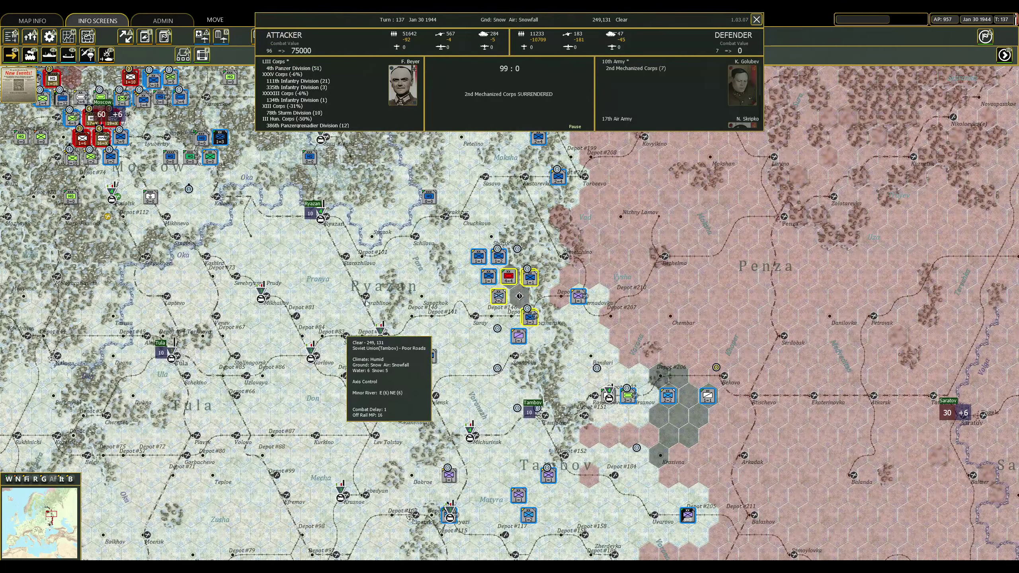
pyautogui.click(556, 289)
pyautogui.click(579, 297)
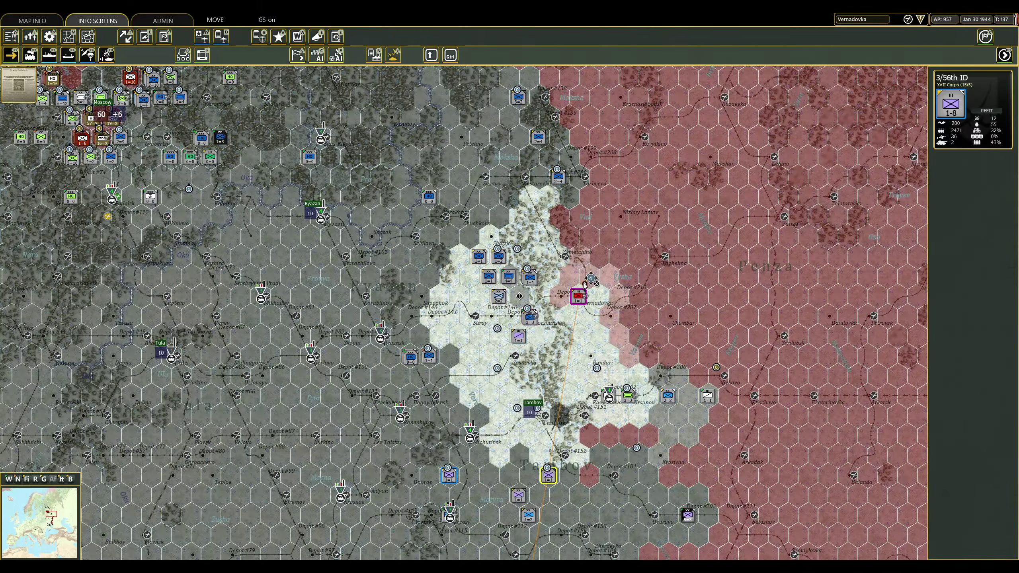
pyautogui.scroll(-1, 590, 342)
pyautogui.scroll(-1, 589, 343)
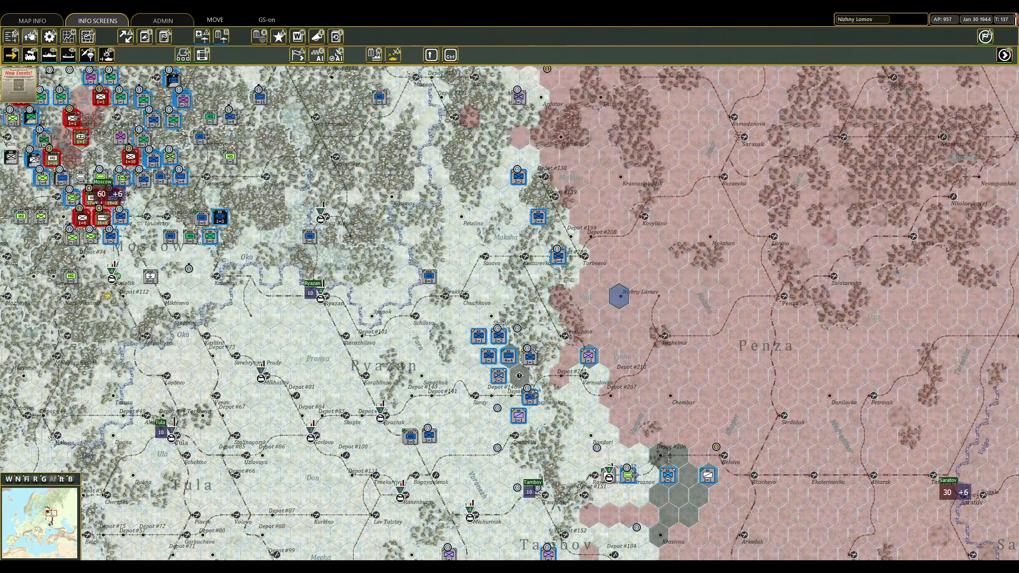
pyautogui.press('l')
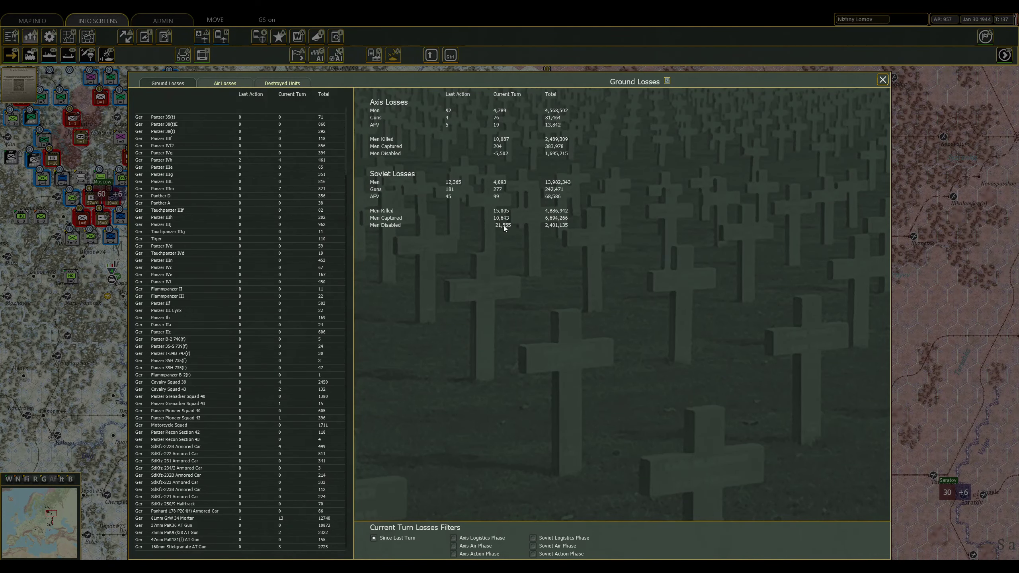
# Close the ground losses report and bring the Moscow front into view.
pyautogui.click(884, 81)
pyautogui.moveTo(717, 319); pyautogui.dragTo(499, 199)
pyautogui.moveTo(244, 196); pyautogui.dragTo(243, 236)
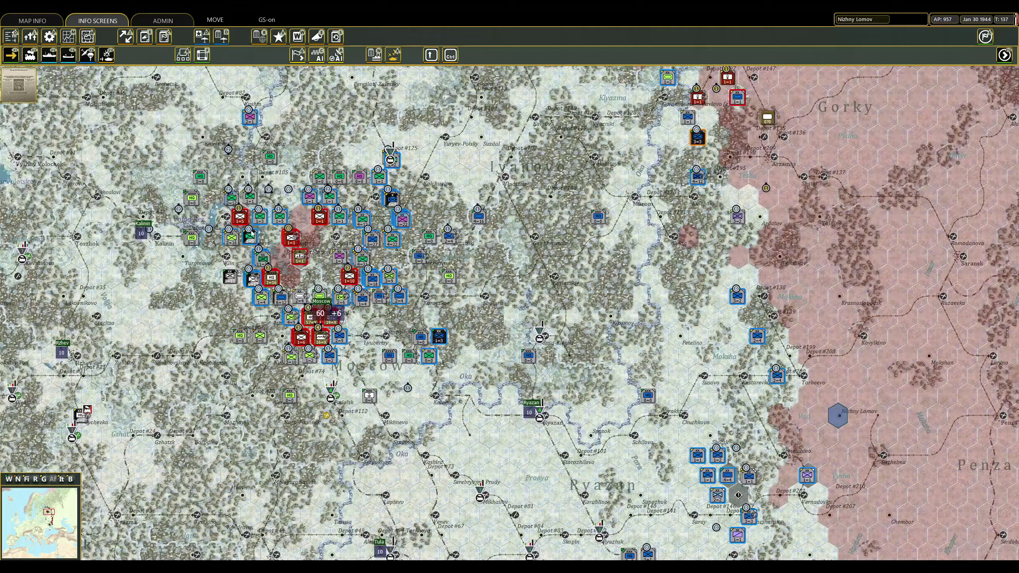
pyautogui.click(244, 236)
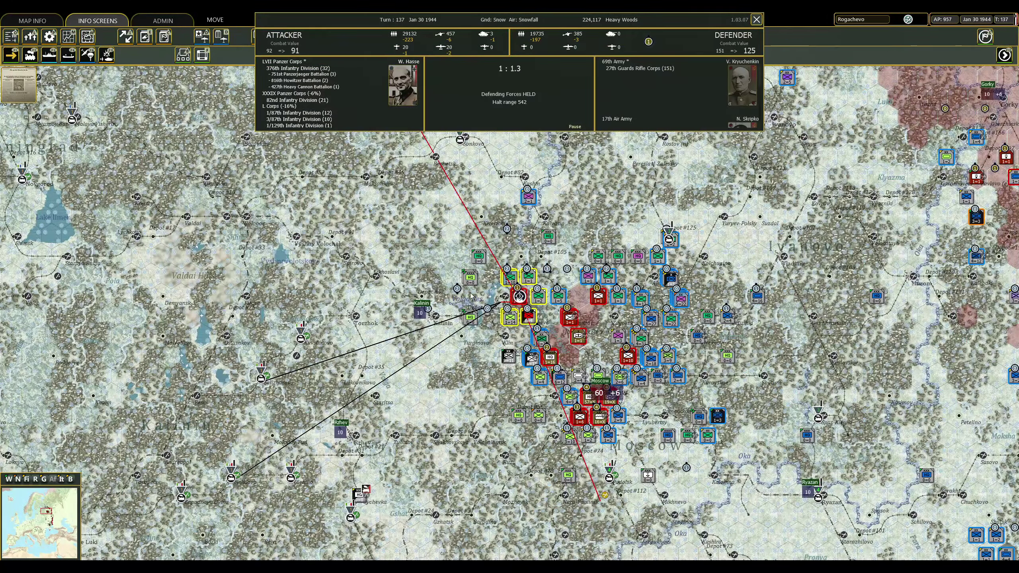
pyautogui.press('Escape')
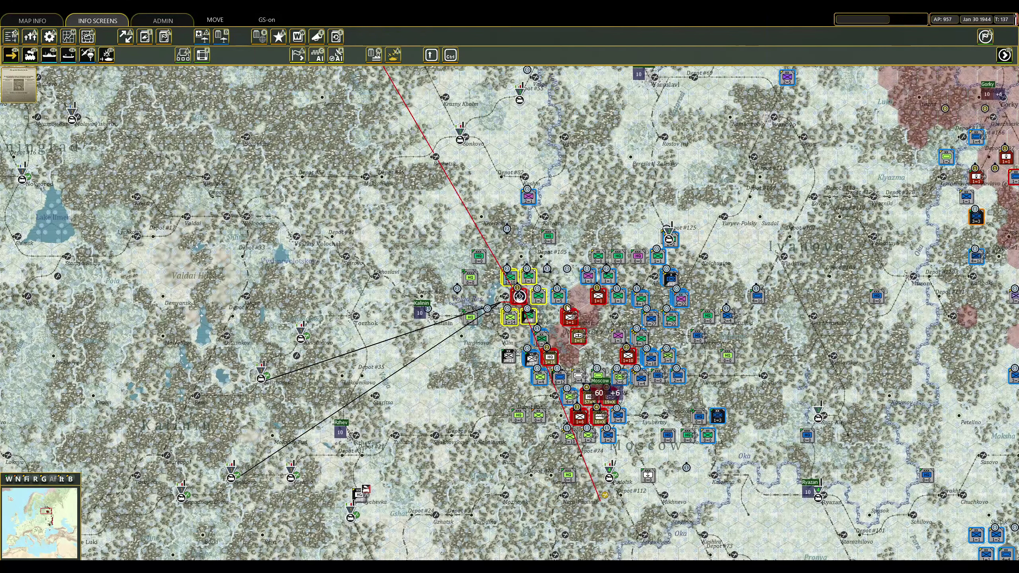
# Move the 17th Panzer Division onto the 6th ID's hex near Moscow.
pyautogui.click(610, 319)
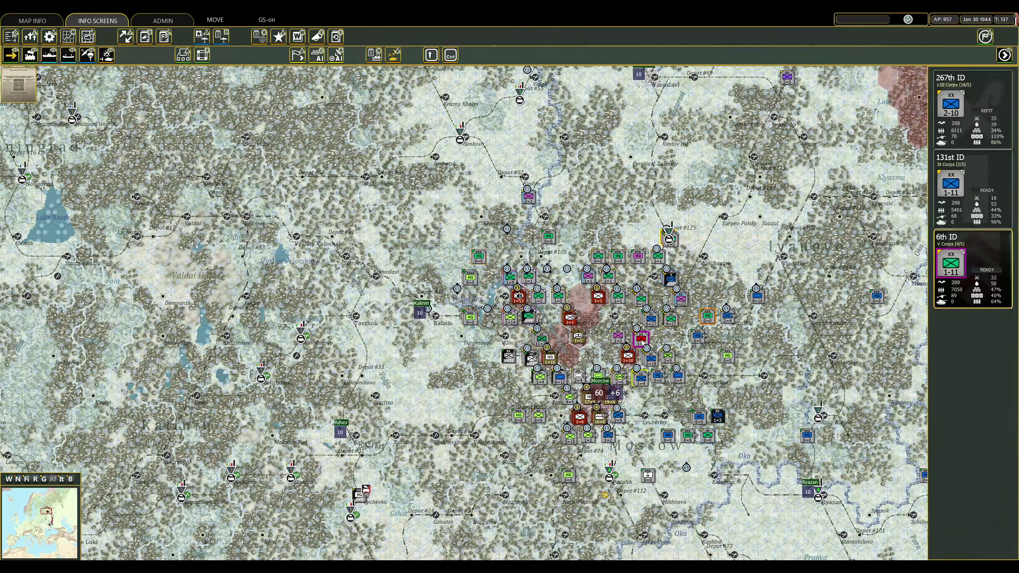
pyautogui.press('m')
pyautogui.click(587, 275)
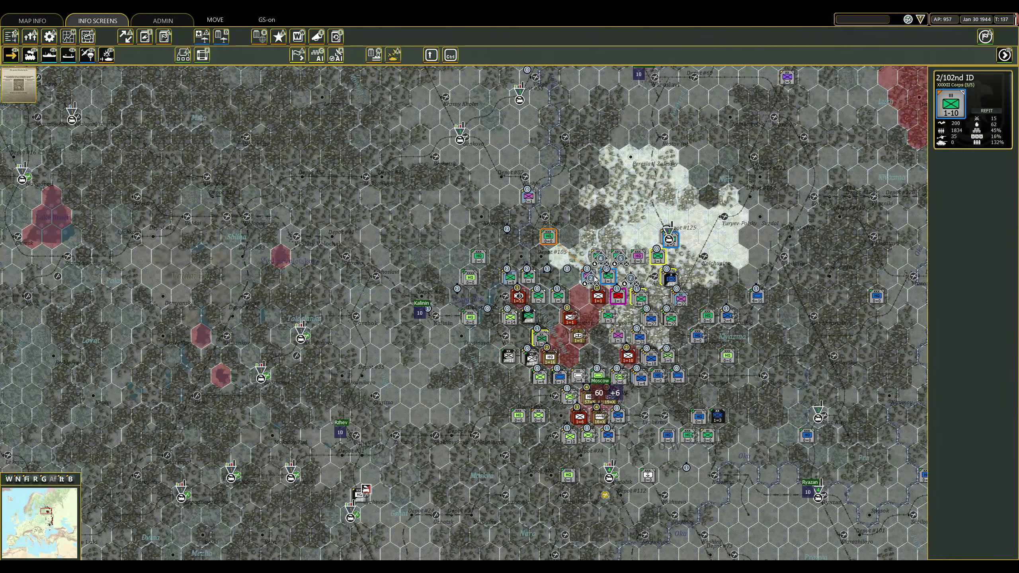
pyautogui.click(637, 311)
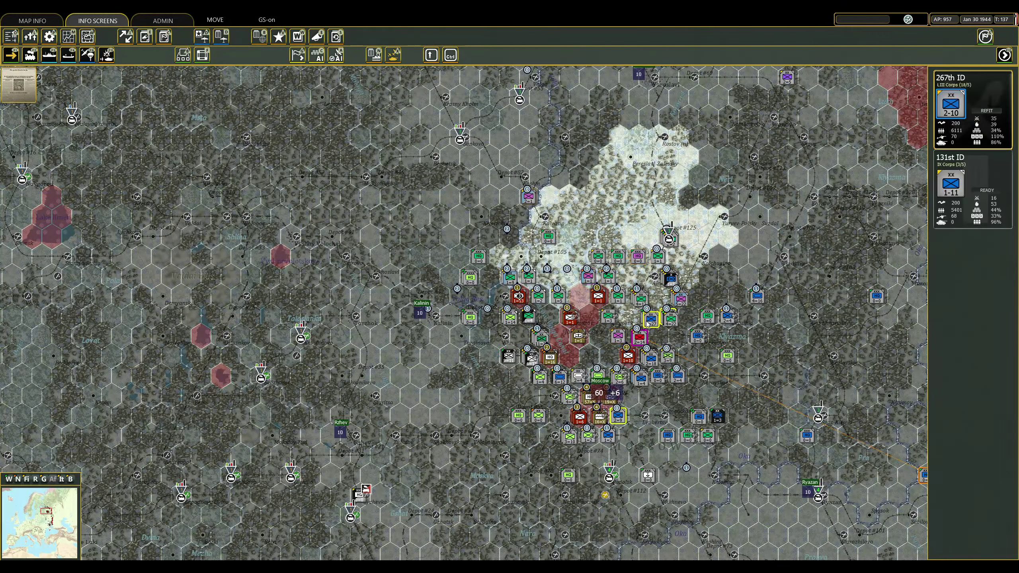
pyautogui.click(641, 339)
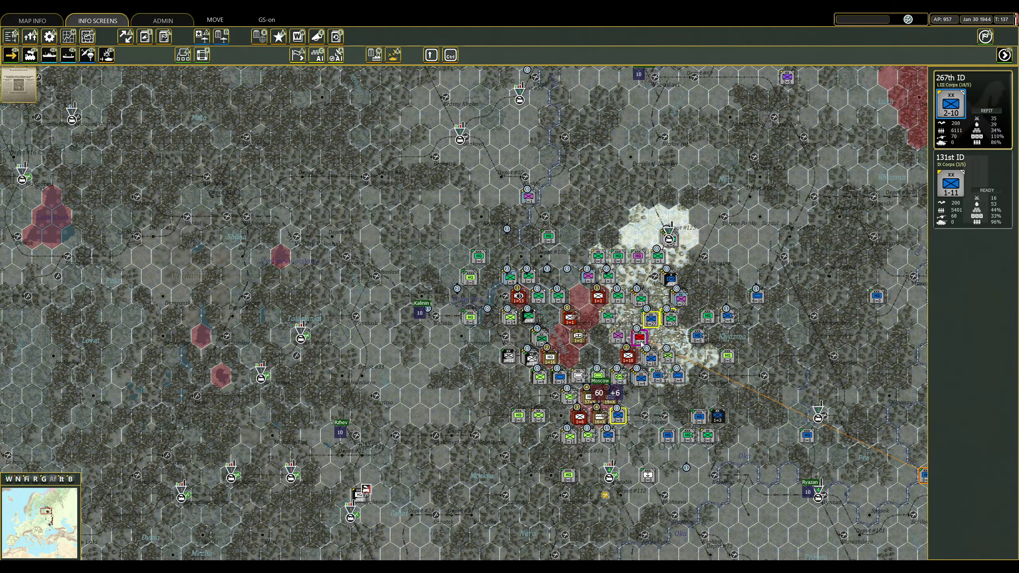
pyautogui.click(651, 319)
pyautogui.click(641, 343)
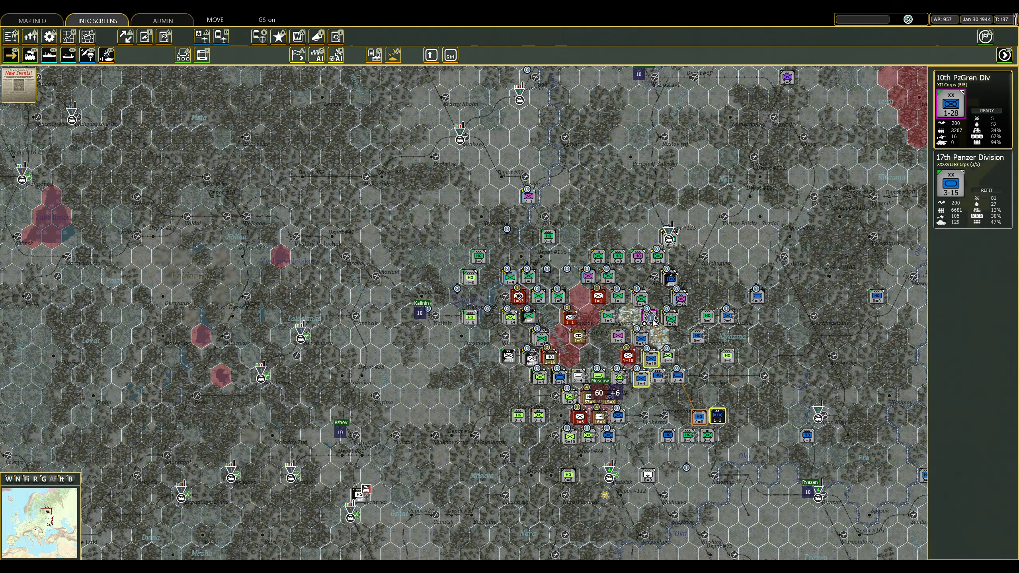
pyautogui.click(641, 343)
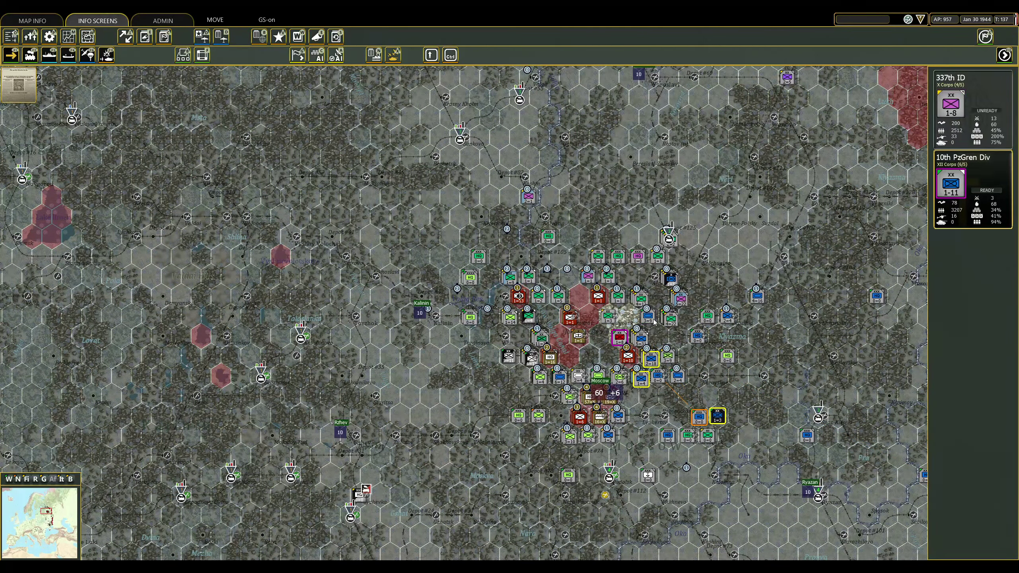
pyautogui.click(610, 319)
# Move the 2/162nd ID into its target hex, then select the division stack north of Moscow.
pyautogui.click(596, 259)
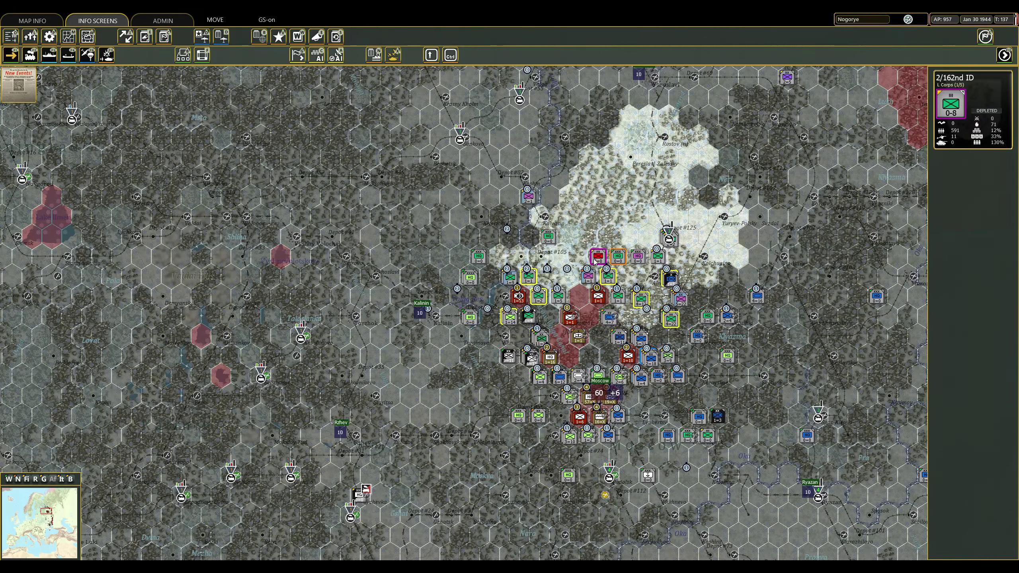
pyautogui.rightClick(670, 229)
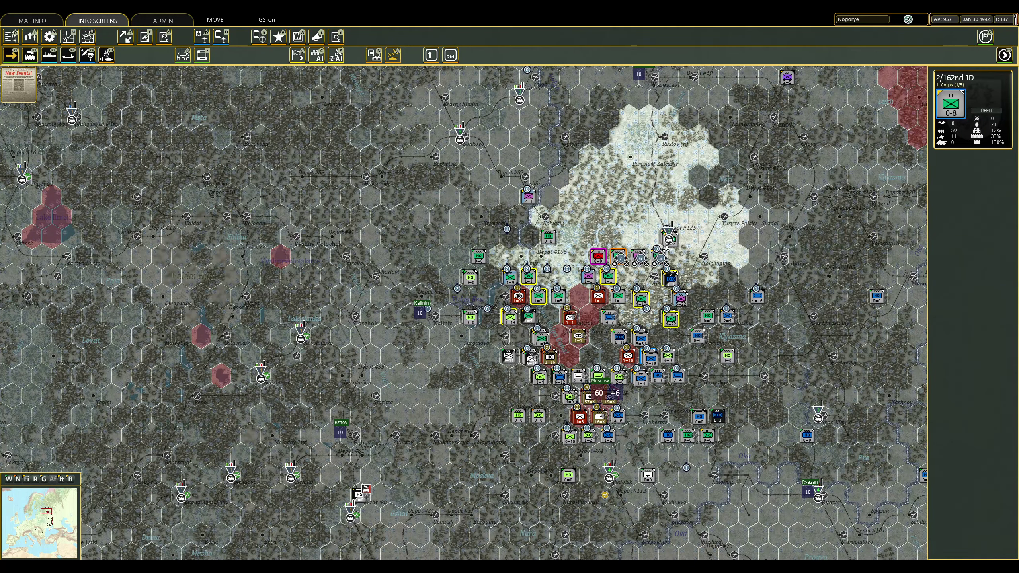
pyautogui.click(671, 232)
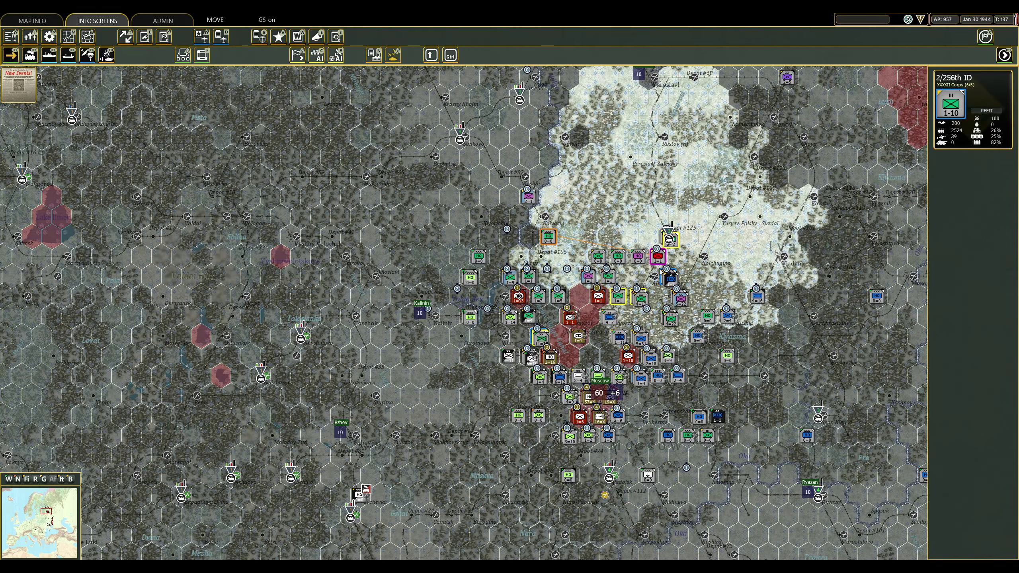
pyautogui.press('Escape')
pyautogui.click(680, 299)
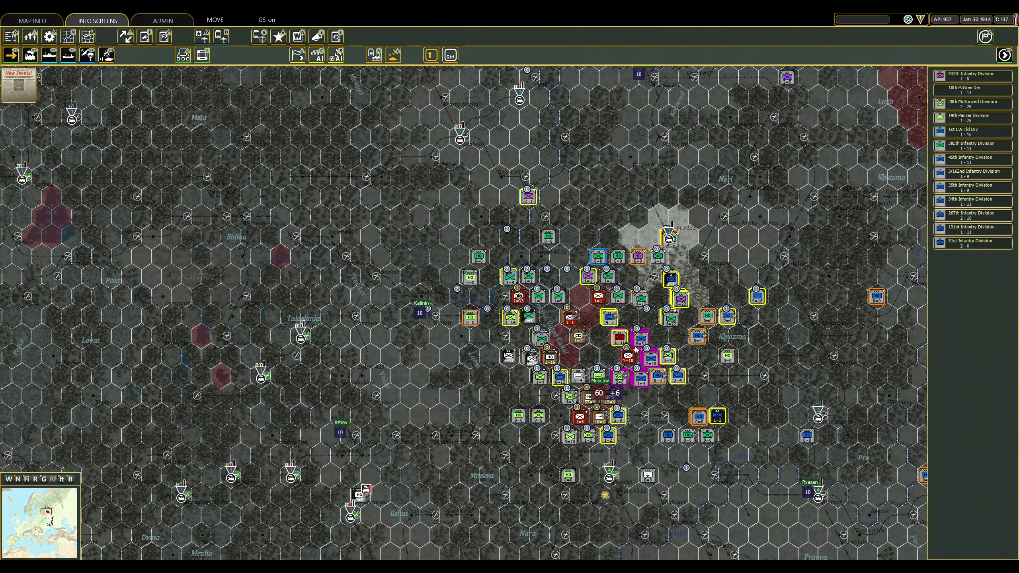
# Launch deliberate attacks on two Soviet hexes near Moscow; both defenders hold.
pyautogui.rightClick(600, 383)
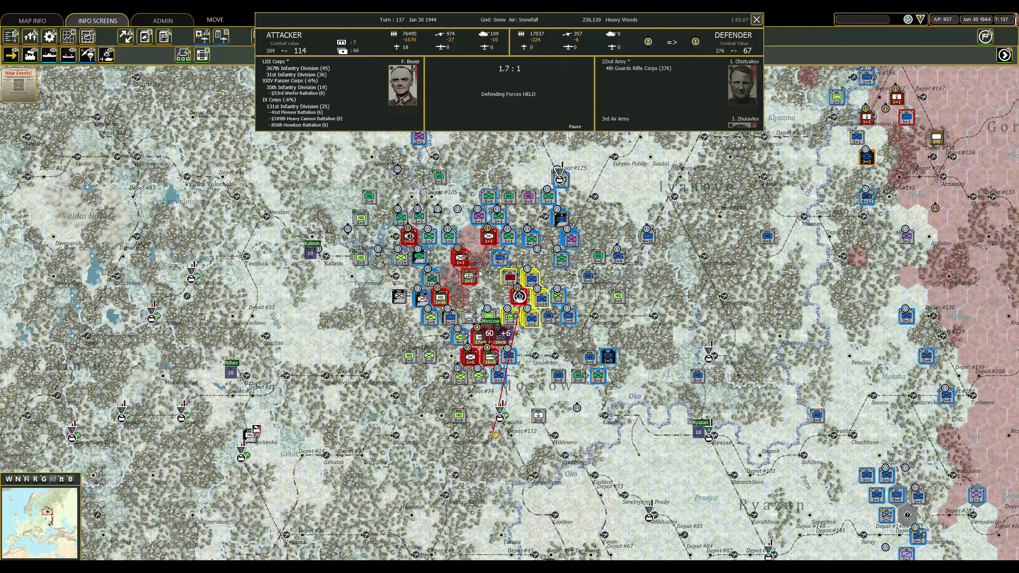
pyautogui.click(562, 173)
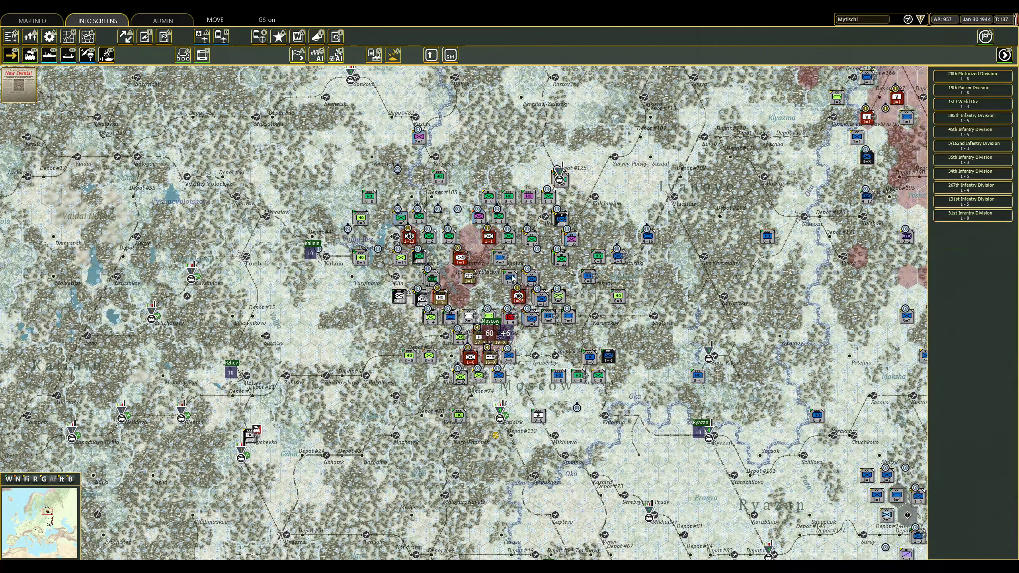
pyautogui.click(507, 279)
pyautogui.click(502, 263)
pyautogui.click(509, 96)
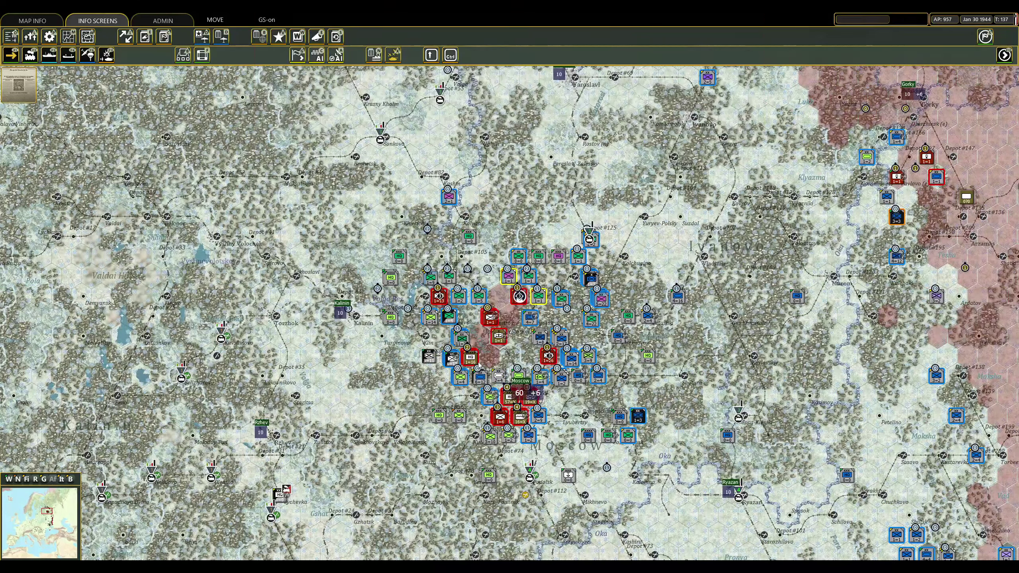
# Attack the isolated Moscow hex, failing 1:2.2 against 17th Guards Rifle Corps; select 5th LW Fld Div.
pyautogui.click(477, 364)
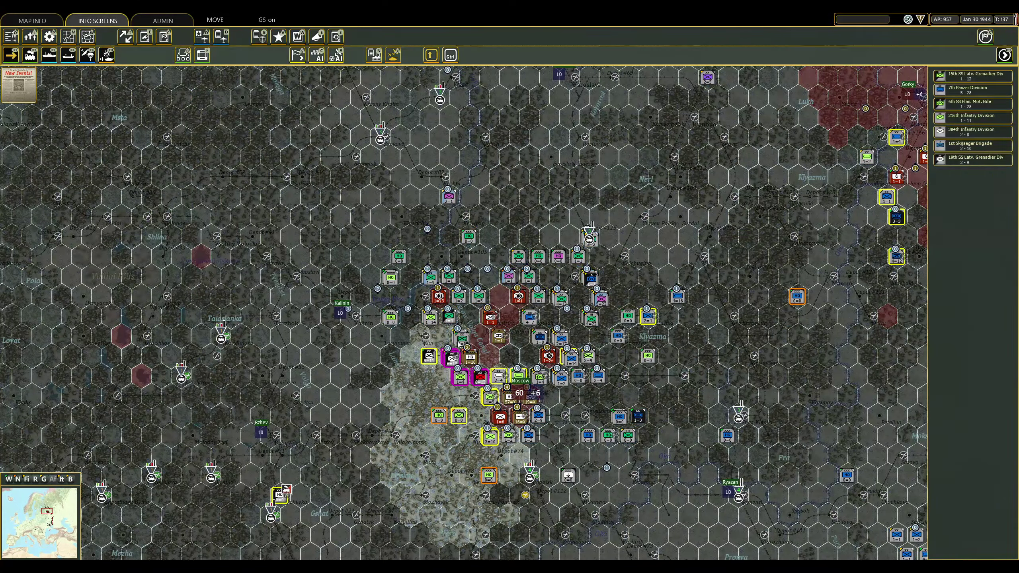
pyautogui.click(477, 363)
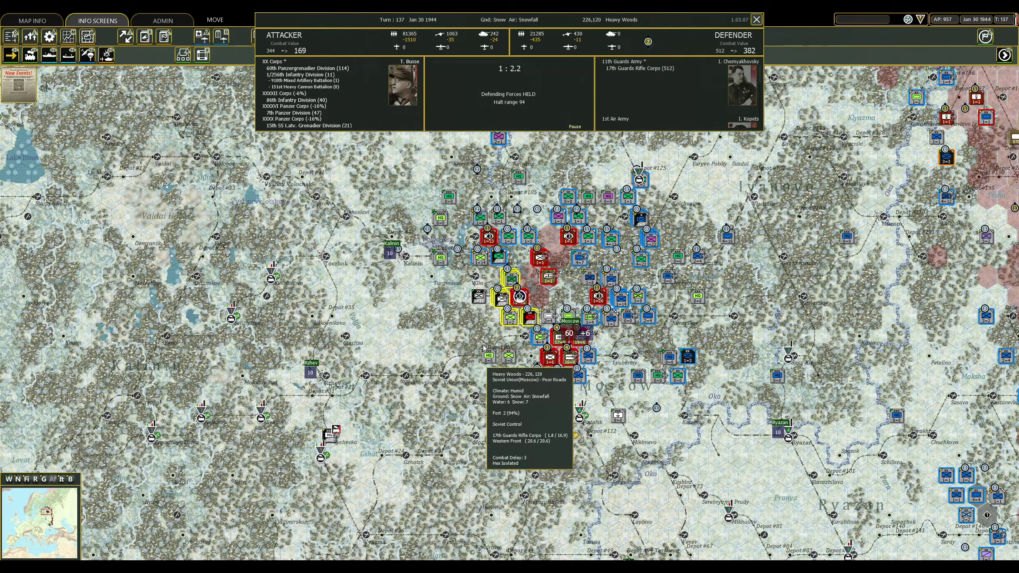
pyautogui.click(487, 366)
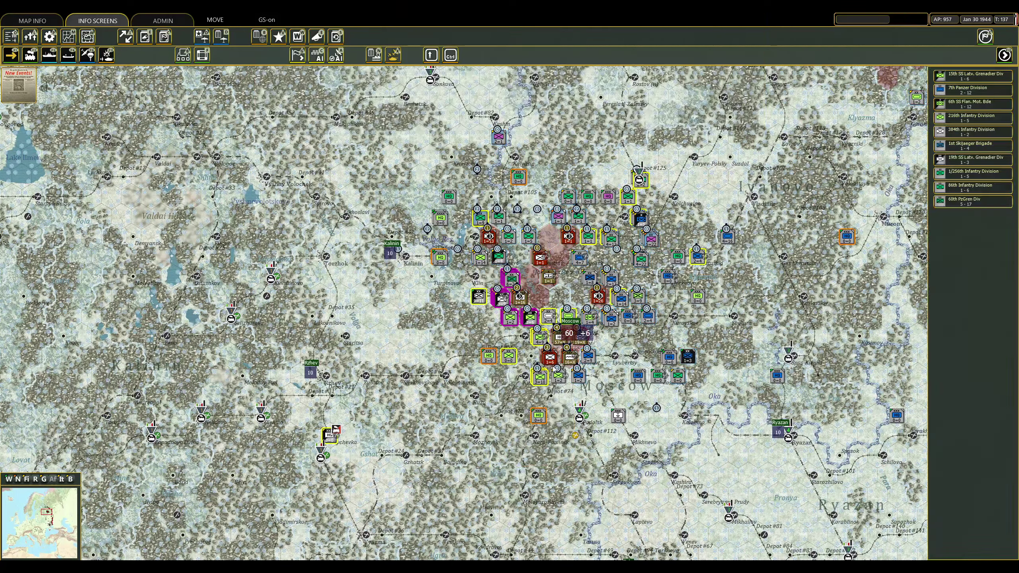
pyautogui.click(498, 137)
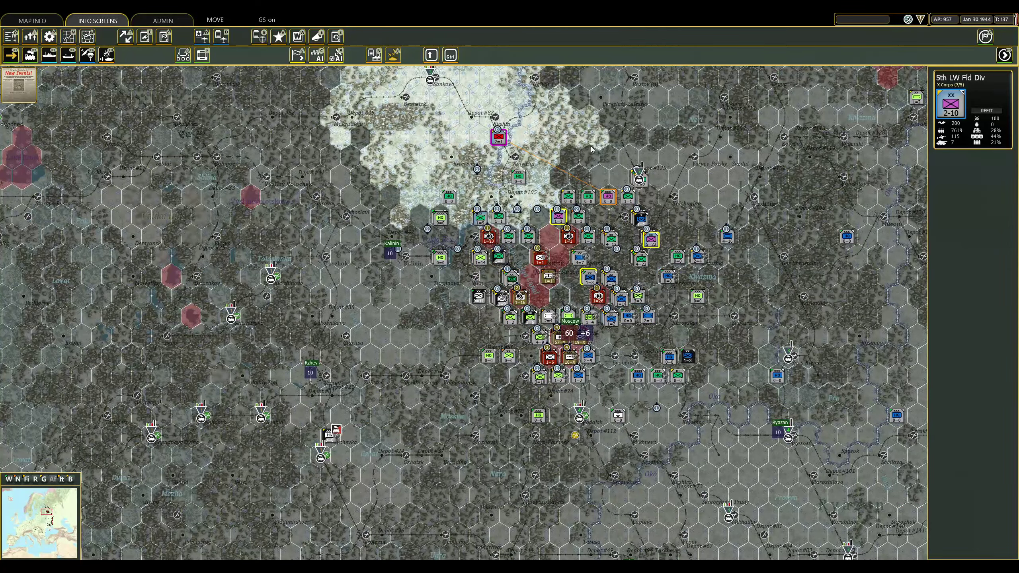
# Check the 8th Panzer, 5th Panzer and G.D. PzGren divisions, then shift the view northwest of Gorky.
pyautogui.rightClick(592, 142)
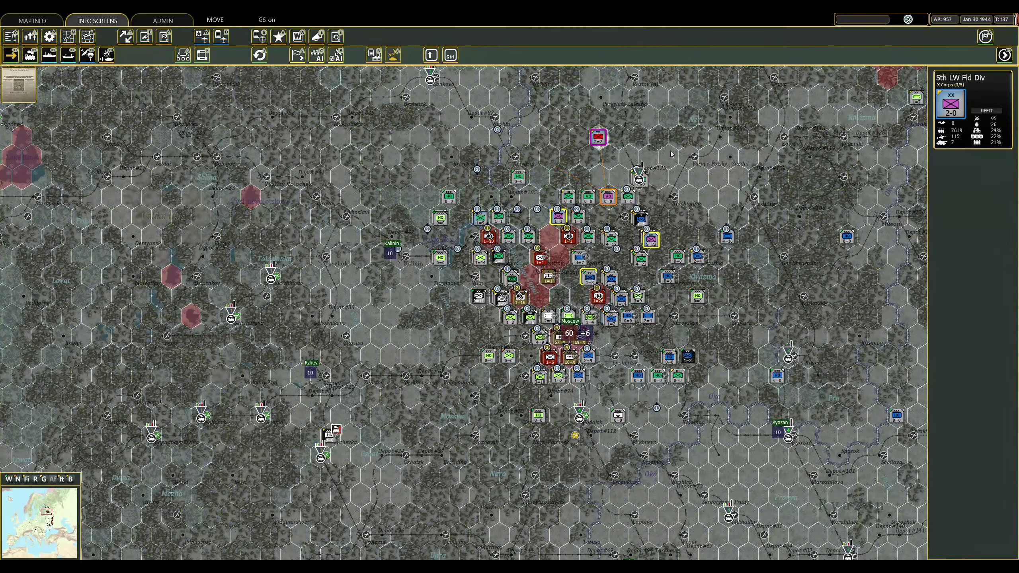
pyautogui.scroll(2, 430, 296)
pyautogui.click(603, 236)
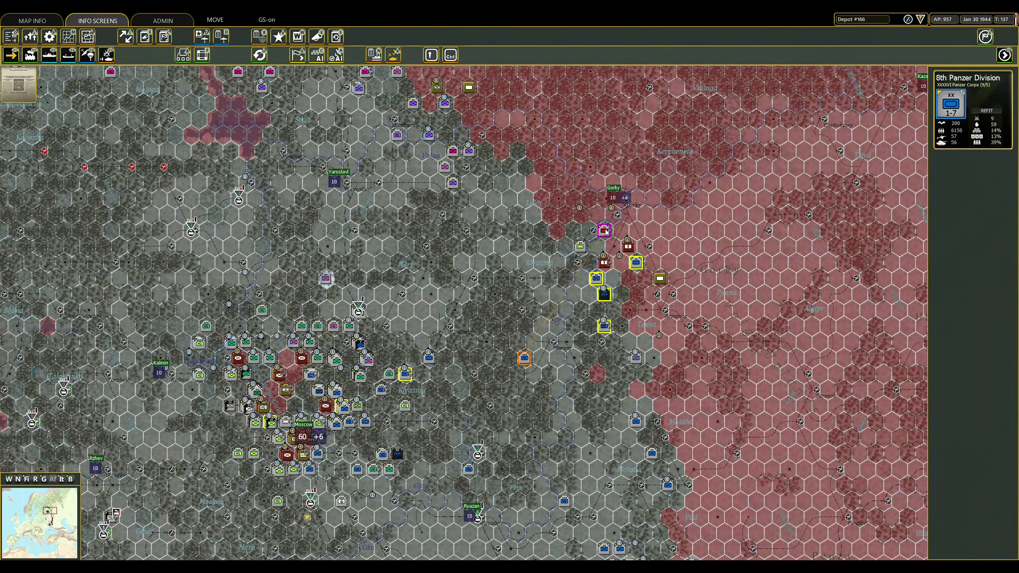
pyautogui.scroll(2, 614, 216)
pyautogui.moveTo(421, 317)
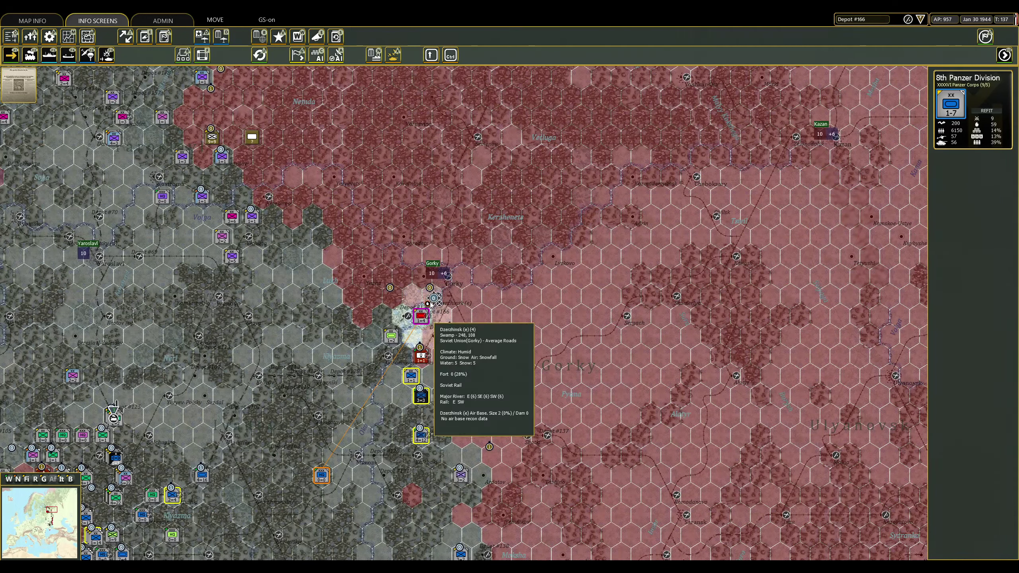
pyautogui.click(450, 375)
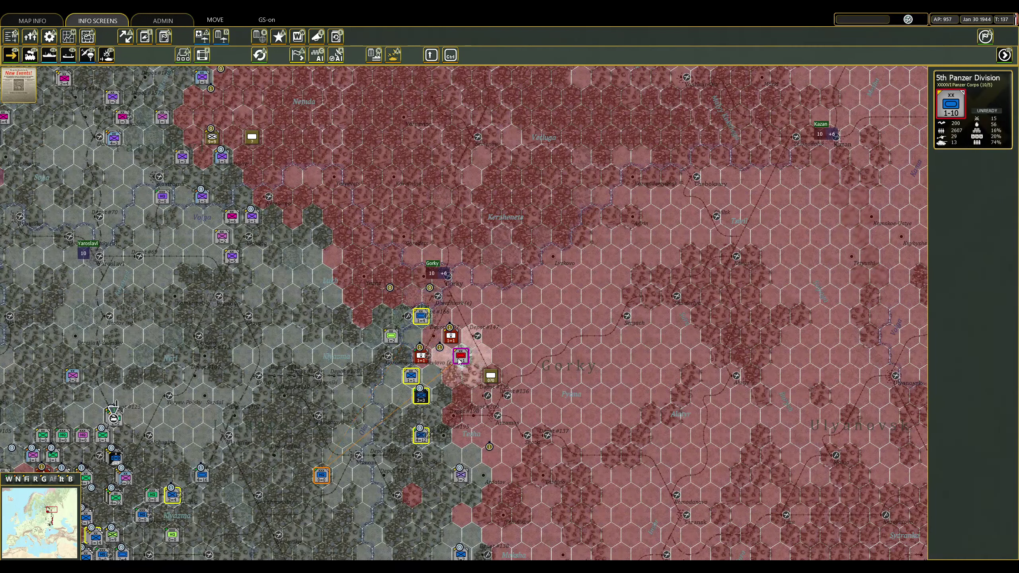
pyautogui.click(418, 437)
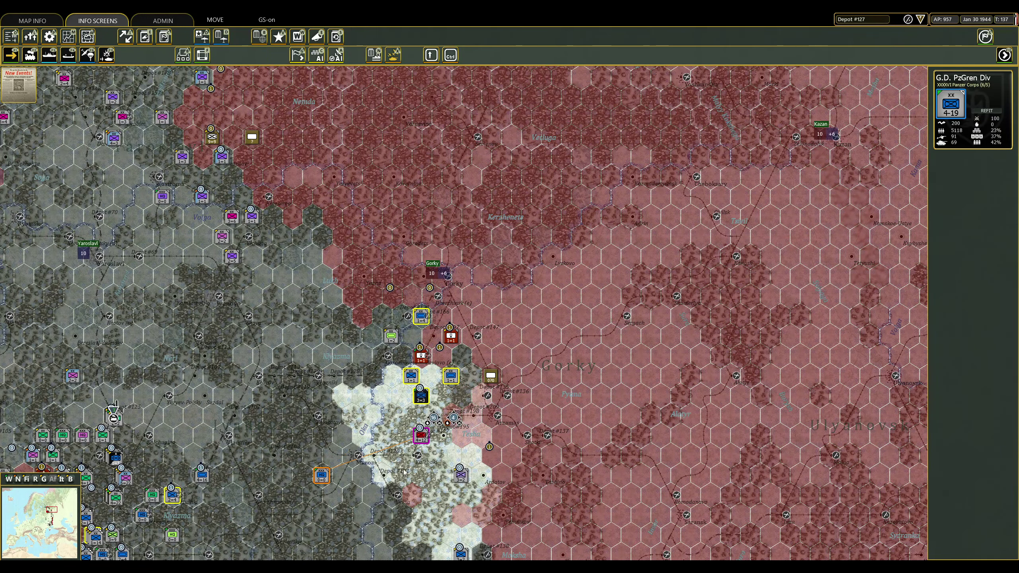
pyautogui.click(420, 476)
pyautogui.press('Left')
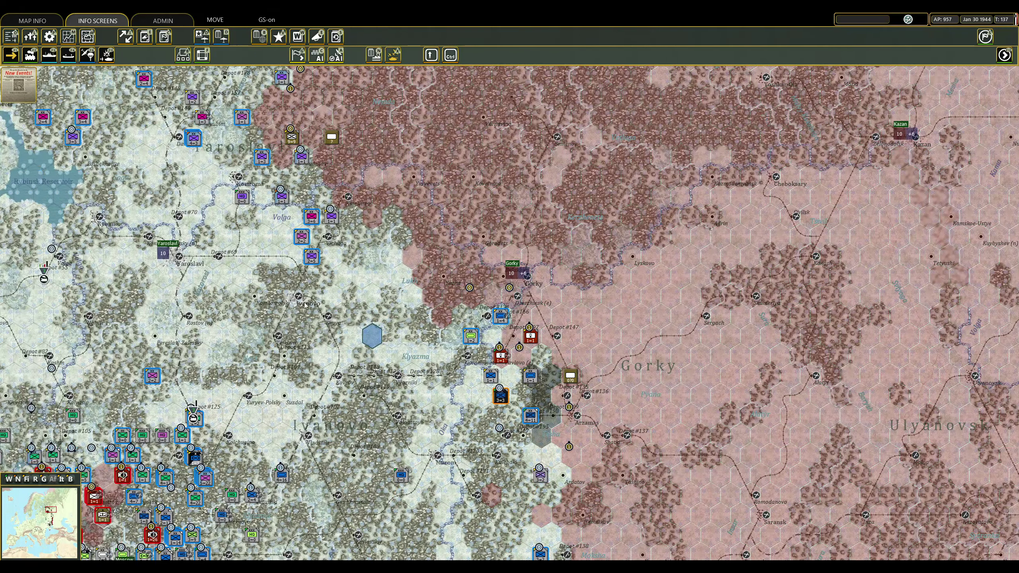
pyautogui.press('Left')
# Move the 218th ID, 121st ID and two other infantry divisions east to the line.
pyautogui.click(460, 253)
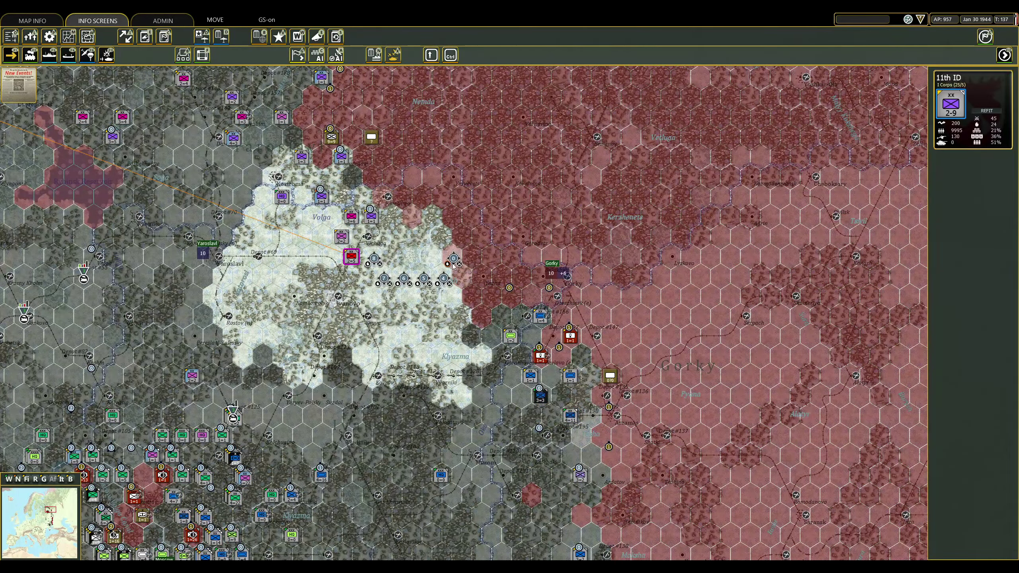
pyautogui.click(342, 238)
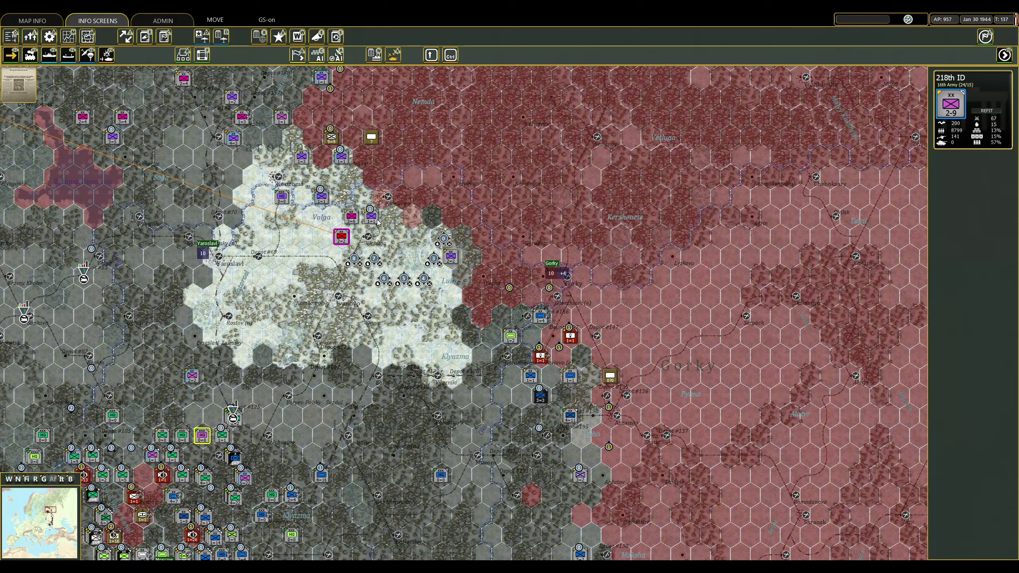
pyautogui.rightClick(377, 223)
pyautogui.click(372, 216)
pyautogui.rightClick(441, 255)
pyautogui.click(352, 217)
pyautogui.rightClick(423, 275)
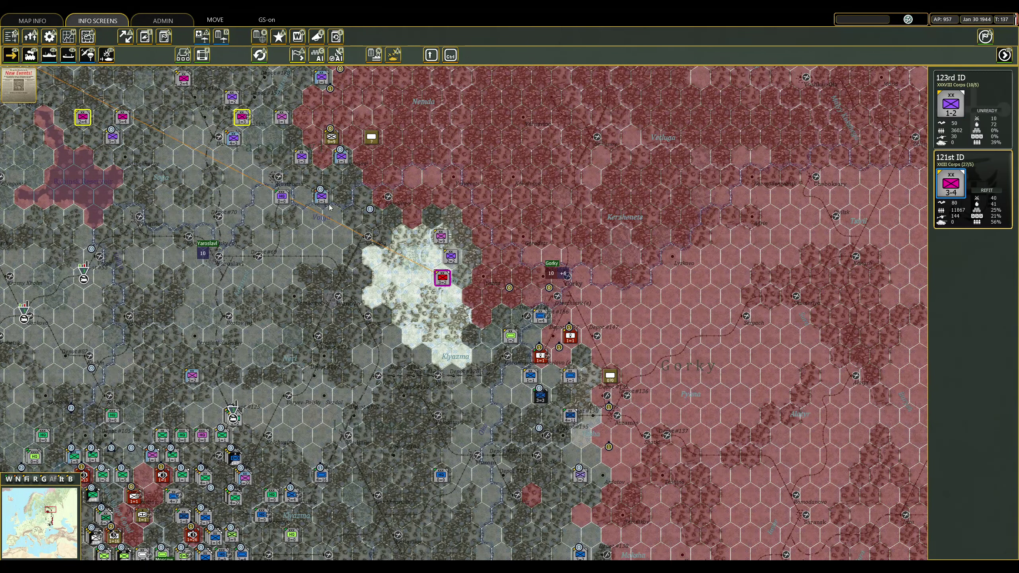
pyautogui.click(322, 193)
pyautogui.rightClick(430, 257)
# Move the XXXVIII Corps HQ beside its divisions and advance the 30th ID.
pyautogui.click(283, 197)
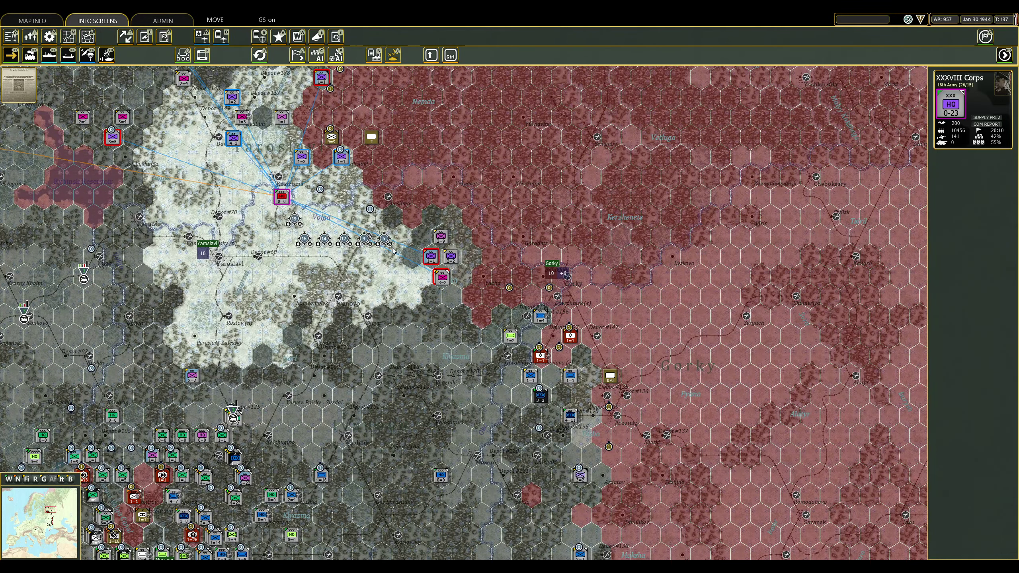
pyautogui.rightClick(390, 256)
pyautogui.scroll(3, 462, 319)
pyautogui.click(233, 217)
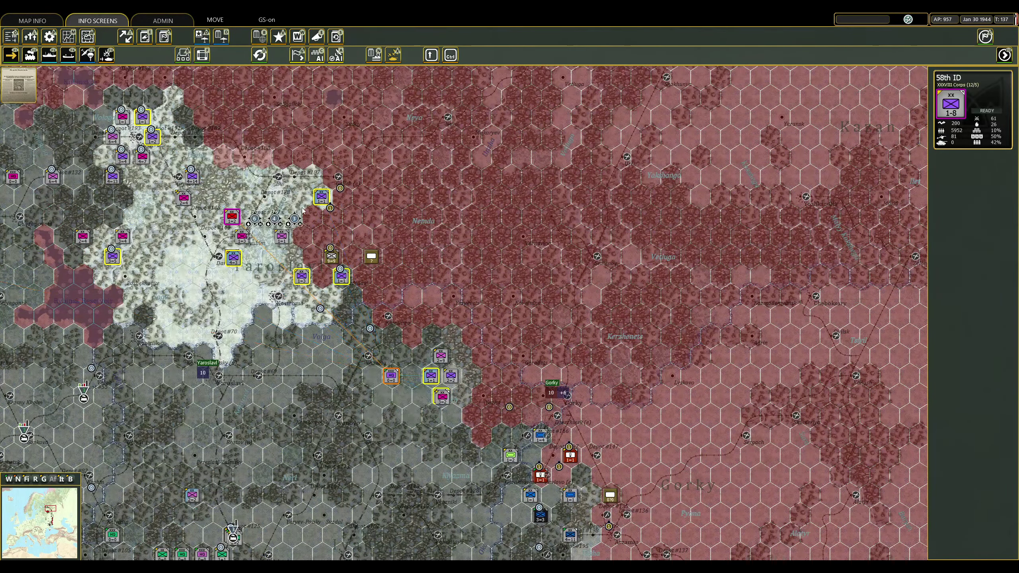
pyautogui.click(301, 198)
pyautogui.rightClick(333, 224)
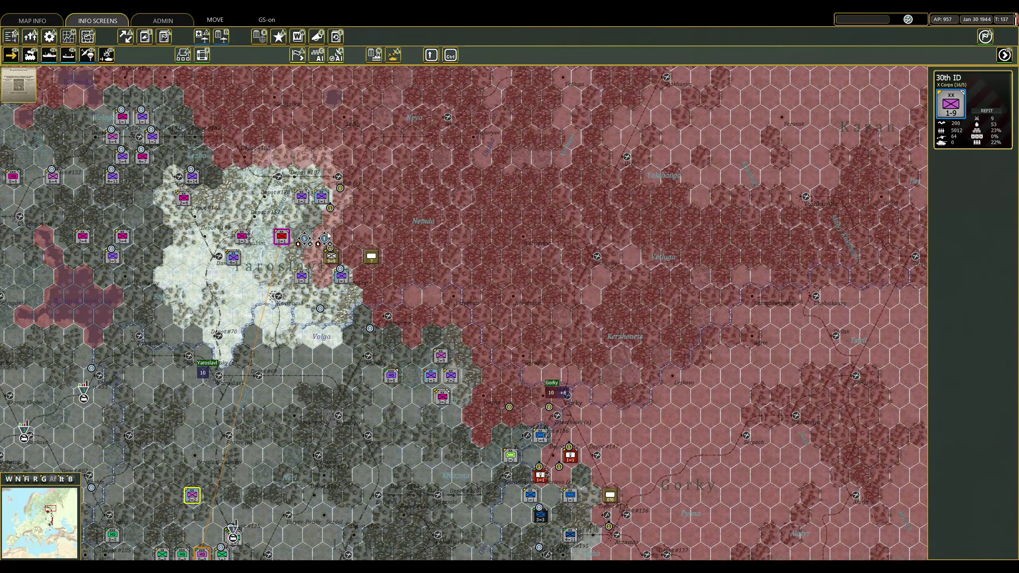
pyautogui.rightClick(302, 201)
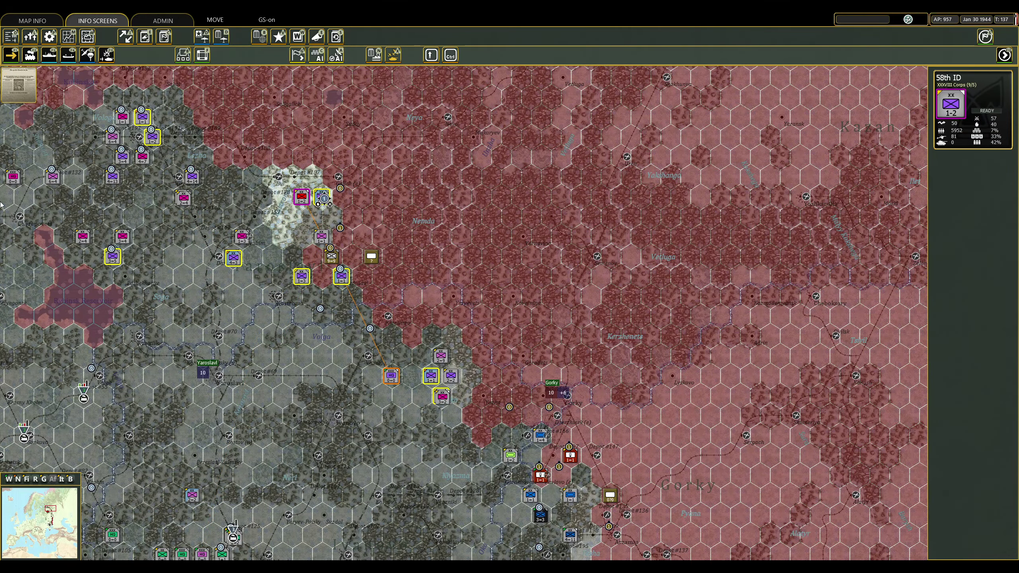
# Review the northern corps HQs and move the LVI Panzer Corps HQ forward.
pyautogui.press('space')
pyautogui.click(334, 295)
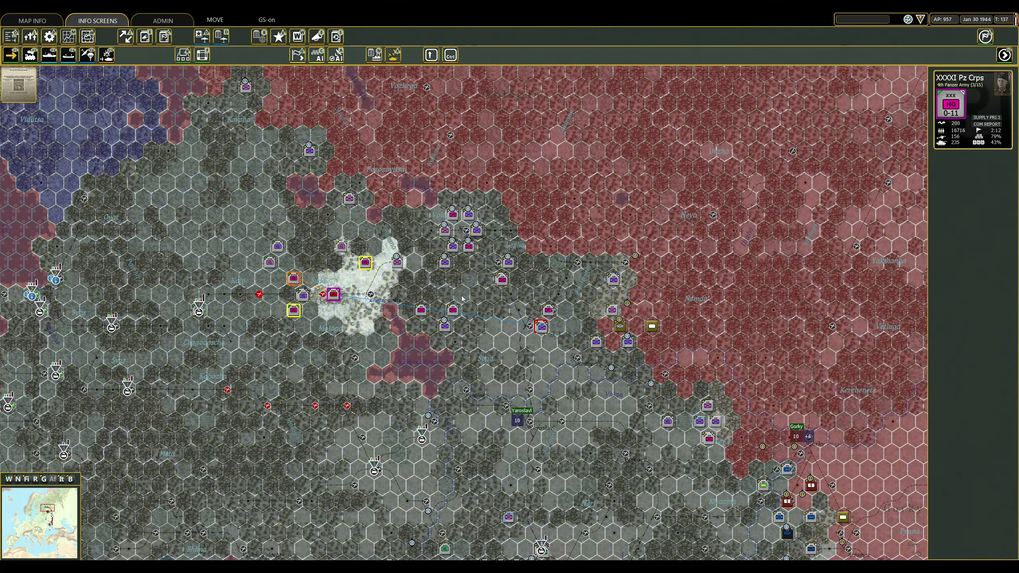
pyautogui.scroll(1, 335, 295)
pyautogui.click(275, 281)
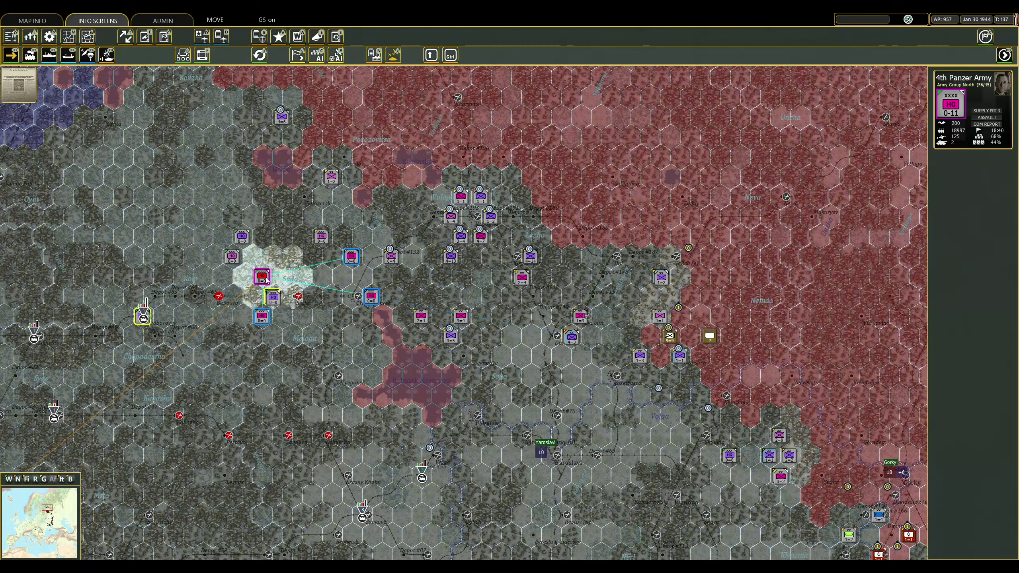
pyautogui.click(289, 299)
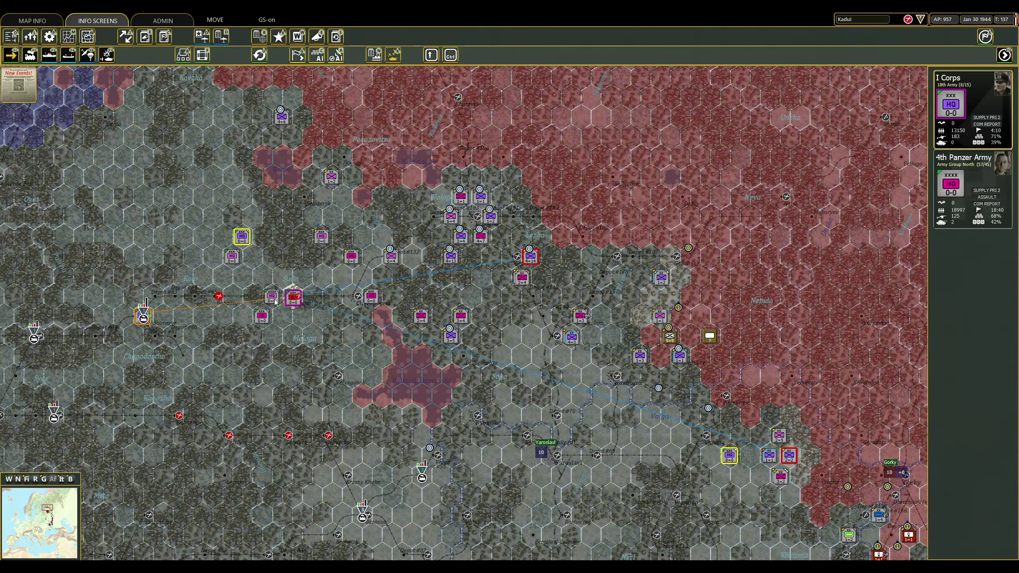
pyautogui.click(295, 300)
pyautogui.click(263, 317)
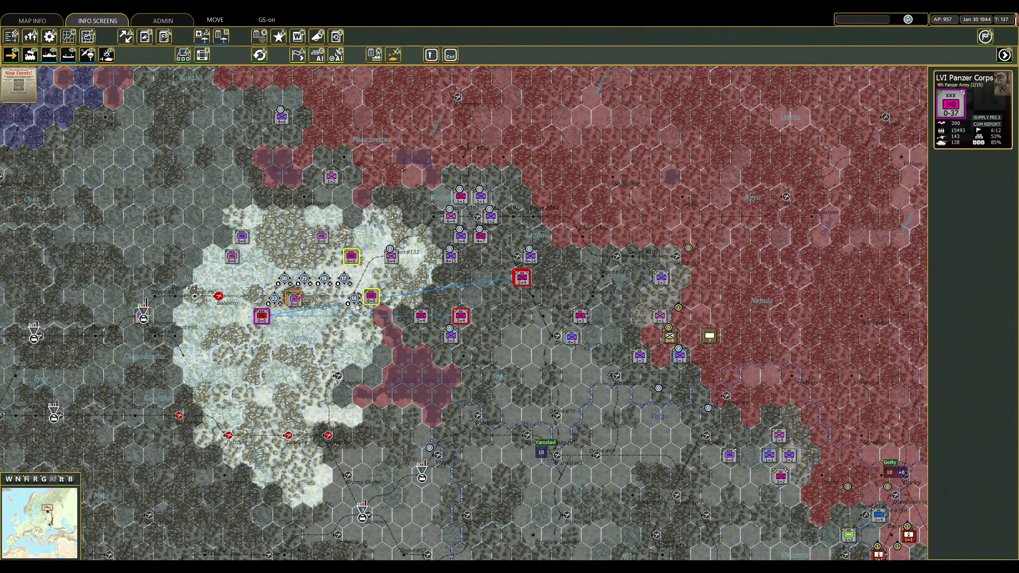
pyautogui.rightClick(426, 283)
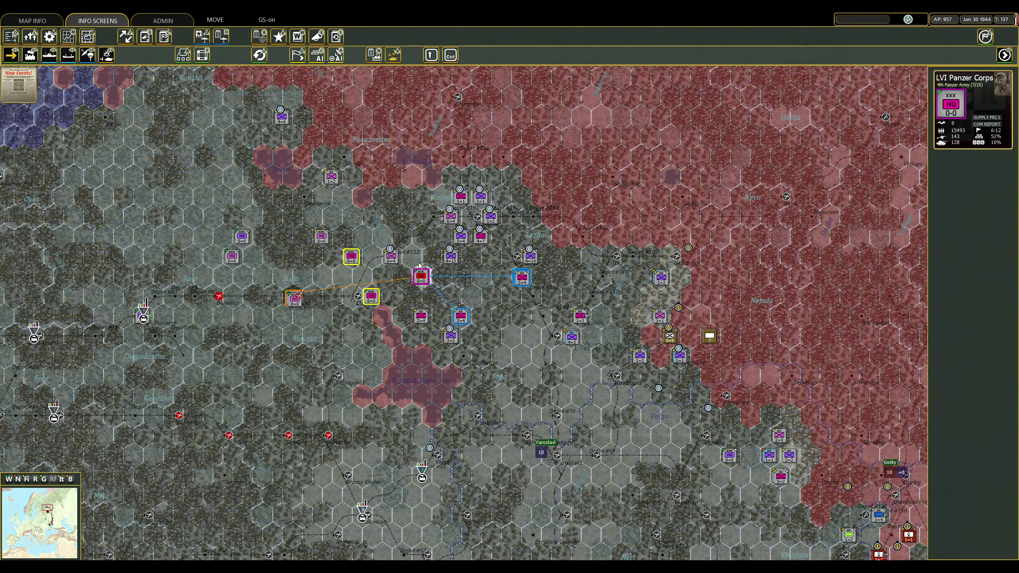
# Reposition the 290th, 12th, 206th and 126th IDs along the northern front.
pyautogui.click(492, 217)
pyautogui.scroll(2, 492, 219)
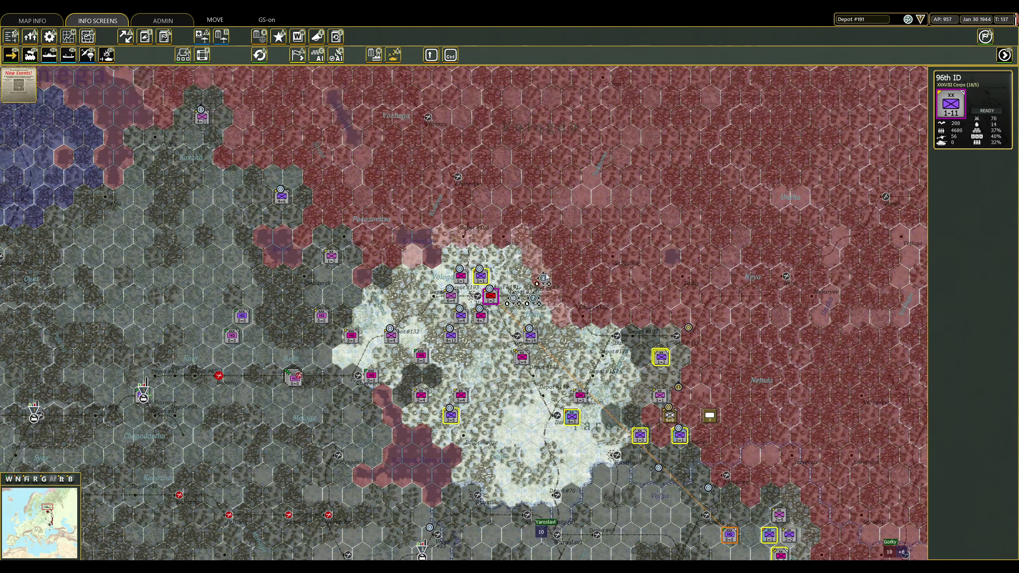
pyautogui.click(482, 280)
pyautogui.rightClick(483, 239)
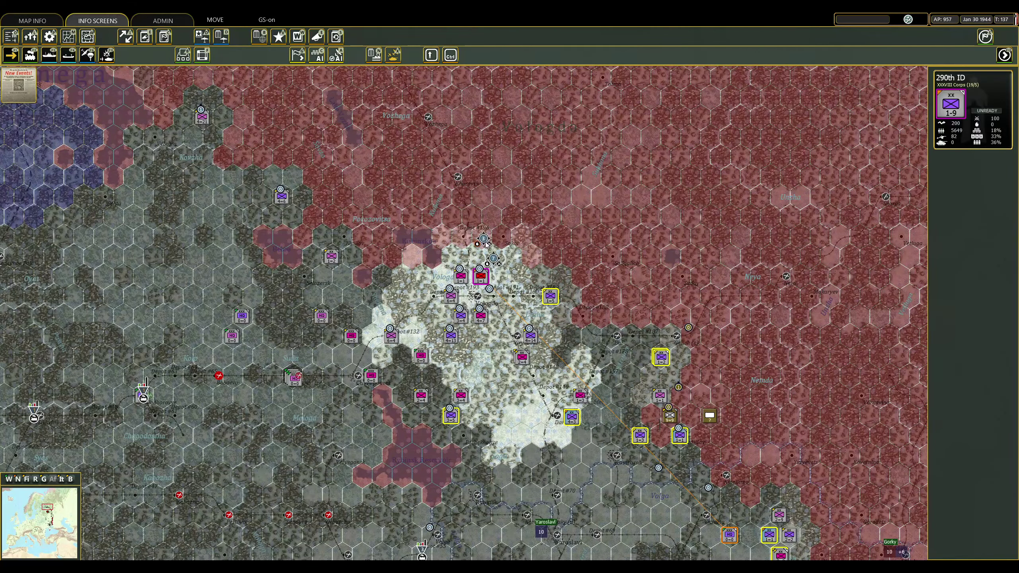
pyautogui.click(481, 315)
pyautogui.rightClick(543, 360)
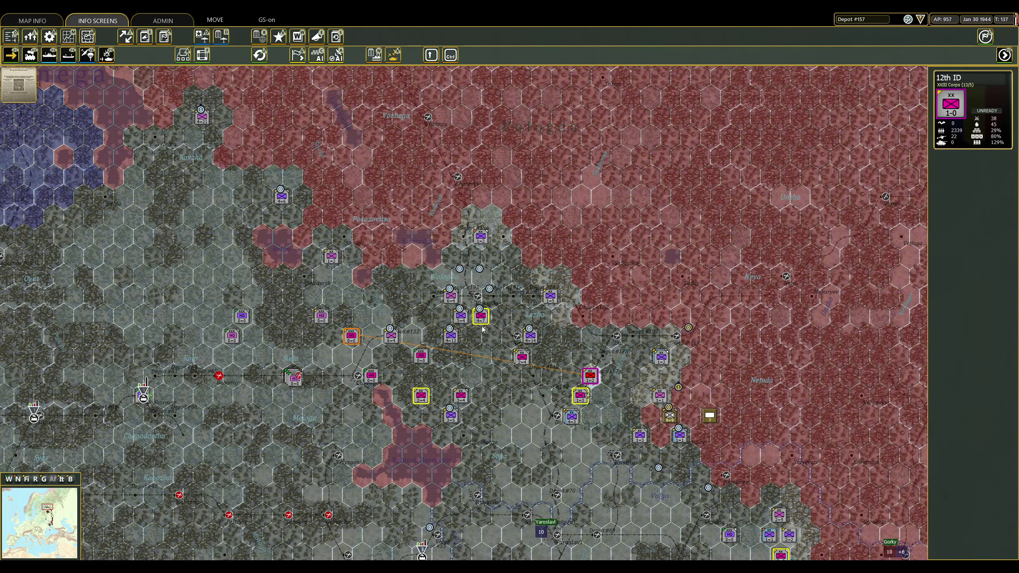
pyautogui.click(522, 357)
pyautogui.rightClick(549, 363)
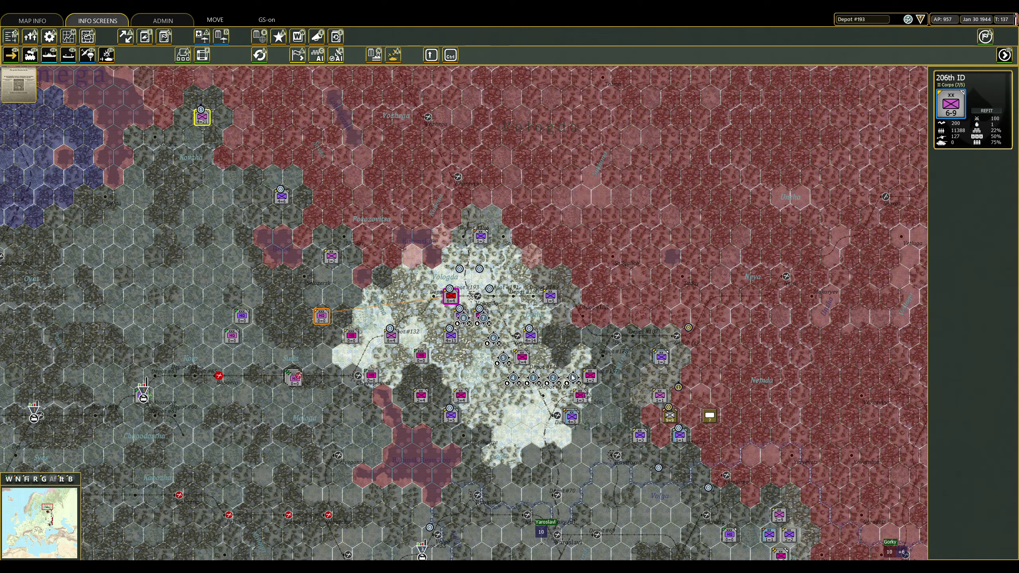
pyautogui.click(480, 316)
pyautogui.rightClick(461, 314)
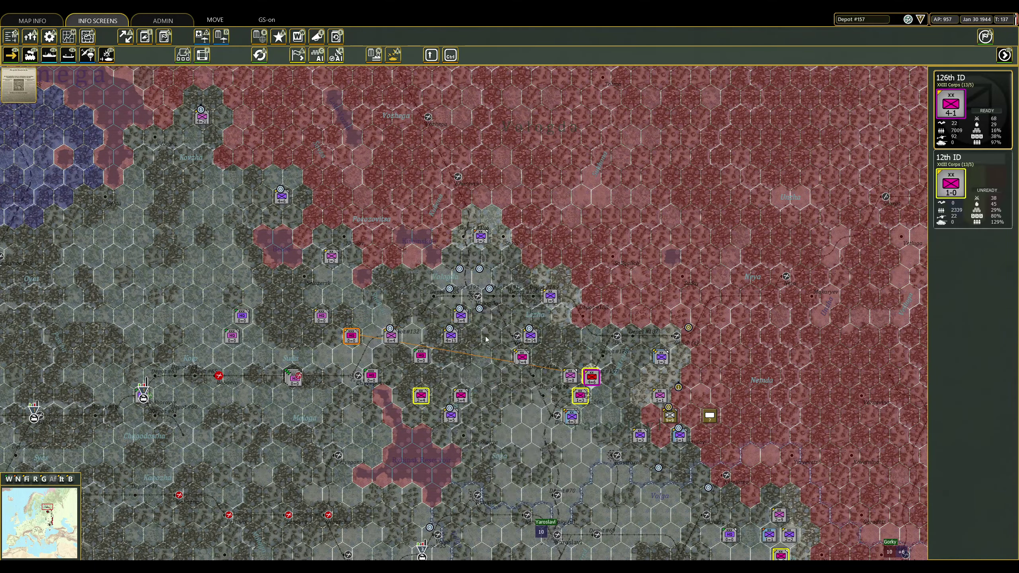
# Move the XXVIII Corps HQ one hex south and check the I Corps HQ stack.
pyautogui.click(451, 336)
pyautogui.click(241, 316)
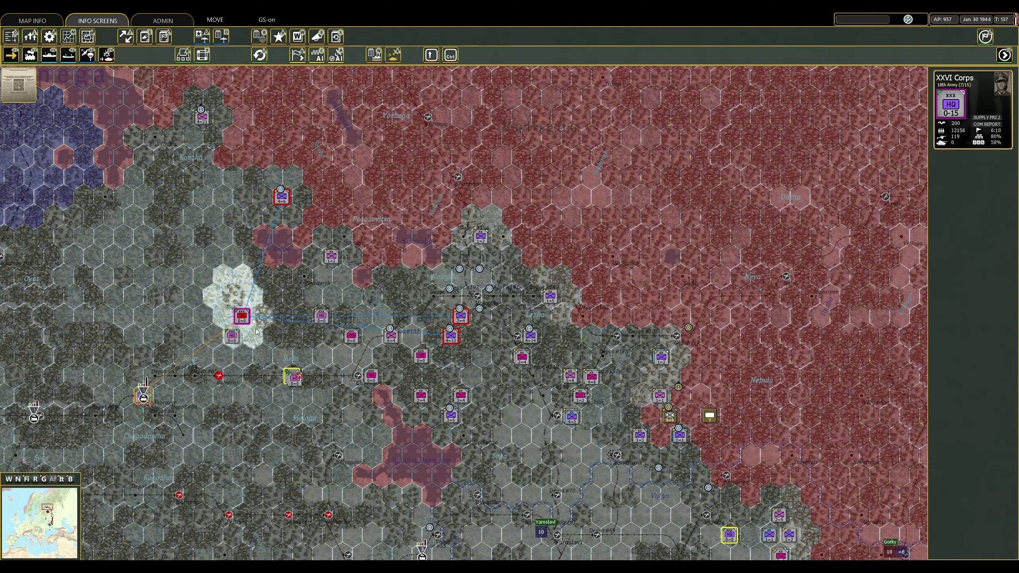
pyautogui.click(231, 336)
pyautogui.rightClick(235, 367)
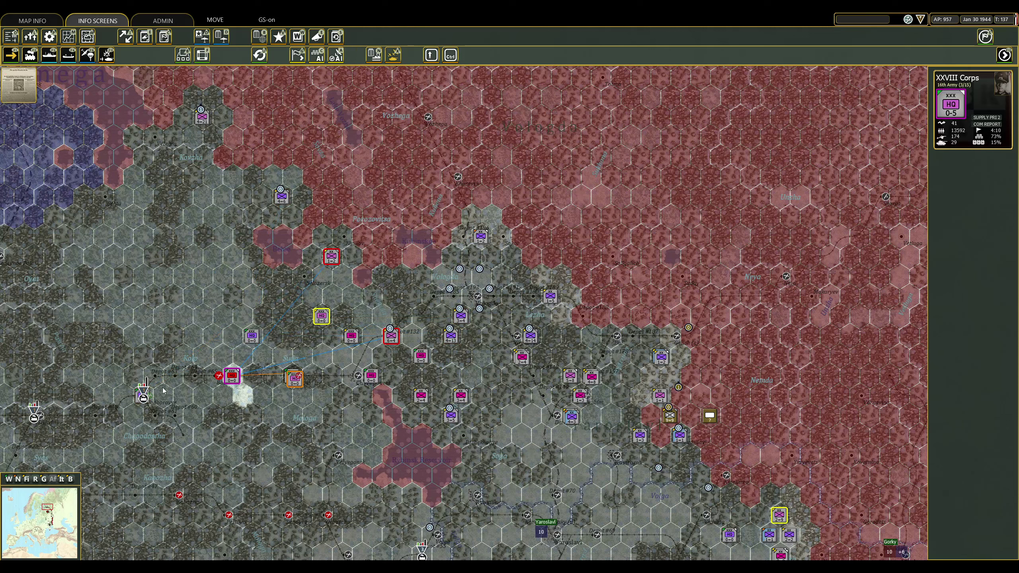
pyautogui.click(322, 317)
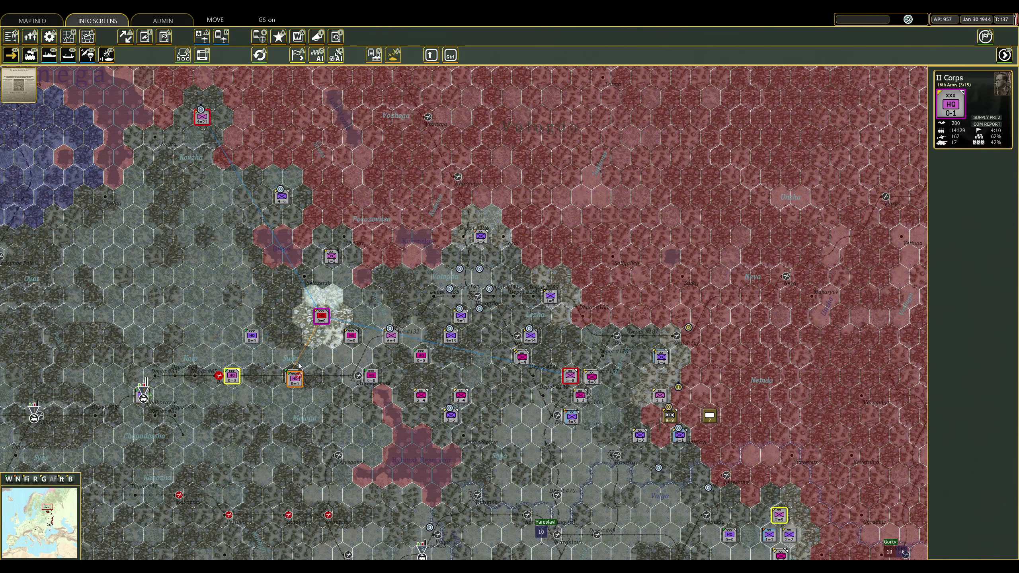
pyautogui.click(295, 378)
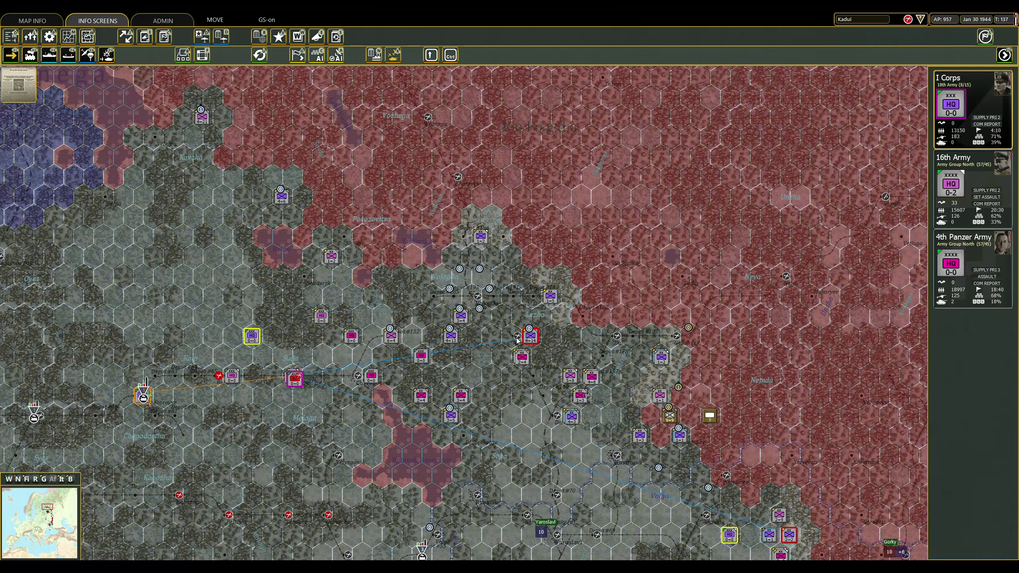
# Advance the 291st and 206th IDs east toward the front.
pyautogui.click(531, 334)
pyautogui.rightClick(629, 418)
pyautogui.click(570, 376)
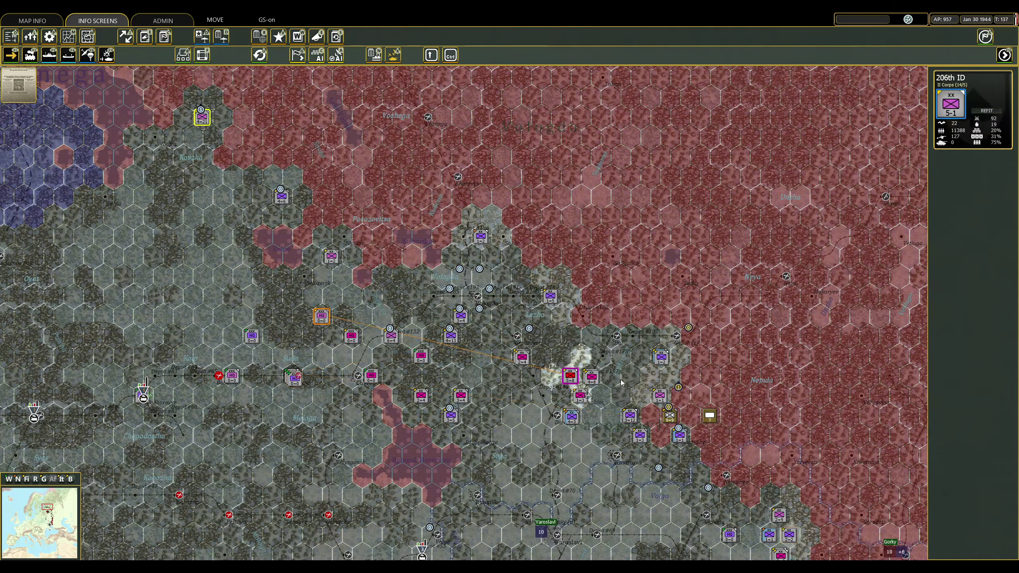
pyautogui.rightClick(661, 357)
pyautogui.click(661, 357)
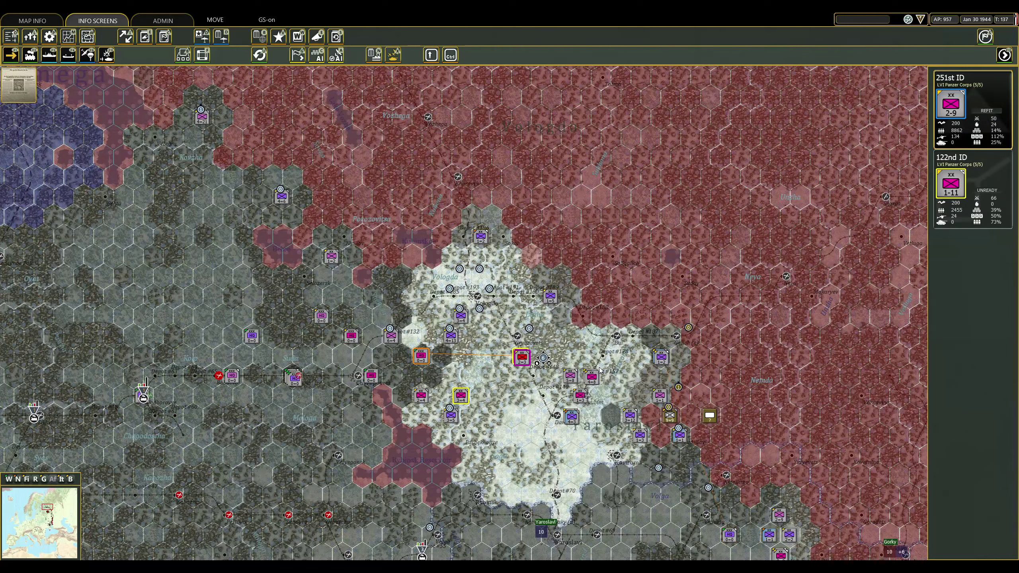
pyautogui.click(545, 364)
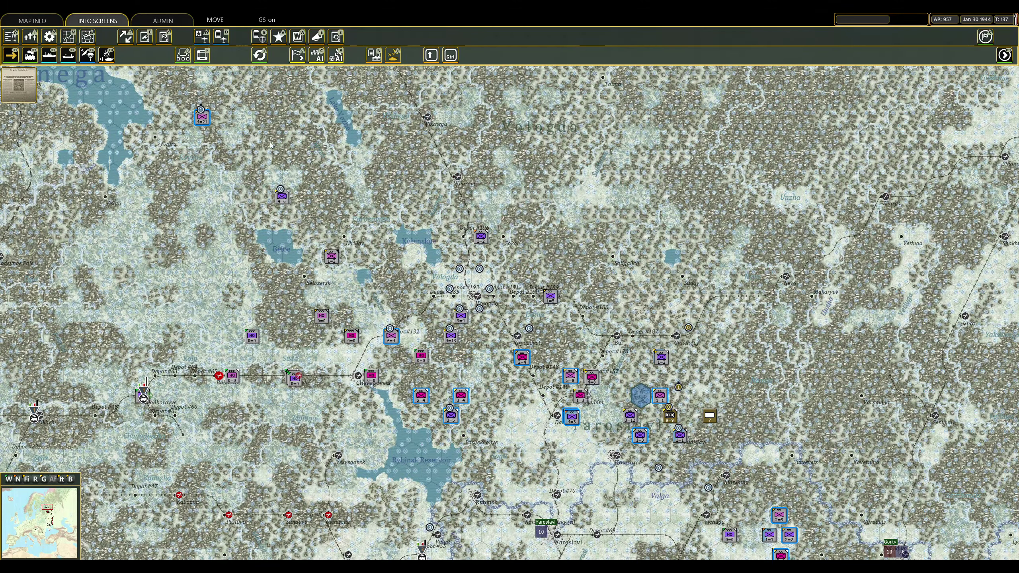
pyautogui.scroll(-3, 291, 152)
pyautogui.scroll(-2, 510, 319)
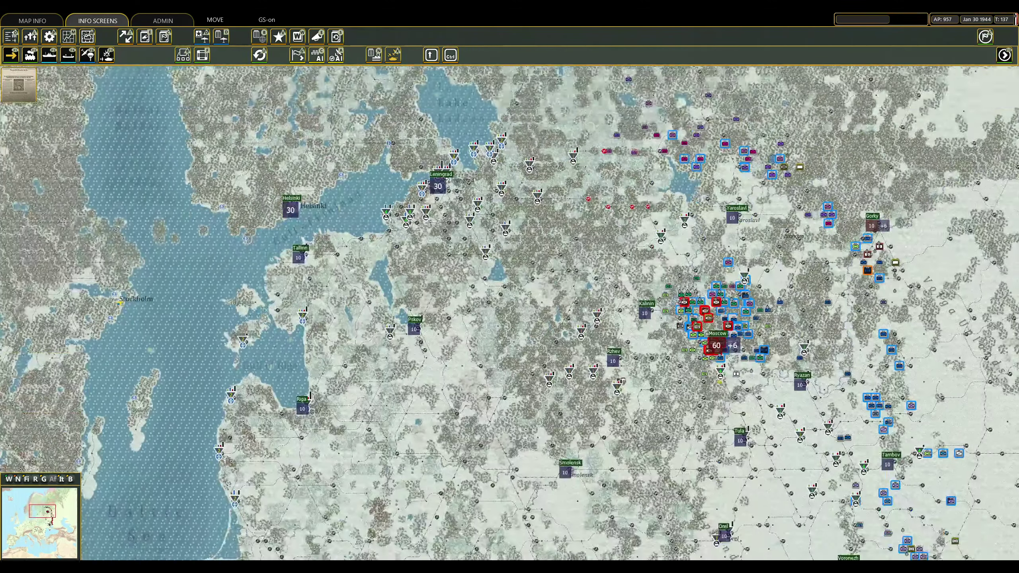
pyautogui.scroll(-3, 510, 319)
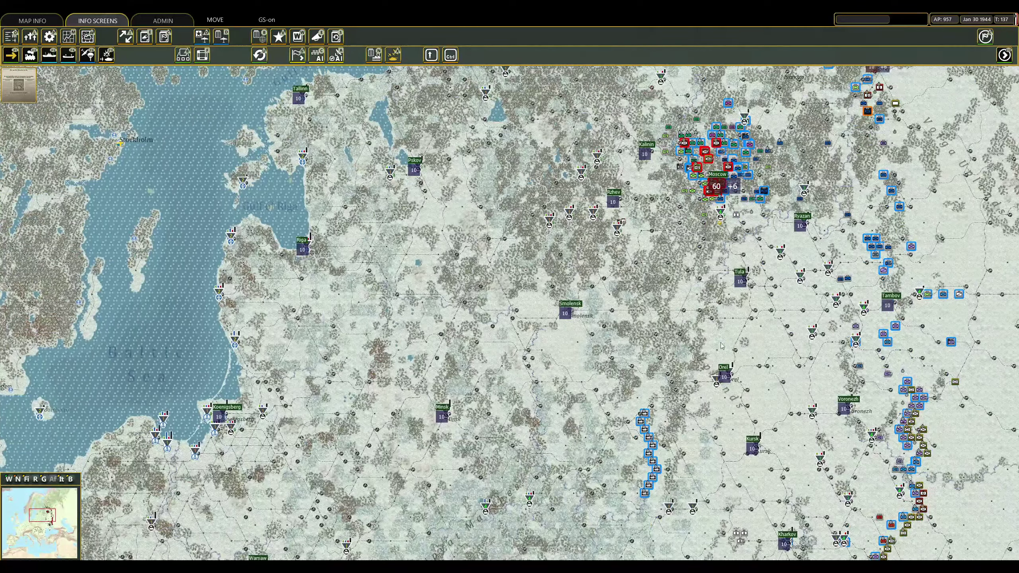
pyautogui.scroll(1, 724, 306)
pyautogui.scroll(1, 479, 310)
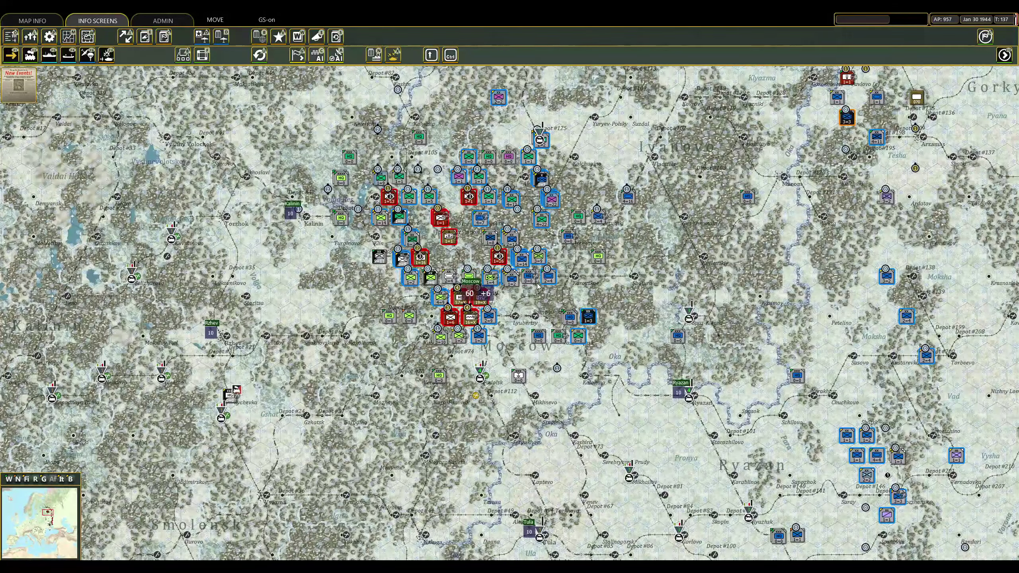
pyautogui.scroll(1, 539, 285)
# Check the L.A.H. SS PzGren Div and move FBD 2 to a hex south of Moscow.
pyautogui.click(593, 346)
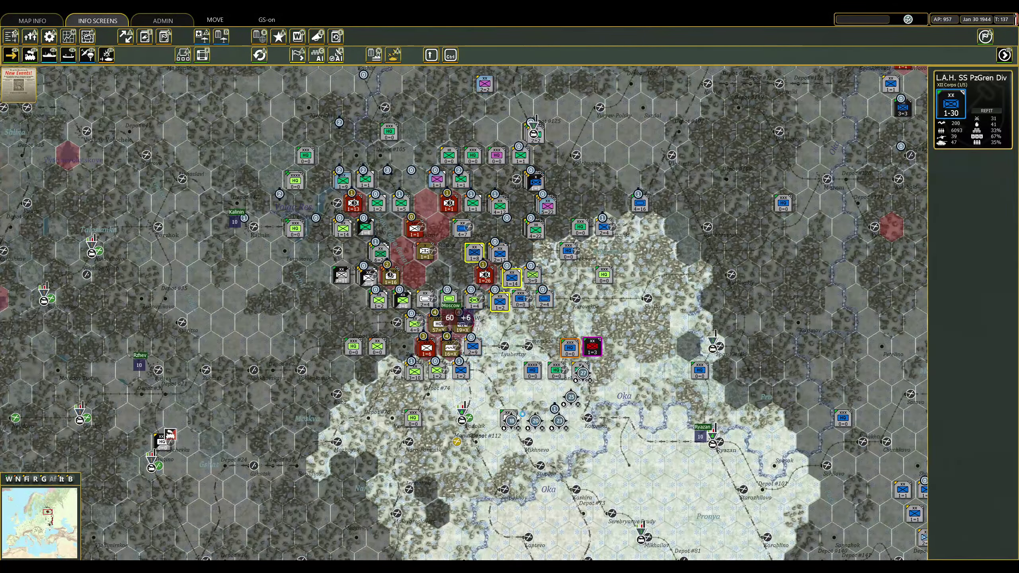
pyautogui.click(496, 394)
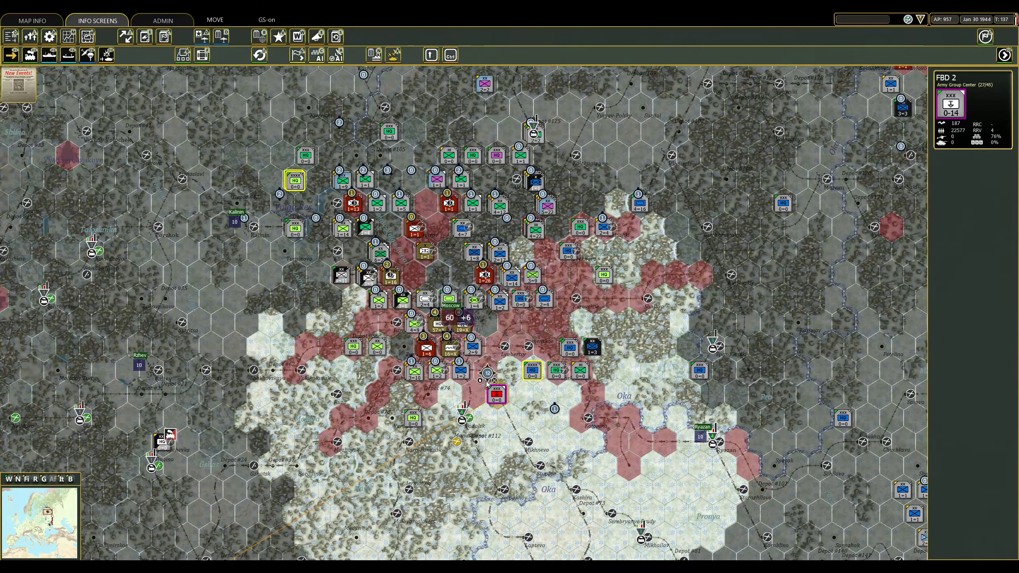
pyautogui.click(462, 372)
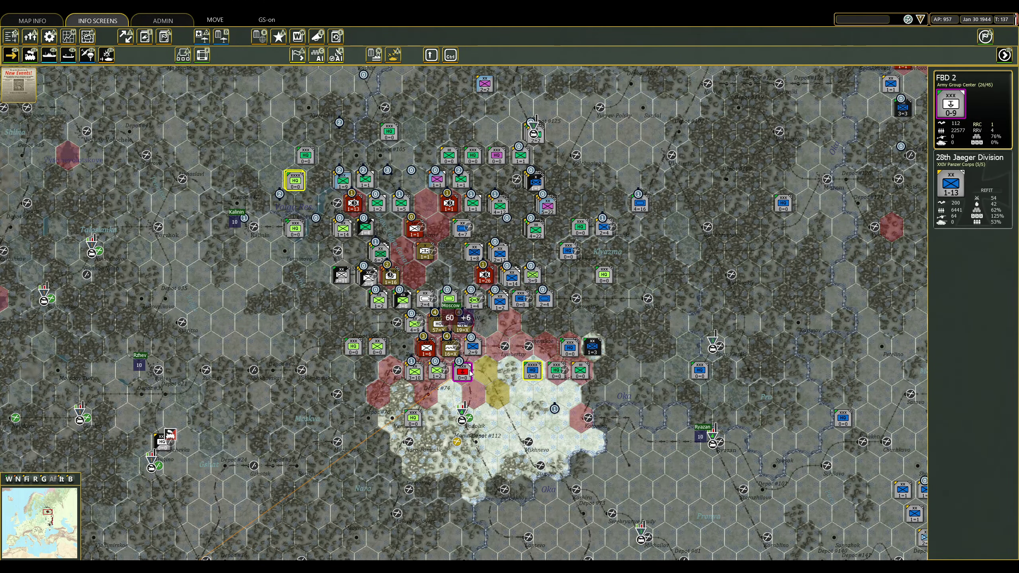
pyautogui.click(539, 321)
pyautogui.press('space')
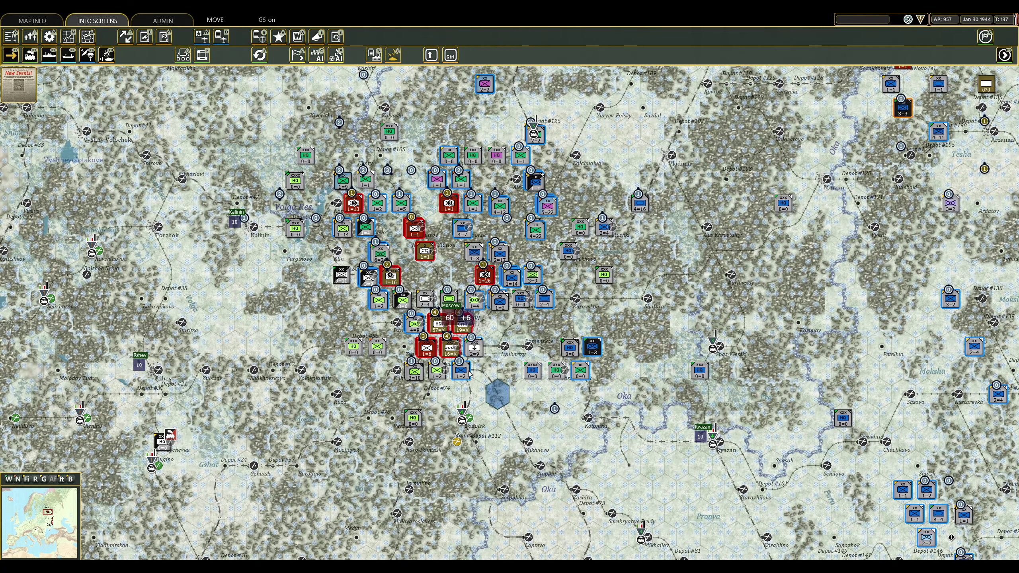
# Try to establish a new depot at FBD 2's hex south of Moscow.
pyautogui.rightClick(471, 376)
pyautogui.click(498, 387)
pyautogui.click(496, 300)
pyautogui.click(543, 296)
# Move FBD 1 east from Chaplino via Krasnoarmeyskoe toward Stalino.
pyautogui.moveTo(543, 296); pyautogui.dragTo(552, 306)
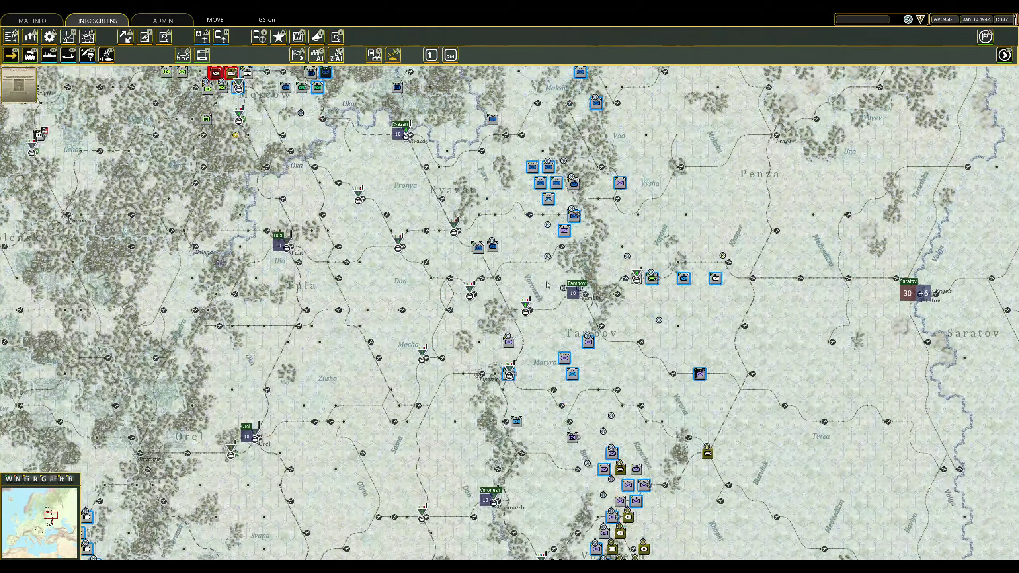
pyautogui.scroll(-6, 510, 319)
pyautogui.scroll(-6, 510, 318)
pyautogui.scroll(-4, 510, 318)
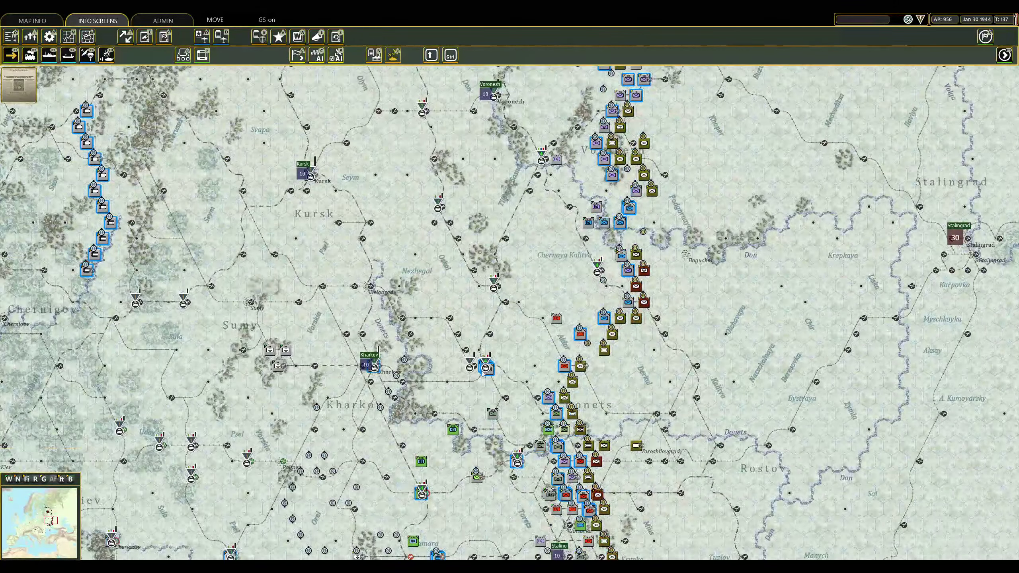
pyautogui.scroll(-5, 510, 319)
pyautogui.scroll(-5, 510, 318)
pyautogui.scroll(-3, 510, 318)
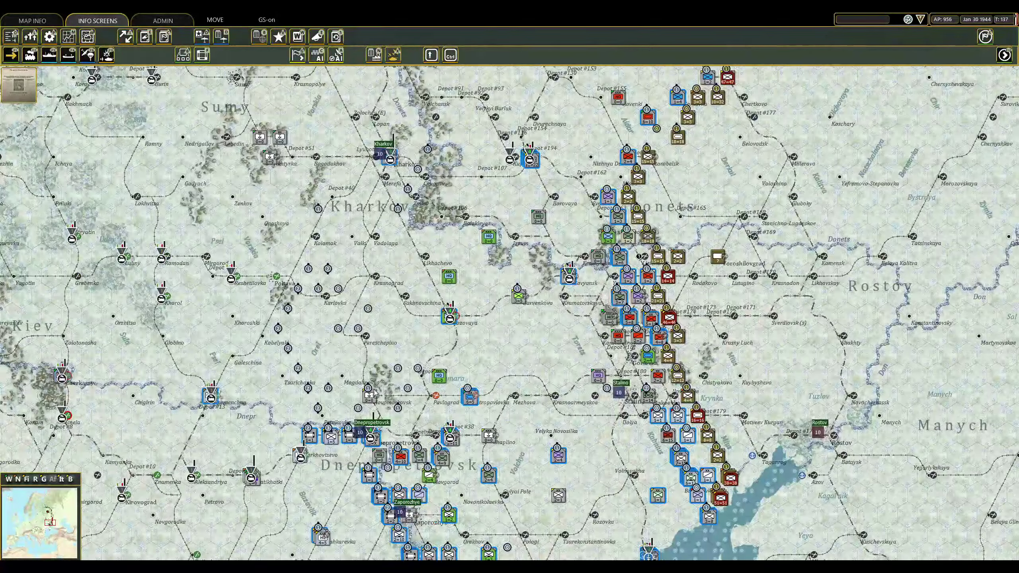
pyautogui.click(488, 376)
pyautogui.scroll(-2, 487, 397)
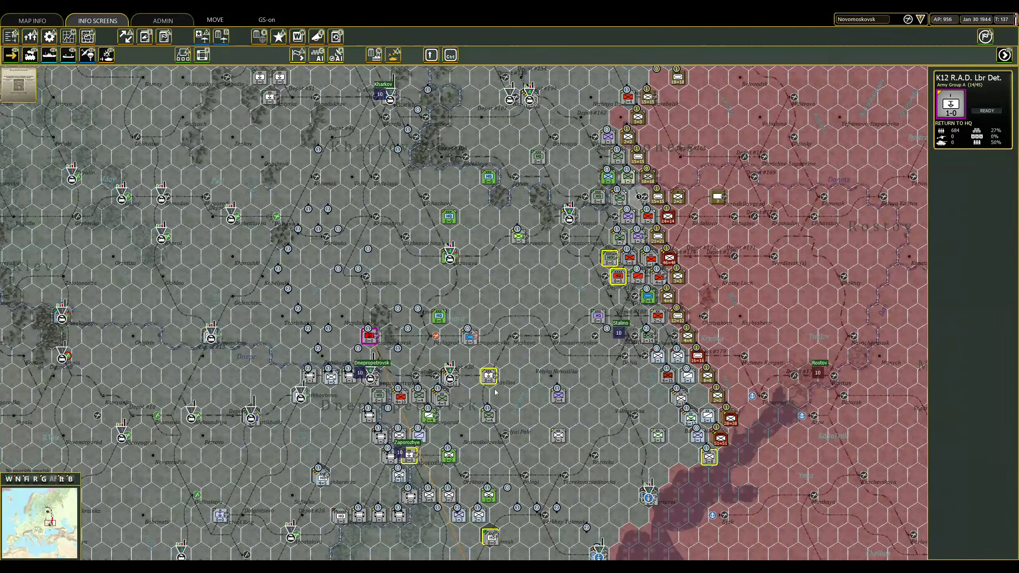
pyautogui.click(489, 376)
pyautogui.rightClick(557, 431)
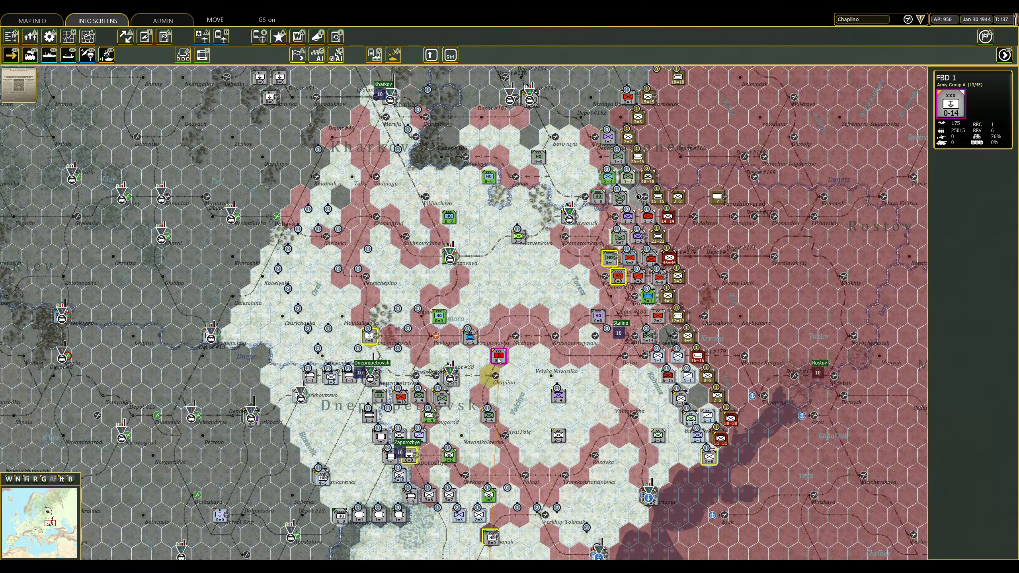
pyautogui.rightClick(524, 341)
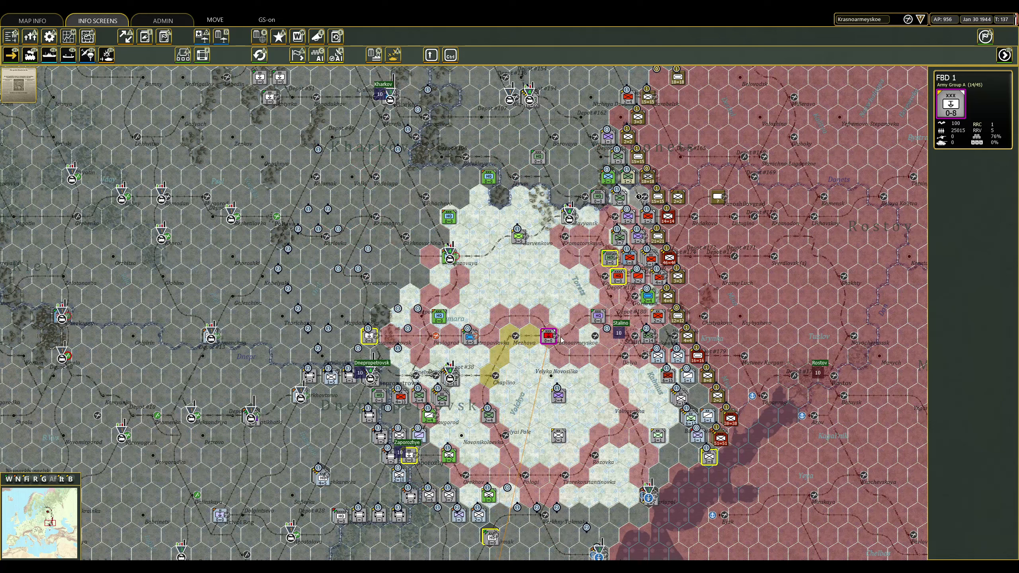
pyautogui.rightClick(574, 327)
pyautogui.rightClick(599, 318)
pyautogui.click(588, 296)
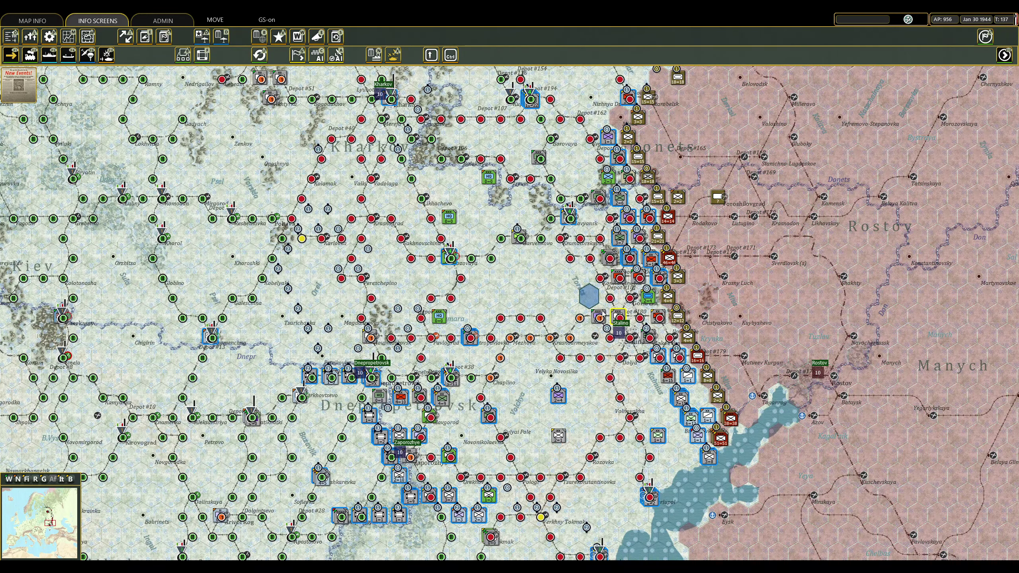
# Establish a new depot at hex 248,178 near Stalino.
pyautogui.rightClick(596, 309)
pyautogui.click(630, 326)
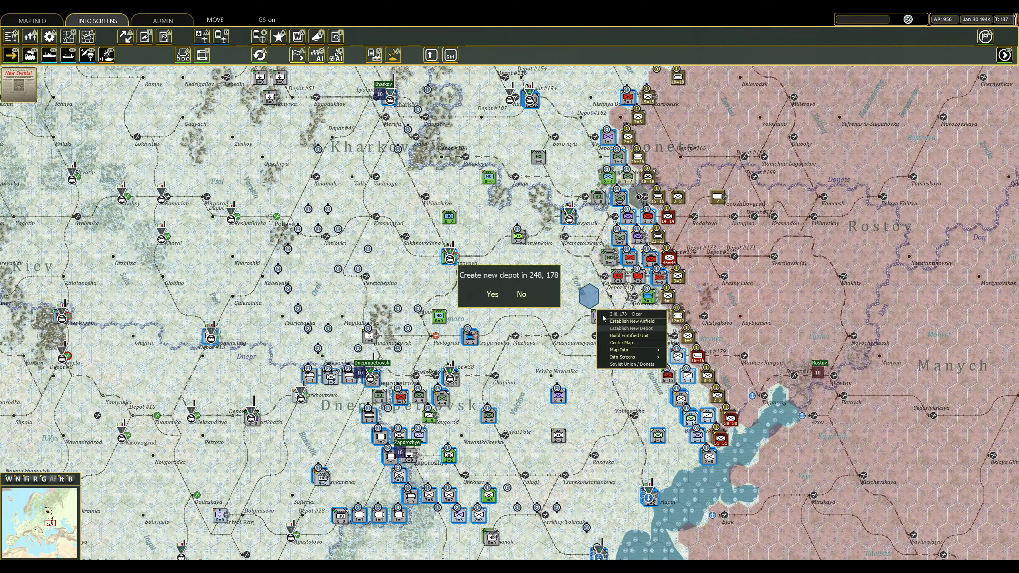
pyautogui.click(492, 295)
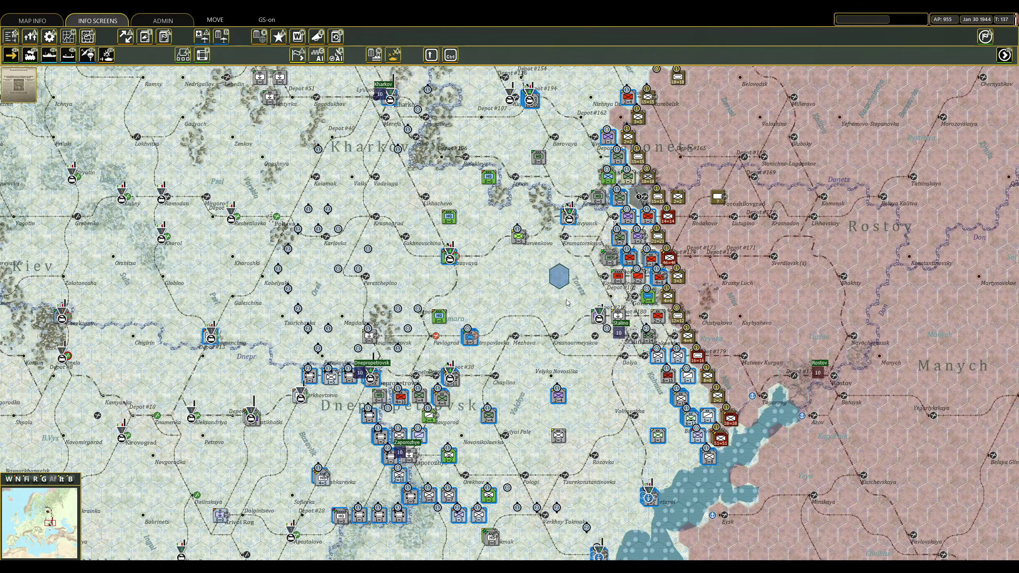
pyautogui.scroll(-1, 570, 309)
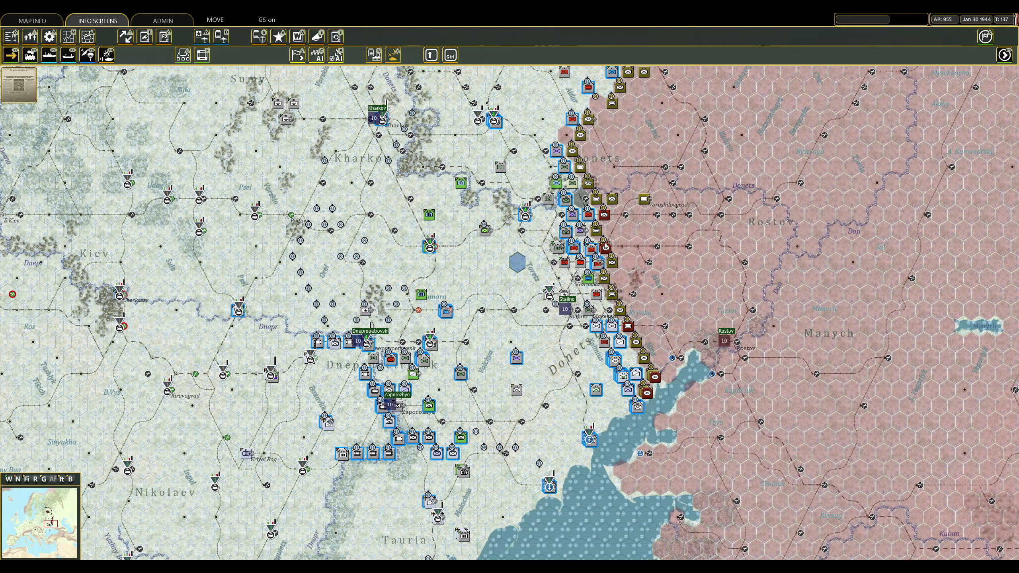
pyautogui.scroll(1, 600, 255)
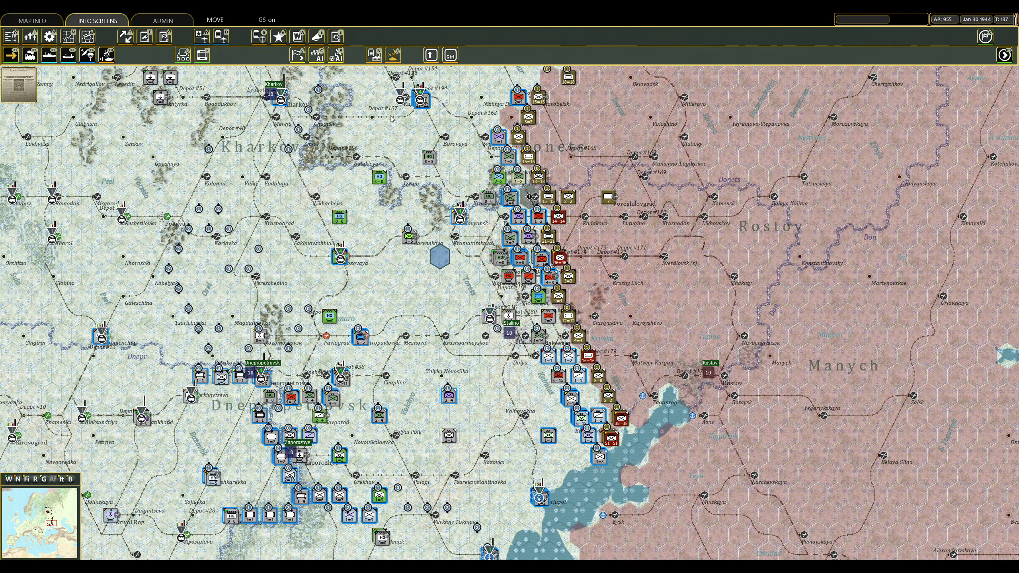
# Read the Matter of Time, NW European Campaign Delayed and Soviet Partisans events, then open Ground Losses.
pyautogui.click(20, 84)
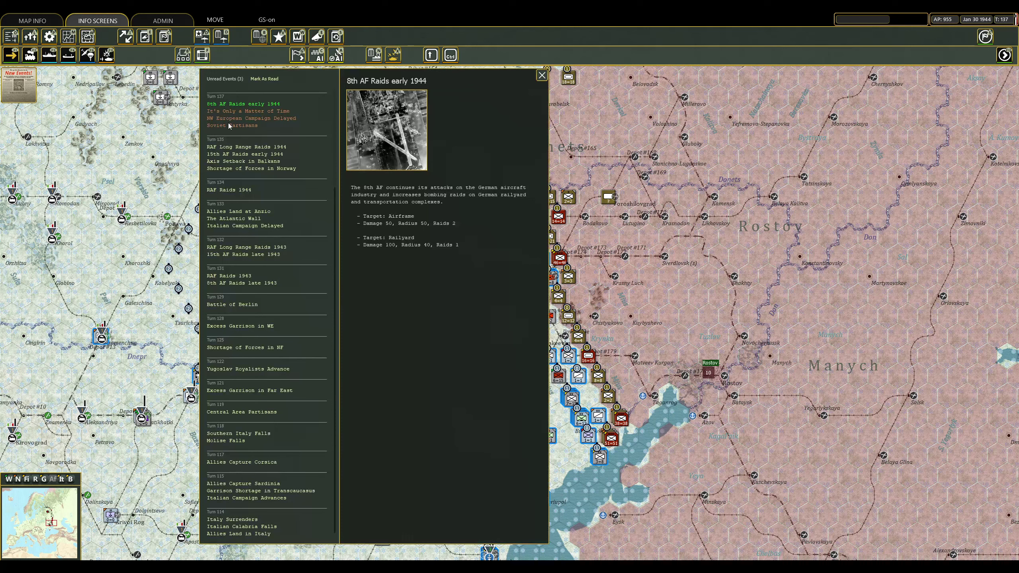
pyautogui.click(250, 111)
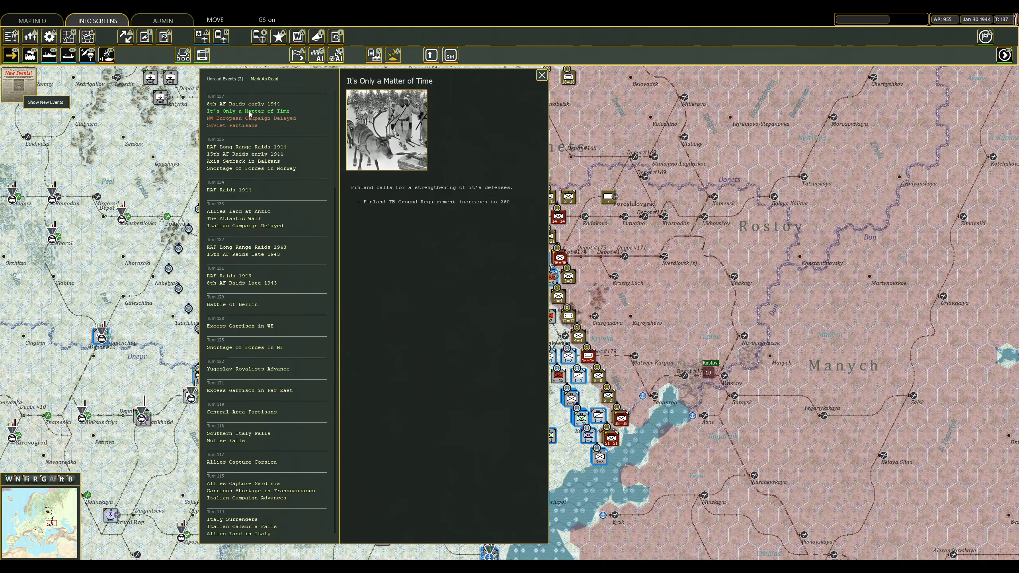
pyautogui.click(249, 119)
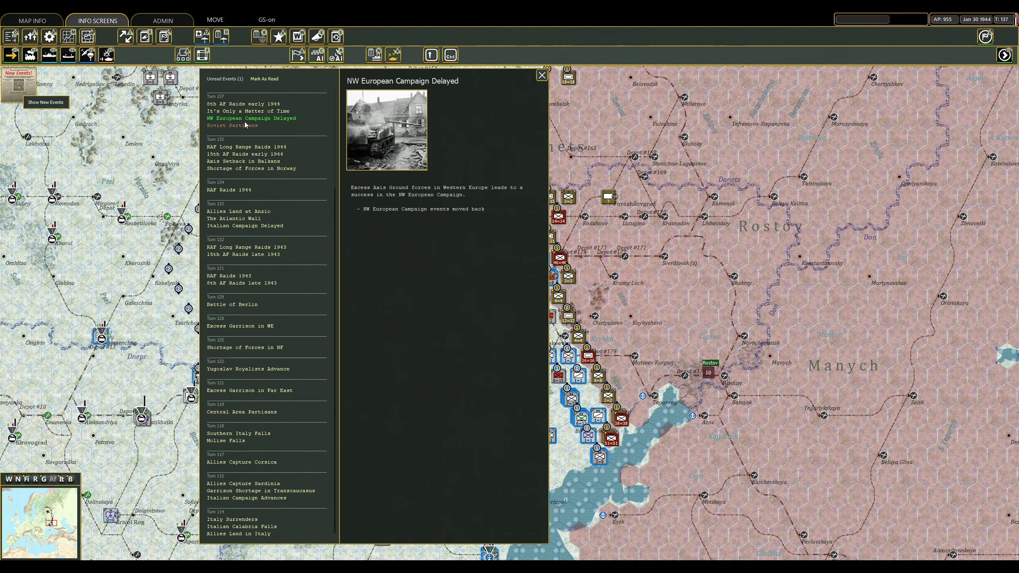
pyautogui.click(254, 107)
pyautogui.click(239, 125)
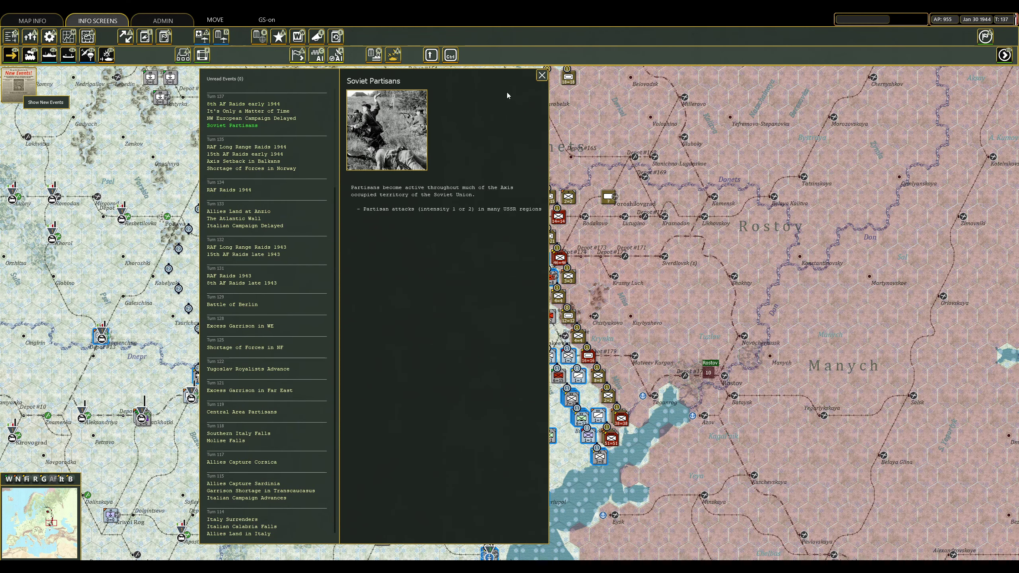
pyautogui.click(542, 75)
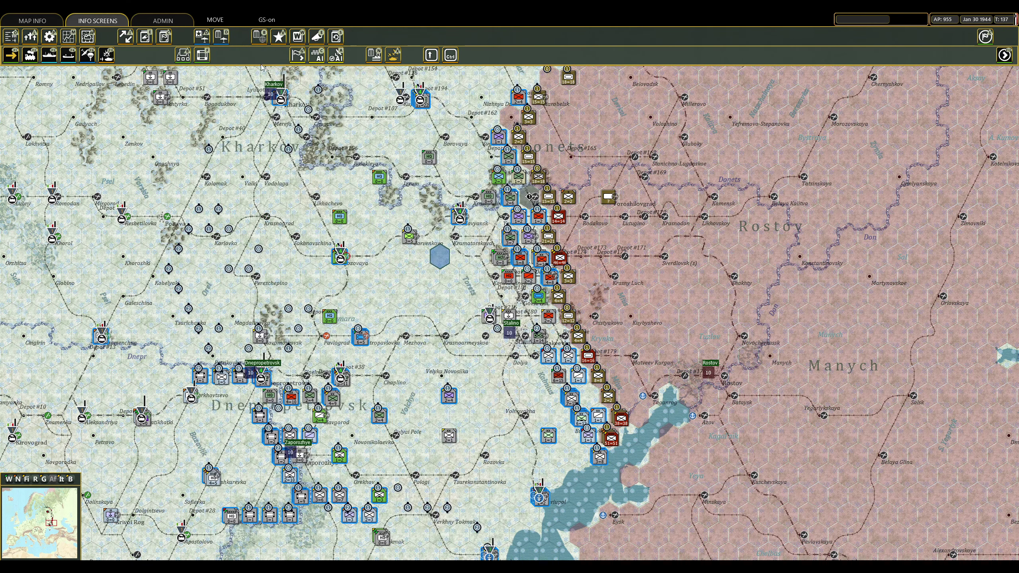
pyautogui.click(30, 36)
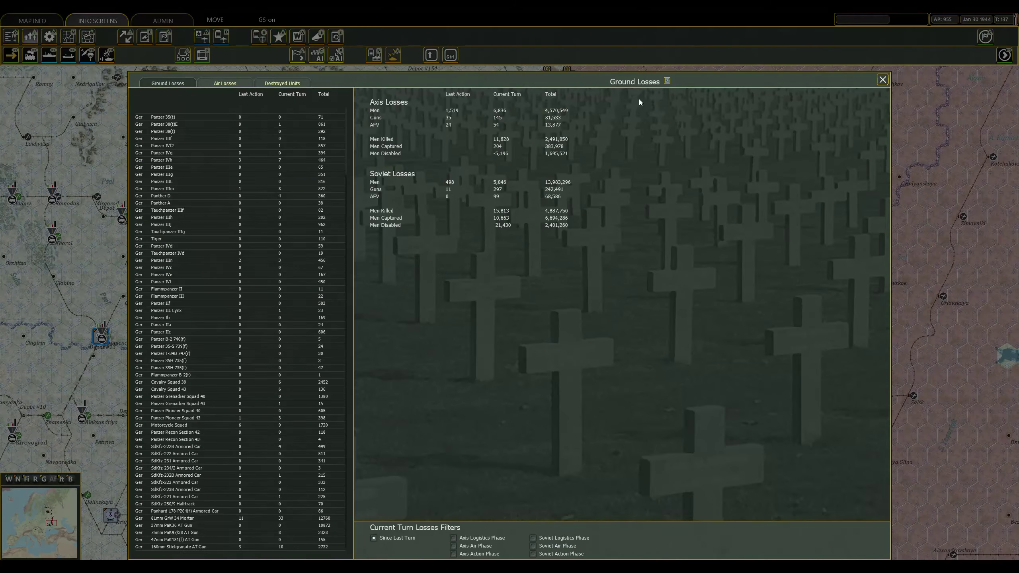
# Browse the Manpower Losses, Manpower Pool, Total Men and Map Men charts, then close Metrics.
pyautogui.click(883, 80)
pyautogui.click(69, 36)
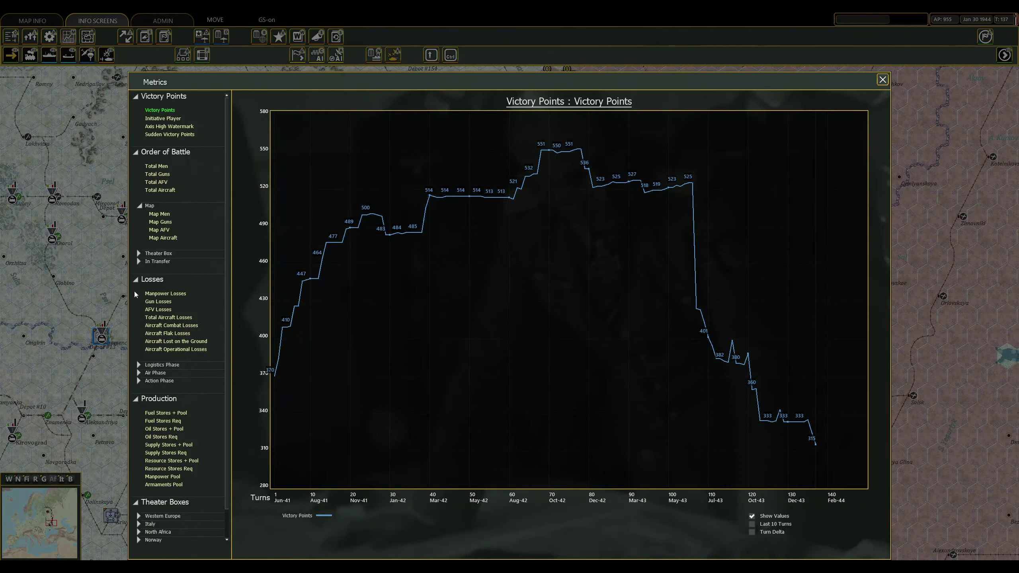
pyautogui.click(164, 295)
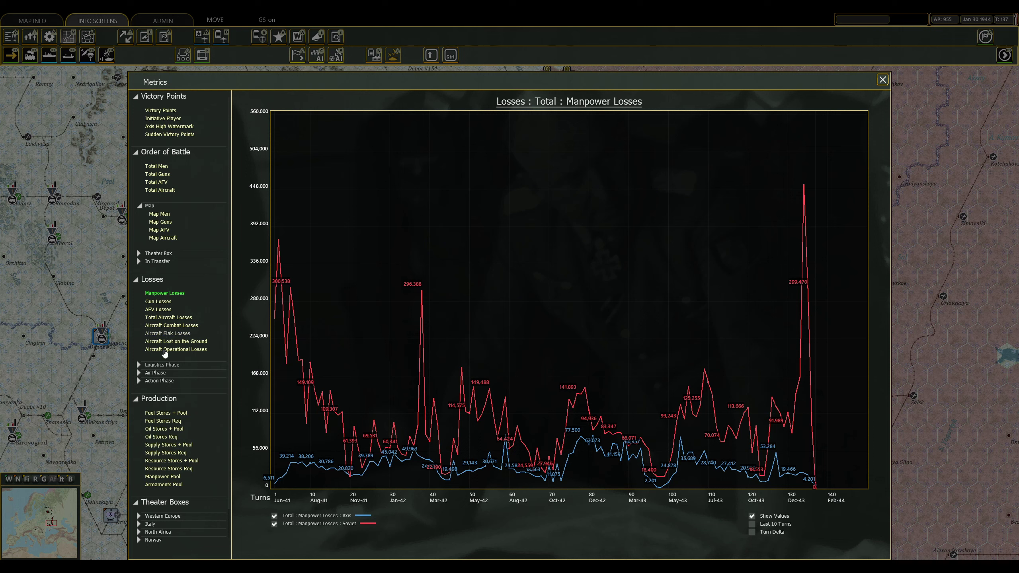
pyautogui.click(167, 477)
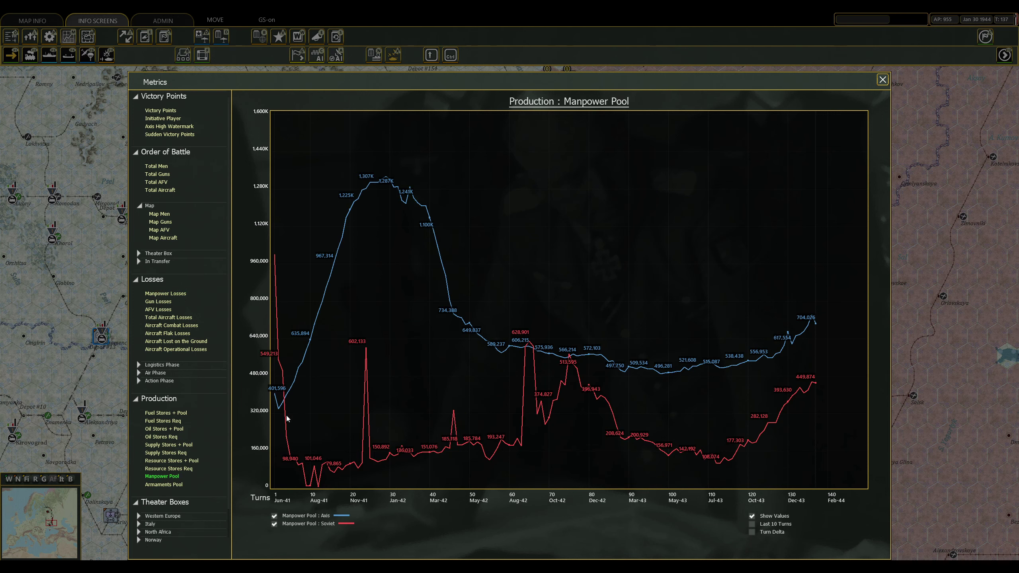
pyautogui.click(158, 166)
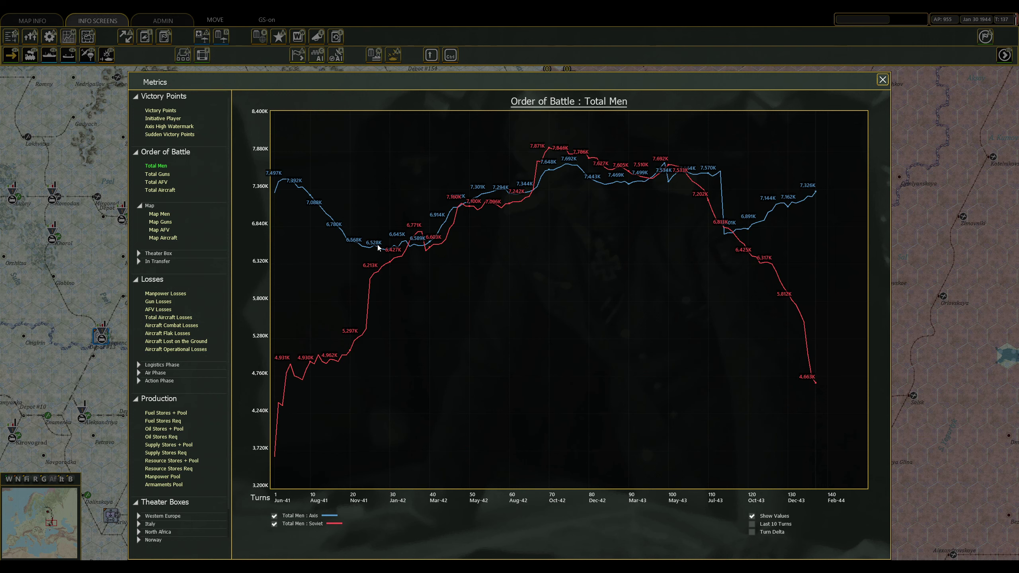
pyautogui.click(159, 214)
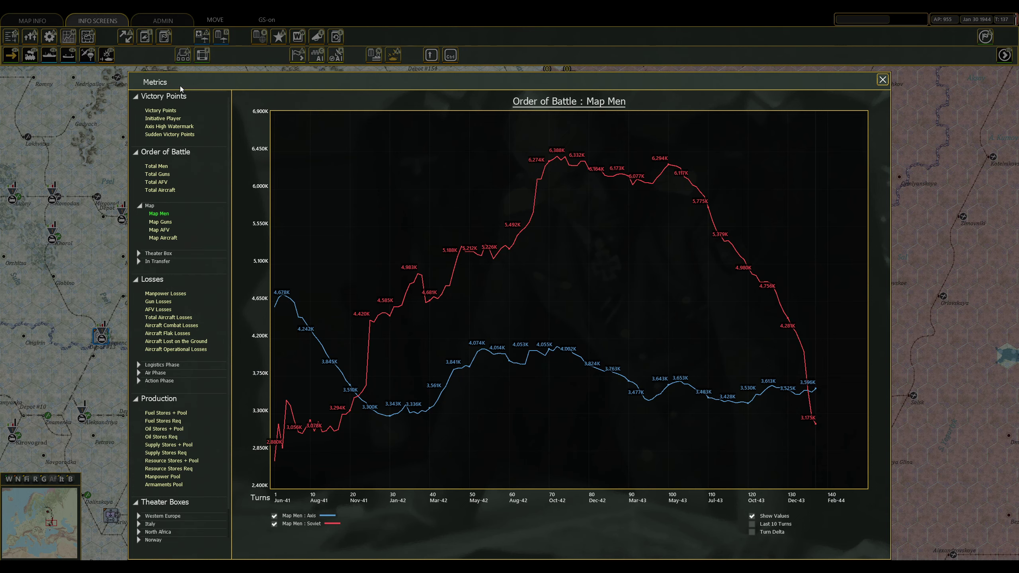
pyautogui.click(883, 80)
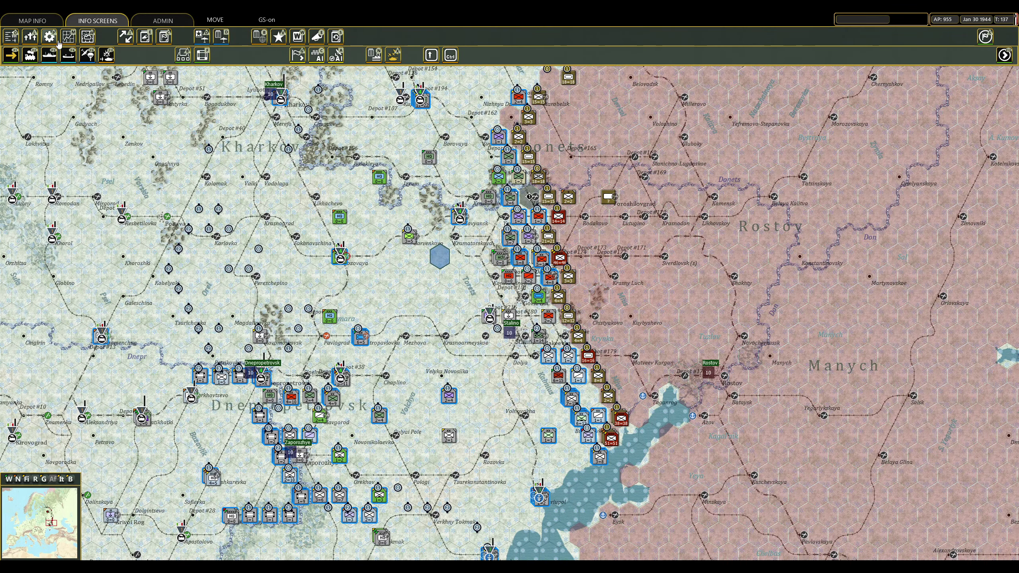
# End the Axis turn, answering AI Air Assist and declining AI depot management.
pyautogui.click(336, 54)
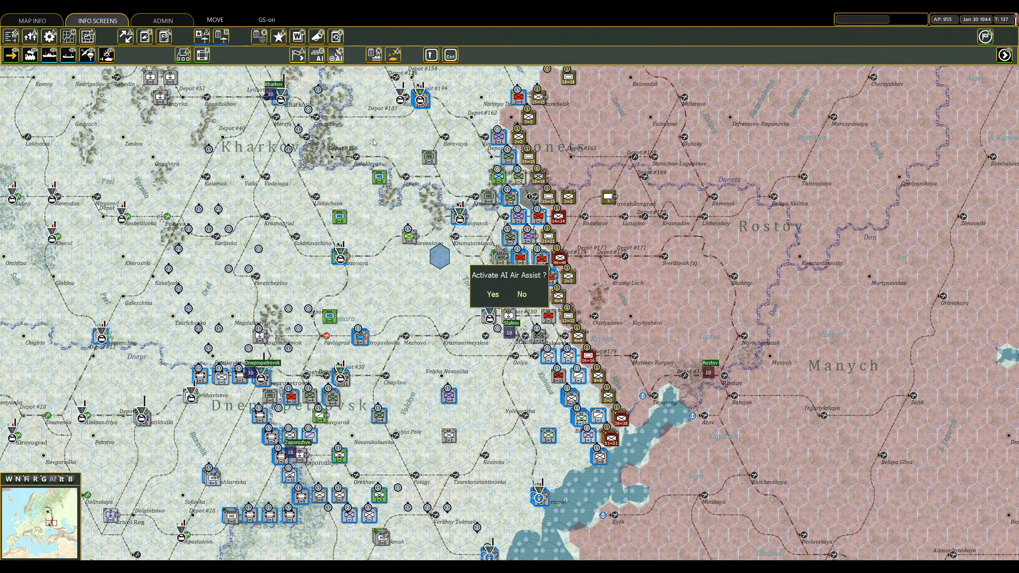
pyautogui.click(524, 297)
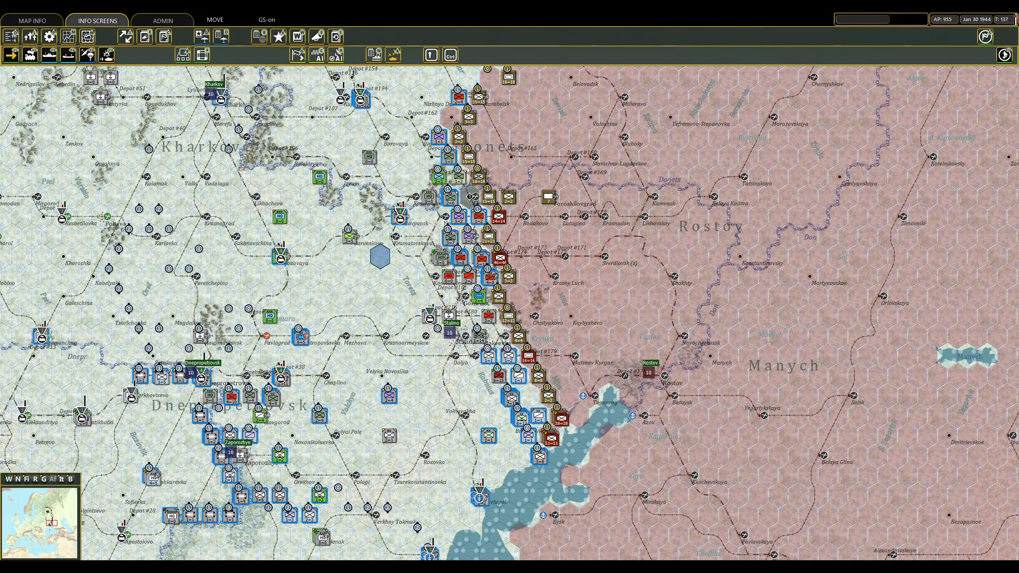
pyautogui.click(1004, 55)
pyautogui.click(493, 295)
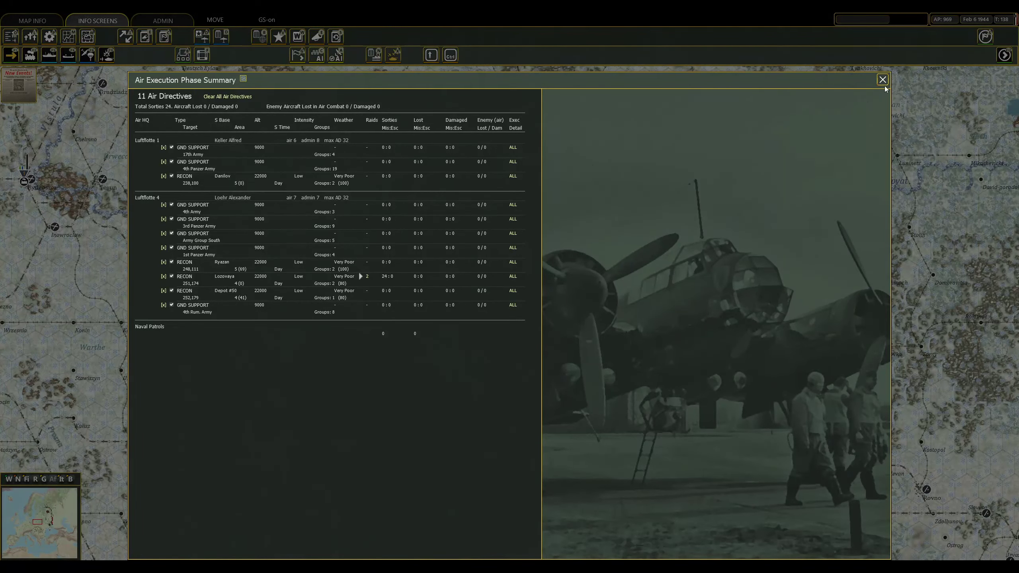
# Dismiss the air summary and read the Soviet Partisans and 15th AF Raids early 1944 events.
pyautogui.click(883, 80)
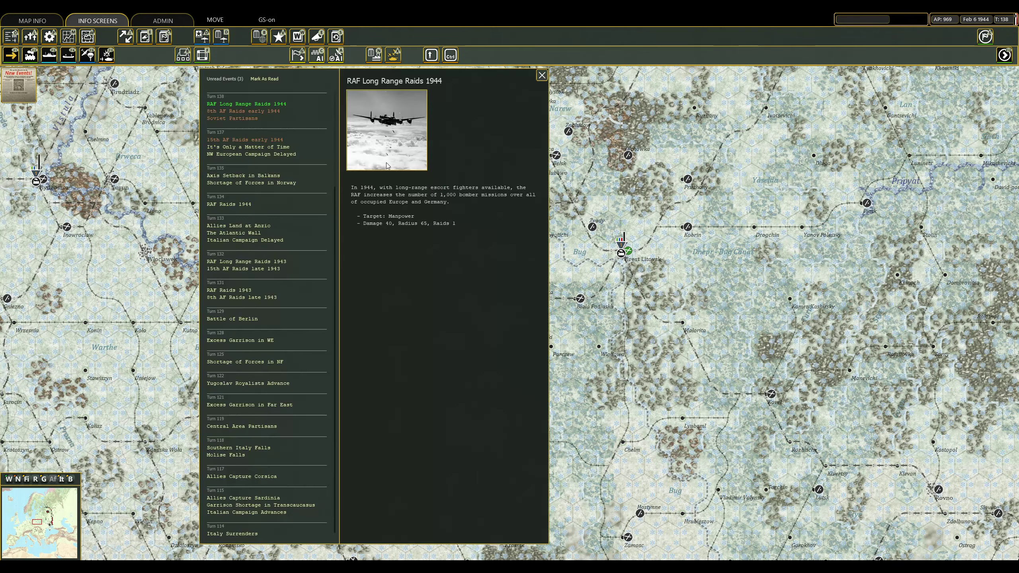
pyautogui.click(243, 111)
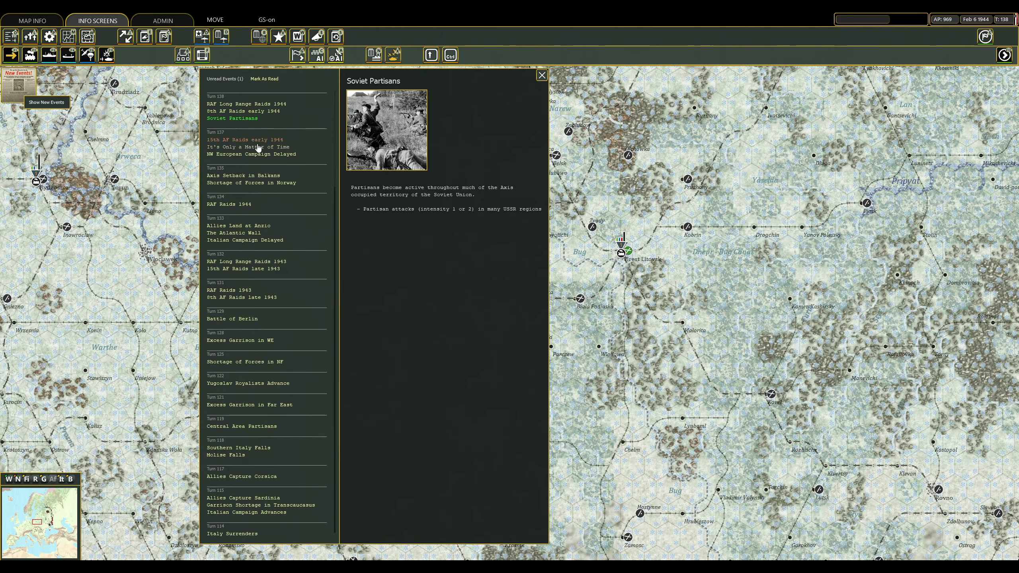
pyautogui.click(245, 139)
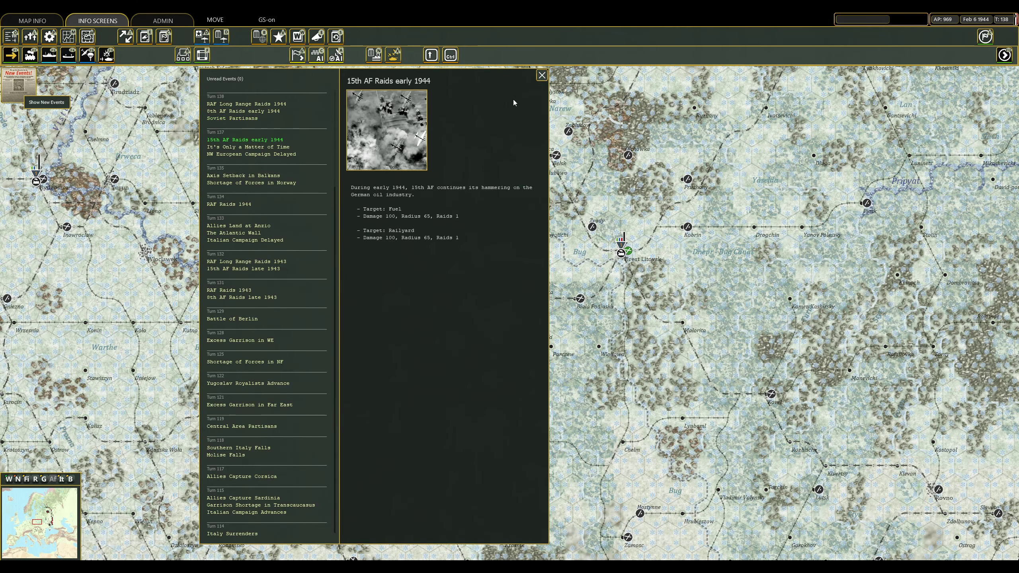
pyautogui.click(542, 78)
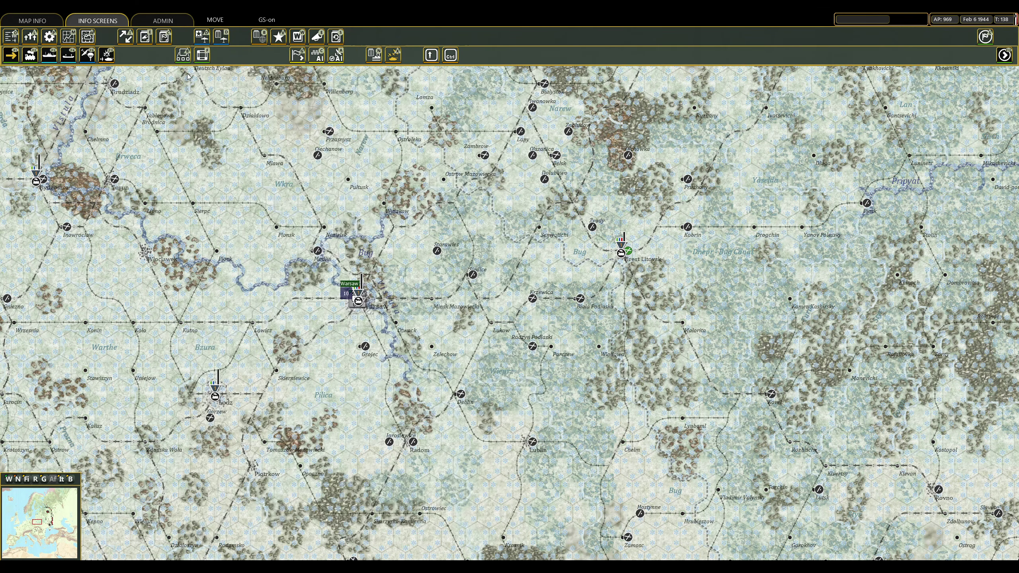
# Move the FBD 1 rail repair unit south to a hex near the coast.
pyautogui.click(51, 524)
pyautogui.press('Down')
pyautogui.press('Down')
pyautogui.press('Down')
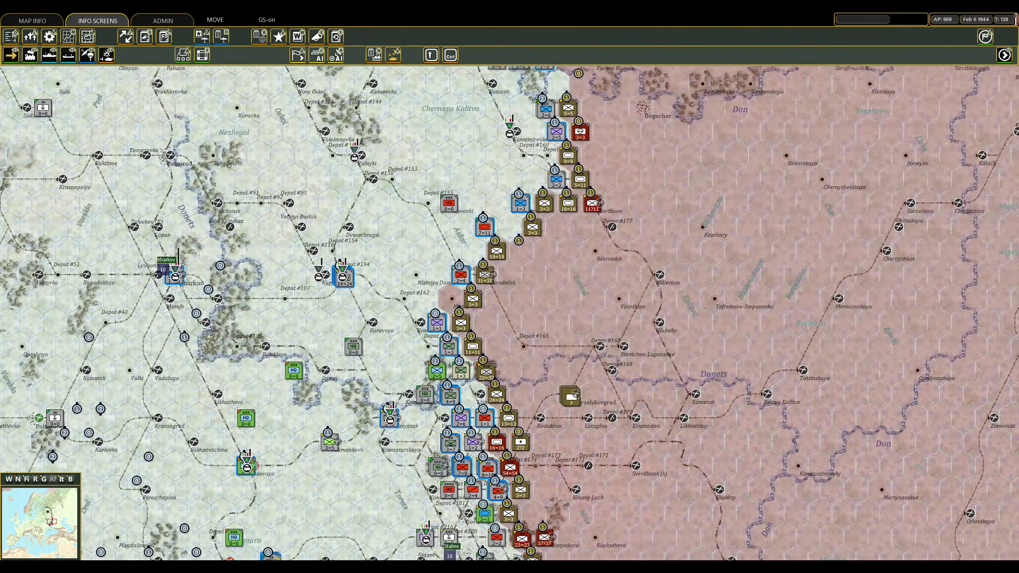
pyautogui.press('Down')
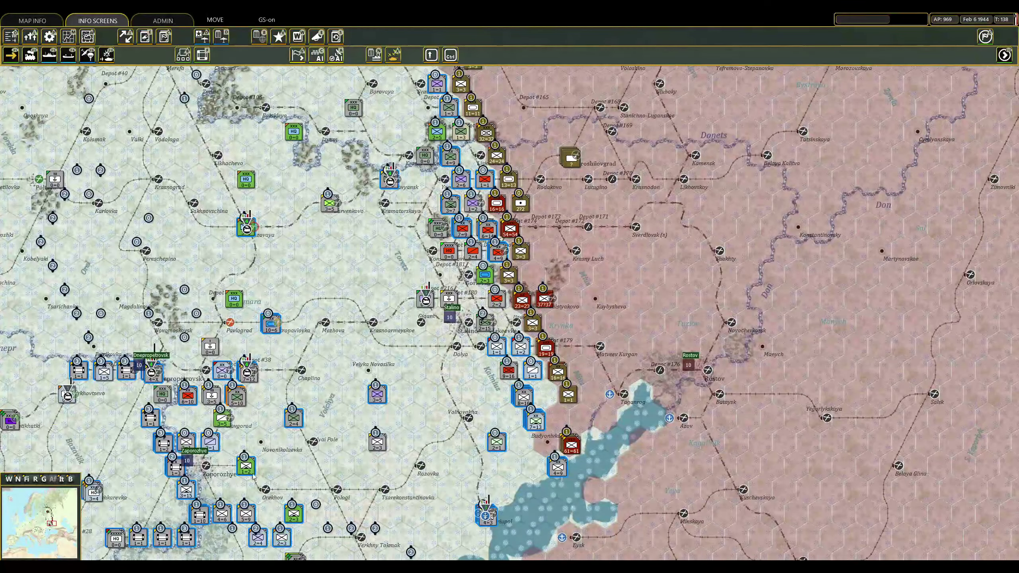
pyautogui.press('Down')
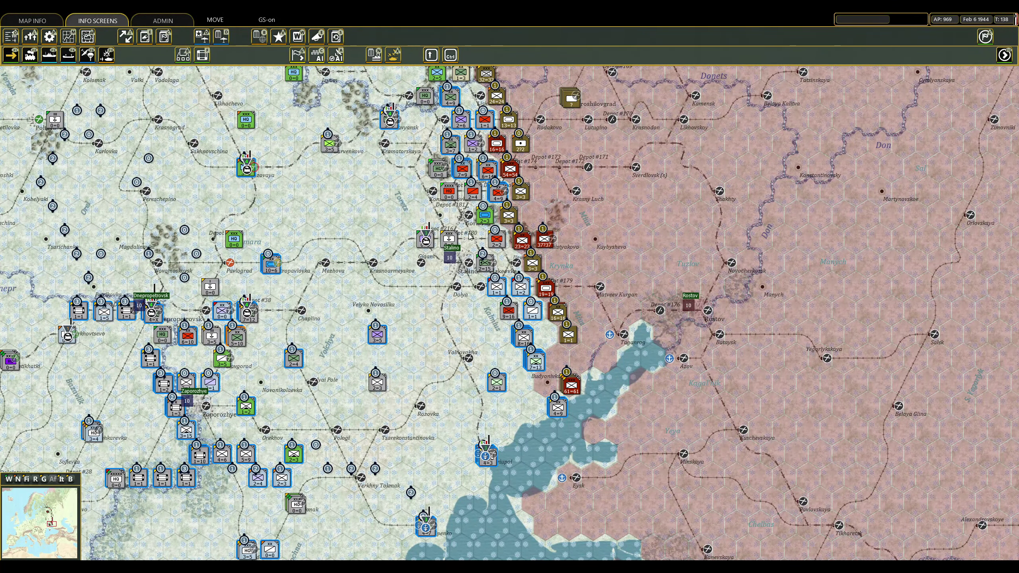
pyautogui.click(450, 239)
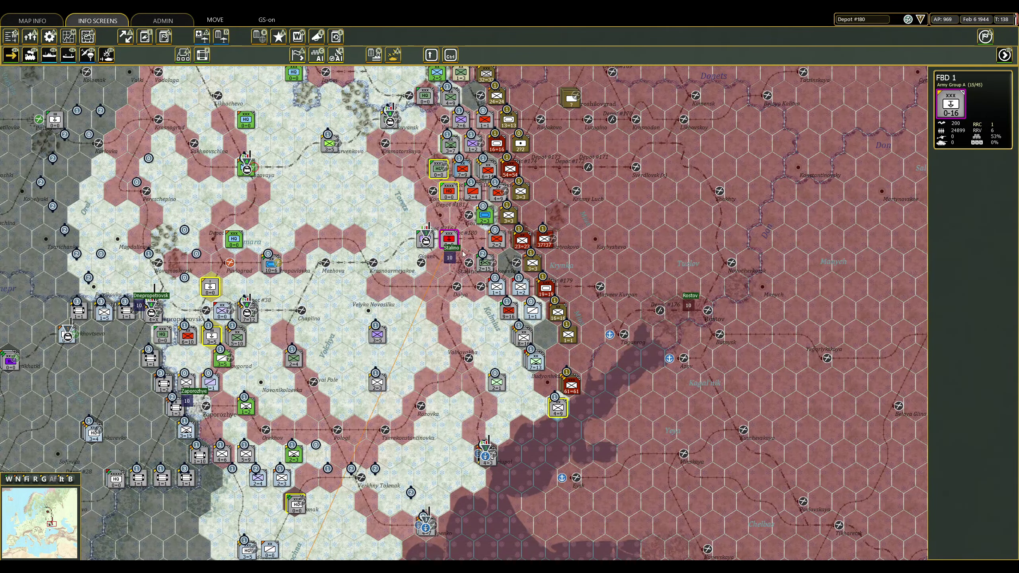
pyautogui.click(472, 287)
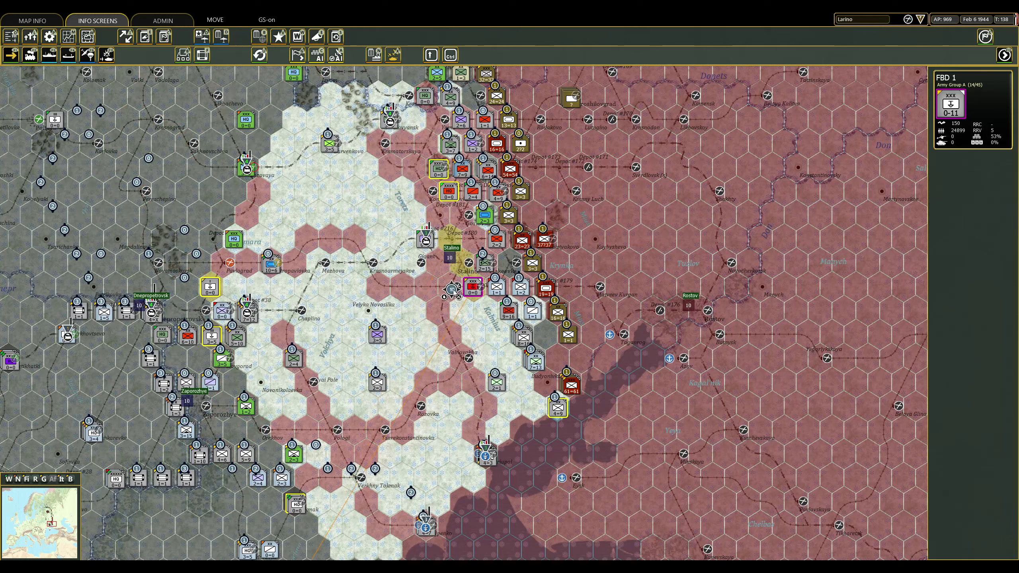
pyautogui.click(449, 335)
pyautogui.click(485, 358)
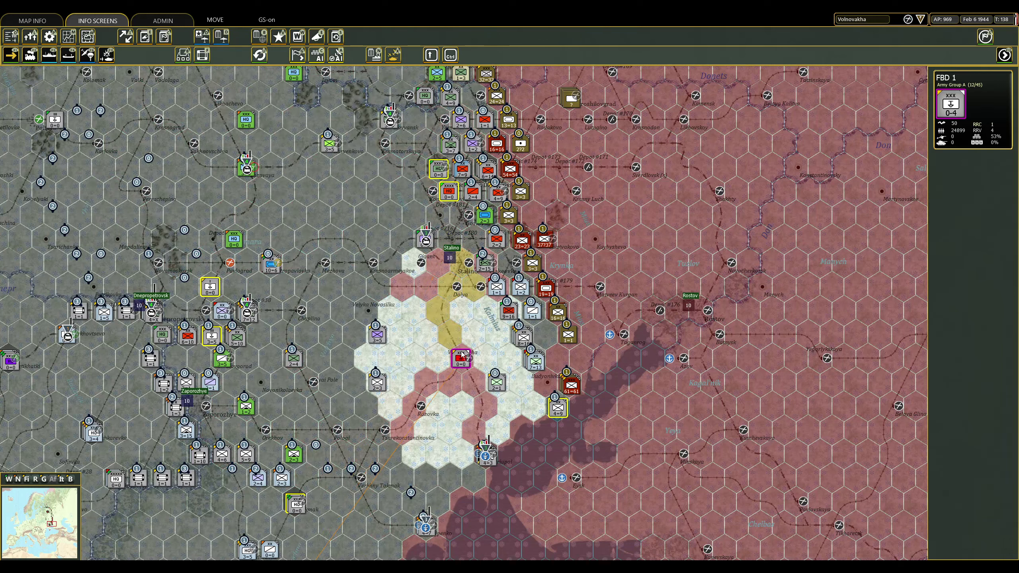
pyautogui.click(484, 408)
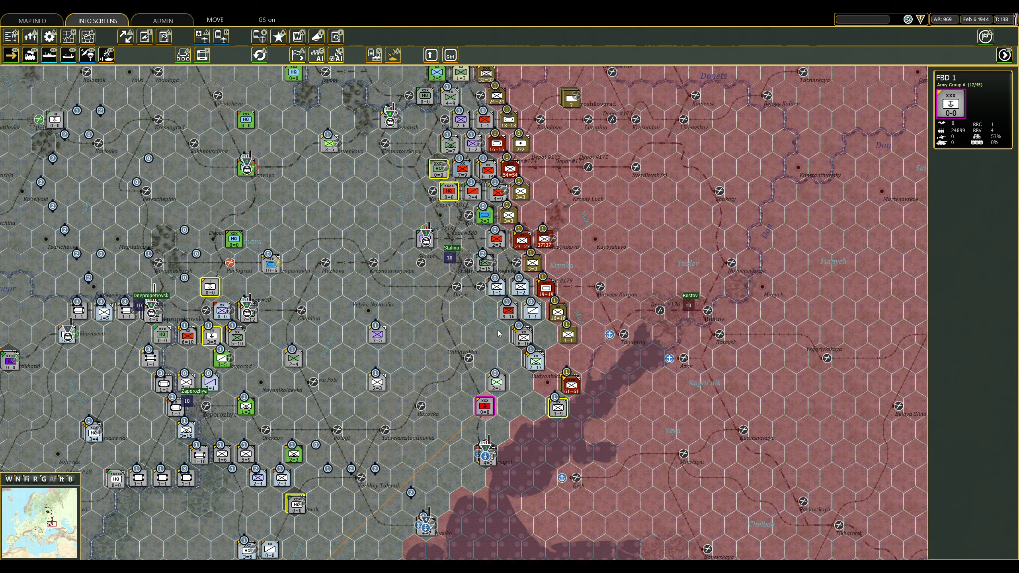
# Build a new depot at Volnovakha.
pyautogui.rightClick(462, 359)
pyautogui.rightClick(477, 358)
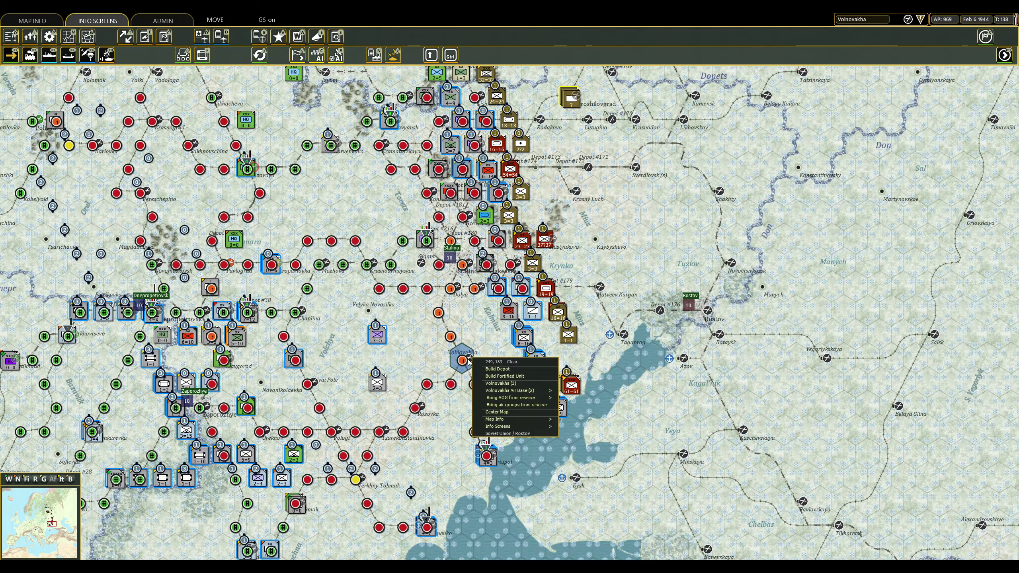
pyautogui.click(494, 370)
pyautogui.click(494, 299)
pyautogui.scroll(1, 494, 318)
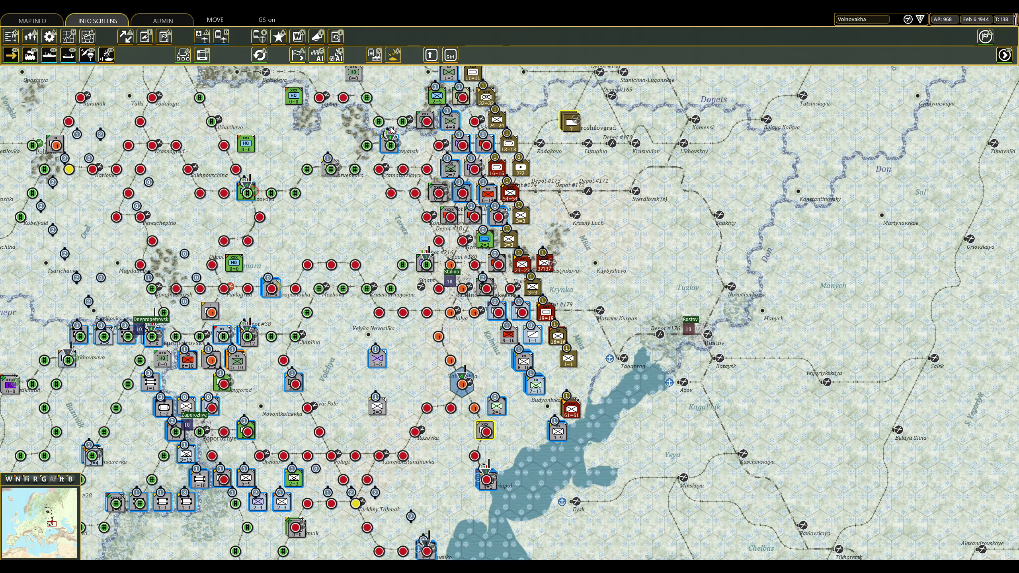
pyautogui.scroll(9, 516, 173)
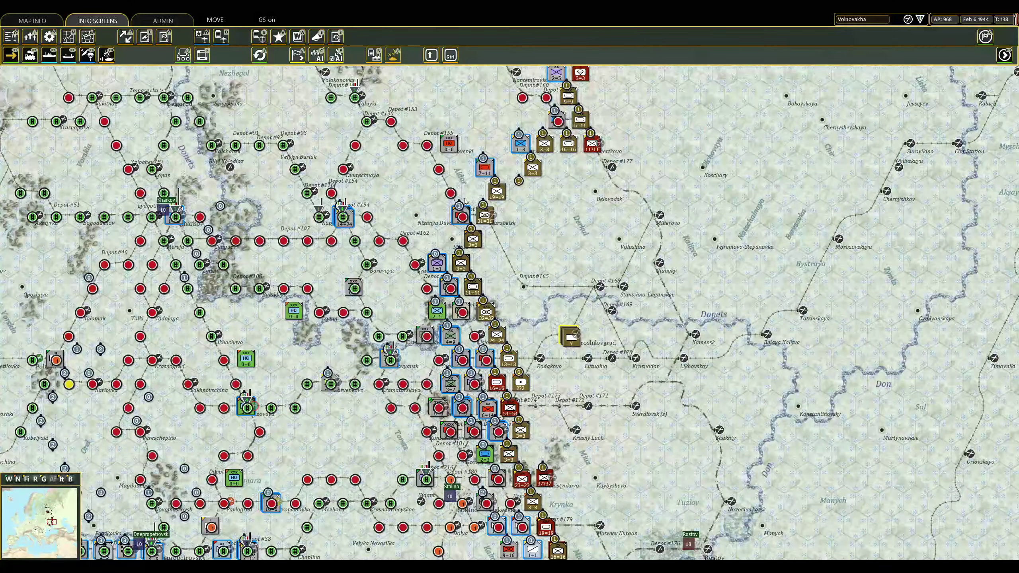
# Check the unit stack at Depot #194, then pan north toward Voronezh.
pyautogui.press('s')
pyautogui.click(344, 215)
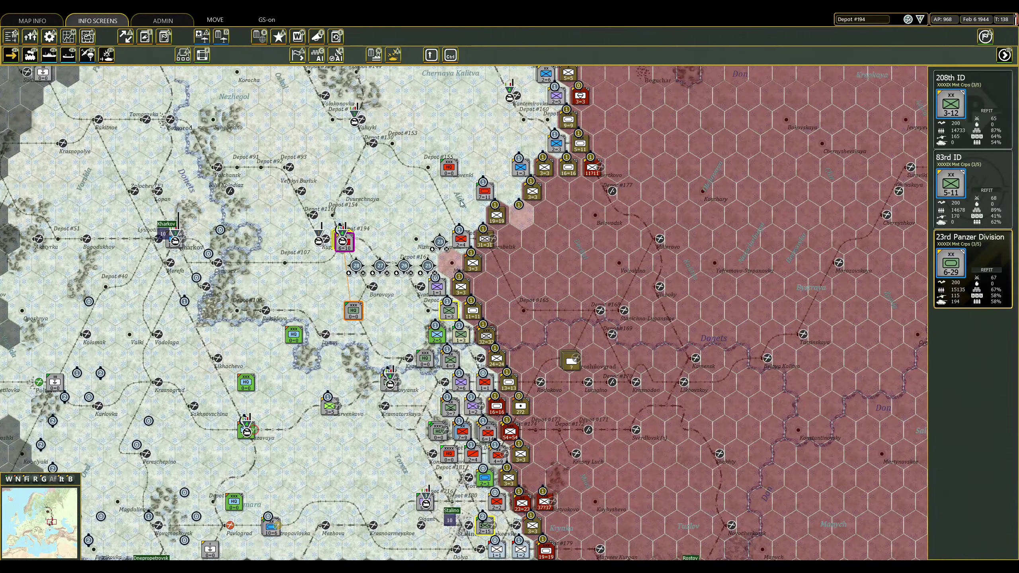
pyautogui.scroll(3, 494, 223)
pyautogui.click(509, 191)
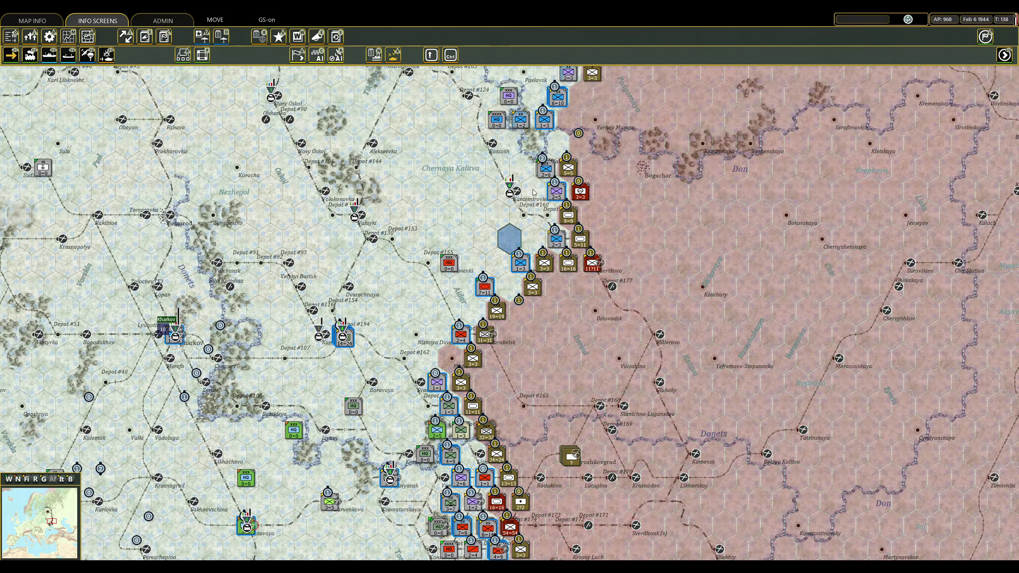
pyautogui.press('Up')
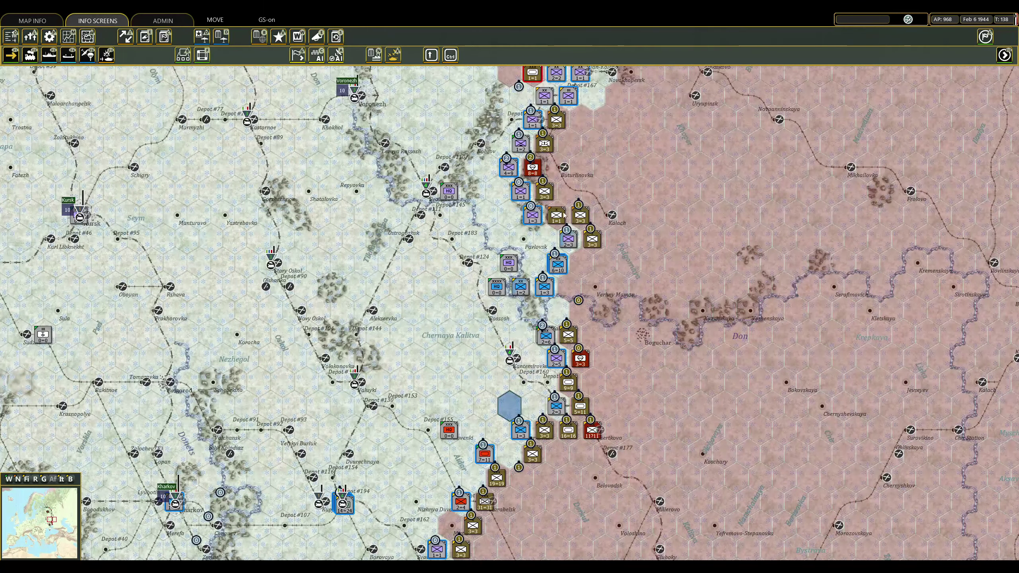
pyautogui.press('Up')
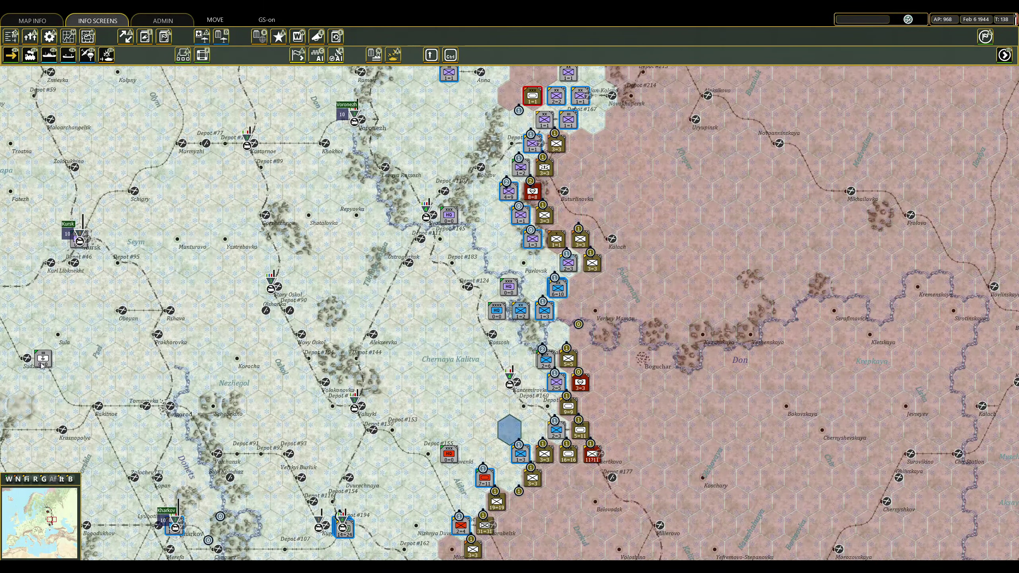
pyautogui.press('Up')
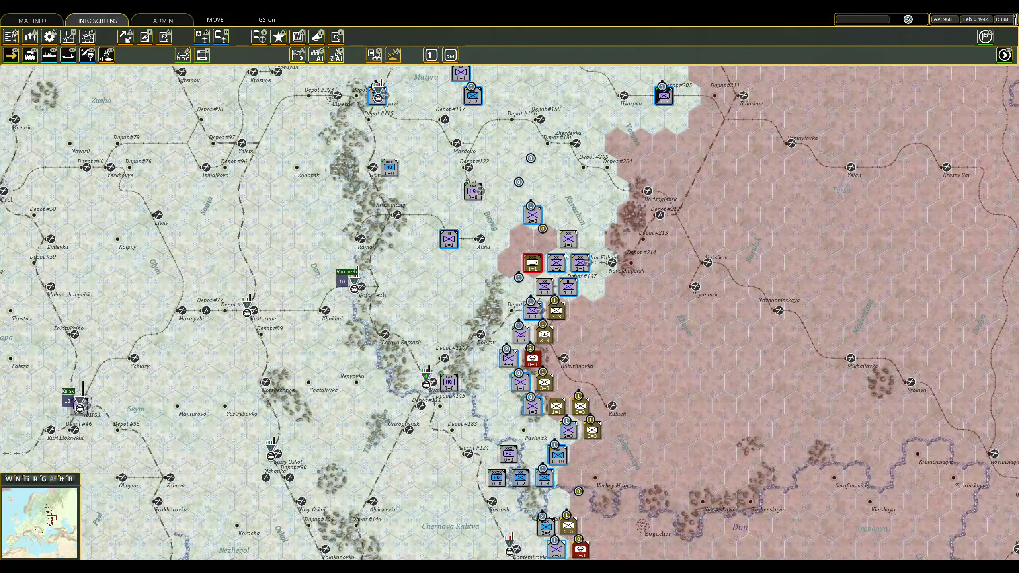
# Force 15th Tank Corps to surrender near Anna, then move the 355th ID one hex east.
pyautogui.click(530, 217)
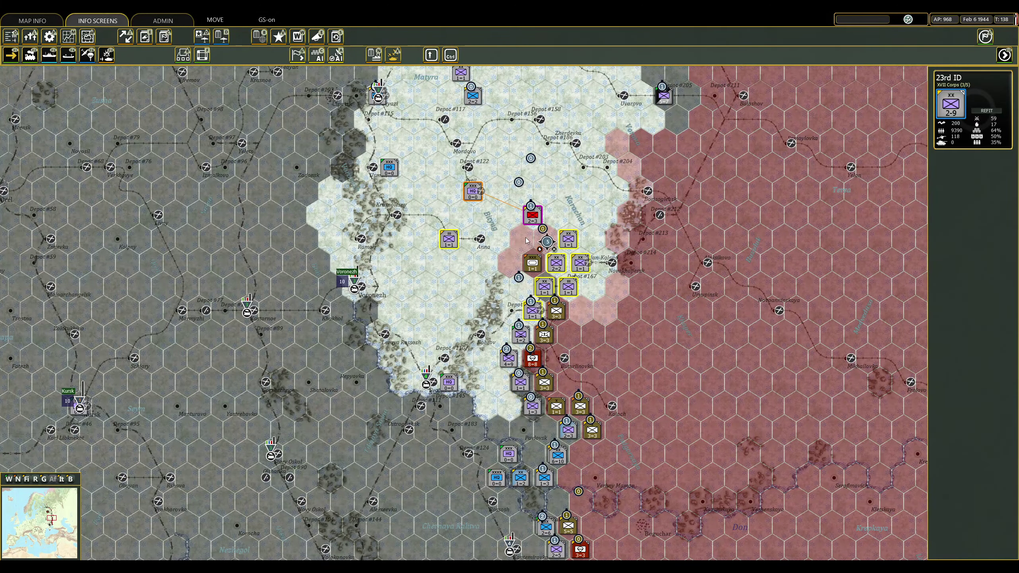
pyautogui.click(544, 239)
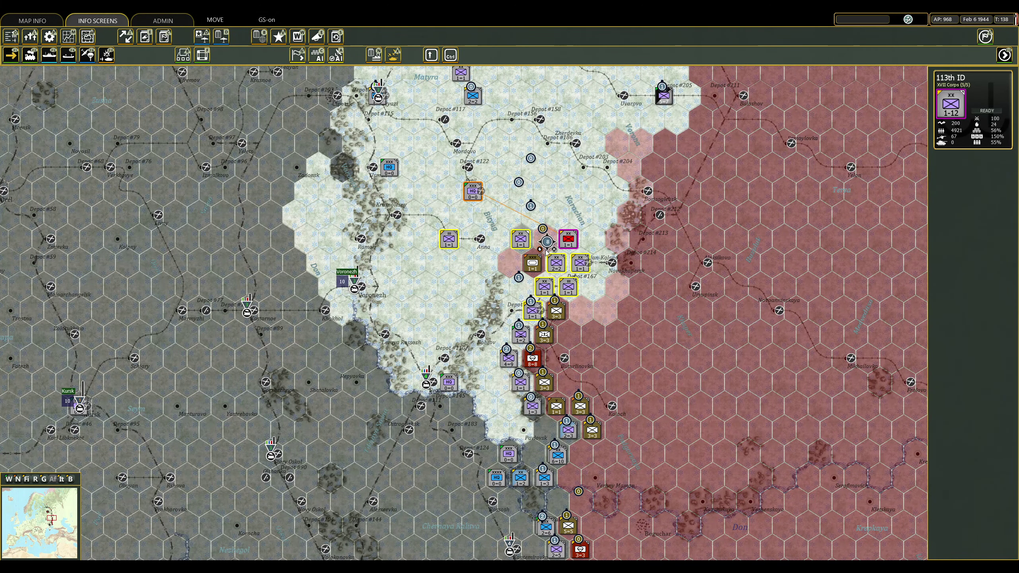
pyautogui.click(539, 241)
pyautogui.rightClick(532, 264)
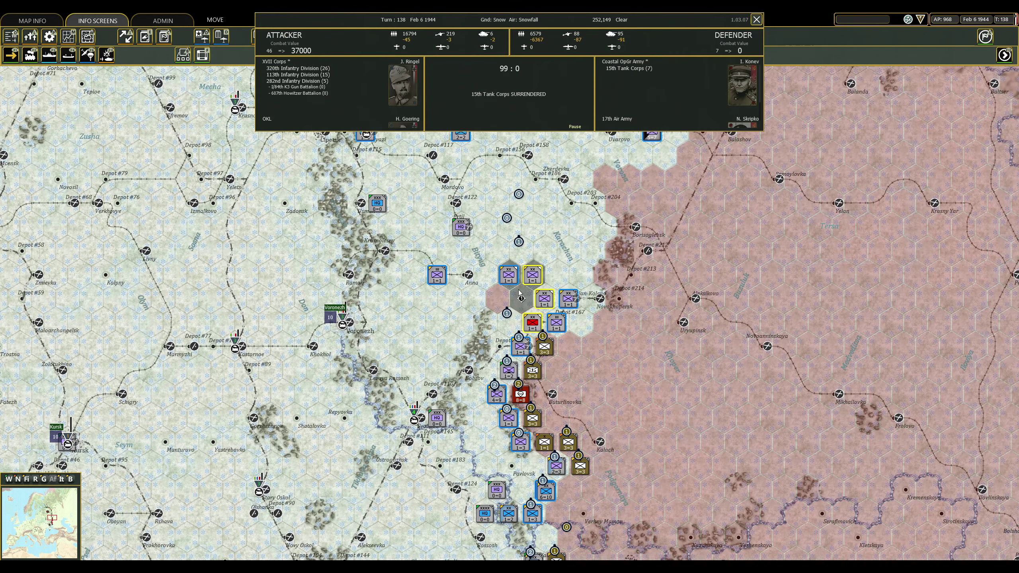
pyautogui.click(521, 300)
pyautogui.click(436, 275)
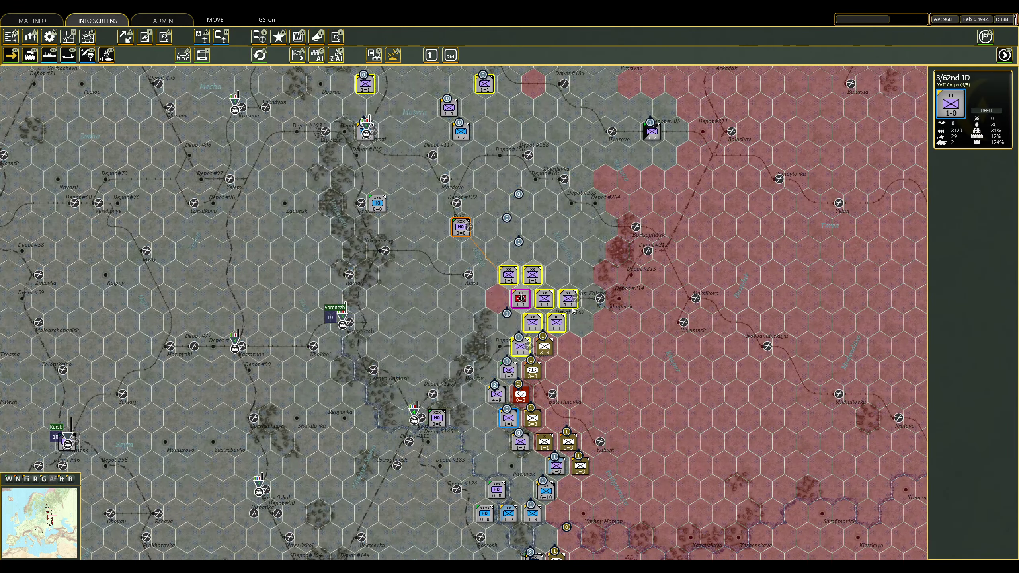
pyautogui.rightClick(569, 300)
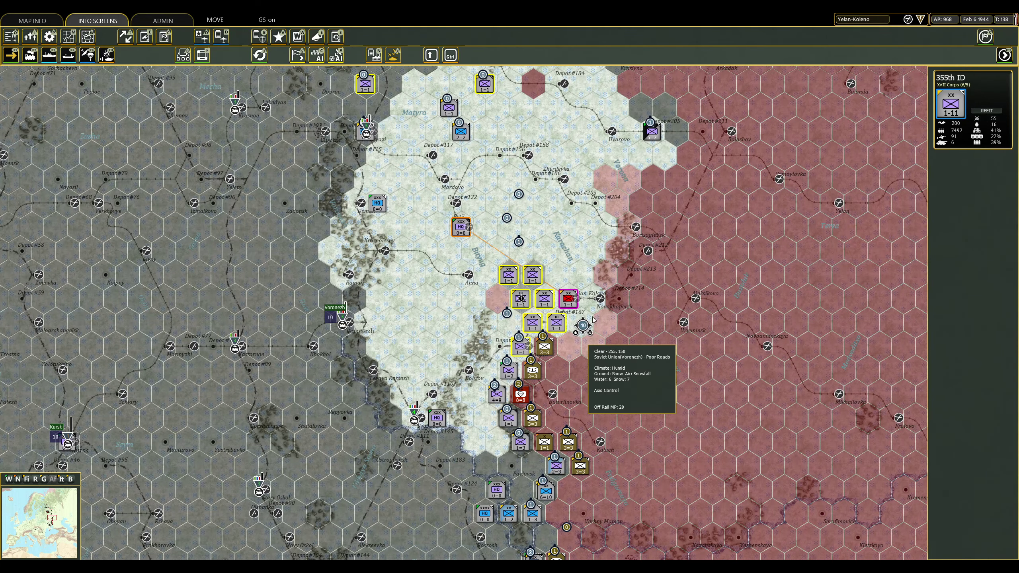
pyautogui.scroll(-1, 607, 294)
pyautogui.scroll(-1, 478, 263)
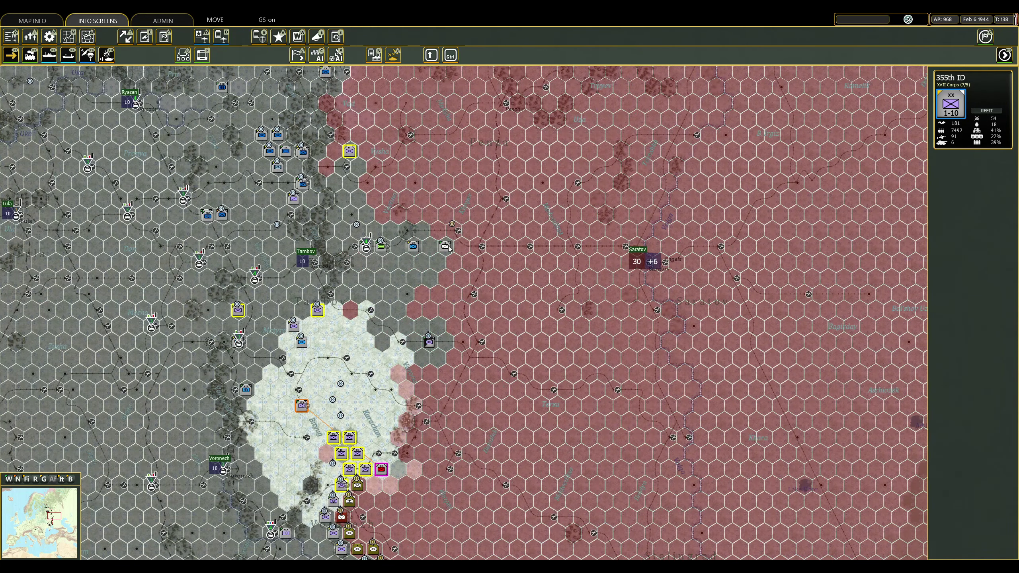
# Advance the South Cav Rgt east along the railway and the 263rd ID toward the front.
pyautogui.click(445, 247)
pyautogui.click(462, 246)
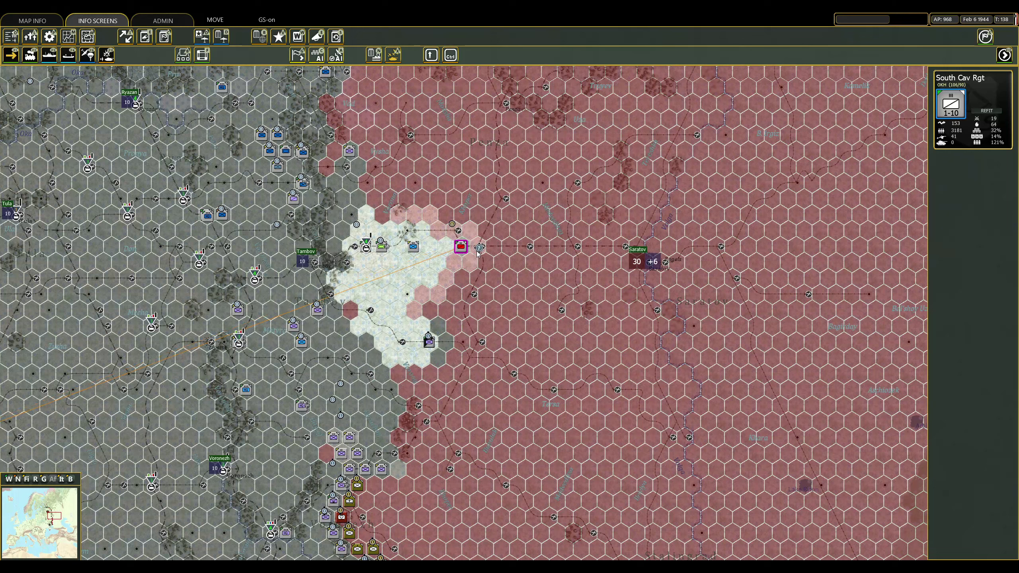
pyautogui.click(478, 247)
pyautogui.click(495, 249)
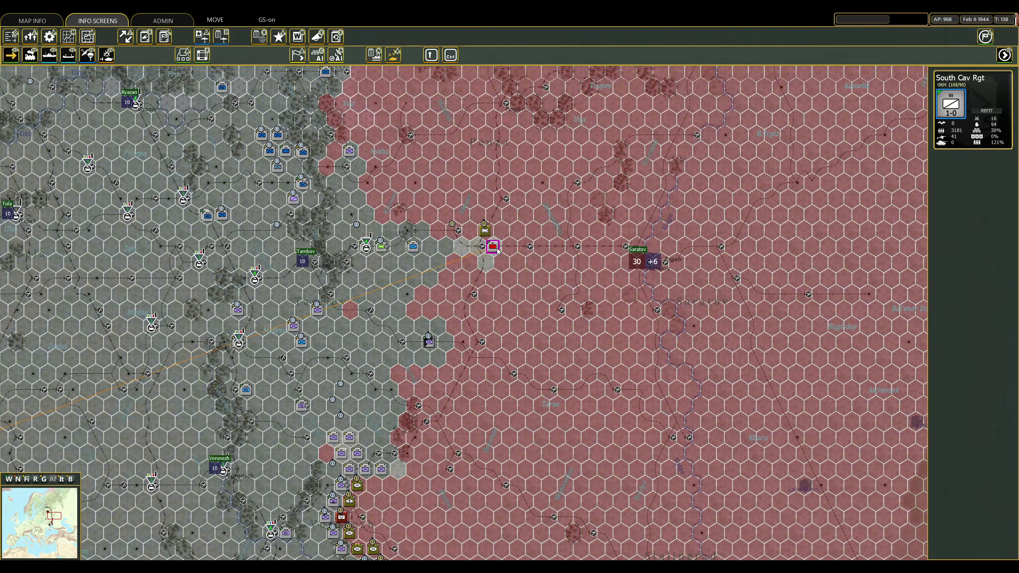
pyautogui.click(421, 247)
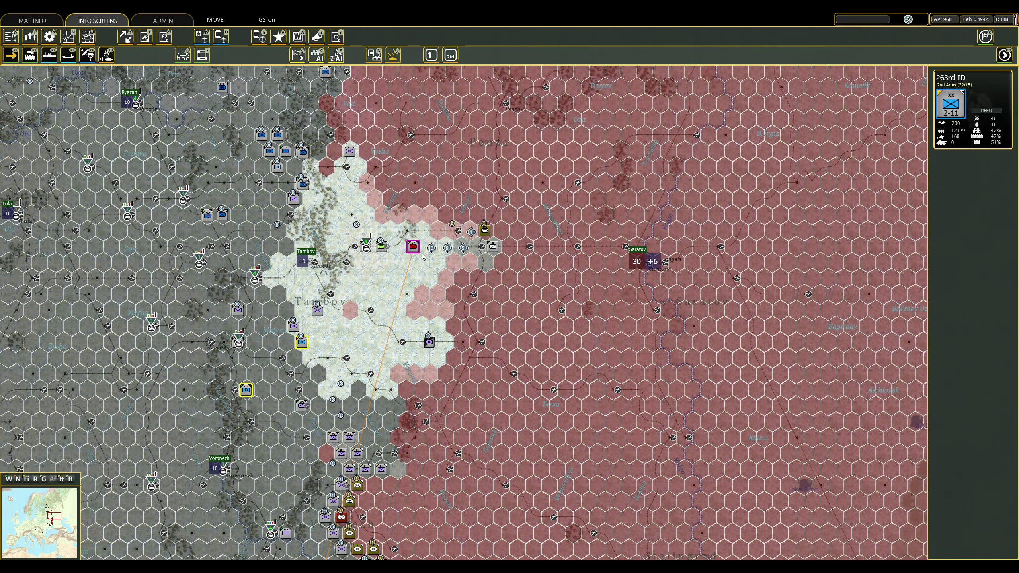
pyautogui.click(530, 248)
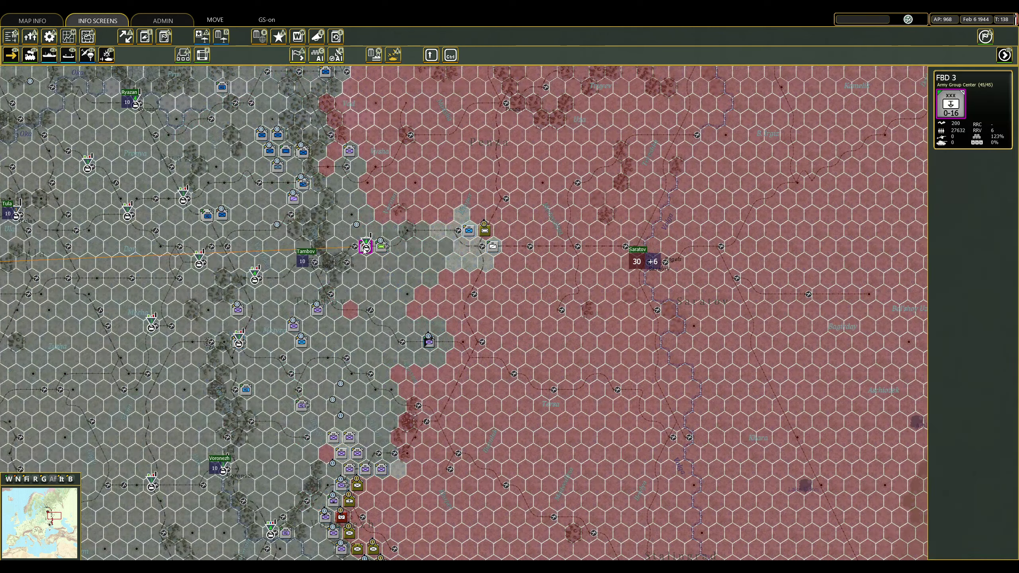
# Move FBD 3 two hexes east along the railway and the 13th Panzer Division east.
pyautogui.click(365, 247)
pyautogui.click(382, 246)
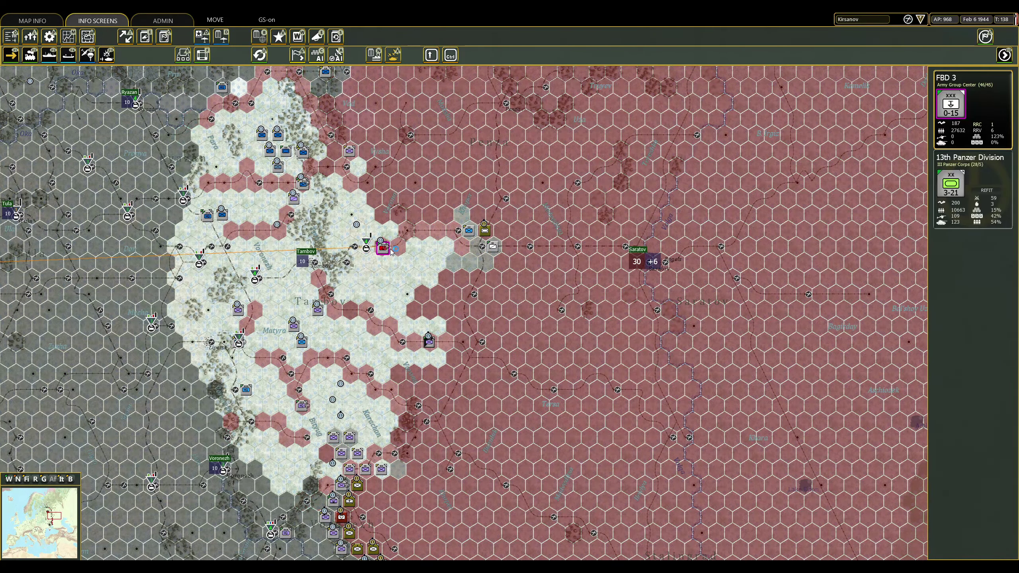
pyautogui.rightClick(420, 230)
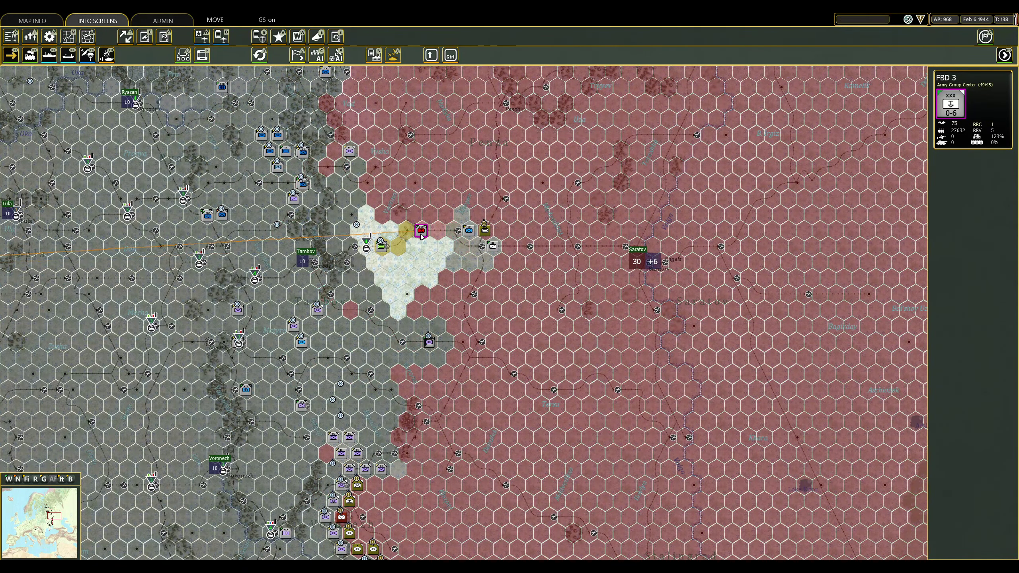
pyautogui.rightClick(435, 232)
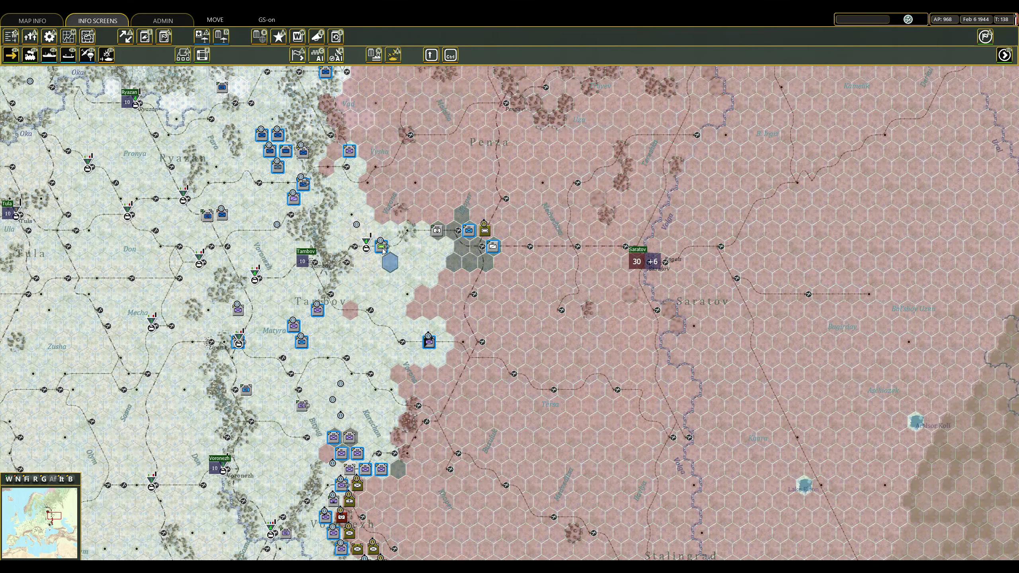
pyautogui.click(383, 246)
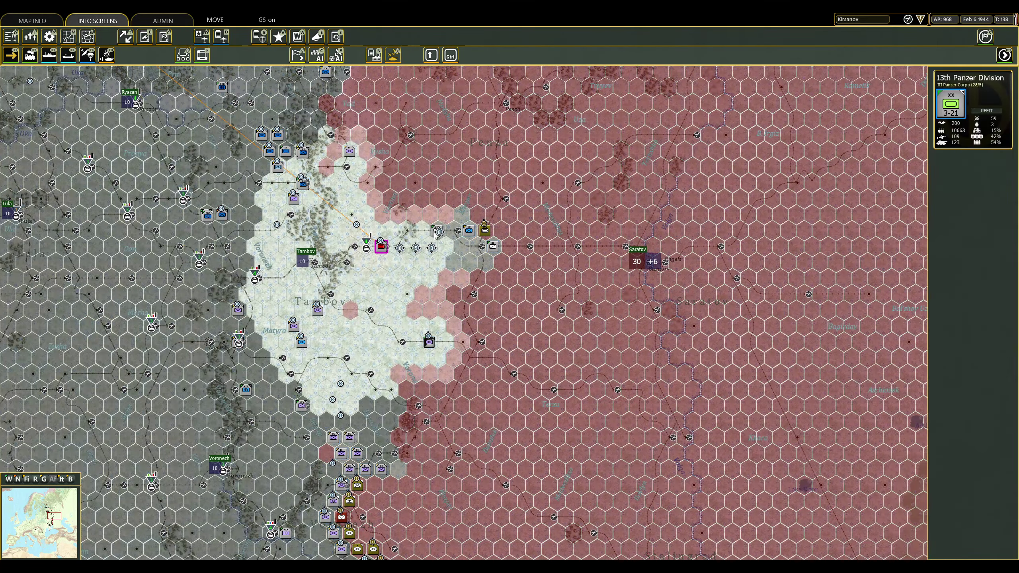
pyautogui.rightClick(413, 236)
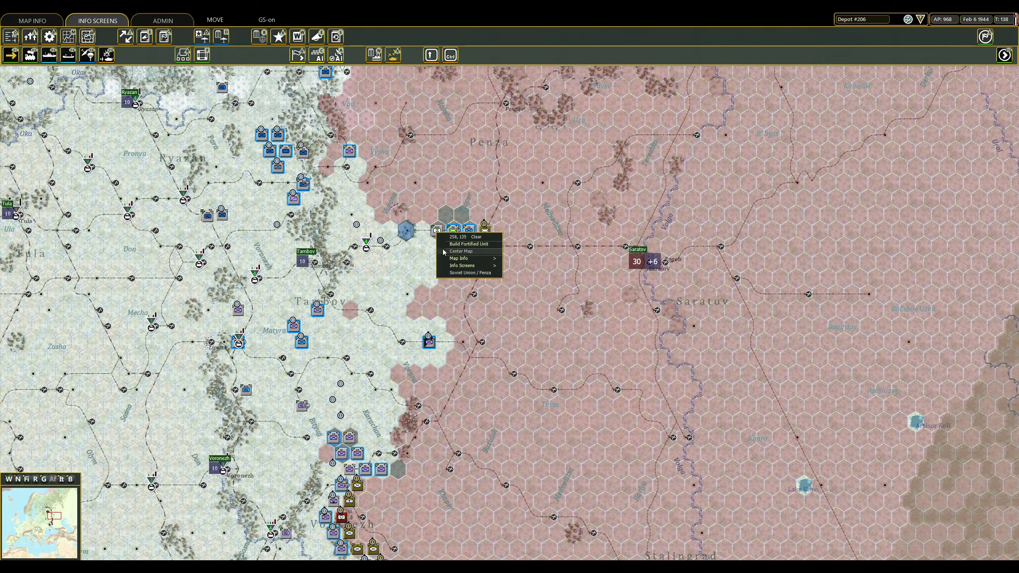
# Establish a new airfield at hex 257,135.
pyautogui.rightClick(422, 238)
pyautogui.click(458, 245)
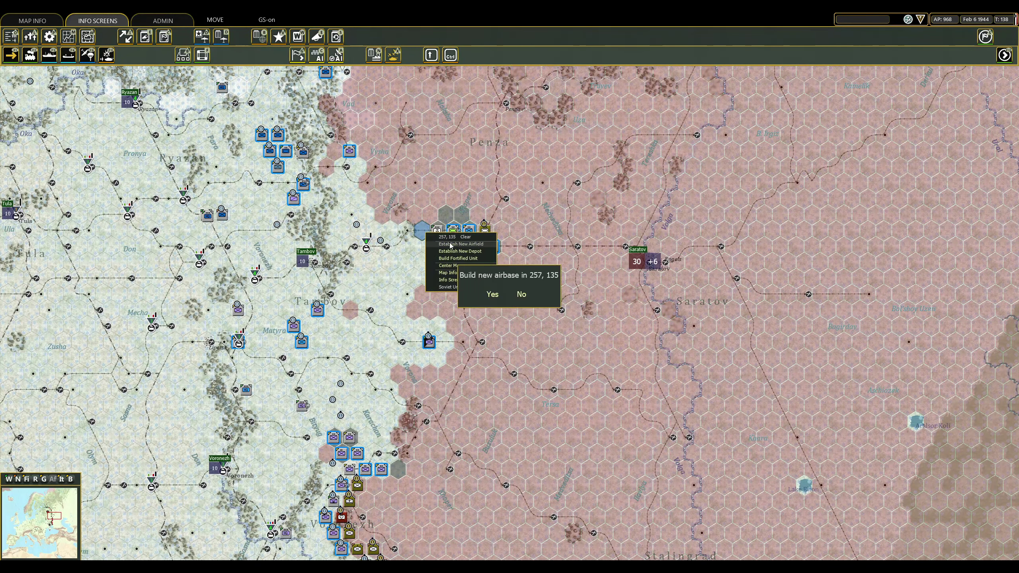
pyautogui.click(492, 295)
# Move the 1/298th ID south of Tambov, and the 252nd and 39th ID forward.
pyautogui.click(317, 309)
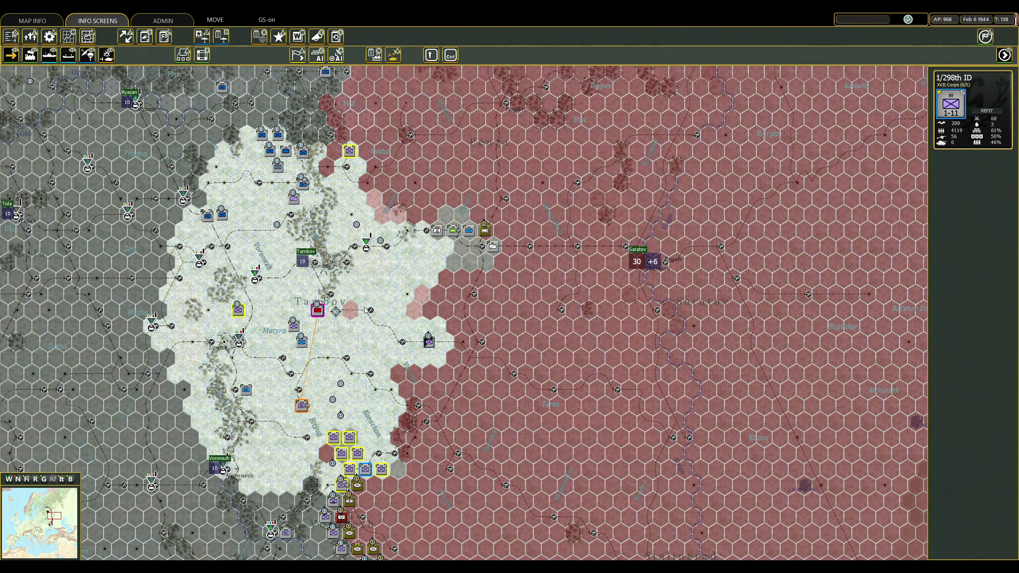
pyautogui.rightClick(301, 342)
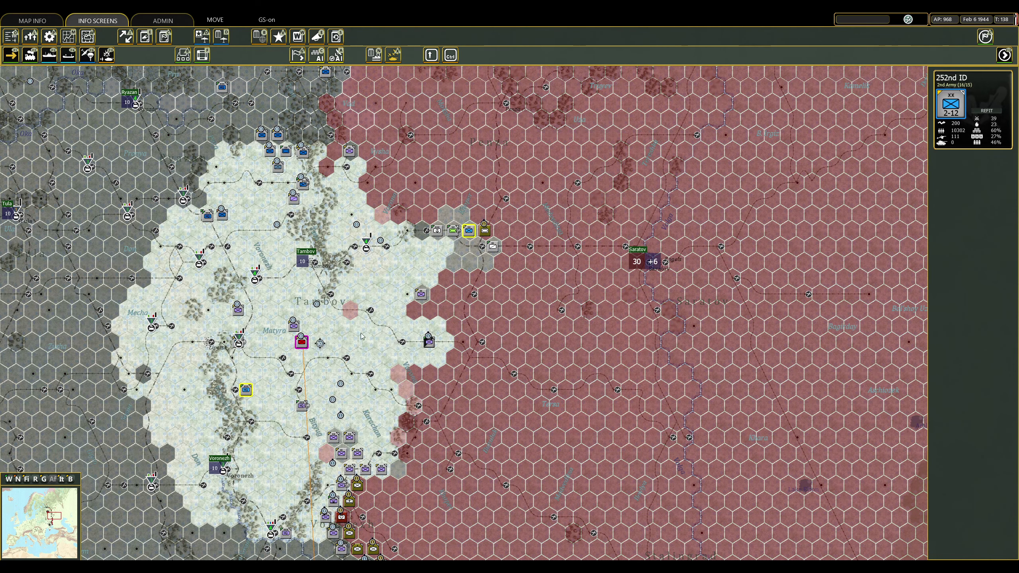
pyautogui.click(301, 343)
pyautogui.rightClick(293, 327)
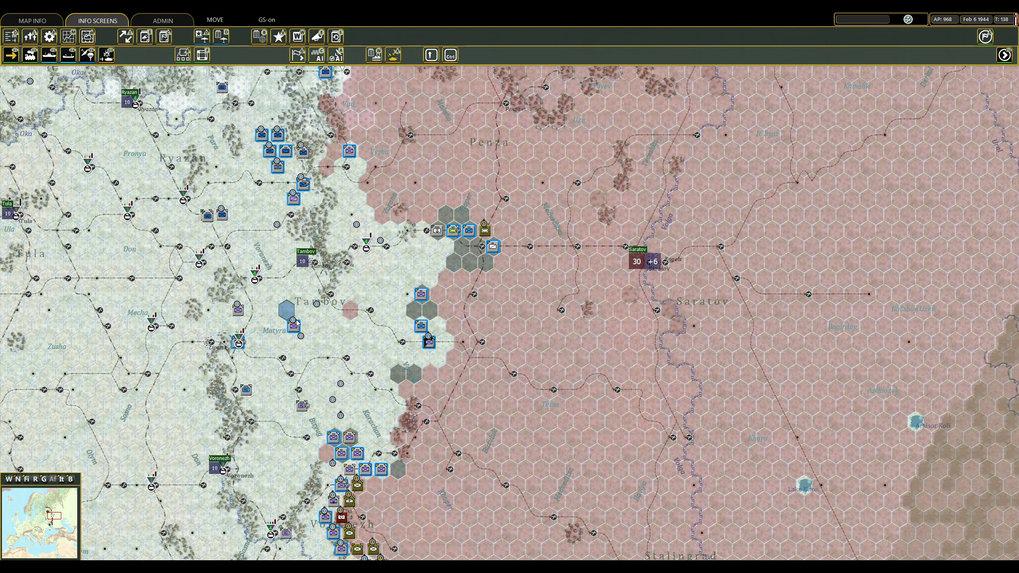
pyautogui.click(430, 342)
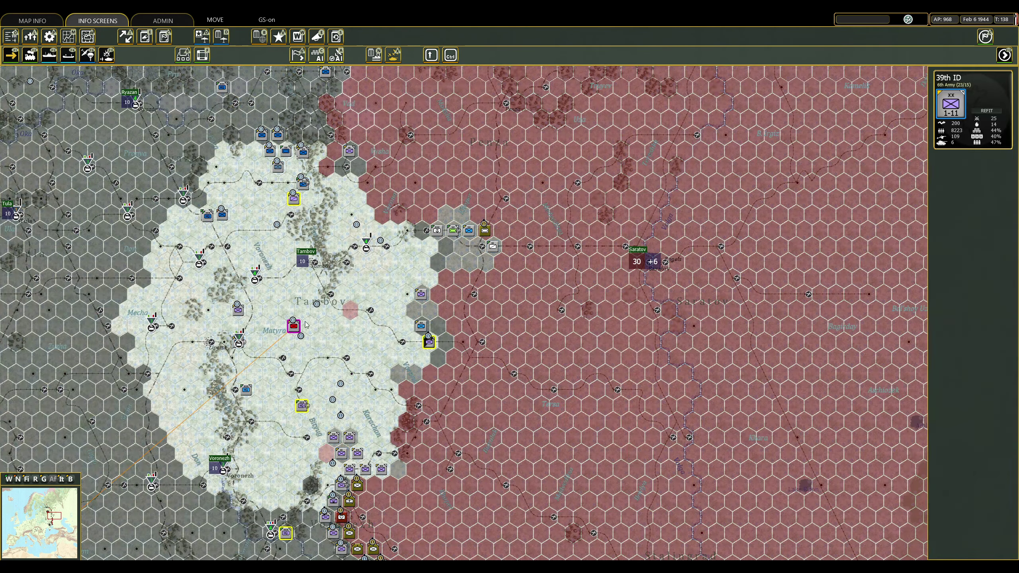
pyautogui.rightClick(495, 256)
pyautogui.scroll(5, 478, 318)
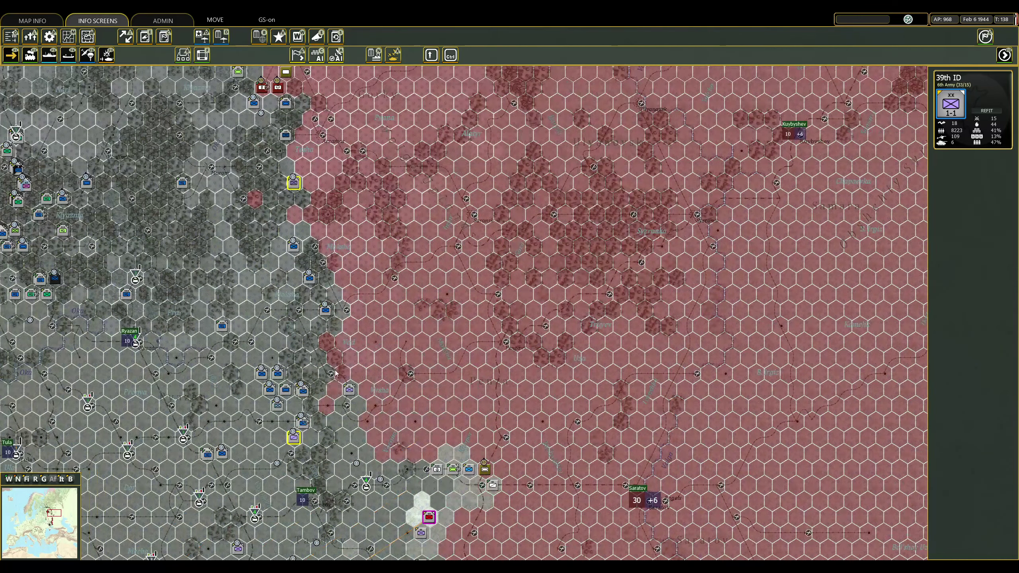
pyautogui.click(349, 389)
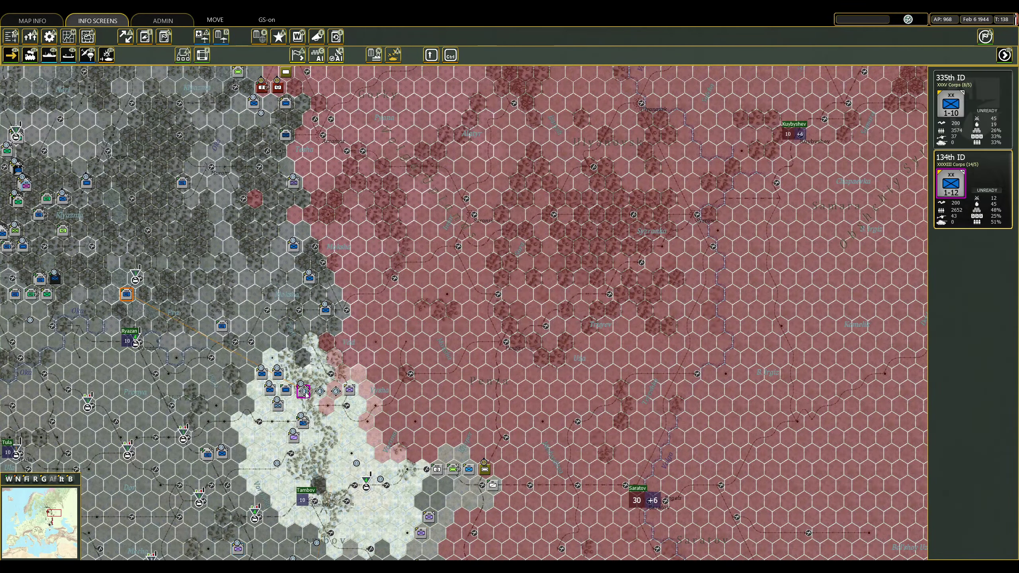
# Move the FBD 2 rail-repair unit three hexes east in the Tambov–Ryazan area.
pyautogui.click(40, 518)
pyautogui.scroll(5, 477, 318)
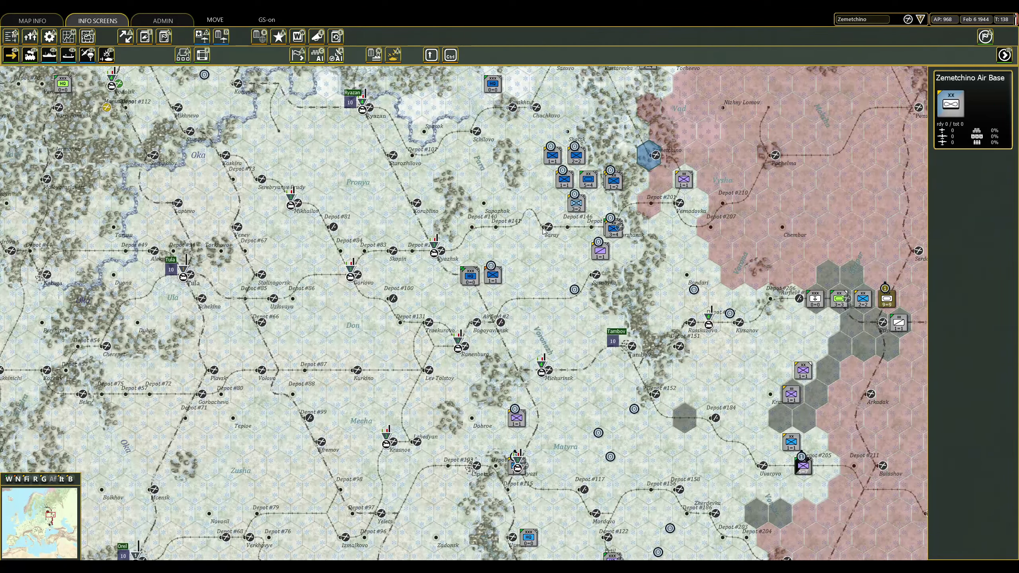
pyautogui.scroll(1, 479, 319)
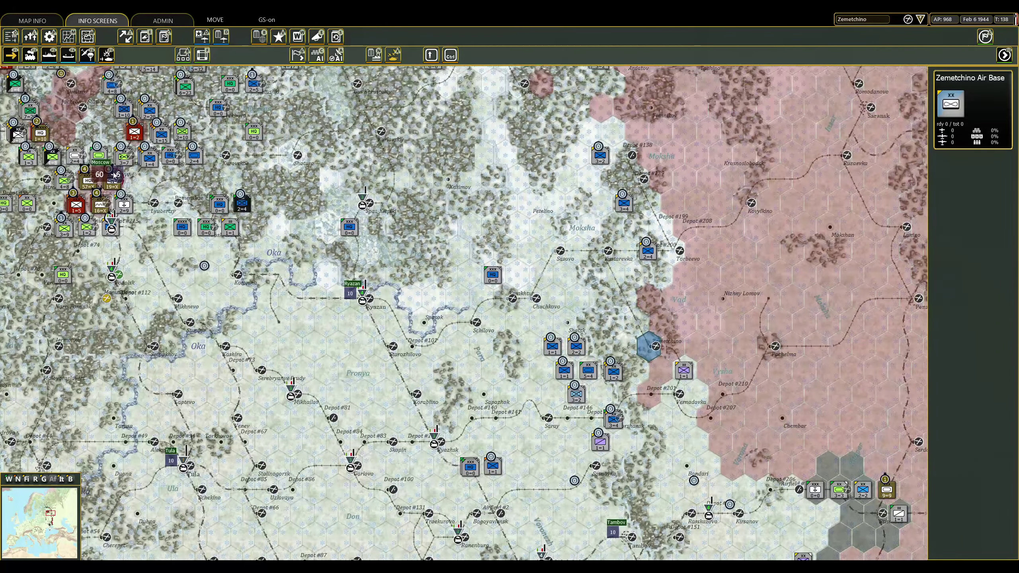
pyautogui.click(125, 201)
pyautogui.click(148, 206)
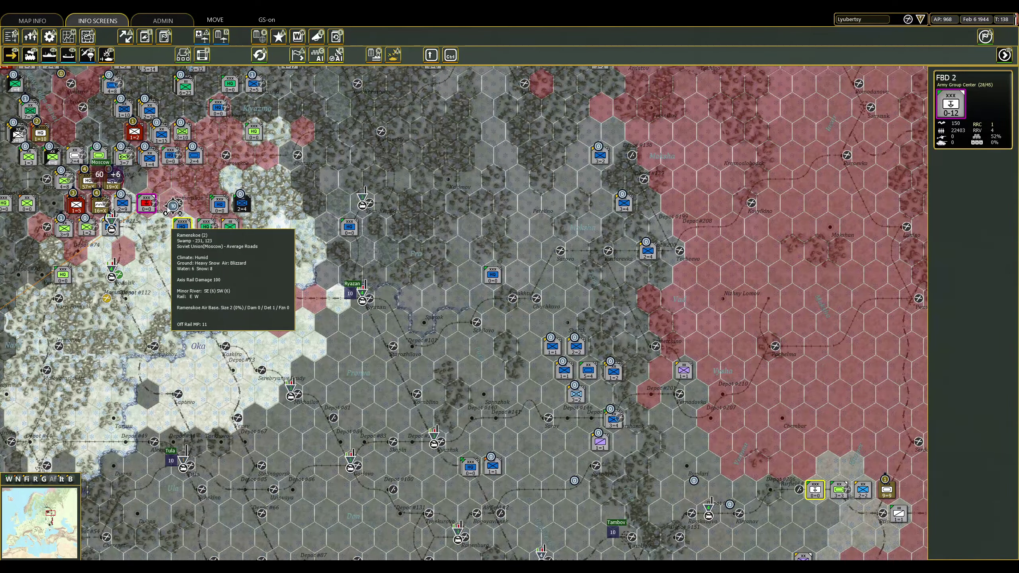
pyautogui.click(172, 205)
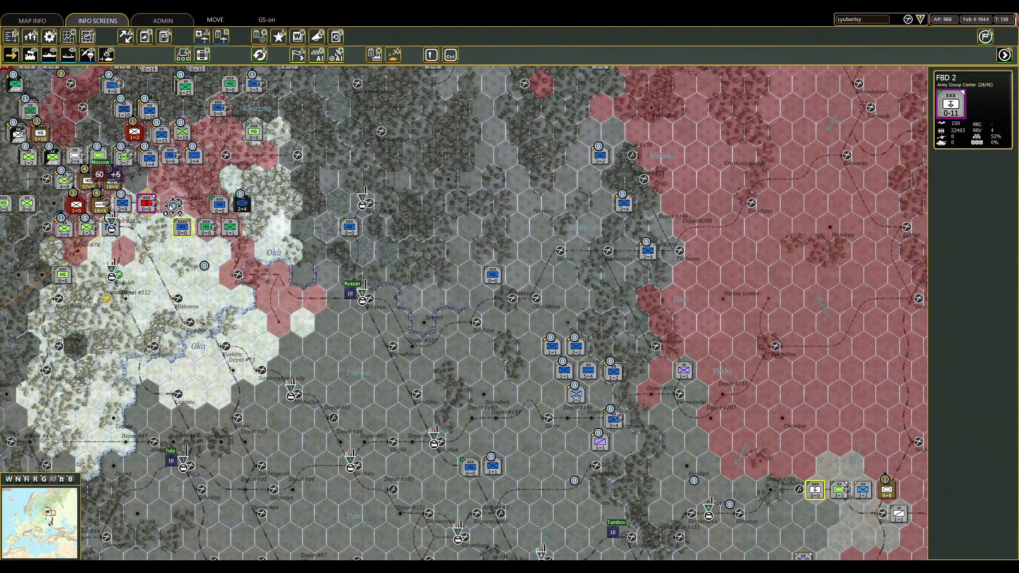
pyautogui.click(195, 205)
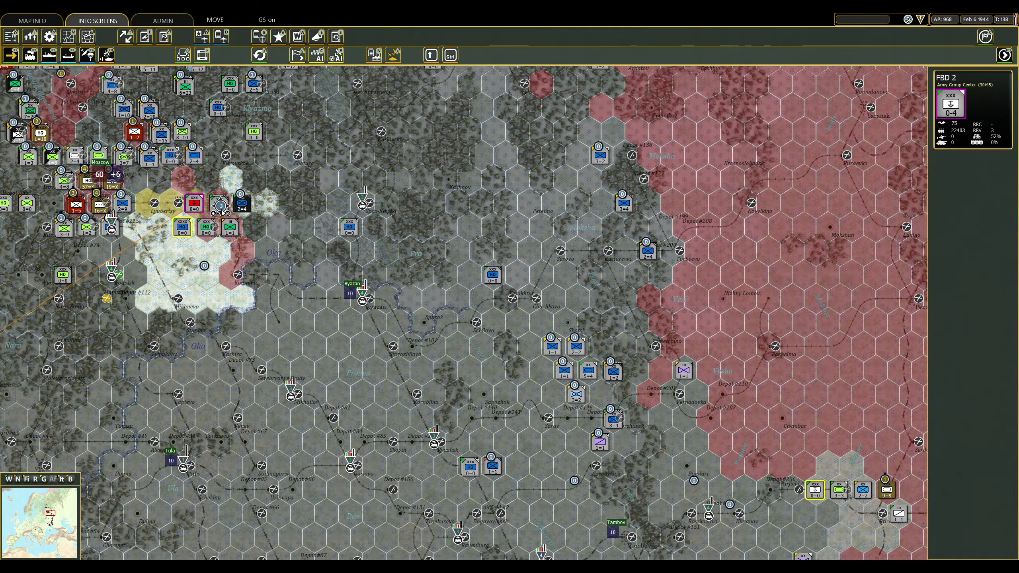
# Toggle the supply overlay, then view the XII Corps combat report near Moscow.
pyautogui.press('s')
pyautogui.press('Left')
pyautogui.scroll(1, 535, 318)
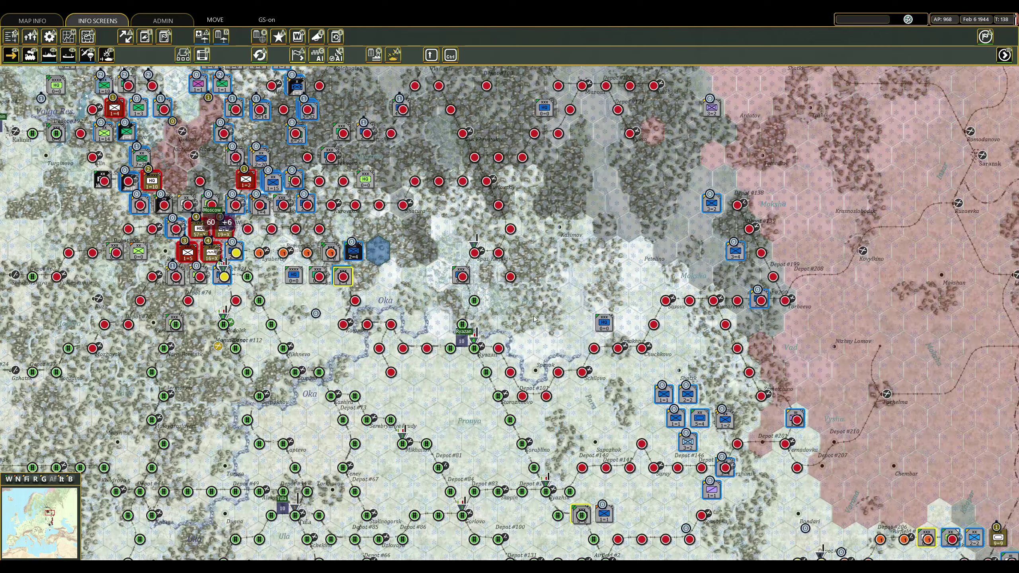
pyautogui.click(596, 249)
pyautogui.press('Up')
pyautogui.press('Up')
pyautogui.press('Up')
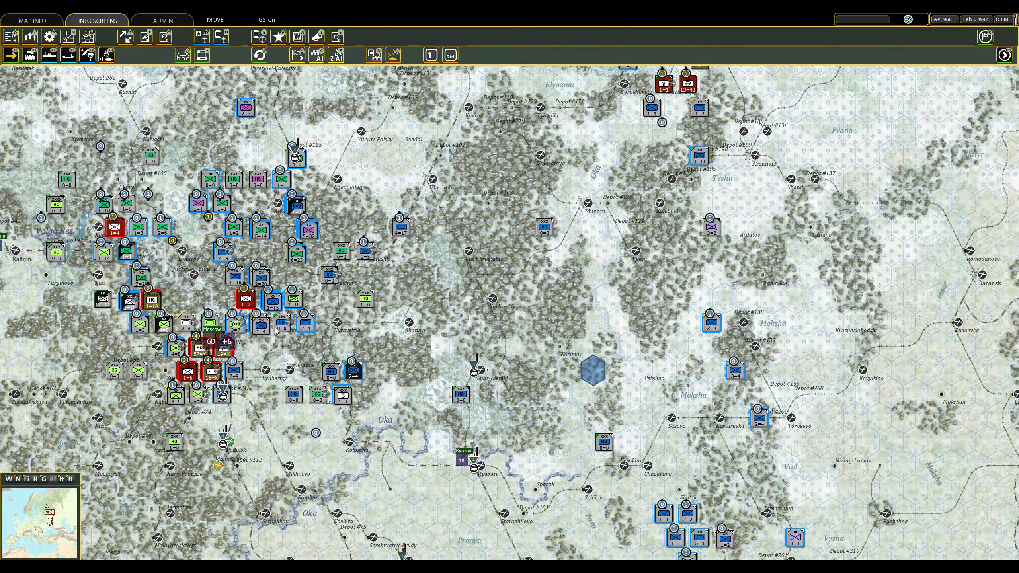
pyautogui.click(251, 302)
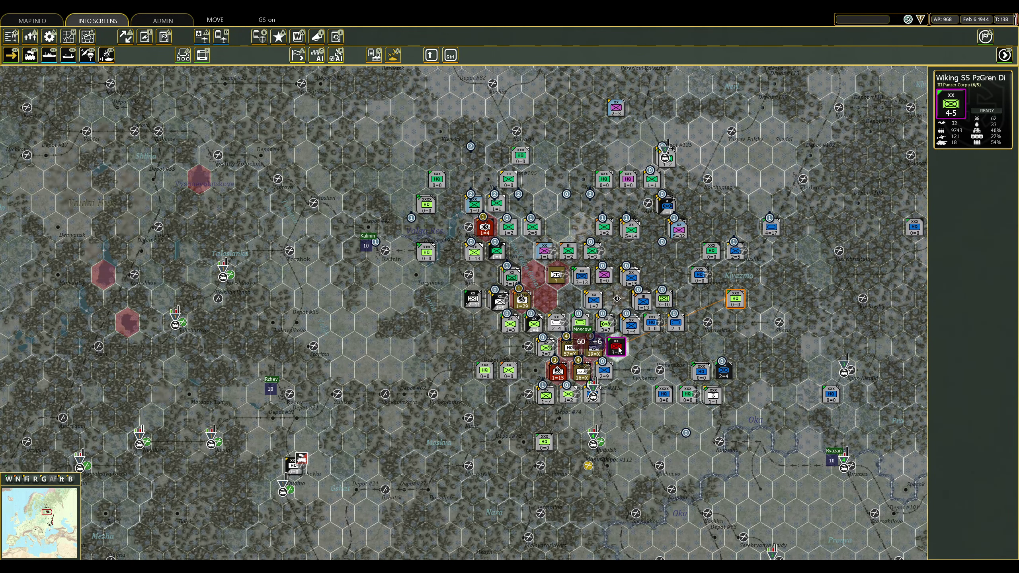
# Move the L.A.H. SS PzGren Div, 28th Jaeger Division and 110th ID to new hexes.
pyautogui.click(721, 375)
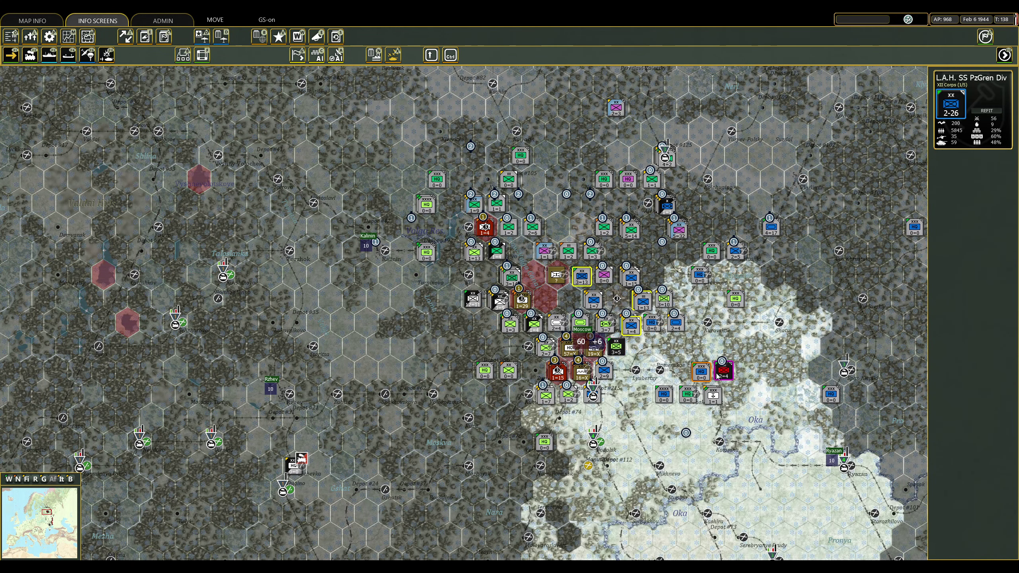
pyautogui.rightClick(629, 374)
pyautogui.click(597, 392)
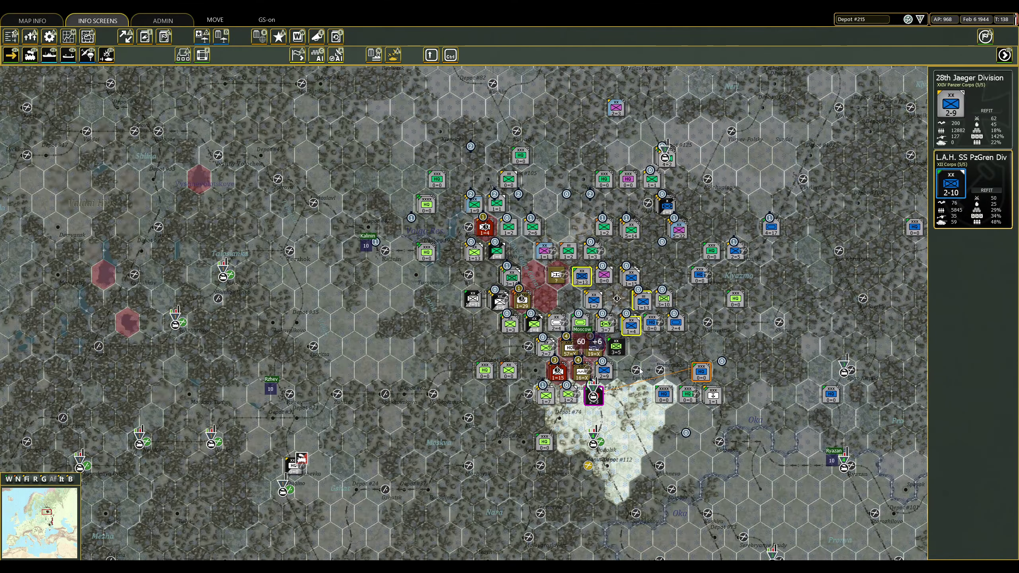
pyautogui.rightClick(653, 369)
pyautogui.click(737, 253)
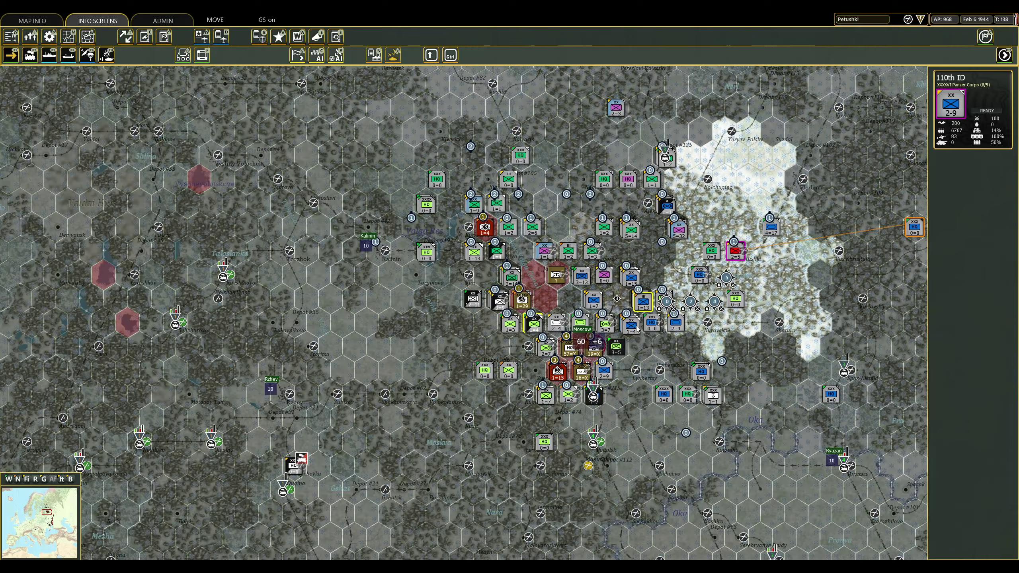
pyautogui.rightClick(669, 302)
pyautogui.click(719, 285)
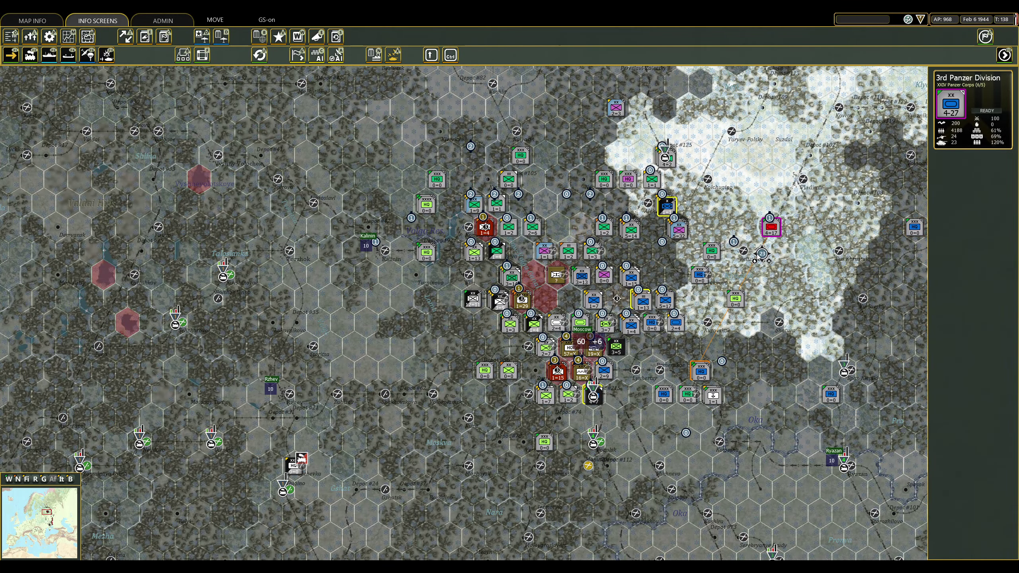
pyautogui.scroll(-3, 701, 315)
pyautogui.scroll(1, 510, 319)
pyautogui.scroll(1, 510, 319)
pyautogui.scroll(1, 509, 319)
# Move the 8th and 12th Panzer Divisions and the 11th ID into position around Gorky.
pyautogui.click(518, 297)
pyautogui.rightClick(629, 339)
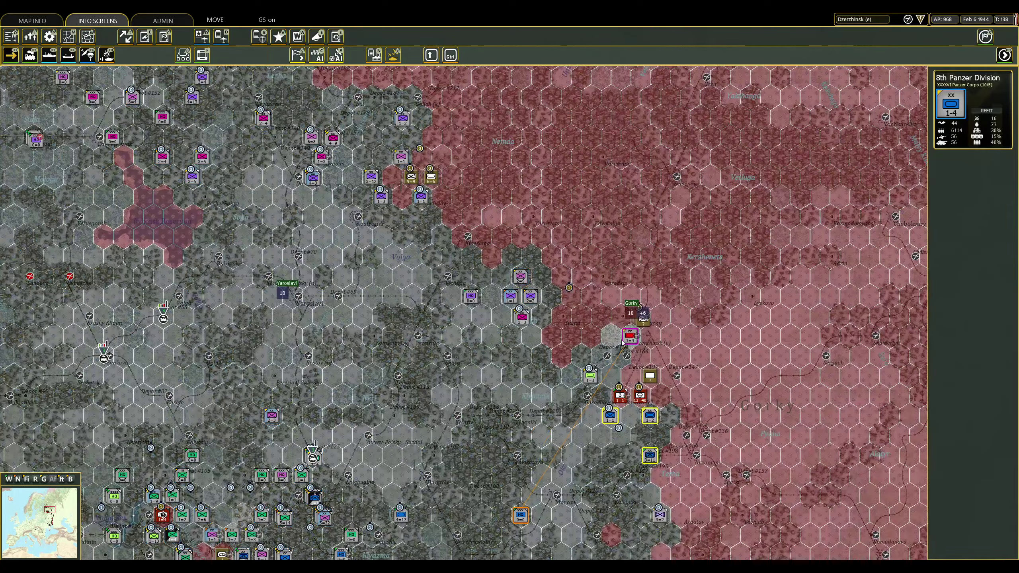
pyautogui.click(589, 375)
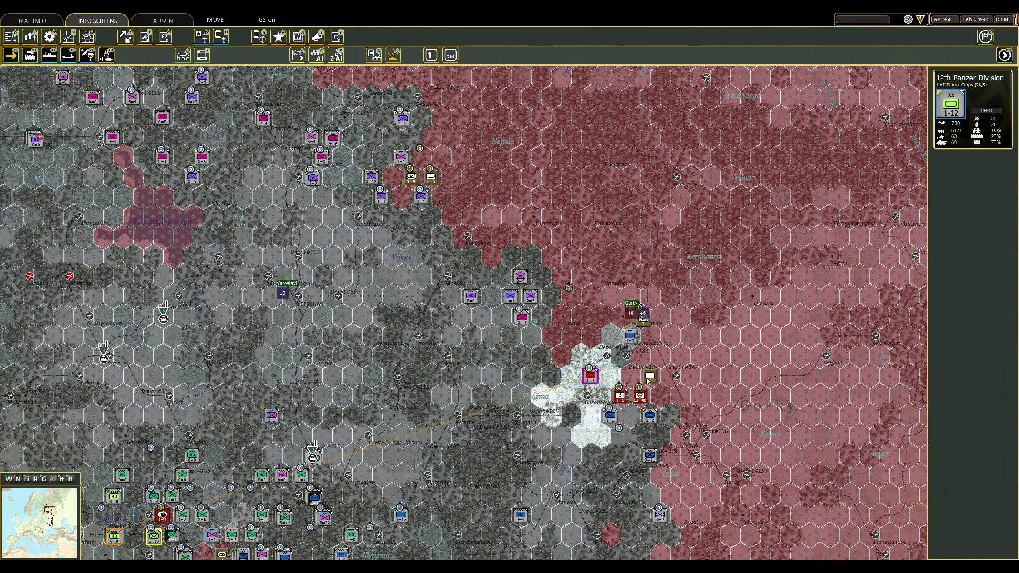
pyautogui.rightClick(649, 458)
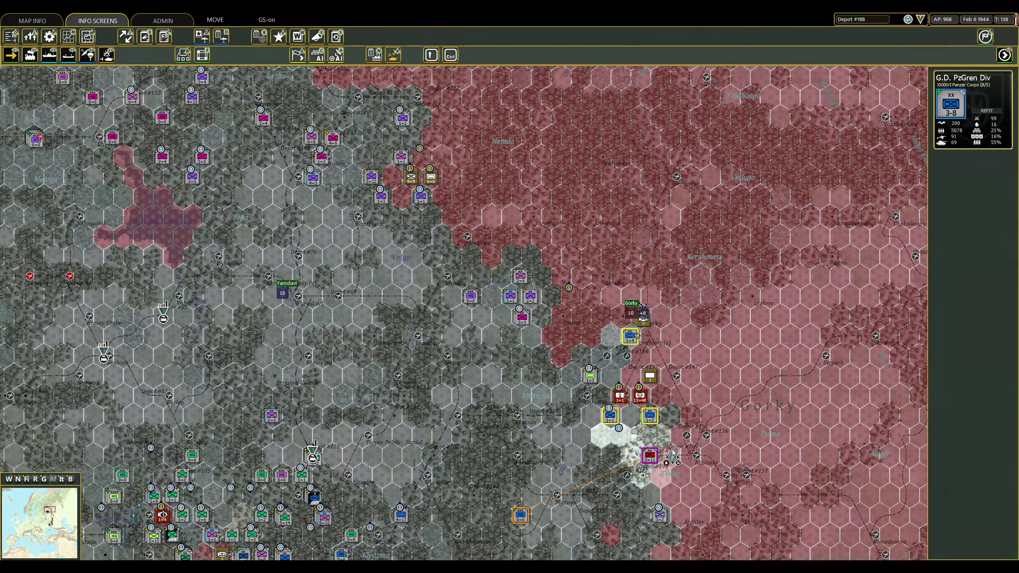
pyautogui.click(531, 297)
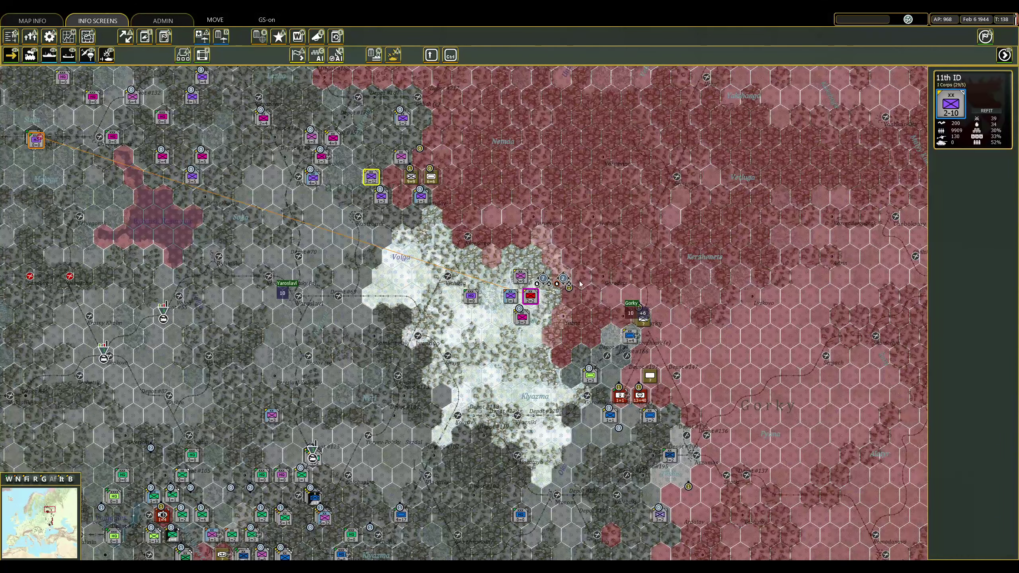
pyautogui.rightClick(558, 293)
# Advance the 121st and 123rd ID east, and stack the 6th LW Fld Div with the 58th ID.
pyautogui.click(556, 293)
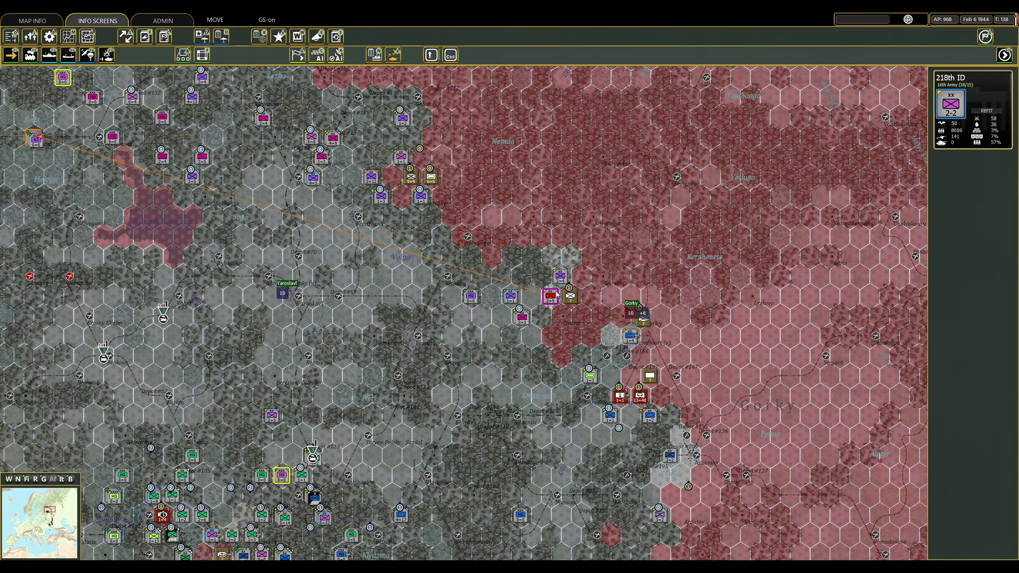
pyautogui.click(524, 316)
pyautogui.rightClick(562, 317)
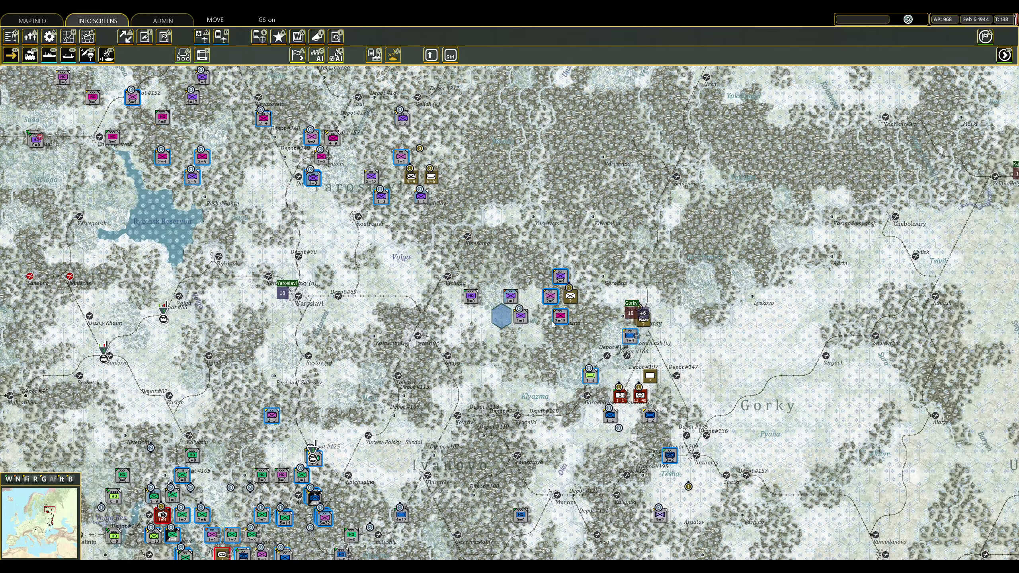
pyautogui.click(519, 317)
pyautogui.rightClick(519, 317)
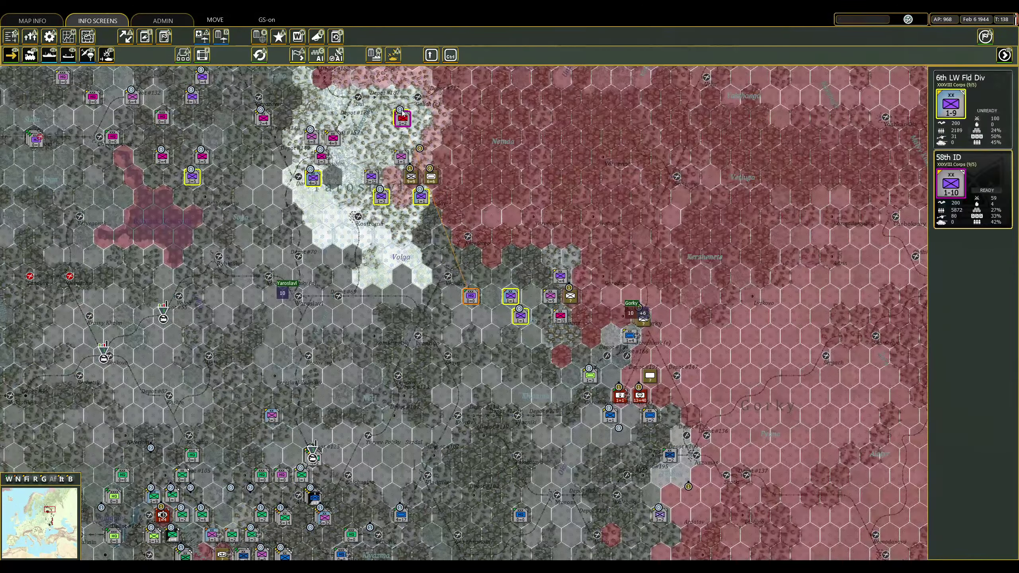
pyautogui.click(402, 119)
pyautogui.rightClick(441, 119)
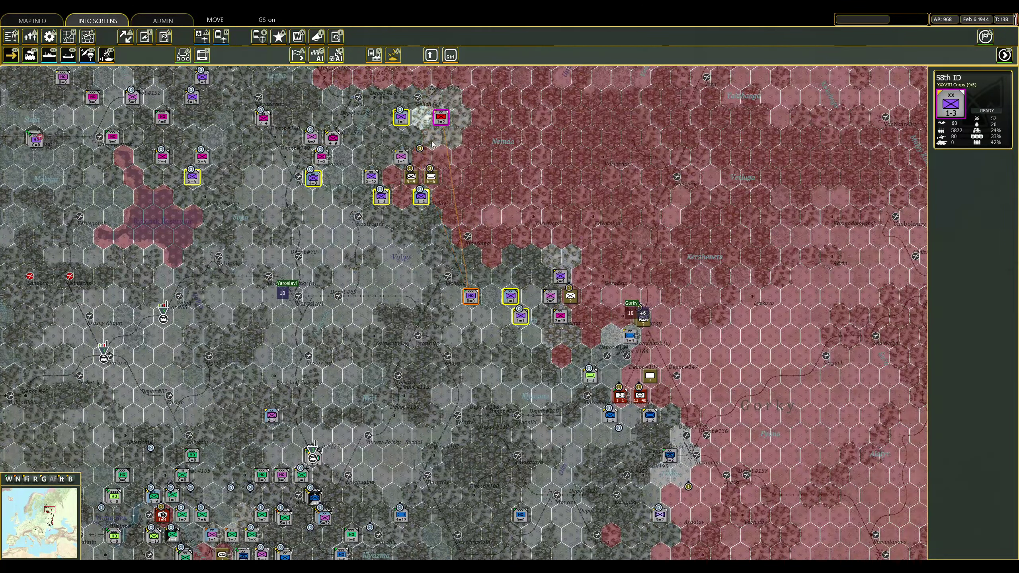
pyautogui.rightClick(443, 120)
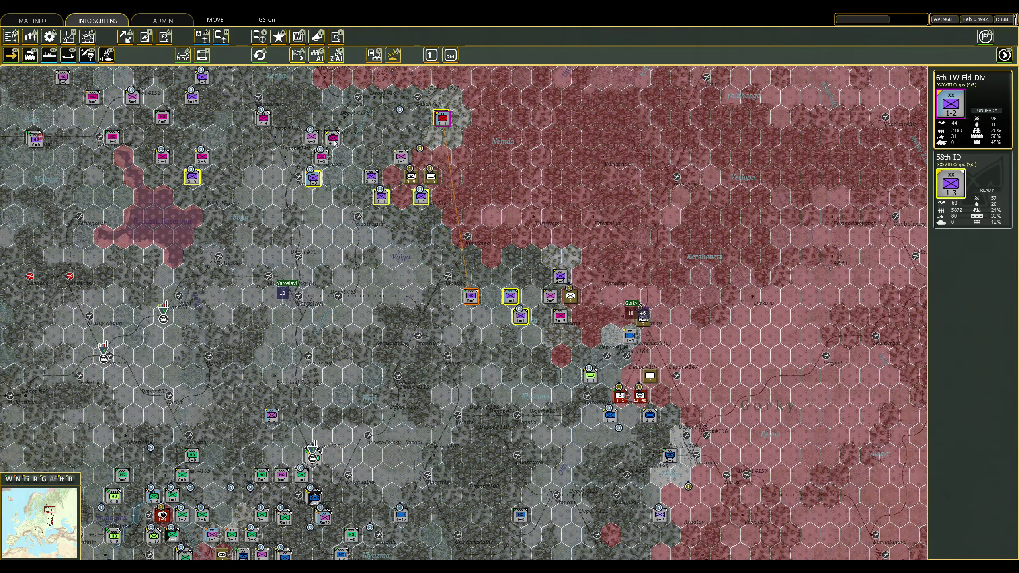
# Move the 126th ID into the neighbouring stack and send the 291st ID east.
pyautogui.click(329, 118)
pyautogui.click(332, 139)
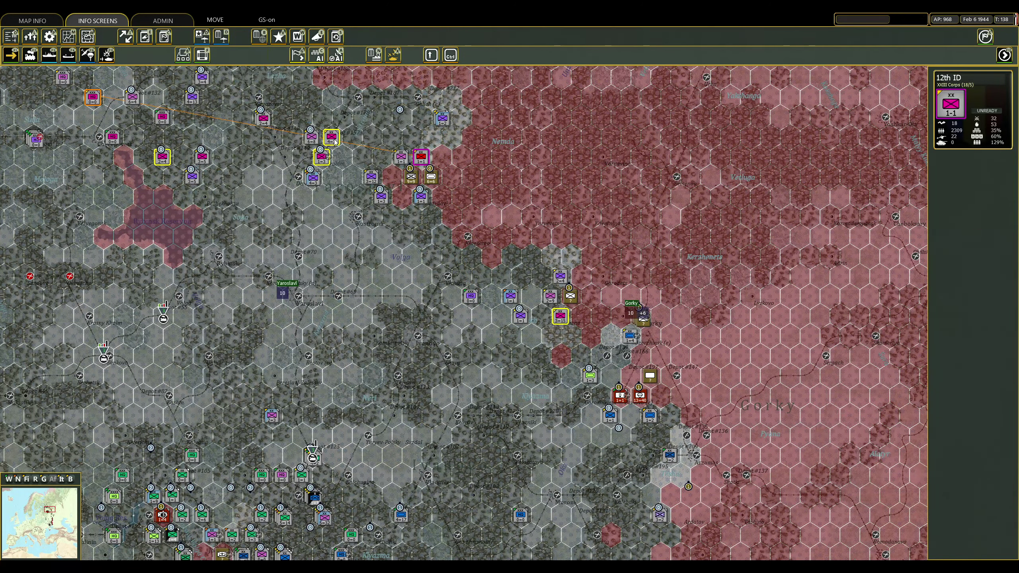
pyautogui.rightClick(322, 157)
pyautogui.click(322, 156)
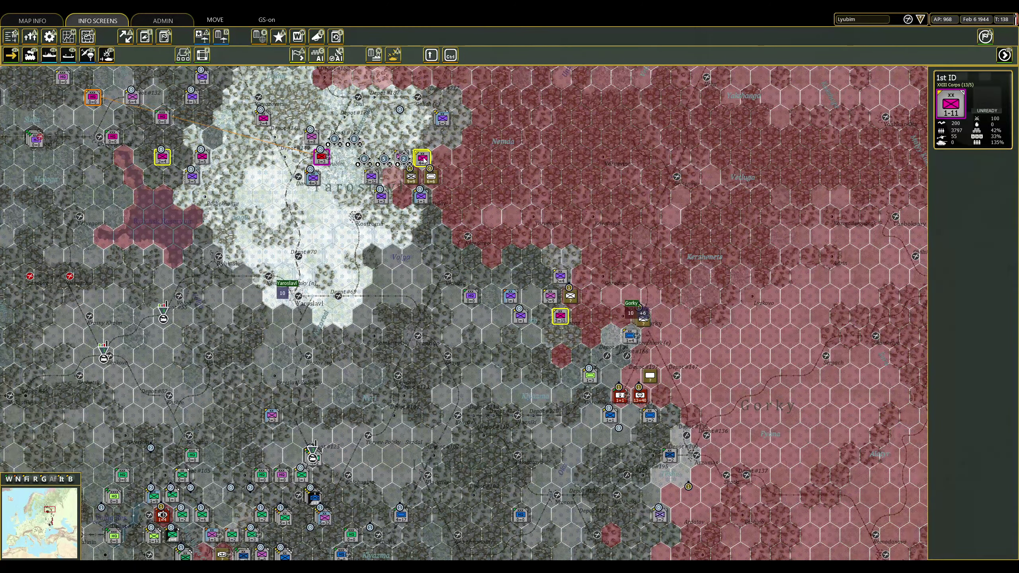
pyautogui.click(321, 156)
pyautogui.click(322, 156)
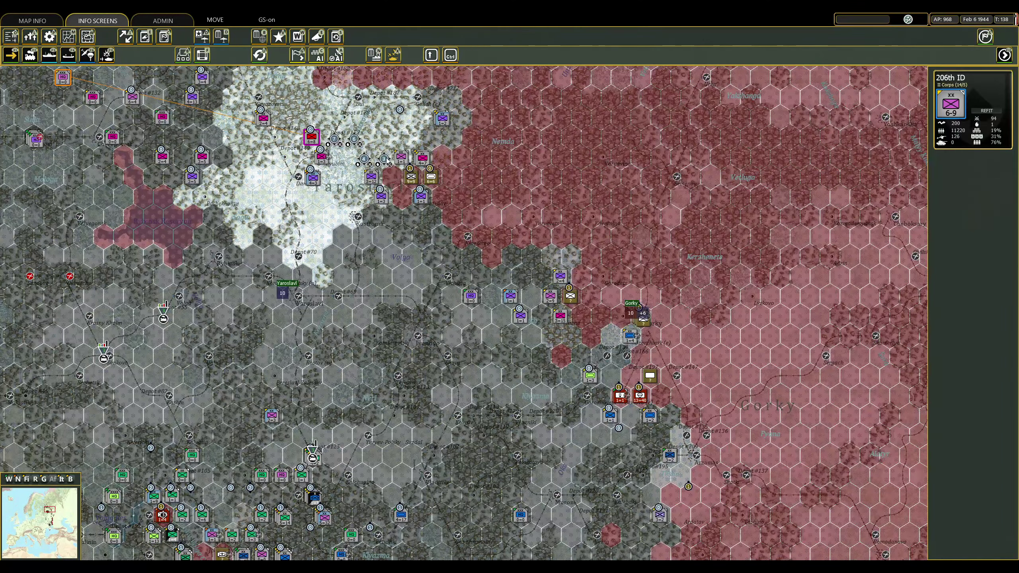
pyautogui.click(371, 177)
pyautogui.rightClick(422, 198)
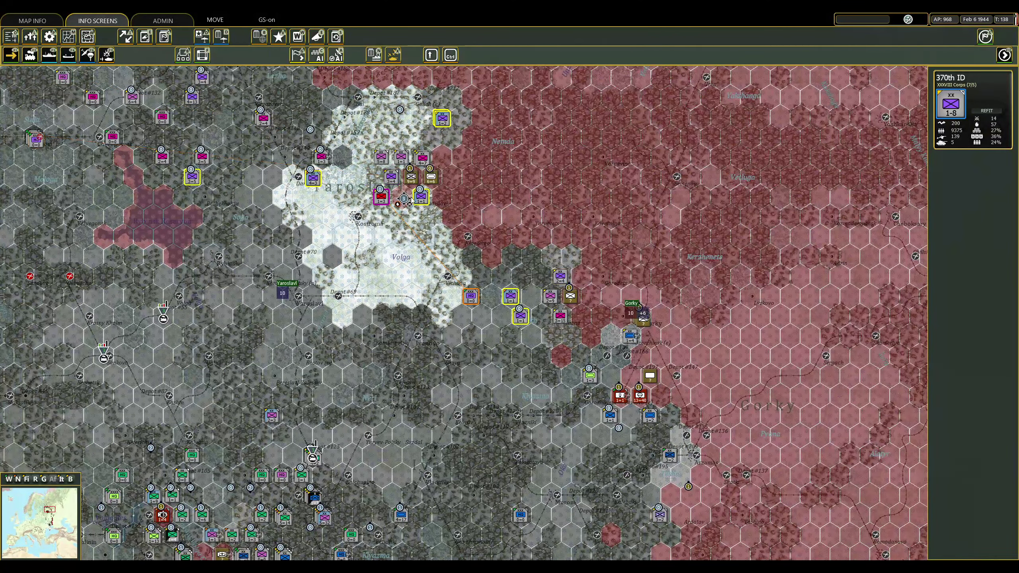
# Move the 15th and 12th LW Fld Divs toward the front, plus another division and the 36th ID.
pyautogui.click(421, 198)
pyautogui.rightClick(511, 296)
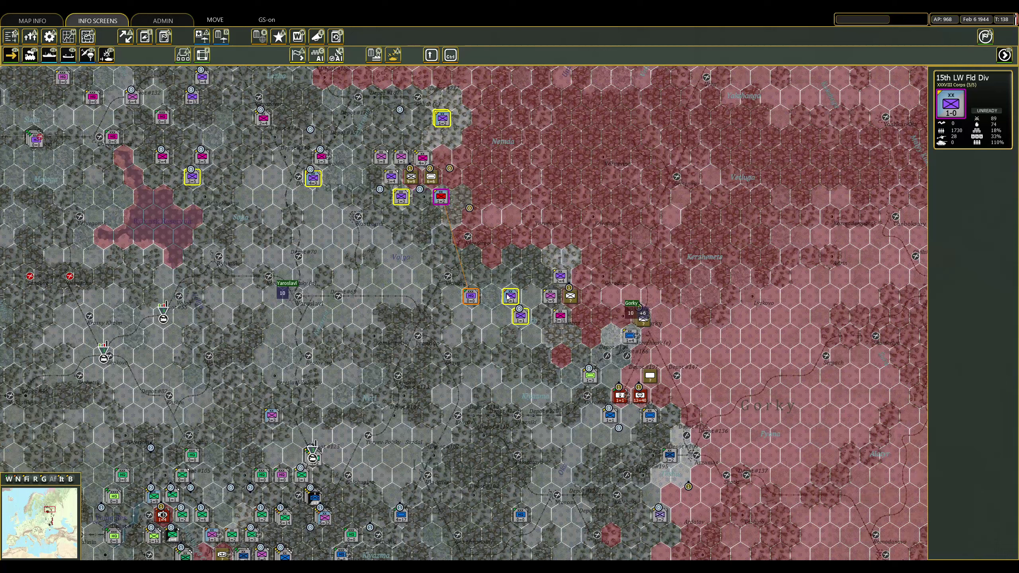
pyautogui.click(511, 297)
pyautogui.rightClick(521, 239)
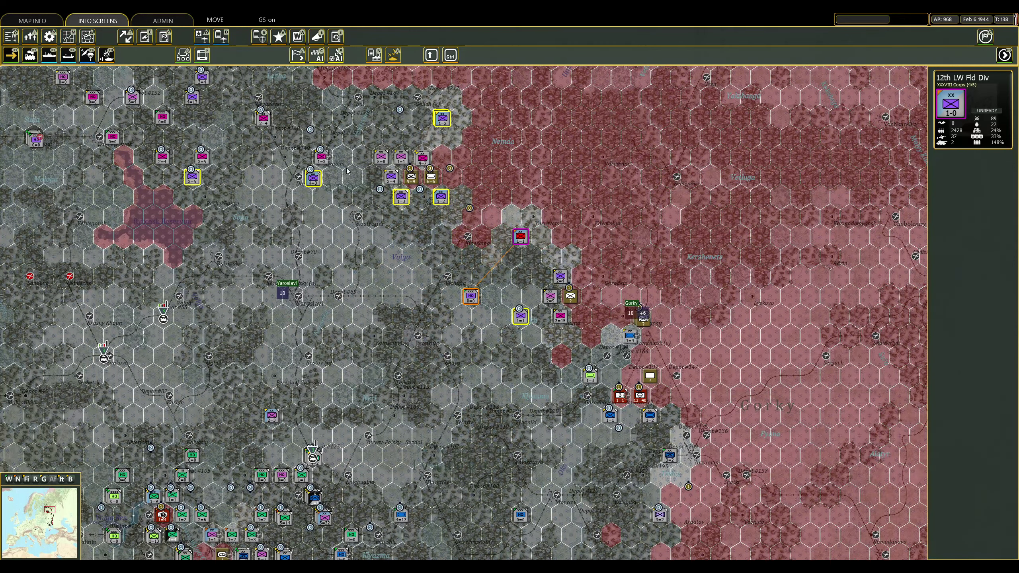
pyautogui.click(328, 159)
pyautogui.rightClick(382, 159)
pyautogui.click(383, 159)
pyautogui.click(382, 163)
pyautogui.rightClick(335, 201)
# Advance the 32nd, 377th and 93rd ID east, with another unit joining the 377th.
pyautogui.click(385, 201)
pyautogui.press('Up')
pyautogui.press('Up')
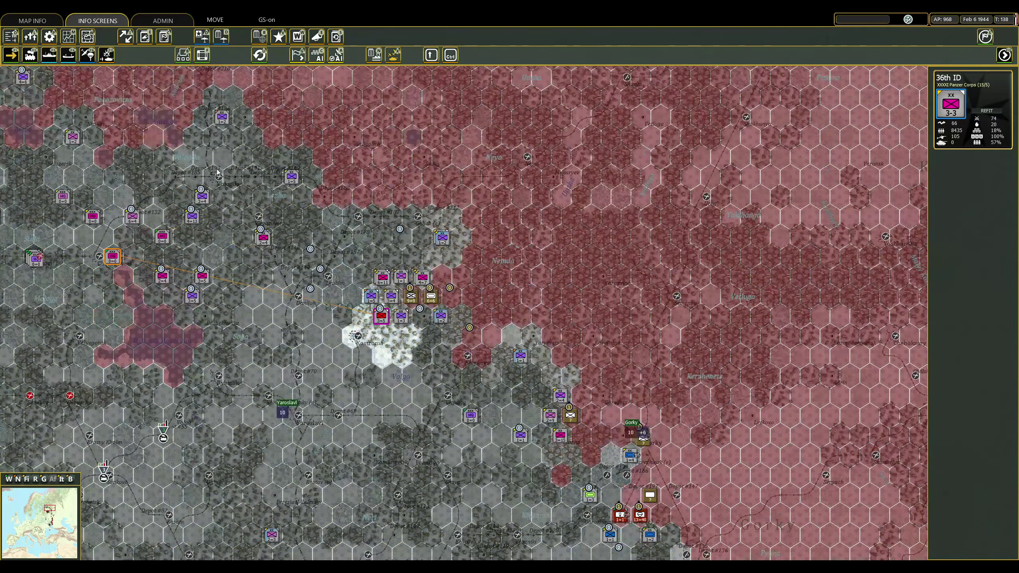
pyautogui.rightClick(201, 316)
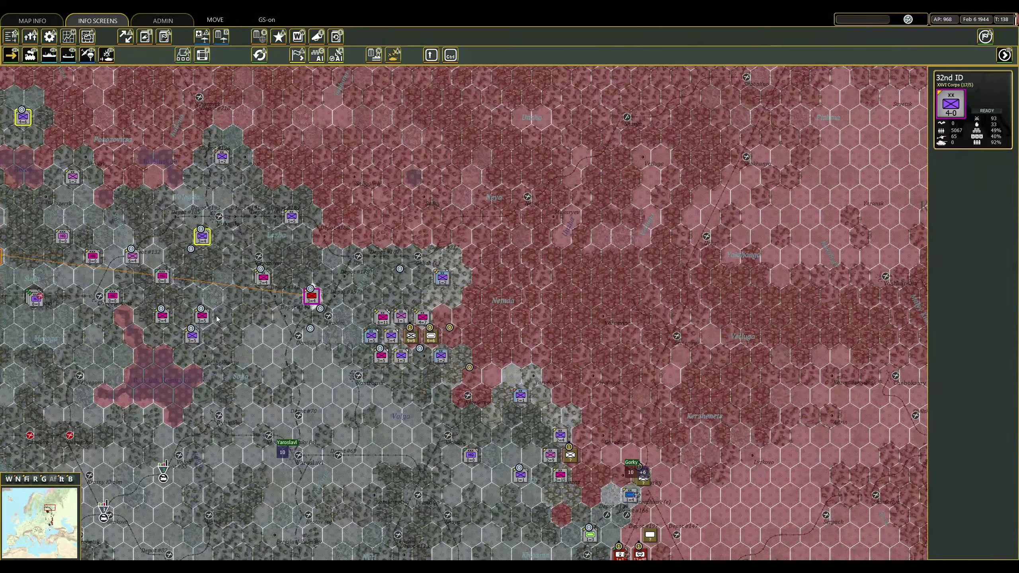
pyautogui.click(263, 277)
pyautogui.rightClick(313, 355)
pyautogui.click(203, 316)
pyautogui.rightClick(319, 356)
pyautogui.click(162, 318)
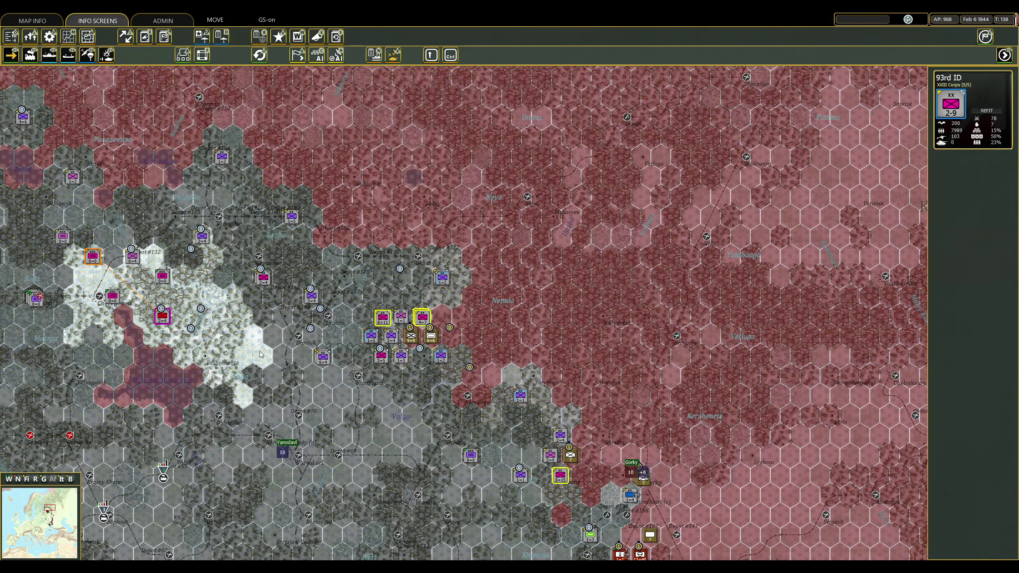
pyautogui.rightClick(262, 357)
# Relocate the XXXXI Pz Crps headquarters and move the 122nd ID beside the 251st ID.
pyautogui.click(93, 257)
pyautogui.rightClick(112, 296)
pyautogui.click(112, 297)
pyautogui.rightClick(159, 312)
pyautogui.click(162, 276)
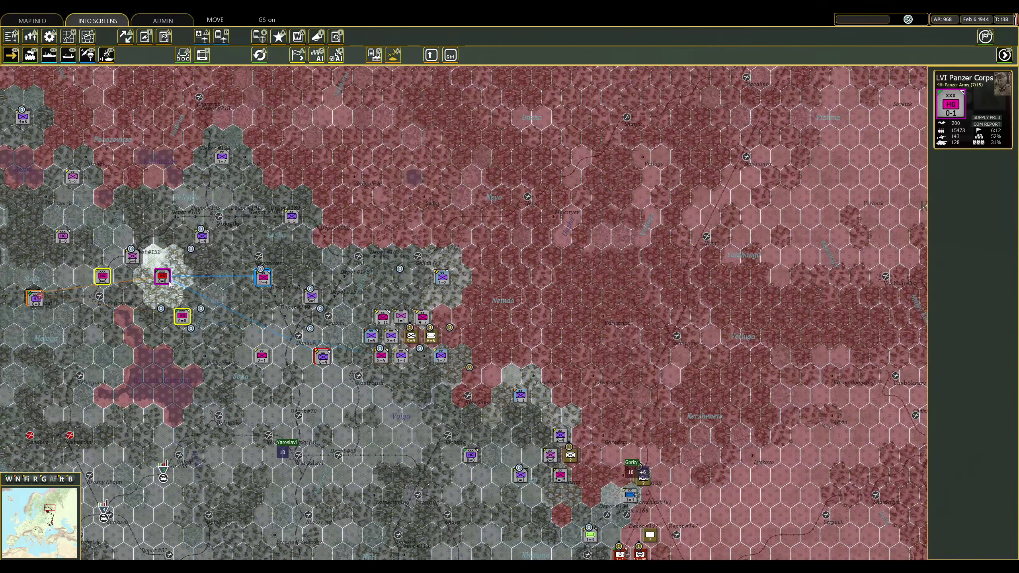
pyautogui.click(263, 276)
pyautogui.rightClick(352, 299)
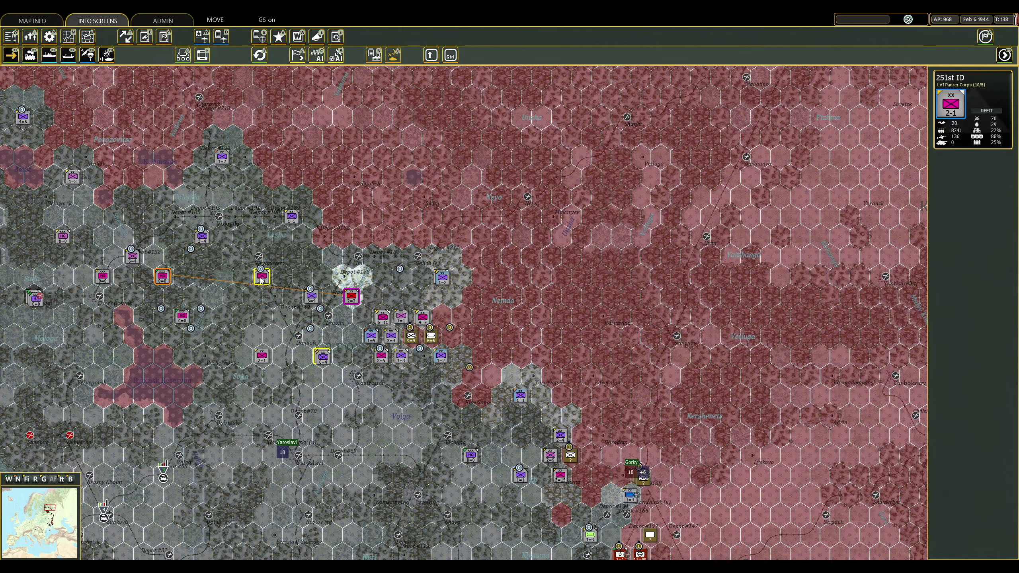
pyautogui.click(264, 277)
pyautogui.rightClick(363, 305)
# Move the 254th ID one hex northwest and check that hex's options.
pyautogui.click(73, 177)
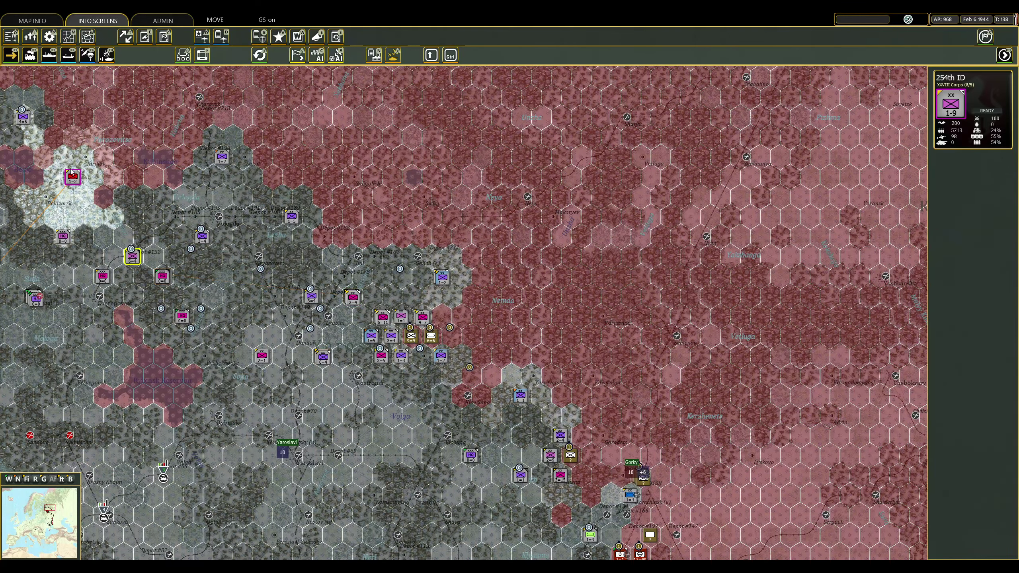
pyautogui.rightClick(44, 156)
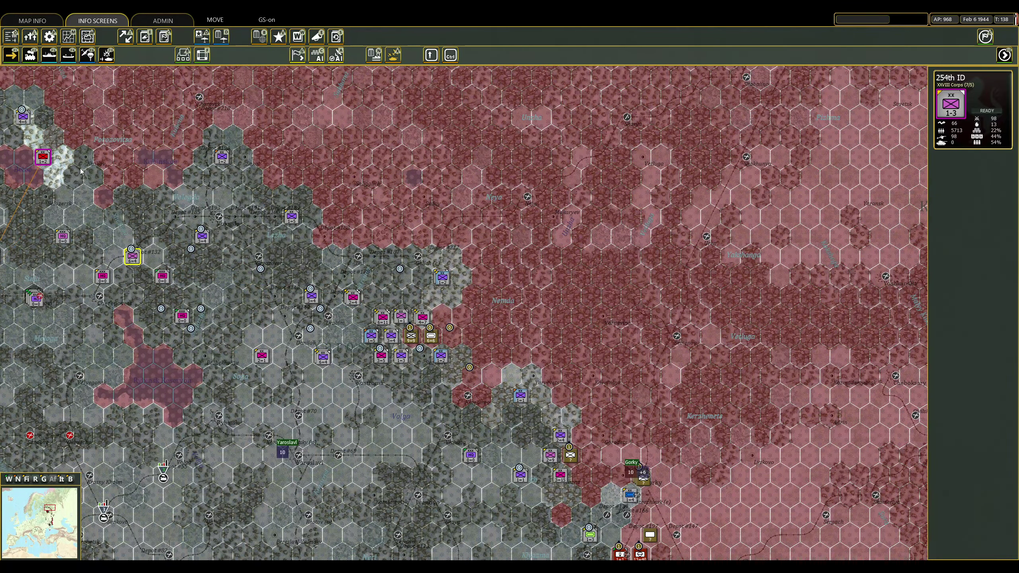
pyautogui.press('r')
pyautogui.rightClick(67, 159)
pyautogui.click(83, 278)
pyautogui.scroll(-2, 412, 180)
pyautogui.scroll(-4, 509, 319)
pyautogui.scroll(-3, 510, 319)
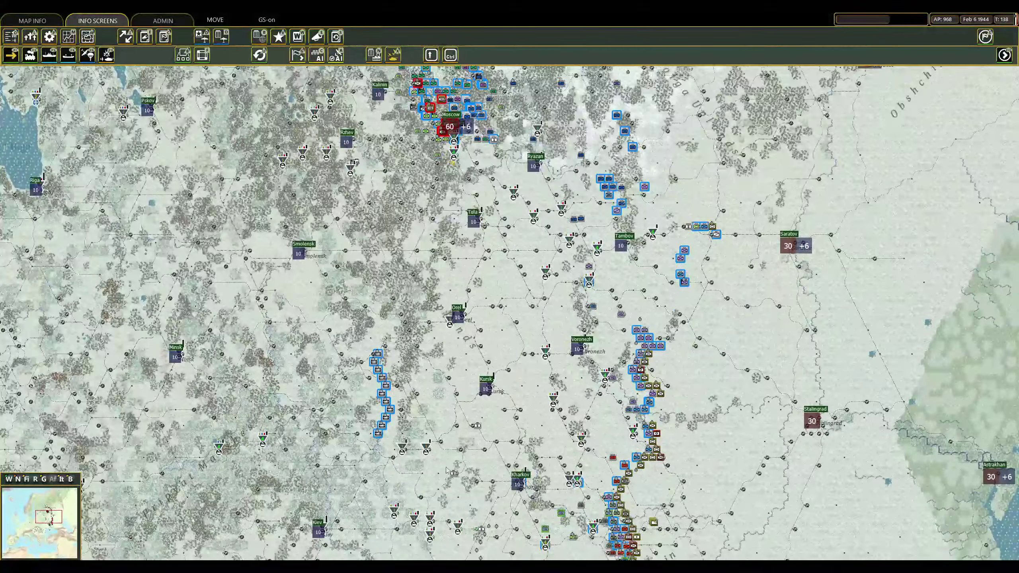
pyautogui.scroll(-2, 510, 318)
pyautogui.scroll(-2, 510, 318)
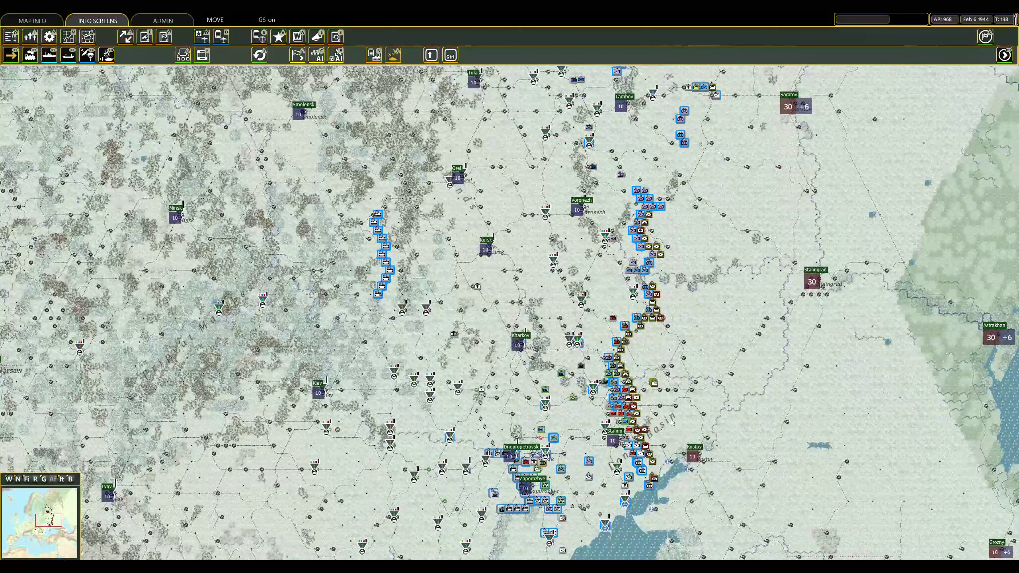
pyautogui.scroll(-2, 538, 251)
pyautogui.scroll(2, 451, 187)
pyautogui.scroll(2, 451, 187)
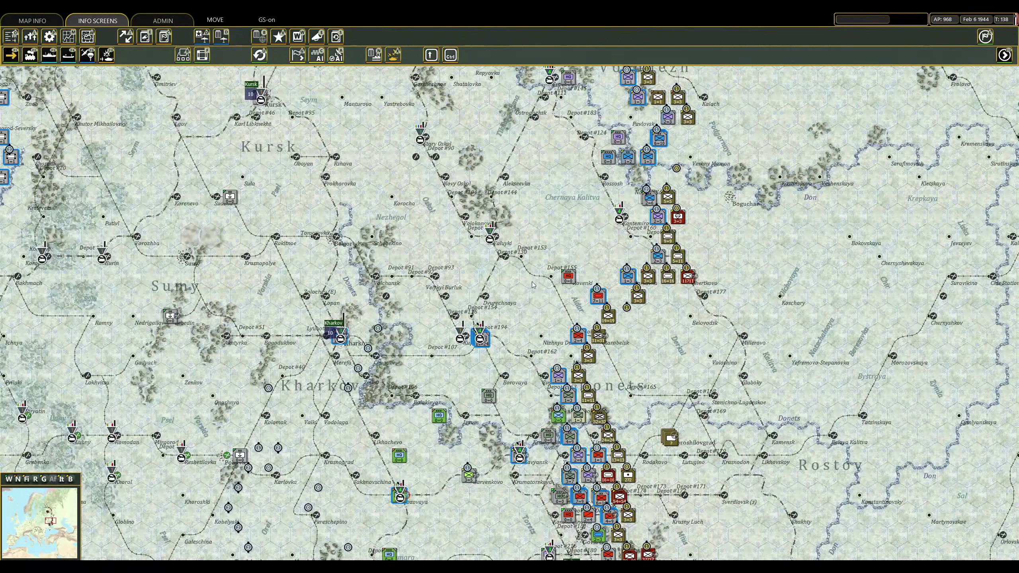
pyautogui.scroll(1, 450, 187)
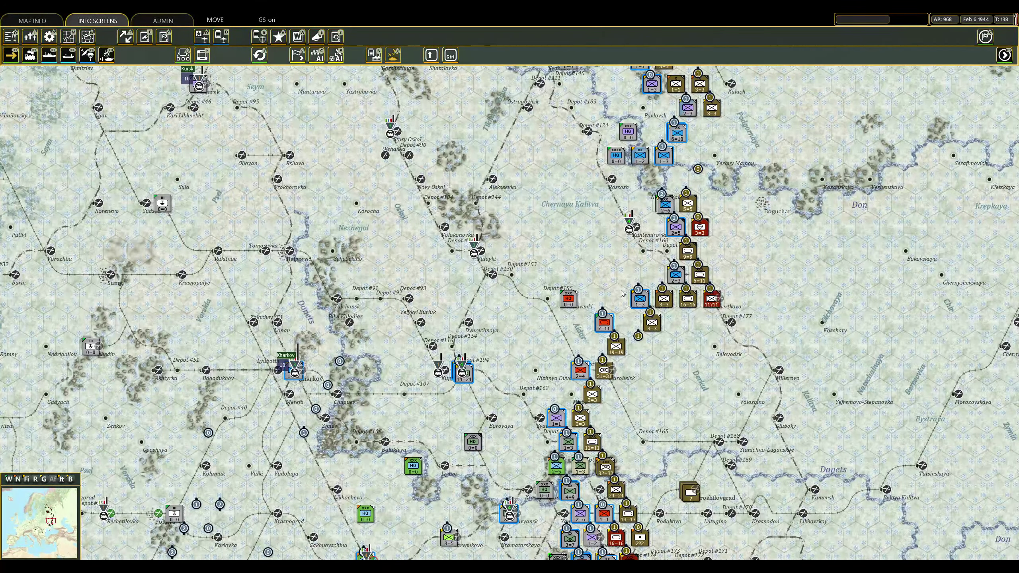
# Inspect the 23rd Panzer Division's detailed roster near Kharkov, then close it.
pyautogui.click(463, 368)
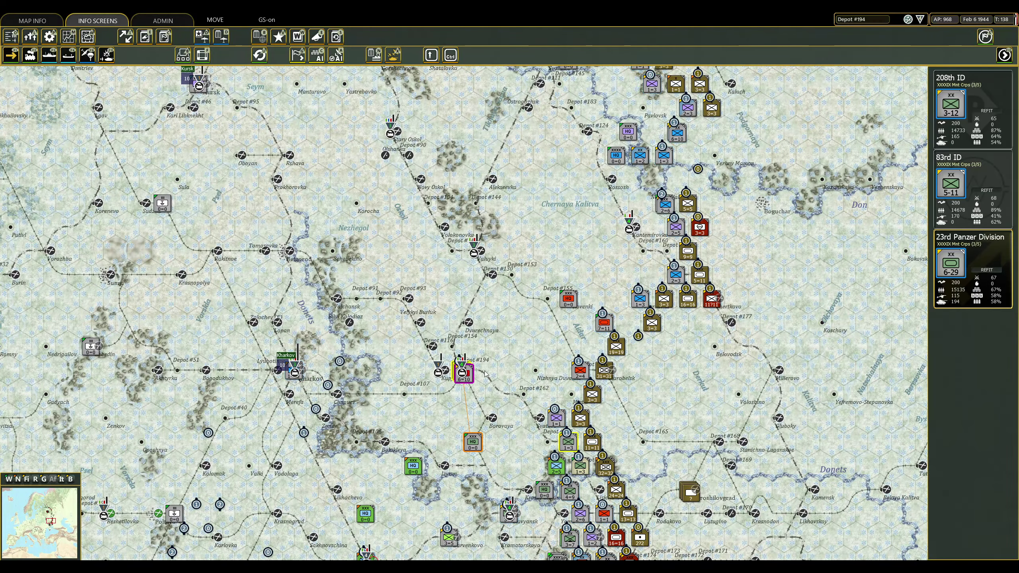
pyautogui.click(972, 271)
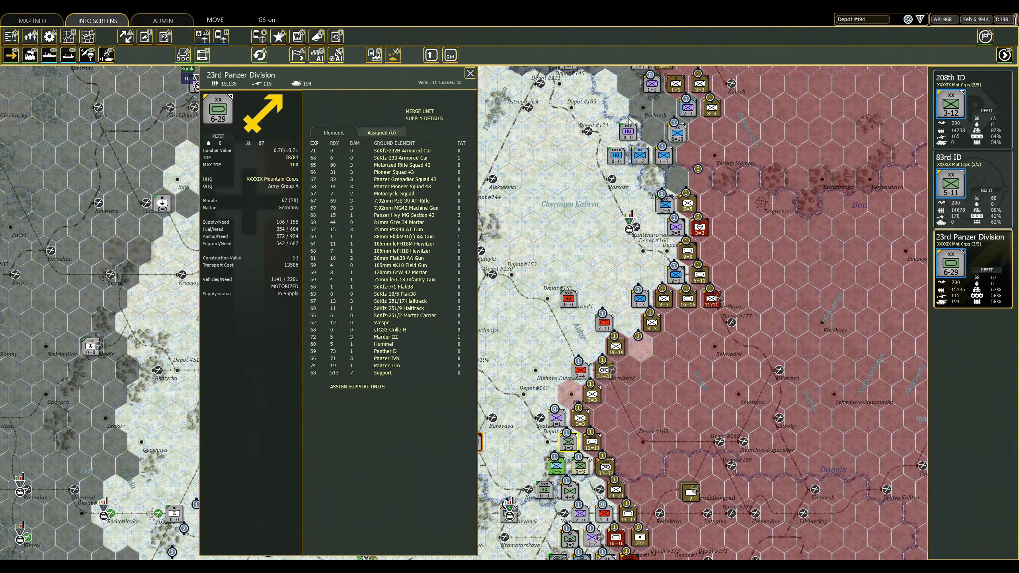
pyautogui.click(470, 73)
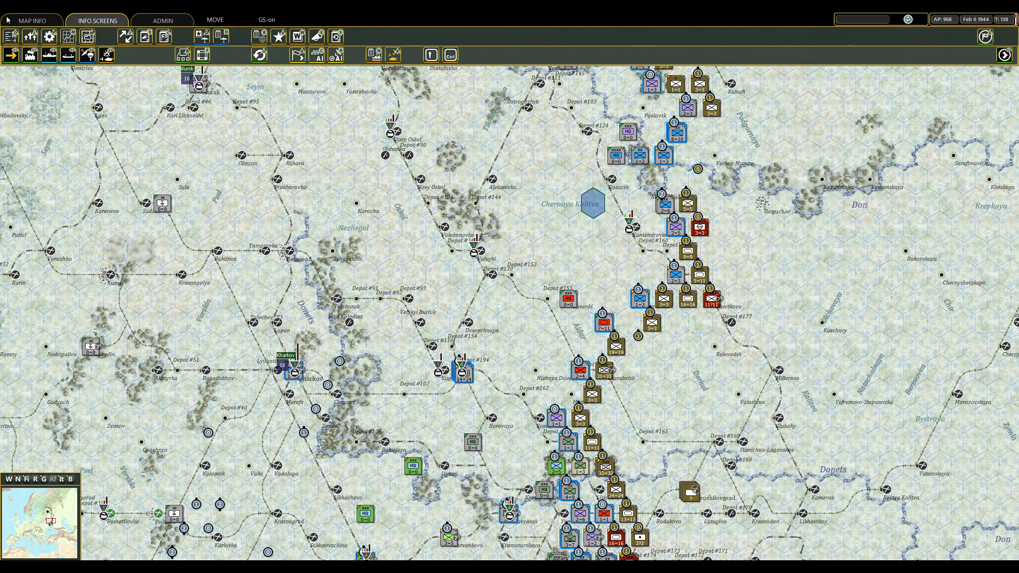
# Check the ground losses summary, then end the turn without AI depot management.
pyautogui.press('l')
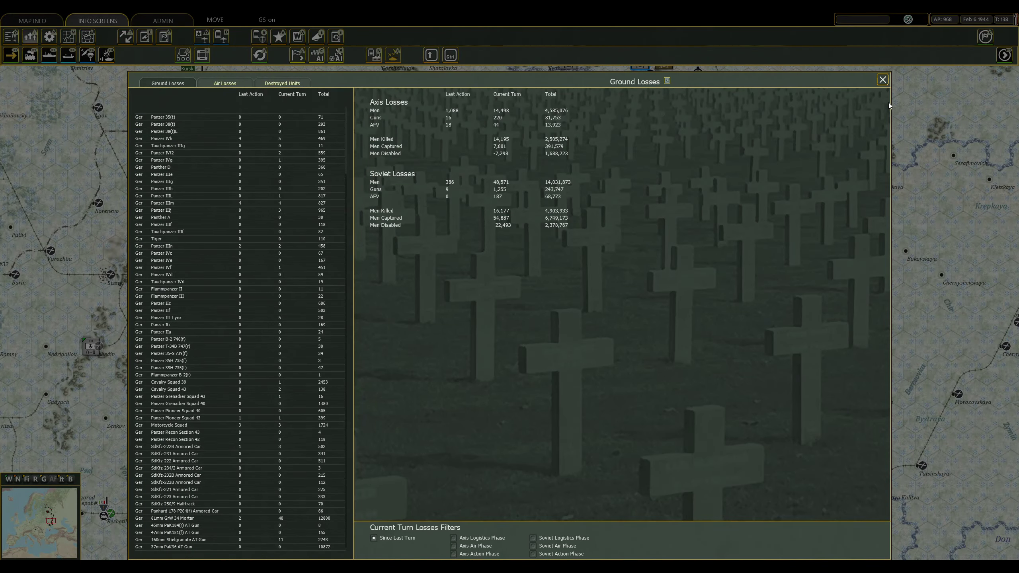
pyautogui.click(882, 80)
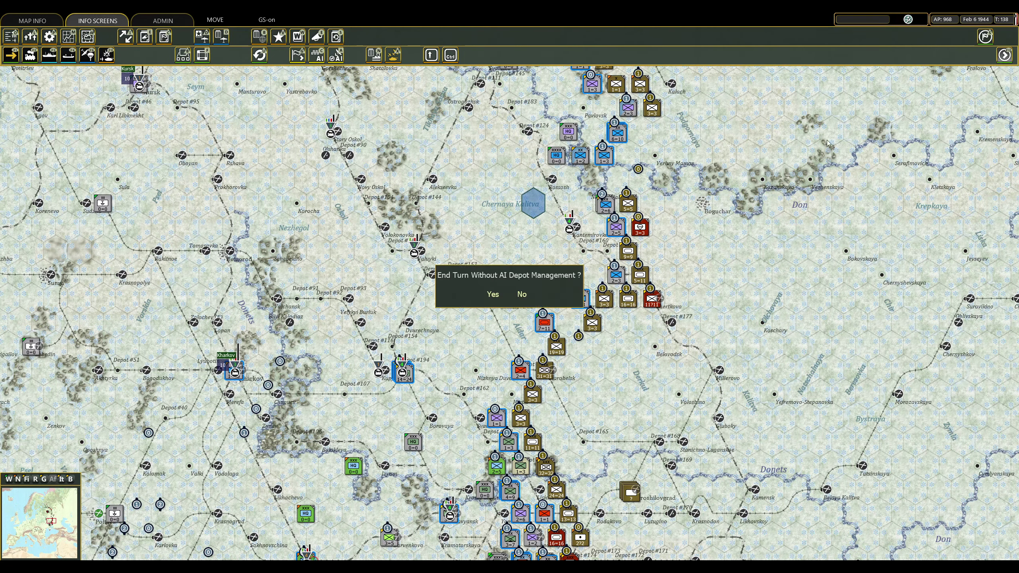
pyautogui.click(492, 296)
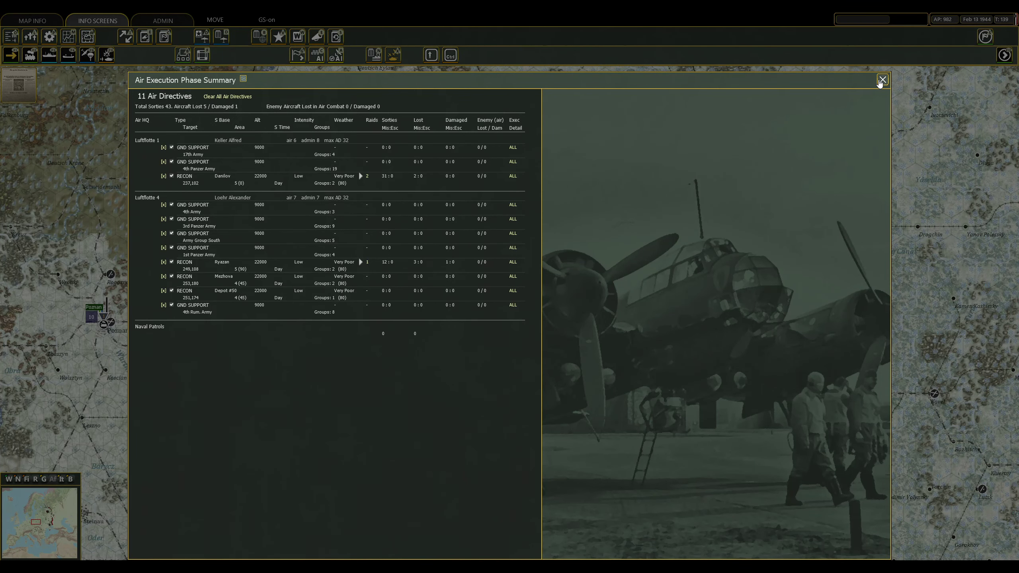
# Dismiss the air summary, zoom in on Moscow, and review turn 139 ground losses.
pyautogui.click(882, 81)
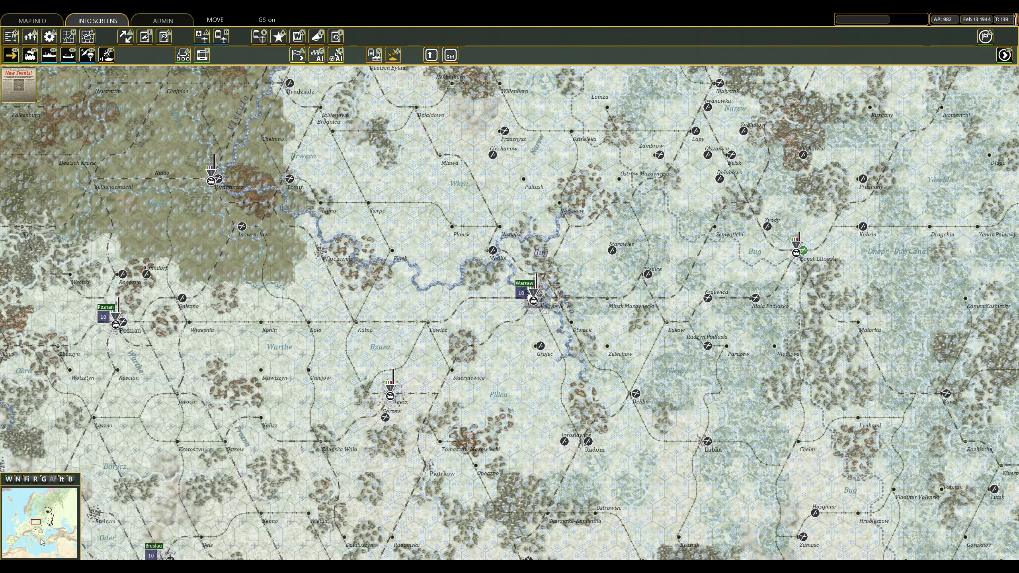
pyautogui.scroll(-2, 538, 289)
pyautogui.scroll(-2, 525, 291)
pyautogui.scroll(-2, 516, 295)
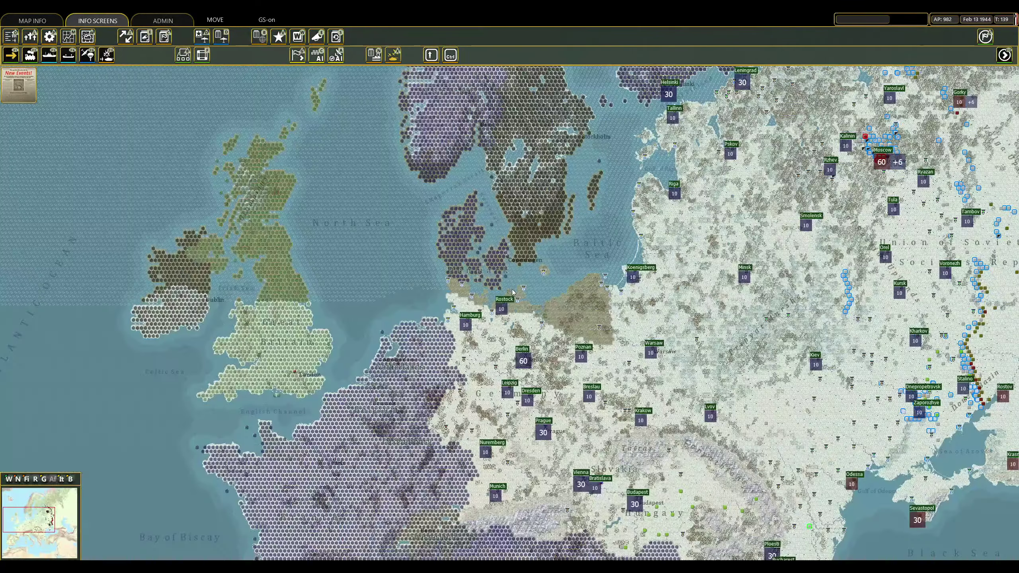
pyautogui.moveTo(839, 284); pyautogui.dragTo(781, 284)
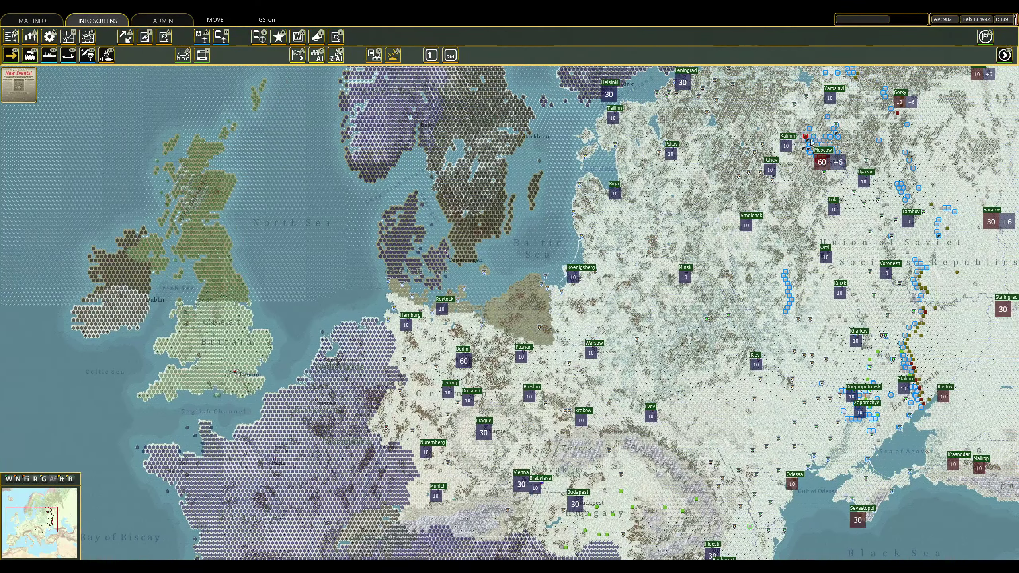
pyautogui.scroll(4, 808, 146)
pyautogui.moveTo(479, 287); pyautogui.dragTo(549, 287)
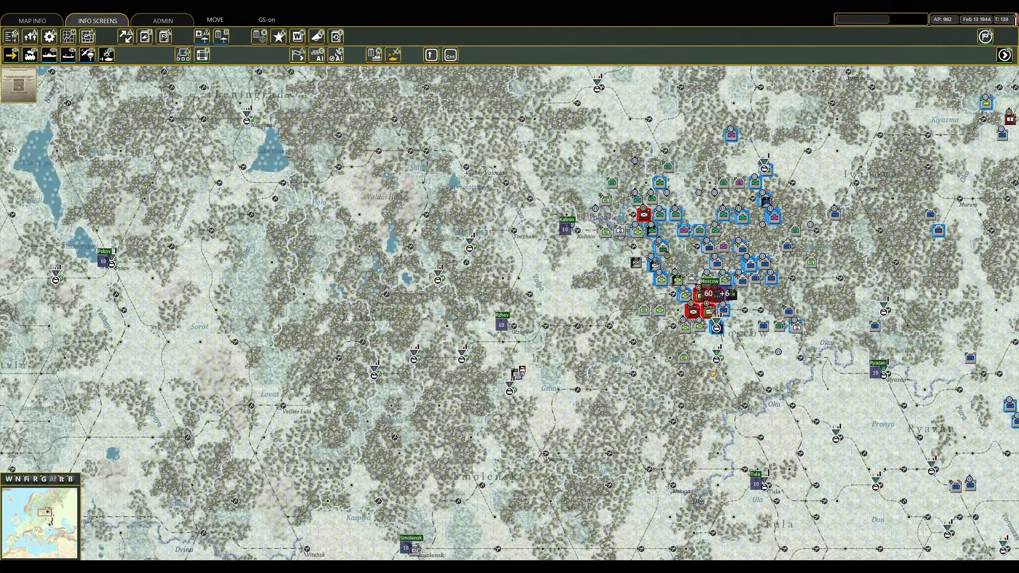
pyautogui.click(29, 54)
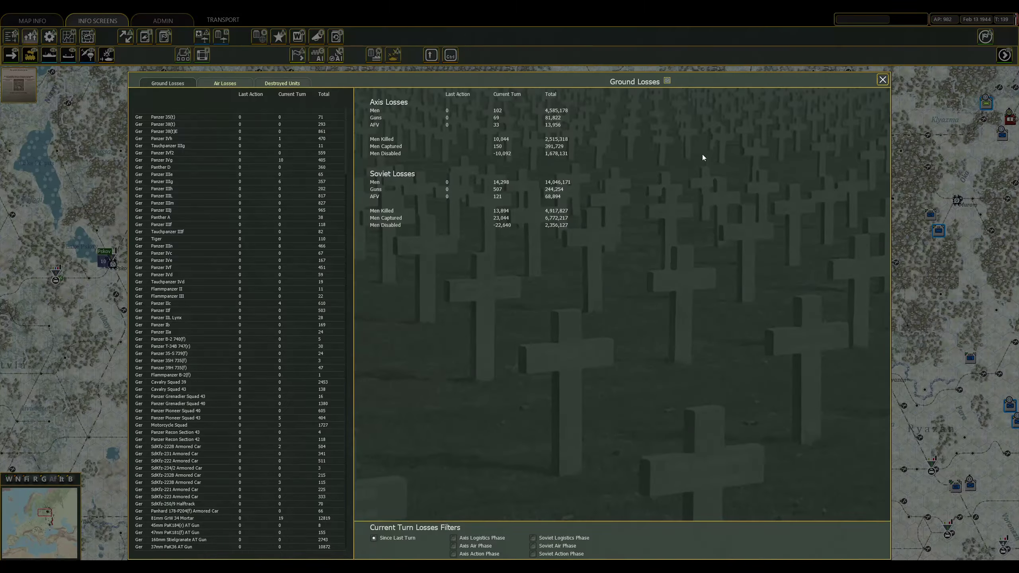
pyautogui.click(882, 80)
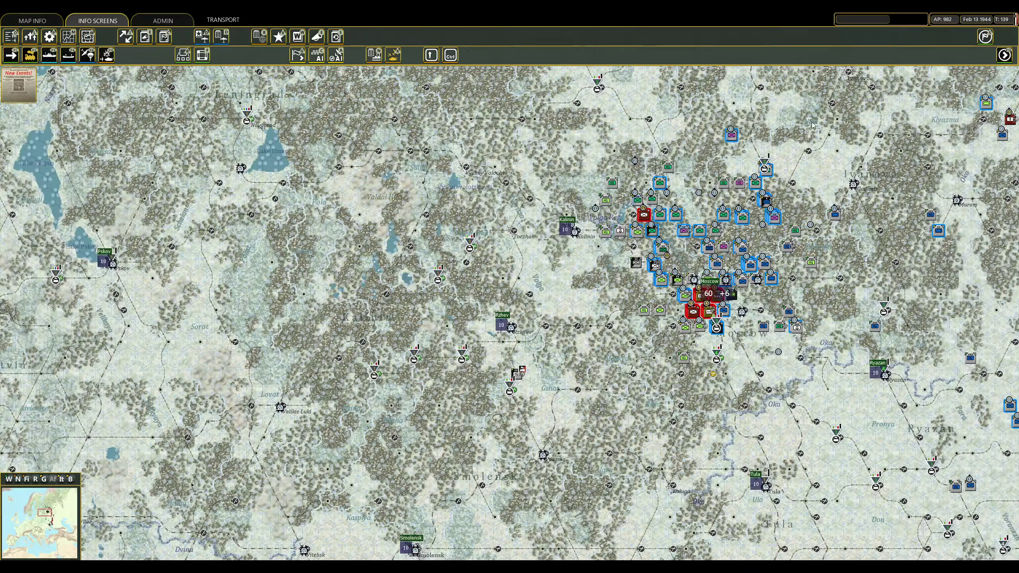
# Check unit stacks near Moscow and set the 82nd ID to refit.
pyautogui.press('Down')
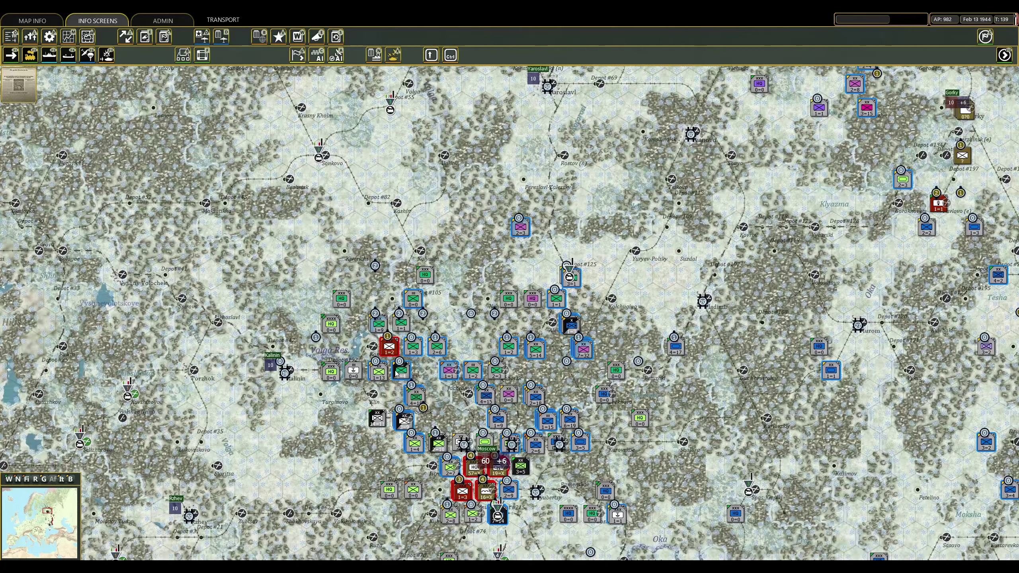
pyautogui.click(583, 348)
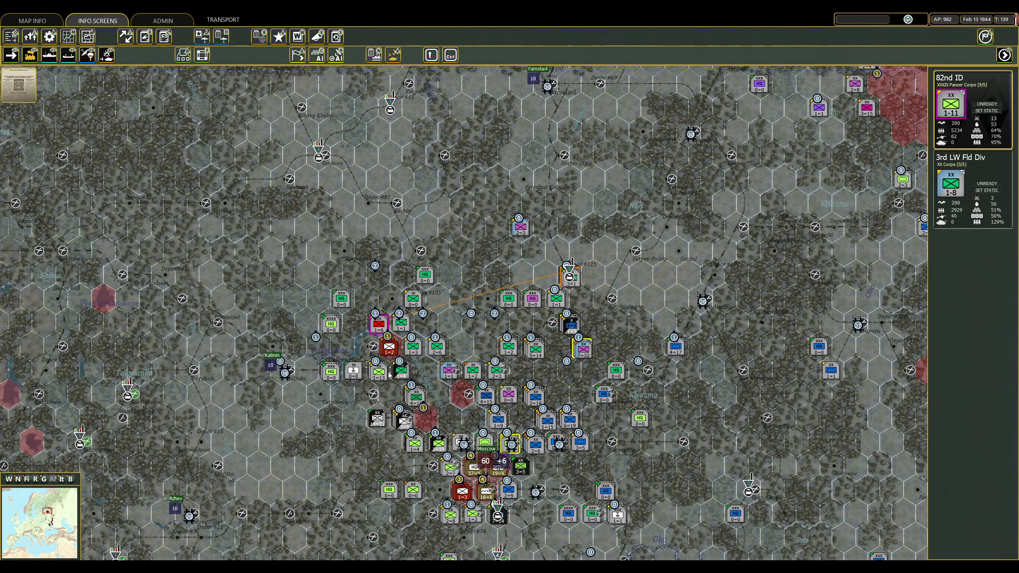
pyautogui.click(903, 180)
pyautogui.click(412, 346)
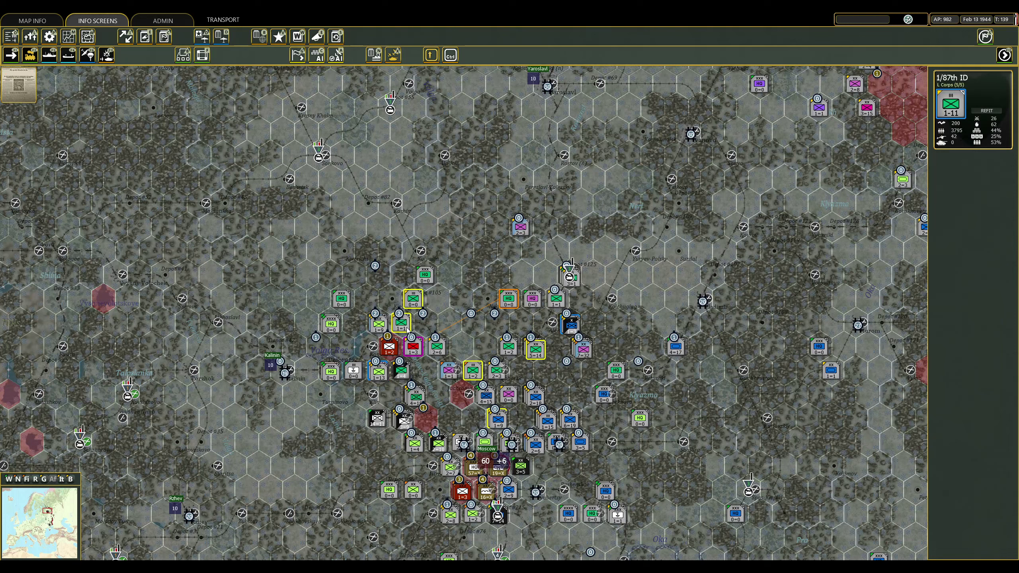
pyautogui.click(512, 443)
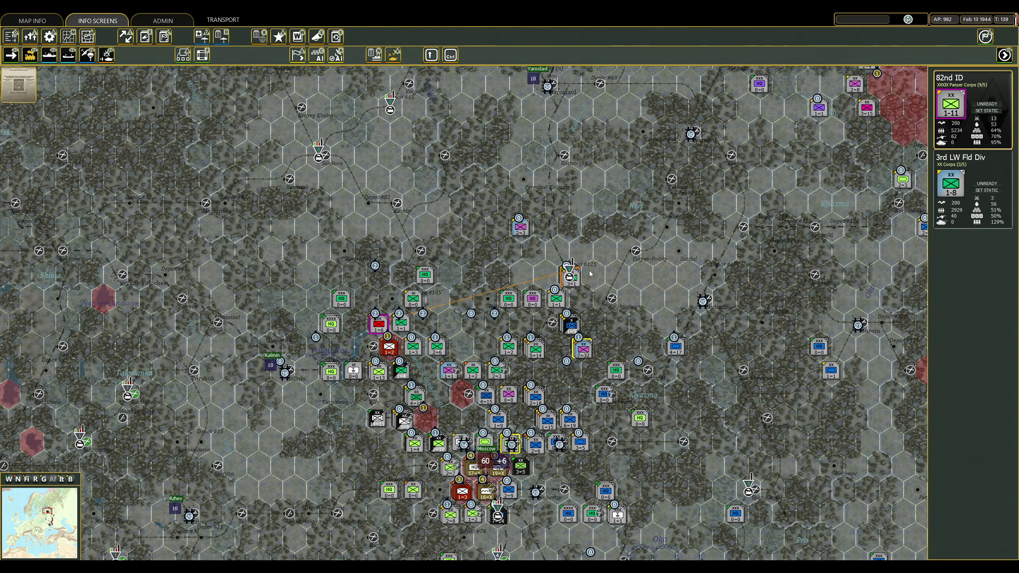
pyautogui.press('r')
pyautogui.click(412, 299)
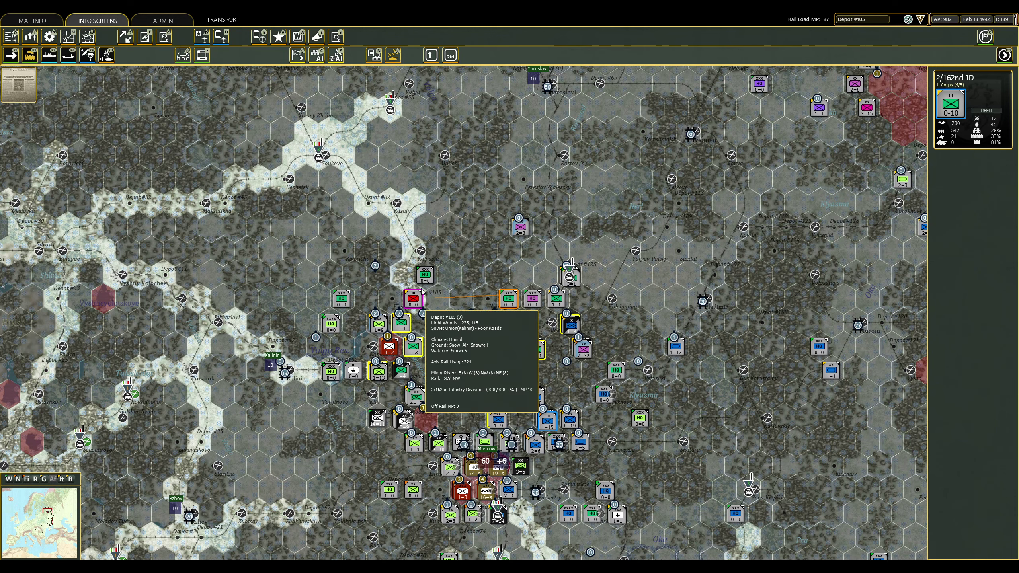
# Launch grouped deliberate attacks on two Soviet hexes near and south of Moscow.
pyautogui.click(412, 299)
pyautogui.keyDown('ctrl'); pyautogui.click(409, 529); pyautogui.keyUp('ctrl')
pyautogui.keyDown('ctrl'); pyautogui.click(508, 444); pyautogui.keyUp('ctrl')
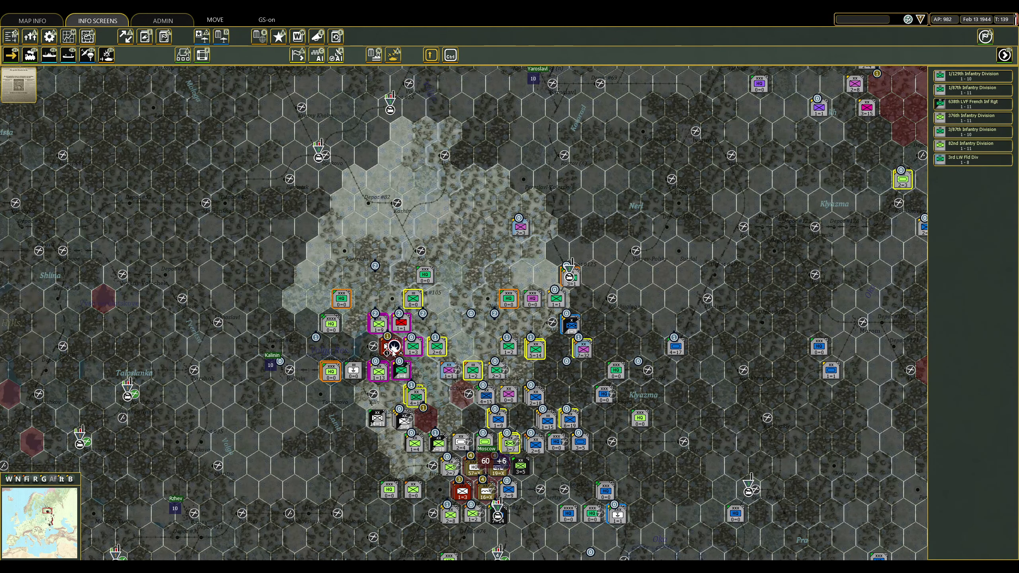
pyautogui.rightClick(397, 350)
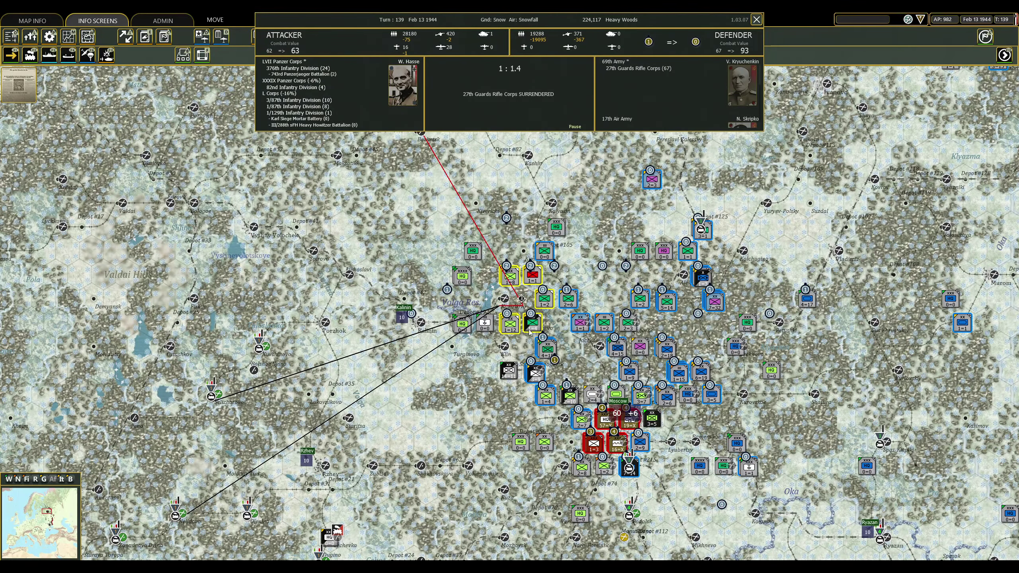
pyautogui.click(510, 95)
pyautogui.click(462, 278)
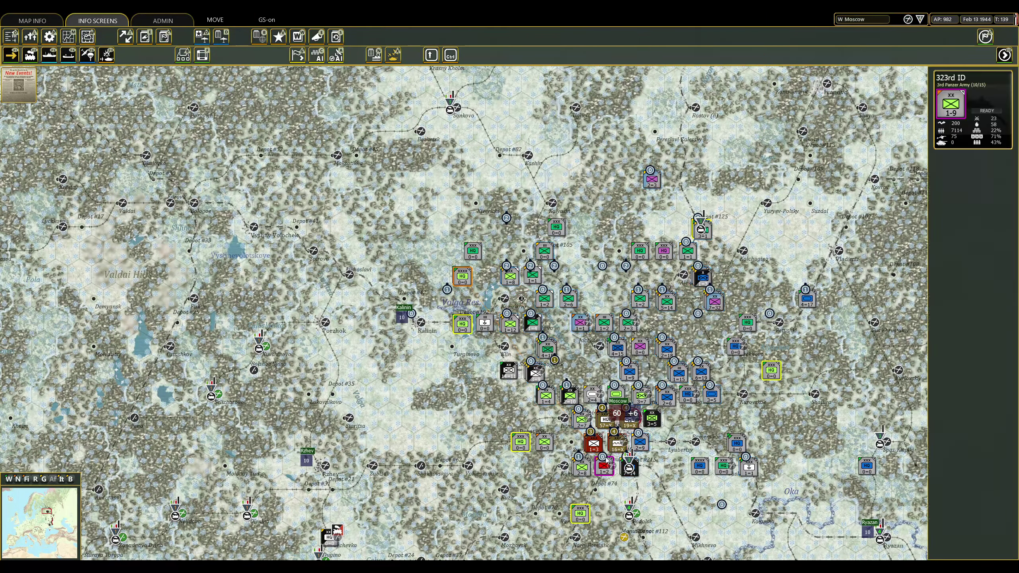
pyautogui.keyDown('ctrl'); pyautogui.click(592, 443); pyautogui.keyUp('ctrl')
pyautogui.rightClick(604, 464)
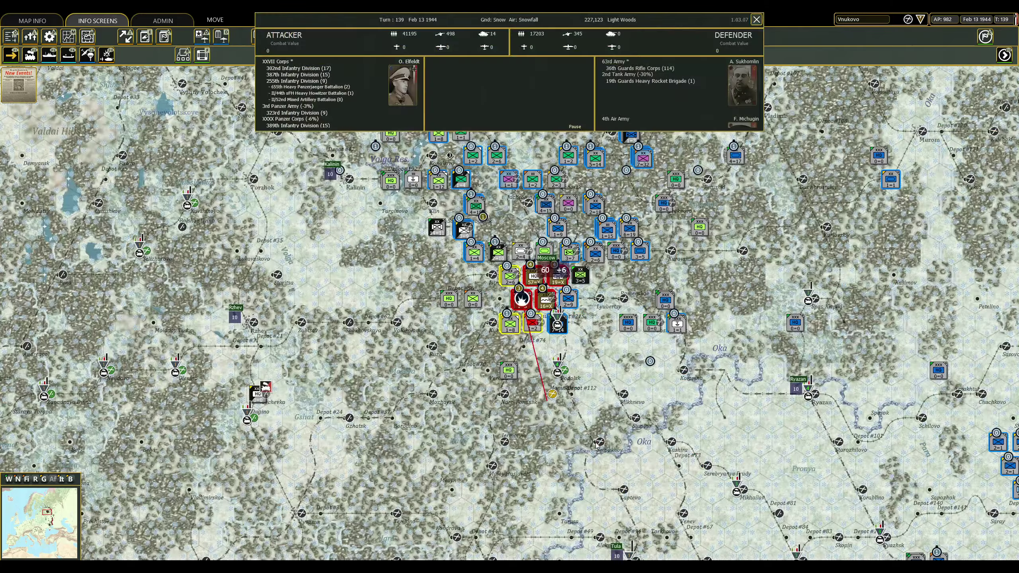
pyautogui.click(510, 94)
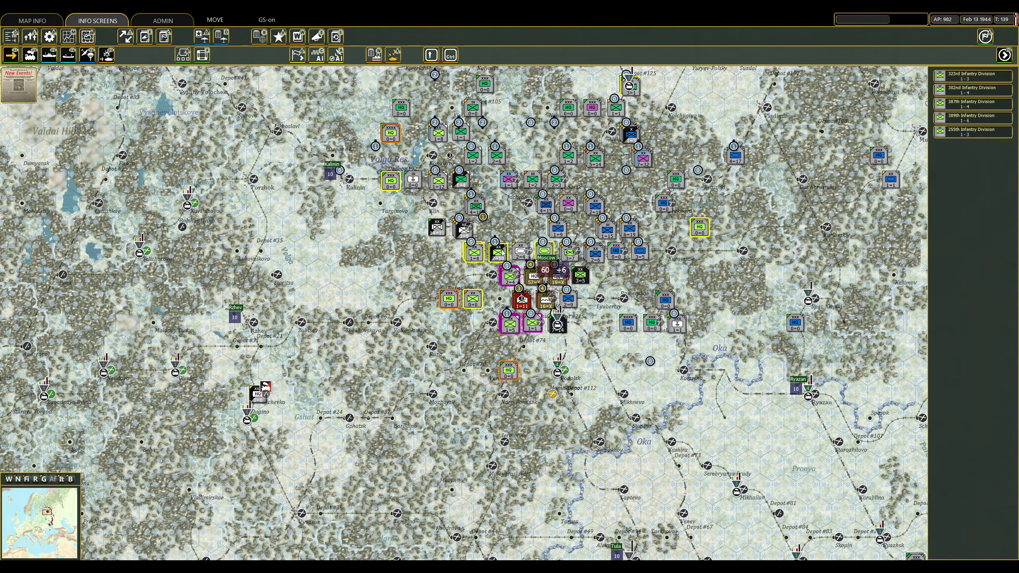
# Move the 11th SS PzGren Division south of Moscow and the 28th Jaeger Division forward.
pyautogui.click(460, 231)
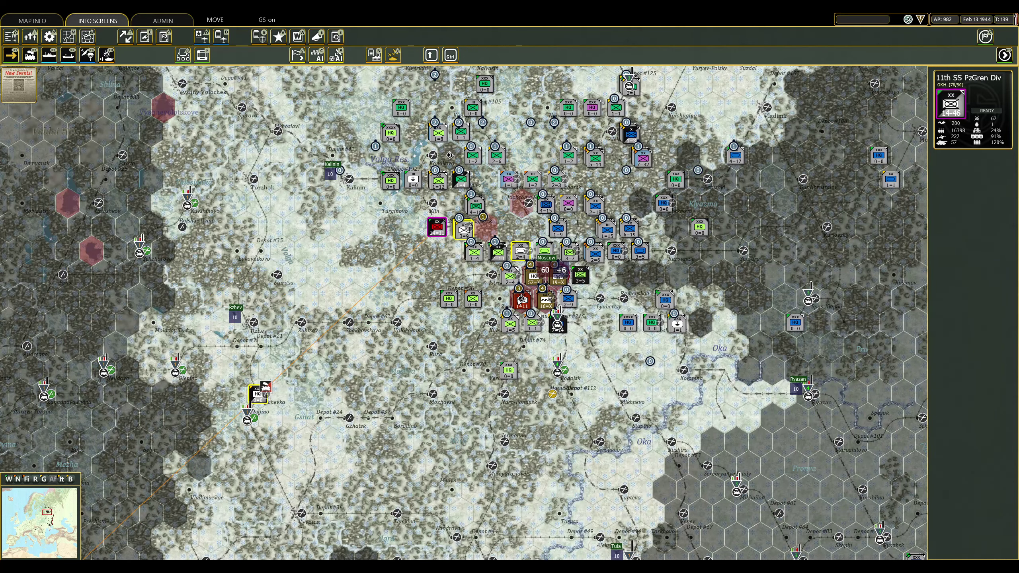
pyautogui.rightClick(502, 317)
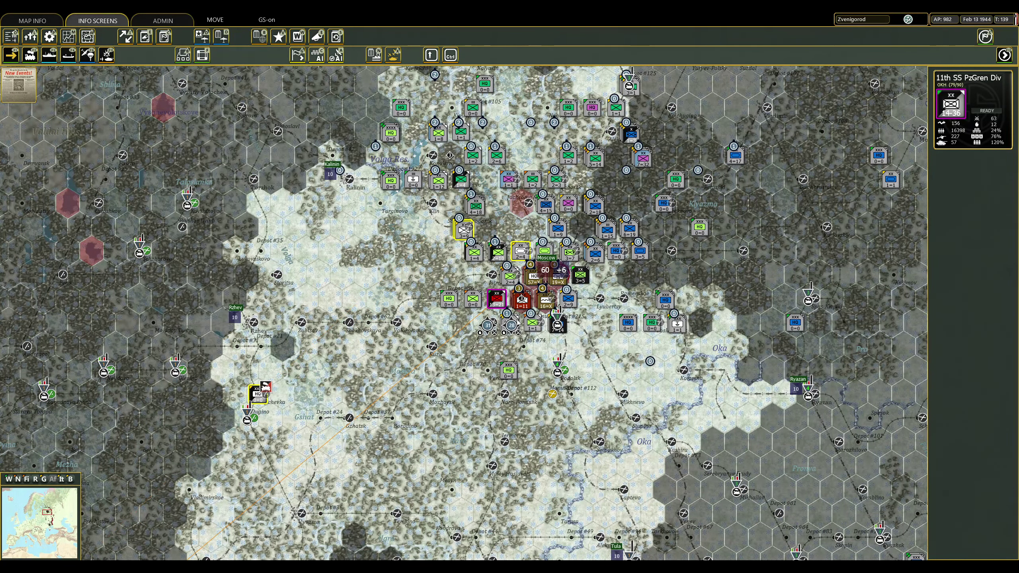
pyautogui.click(558, 323)
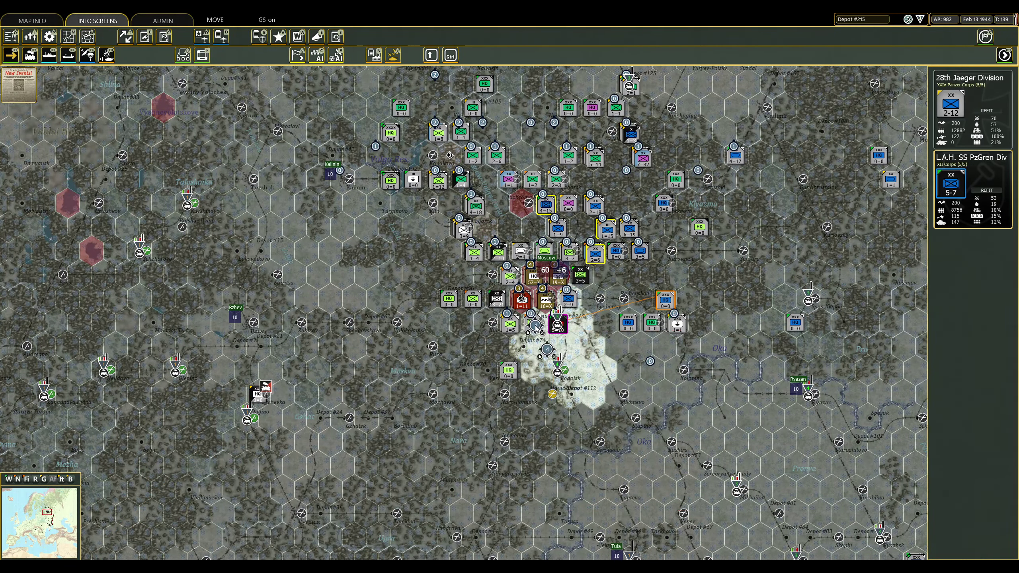
pyautogui.rightClick(536, 325)
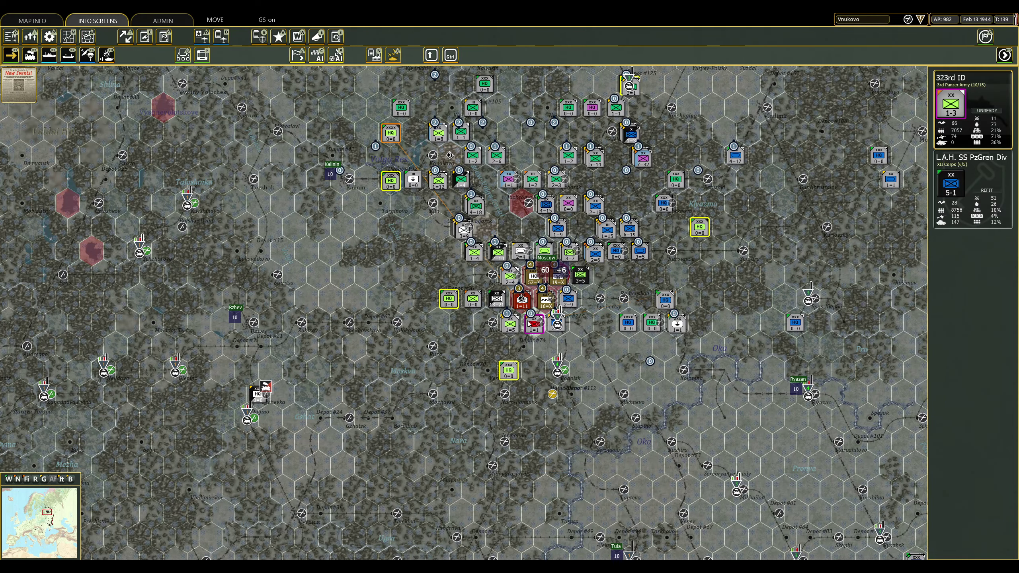
# Attack the Soviet stack at Vnukovo.
pyautogui.click(518, 304)
pyautogui.rightClick(518, 304)
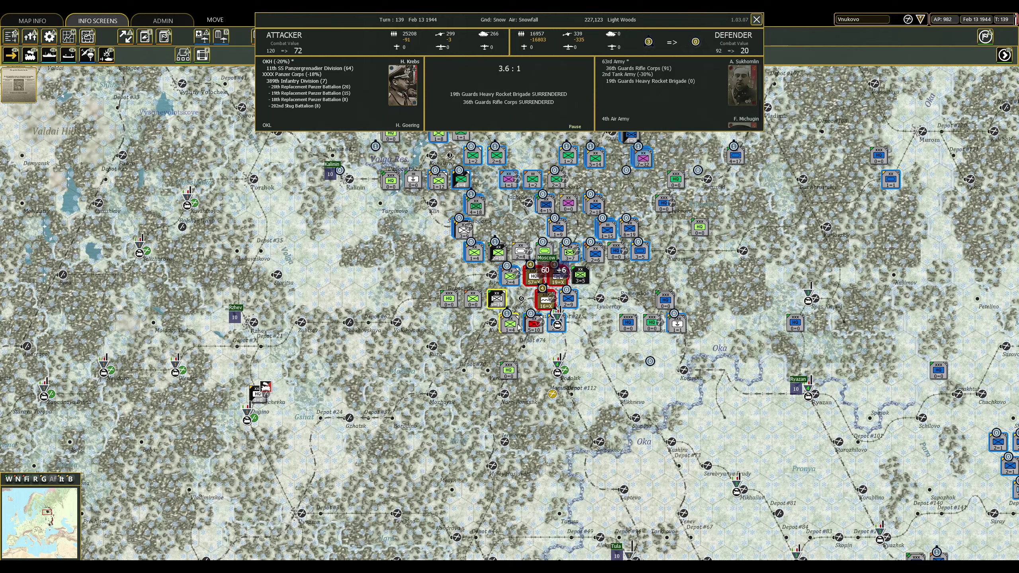
pyautogui.click(640, 397)
# Move a division east of Moscow, and bring the 337th ID and 9th LW Fld Division closer.
pyautogui.click(496, 300)
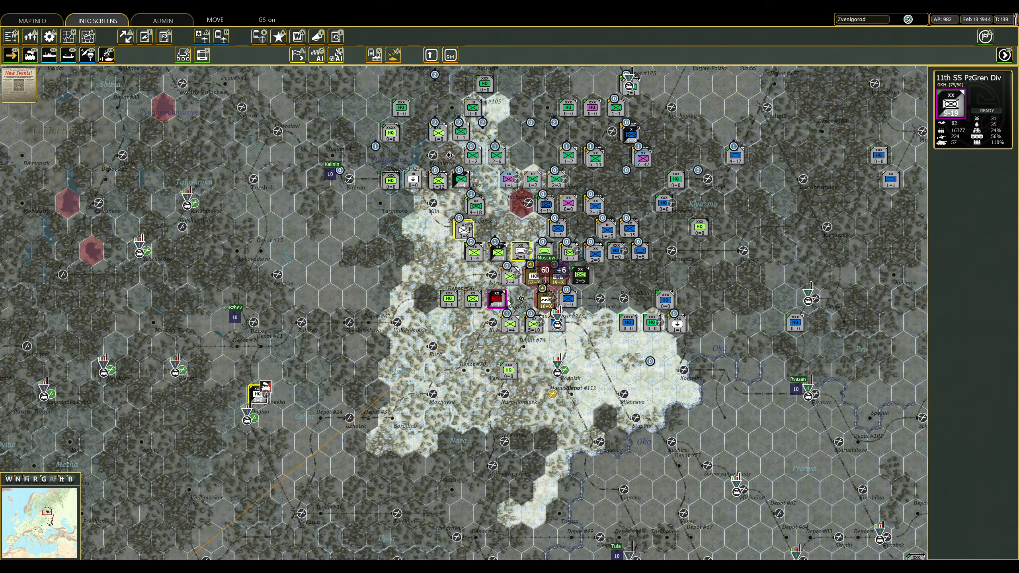
pyautogui.rightClick(517, 300)
pyautogui.click(587, 233)
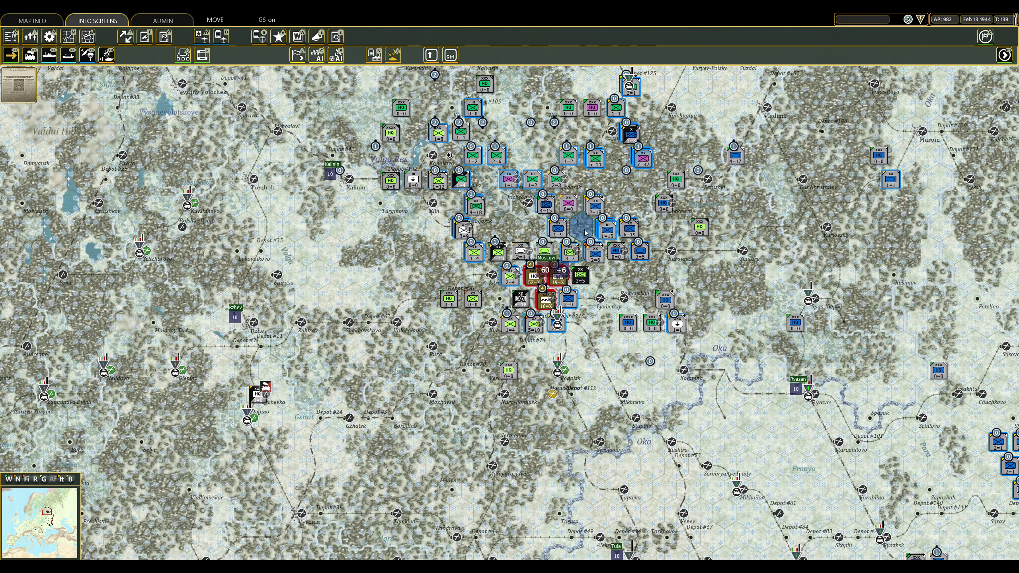
pyautogui.click(569, 206)
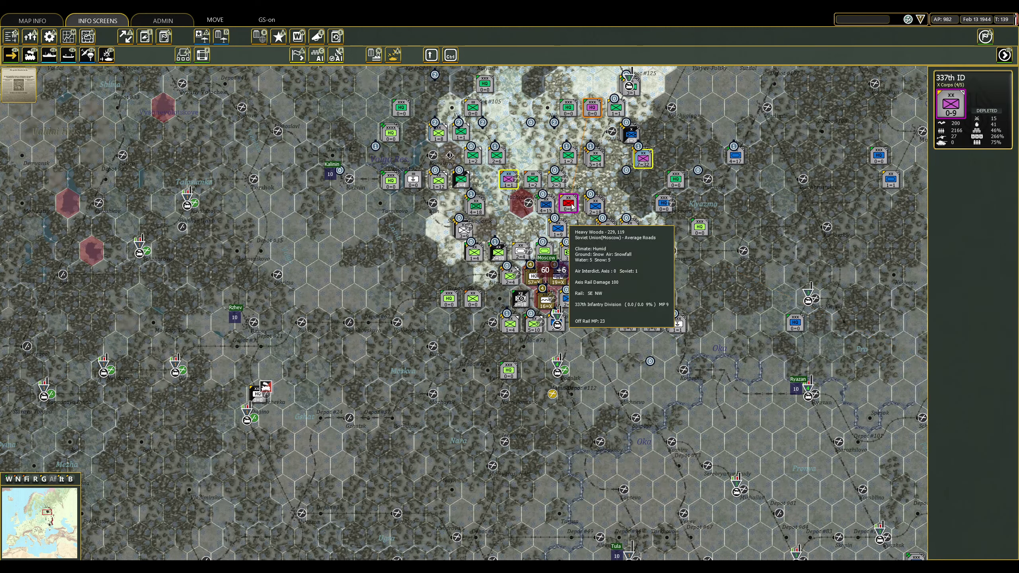
pyautogui.rightClick(589, 195)
pyautogui.click(510, 180)
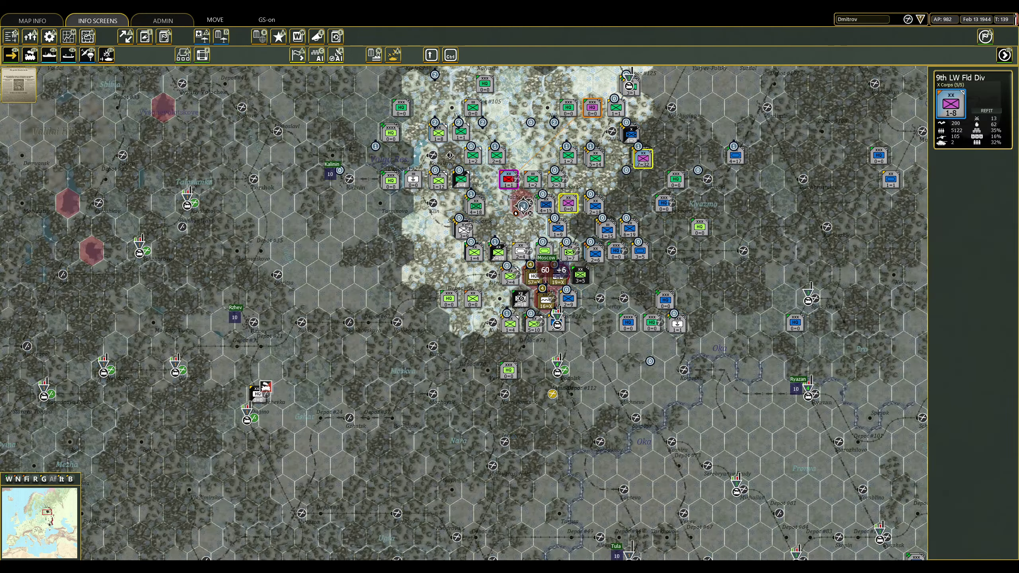
pyautogui.rightClick(510, 227)
# Move FBD 2 southwest, then further west to just south of Moscow.
pyautogui.click(676, 323)
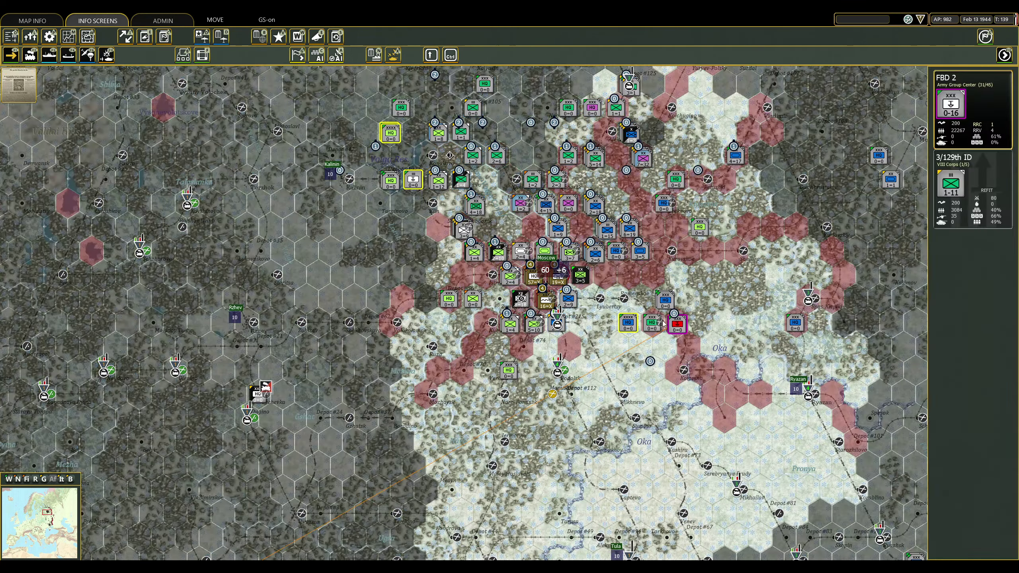
pyautogui.rightClick(569, 348)
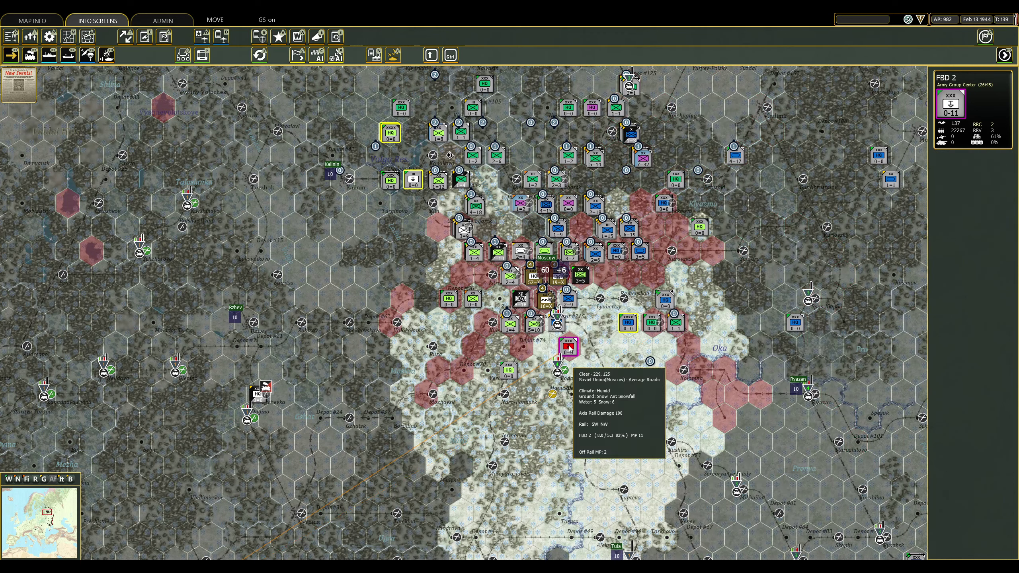
pyautogui.click(569, 349)
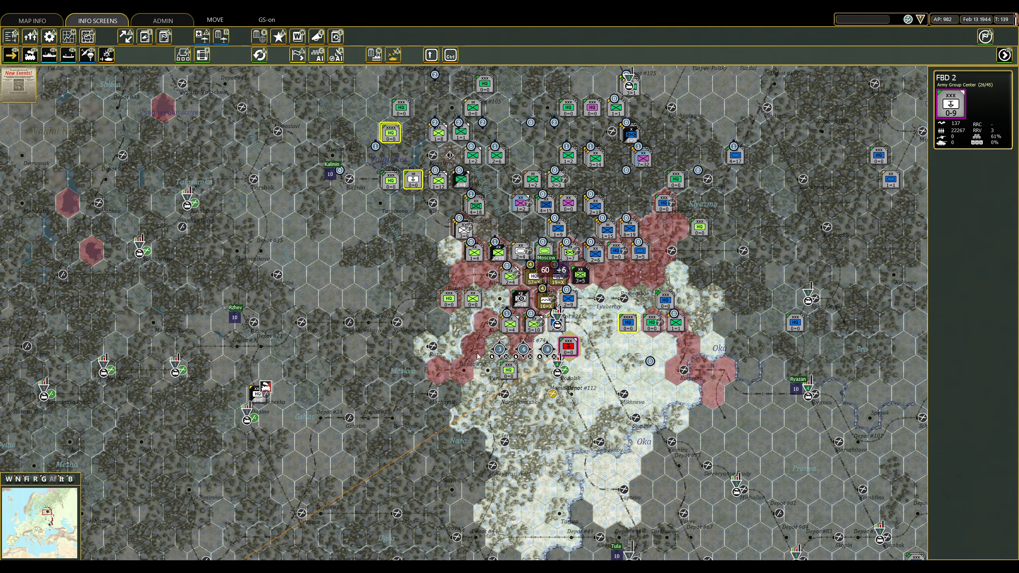
pyautogui.rightClick(438, 371)
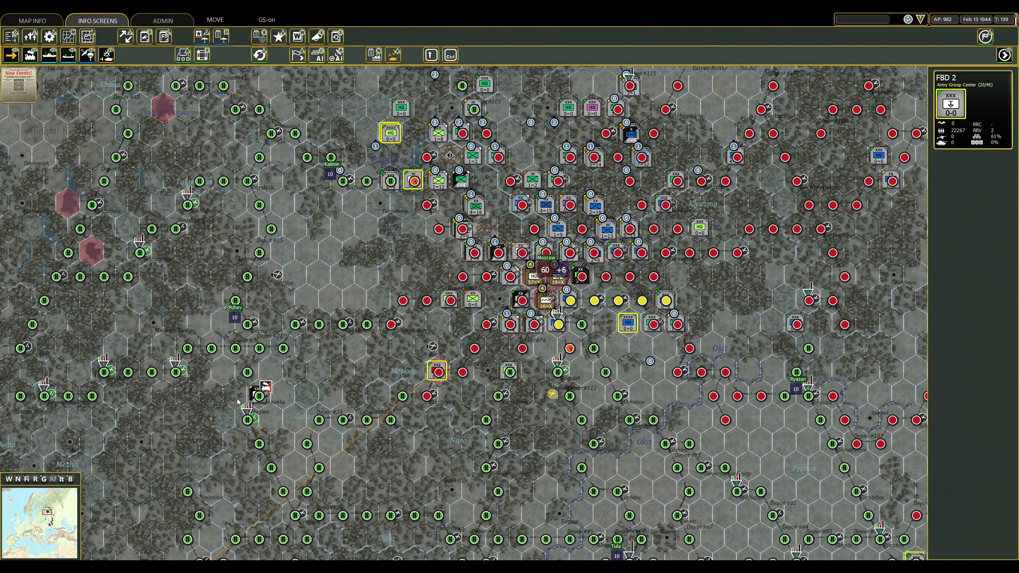
pyautogui.click(437, 372)
pyautogui.rightClick(450, 301)
pyautogui.click(450, 301)
pyautogui.click(473, 301)
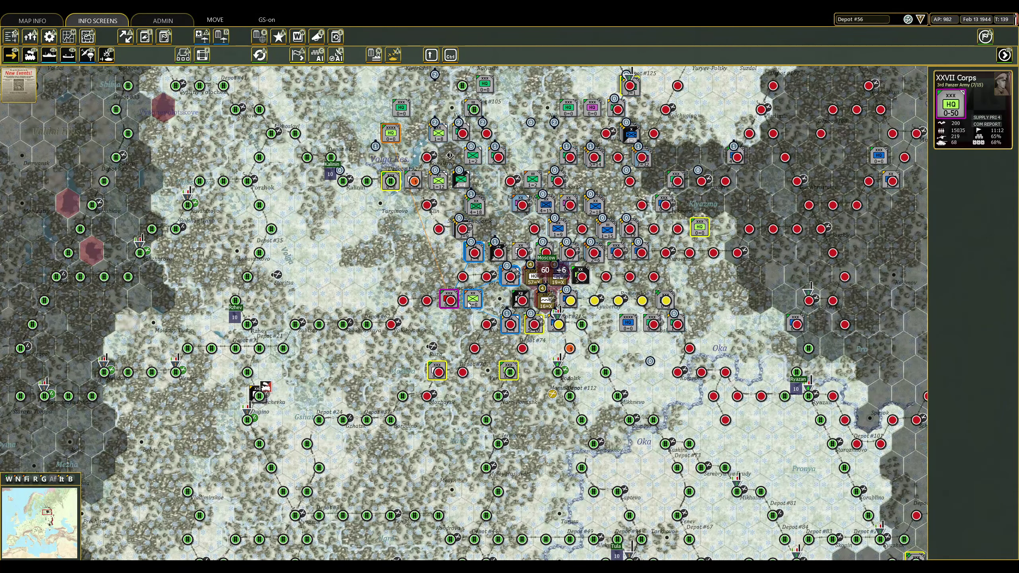
pyautogui.rightClick(368, 323)
pyautogui.click(368, 323)
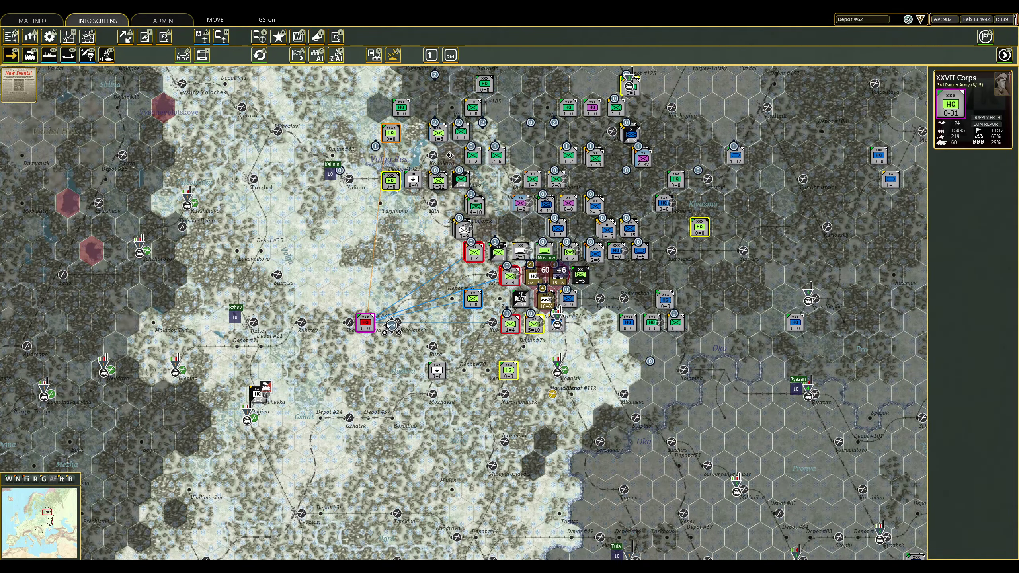
pyautogui.click(364, 327)
pyautogui.rightClick(365, 327)
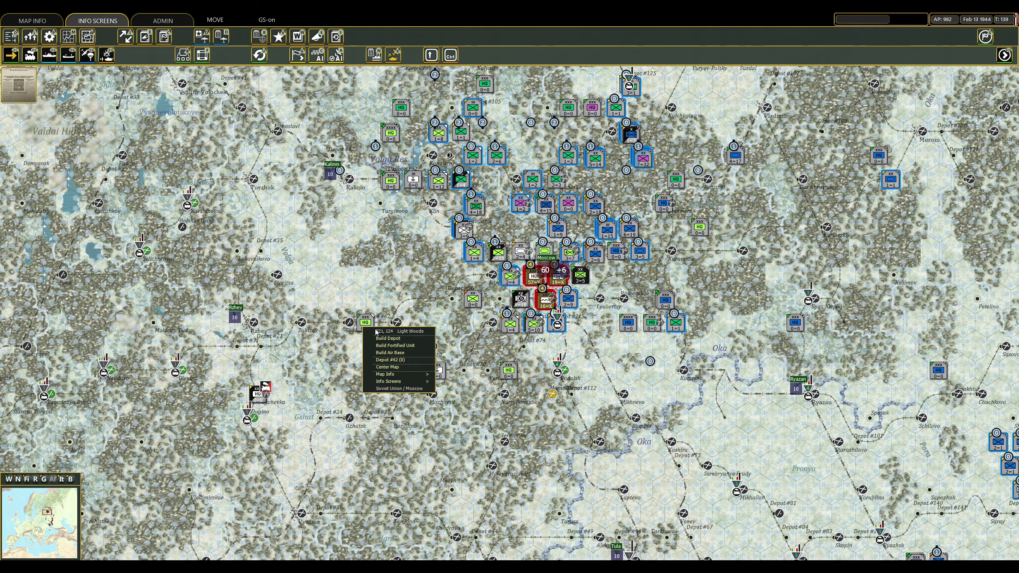
pyautogui.click(390, 338)
pyautogui.click(493, 297)
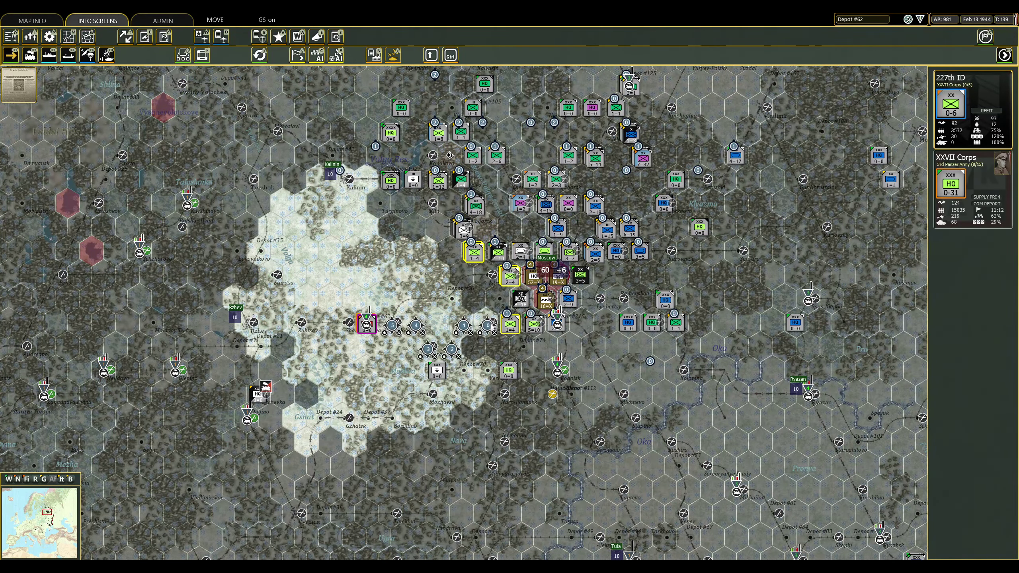
pyautogui.press('Escape')
pyautogui.click(520, 299)
pyautogui.click(520, 251)
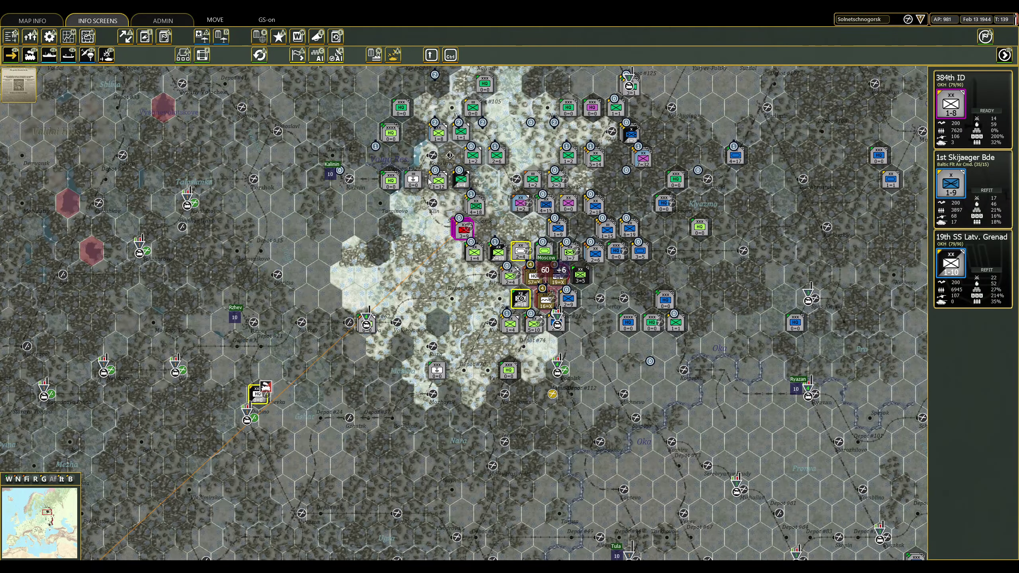
pyautogui.click(652, 322)
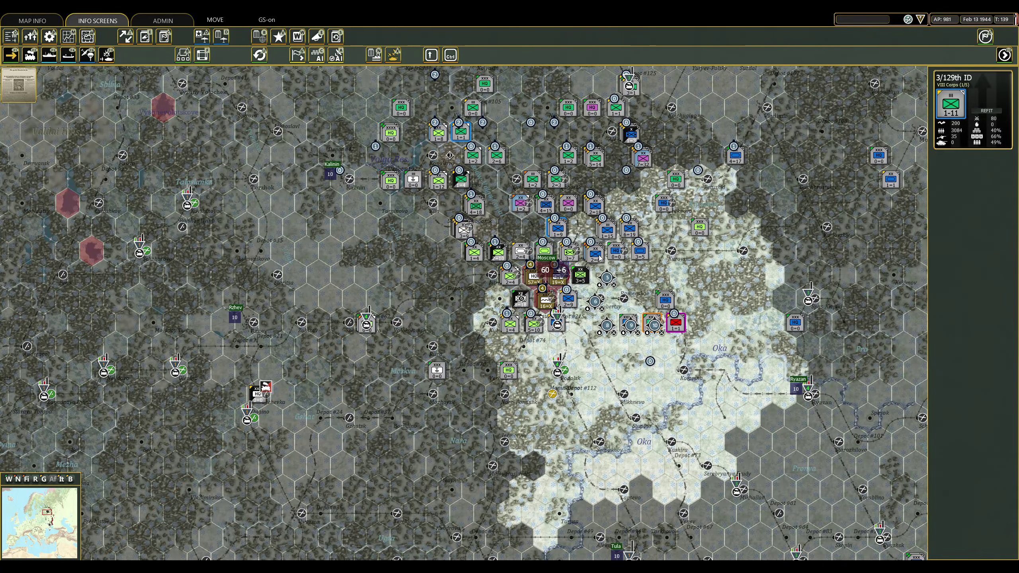
pyautogui.click(572, 206)
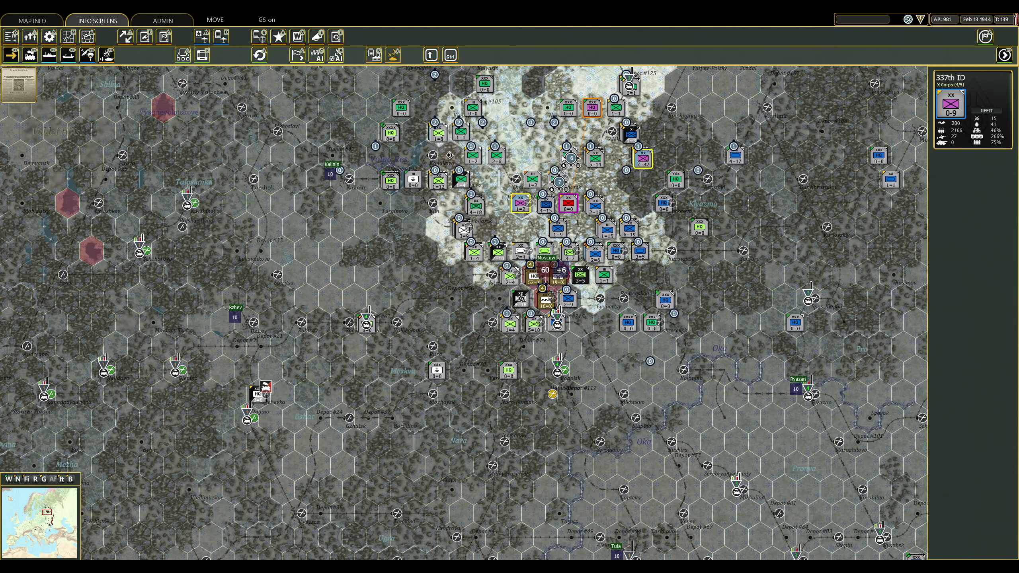
pyautogui.click(437, 129)
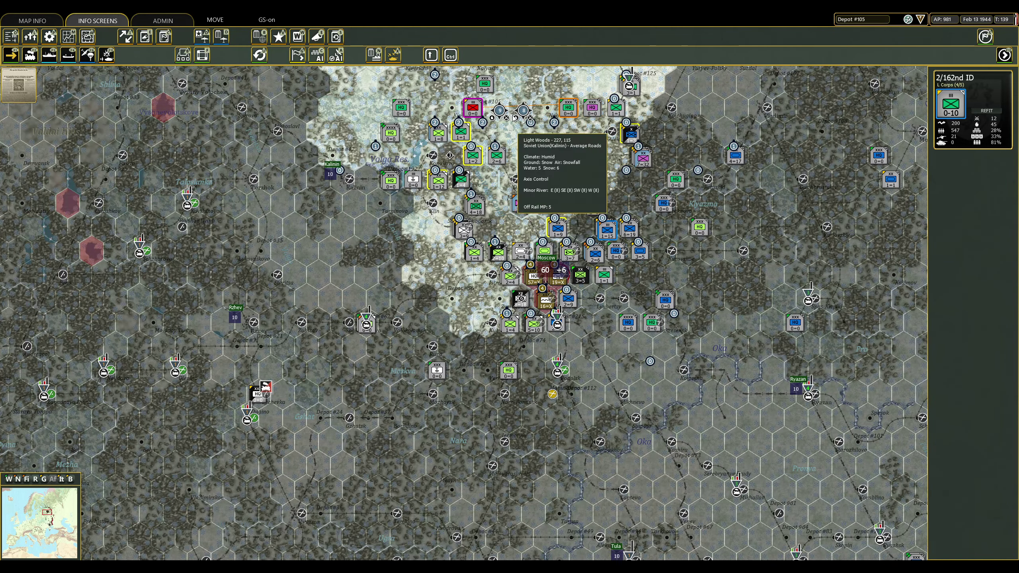
pyautogui.click(641, 156)
pyautogui.moveTo(699, 227); pyautogui.dragTo(636, 299)
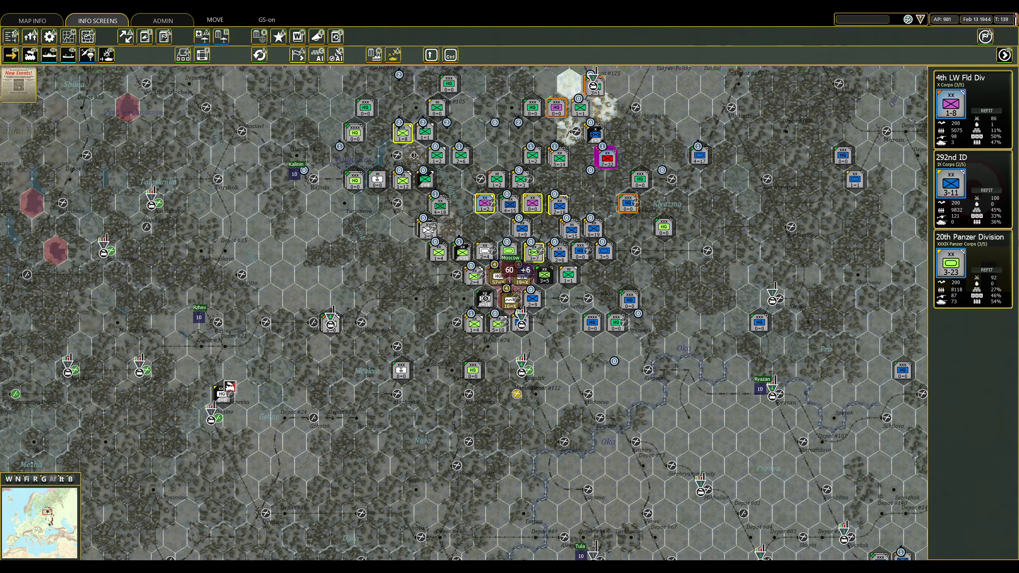
pyautogui.scroll(-2, 520, 297)
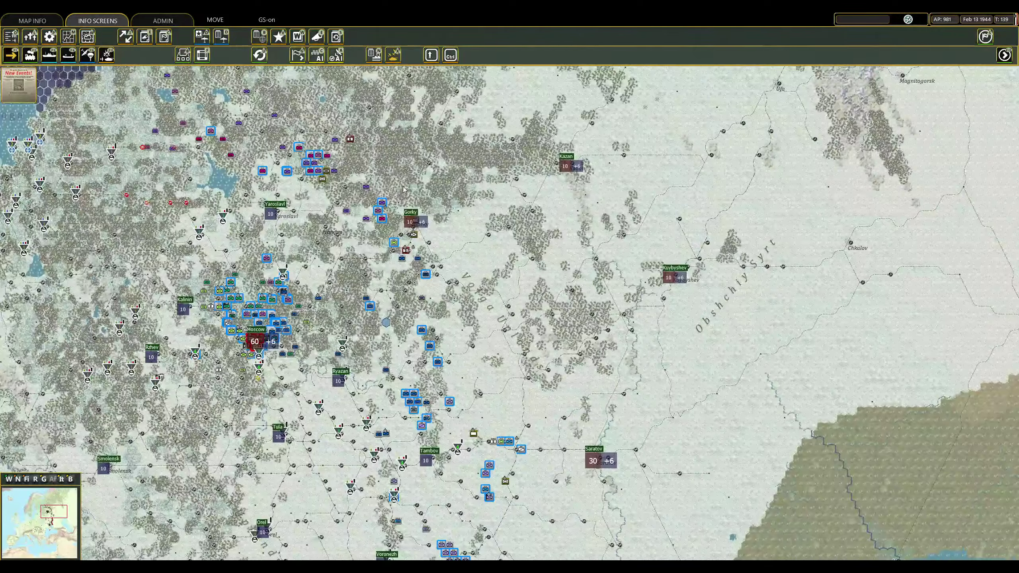
pyautogui.scroll(2, 527, 305)
# Move the 11th ID, 218th ID and 126th ID stack east toward the Soviet line.
pyautogui.click(429, 316)
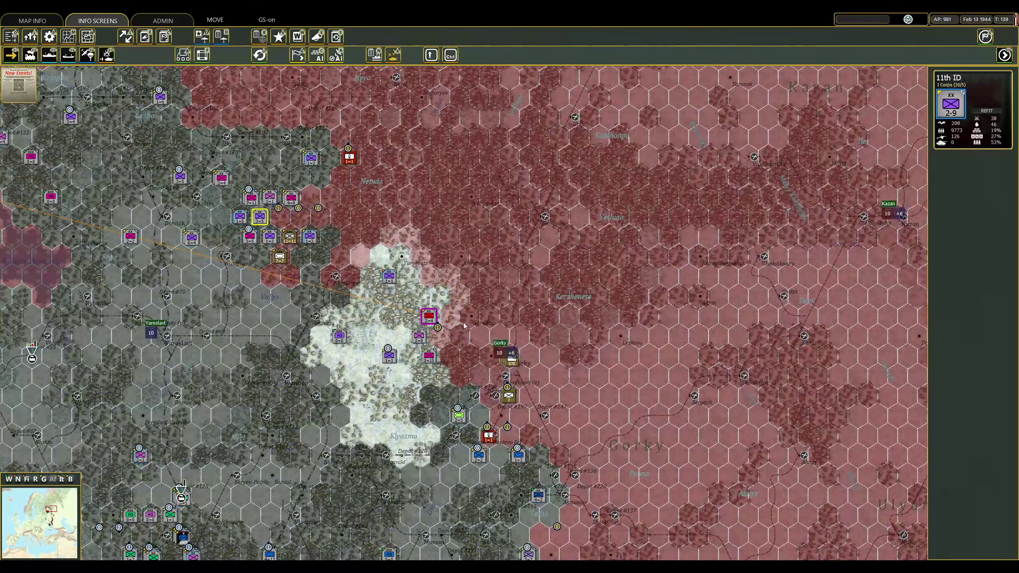
pyautogui.rightClick(458, 299)
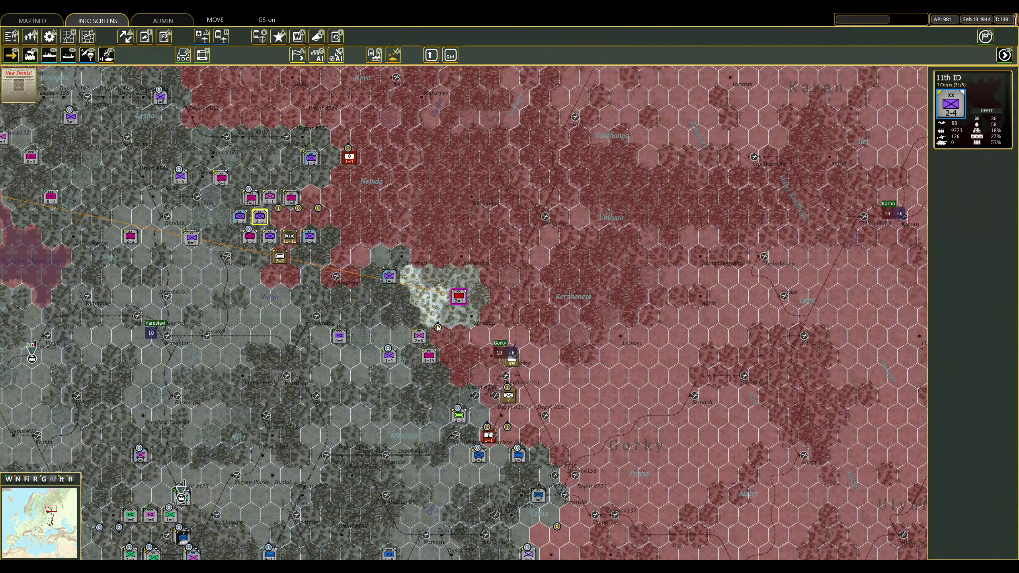
pyautogui.click(419, 335)
pyautogui.rightClick(469, 316)
pyautogui.click(291, 197)
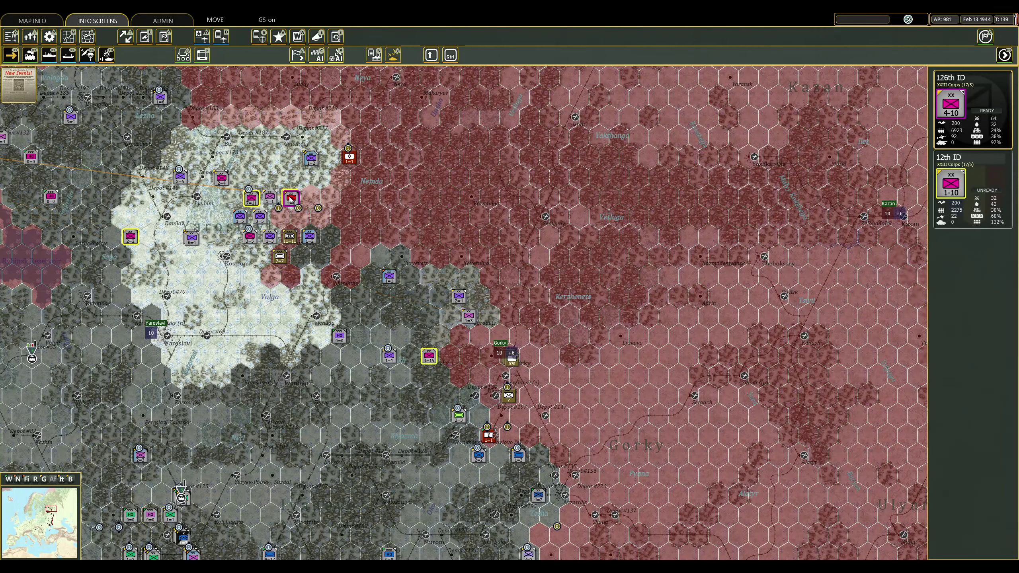
pyautogui.rightClick(301, 217)
# Advance the 30th, 36th and 291st Infantry Divisions forward.
pyautogui.click(283, 219)
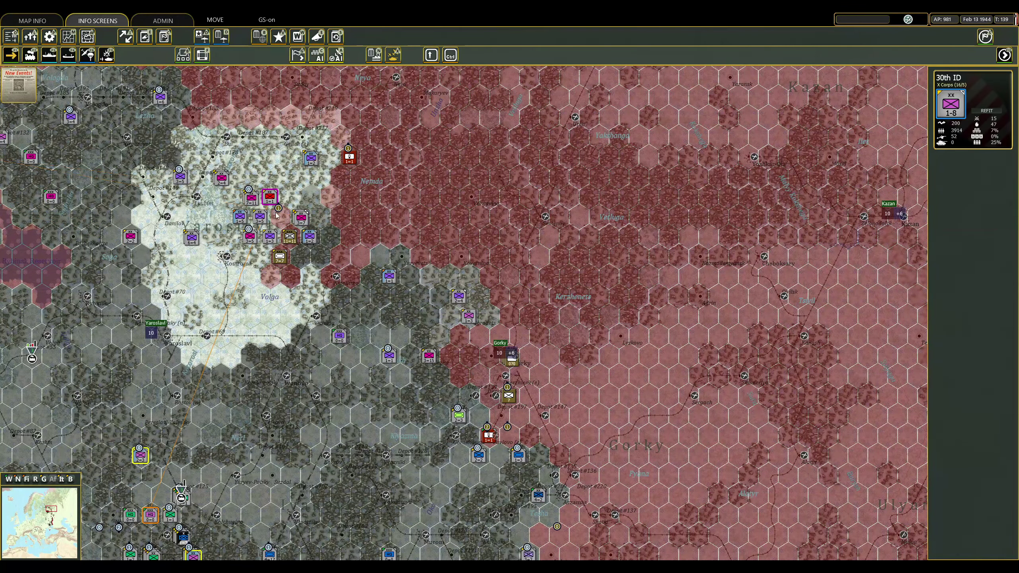
pyautogui.rightClick(254, 236)
pyautogui.click(251, 237)
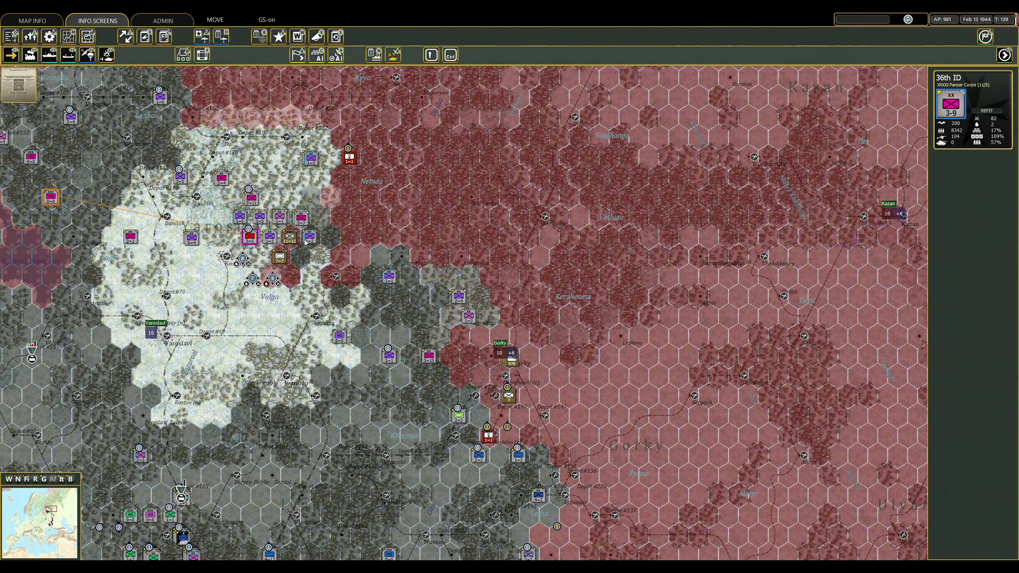
pyautogui.rightClick(260, 257)
pyautogui.click(271, 276)
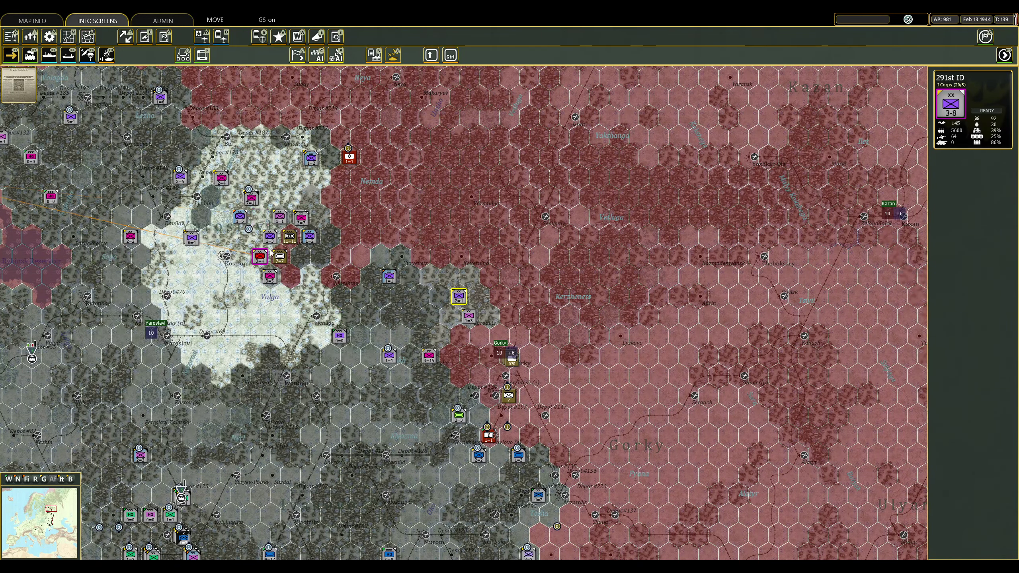
pyautogui.rightClick(259, 197)
# Move the 1st ID and 206th ID east, and the 12th LW Fld Division up to the line.
pyautogui.click(301, 217)
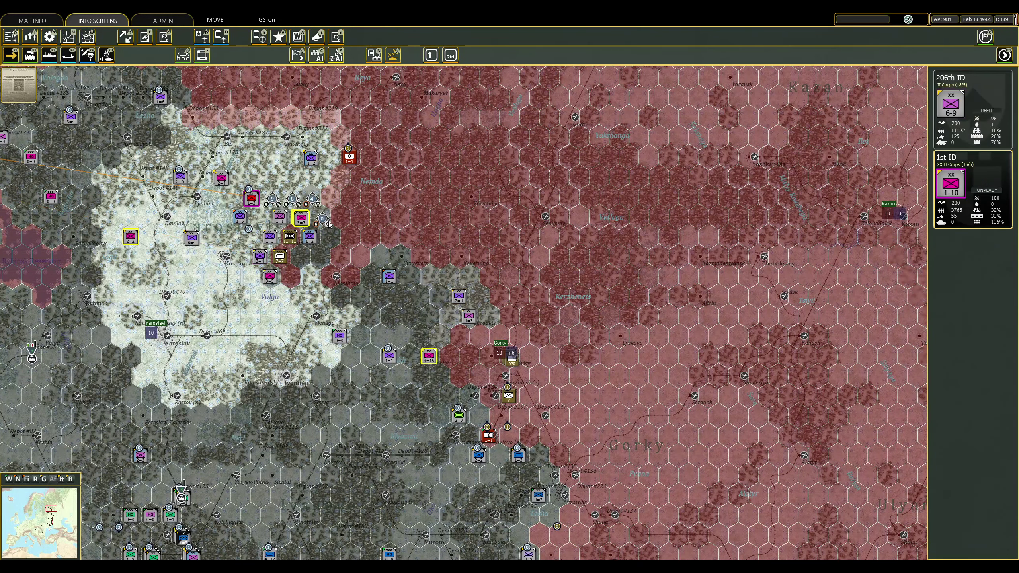
pyautogui.rightClick(319, 217)
pyautogui.click(298, 218)
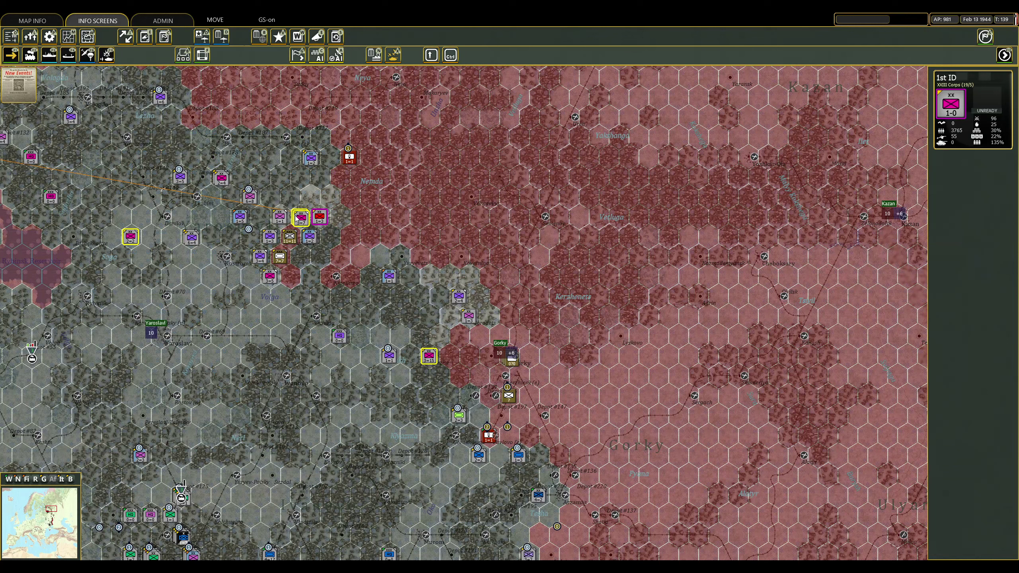
pyautogui.click(250, 194)
pyautogui.rightClick(310, 277)
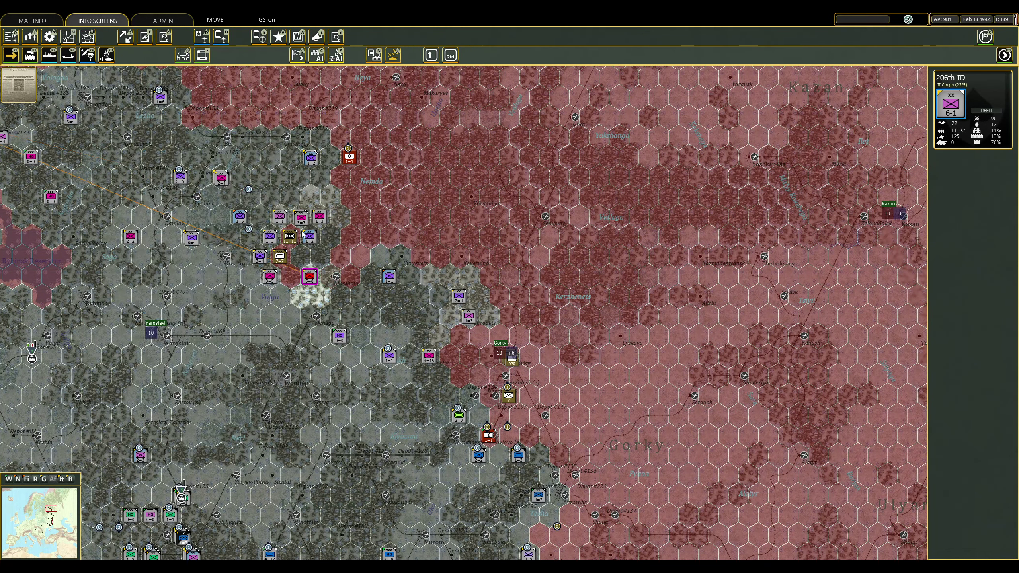
pyautogui.click(389, 276)
pyautogui.rightClick(374, 240)
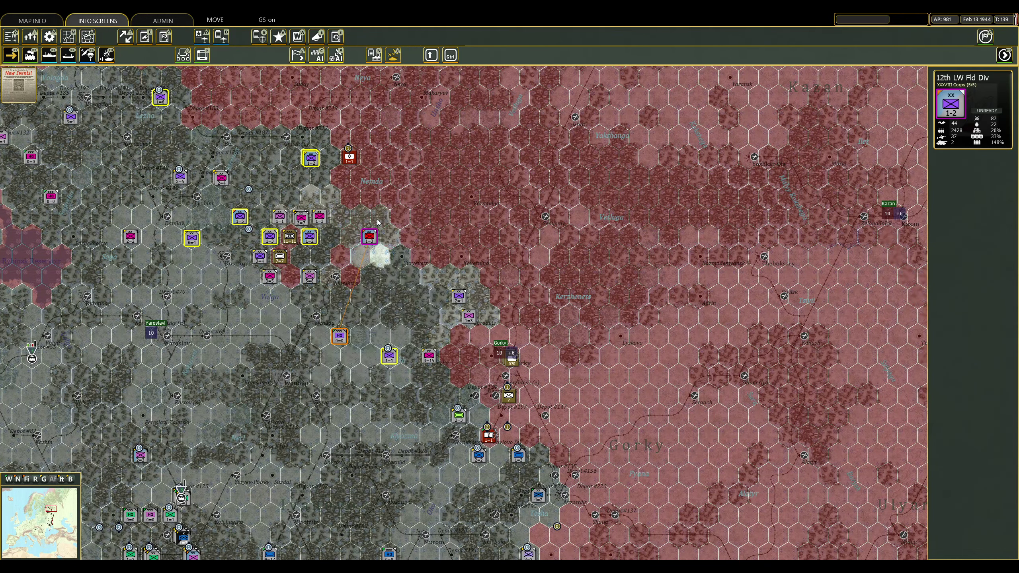
# Send the 251st ID stack, a division from the 377th/21st ID stack, and the 93rd ID east.
pyautogui.click(221, 177)
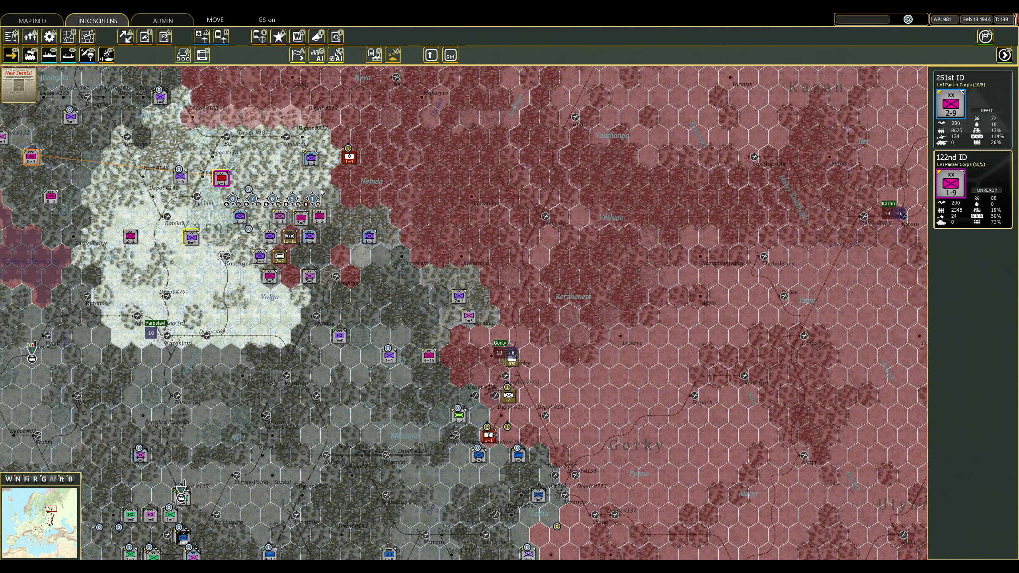
pyautogui.rightClick(319, 177)
pyautogui.click(222, 177)
pyautogui.rightClick(310, 197)
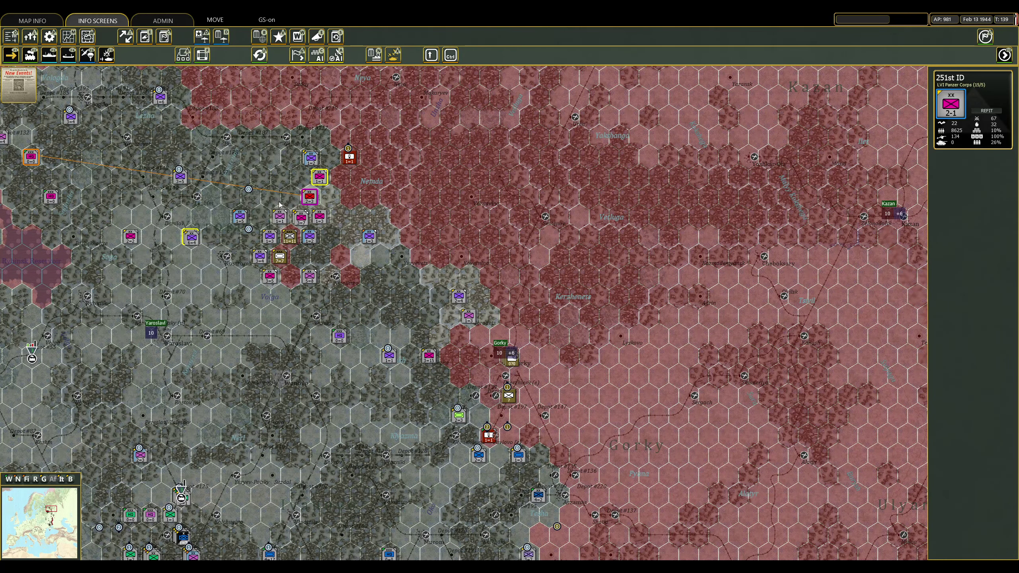
pyautogui.click(189, 238)
pyautogui.rightClick(322, 298)
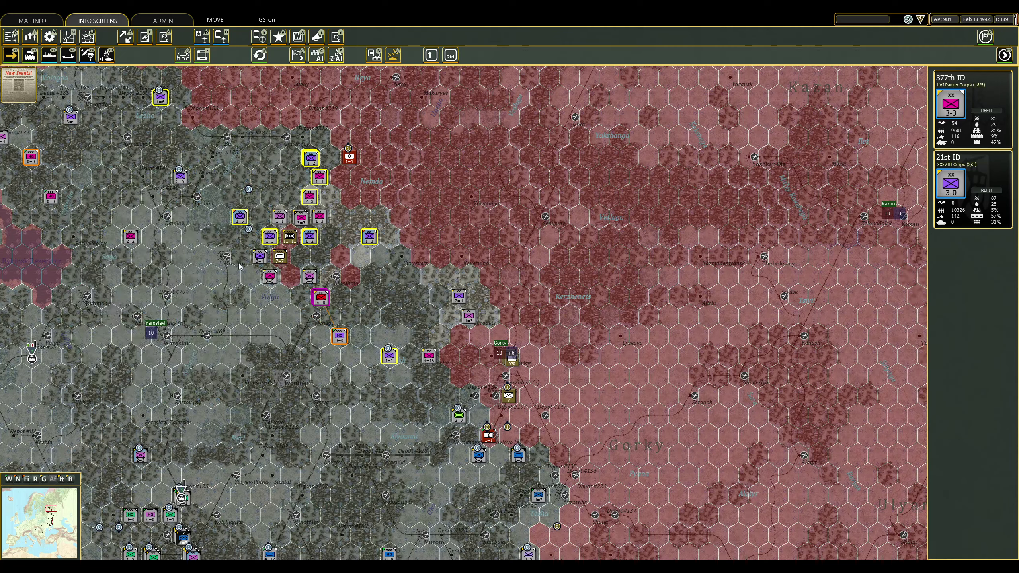
pyautogui.click(130, 237)
pyautogui.rightClick(261, 297)
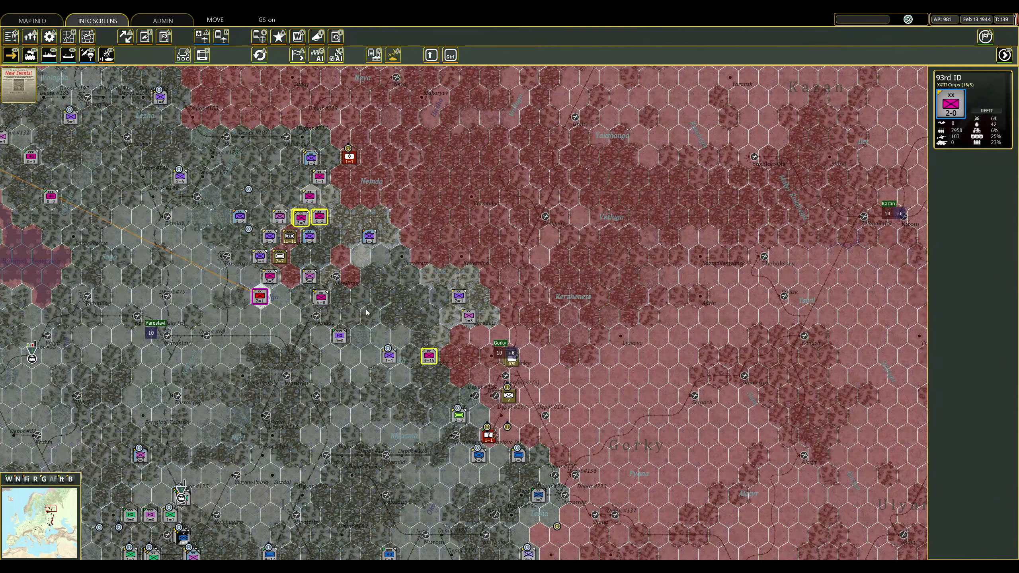
# Move the 121st ID next to Gorky and push the 5th Panzer Division northeast toward Gorky.
pyautogui.click(435, 355)
pyautogui.rightClick(468, 353)
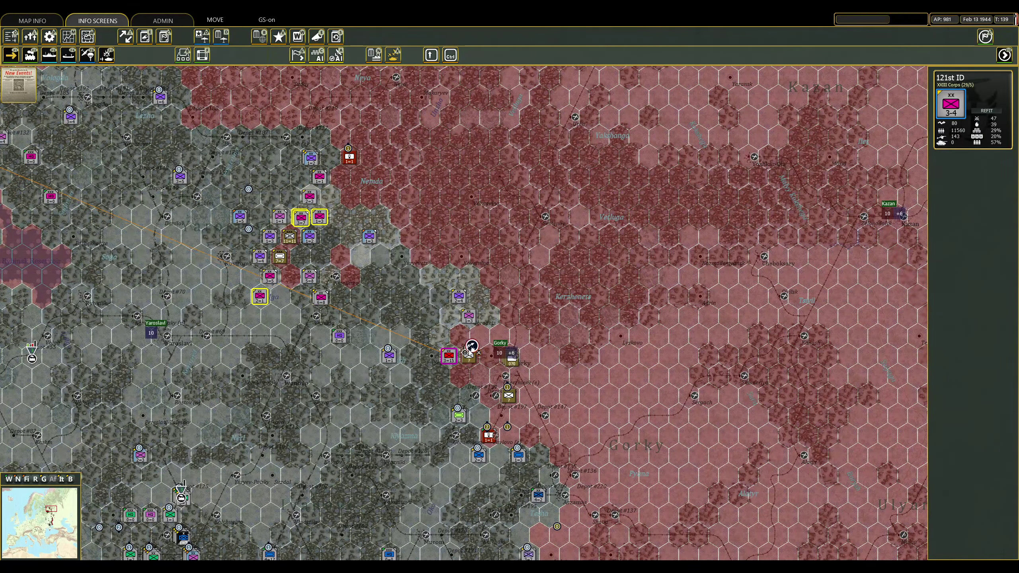
pyautogui.click(392, 360)
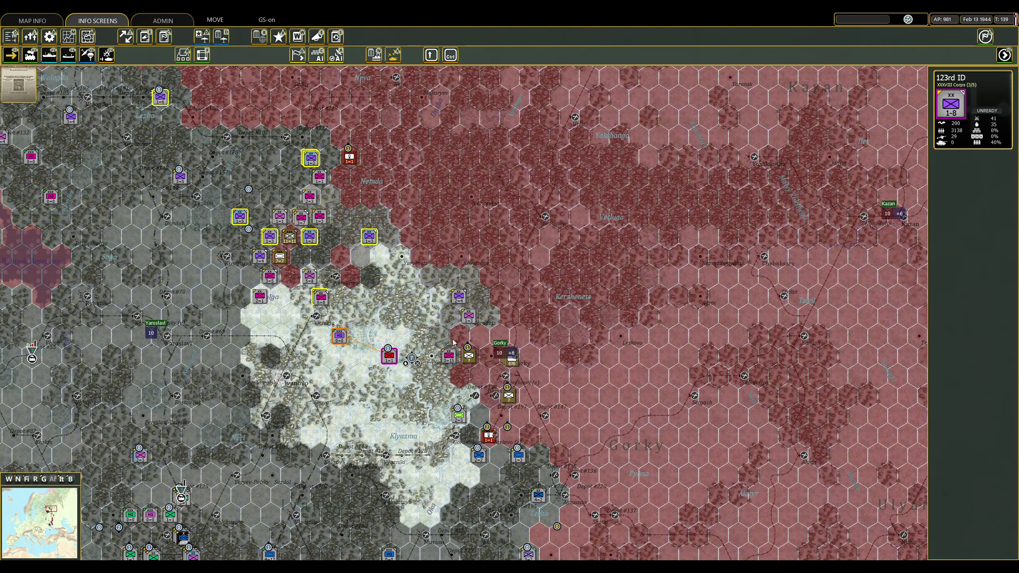
pyautogui.click(478, 455)
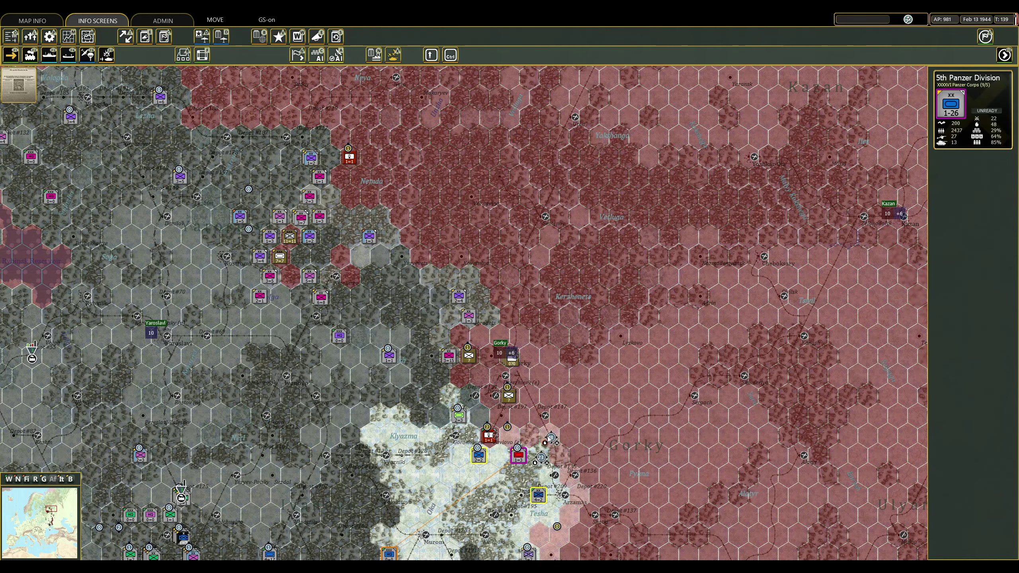
pyautogui.rightClick(549, 436)
pyautogui.rightClick(570, 393)
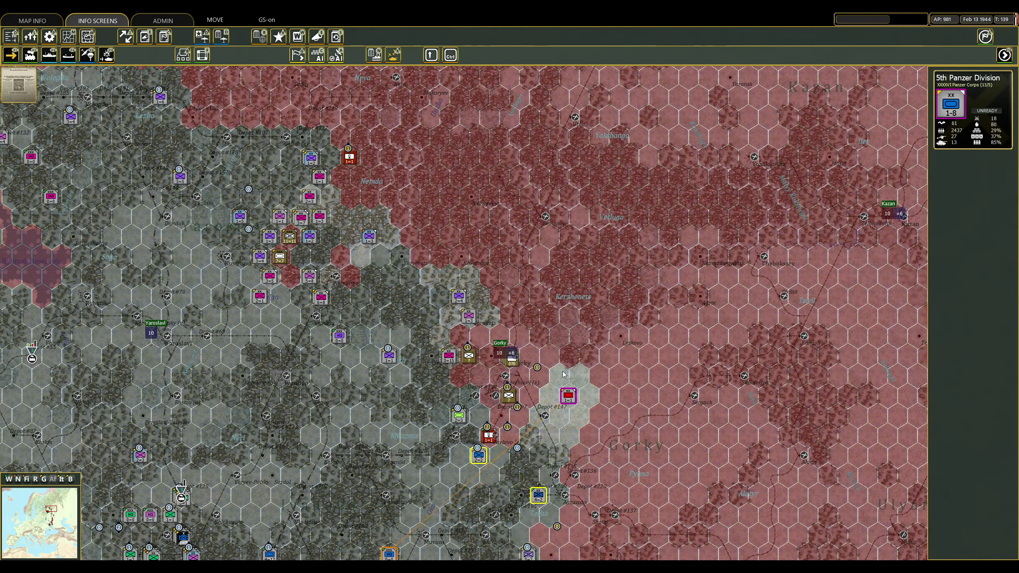
pyautogui.rightClick(561, 381)
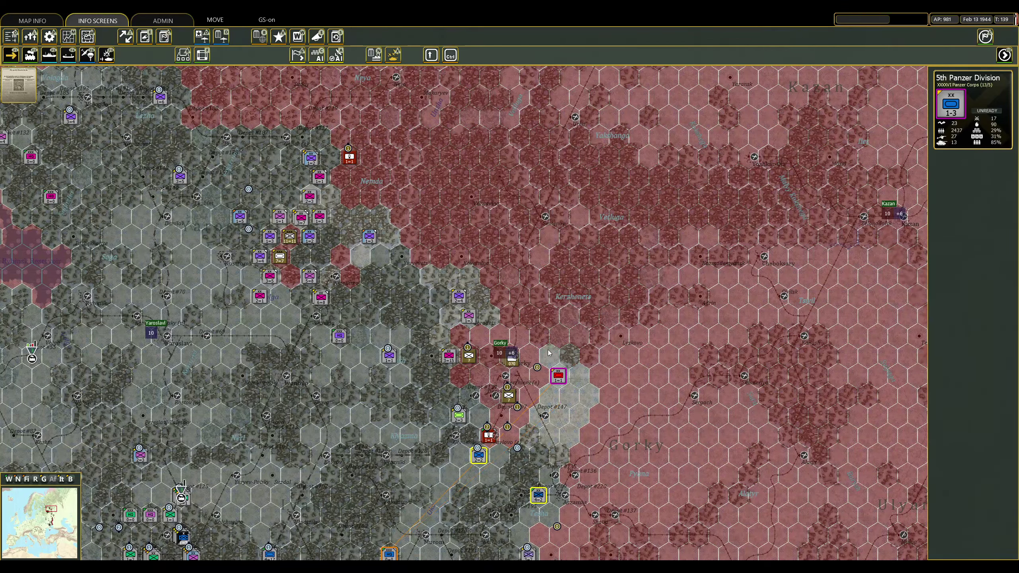
# Shift the G.D. PzGren Division one hex east, then pick up the 12th Panzer Division.
pyautogui.click(539, 496)
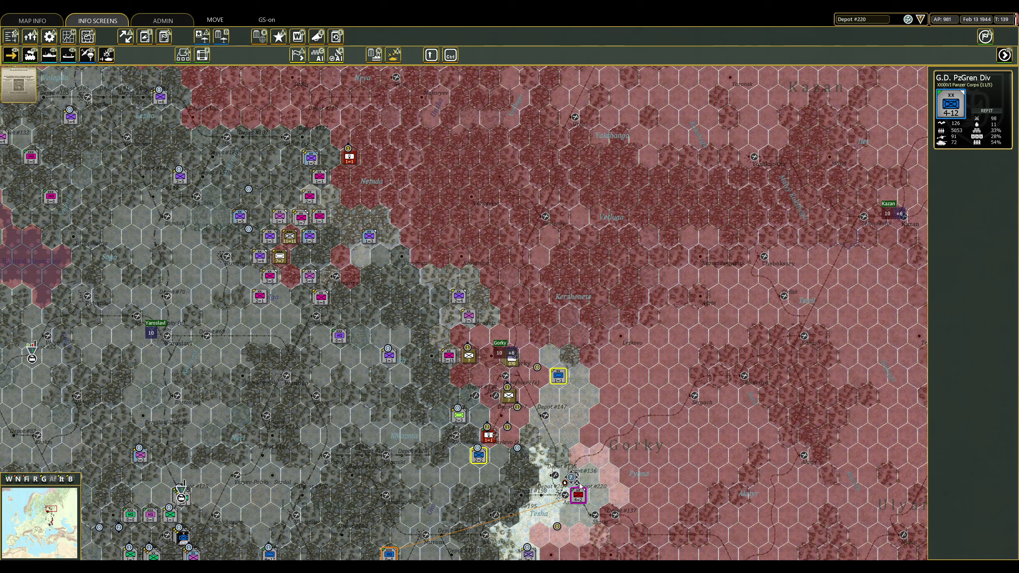
pyautogui.rightClick(579, 491)
pyautogui.click(598, 446)
pyautogui.click(462, 413)
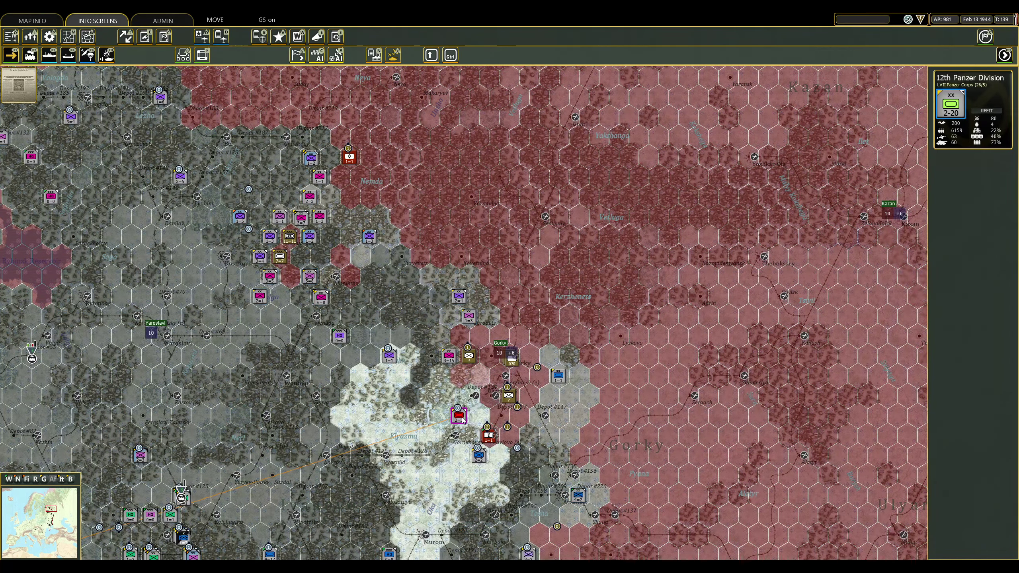
# Move the 12th Panzer Division north toward Gorky and briefly check territory ownership shading.
pyautogui.rightClick(477, 384)
pyautogui.click(562, 299)
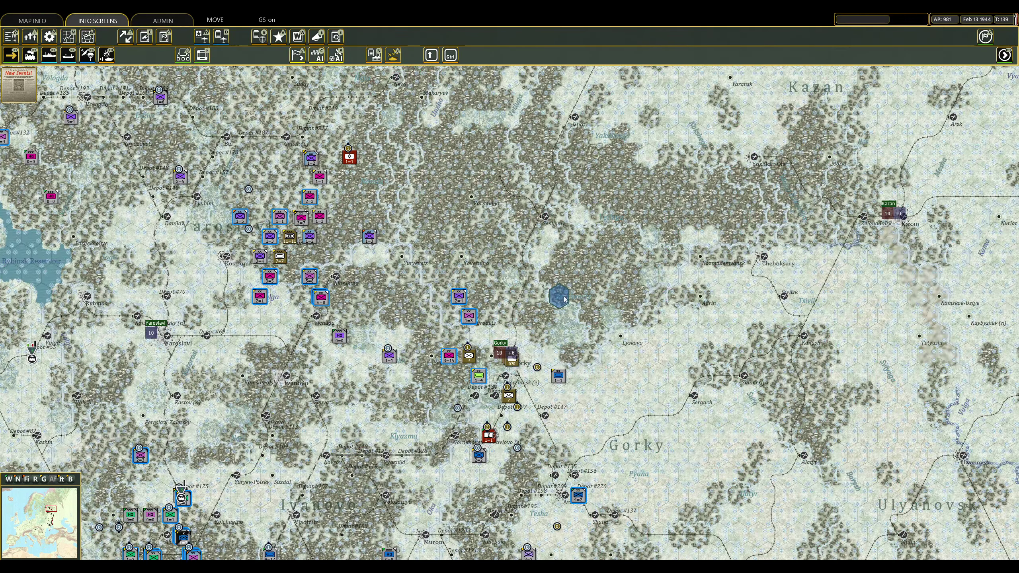
pyautogui.scroll(-10, 510, 319)
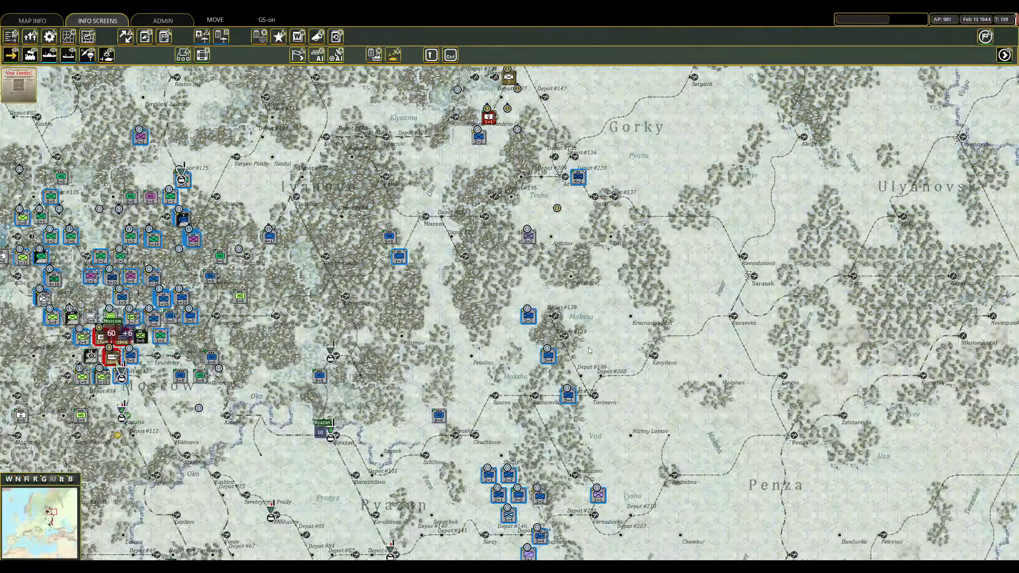
pyautogui.scroll(-3, 510, 319)
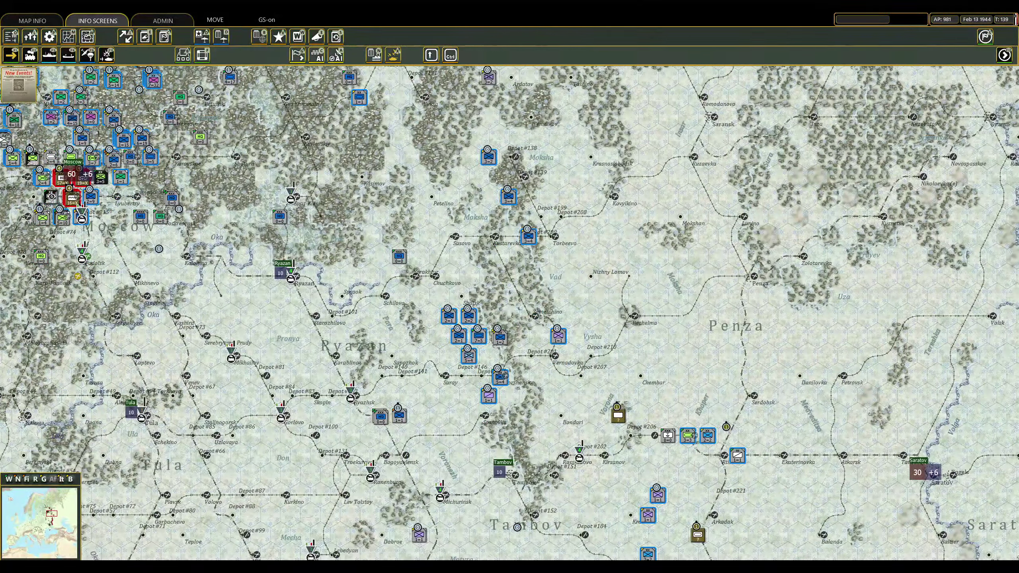
pyautogui.scroll(-5, 510, 319)
pyautogui.press('t')
pyautogui.press('t')
pyautogui.click(519, 357)
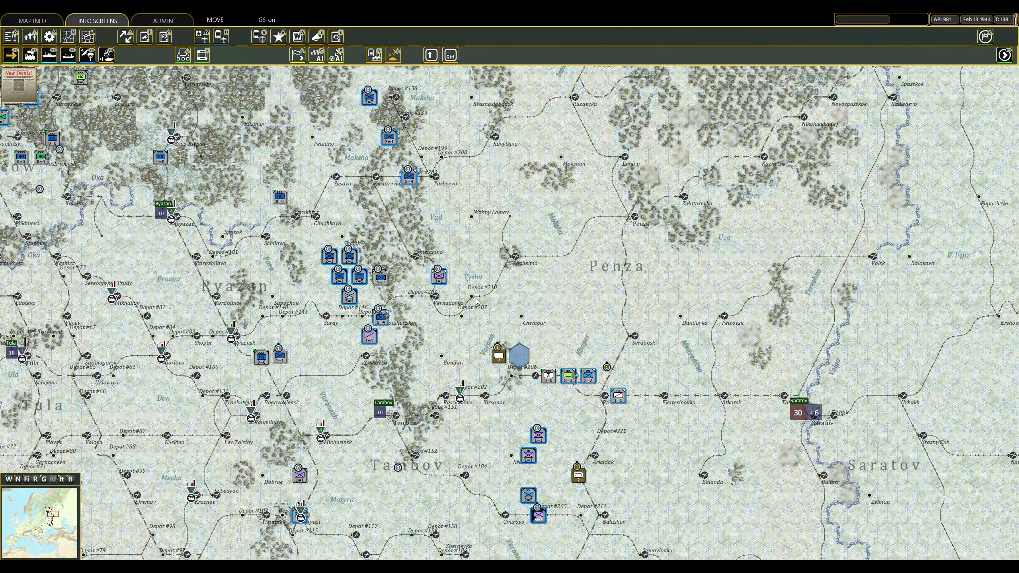
# Advance a unit west of Penza two hexes east and the Center Cav Rgt forward.
pyautogui.click(440, 276)
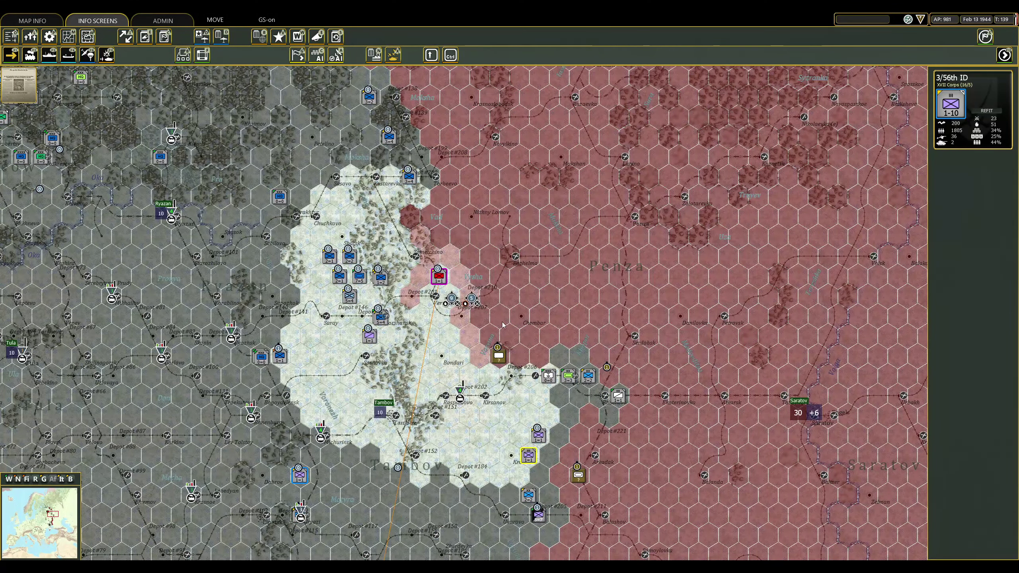
pyautogui.rightClick(477, 297)
pyautogui.rightClick(490, 301)
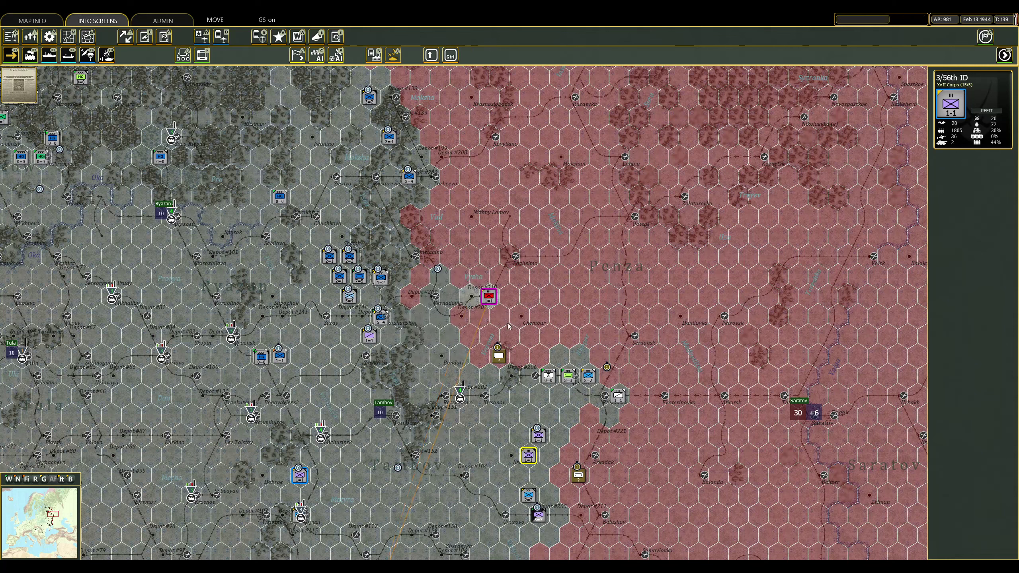
pyautogui.click(369, 335)
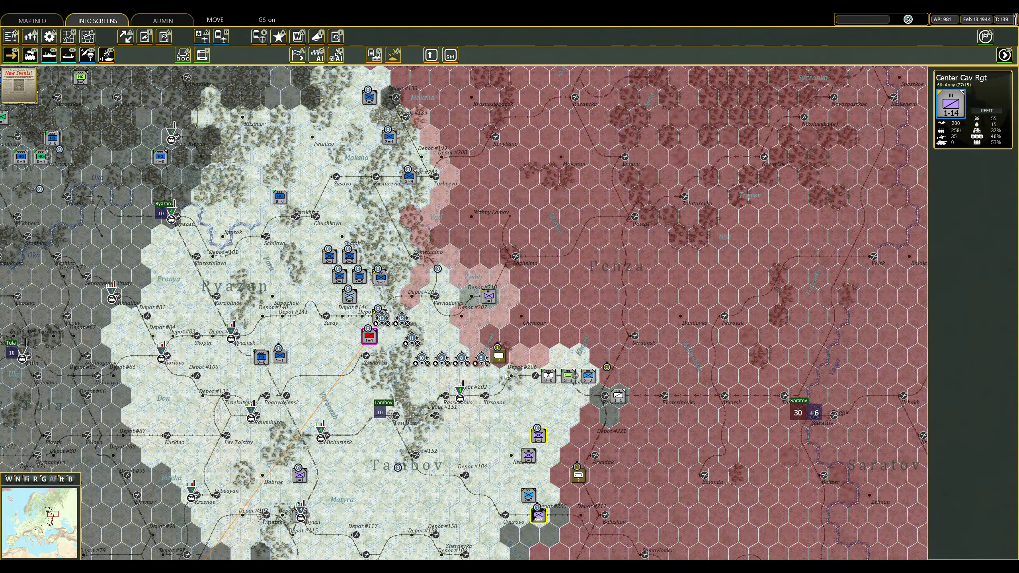
pyautogui.rightClick(479, 355)
pyautogui.moveTo(510, 375); pyautogui.dragTo(436, 301)
# Move the 39th ID northeast toward the railway and the 386th PzGren Division forward.
pyautogui.click(468, 369)
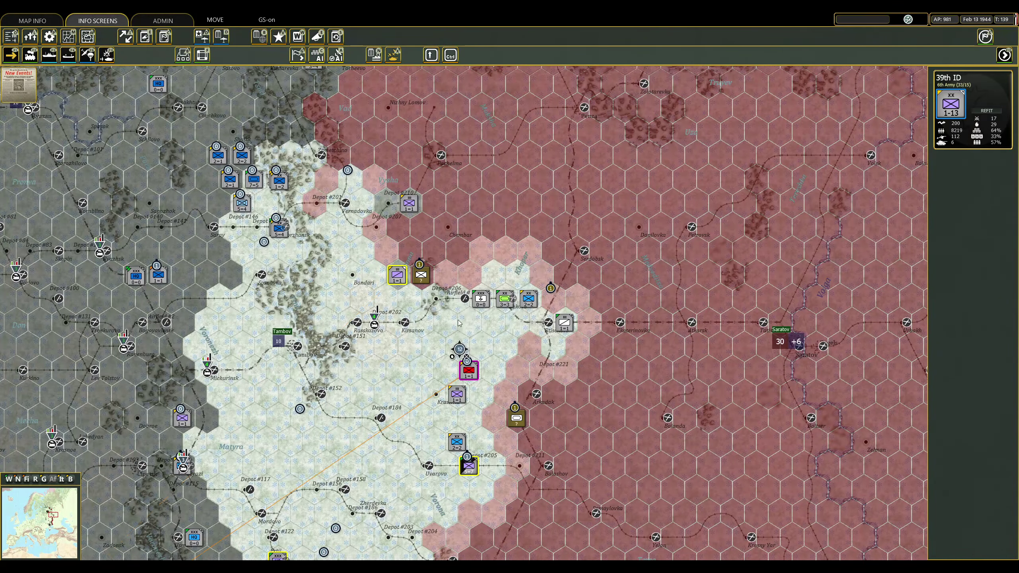
pyautogui.rightClick(447, 278)
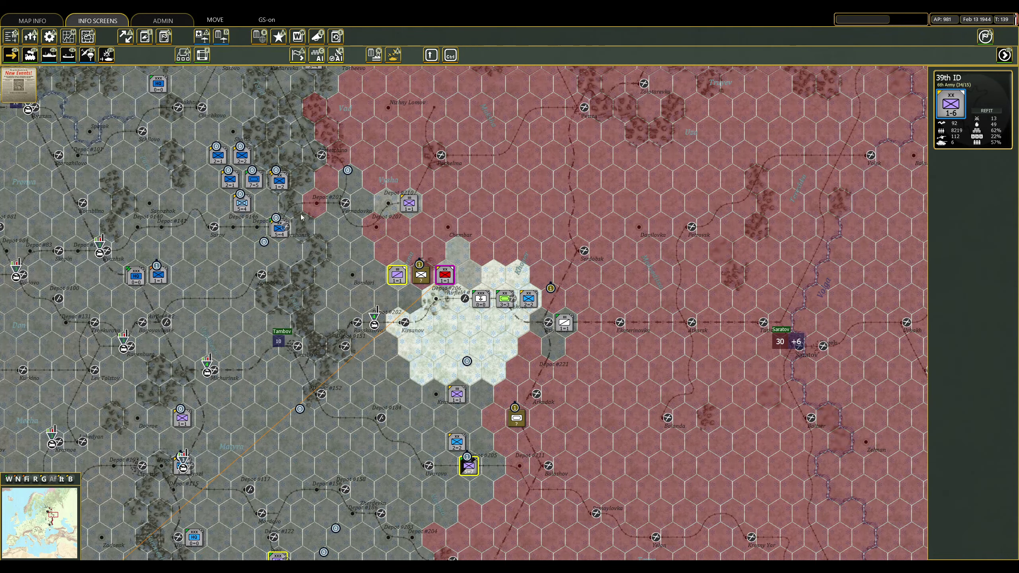
pyautogui.click(296, 221)
pyautogui.rightClick(420, 230)
# Push the South Cav Rgt three hexes east toward Saratov.
pyautogui.click(483, 263)
pyautogui.click(564, 323)
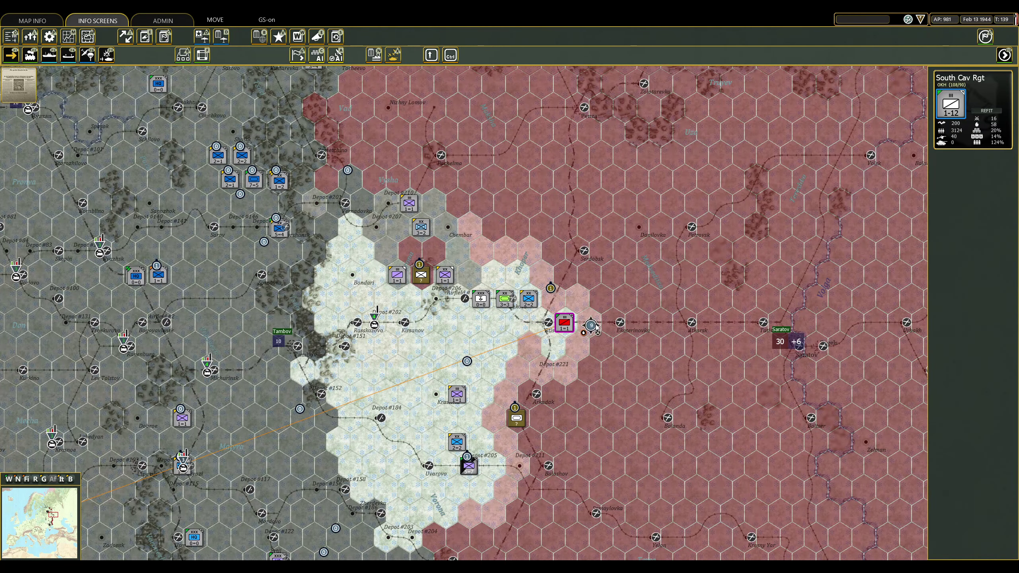
pyautogui.rightClick(591, 325)
pyautogui.rightClick(618, 325)
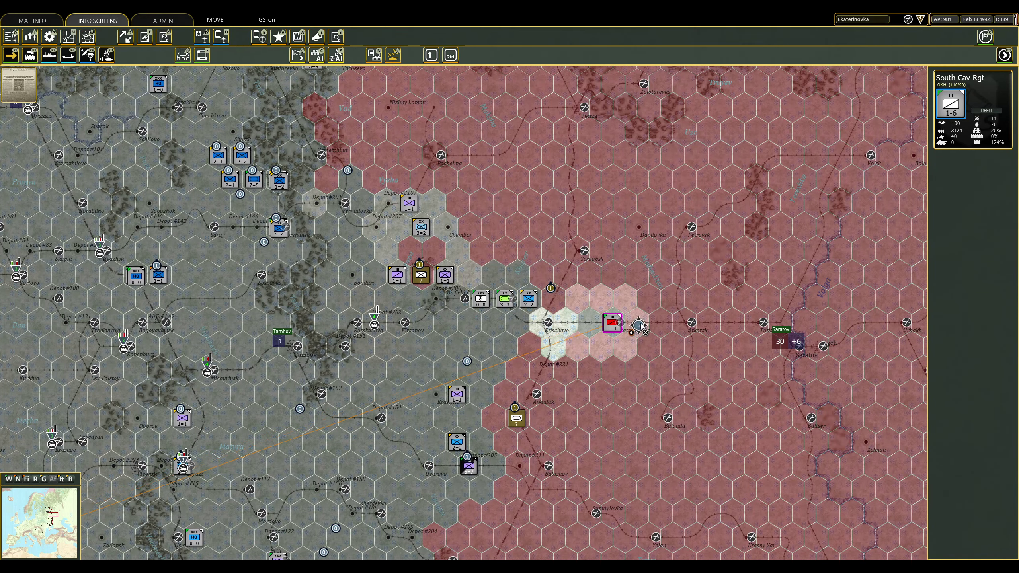
pyautogui.rightClick(641, 327)
# Reposition the 263rd ID, move the 1/298th ID south and the 20th SS grenadiers east.
pyautogui.click(692, 330)
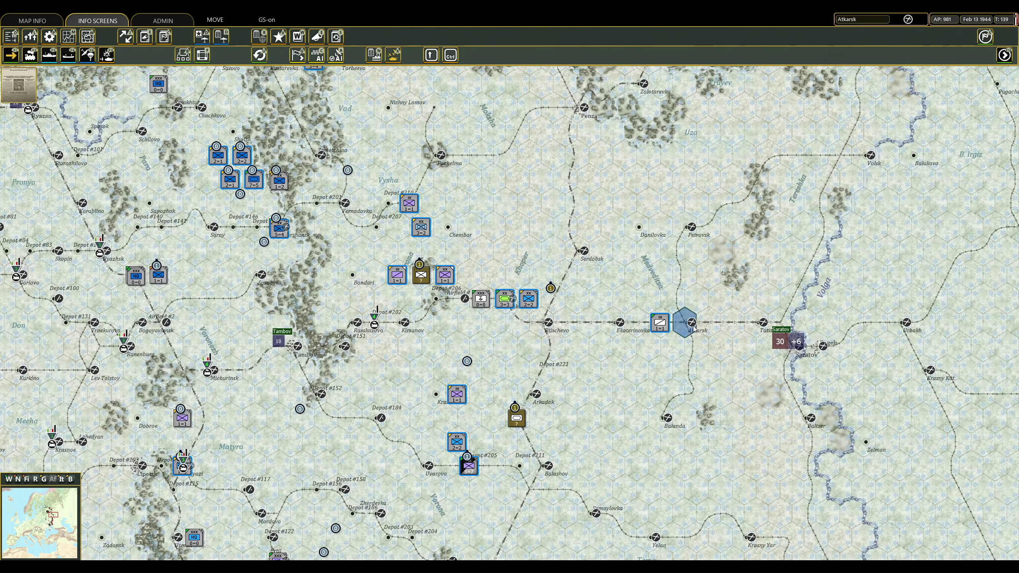
pyautogui.click(528, 299)
pyautogui.rightClick(456, 394)
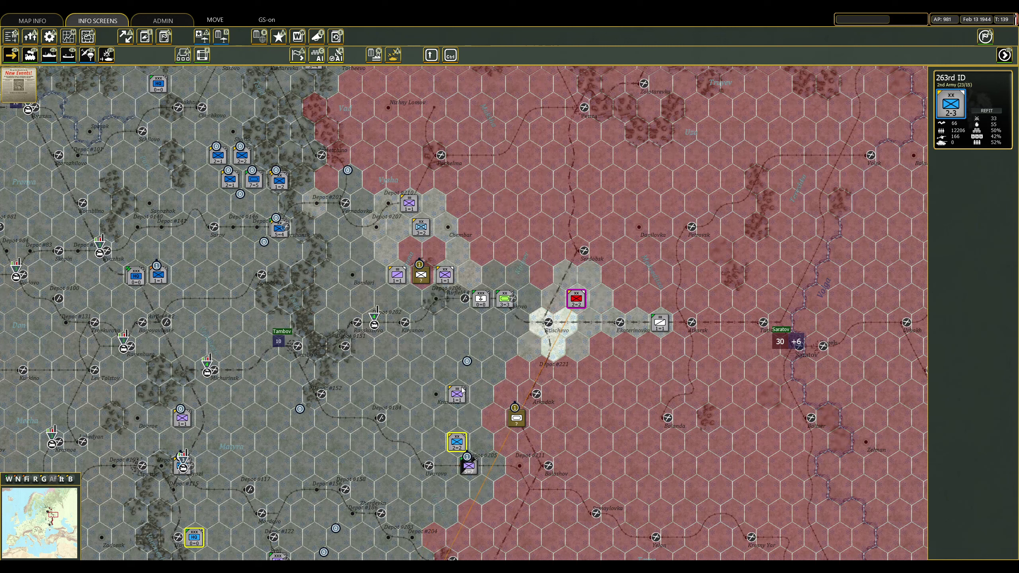
pyautogui.click(457, 394)
pyautogui.rightClick(468, 465)
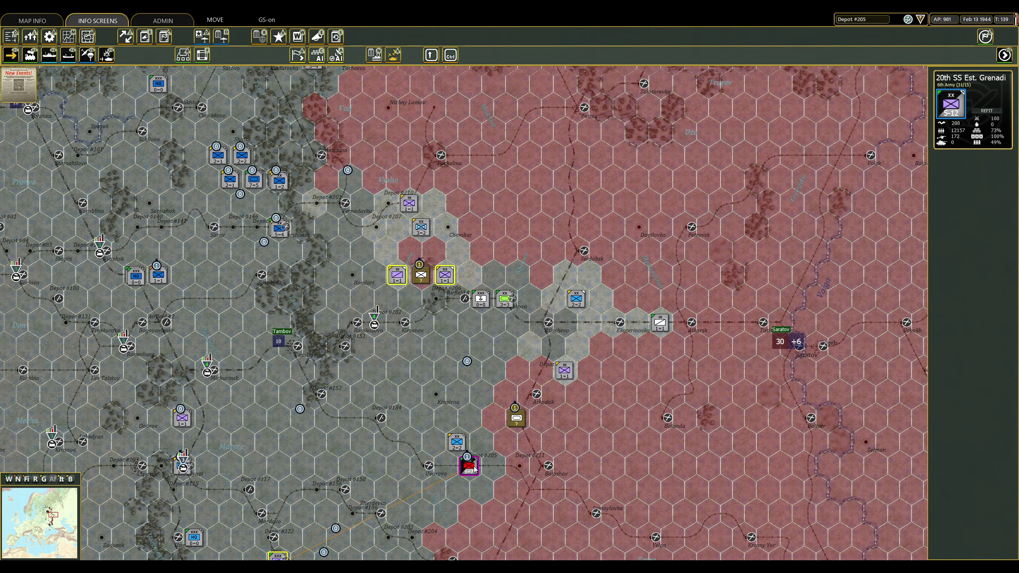
pyautogui.click(468, 465)
pyautogui.rightClick(516, 464)
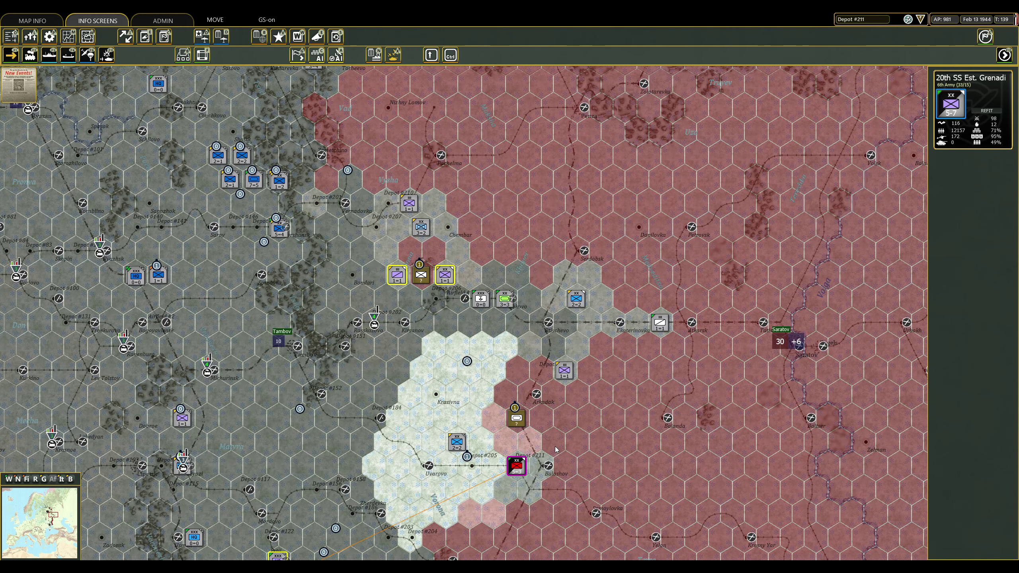
# Move the 252nd ID forward and the 13th Panzer Division south.
pyautogui.click(456, 440)
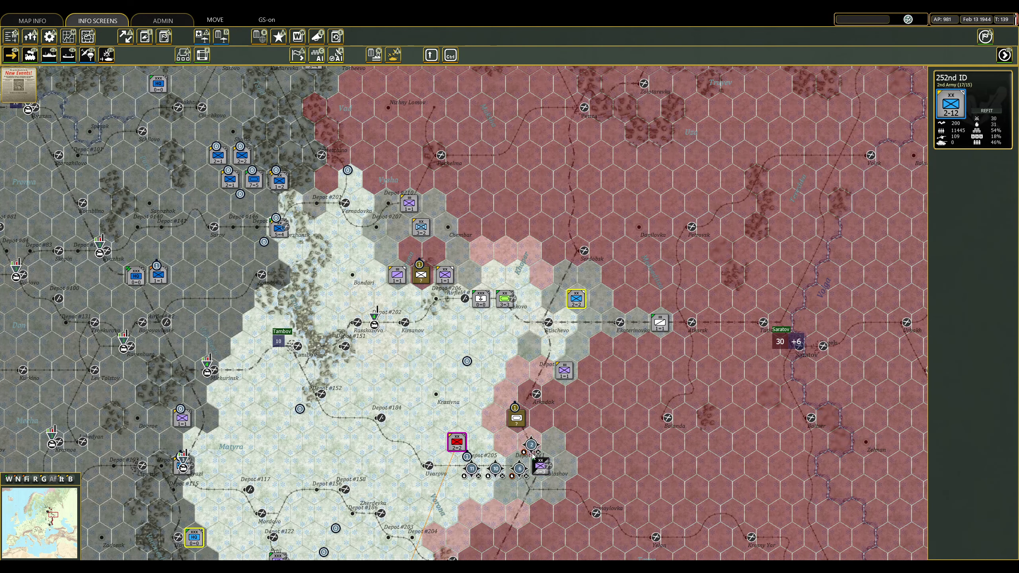
pyautogui.rightClick(492, 417)
pyautogui.click(576, 299)
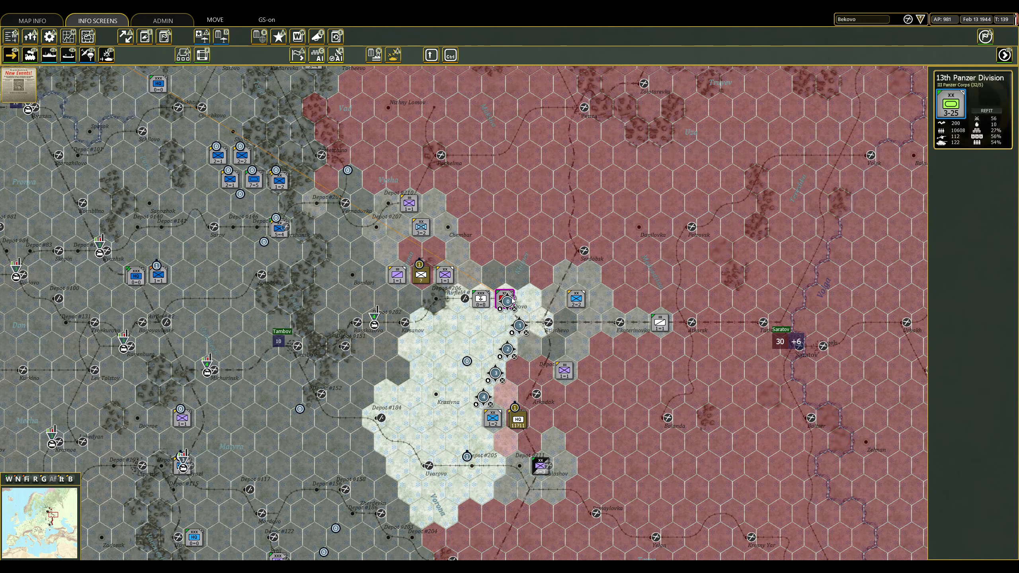
pyautogui.rightClick(564, 418)
pyautogui.click(627, 396)
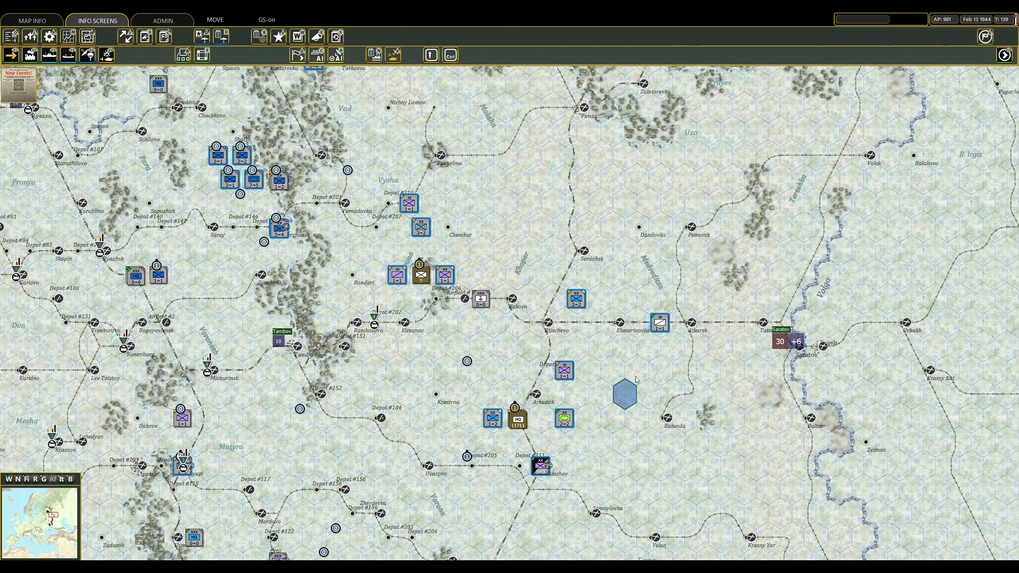
pyautogui.scroll(-3, 628, 396)
# Rail-move FBD 3 east along the railway toward Saratov.
pyautogui.click(481, 227)
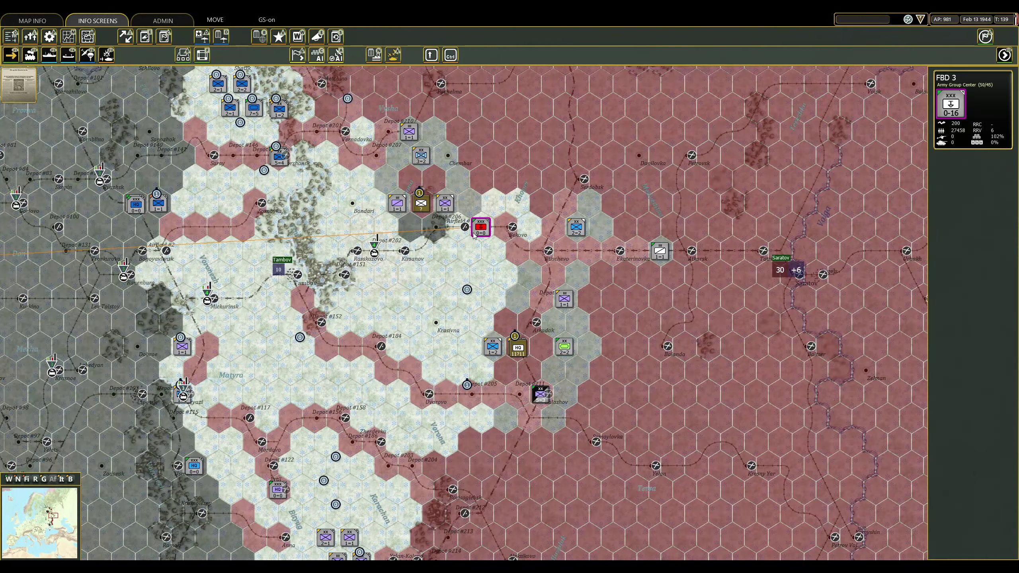
pyautogui.rightClick(508, 227)
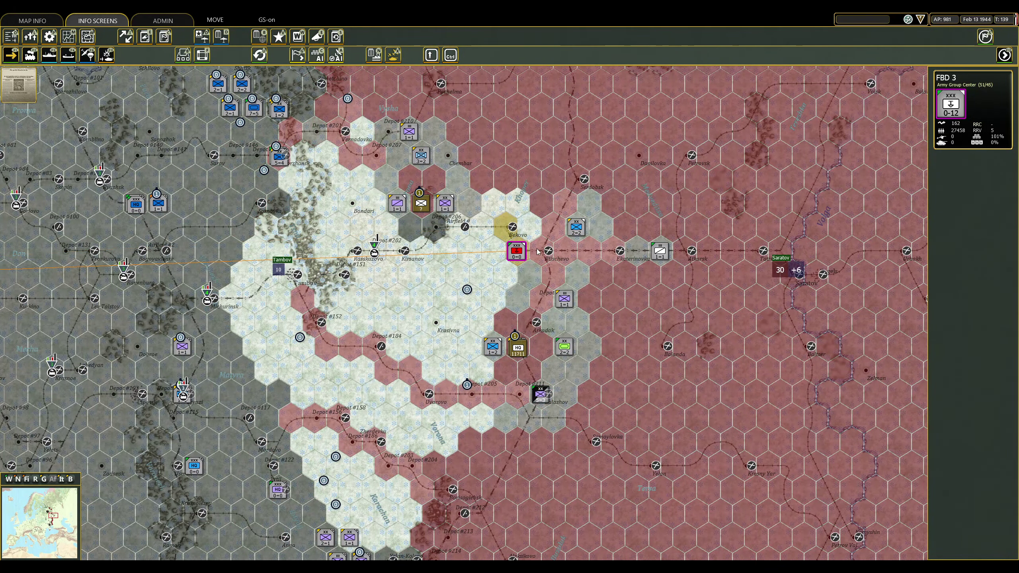
pyautogui.rightClick(565, 251)
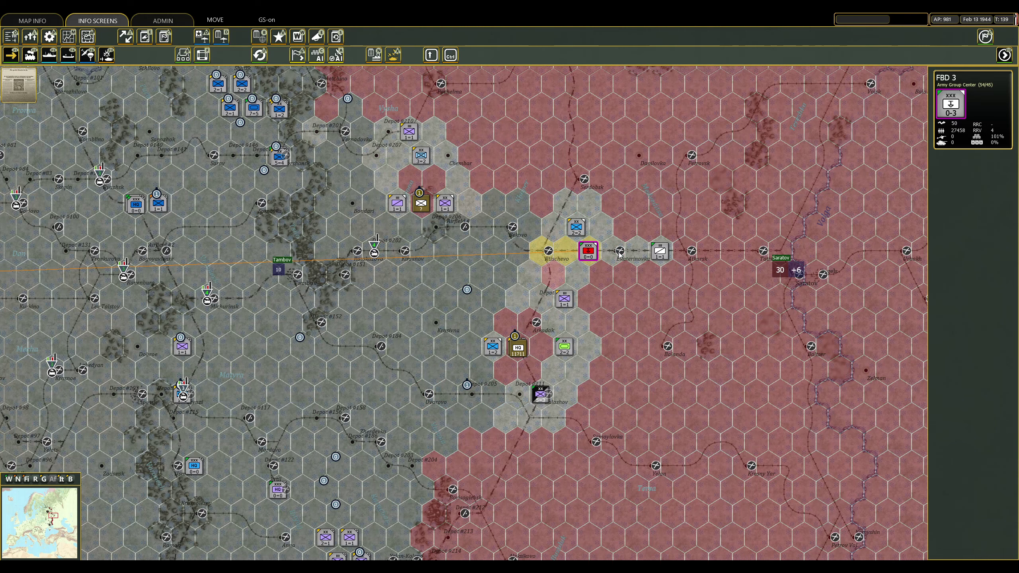
# Finish FBD 3's move, then create and confirm a new depot at railway hex 262,136.
pyautogui.click(598, 251)
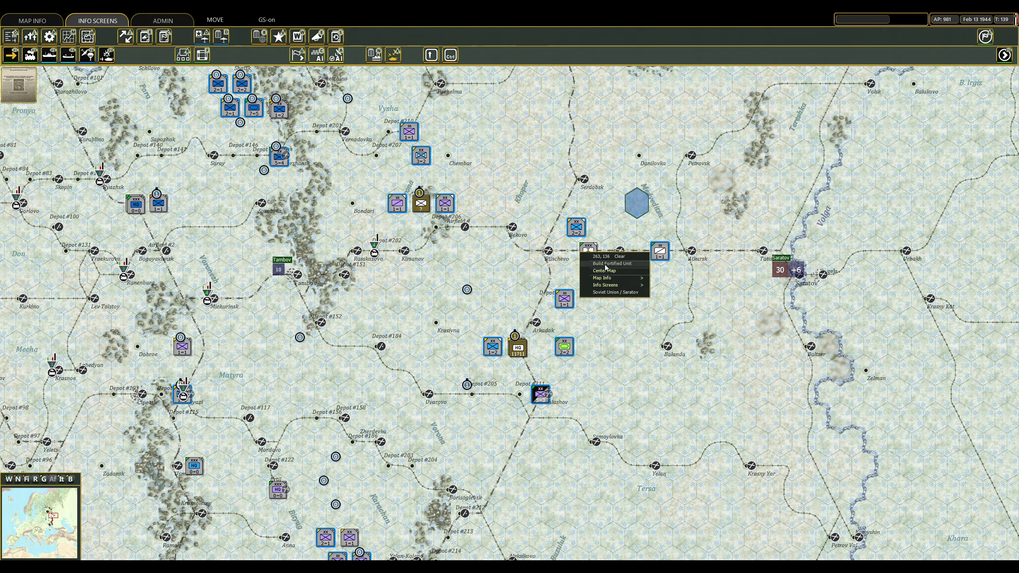
pyautogui.click(603, 227)
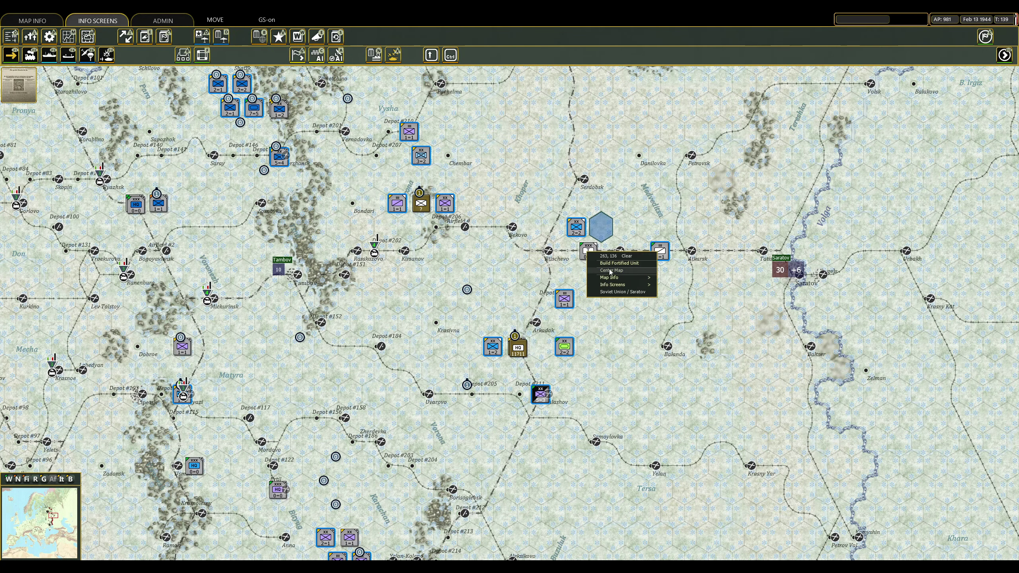
pyautogui.click(629, 227)
pyautogui.rightClick(571, 254)
pyautogui.click(594, 271)
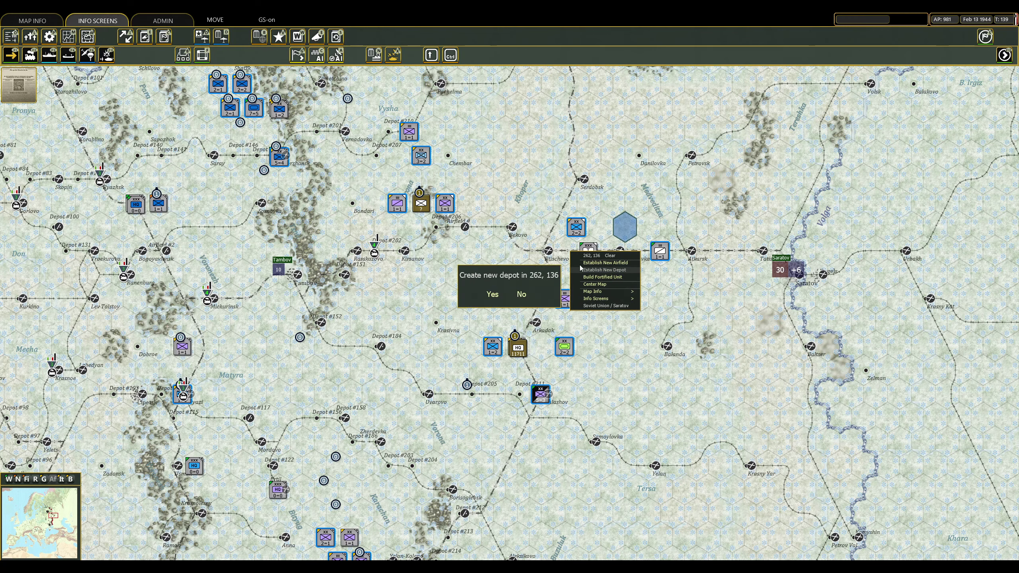
pyautogui.click(494, 296)
pyautogui.click(685, 204)
pyautogui.scroll(-2, 509, 287)
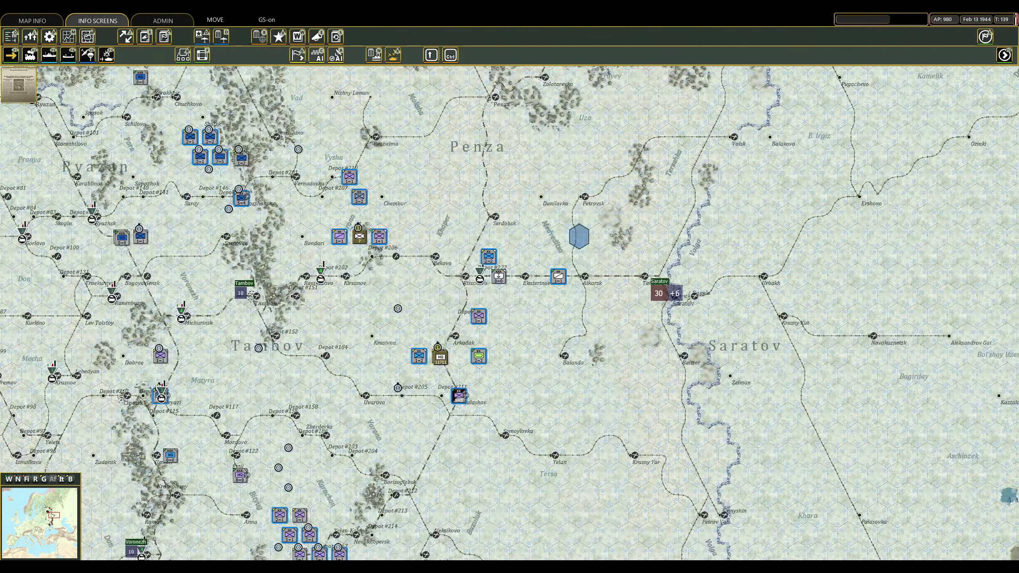
# Switch to the supply view and review the front from Stalingrad south toward Rostov.
pyautogui.press('s')
pyautogui.press('Down')
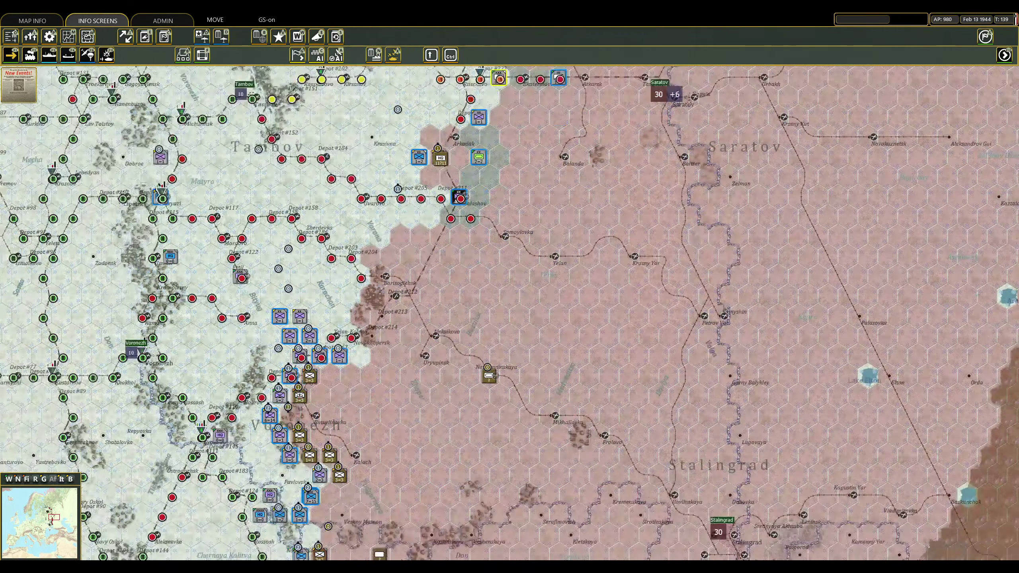
pyautogui.scroll(-1, 511, 318)
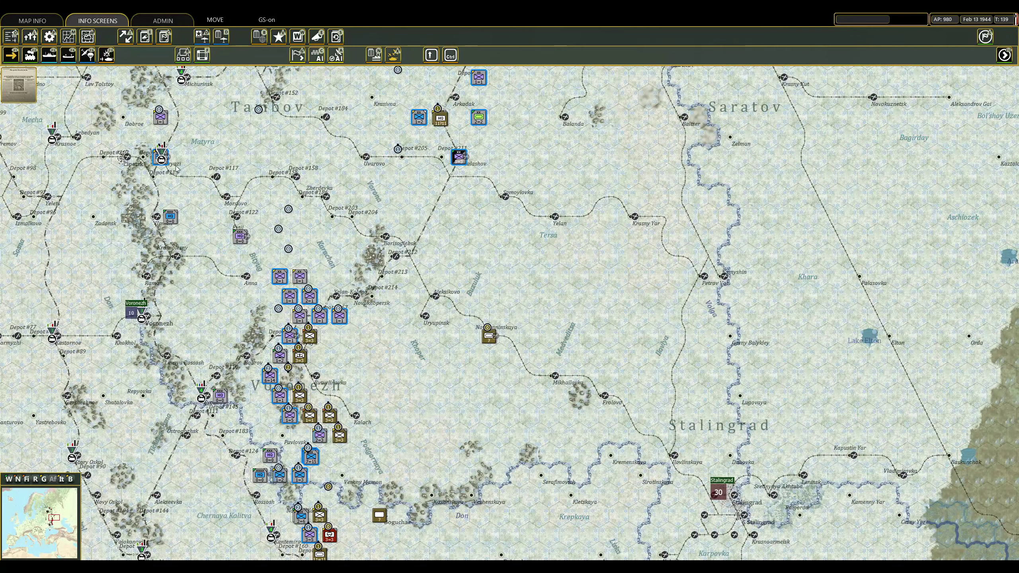
pyautogui.click(170, 218)
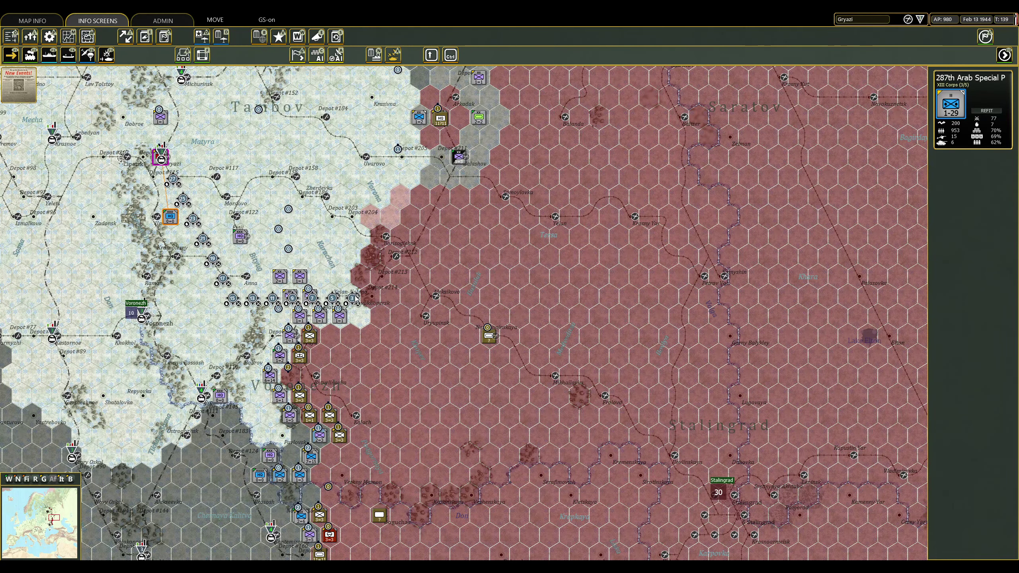
pyautogui.rightClick(353, 313)
pyautogui.moveTo(353, 313); pyautogui.dragTo(353, 120)
pyautogui.press('Down')
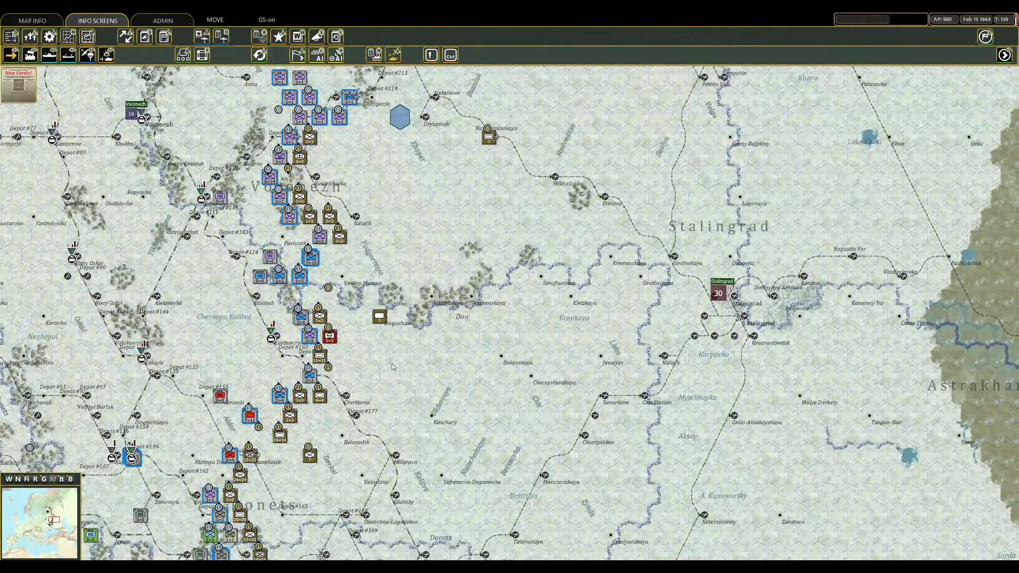
pyautogui.click(251, 414)
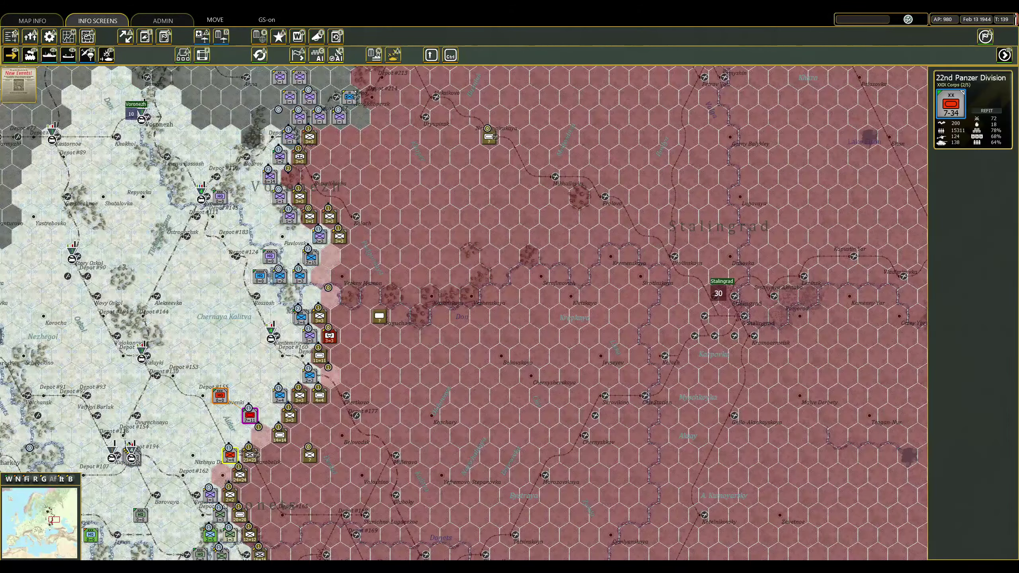
pyautogui.press('Down')
pyautogui.press('Down')
pyautogui.press('Down')
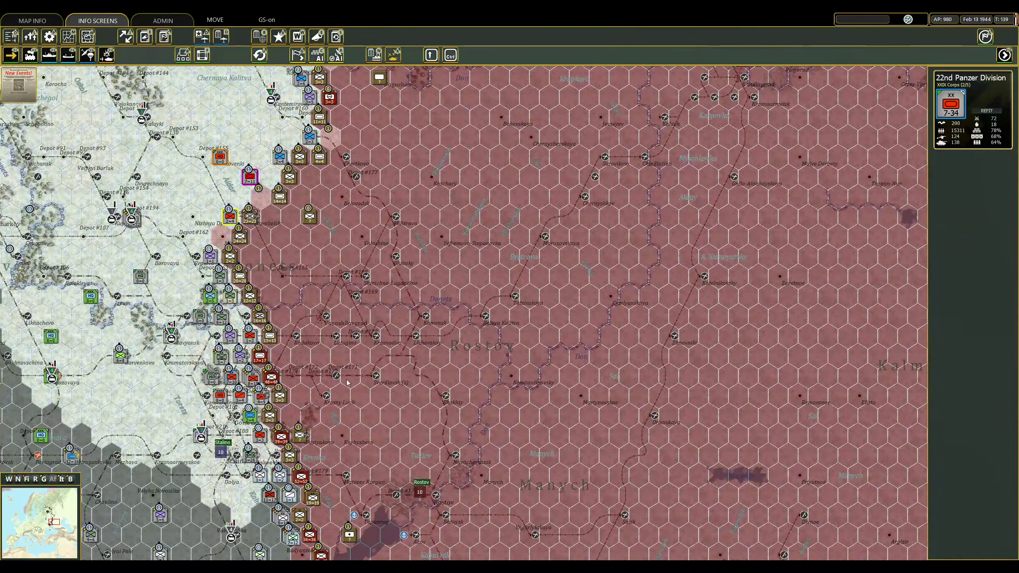
pyautogui.press('Down')
pyautogui.press('Down')
pyautogui.click(365, 403)
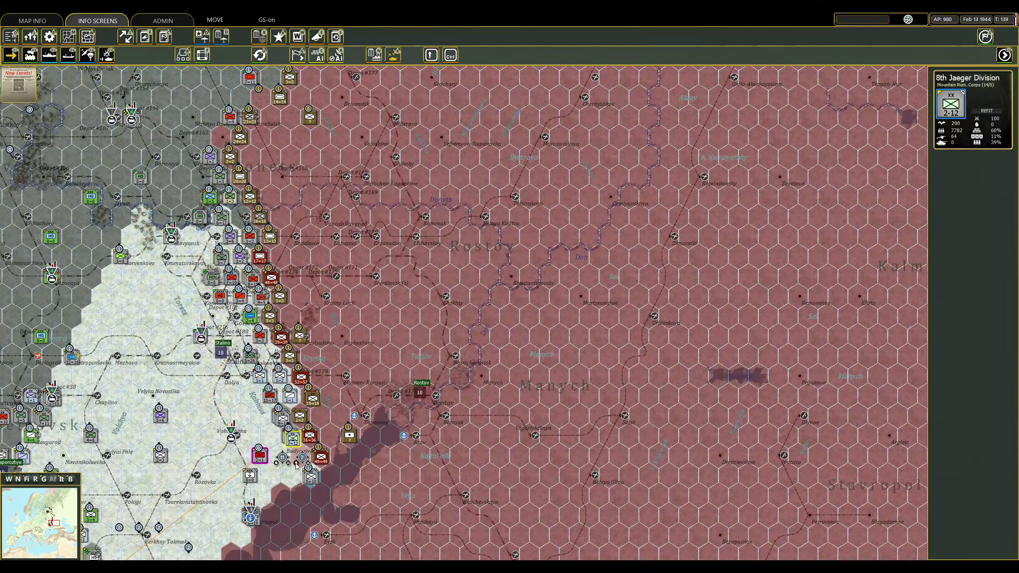
# Move FBD 1 southwest along the railway to Tsarekonstantinovka and the 260th ID toward Stalino.
pyautogui.click(212, 276)
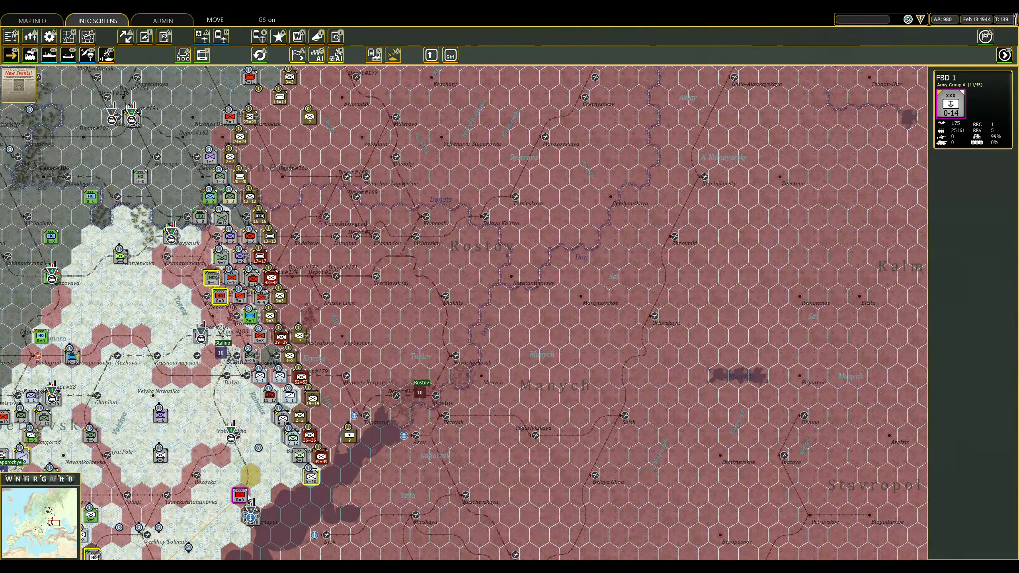
pyautogui.click(290, 395)
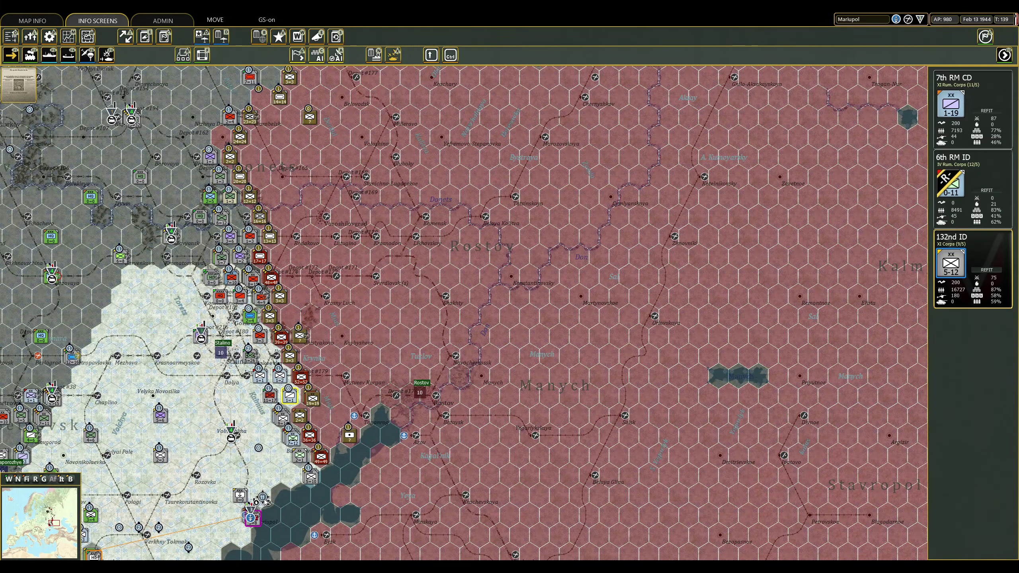
pyautogui.click(212, 276)
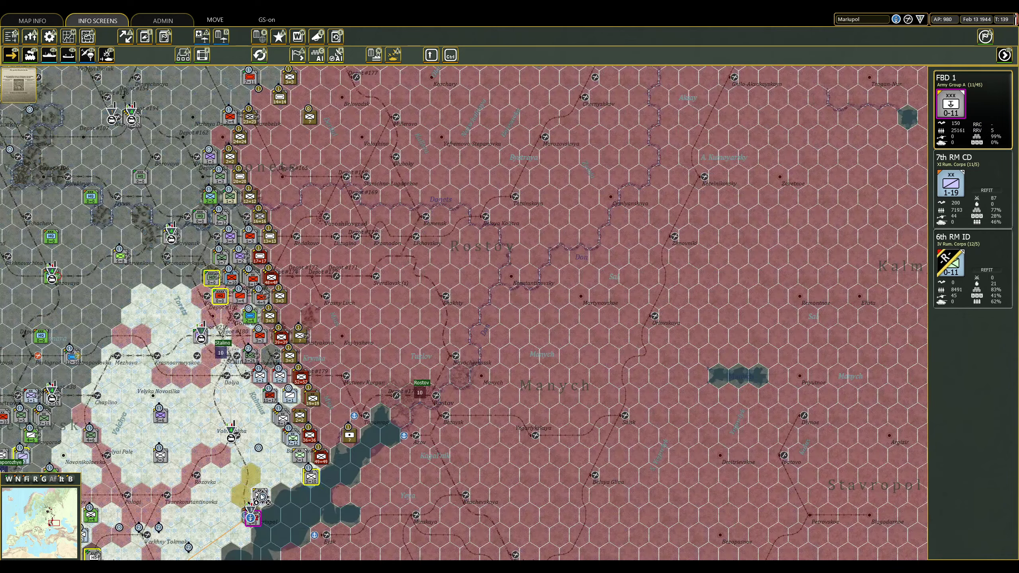
pyautogui.click(290, 395)
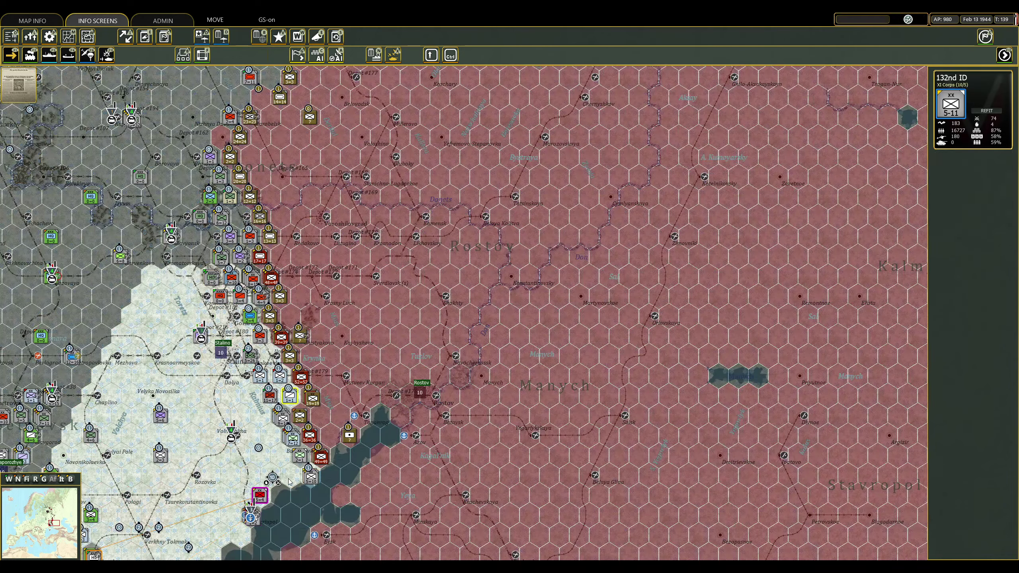
pyautogui.click(212, 277)
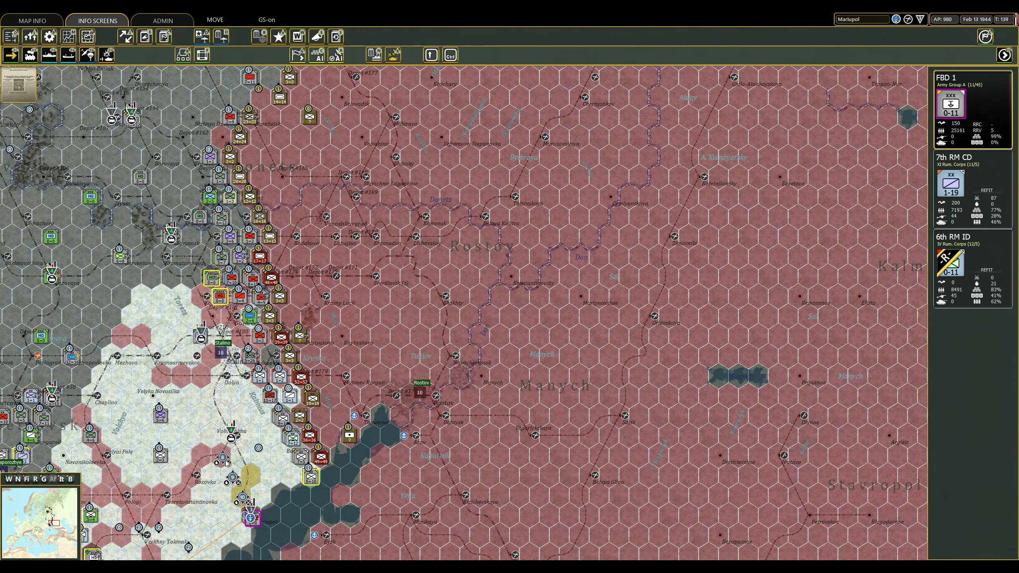
pyautogui.rightClick(223, 459)
pyautogui.rightClick(183, 486)
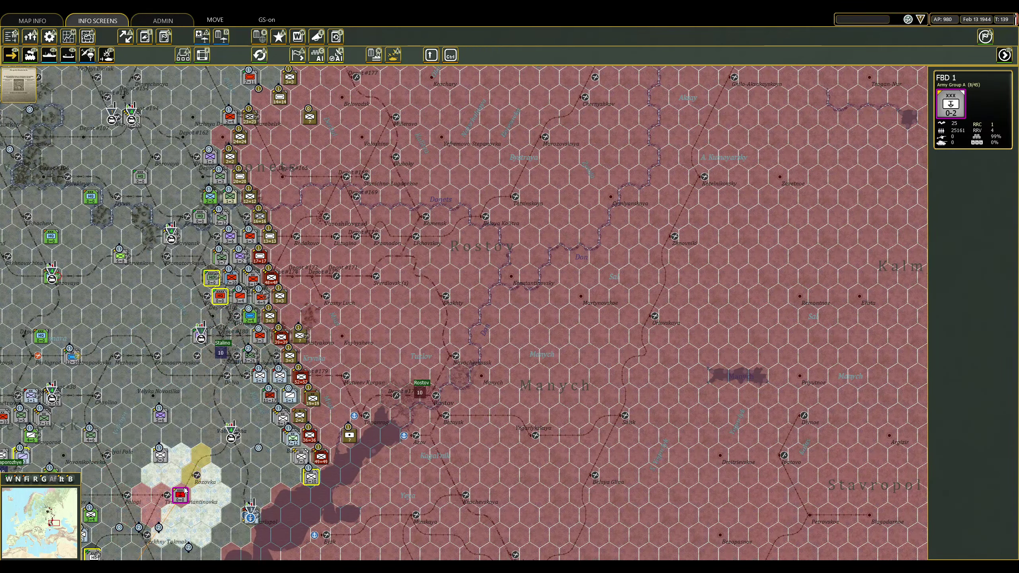
pyautogui.click(231, 237)
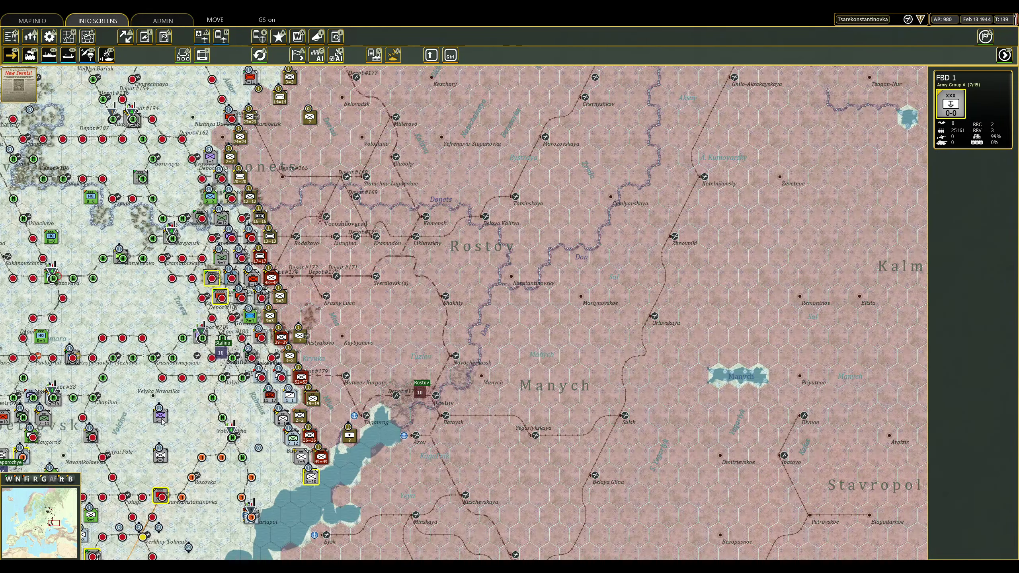
pyautogui.rightClick(273, 379)
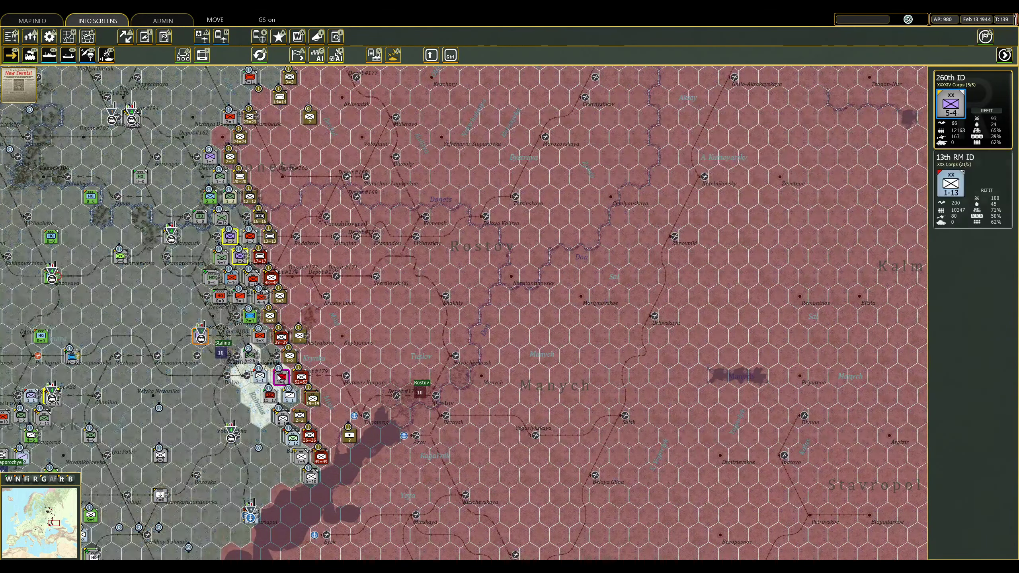
# Inspect the units west of Stalino and read the Dnepropetrovsk stack's supply details.
pyautogui.click(225, 420)
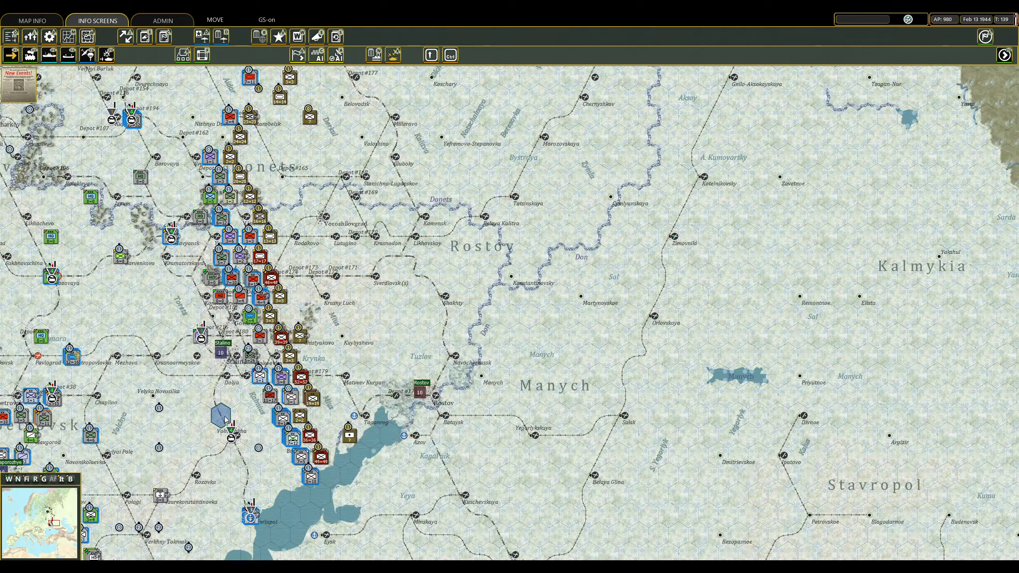
pyautogui.press('Left')
pyautogui.press('Left')
pyautogui.press('Down')
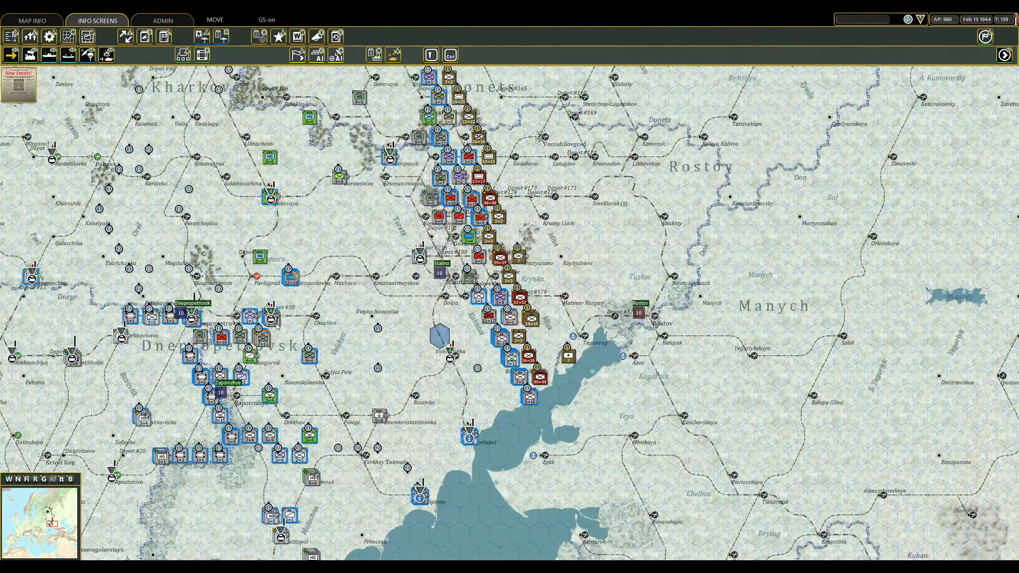
pyautogui.click(309, 350)
pyautogui.click(331, 317)
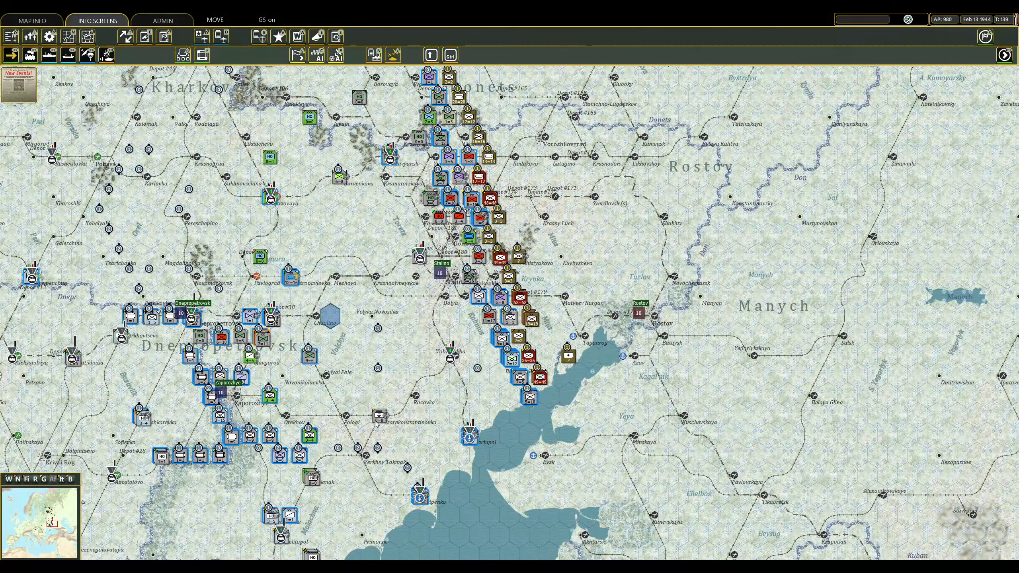
pyautogui.click(309, 351)
pyautogui.click(350, 317)
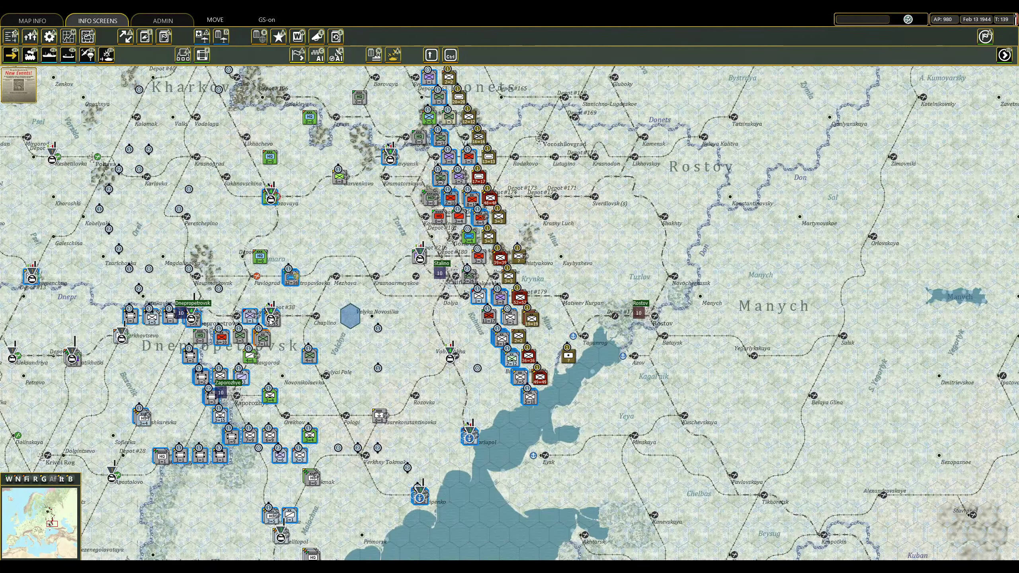
pyautogui.click(263, 318)
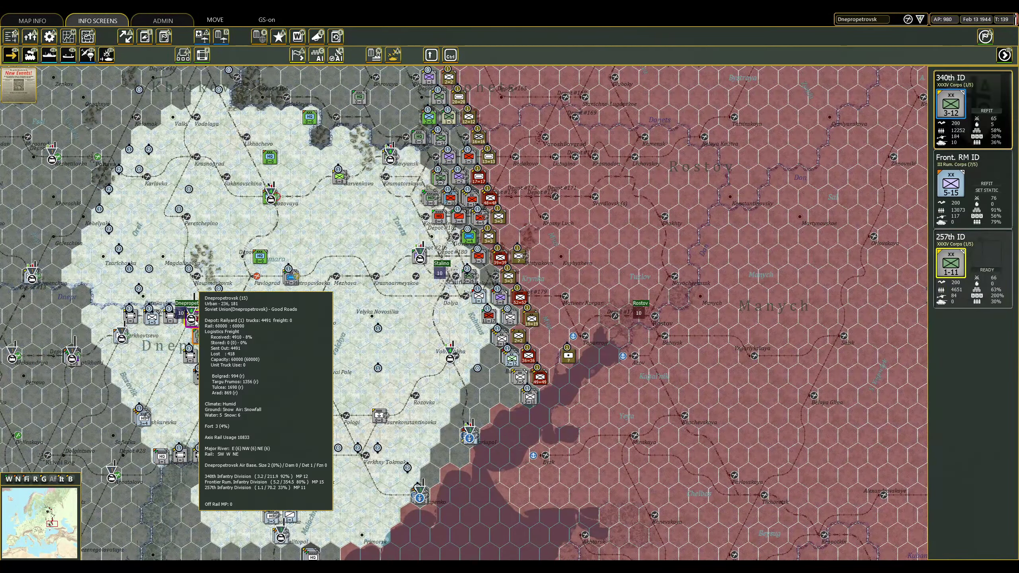
pyautogui.rightClick(311, 274)
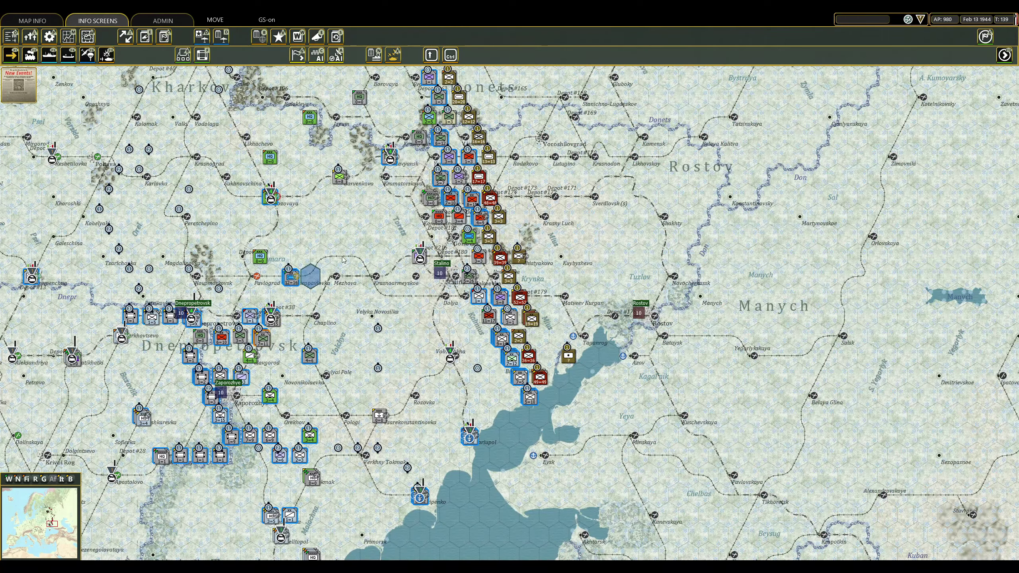
pyautogui.scroll(-1, 523, 288)
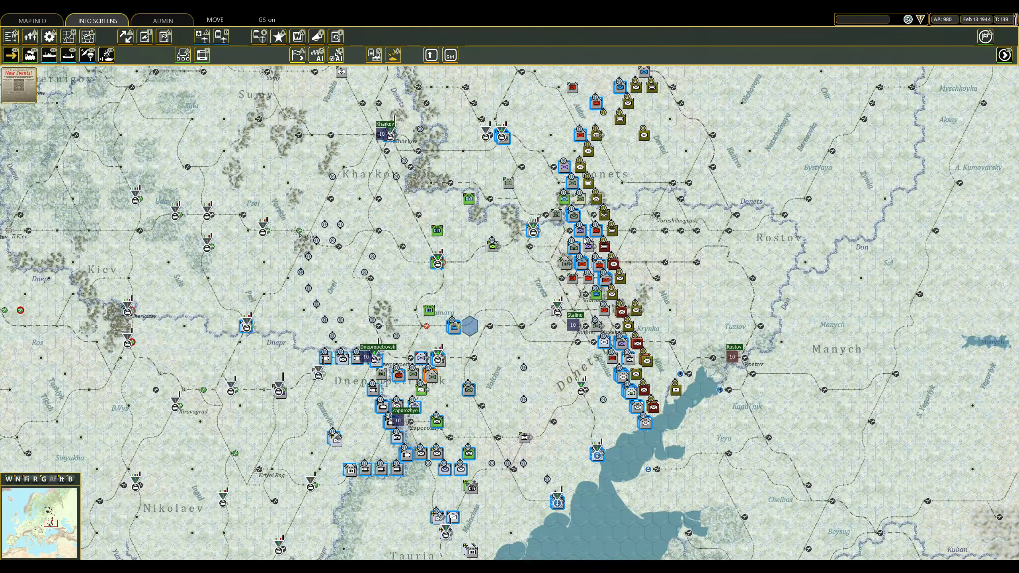
pyautogui.scroll(1, 486, 298)
# Check the units near Kharkov and at Depot #194, then pan north to Voronezh–Tambov.
pyautogui.press('Up')
pyautogui.click(290, 317)
pyautogui.click(263, 239)
pyautogui.click(291, 317)
pyautogui.click(430, 317)
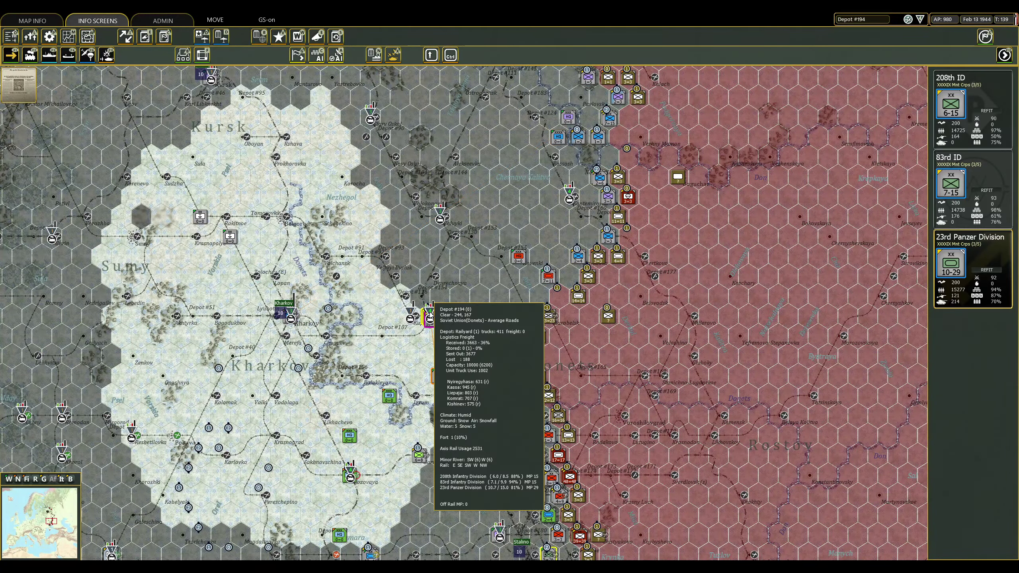
pyautogui.press('Up')
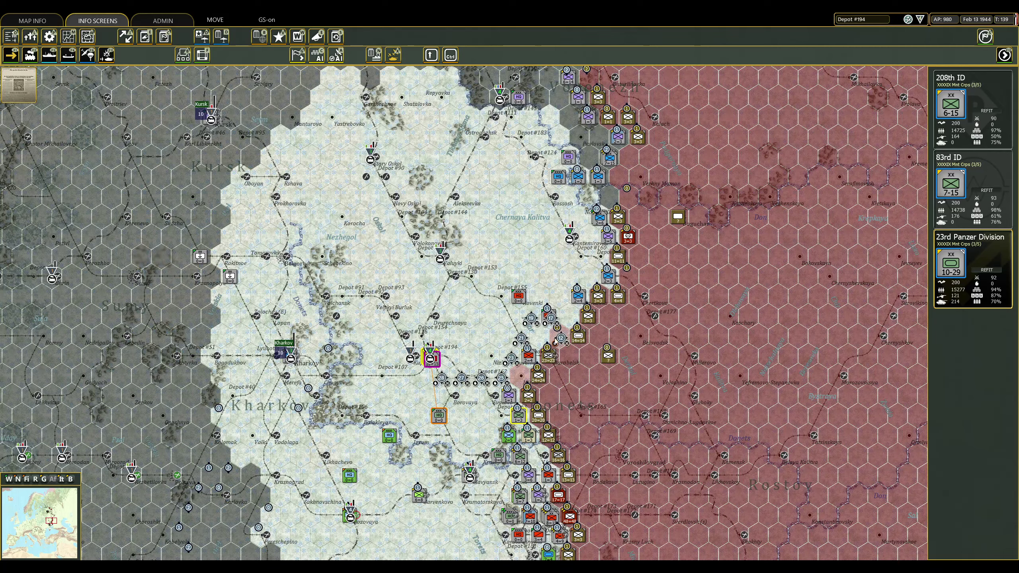
pyautogui.press('Escape')
pyautogui.press('Up')
pyautogui.press('Up')
pyautogui.press('Up')
pyautogui.press('Up')
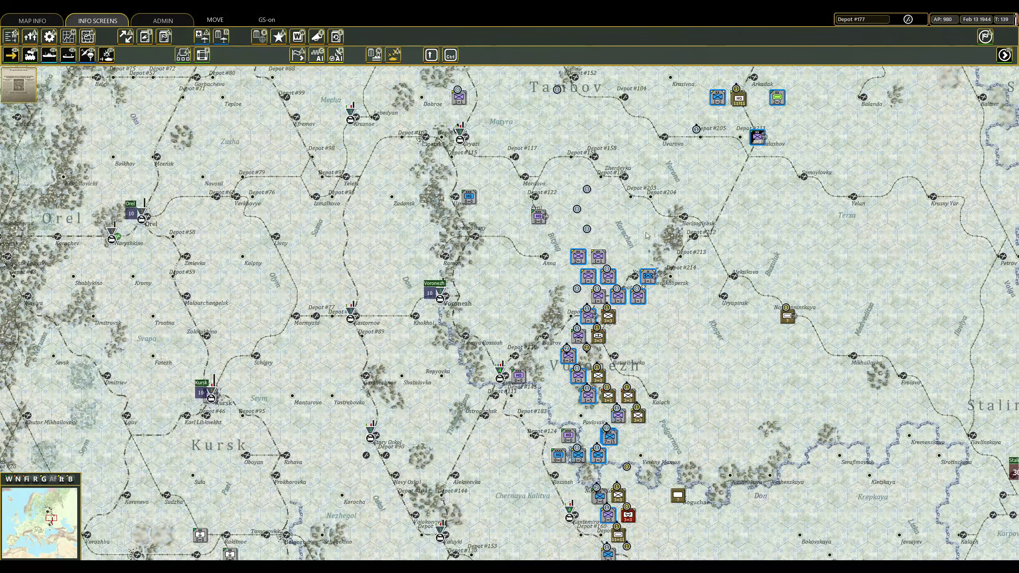
# Relocate the XVII, LV and XIII Corps HQs forward toward Saratov.
pyautogui.press('Right')
pyautogui.press('Right')
pyautogui.press('Right')
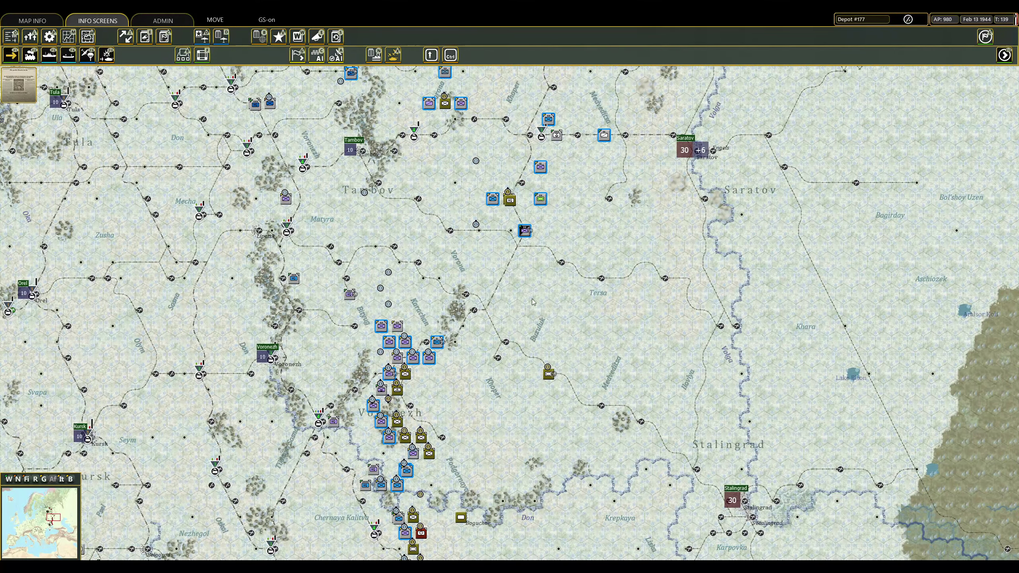
pyautogui.click(540, 199)
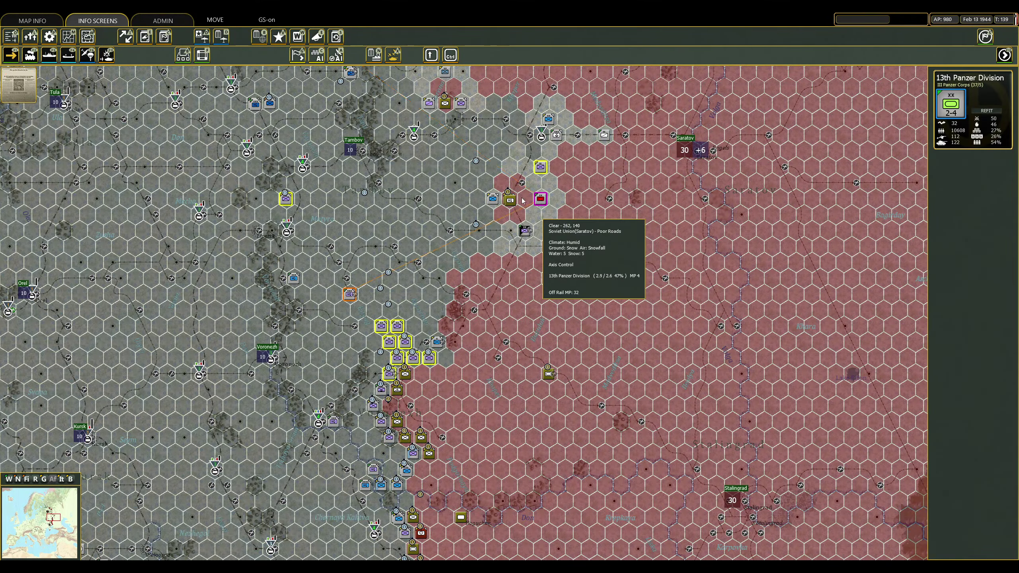
pyautogui.click(350, 295)
pyautogui.click(484, 183)
pyautogui.click(495, 198)
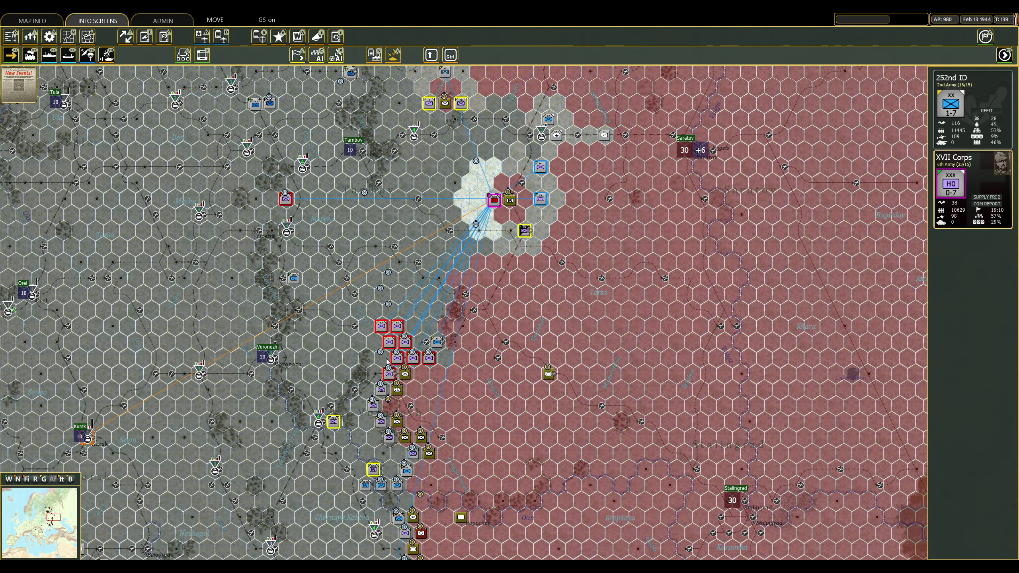
pyautogui.click(333, 423)
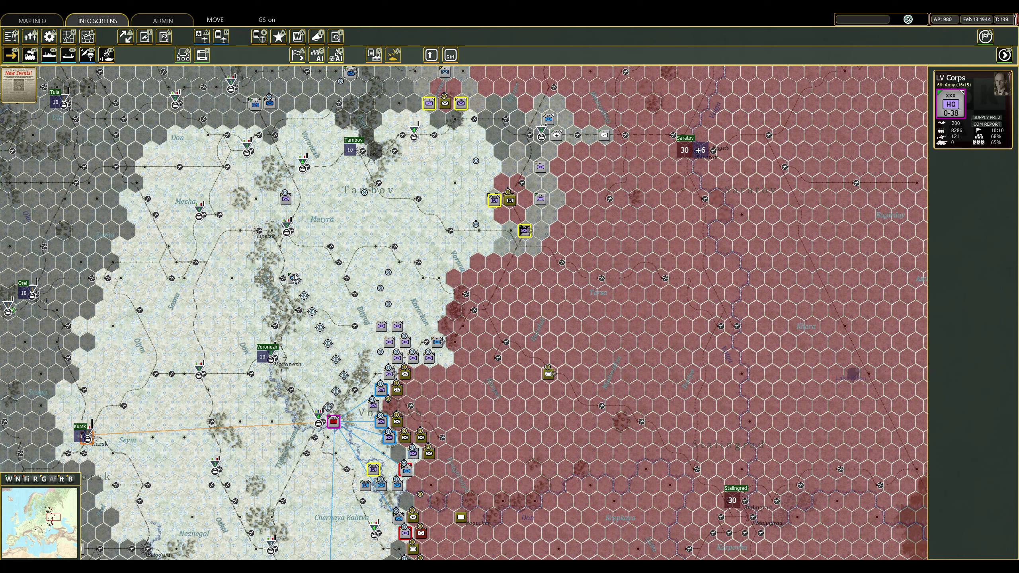
pyautogui.click(293, 279)
pyautogui.click(541, 166)
pyautogui.click(390, 342)
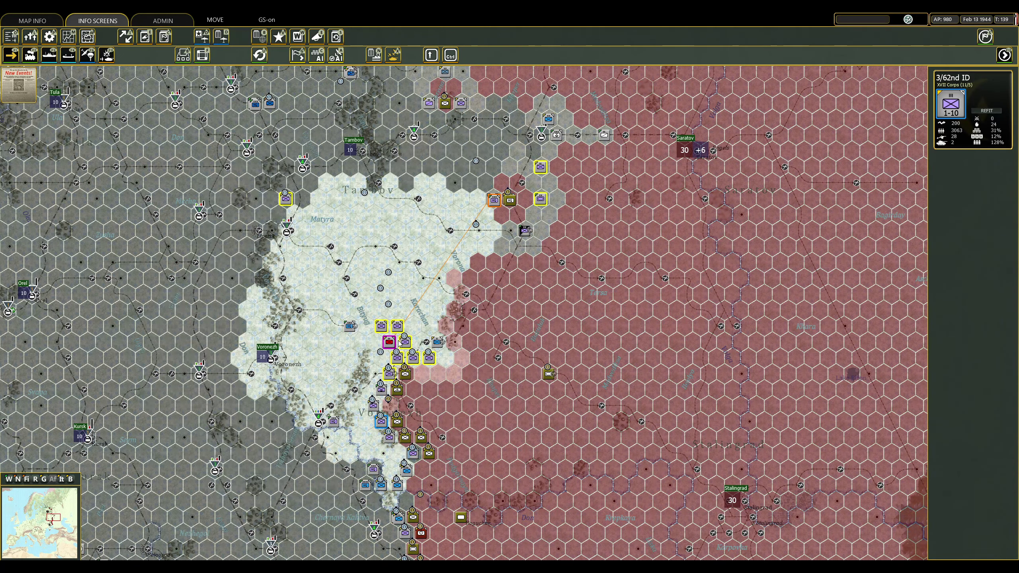
# Group several infantry divisions east of Voronezh into one selection.
pyautogui.keyDown('shift'); pyautogui.click(398, 327); pyautogui.keyUp('shift')
pyautogui.keyDown('shift'); pyautogui.click(413, 359); pyautogui.keyUp('shift')
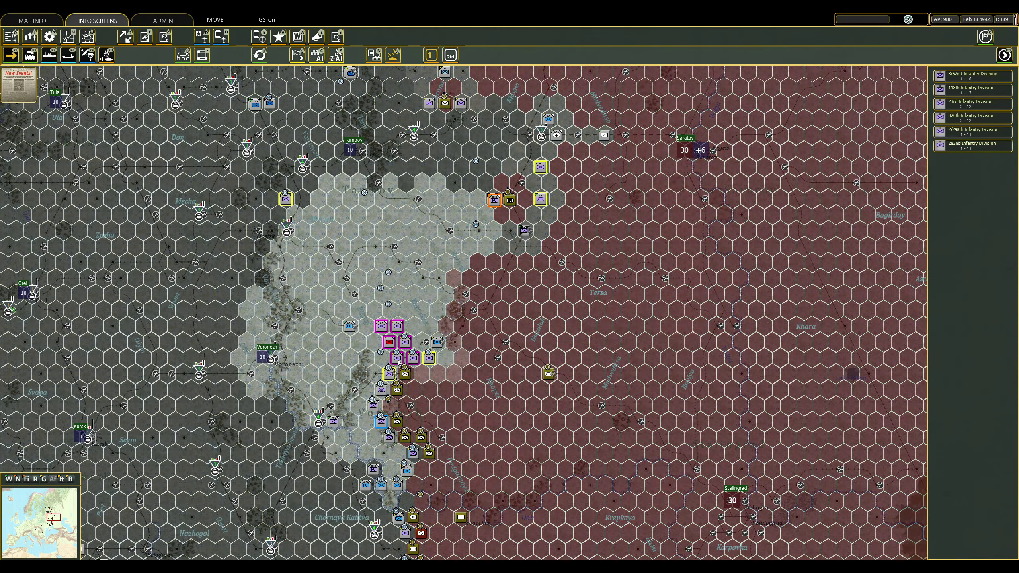
pyautogui.keyDown('shift'); pyautogui.click(390, 376); pyautogui.keyUp('shift')
pyautogui.keyDown('shift'); pyautogui.click(386, 430); pyautogui.keyUp('shift')
pyautogui.keyDown('shift'); pyautogui.click(373, 470); pyautogui.keyUp('shift')
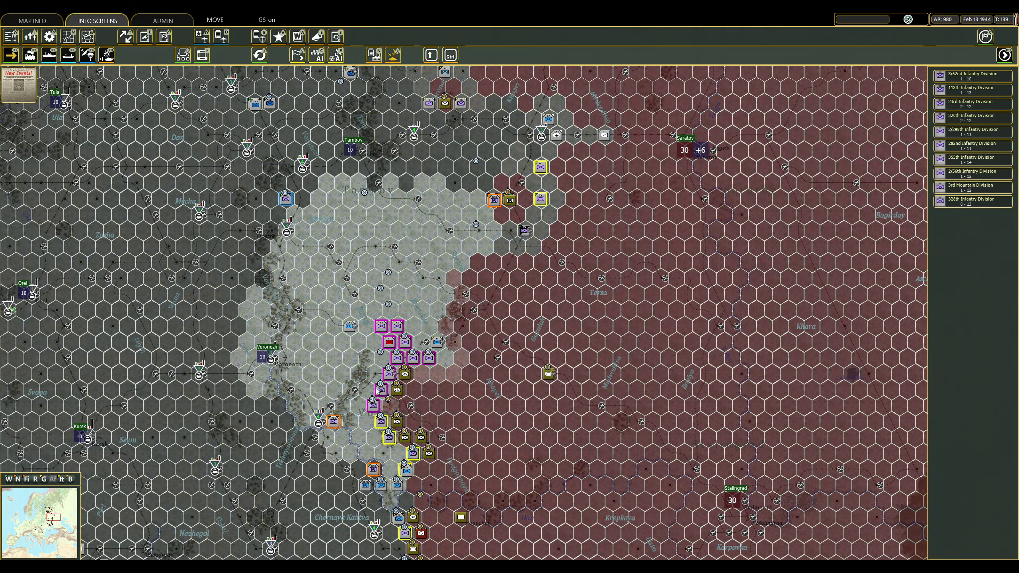
# Advance the 113th ID and the 287th Arab Special unit to the front.
pyautogui.click(348, 327)
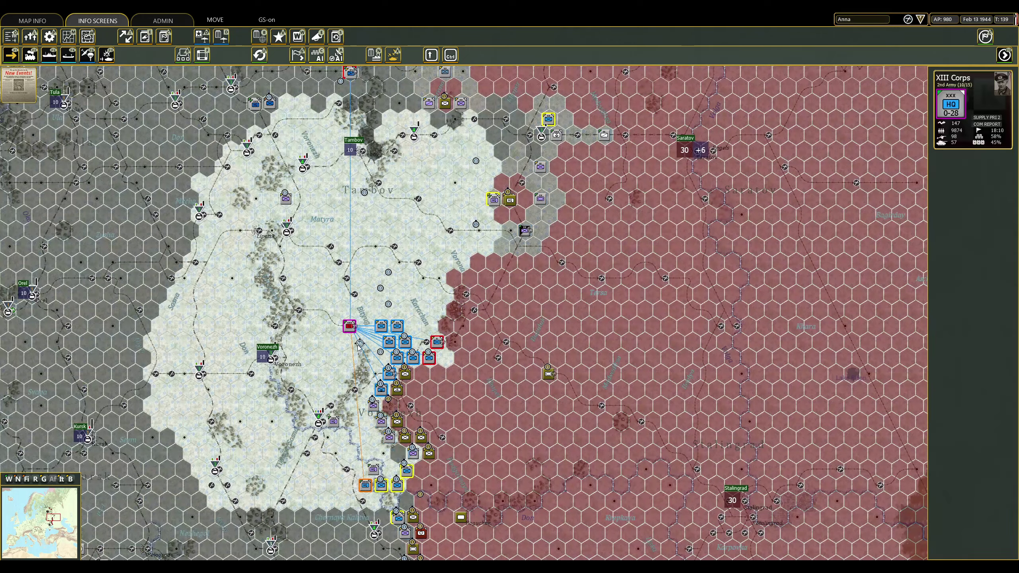
pyautogui.click(397, 327)
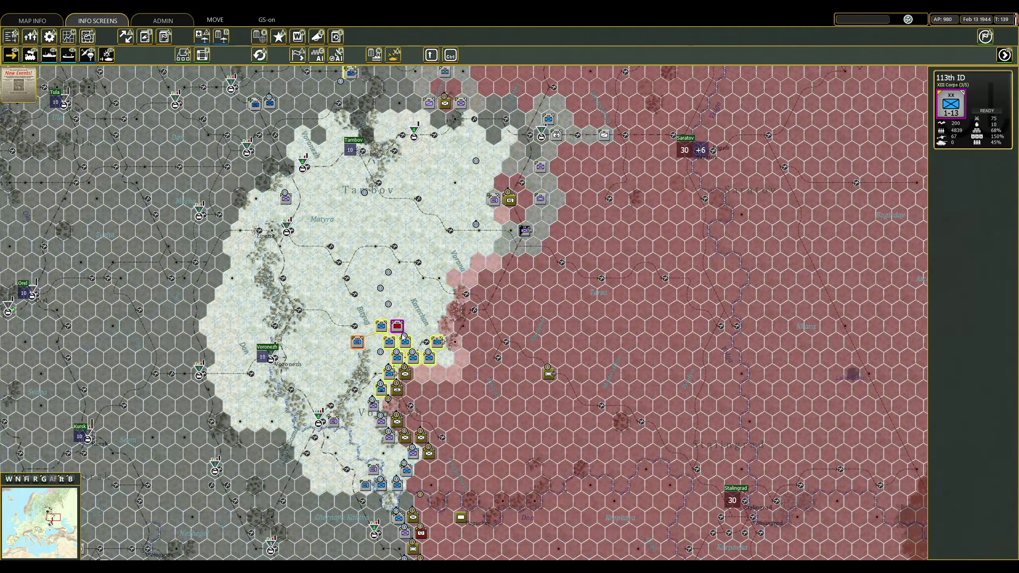
pyautogui.click(437, 372)
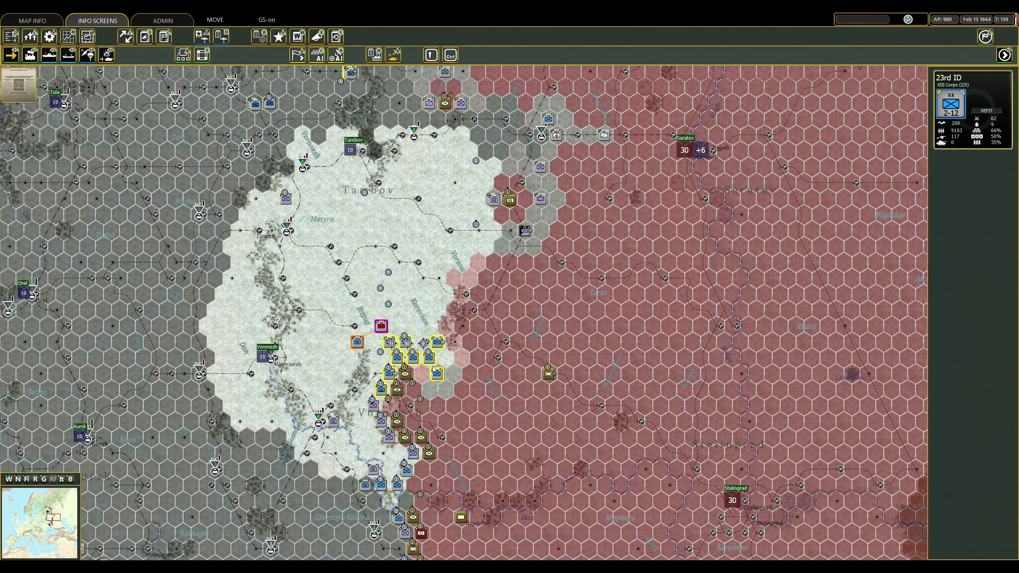
pyautogui.click(430, 388)
pyautogui.click(437, 342)
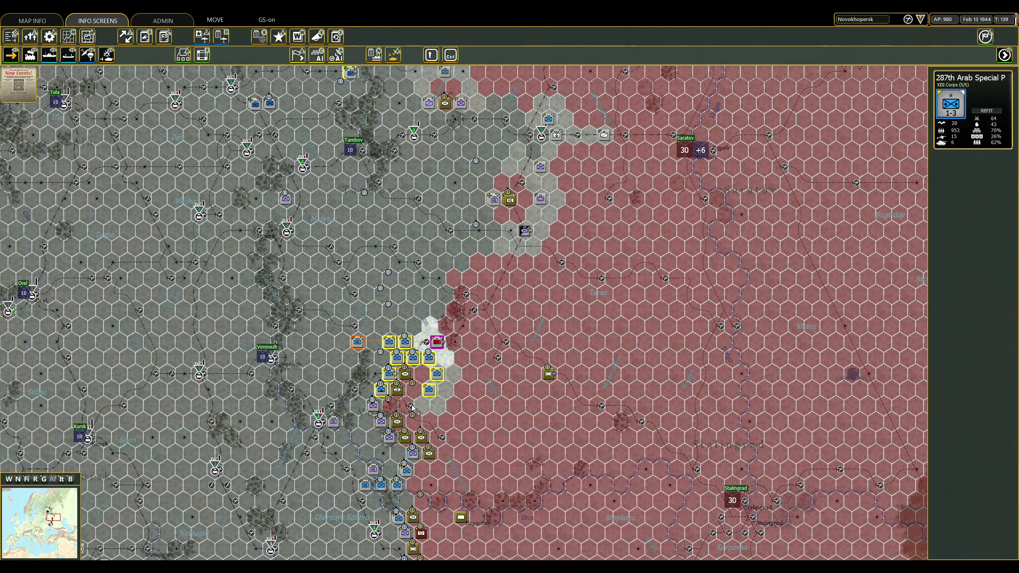
pyautogui.click(445, 358)
pyautogui.click(429, 388)
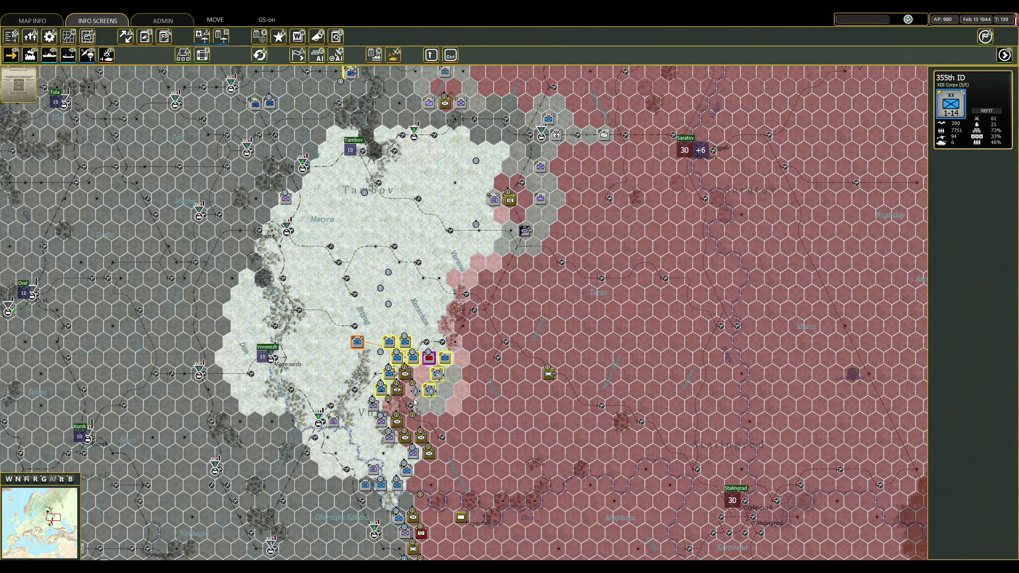
pyautogui.click(420, 407)
# Move the 355th and 328th ID, and advance the 320th ID toward the front.
pyautogui.click(374, 408)
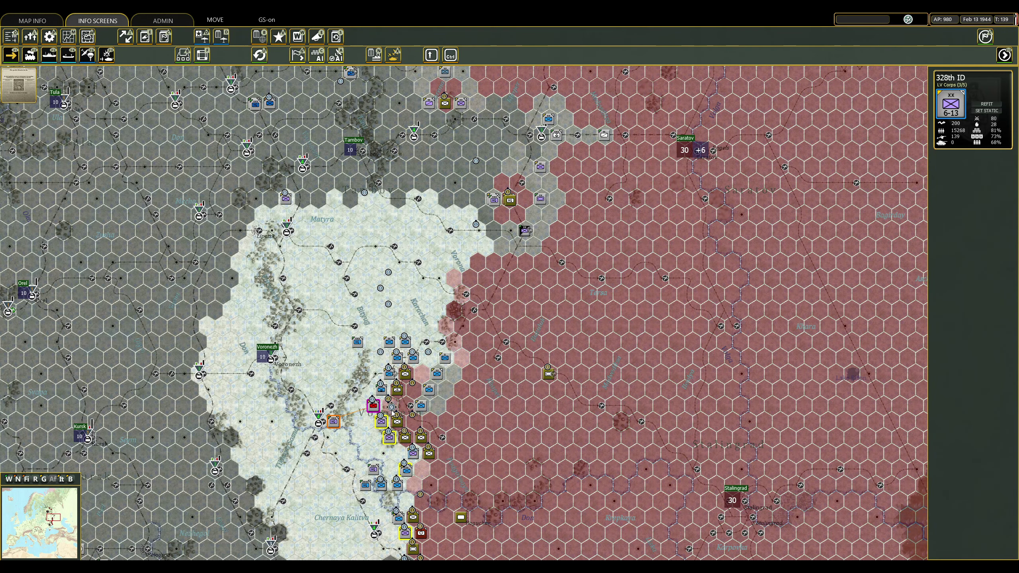
pyautogui.scroll(1, 476, 378)
pyautogui.scroll(1, 477, 379)
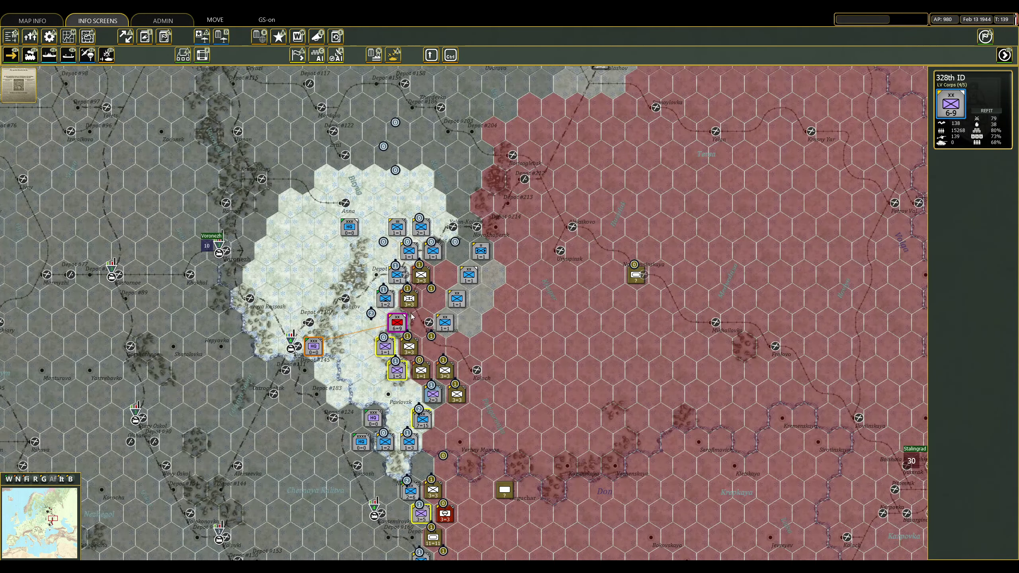
pyautogui.click(421, 230)
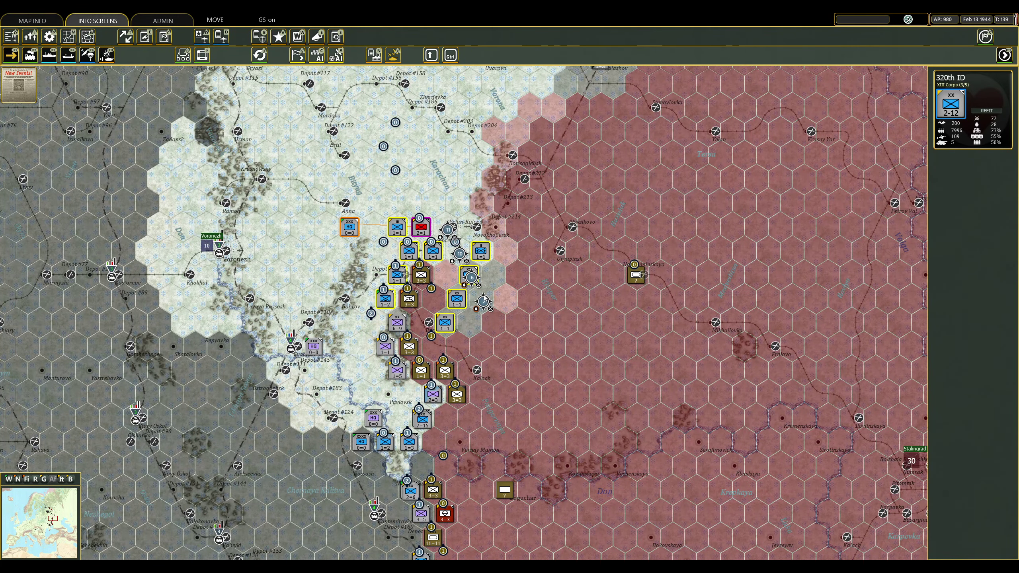
pyautogui.click(482, 299)
pyautogui.click(397, 229)
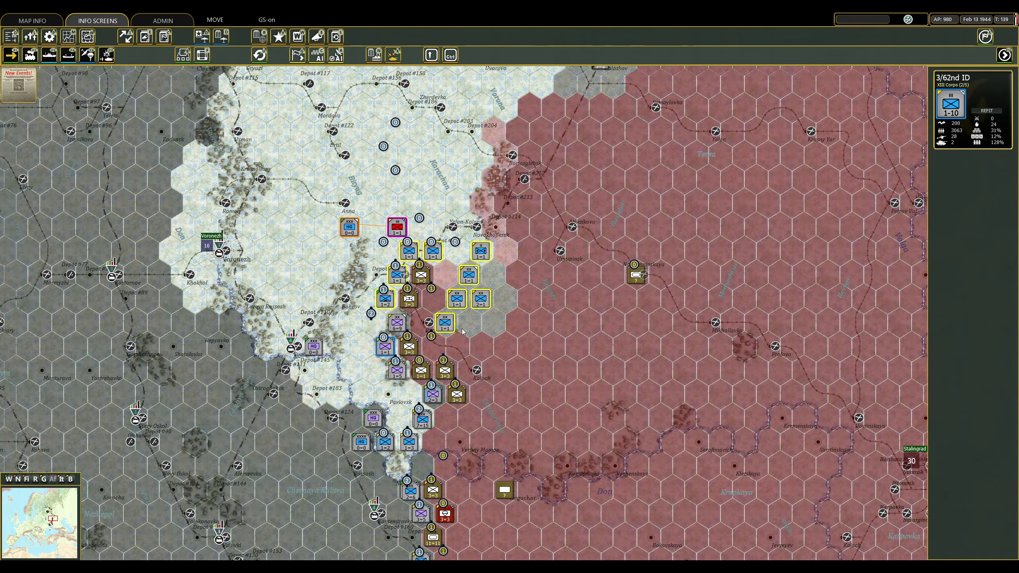
# Advance the 3/62nd and 1/56th ID east toward Saratov, and check the 111th ID.
pyautogui.click(482, 252)
pyautogui.rightClick(565, 319)
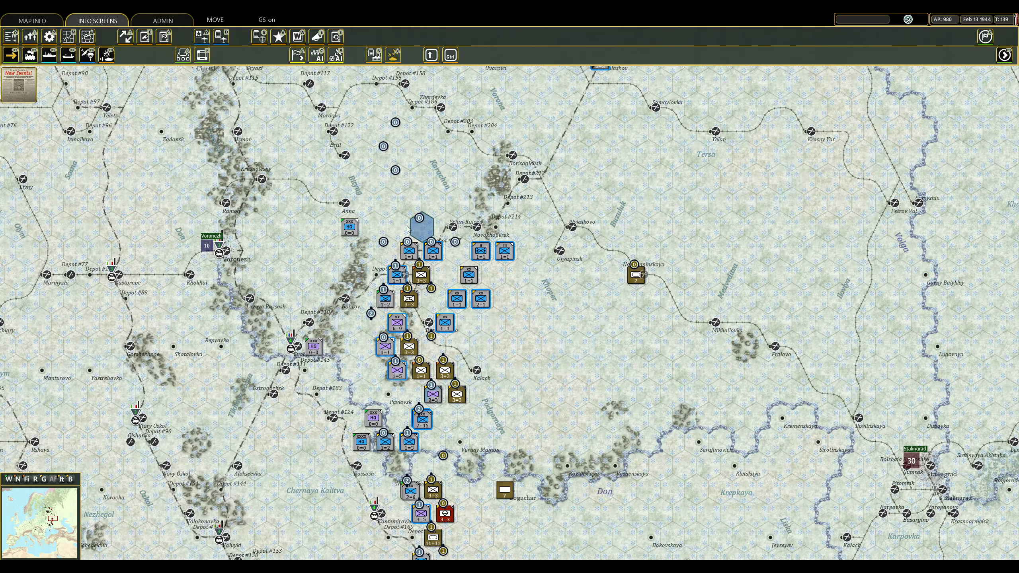
pyautogui.scroll(3, 523, 298)
pyautogui.scroll(2, 523, 298)
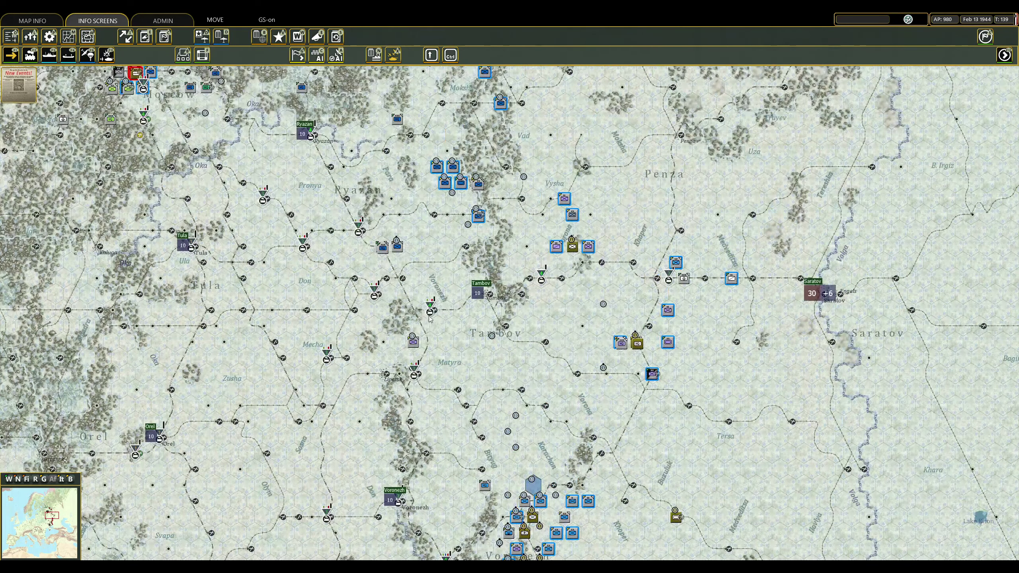
pyautogui.click(413, 342)
pyautogui.rightClick(588, 342)
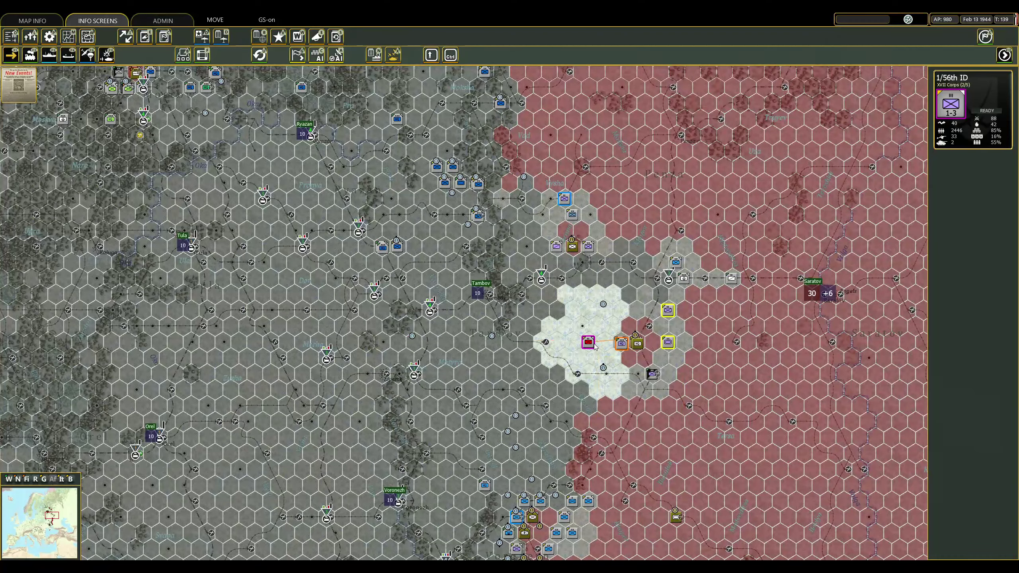
pyautogui.click(507, 254)
pyautogui.scroll(2, 508, 252)
pyautogui.click(508, 252)
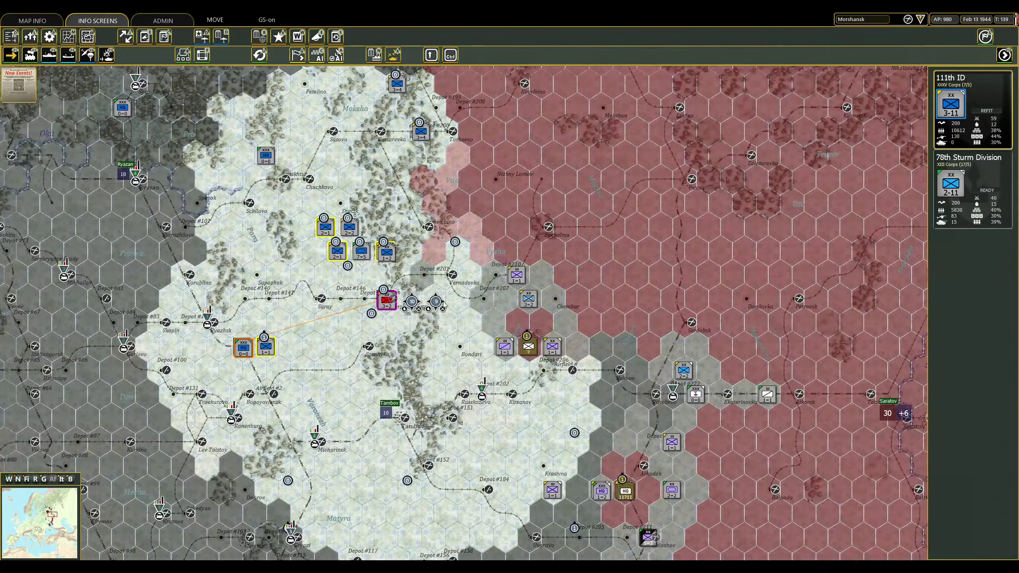
pyautogui.click(508, 318)
pyautogui.scroll(-1, 507, 318)
pyautogui.scroll(3, 508, 319)
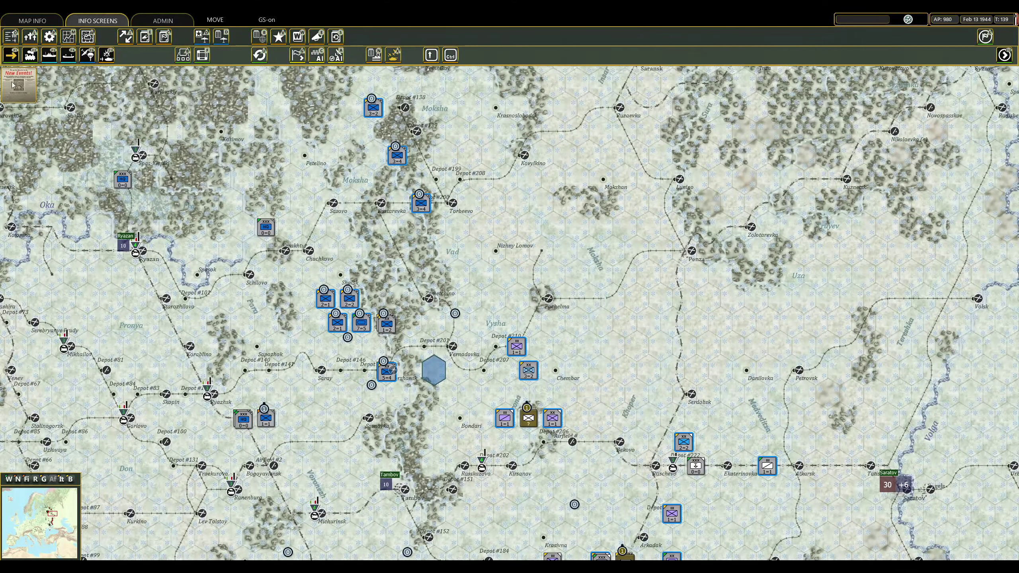
# Read the Soviet Partisans event and dismiss the remaining event messages.
pyautogui.click(19, 73)
pyautogui.click(245, 118)
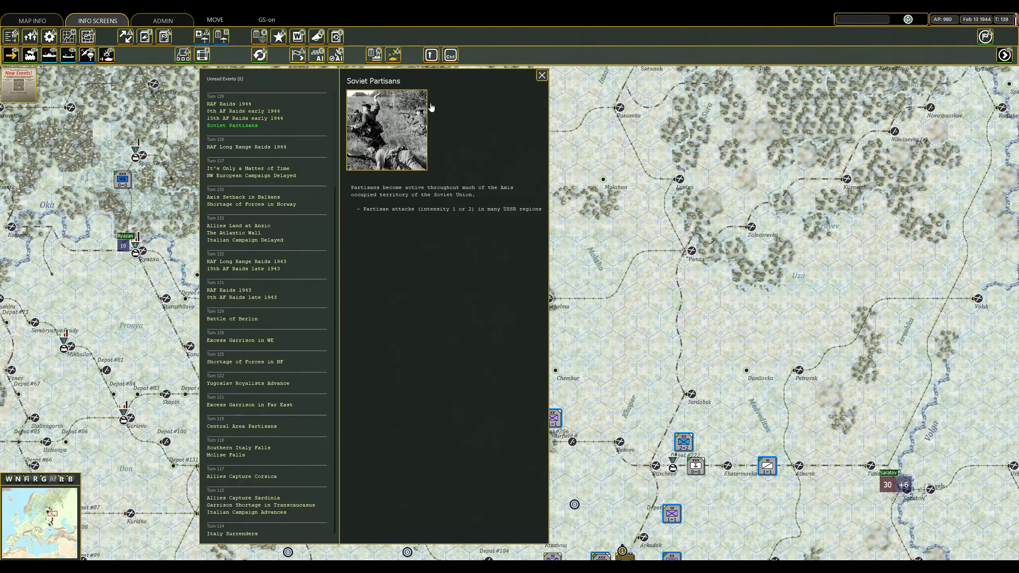
pyautogui.click(542, 76)
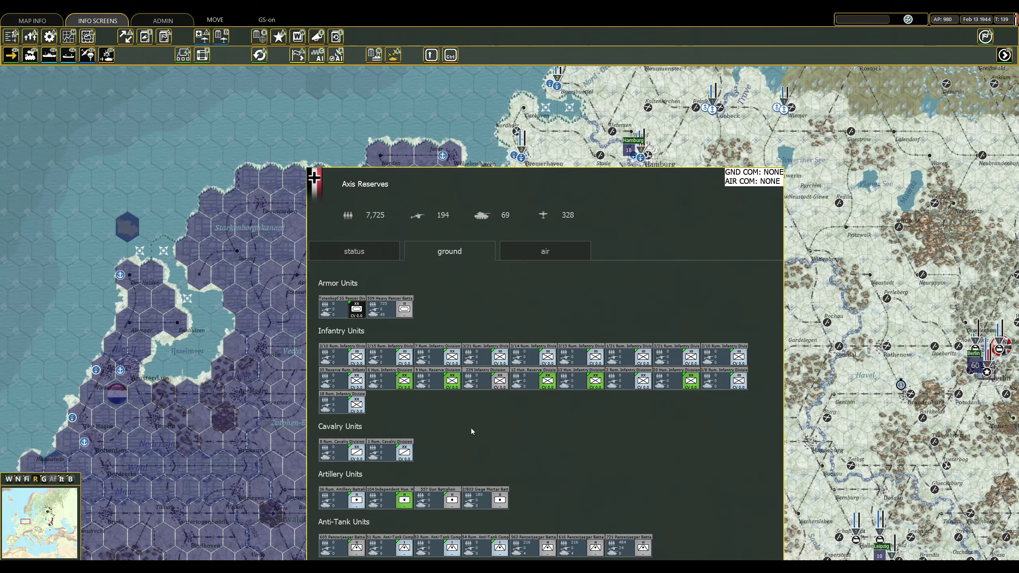
pyautogui.scroll(-3, 472, 431)
pyautogui.scroll(-2, 471, 358)
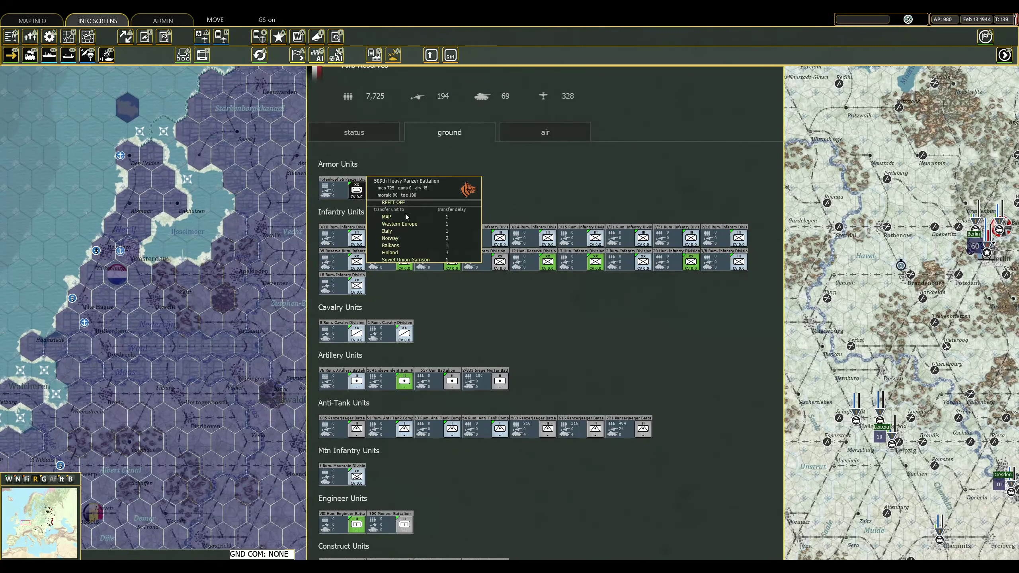
# Send the 509th Heavy Panzer and 721st Panzerjaeger battalions from Axis Reserves to the map, then view ground losses.
pyautogui.click(392, 217)
pyautogui.click(493, 295)
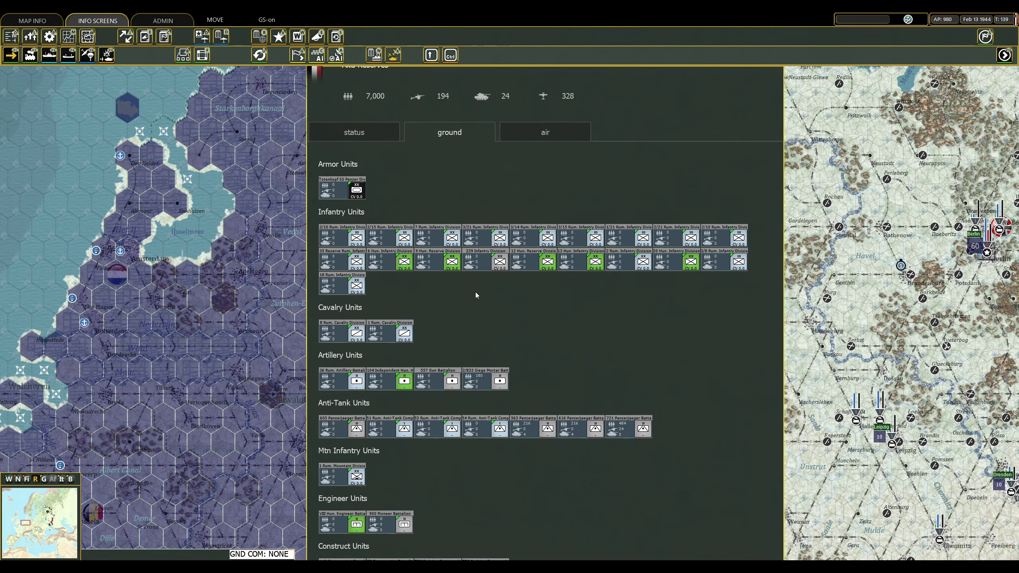
pyautogui.scroll(-3, 477, 303)
pyautogui.scroll(-3, 485, 312)
pyautogui.scroll(-2, 485, 312)
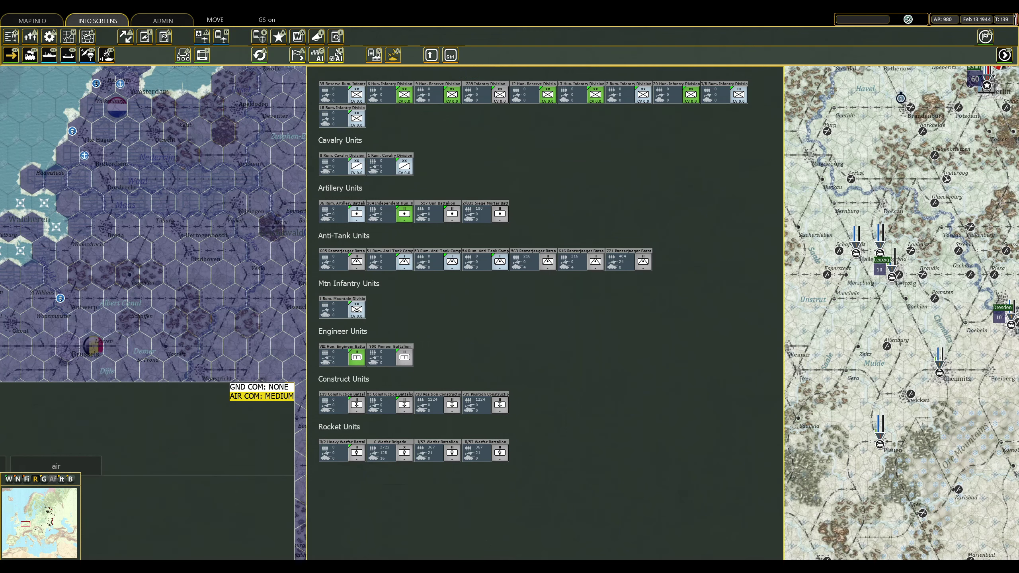
pyautogui.click(634, 262)
pyautogui.click(631, 289)
pyautogui.click(494, 294)
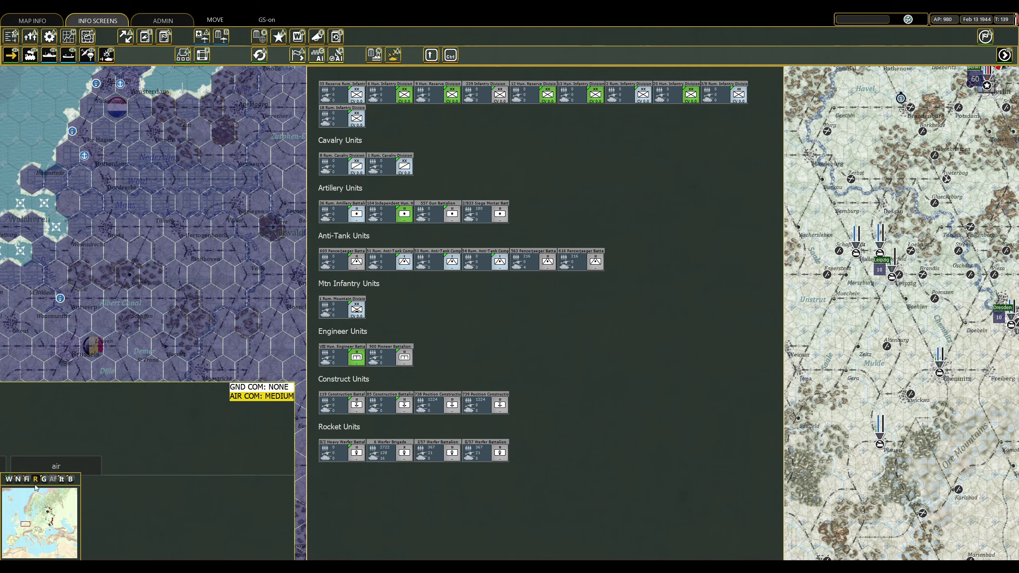
pyautogui.press('Escape')
pyautogui.press('l')
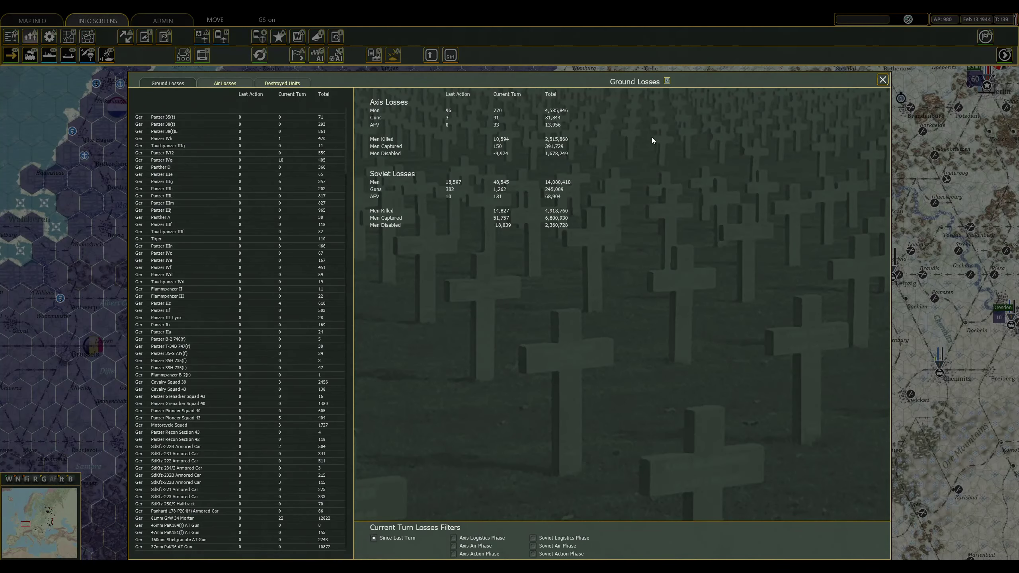
# Close ground losses, check the Moscow–Gorky front, and end Axis turn 139, confirming the depot prompt.
pyautogui.click(883, 81)
pyautogui.hscroll(-2, 510, 287)
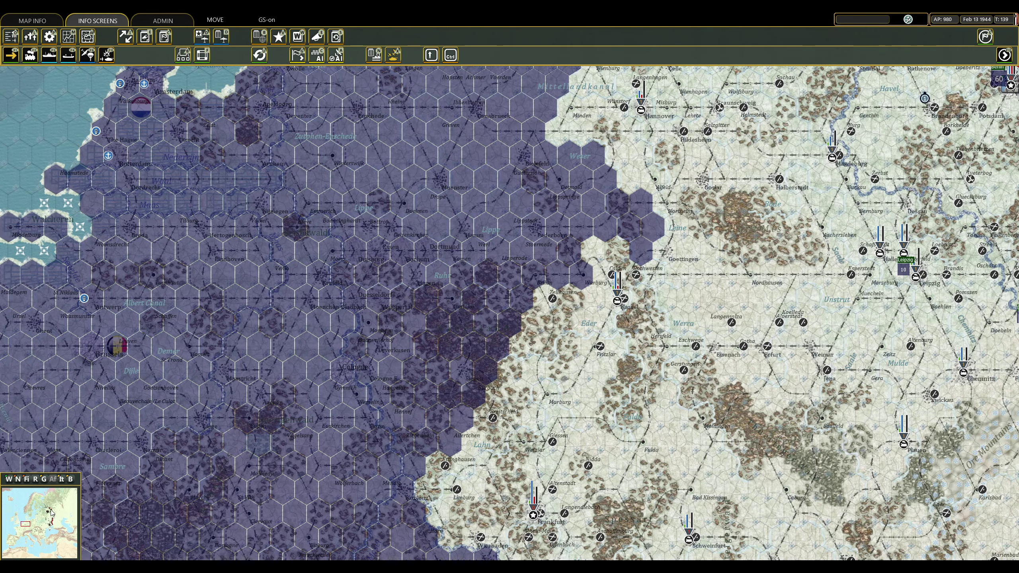
pyautogui.click(50, 513)
pyautogui.scroll(-1, 509, 287)
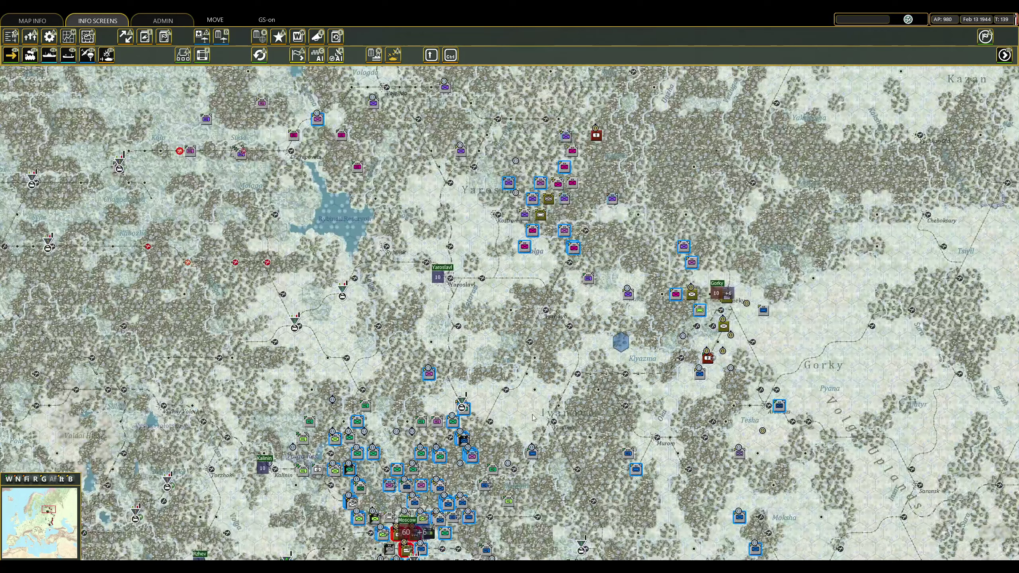
pyautogui.scroll(1, 510, 287)
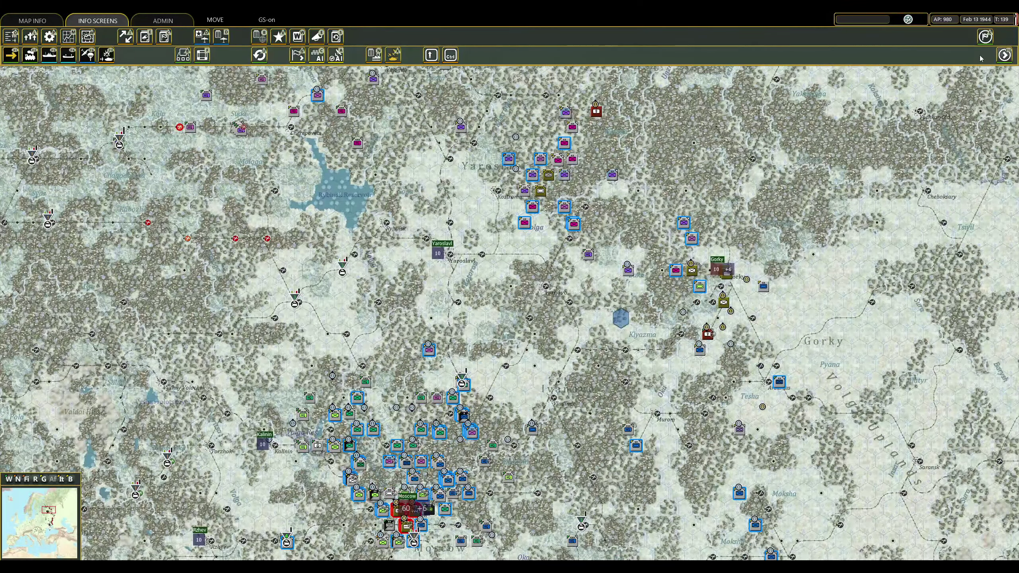
pyautogui.click(317, 56)
pyautogui.click(494, 296)
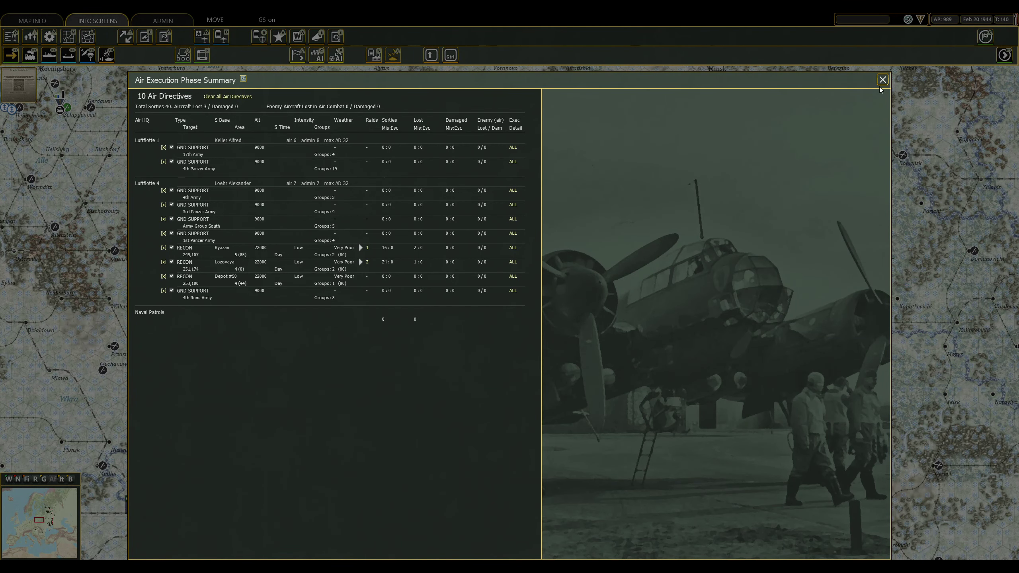
# Close the air execution summary, review ground losses, and jump the map to Moscow.
pyautogui.click(882, 80)
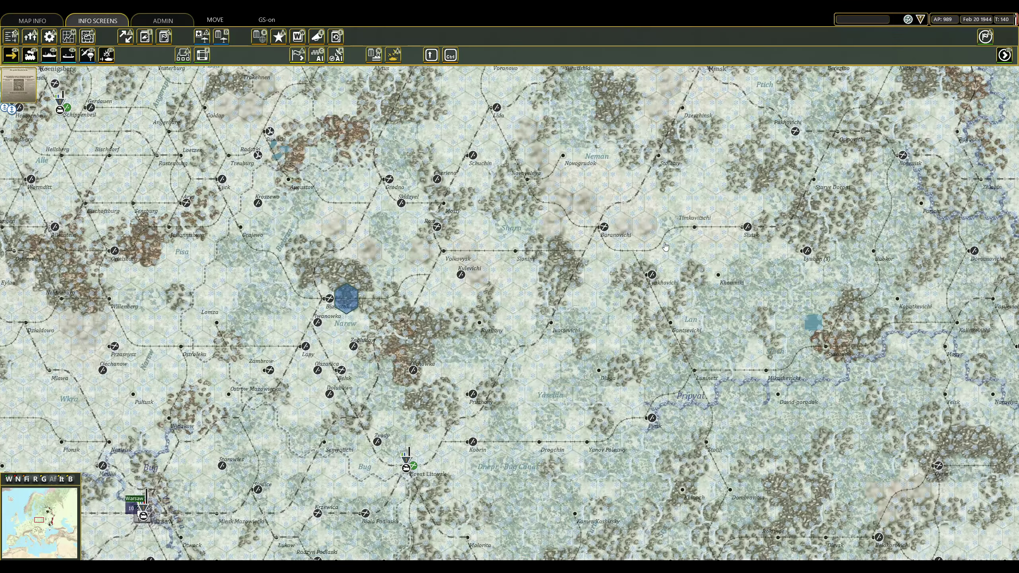
pyautogui.click(30, 36)
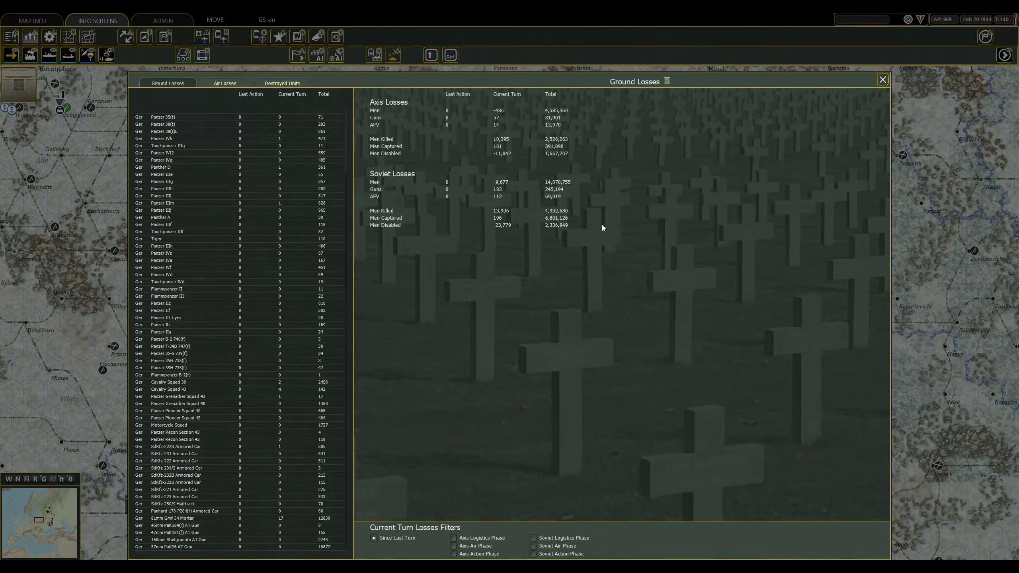
pyautogui.click(883, 80)
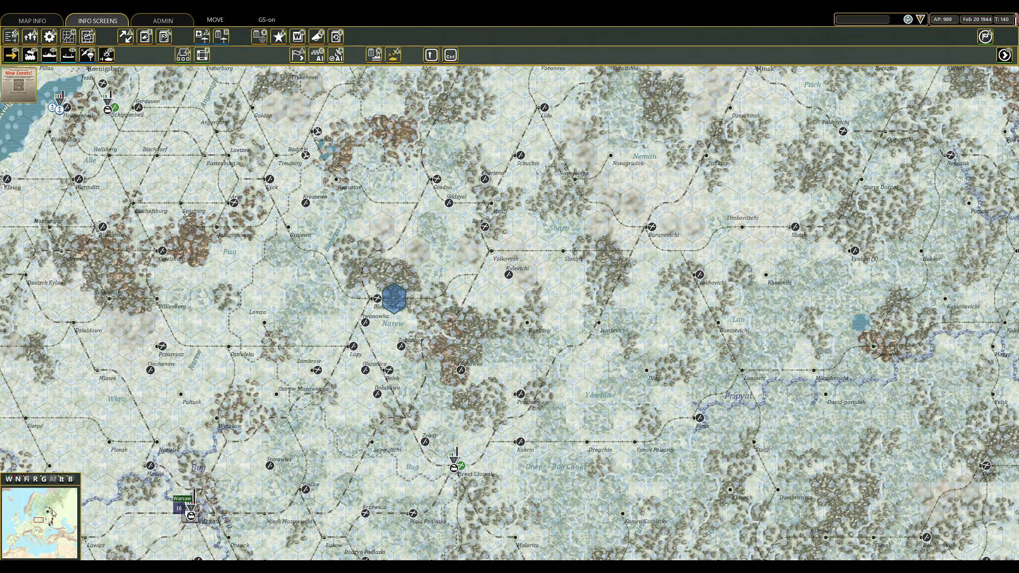
pyautogui.click(52, 514)
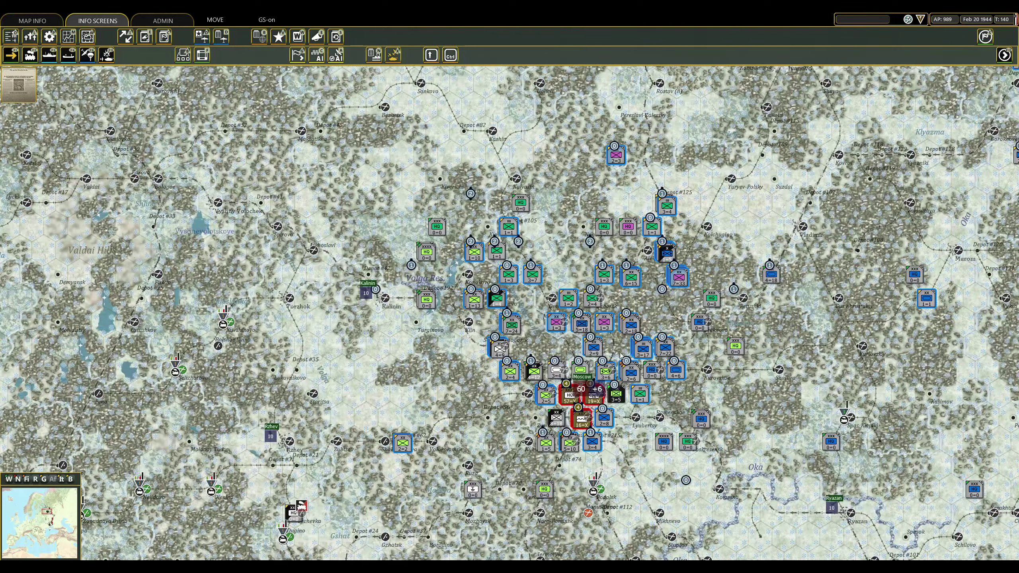
pyautogui.scroll(-3, 594, 385)
pyautogui.scroll(-5, 510, 319)
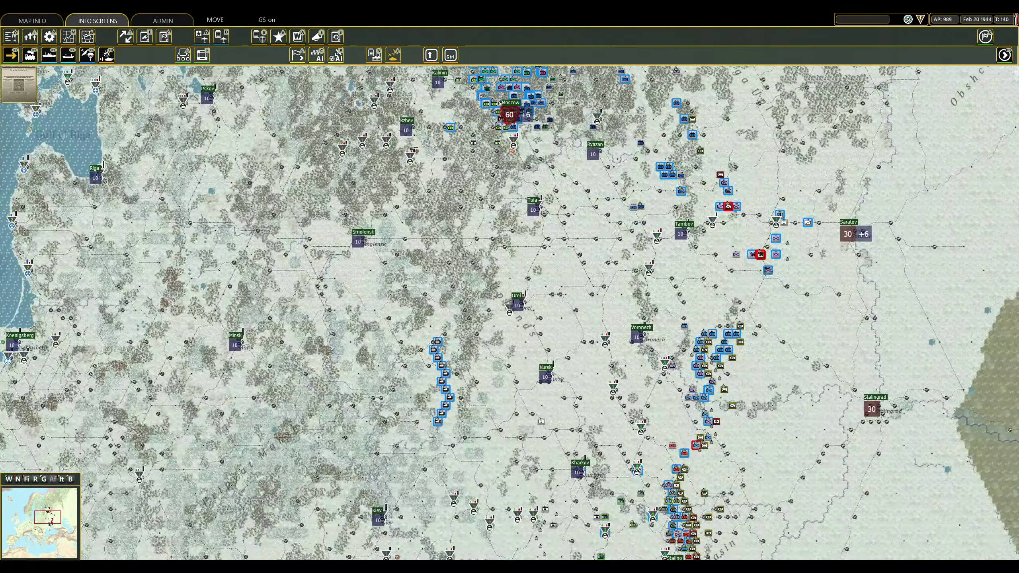
pyautogui.scroll(-3, 510, 319)
# View the Feb 20 weather map, next turn's estimate and the dominating weather table, then close it.
pyautogui.press('w')
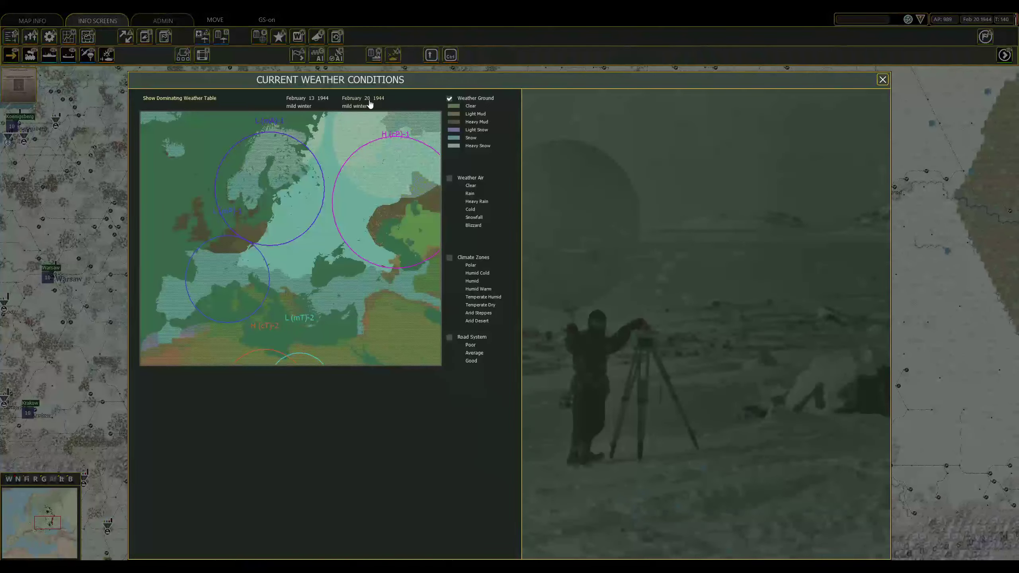
pyautogui.click(371, 102)
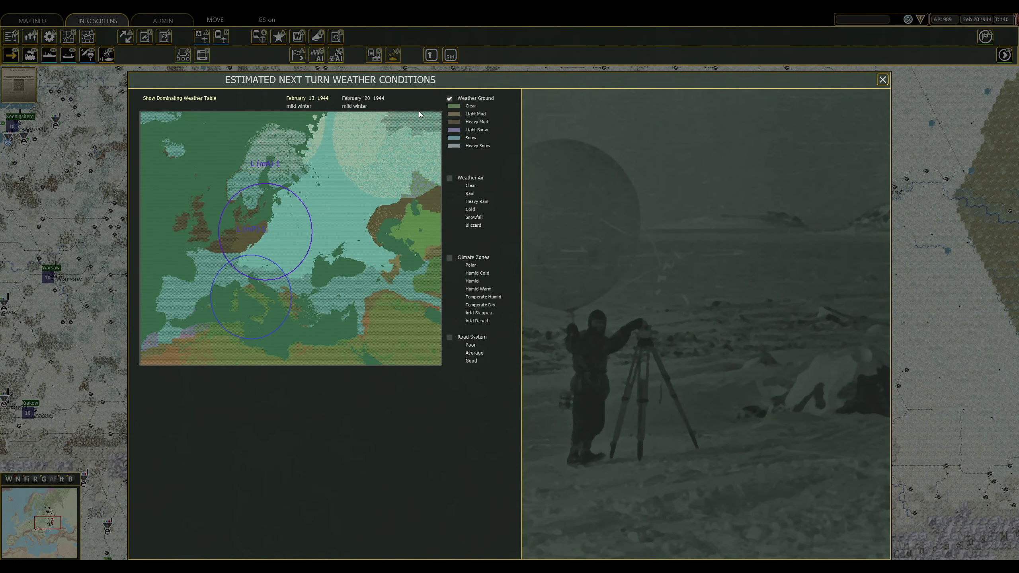
pyautogui.click(193, 99)
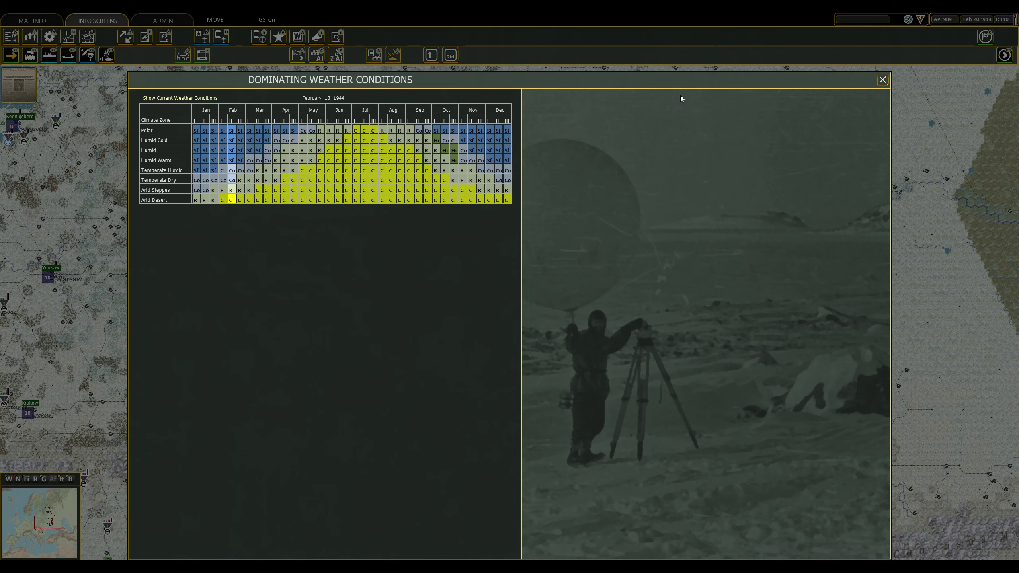
pyautogui.click(884, 79)
pyautogui.scroll(2, 745, 297)
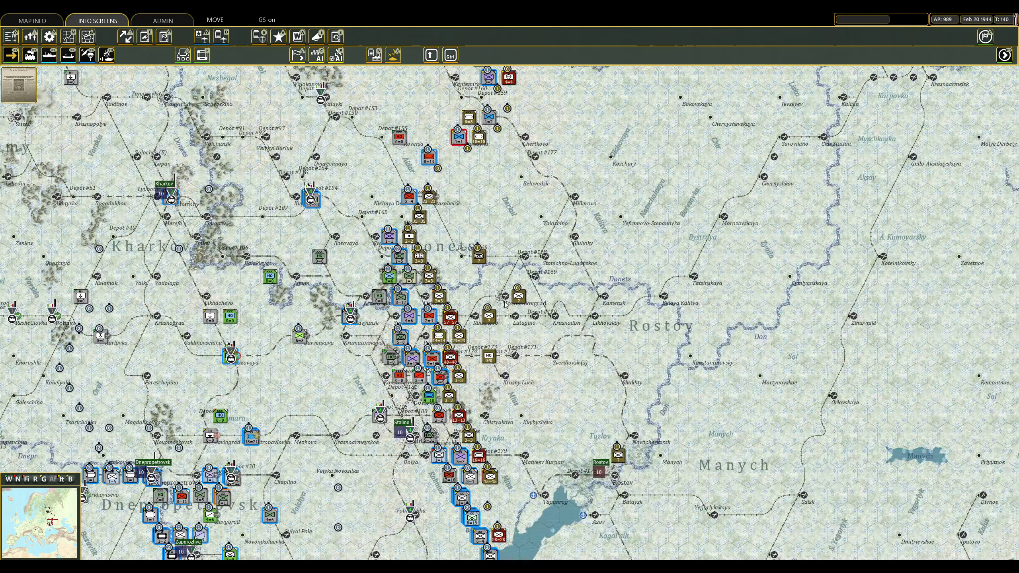
pyautogui.press('Down')
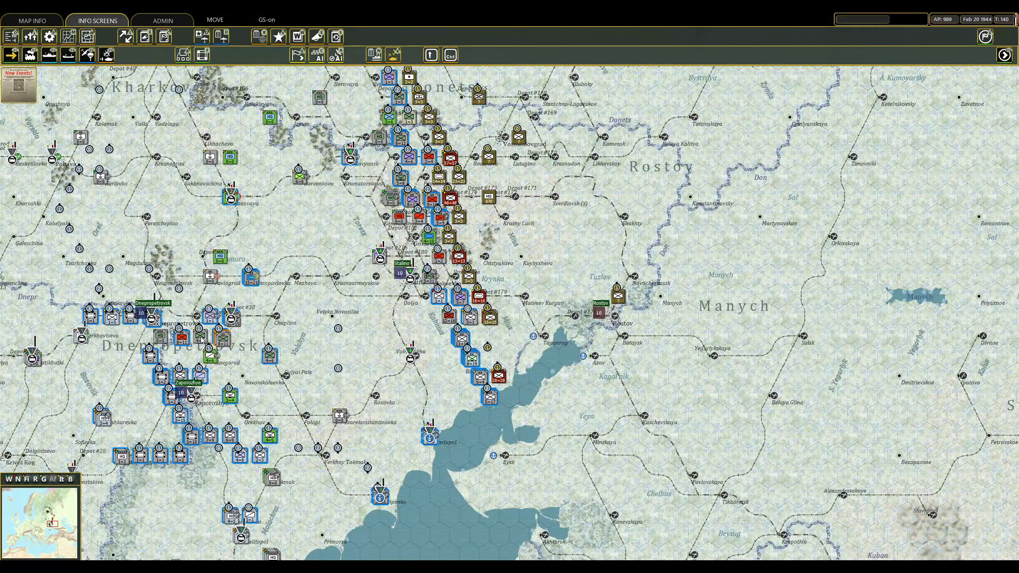
pyautogui.click(617, 296)
pyautogui.press('Right')
pyautogui.click(952, 105)
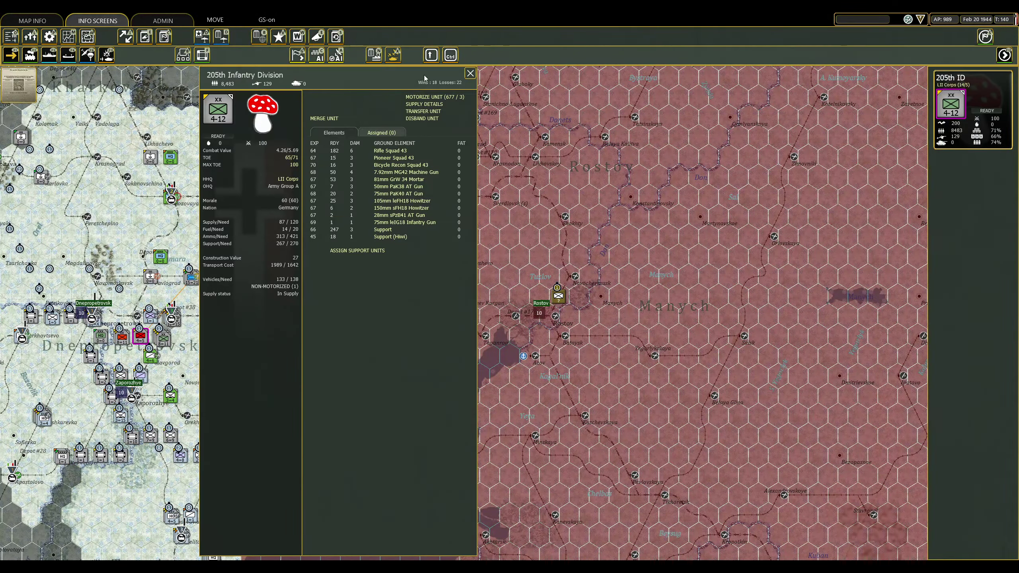
pyautogui.click(470, 74)
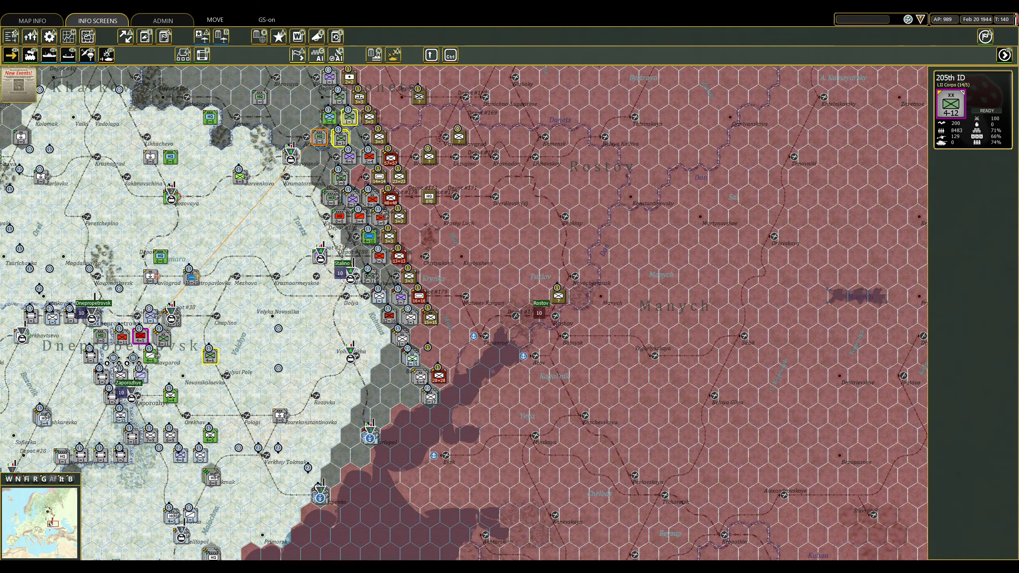
pyautogui.click(120, 374)
pyautogui.click(951, 105)
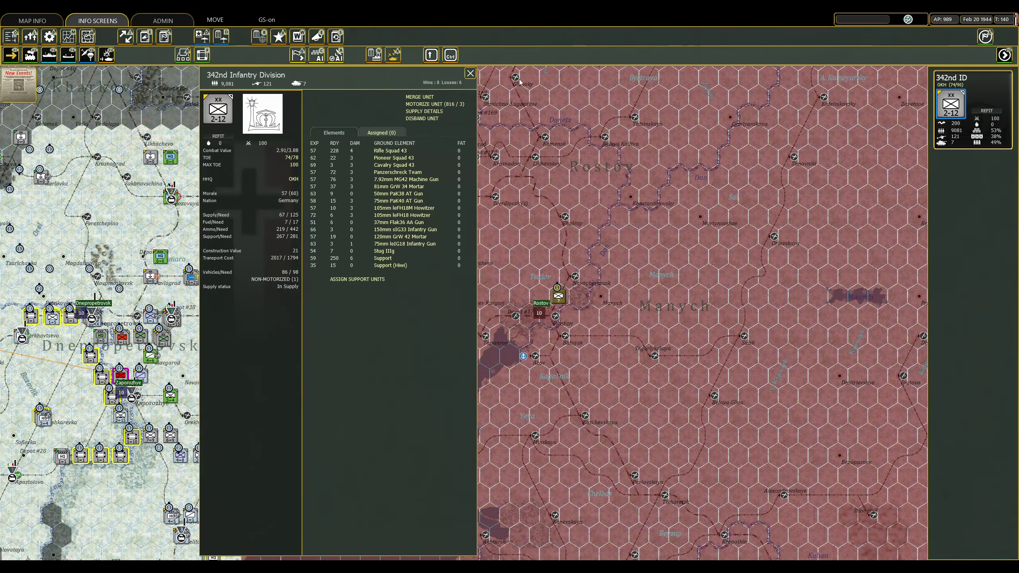
pyautogui.click(471, 76)
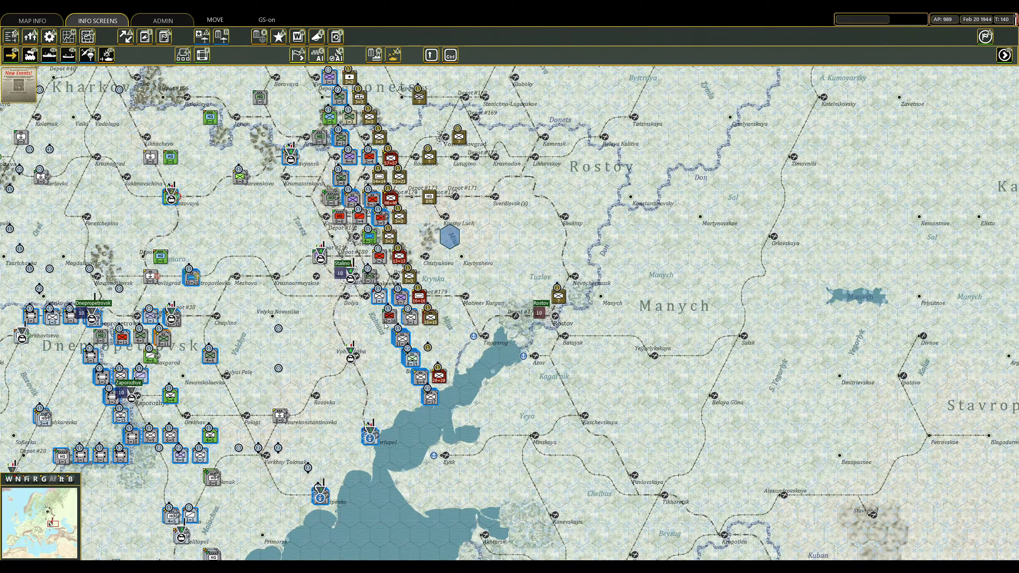
pyautogui.scroll(-1, 476, 245)
pyautogui.scroll(-1, 477, 245)
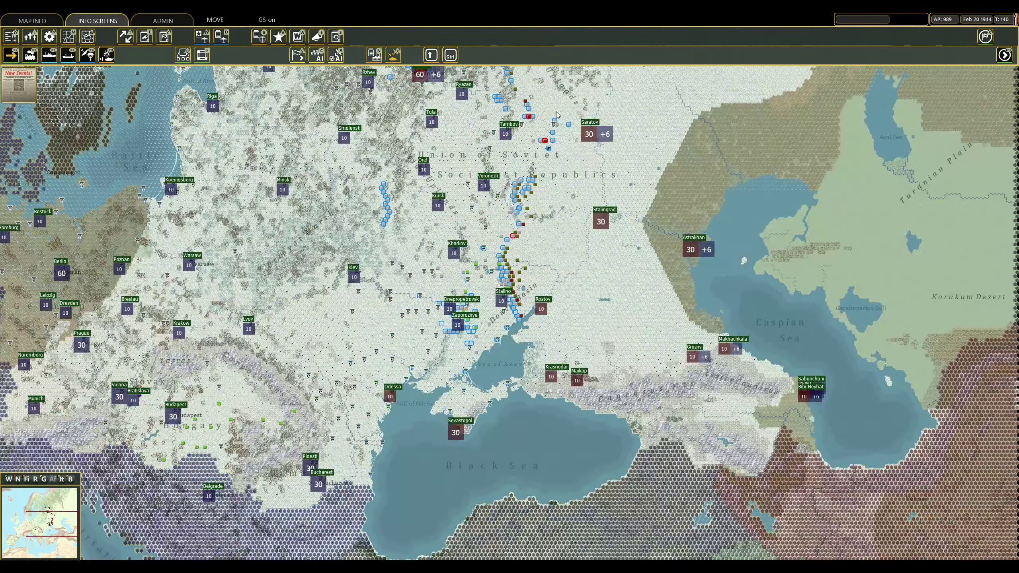
pyautogui.scroll(2, 542, 279)
pyautogui.scroll(1, 514, 295)
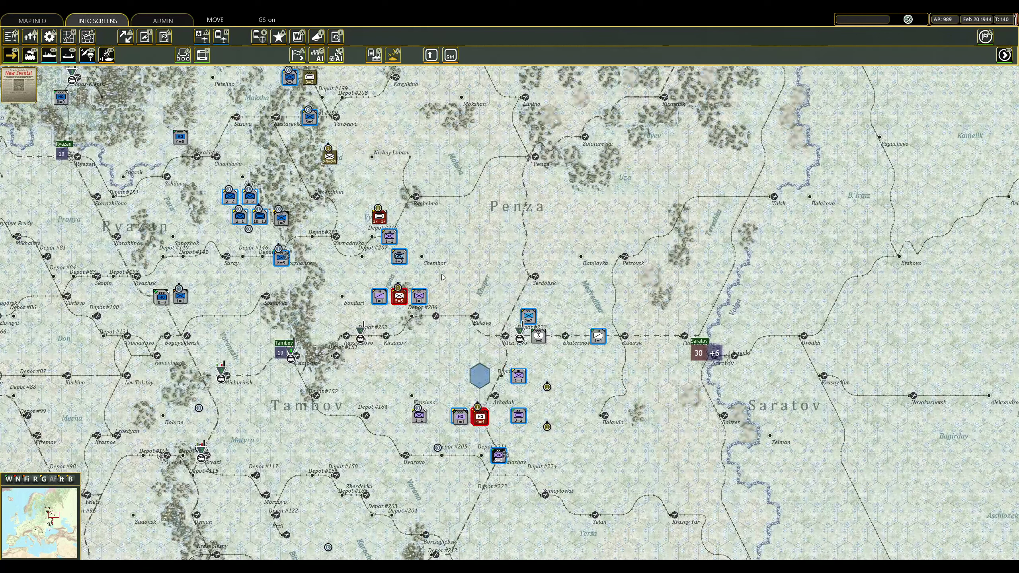
# Show territory ownership shading and check the forces in a hex west of Penza.
pyautogui.press('r')
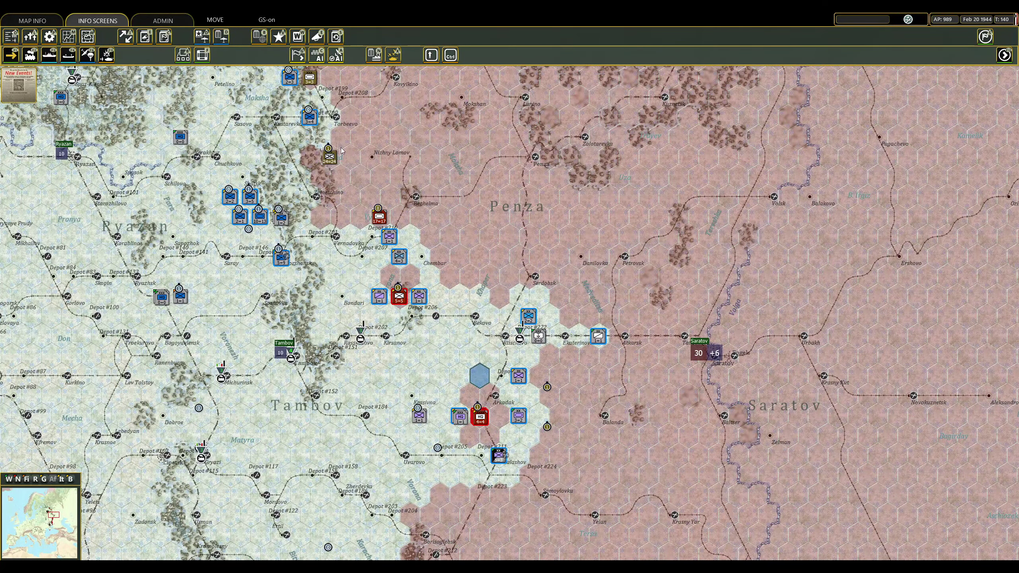
pyautogui.click(351, 236)
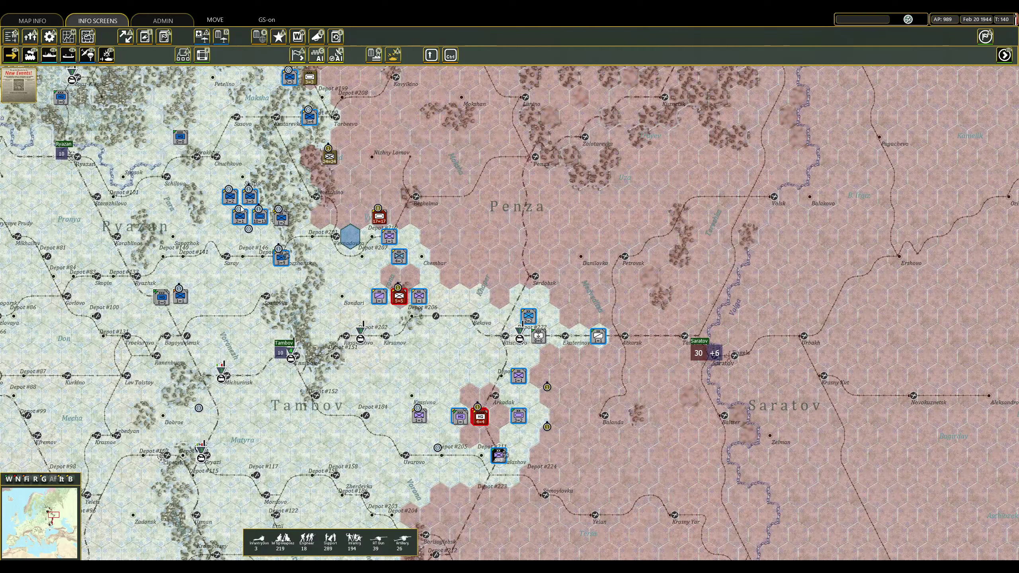